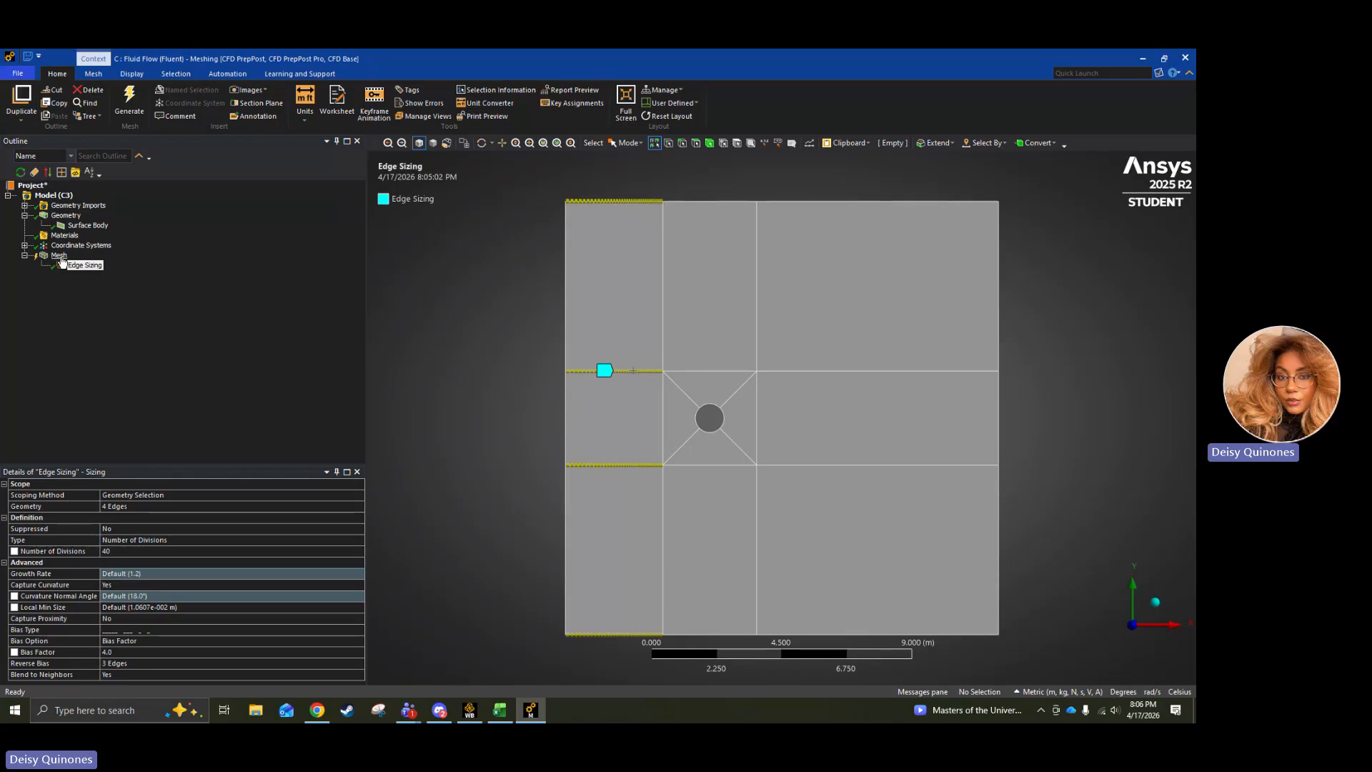
# Add a mesh sizing scoped to the four horizontal edges downstream of the circle's block, from the domain's top to its bottom.
pyautogui.rightClick(59, 255)
pyautogui.moveTo(85, 260)
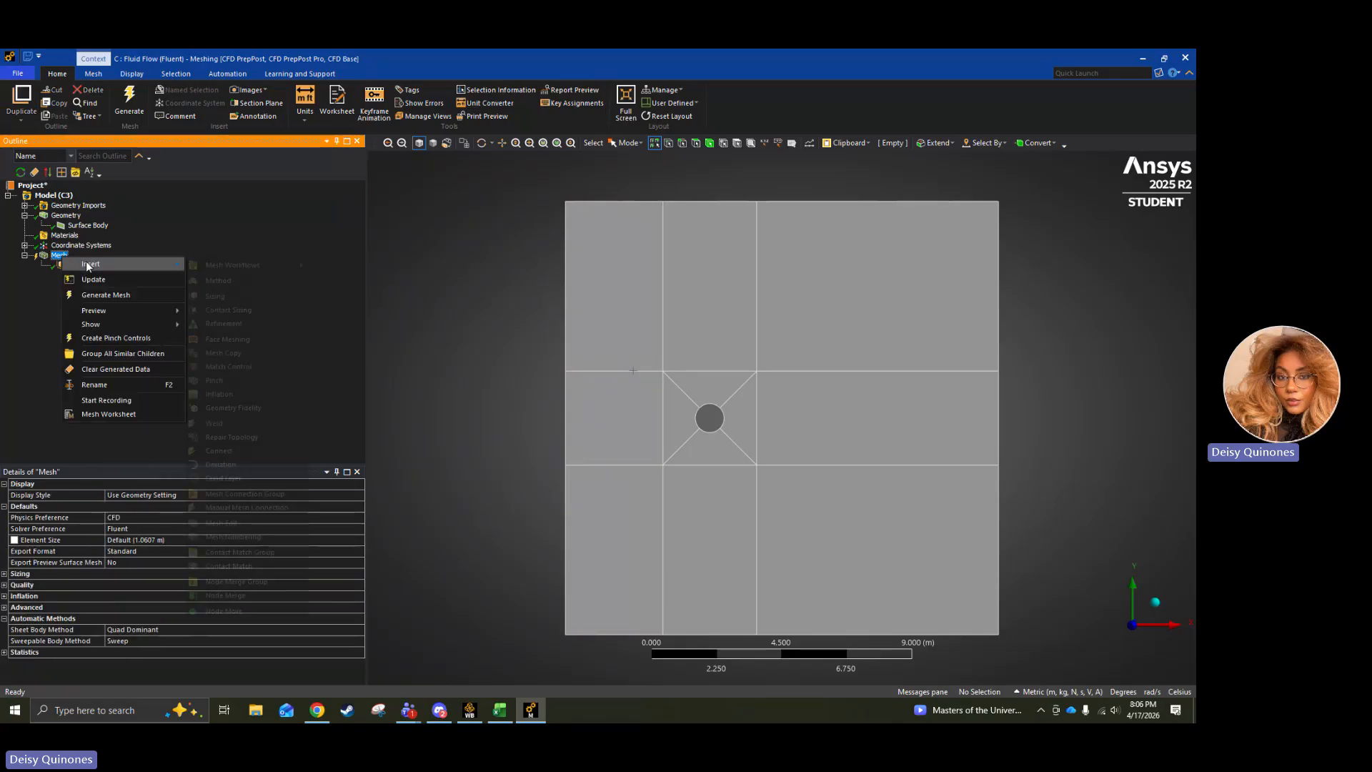
pyautogui.click(249, 298)
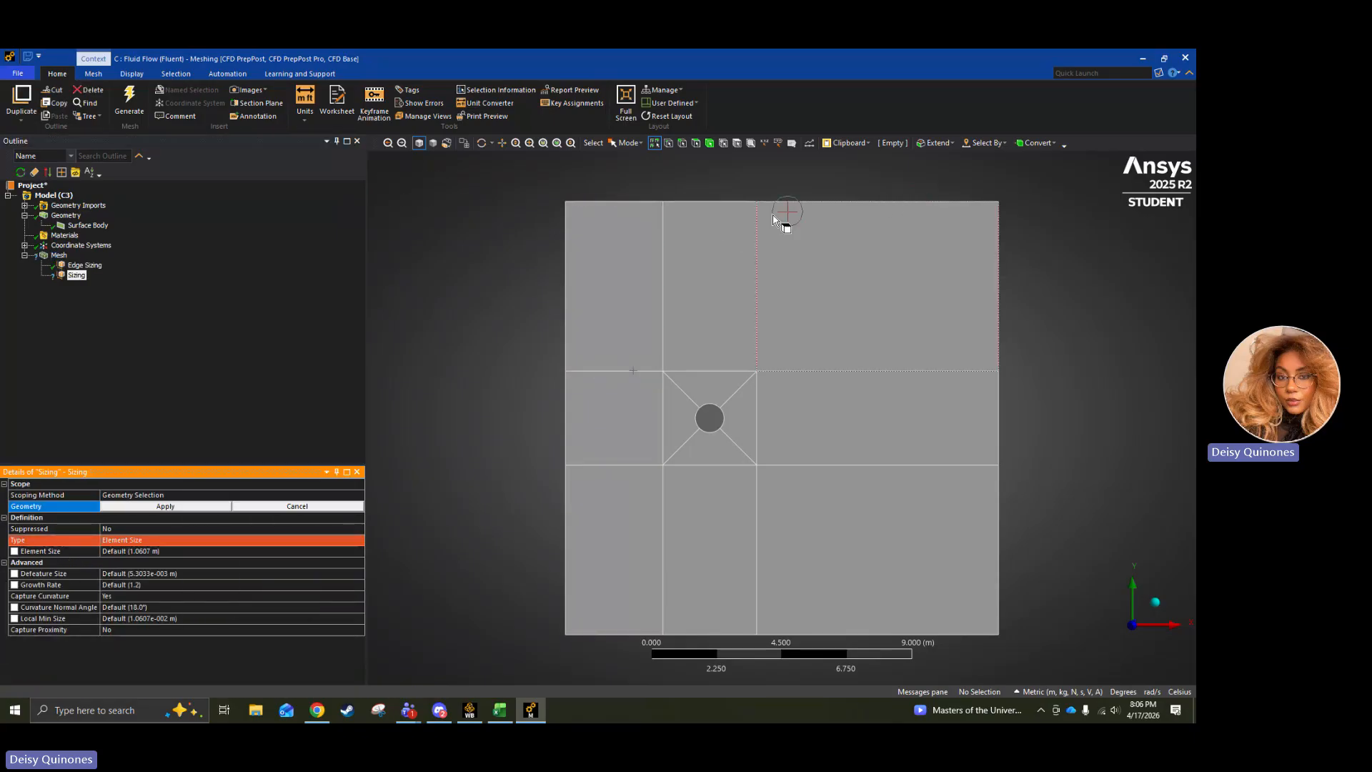
pyautogui.click(899, 202)
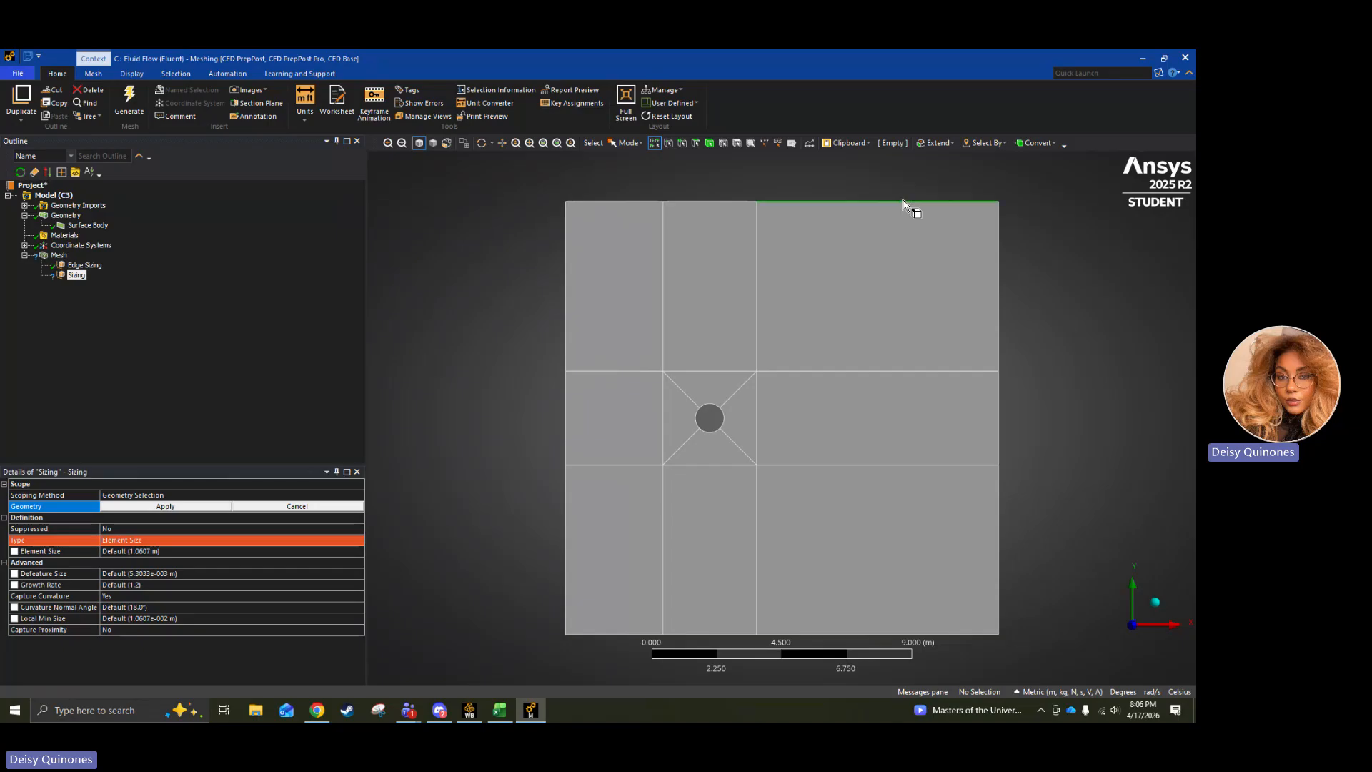
pyautogui.keyDown('ctrl'); pyautogui.click(873, 372); pyautogui.keyUp('ctrl')
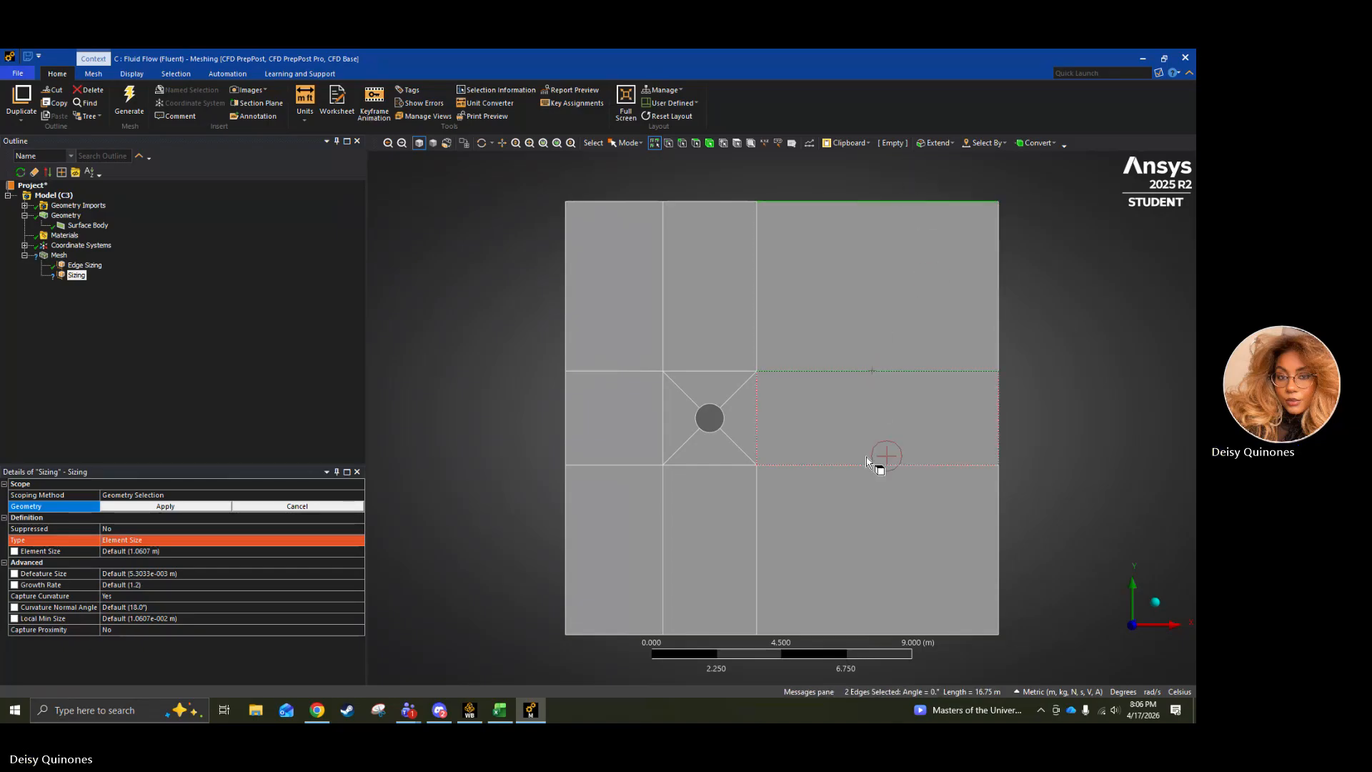
pyautogui.keyDown('ctrl'); pyautogui.click(881, 465); pyautogui.keyUp('ctrl')
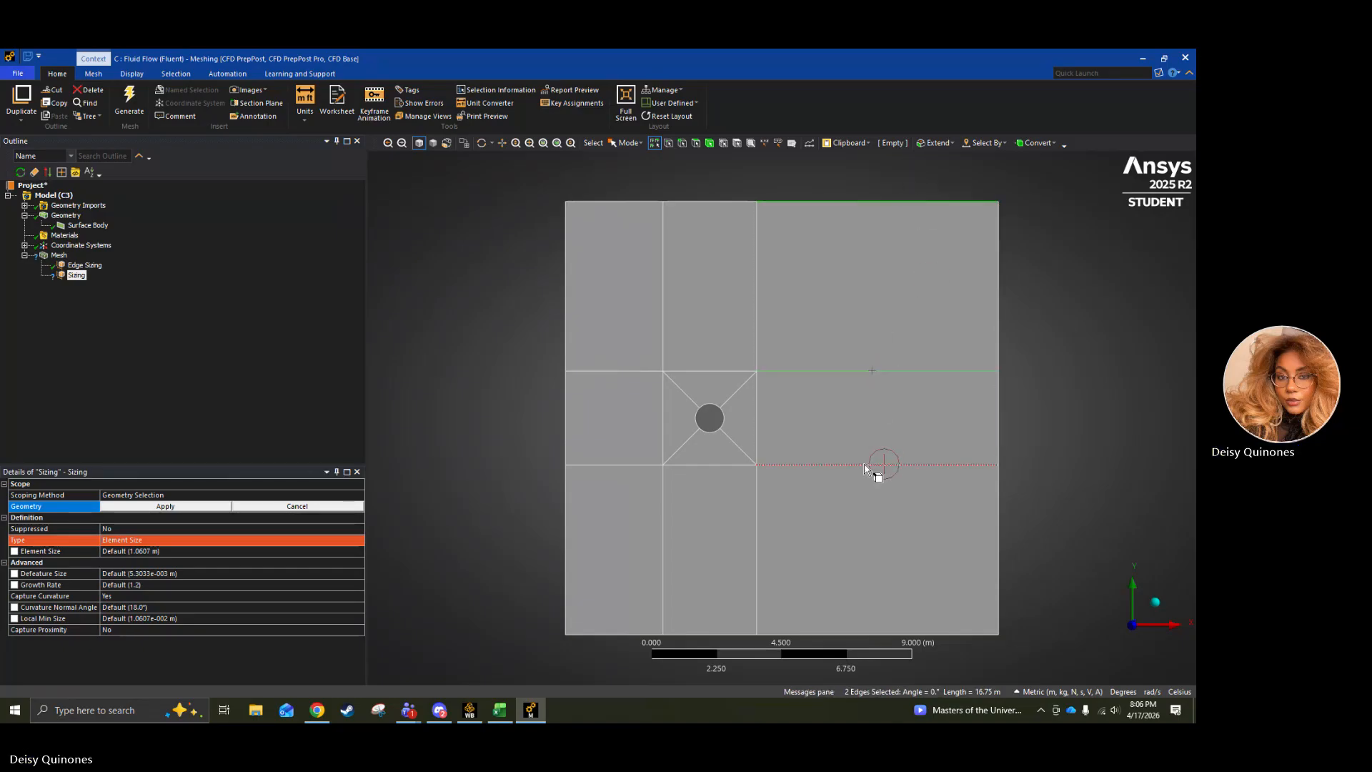
pyautogui.keyDown('ctrl'); pyautogui.click(838, 636); pyautogui.keyUp('ctrl')
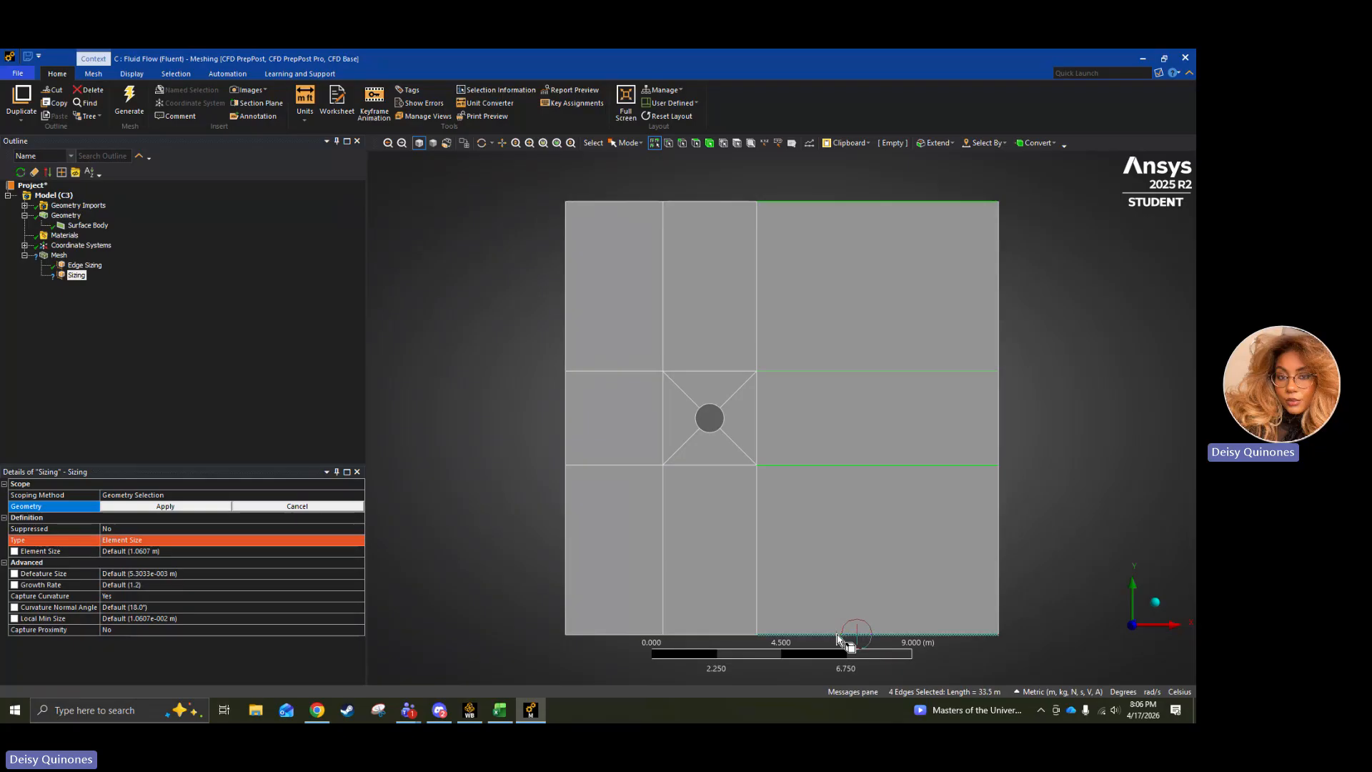
pyautogui.click(165, 506)
# Define the new edge sizing by Number of Divisions and set it to 90.
pyautogui.click(169, 541)
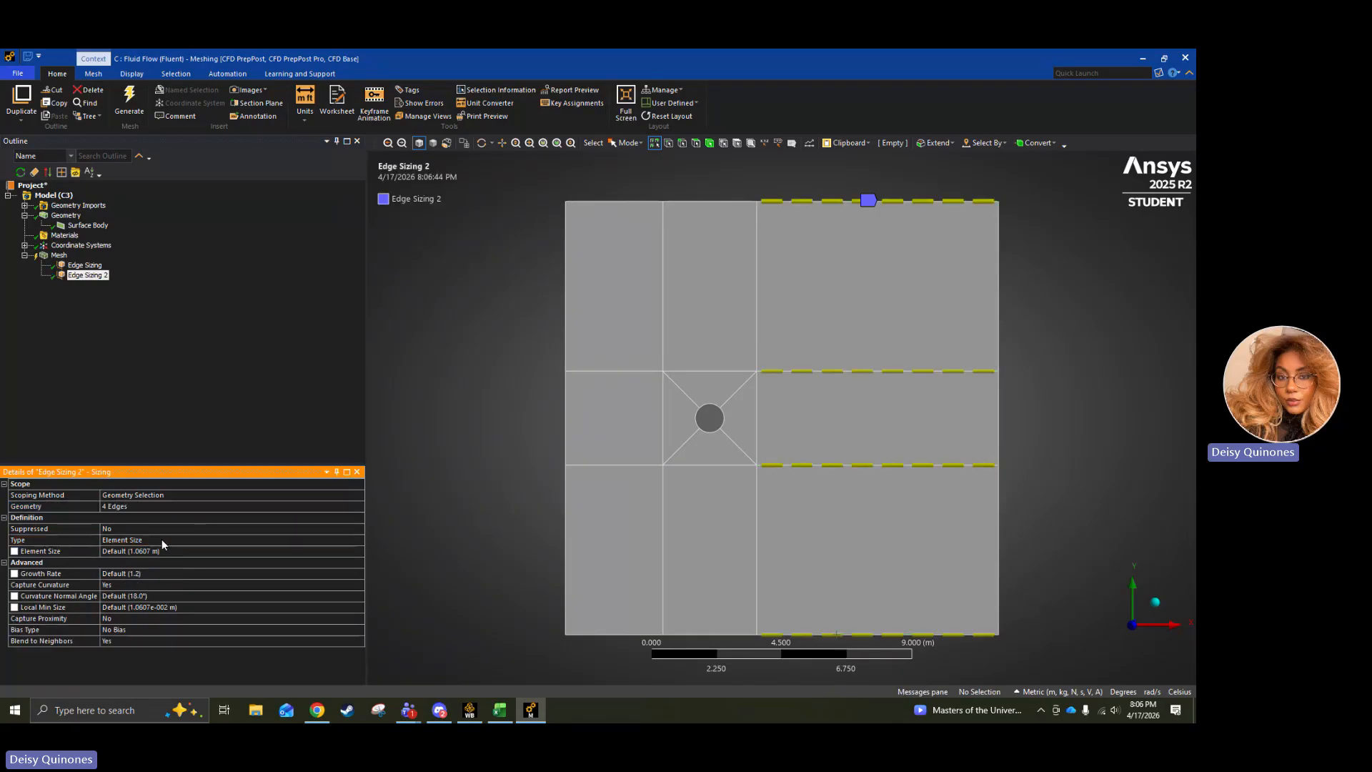
pyautogui.click(359, 541)
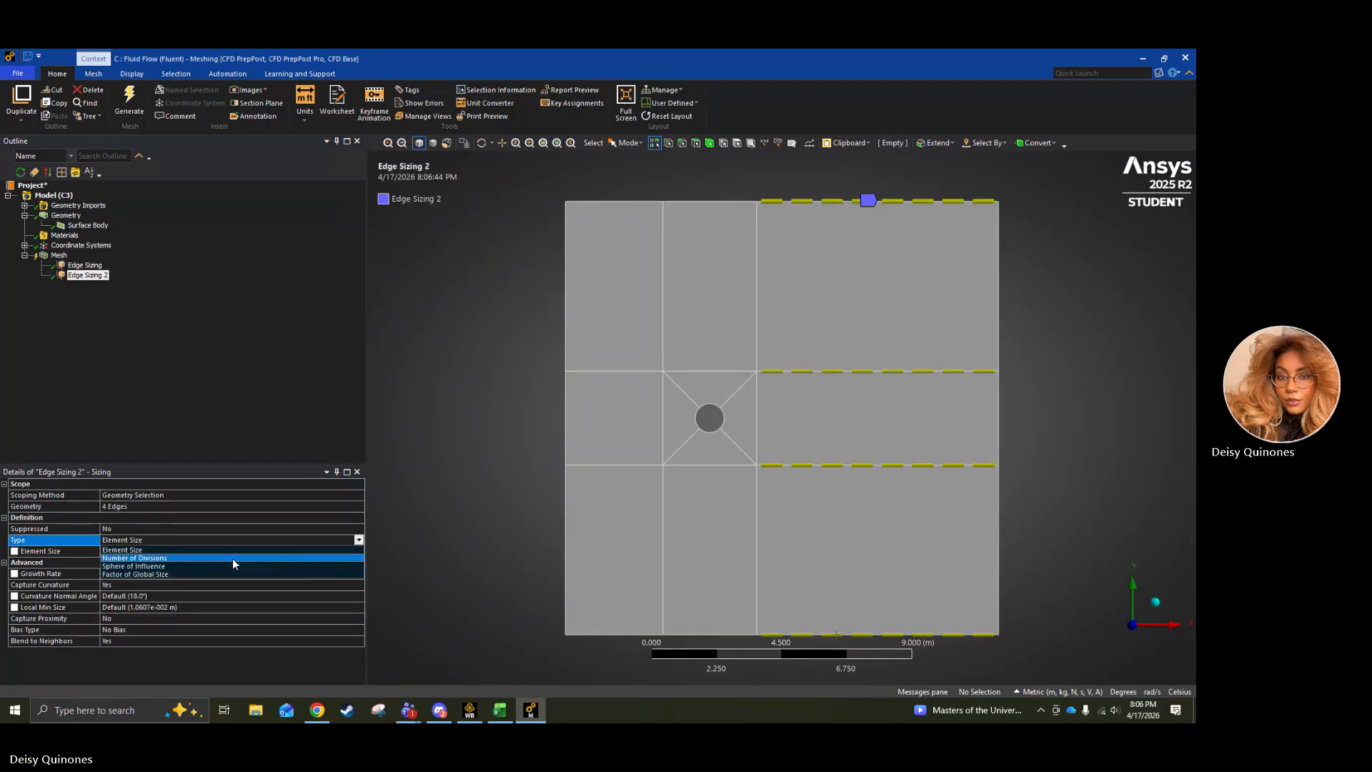
pyautogui.click(233, 560)
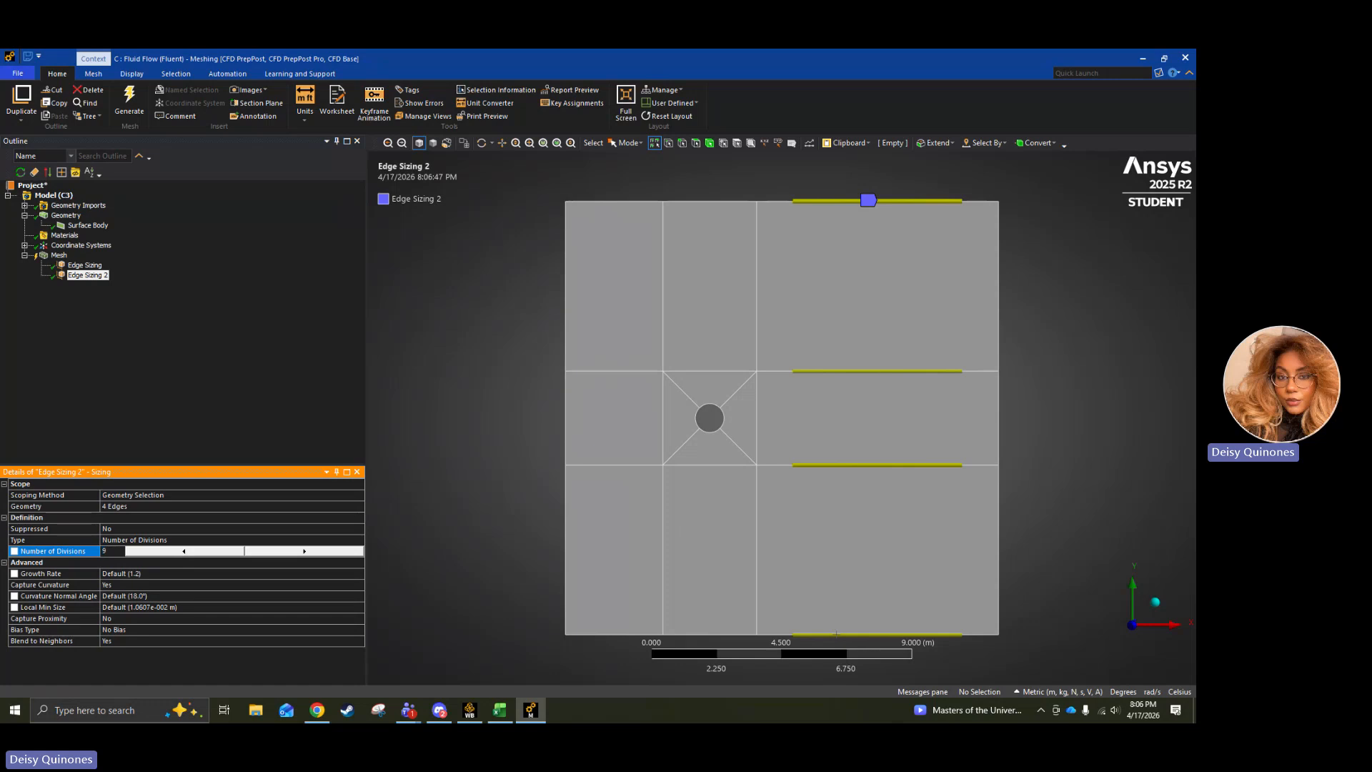
# Give the downstream edge sizing the long-to-short bias type with a bias factor of 6.
pyautogui.click(153, 627)
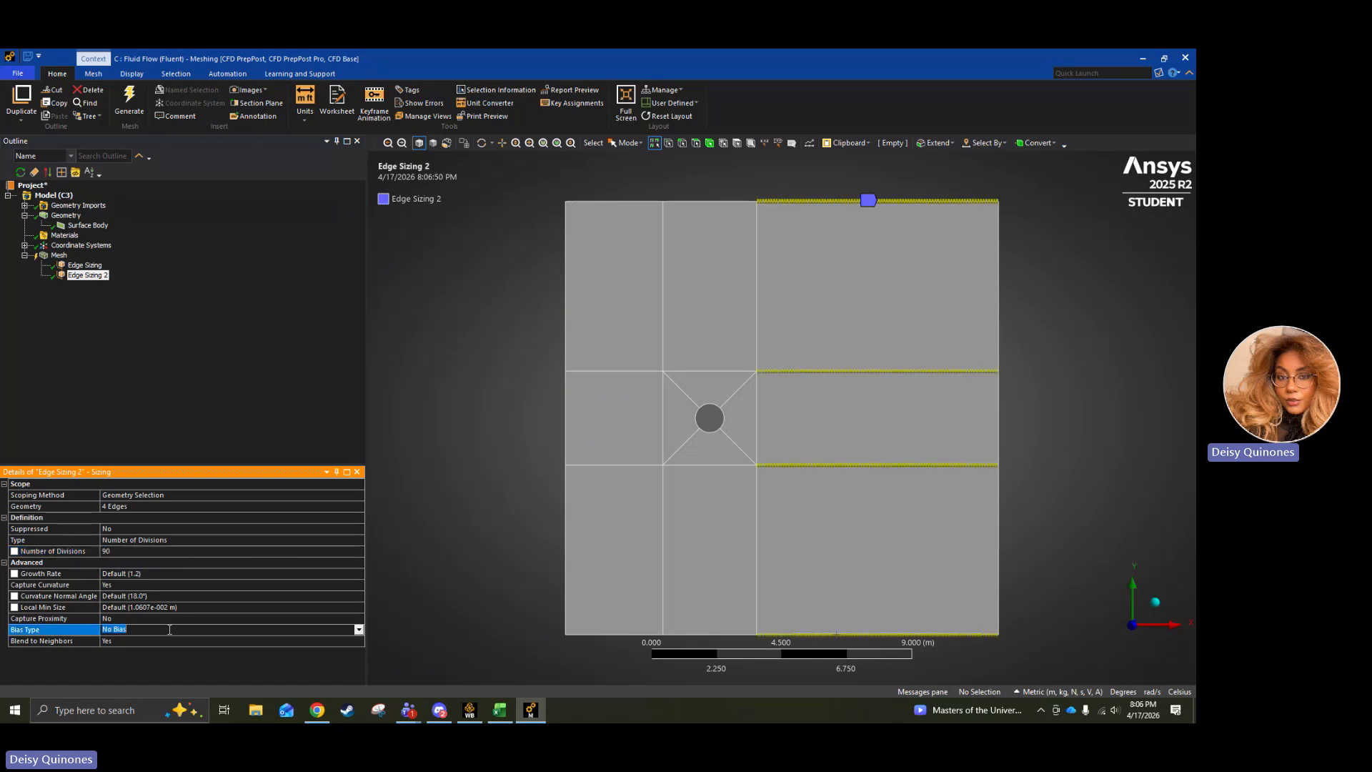
pyautogui.write('6')
pyautogui.click(217, 659)
pyautogui.click(358, 630)
pyautogui.click(190, 641)
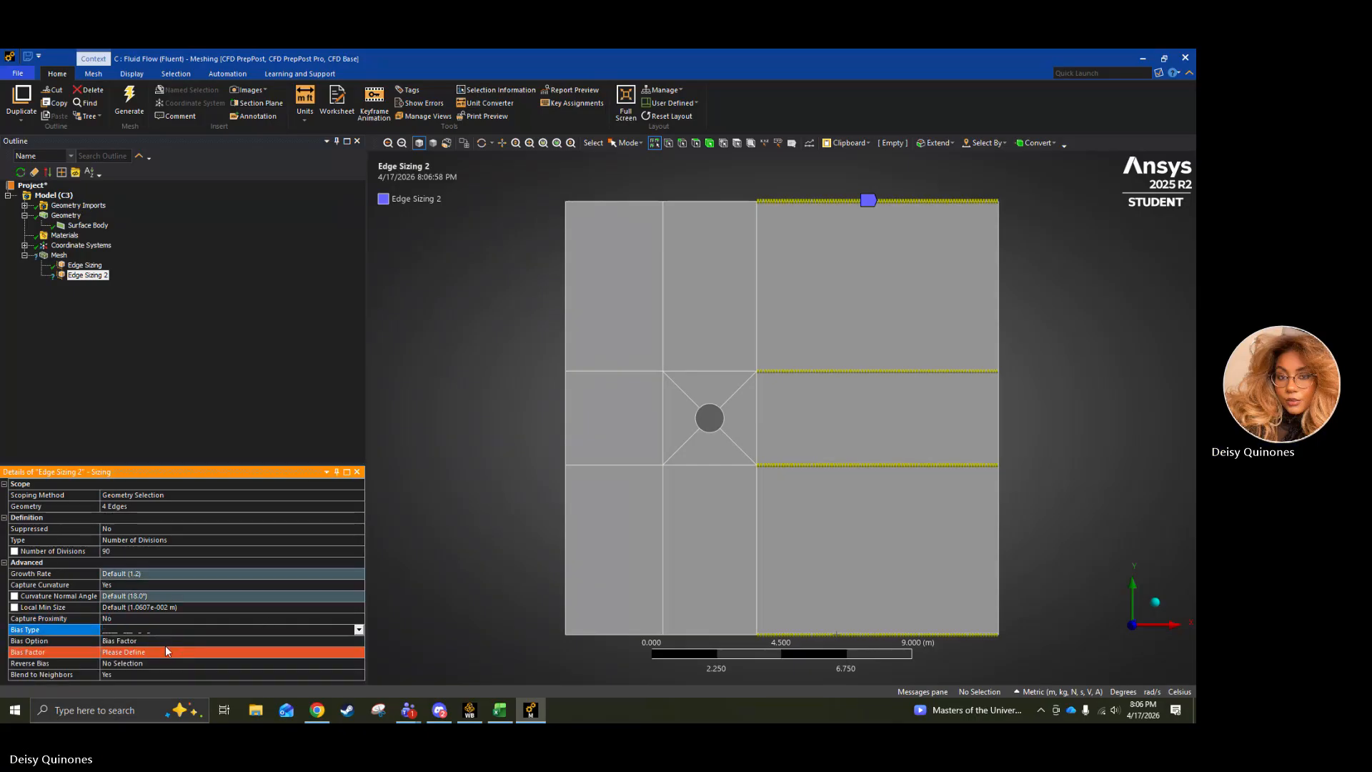
pyautogui.click(123, 652)
pyautogui.write('0')
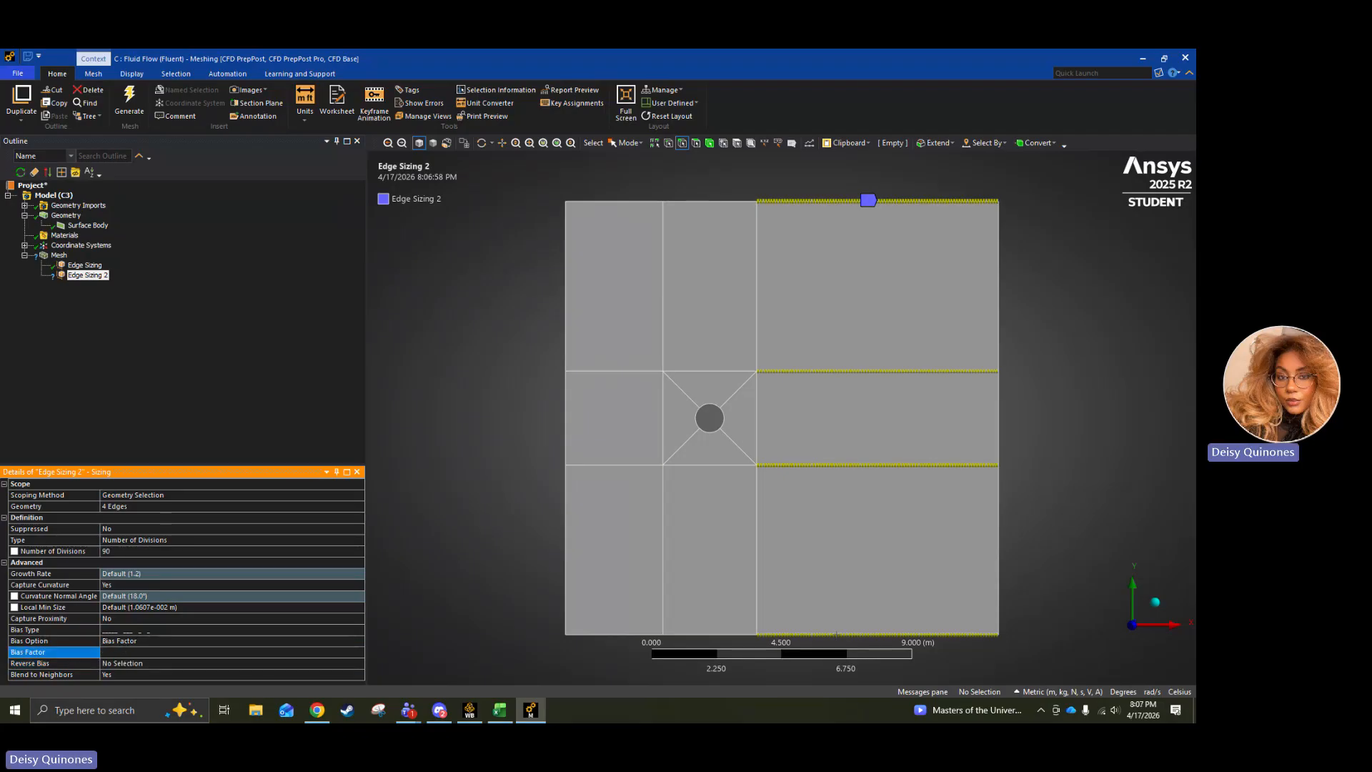
pyautogui.write('6')
pyautogui.press('Return')
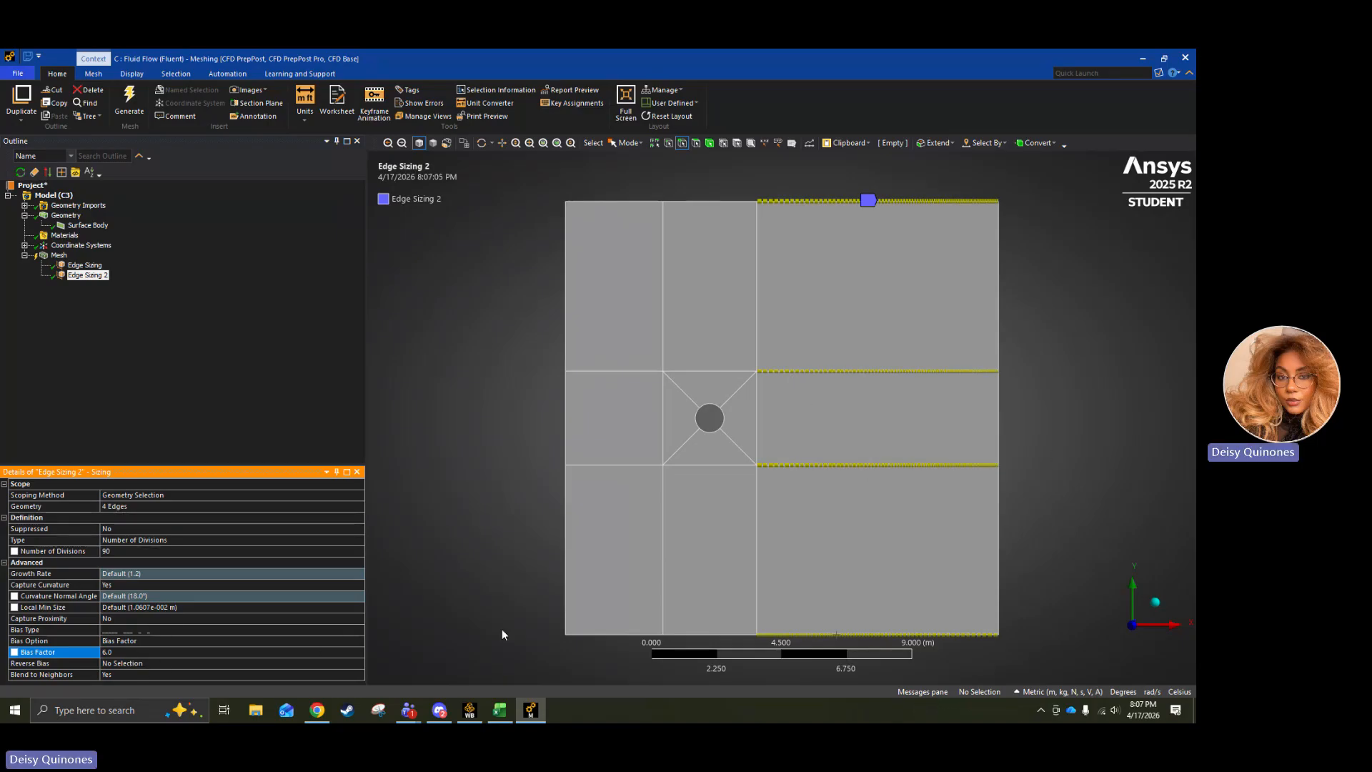
# Reverse the bias on the top edge and the two middle edges of the downstream edge sizing.
pyautogui.click(911, 466)
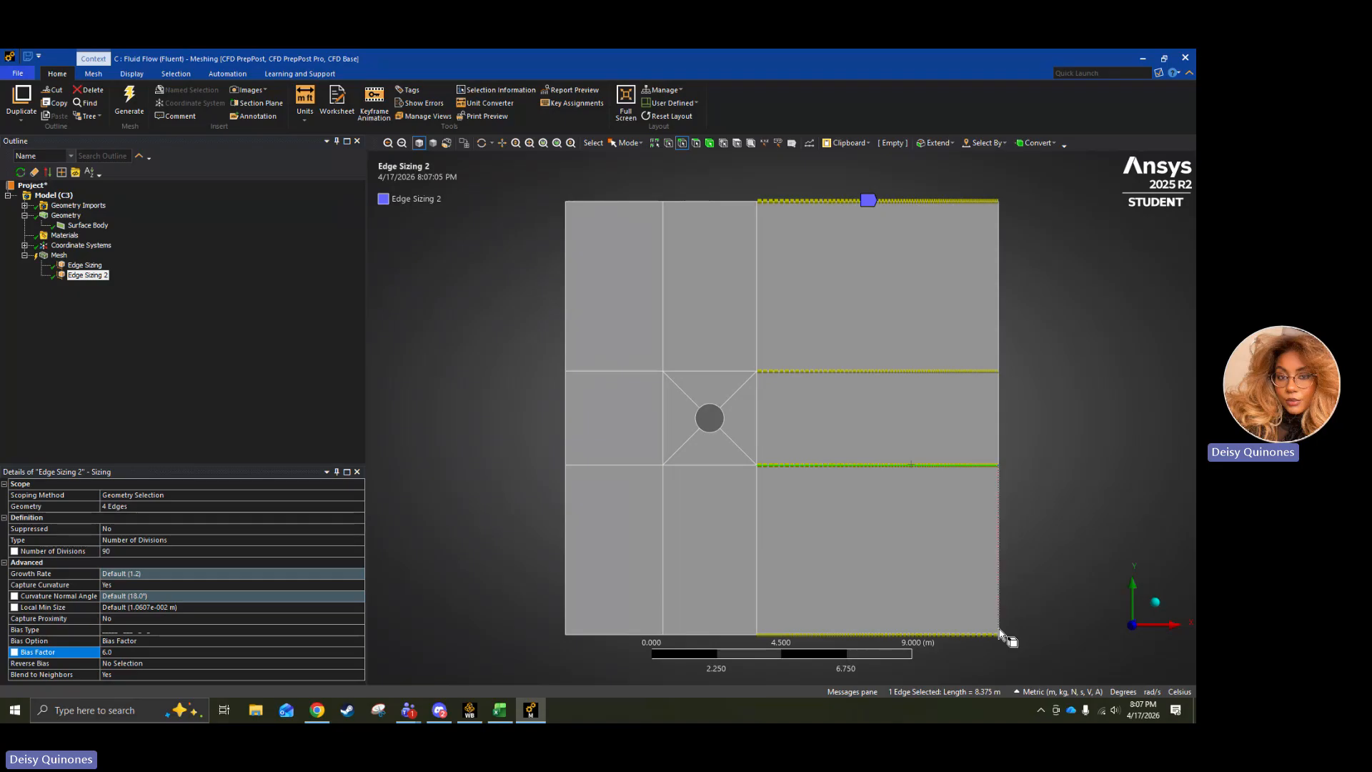
pyautogui.keyDown('ctrl'); pyautogui.click(825, 369); pyautogui.keyUp('ctrl')
pyautogui.keyDown('ctrl'); pyautogui.click(772, 201); pyautogui.keyUp('ctrl')
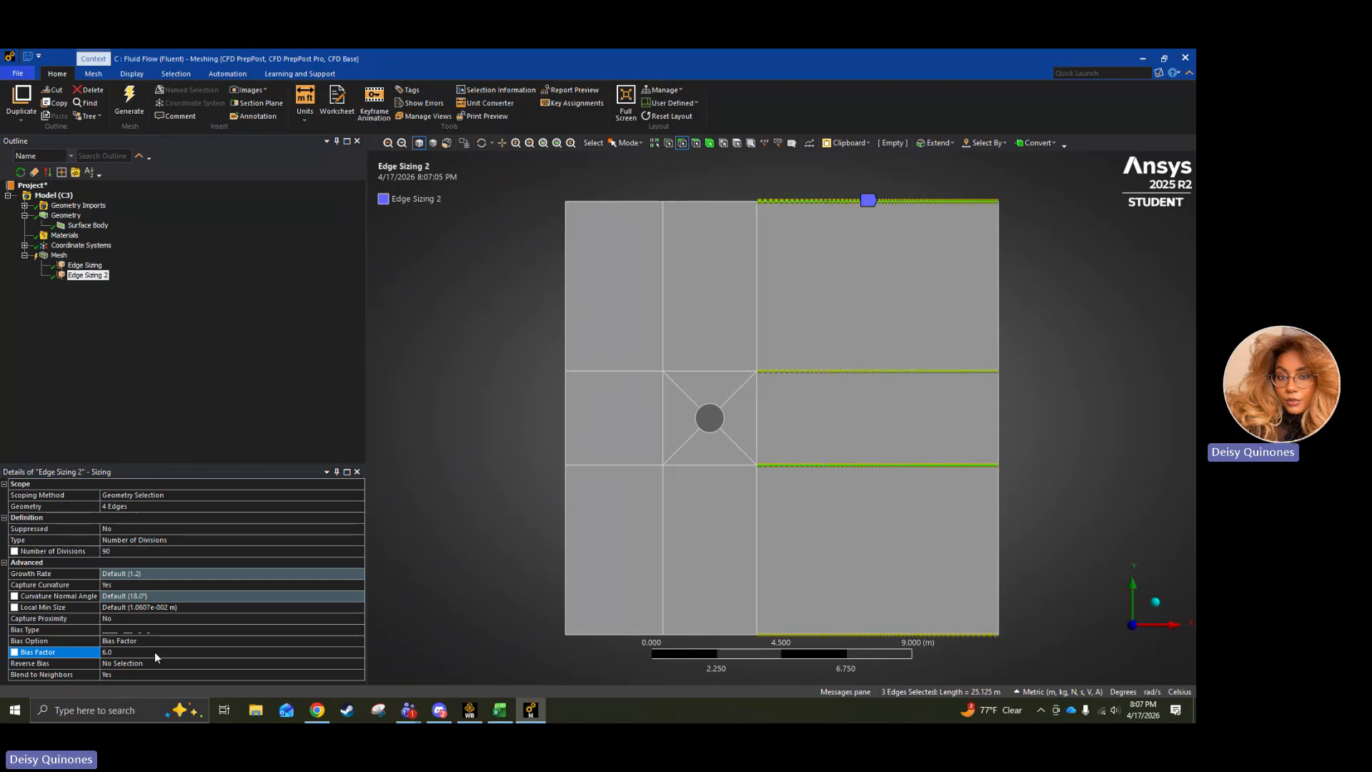
pyautogui.click(132, 664)
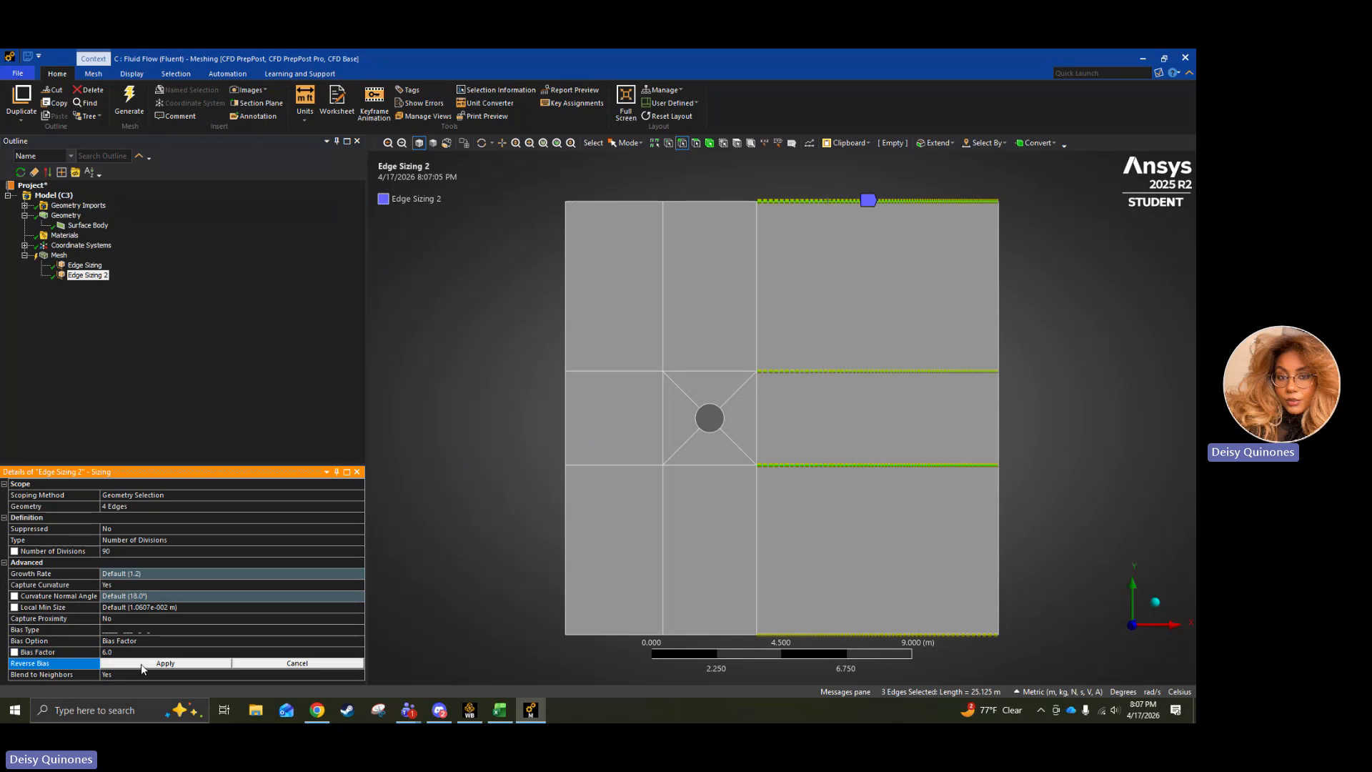
pyautogui.click(145, 663)
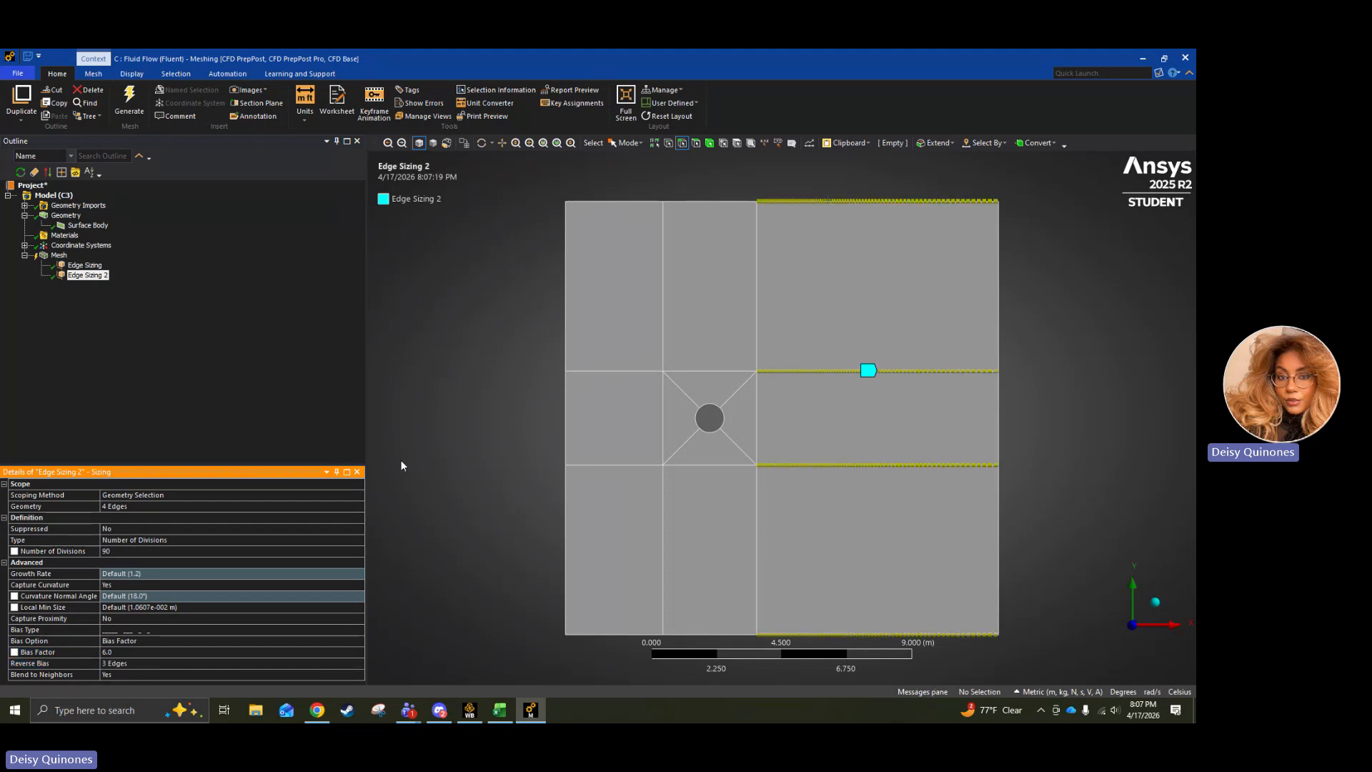
# Add a mesh sizing scoped to the four horizontal edges of the circle's column plus the circle's upper and lower arcs.
pyautogui.rightClick(62, 257)
pyautogui.moveTo(104, 261)
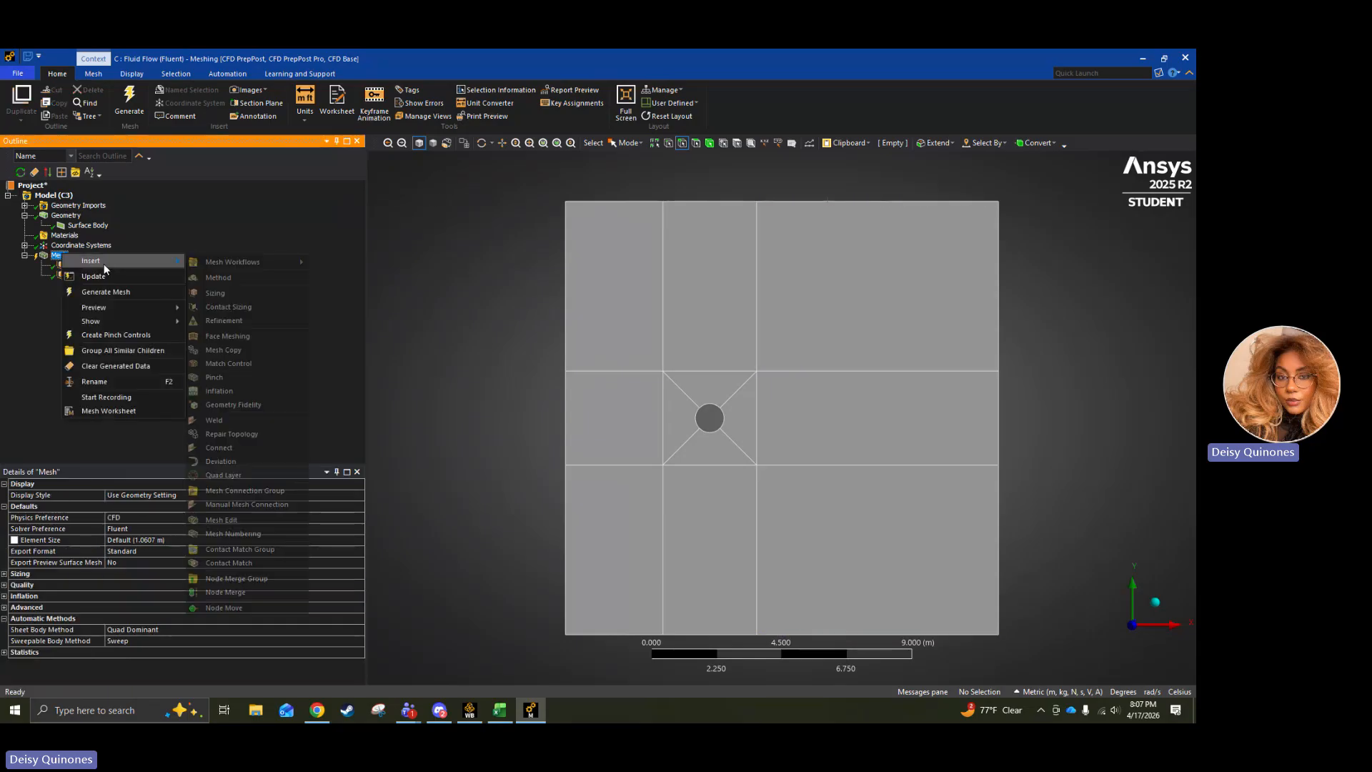
pyautogui.click(221, 294)
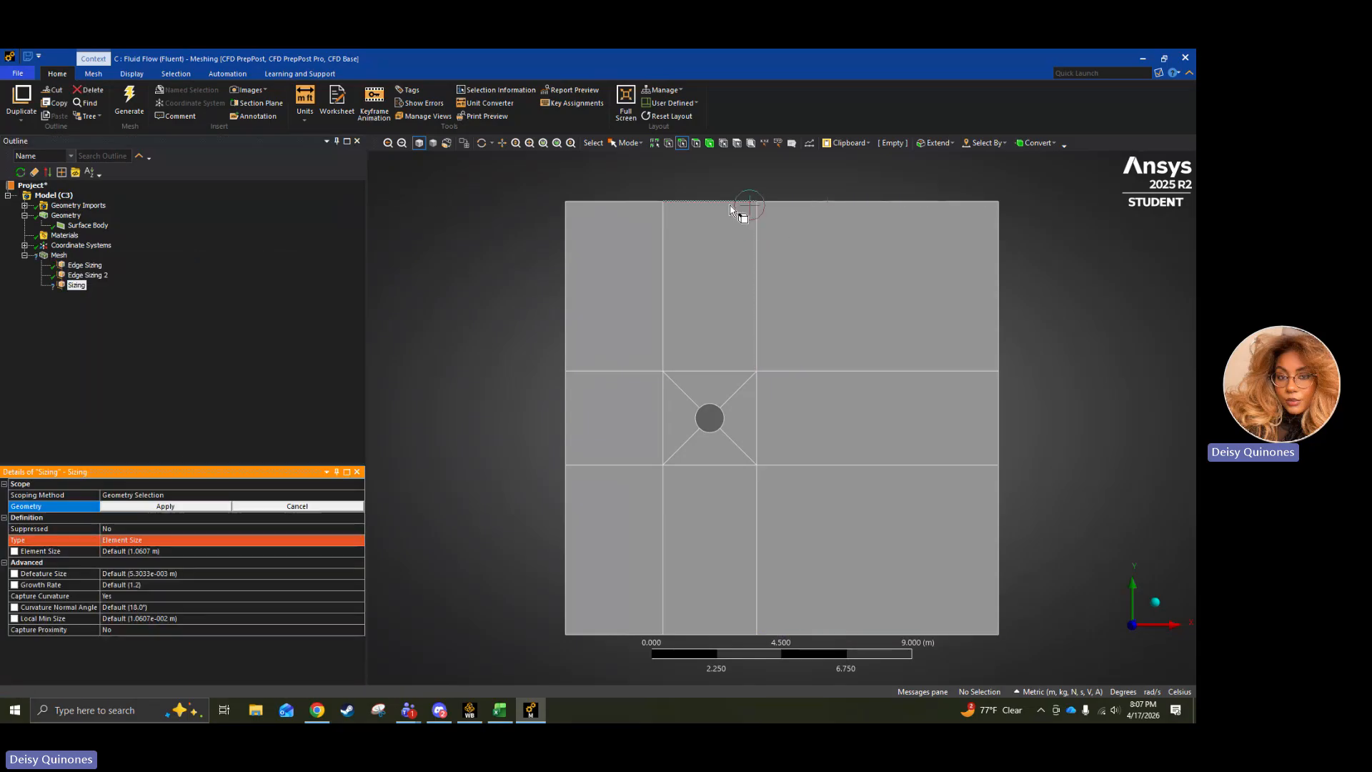
pyautogui.keyDown('ctrl'); pyautogui.click(717, 371); pyautogui.keyUp('ctrl')
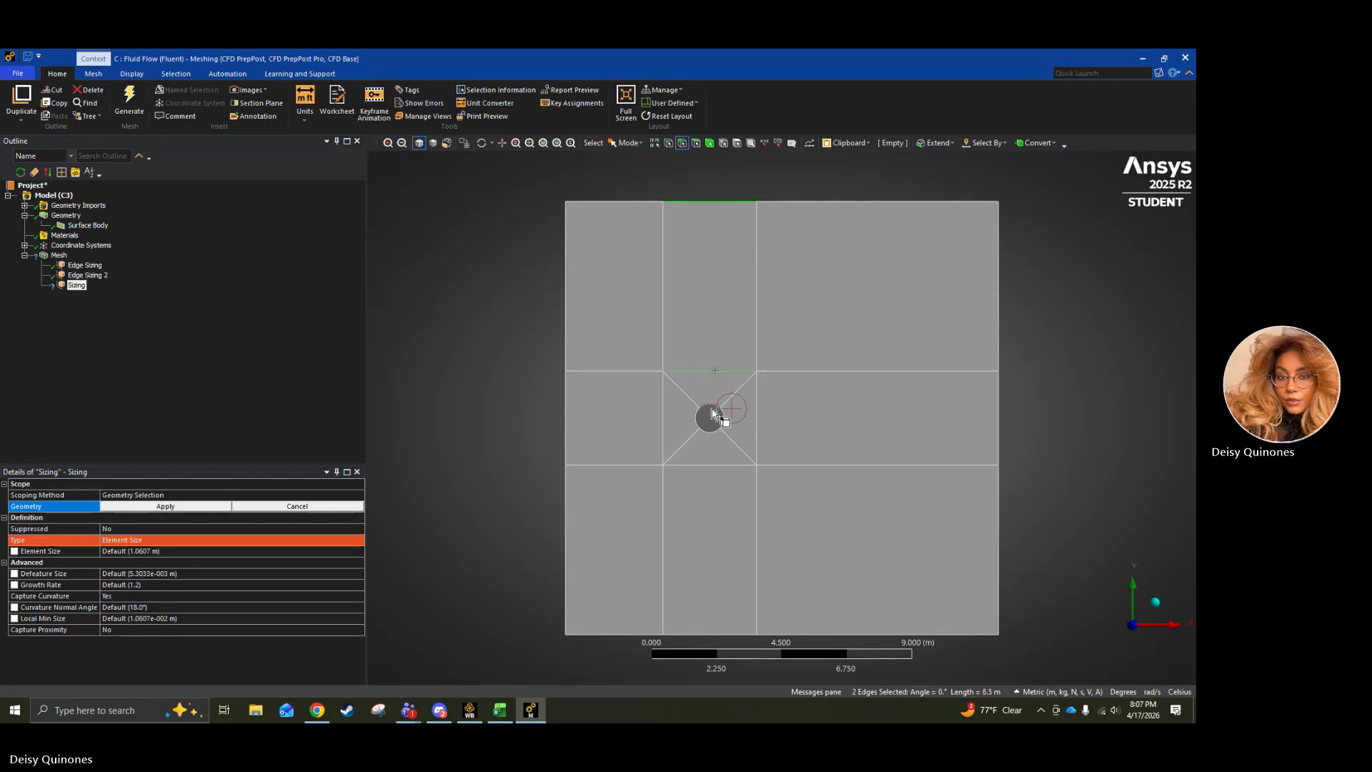
pyautogui.keyDown('ctrl'); pyautogui.click(711, 404); pyautogui.keyUp('ctrl')
pyautogui.keyDown('ctrl'); pyautogui.click(717, 431); pyautogui.keyUp('ctrl')
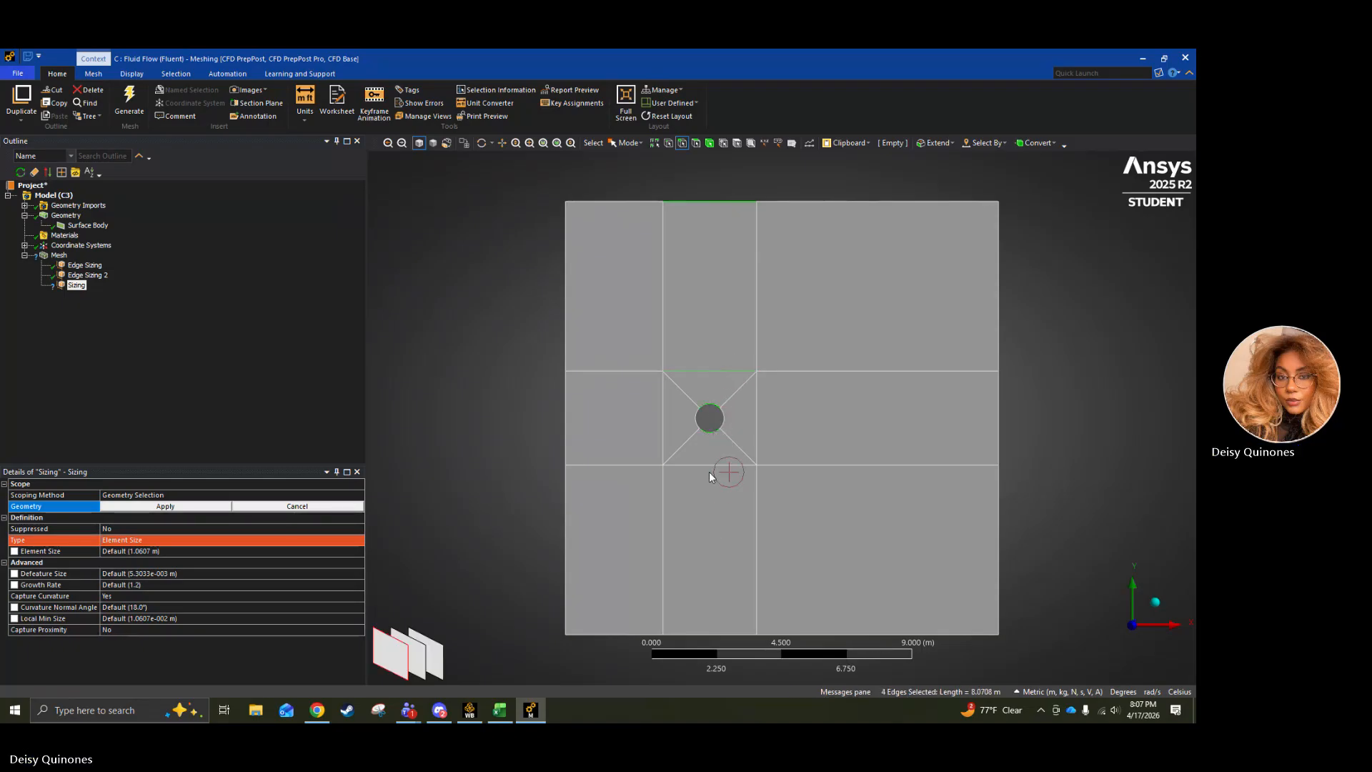
pyautogui.keyDown('ctrl'); pyautogui.click(710, 466); pyautogui.keyUp('ctrl')
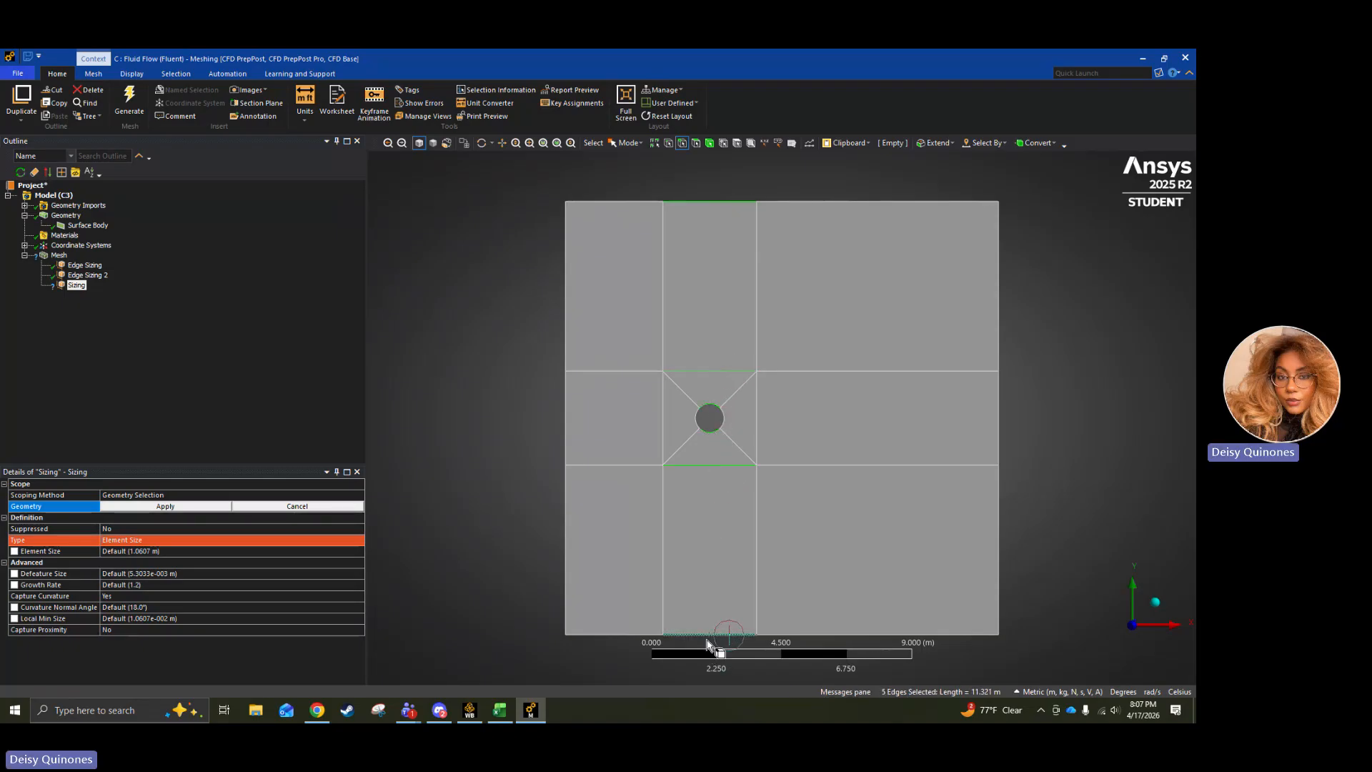
pyautogui.keyDown('ctrl'); pyautogui.click(710, 633); pyautogui.keyUp('ctrl')
pyautogui.click(186, 541)
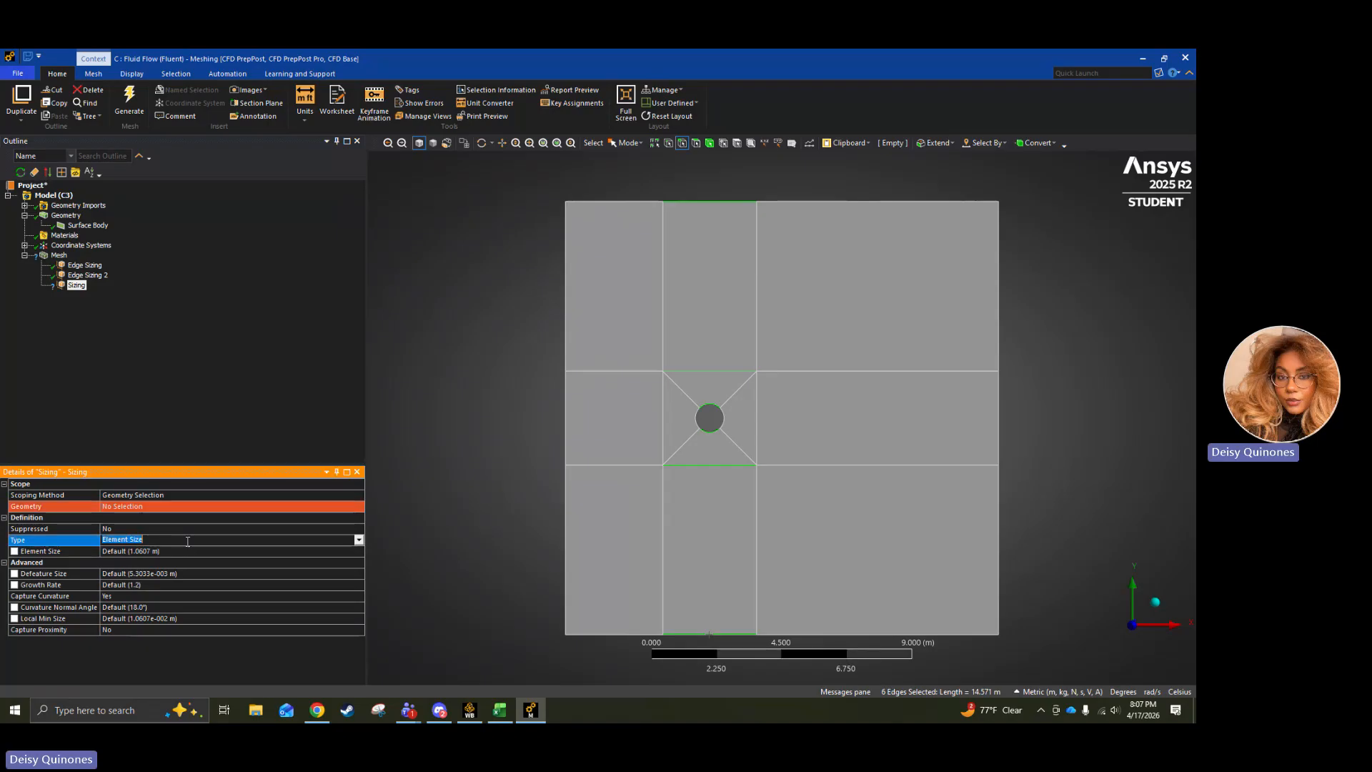
pyautogui.click(138, 507)
pyautogui.click(140, 508)
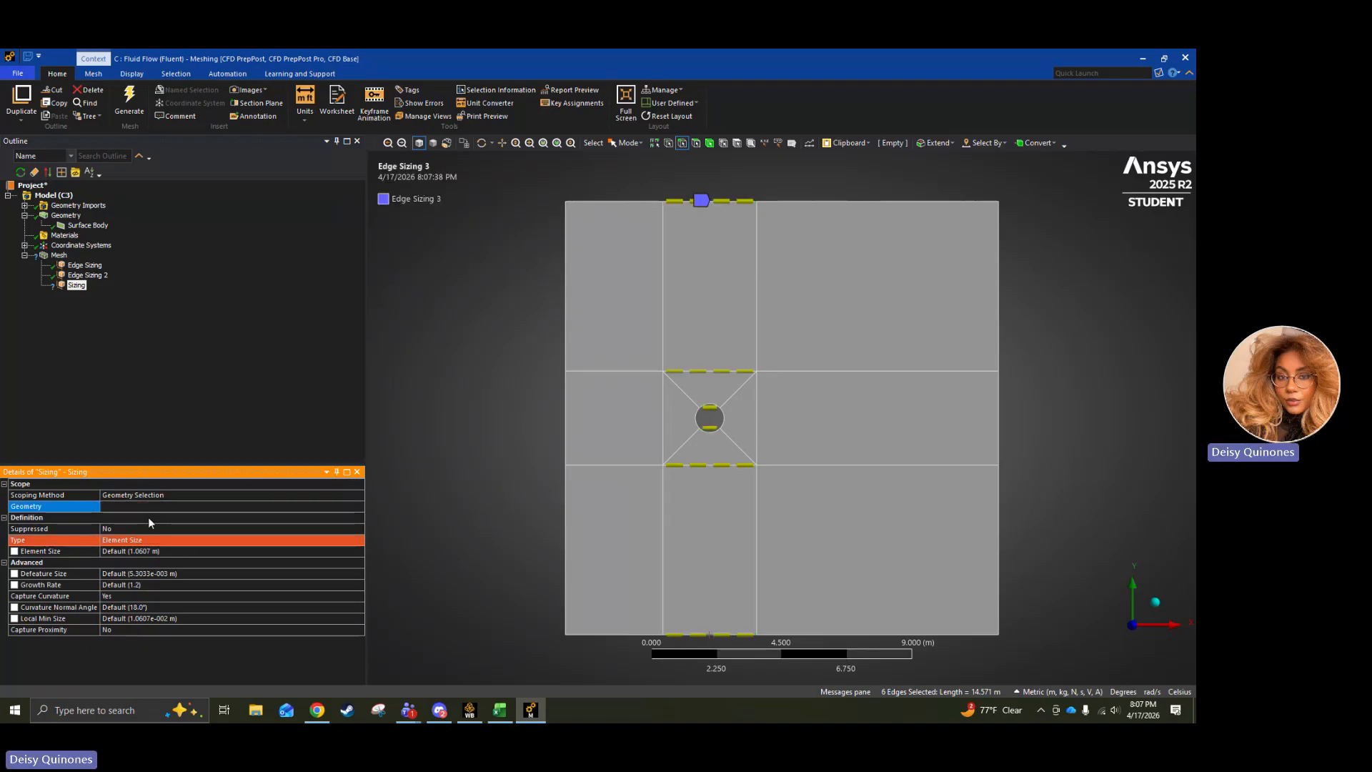
# Define the six-edge sizing by Number of Divisions and set it to 70.
pyautogui.click(226, 541)
pyautogui.click(359, 540)
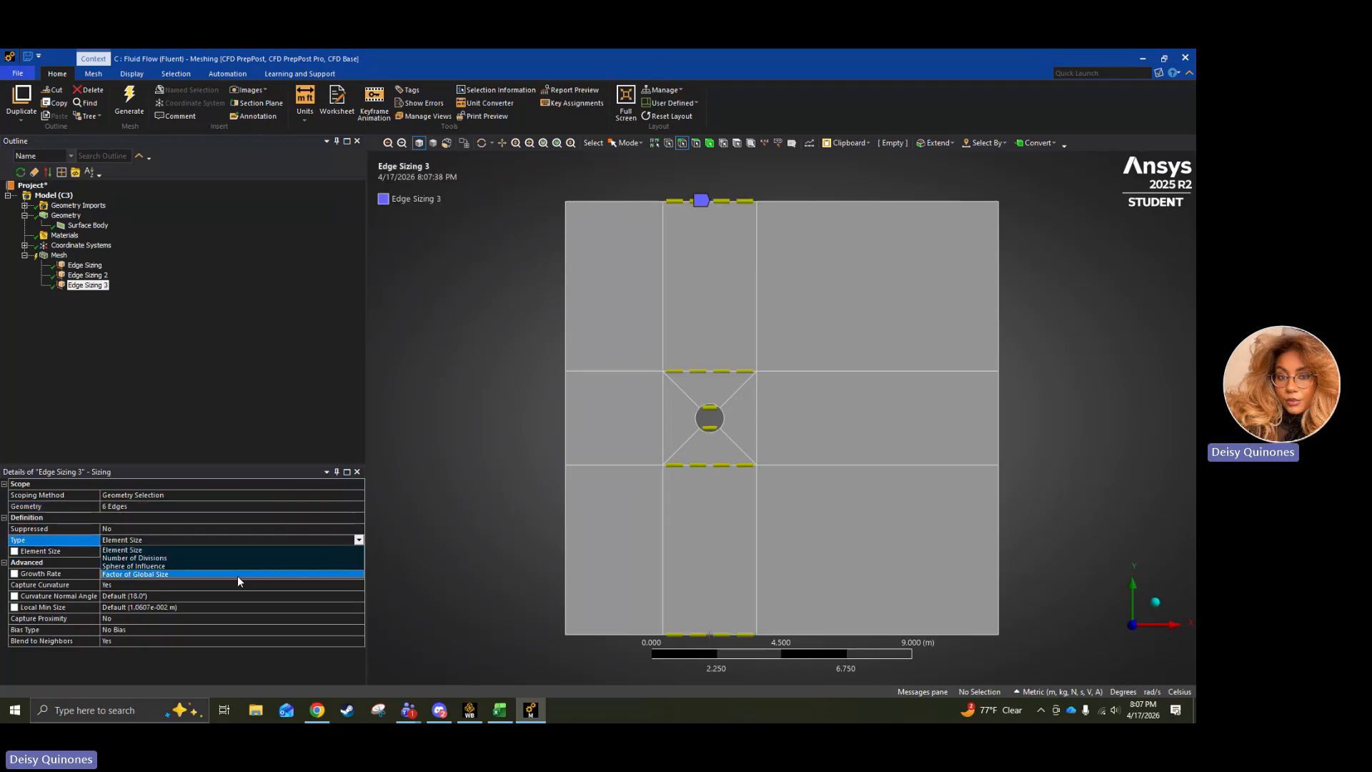
pyautogui.click(242, 558)
pyautogui.click(184, 552)
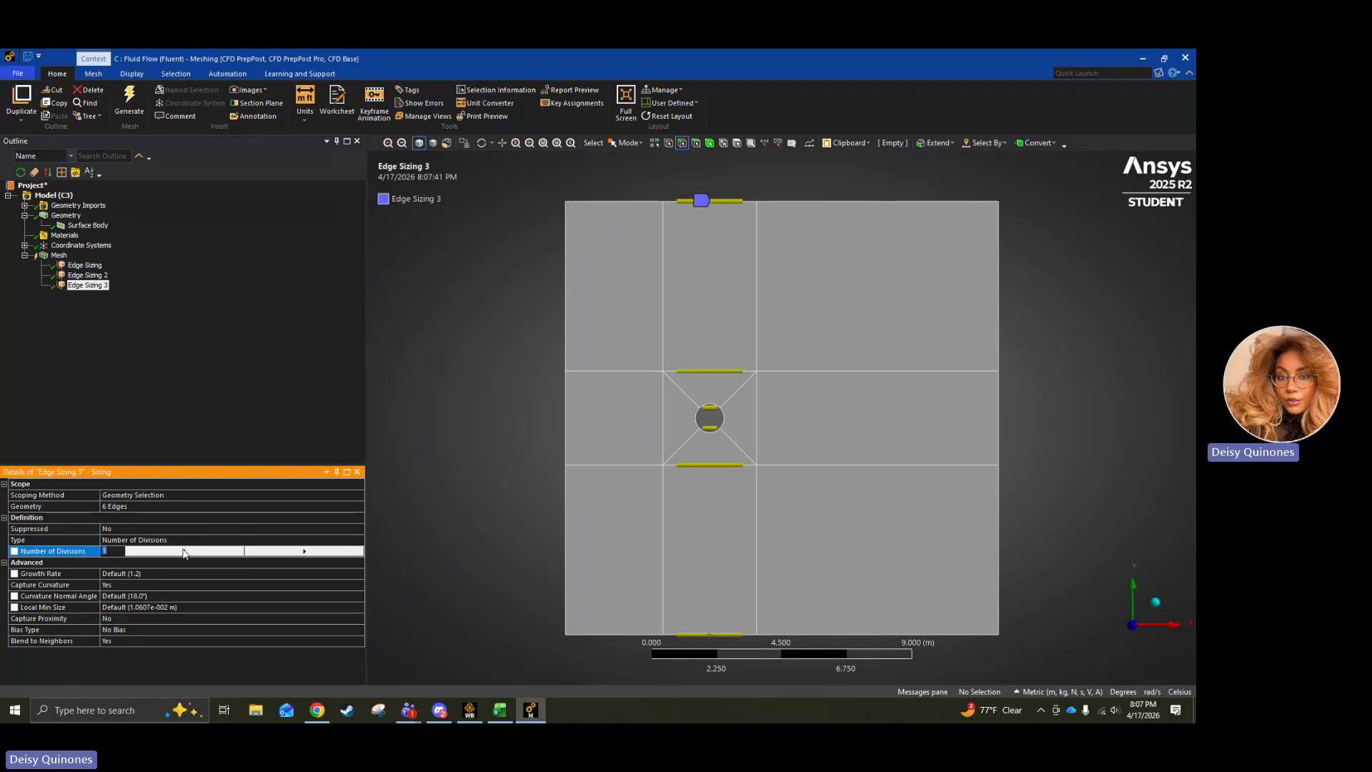
pyautogui.write('70')
pyautogui.click(172, 563)
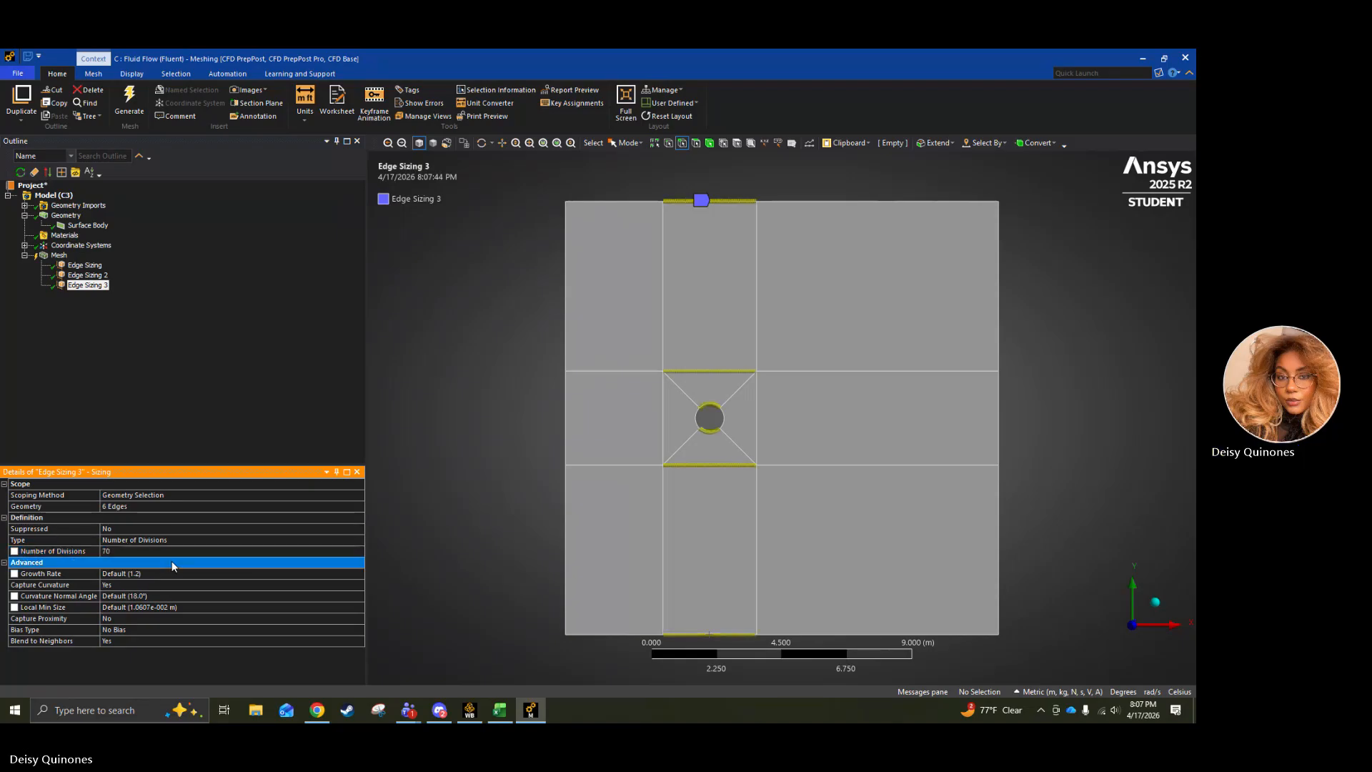
# Give the six-edge sizing the long-short-long bias type with a bias factor of 1.2.
pyautogui.click(154, 620)
pyautogui.click(162, 632)
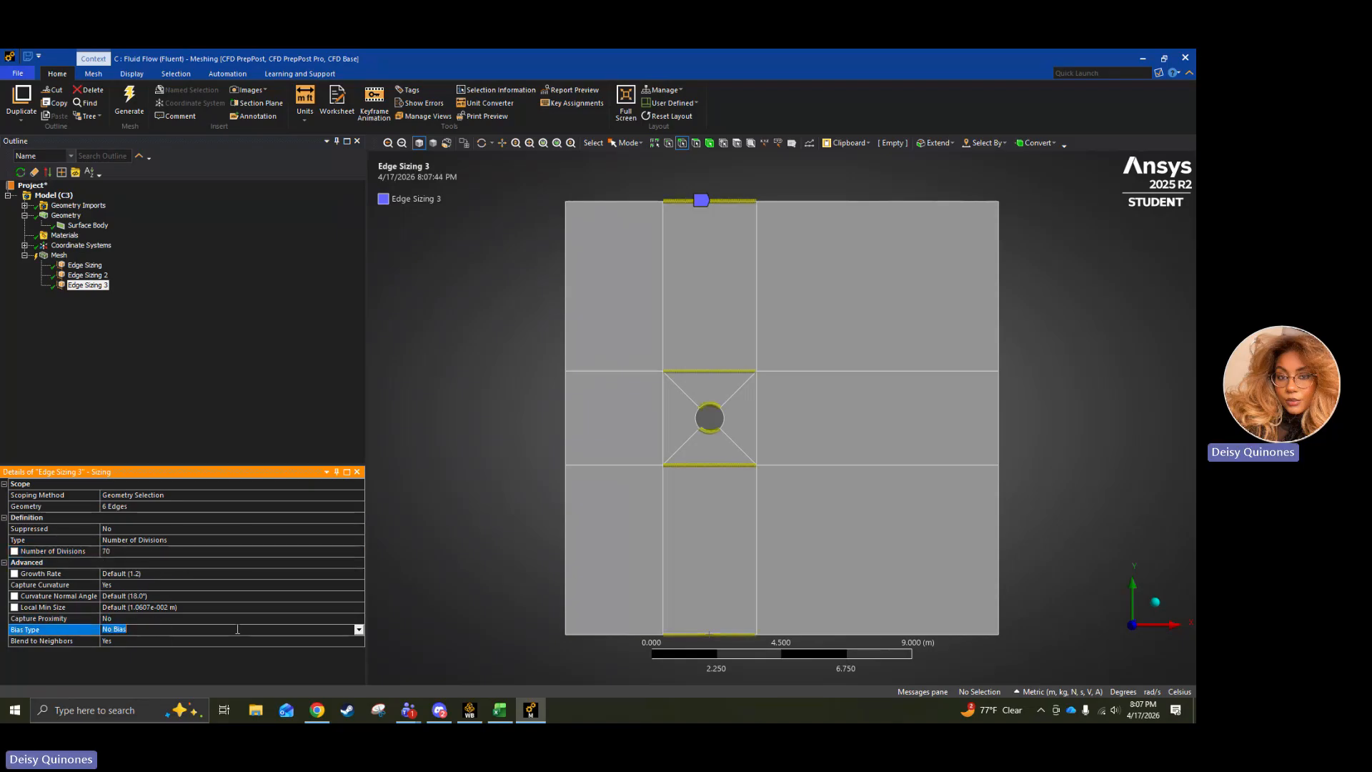
pyautogui.click(359, 629)
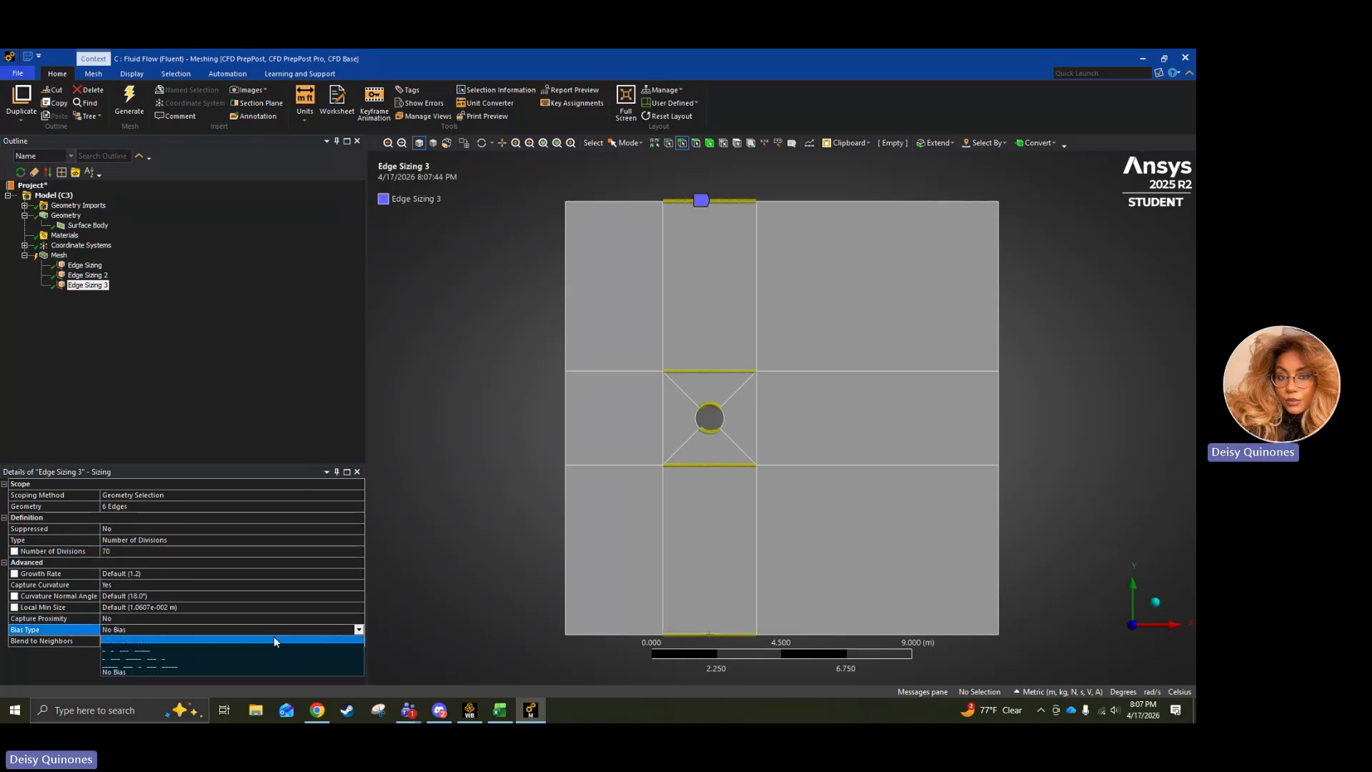
pyautogui.click(164, 668)
pyautogui.click(321, 621)
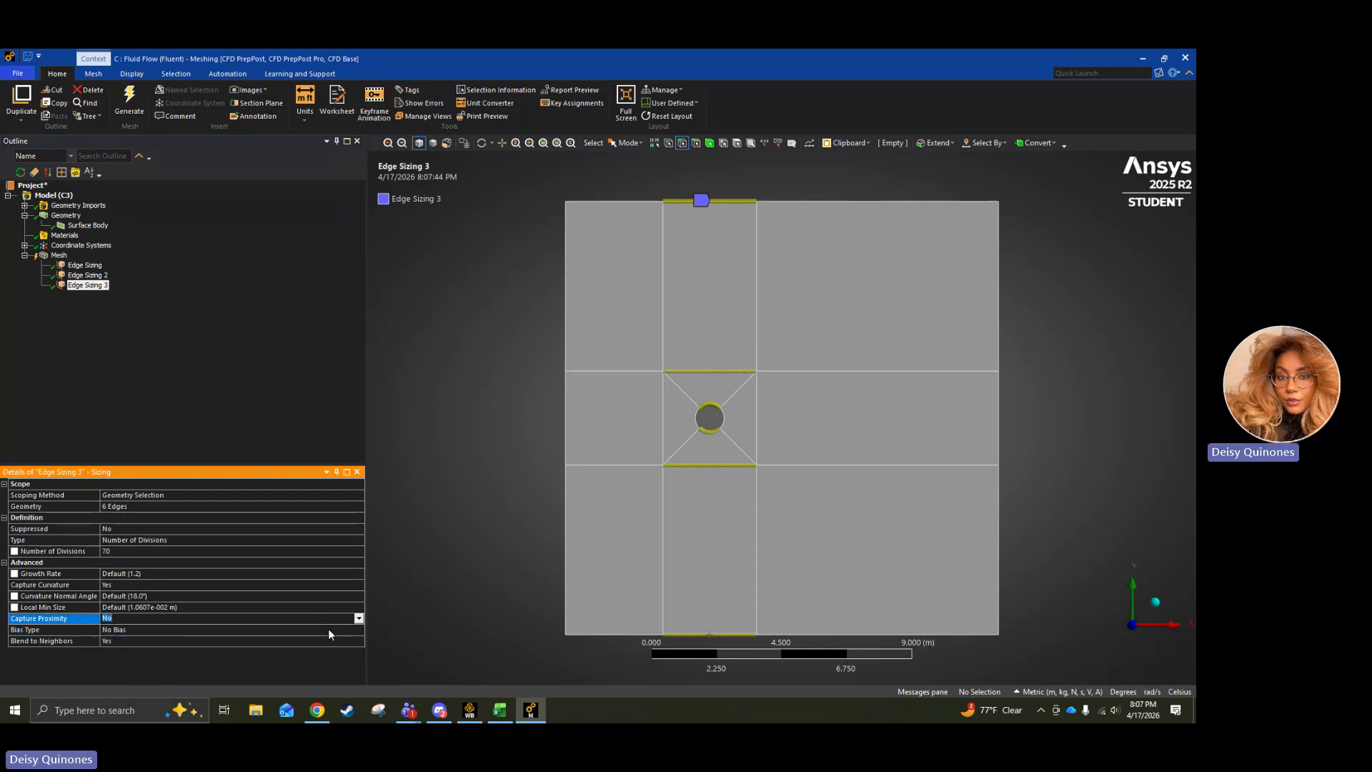
pyautogui.click(329, 629)
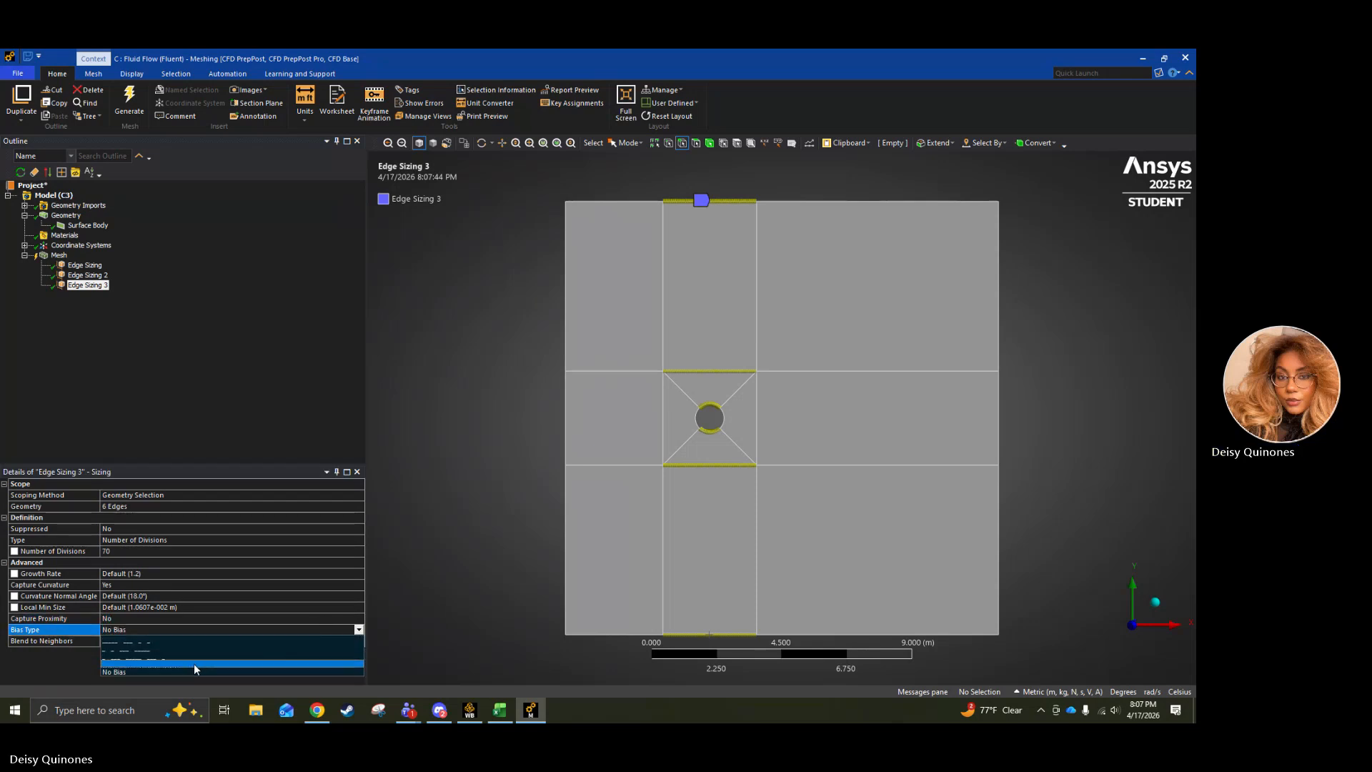
pyautogui.click(218, 663)
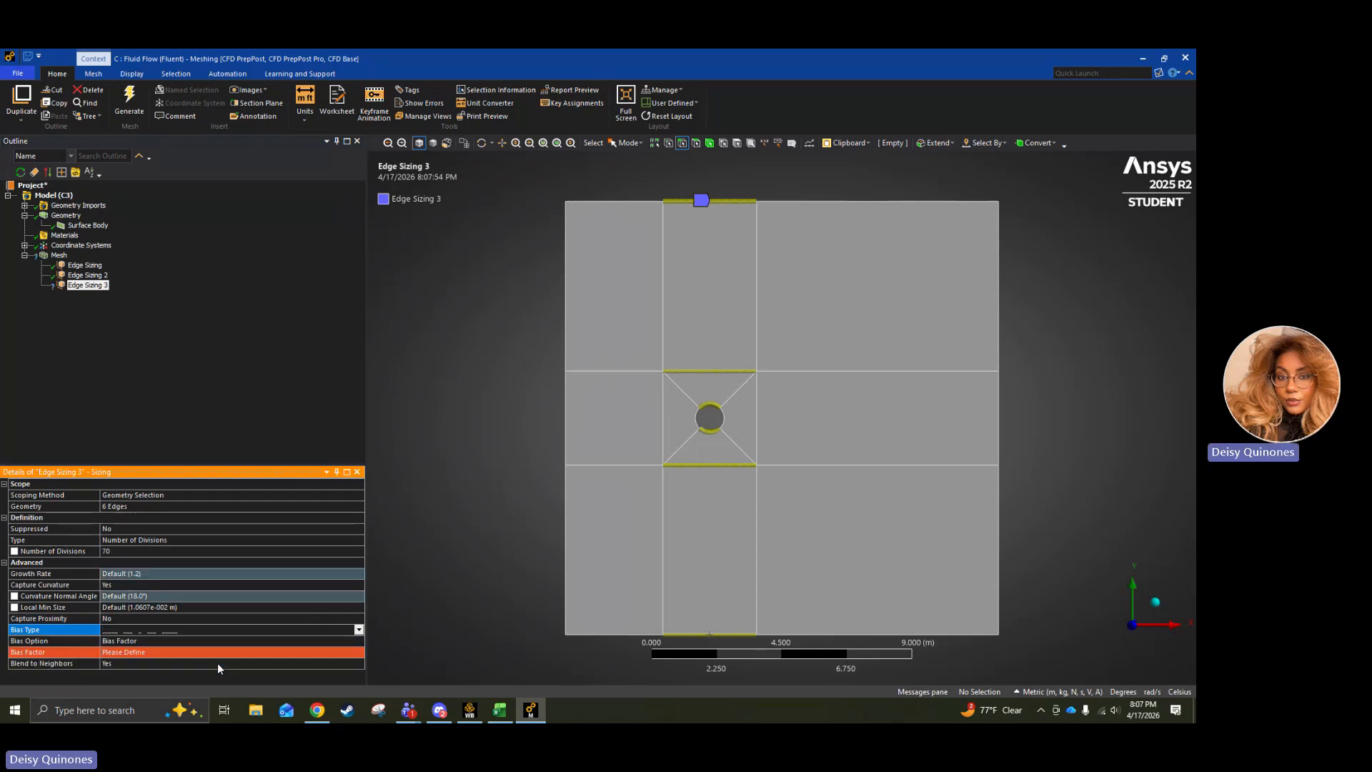
pyautogui.click(129, 653)
pyautogui.write('0')
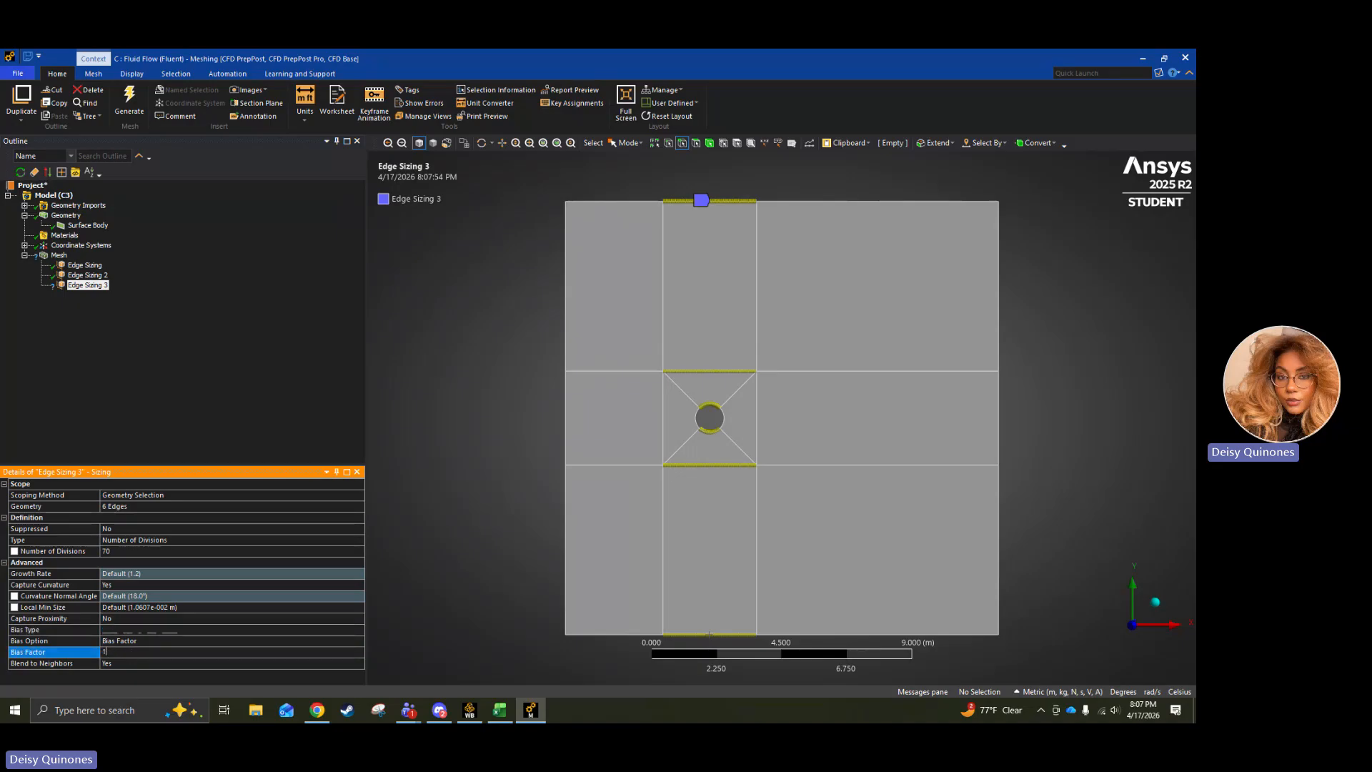
pyautogui.write('1.2')
pyautogui.click(89, 289)
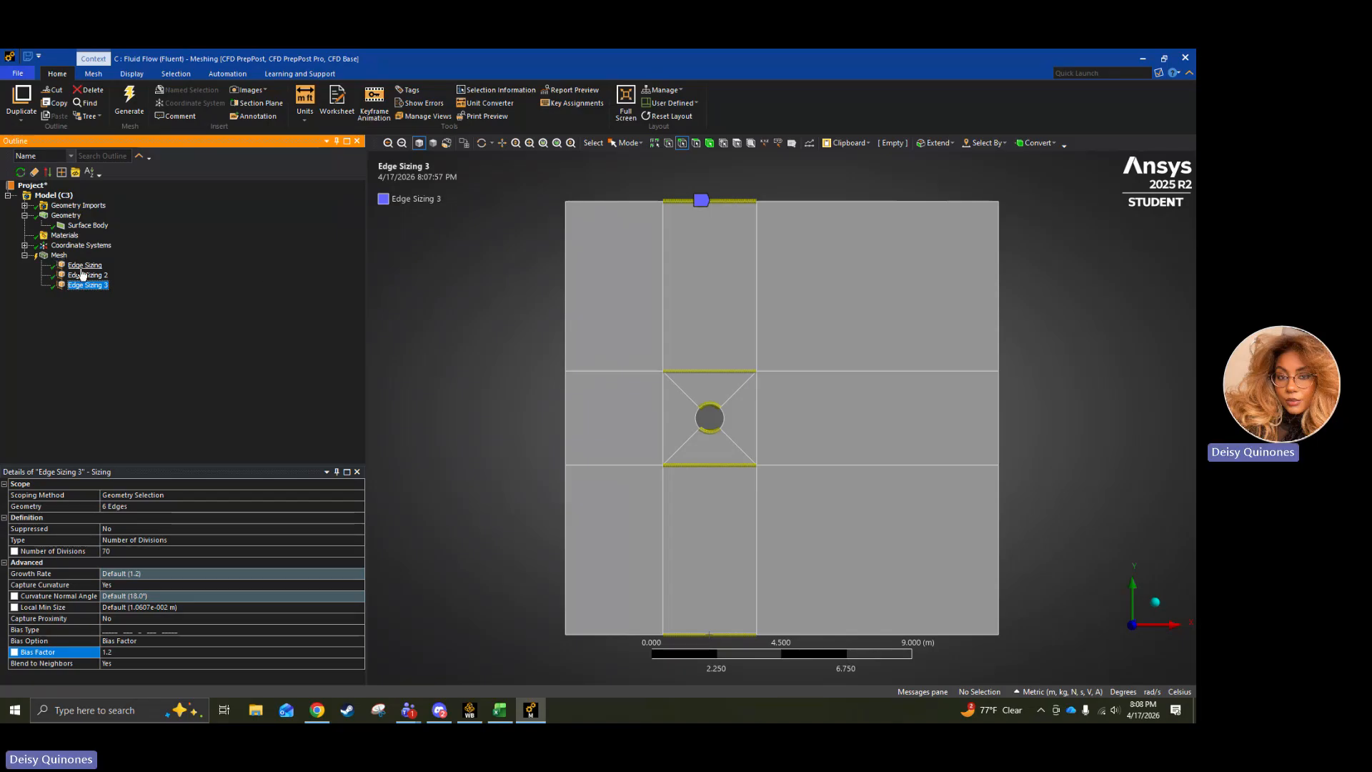
# Insert a mesh sizing and select the eight vertical edges above and below the circle's row.
pyautogui.click(58, 255)
pyautogui.rightClick(58, 256)
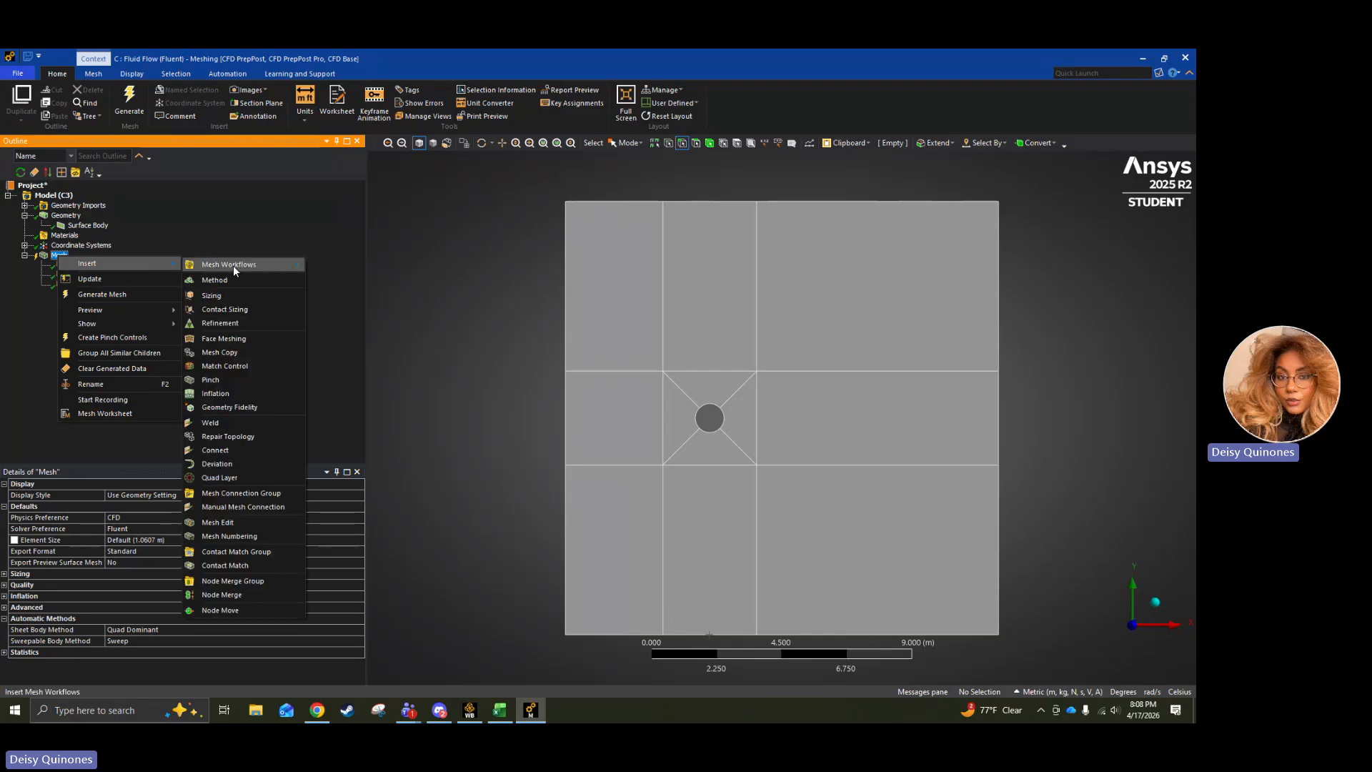
pyautogui.click(227, 293)
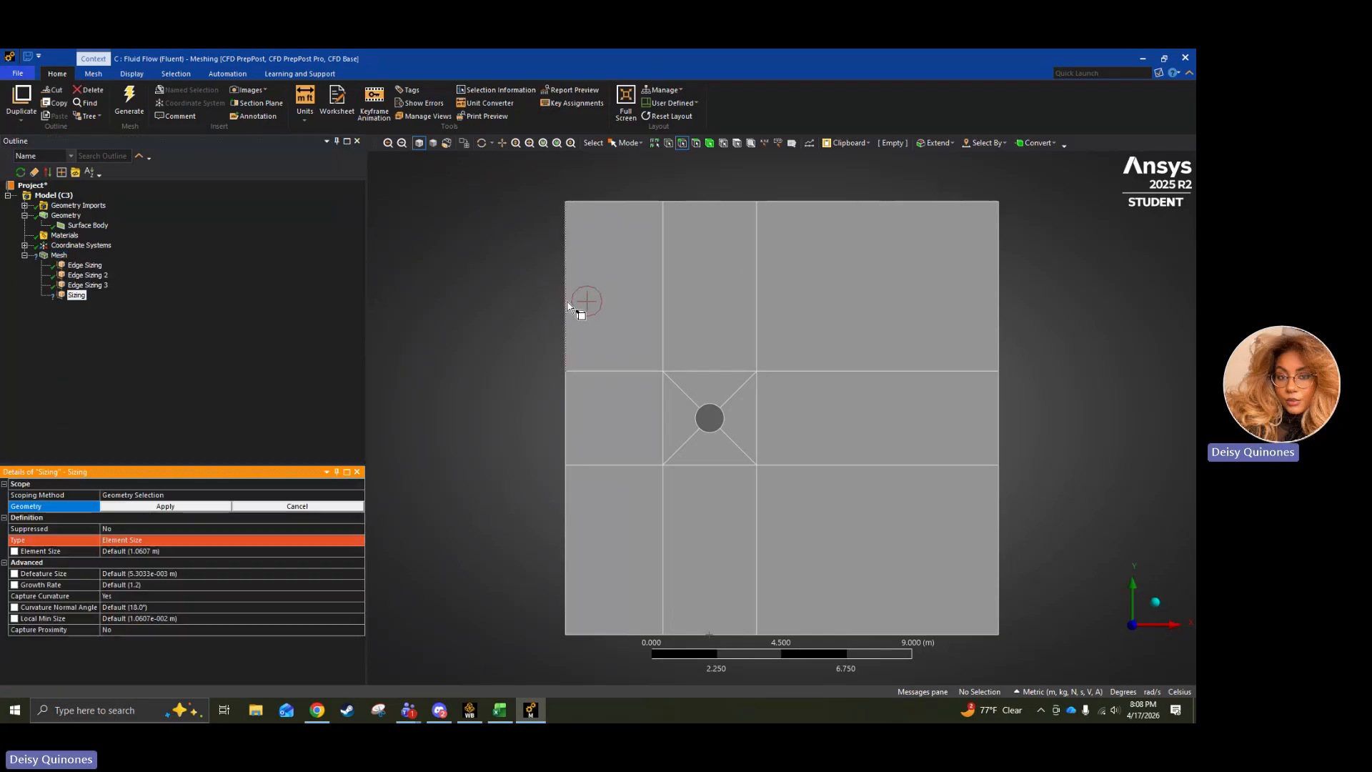
pyautogui.click(660, 307)
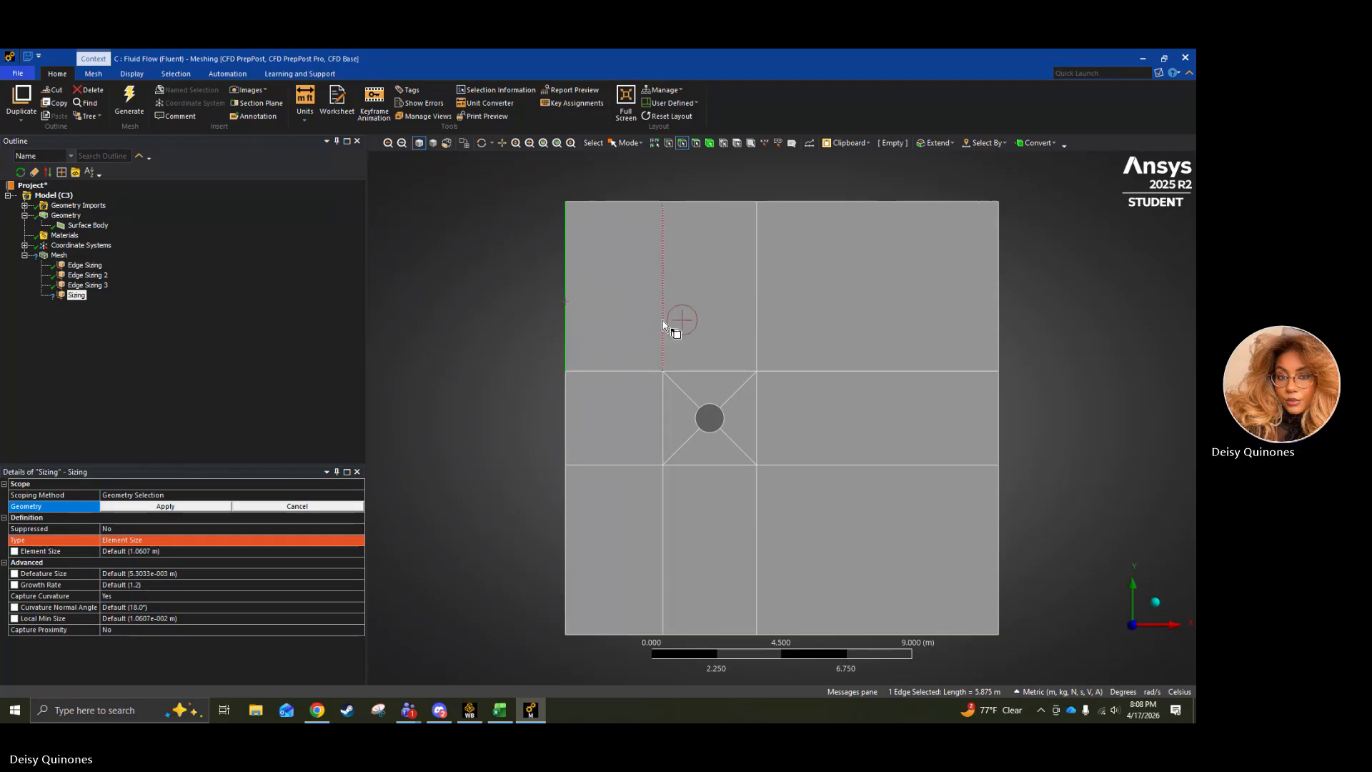
pyautogui.keyDown('ctrl'); pyautogui.click(758, 321); pyautogui.keyUp('ctrl')
pyautogui.keyDown('ctrl'); pyautogui.click(1000, 320); pyautogui.keyUp('ctrl')
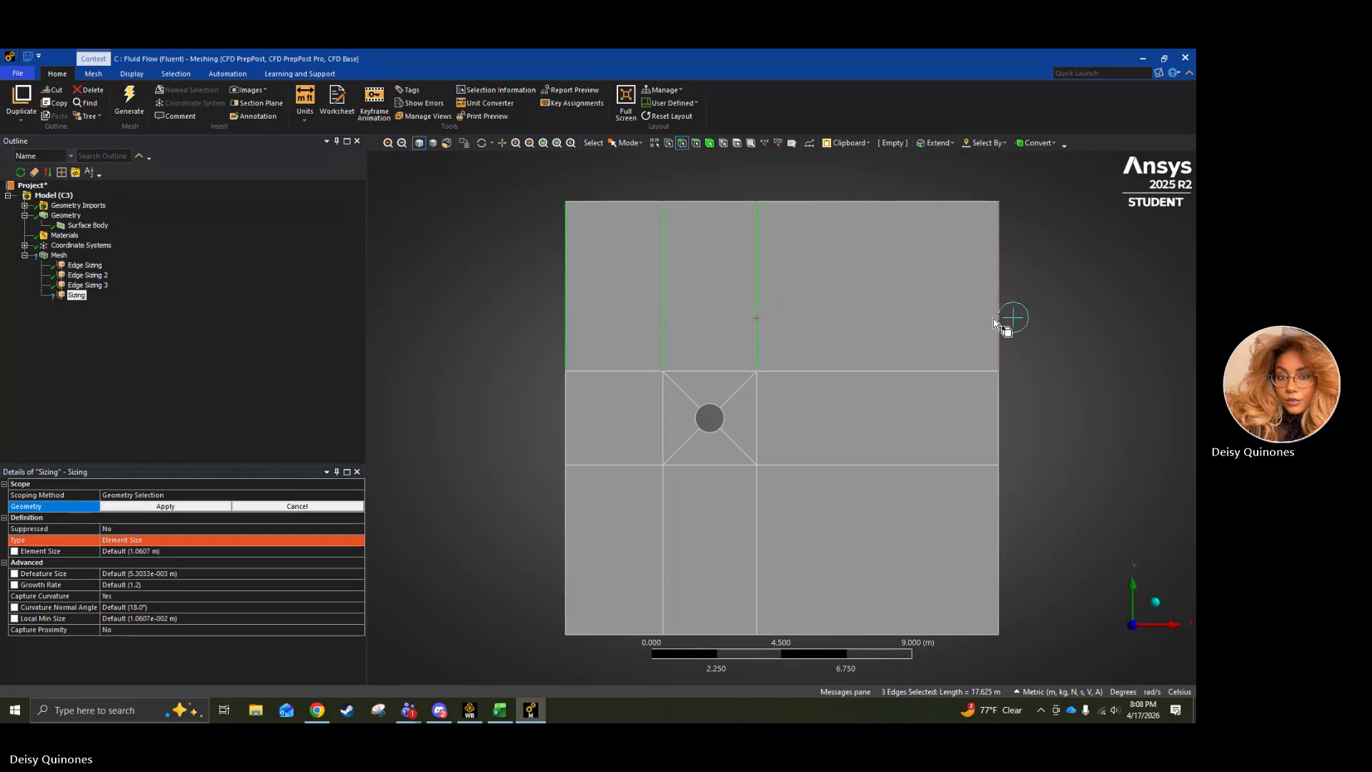
pyautogui.keyDown('ctrl'); pyautogui.click(564, 597); pyautogui.keyUp('ctrl')
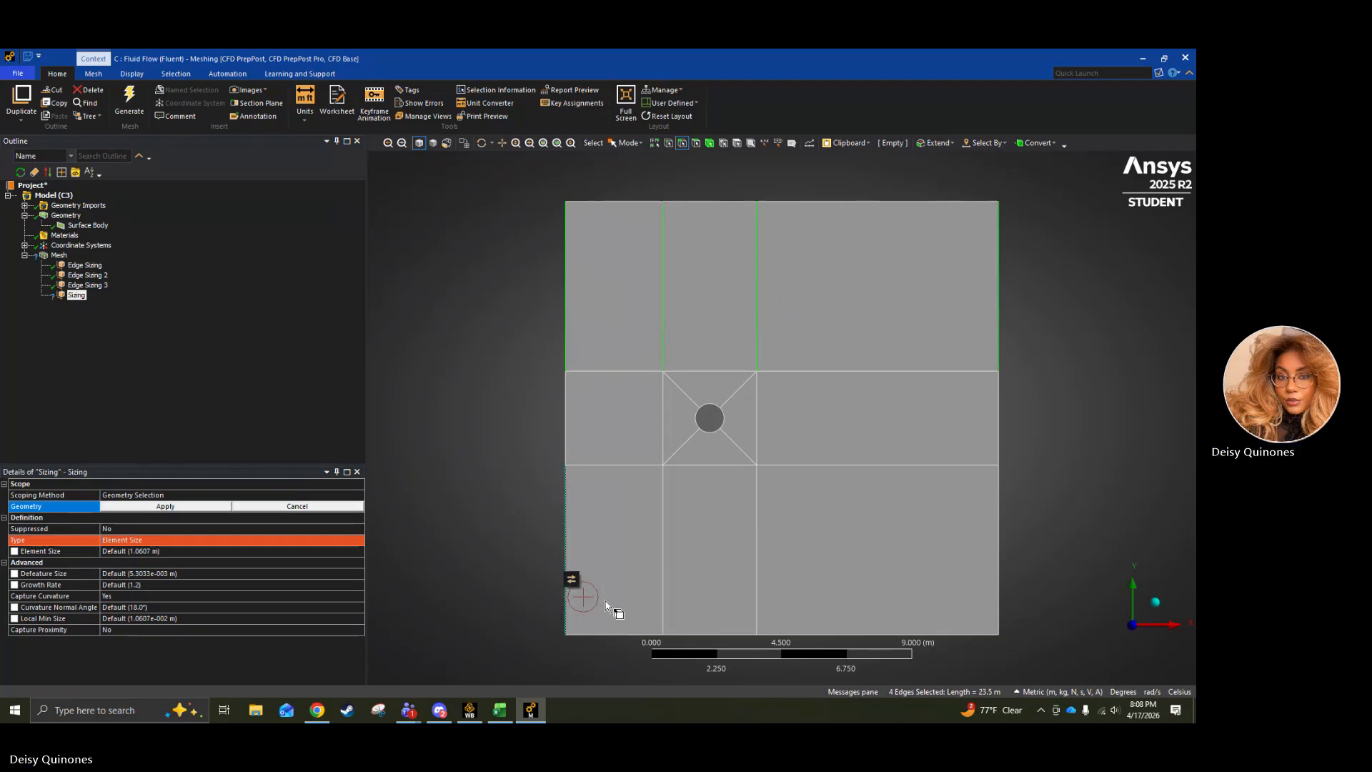
pyautogui.keyDown('ctrl'); pyautogui.click(662, 604); pyautogui.keyUp('ctrl')
pyautogui.keyDown('ctrl'); pyautogui.click(758, 602); pyautogui.keyUp('ctrl')
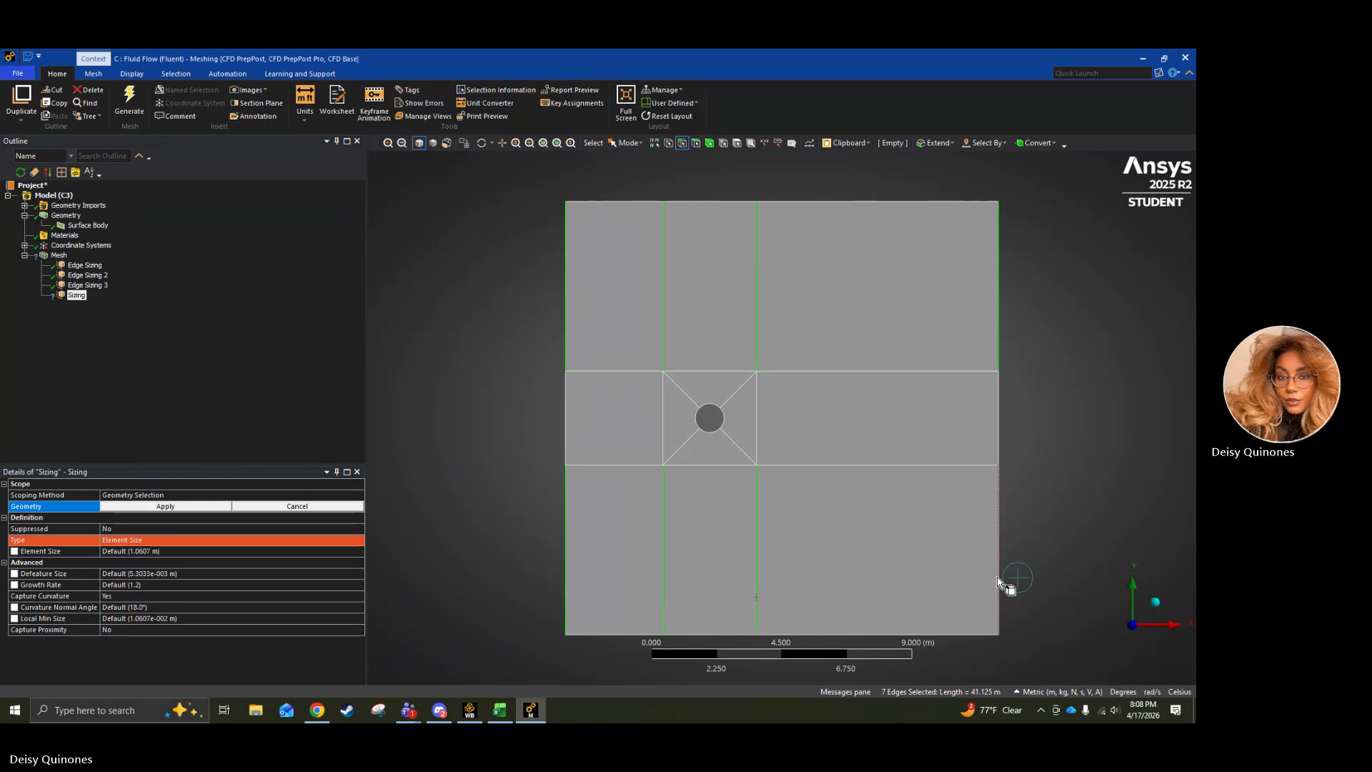
pyautogui.keyDown('ctrl'); pyautogui.click(998, 577); pyautogui.keyUp('ctrl')
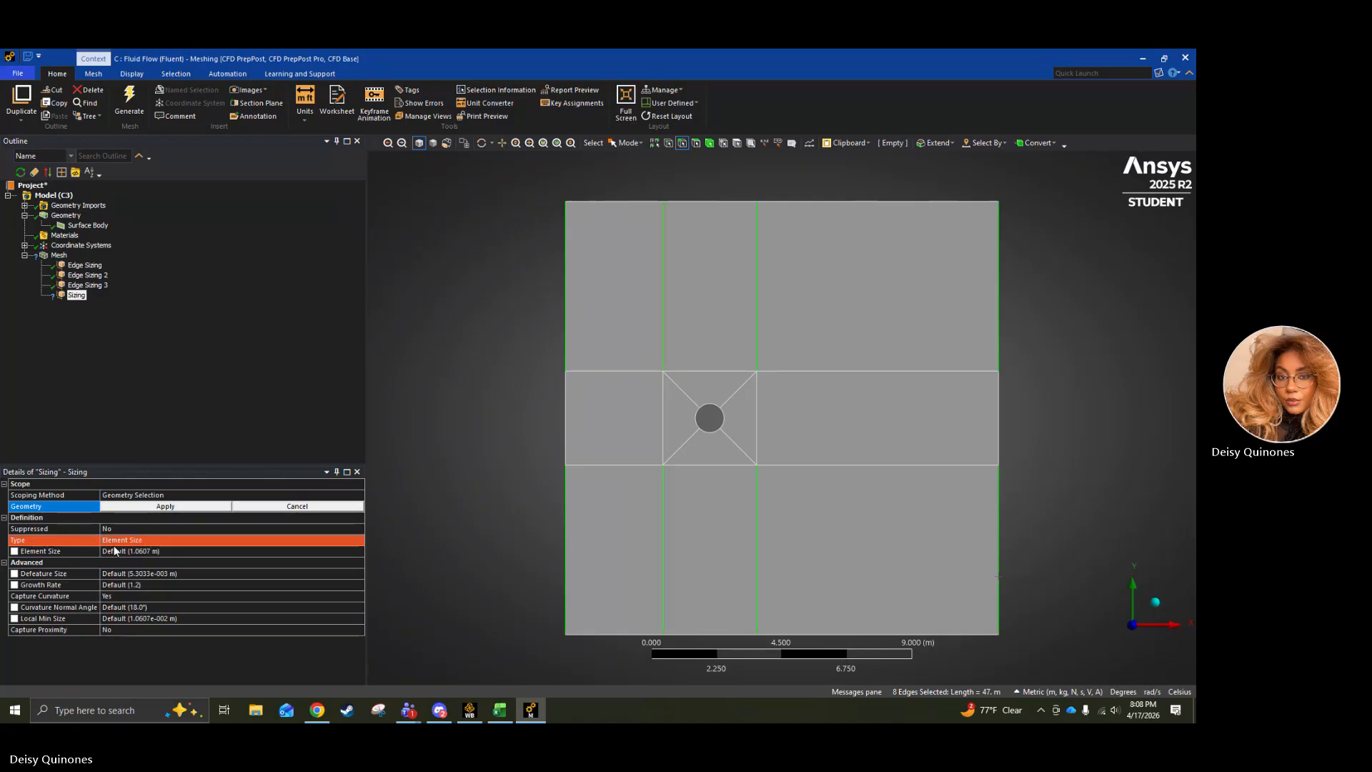
# Set the new sizing's type to Sphere of Influence and apply the eight selected edges as its geometry.
pyautogui.click(139, 541)
pyautogui.click(359, 540)
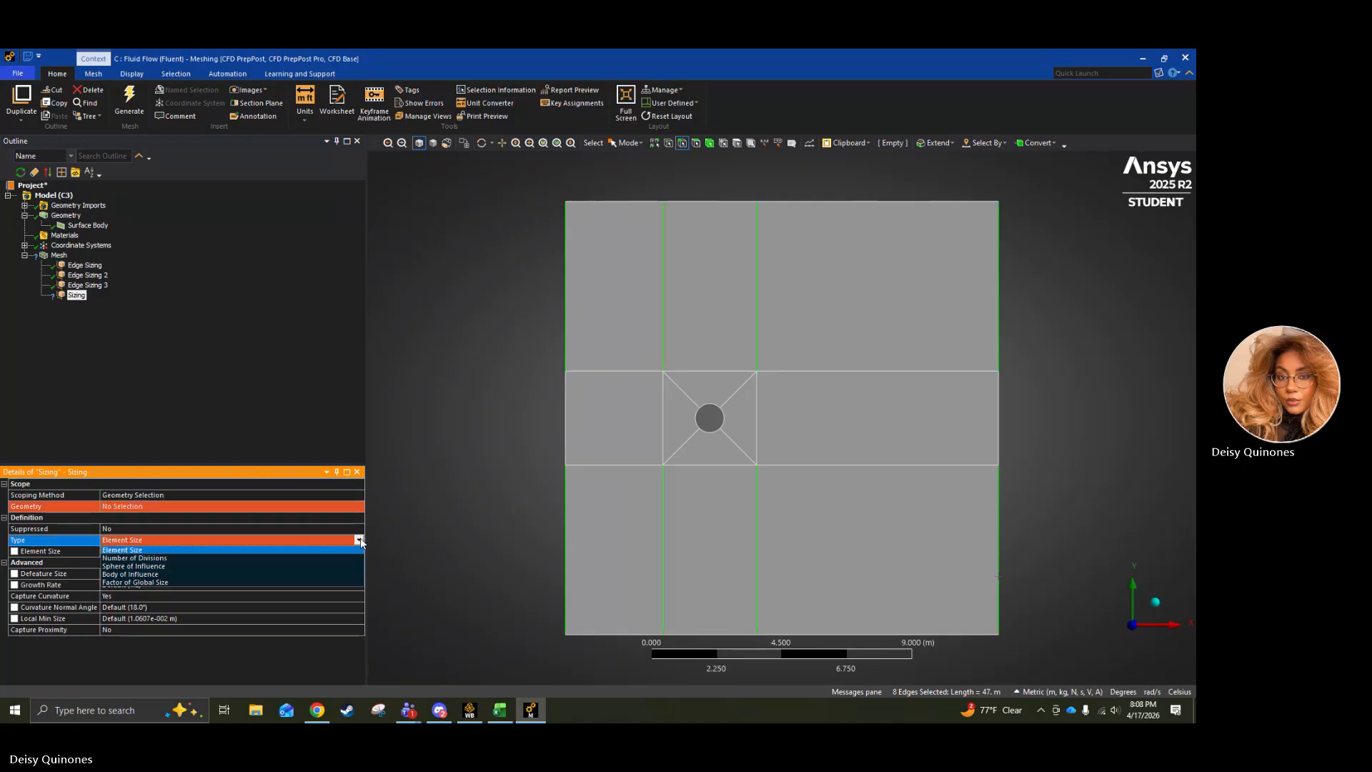
pyautogui.click(178, 566)
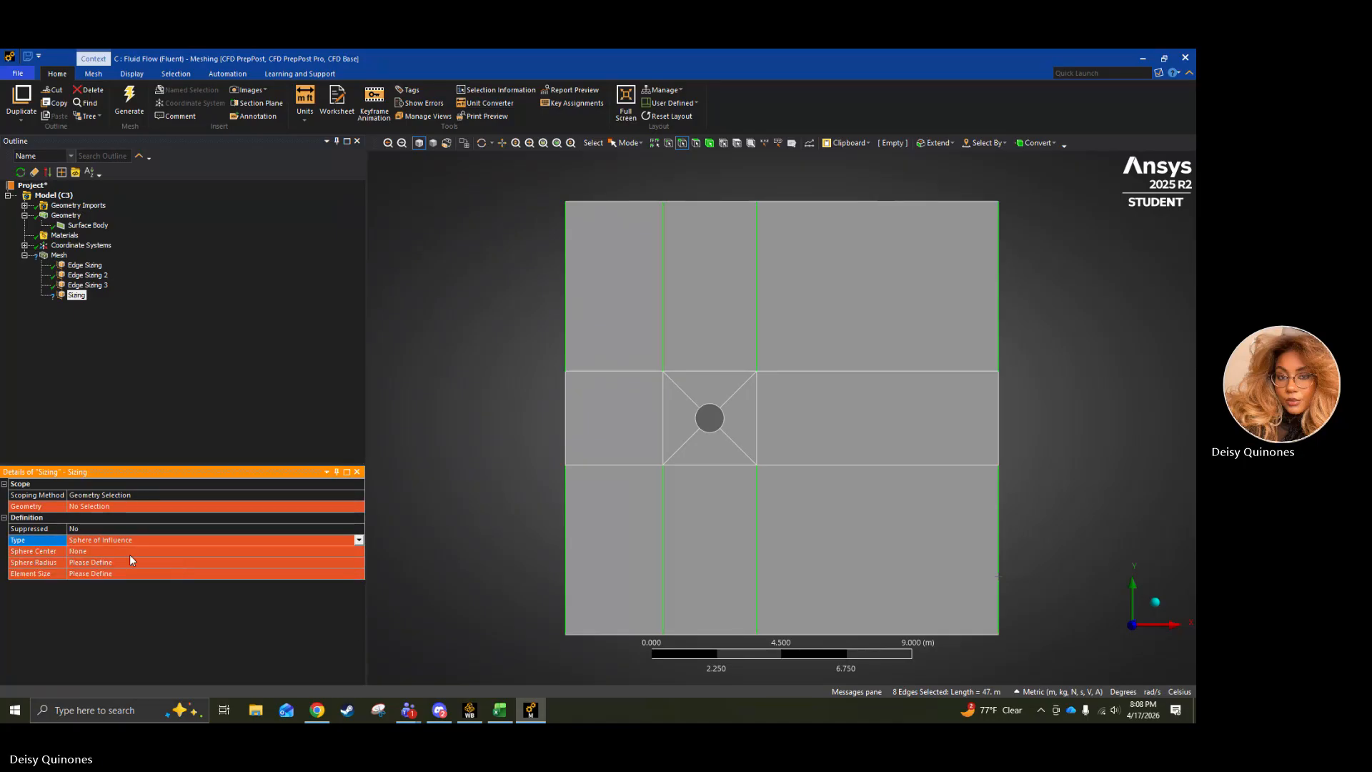
pyautogui.click(208, 508)
pyautogui.click(100, 507)
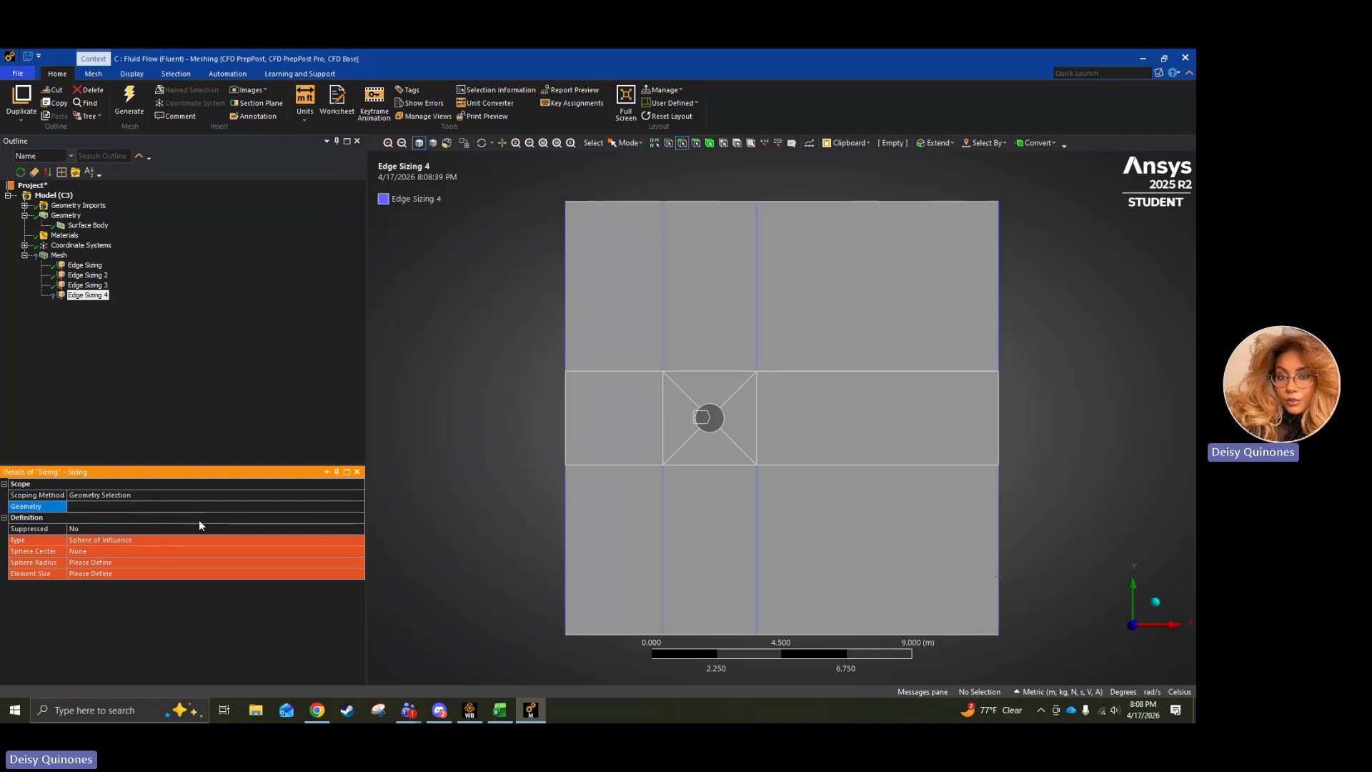
pyautogui.click(119, 529)
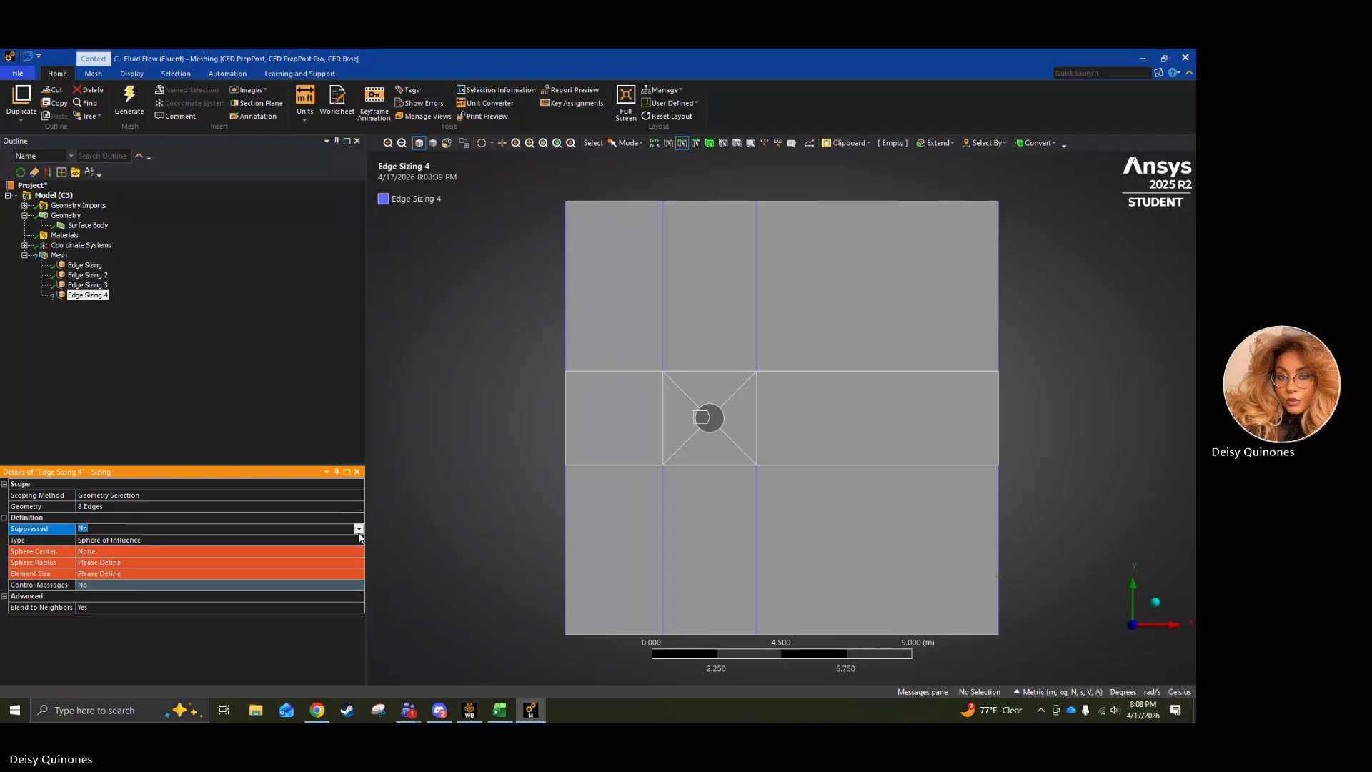
pyautogui.click(358, 528)
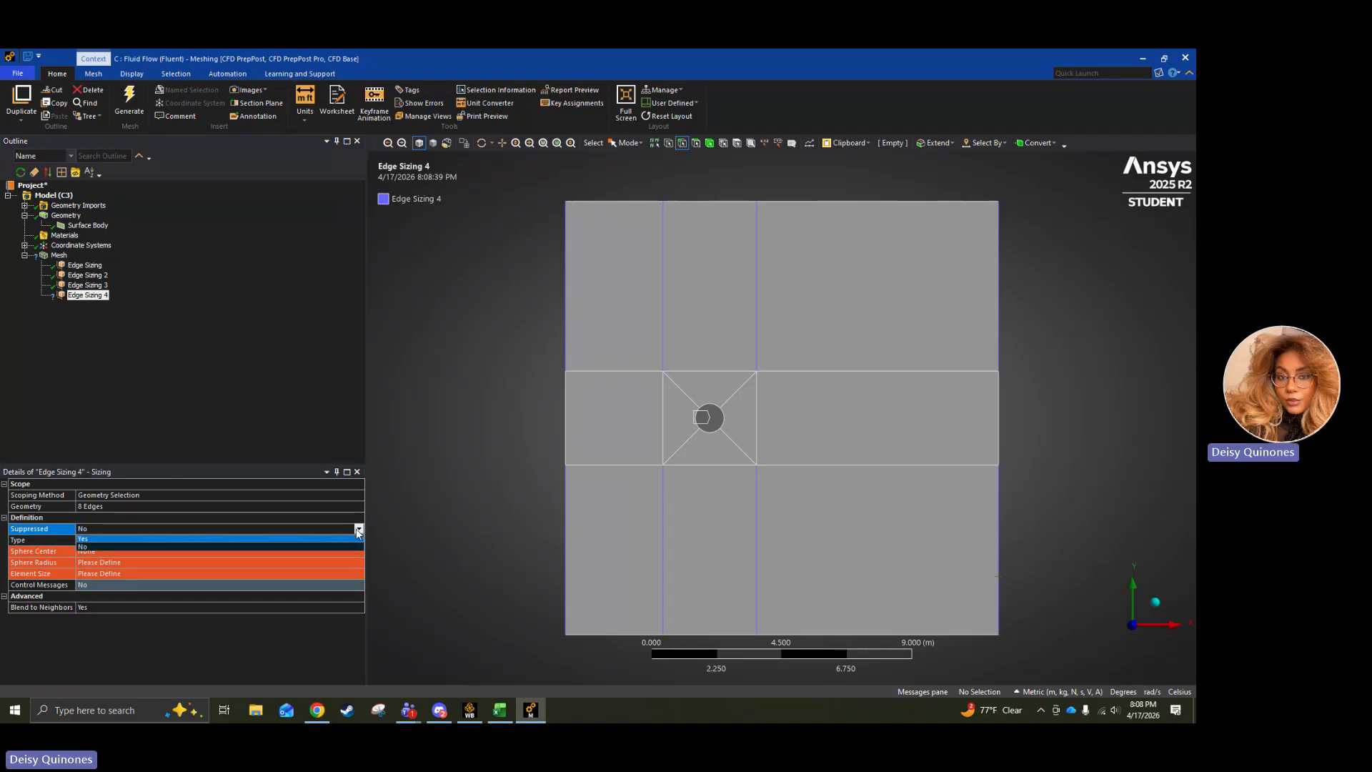
pyautogui.click(322, 497)
pyautogui.click(320, 505)
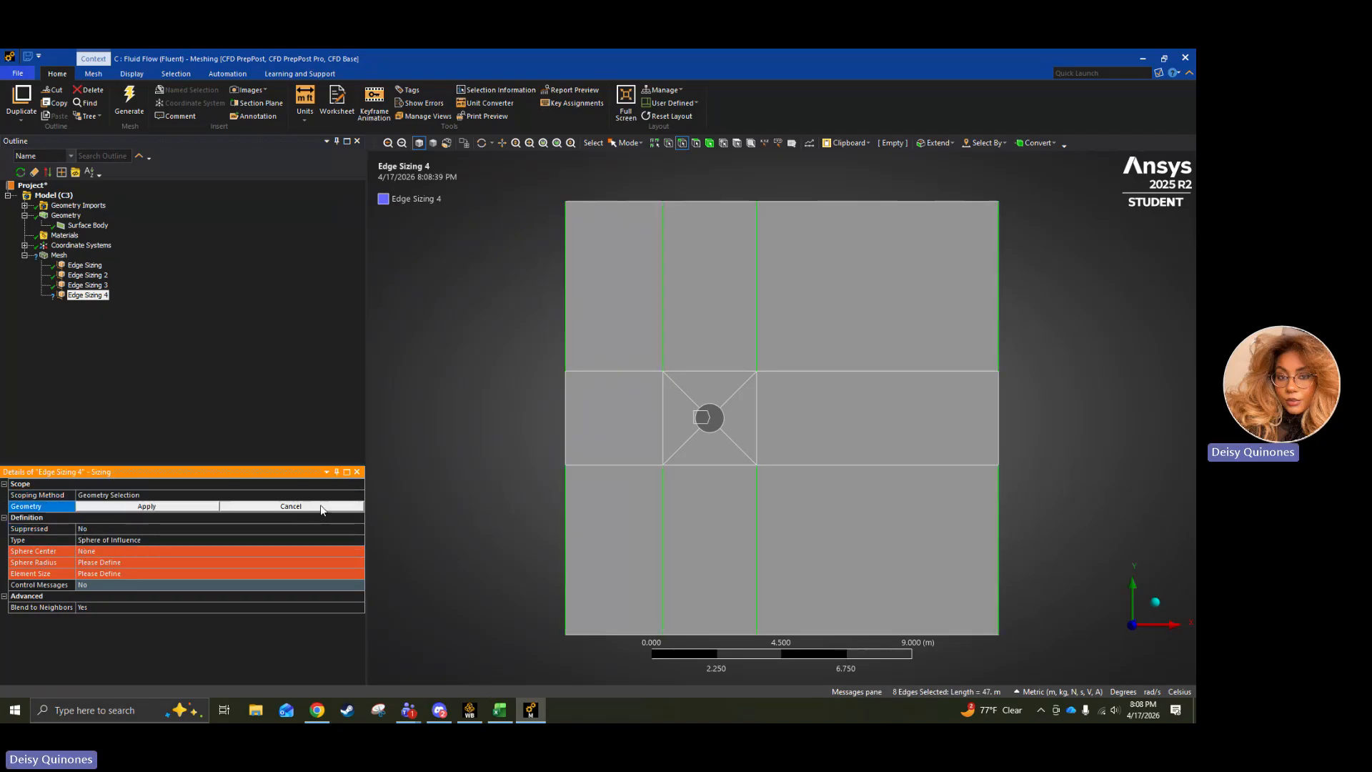
pyautogui.click(271, 509)
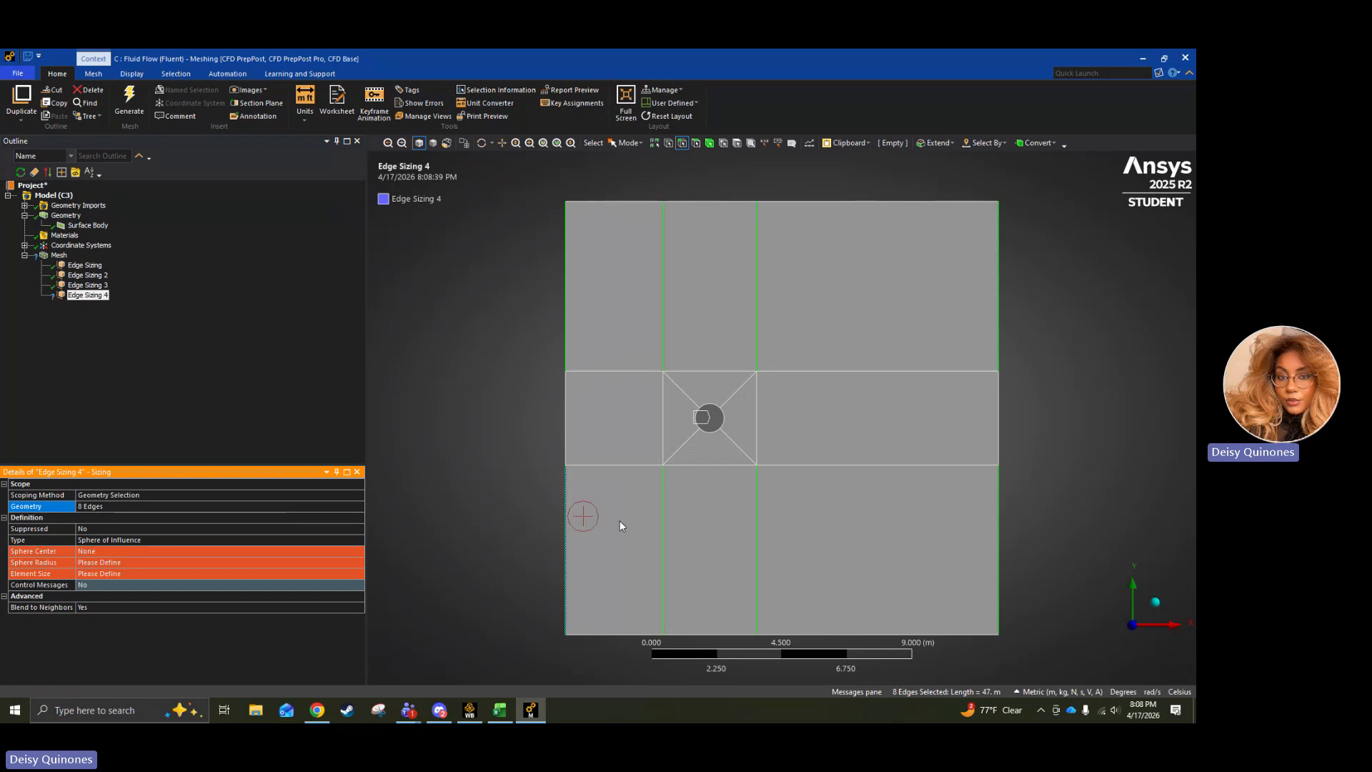
# Delete the sizing defined by Sphere of Influence.
pyautogui.rightClick(77, 295)
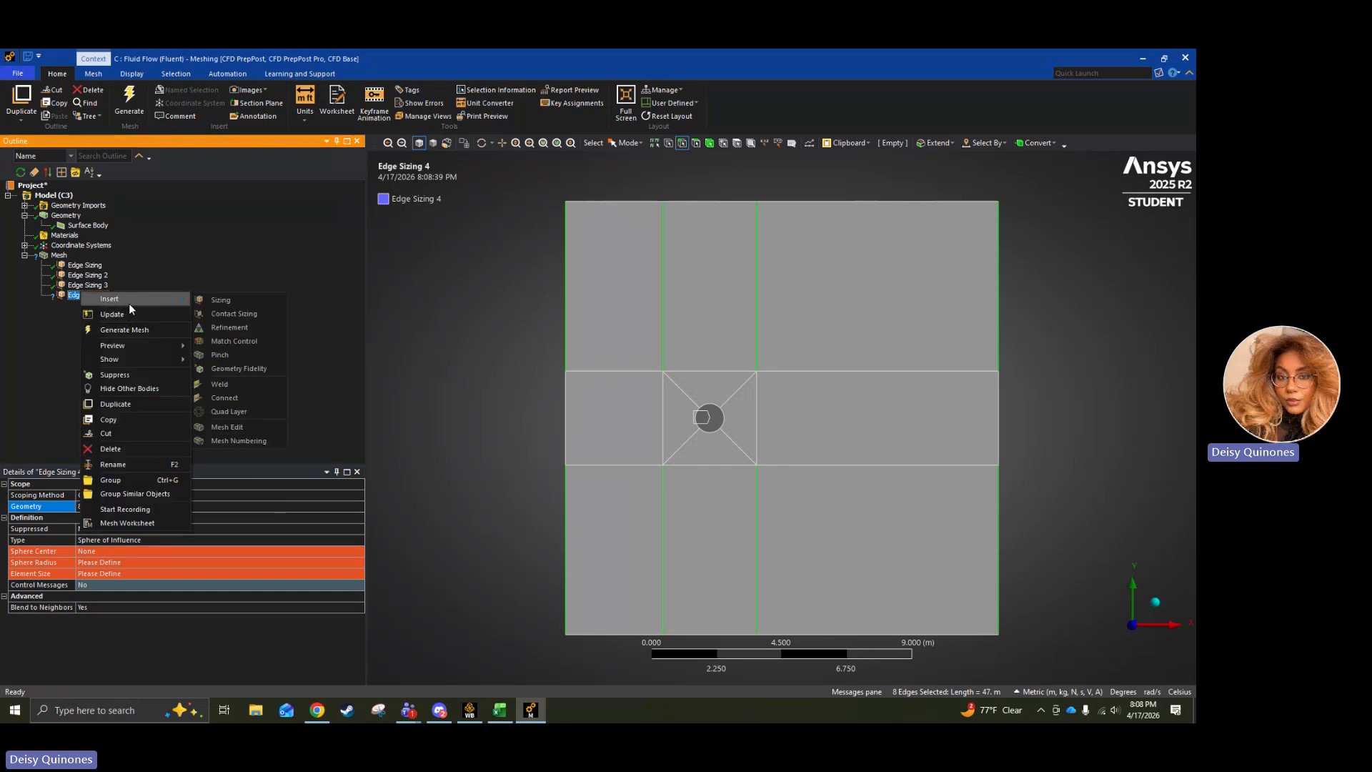
pyautogui.click(110, 449)
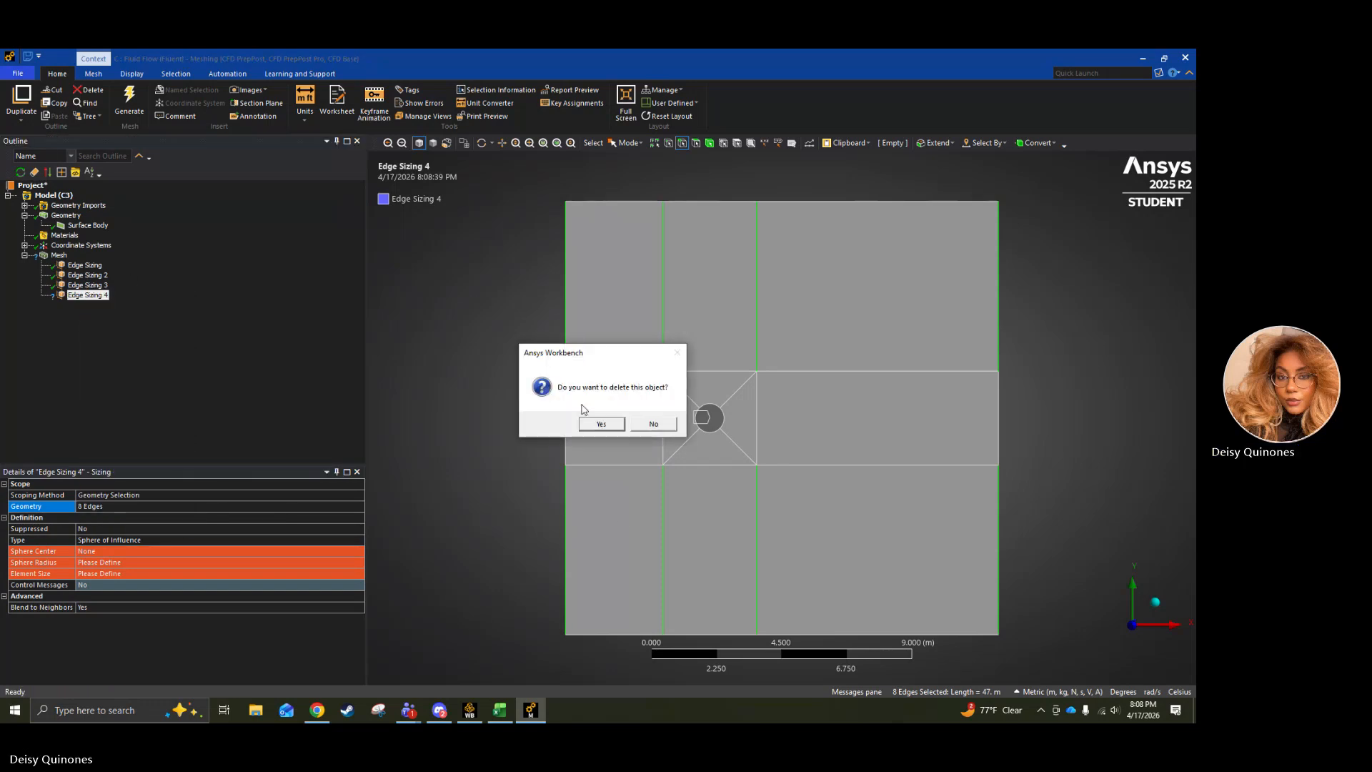
pyautogui.press('Return')
# Add a mesh sizing scoped to the eight vertical edges above and below the circle's row.
pyautogui.click(61, 258)
pyautogui.rightClick(62, 257)
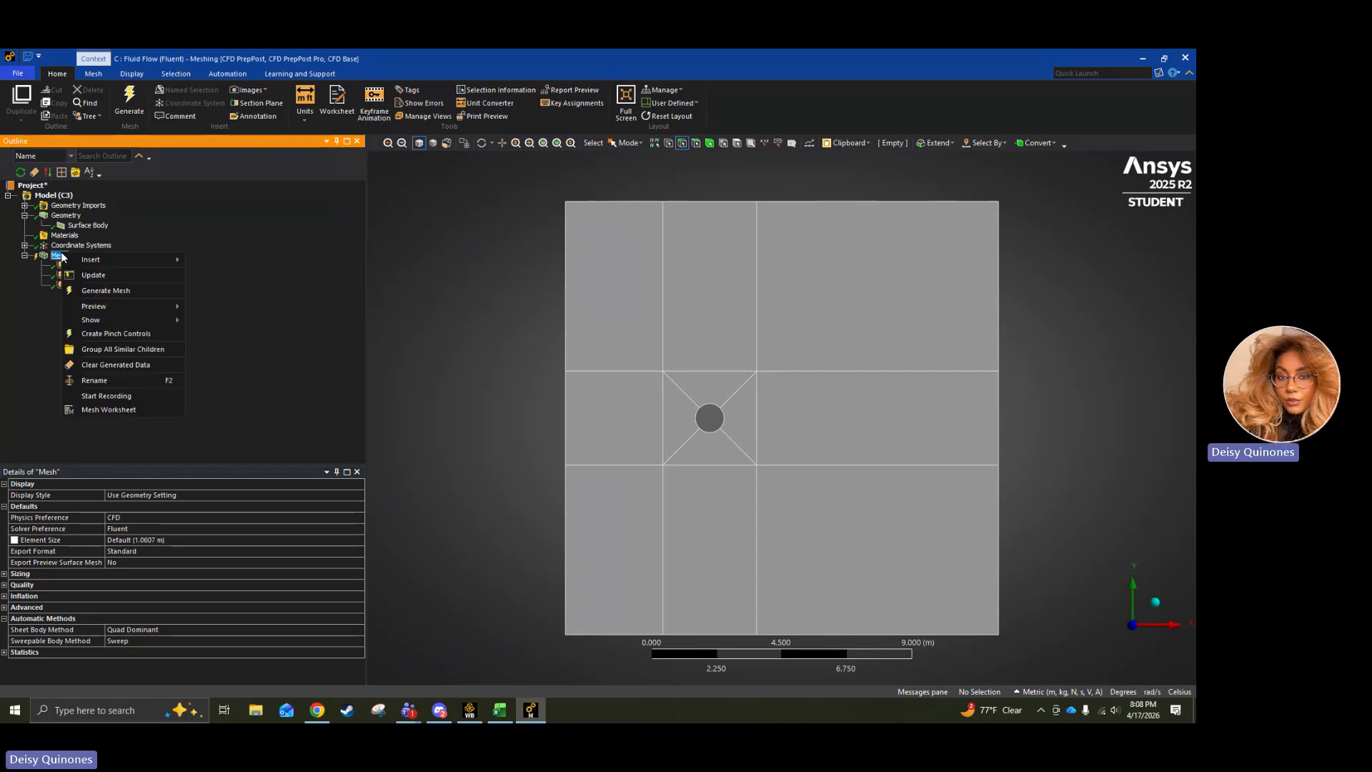
pyautogui.moveTo(122, 264)
pyautogui.click(230, 293)
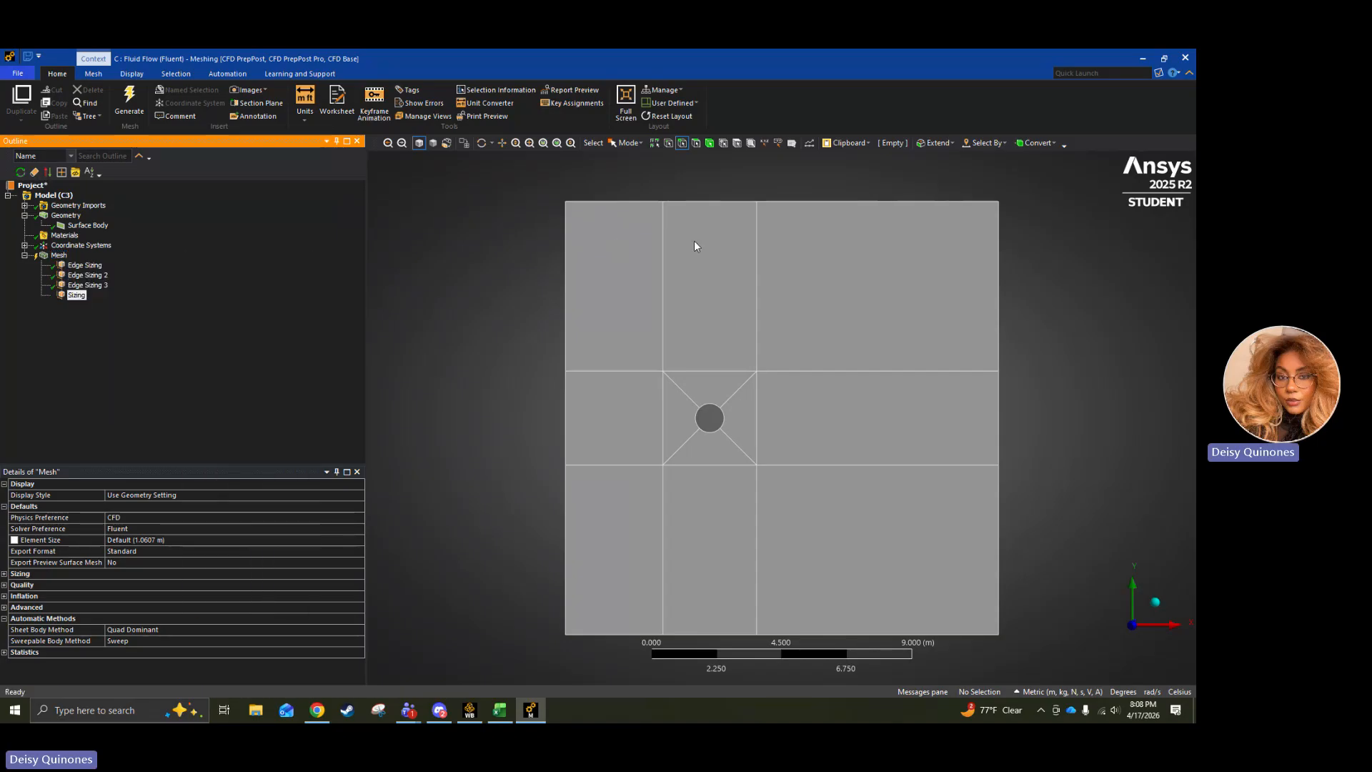
pyautogui.click(566, 340)
pyautogui.keyDown('ctrl'); pyautogui.click(664, 341); pyautogui.keyUp('ctrl')
pyautogui.keyDown('ctrl'); pyautogui.click(756, 335); pyautogui.keyUp('ctrl')
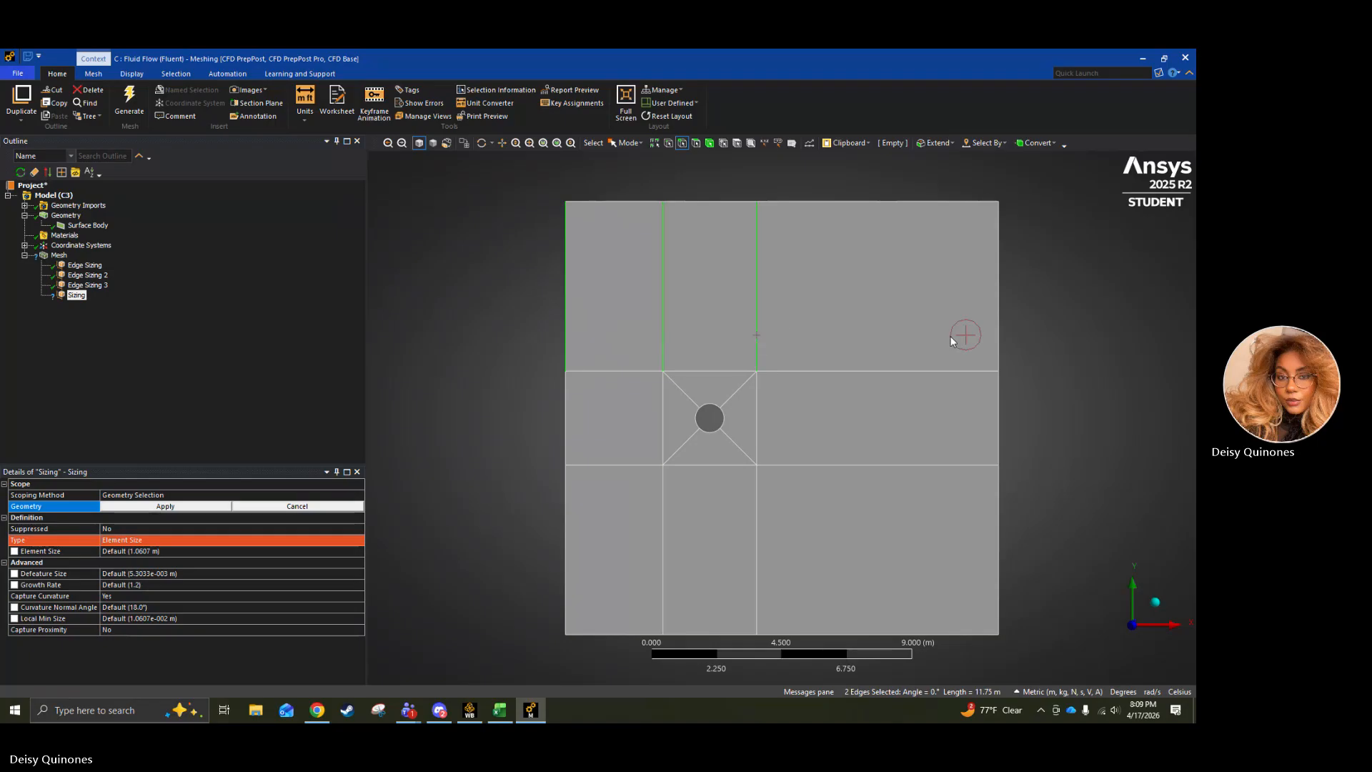
pyautogui.keyDown('ctrl'); pyautogui.click(998, 339); pyautogui.keyUp('ctrl')
pyautogui.keyDown('ctrl'); pyautogui.click(999, 524); pyautogui.keyUp('ctrl')
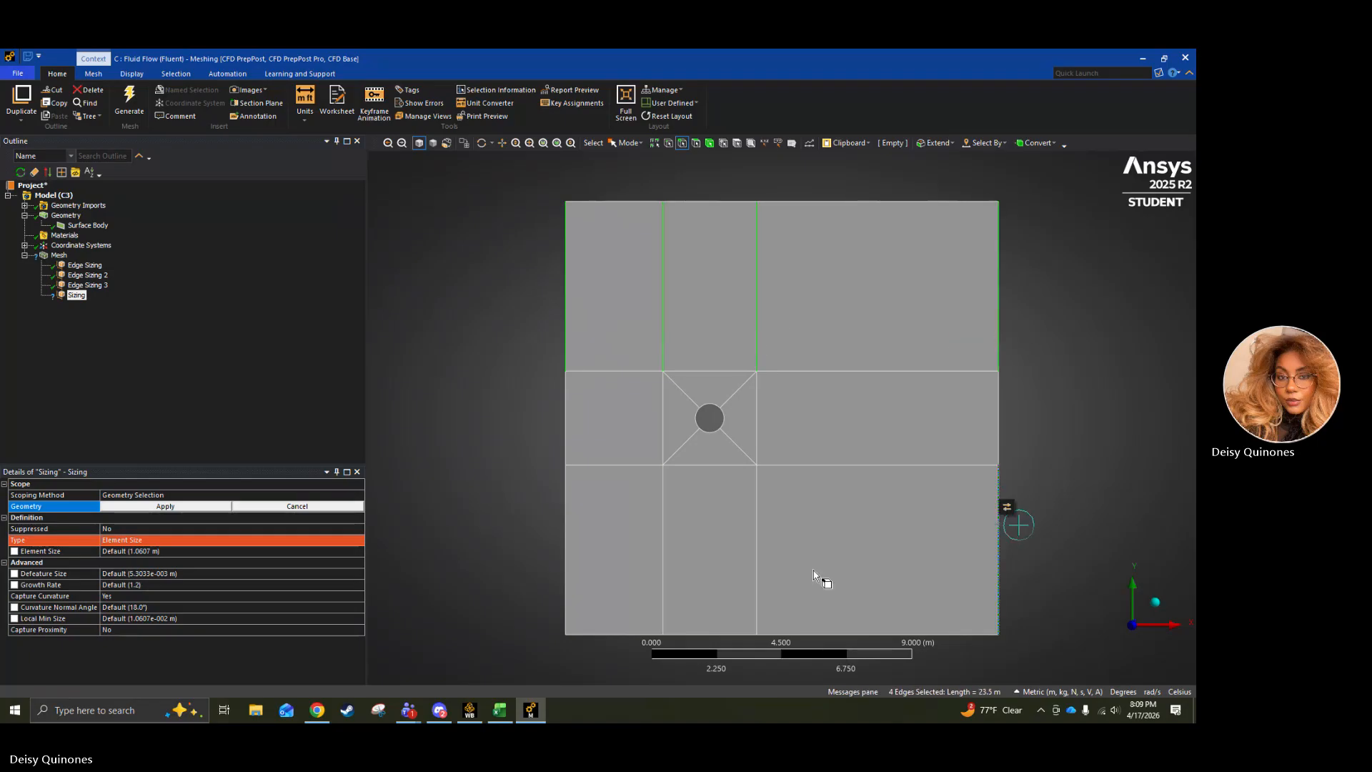
pyautogui.keyDown('ctrl'); pyautogui.click(757, 567); pyautogui.keyUp('ctrl')
pyautogui.keyDown('ctrl'); pyautogui.click(660, 574); pyautogui.keyUp('ctrl')
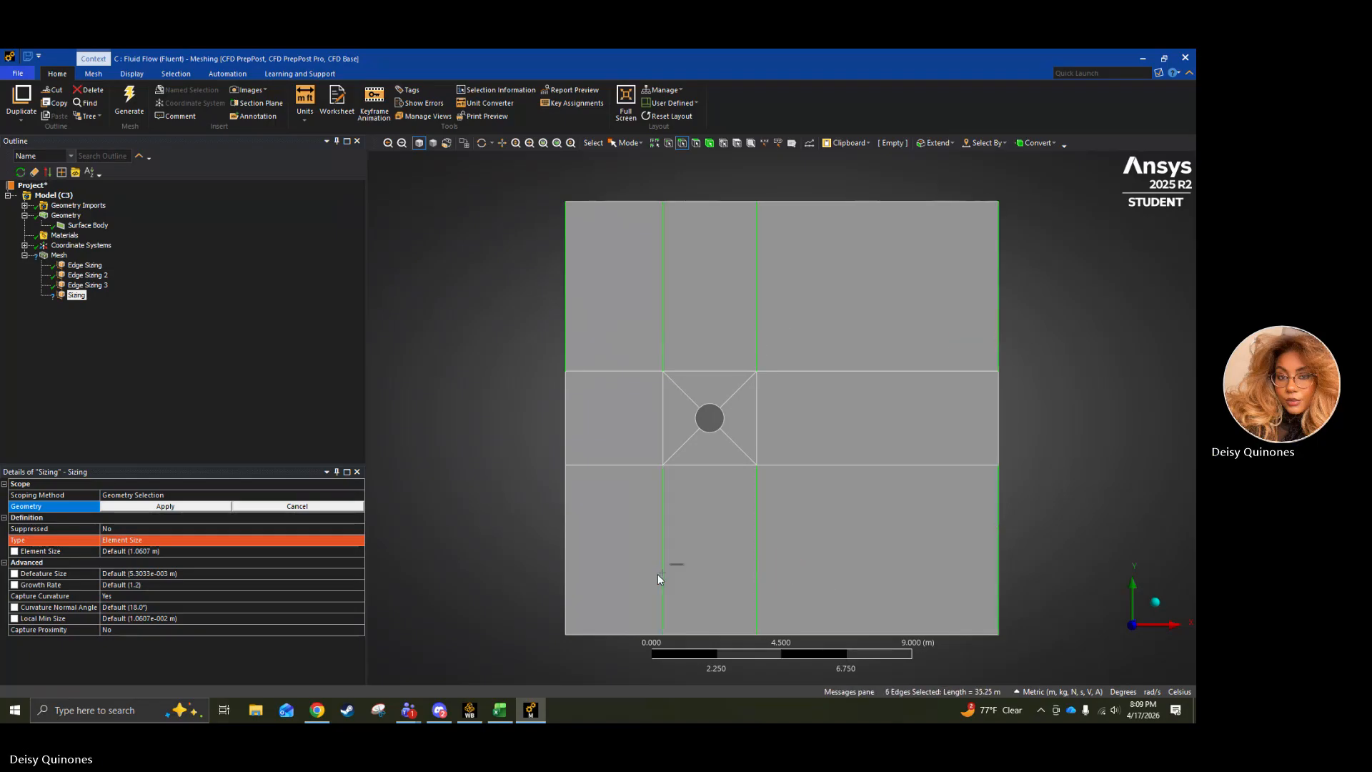
pyautogui.keyDown('ctrl'); pyautogui.click(566, 574); pyautogui.keyUp('ctrl')
pyautogui.keyDown('ctrl'); pyautogui.click(565, 572); pyautogui.keyUp('ctrl')
pyautogui.click(177, 507)
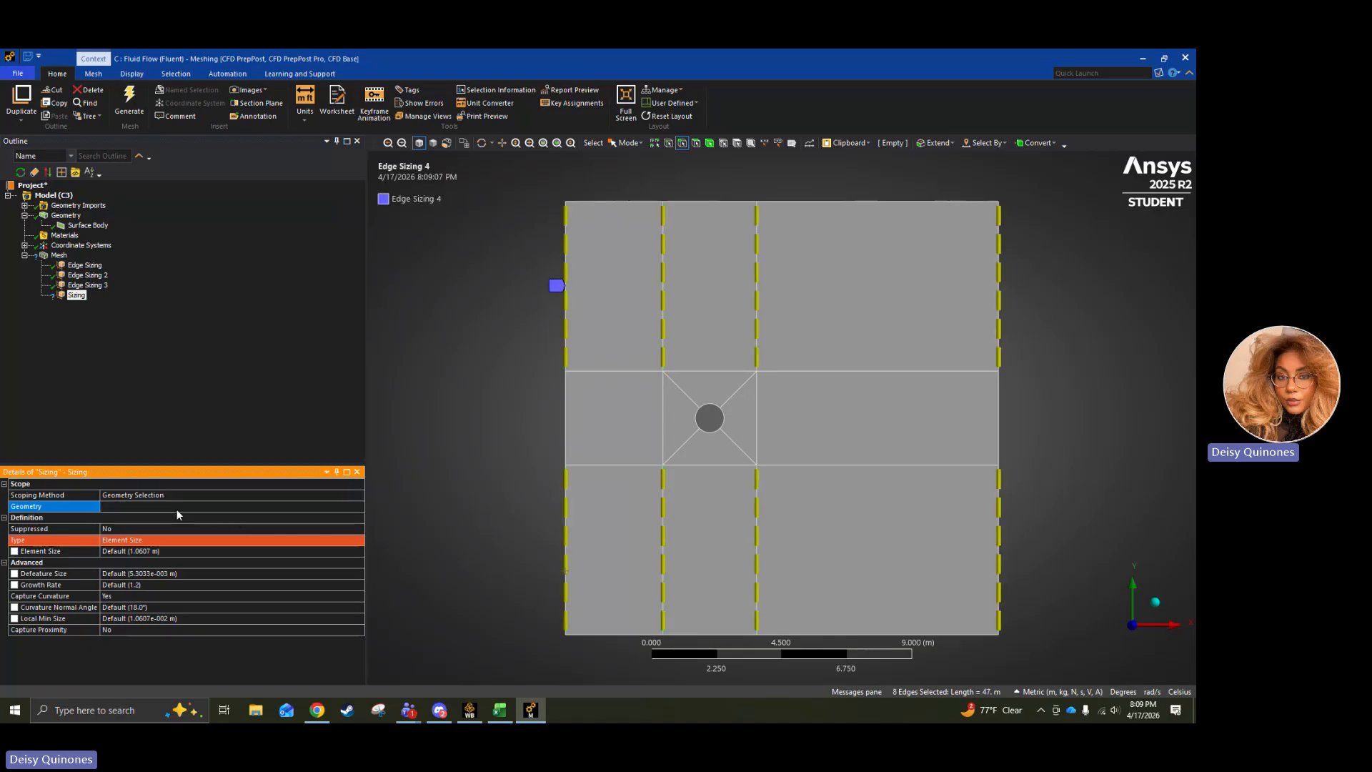
# Define the eight-edge sizing by Number of Divisions and set it to 40.
pyautogui.click(174, 541)
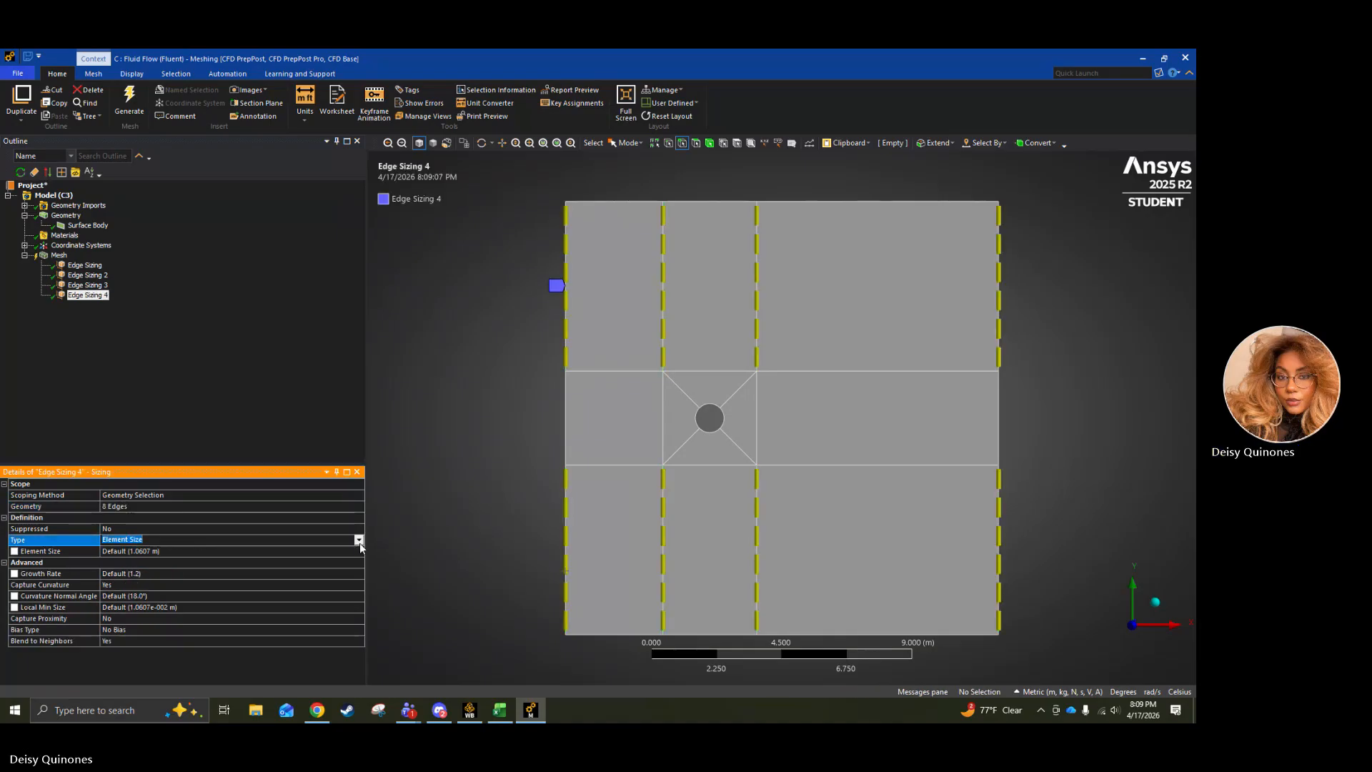
pyautogui.click(358, 541)
pyautogui.click(219, 557)
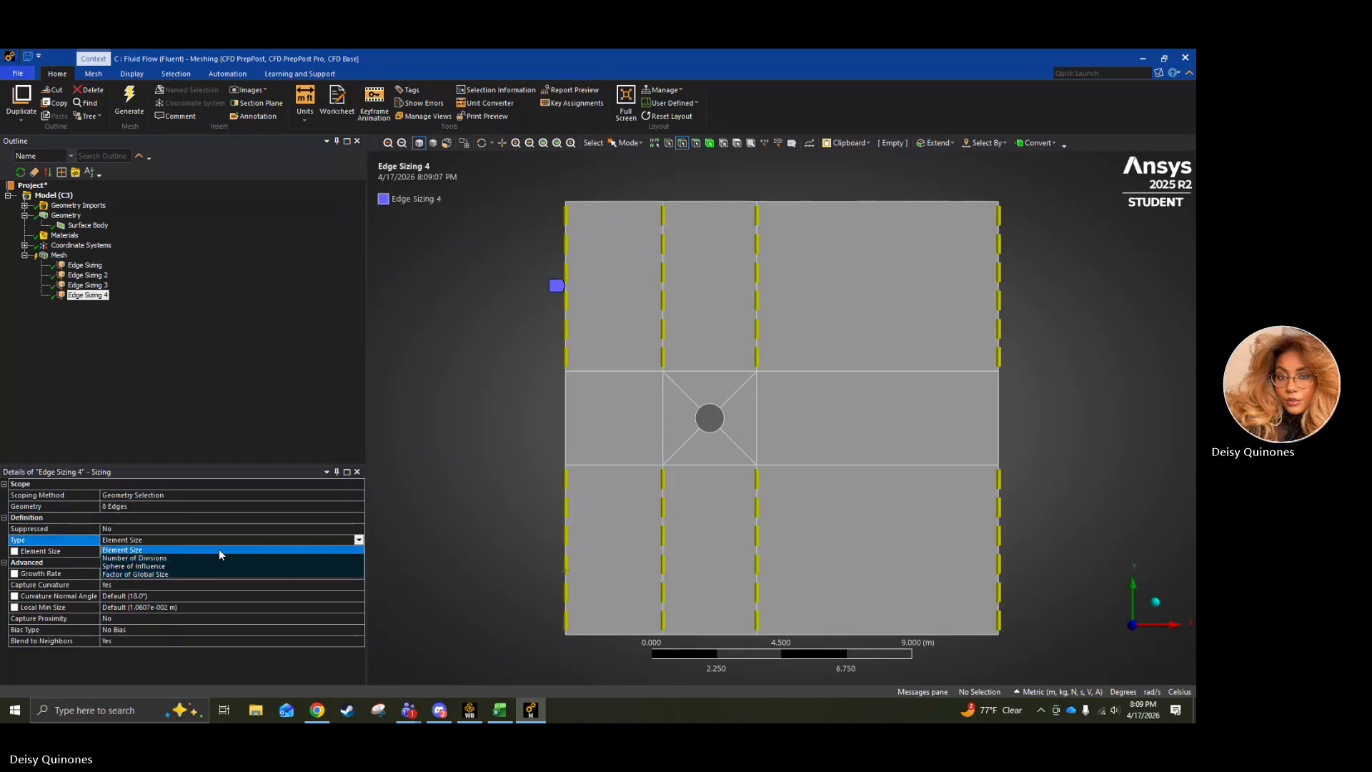
pyautogui.click(170, 553)
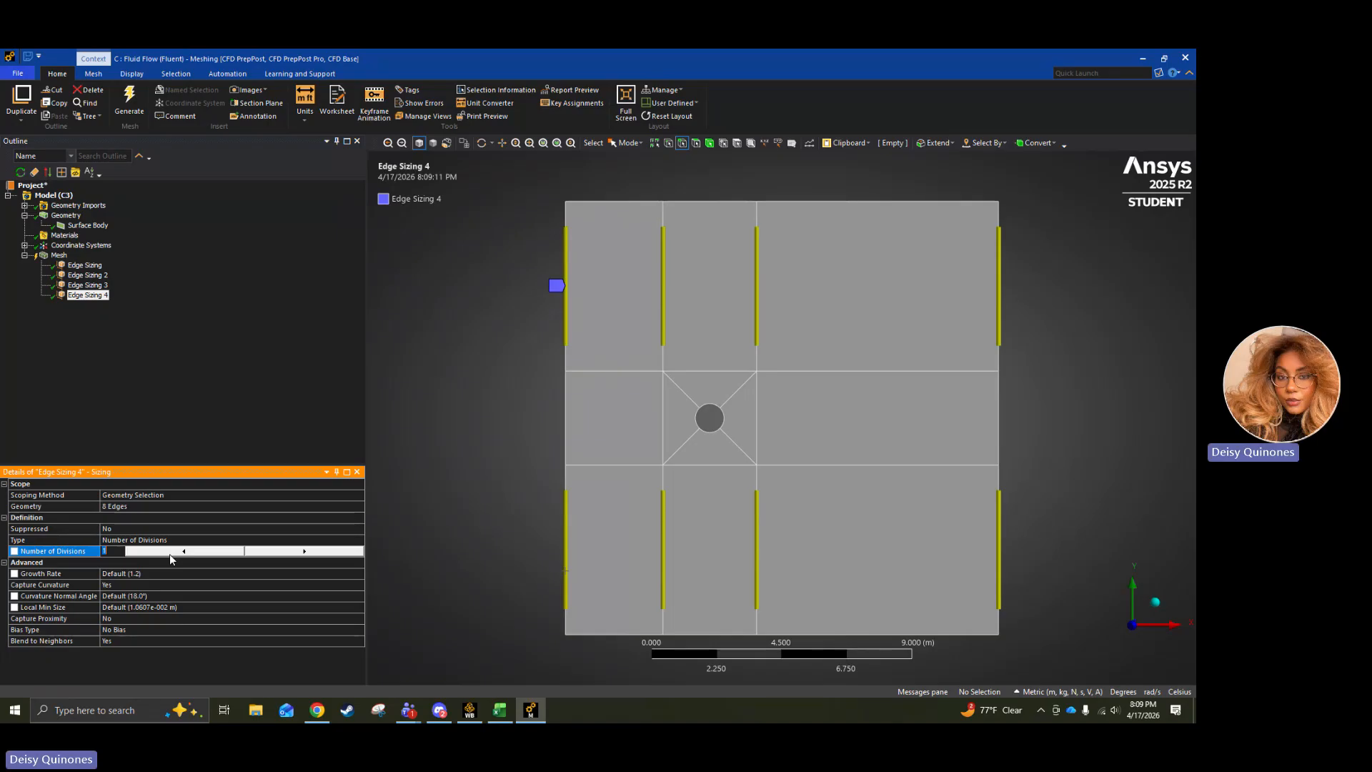
pyautogui.write('40')
# Give the eight-edge sizing the long-to-short bias type with a bias factor of 4.
pyautogui.click(165, 624)
pyautogui.click(357, 630)
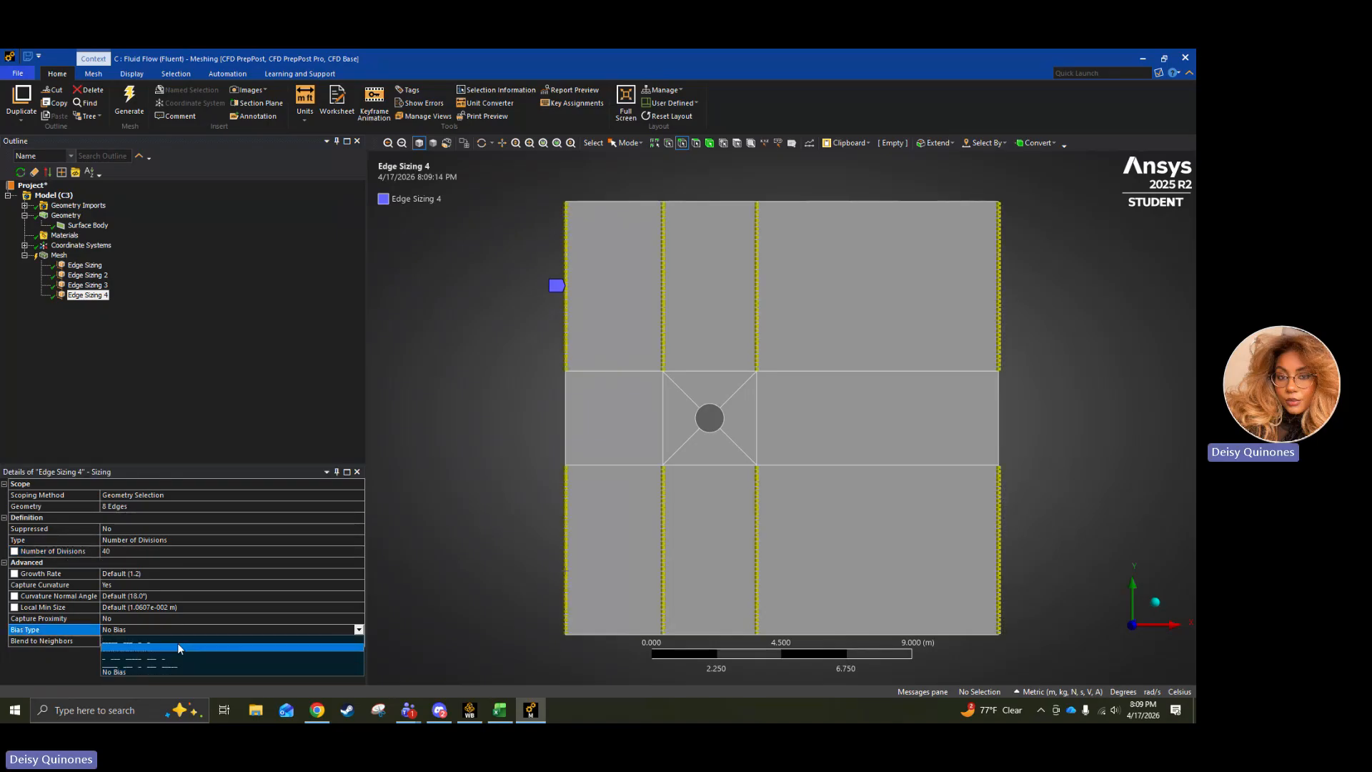
pyautogui.click(179, 642)
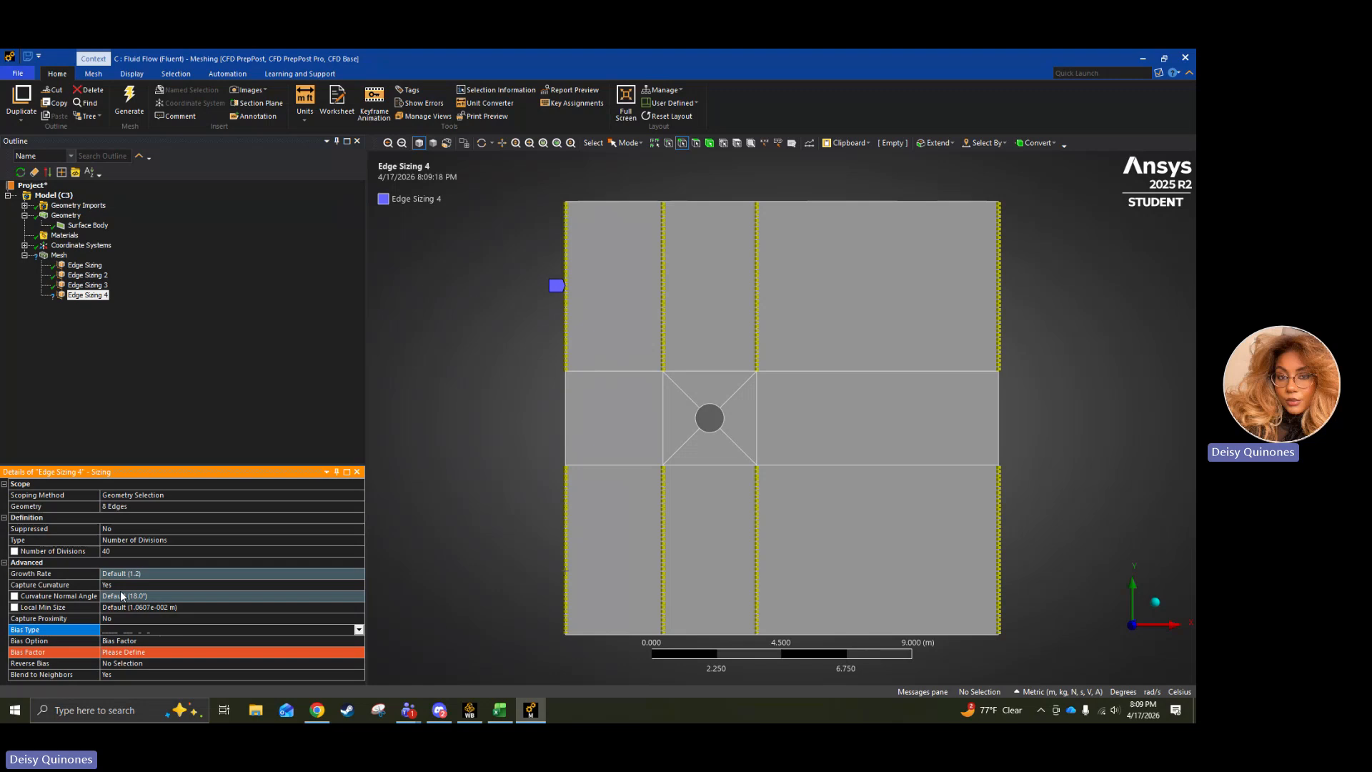
pyautogui.click(136, 651)
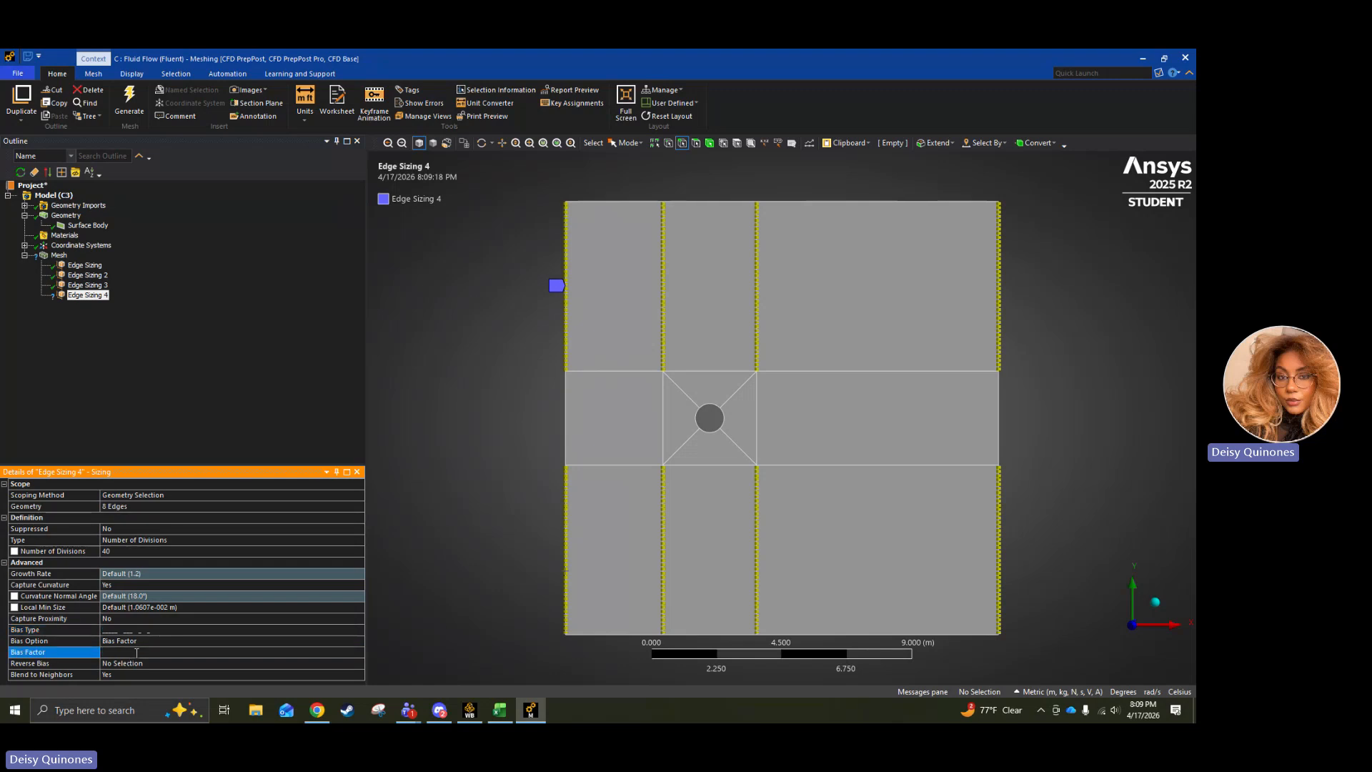
pyautogui.write('4')
pyautogui.click(200, 358)
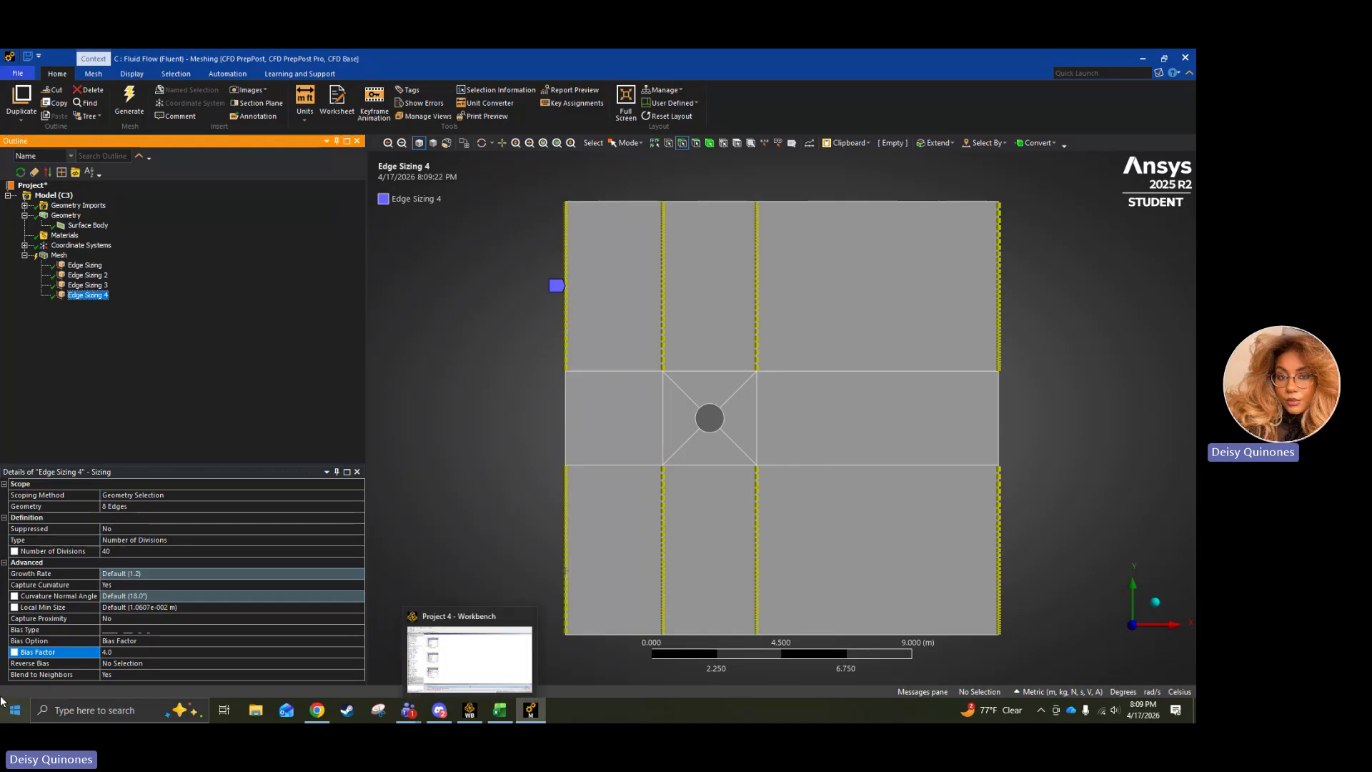
# Reverse the bias on the four inner vertical edges and the upper edge of the upstream boundary.
pyautogui.click(96, 661)
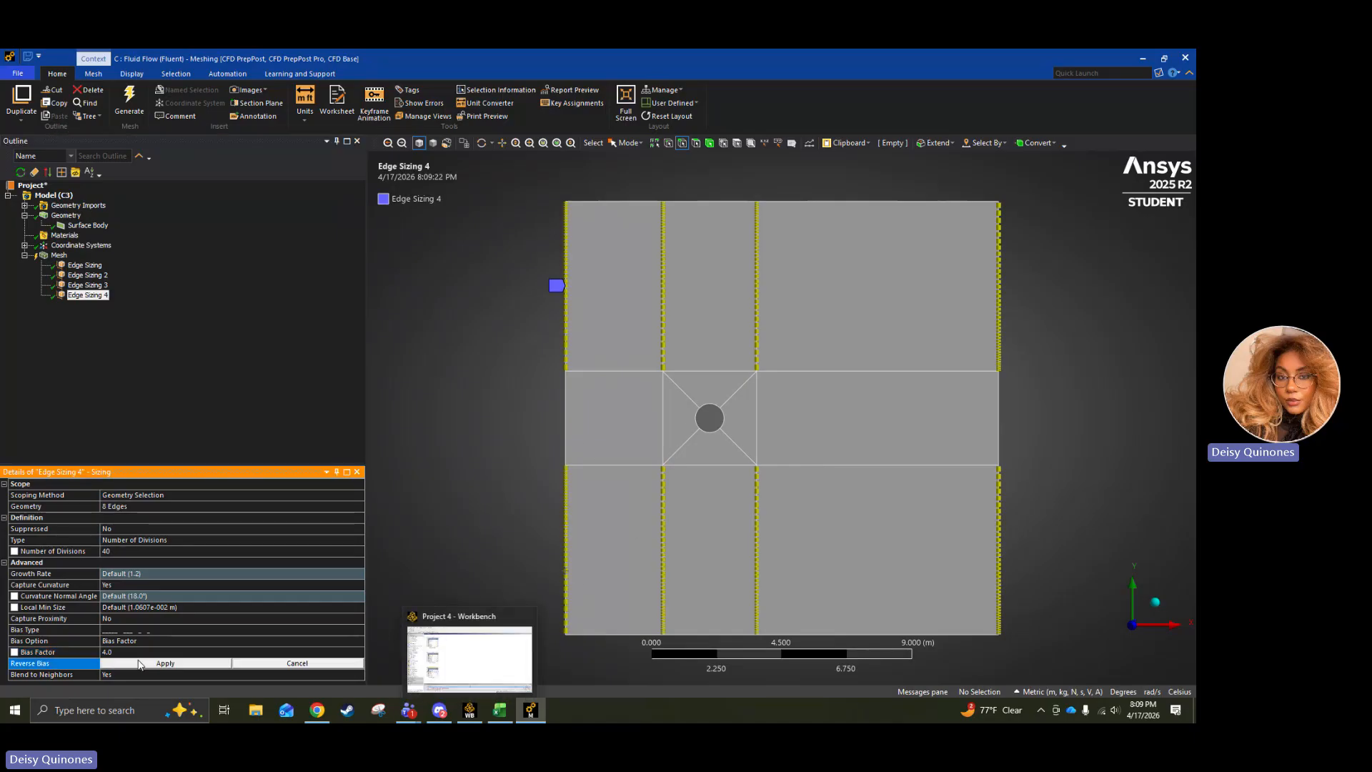
pyautogui.click(664, 541)
pyautogui.keyDown('ctrl'); pyautogui.click(758, 561); pyautogui.keyUp('ctrl')
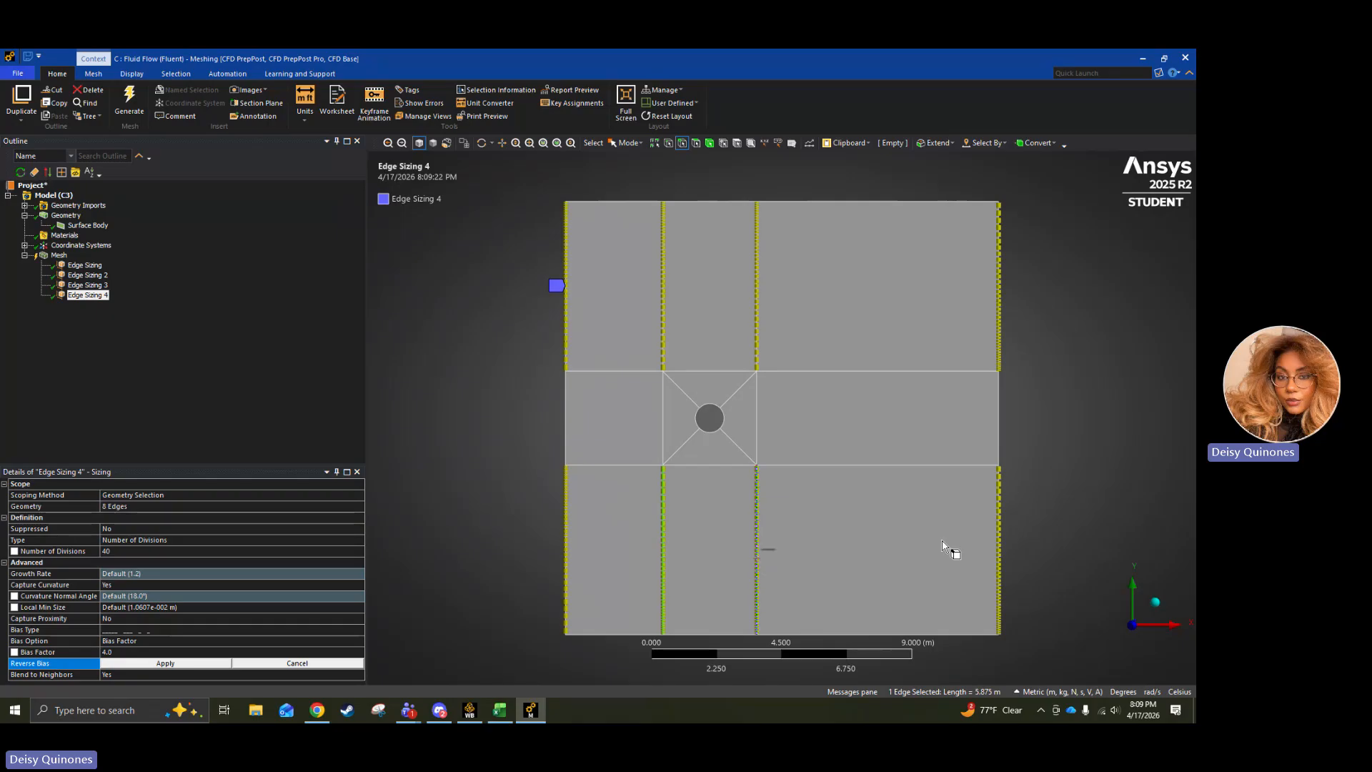
pyautogui.keyDown('ctrl'); pyautogui.click(662, 341); pyautogui.keyUp('ctrl')
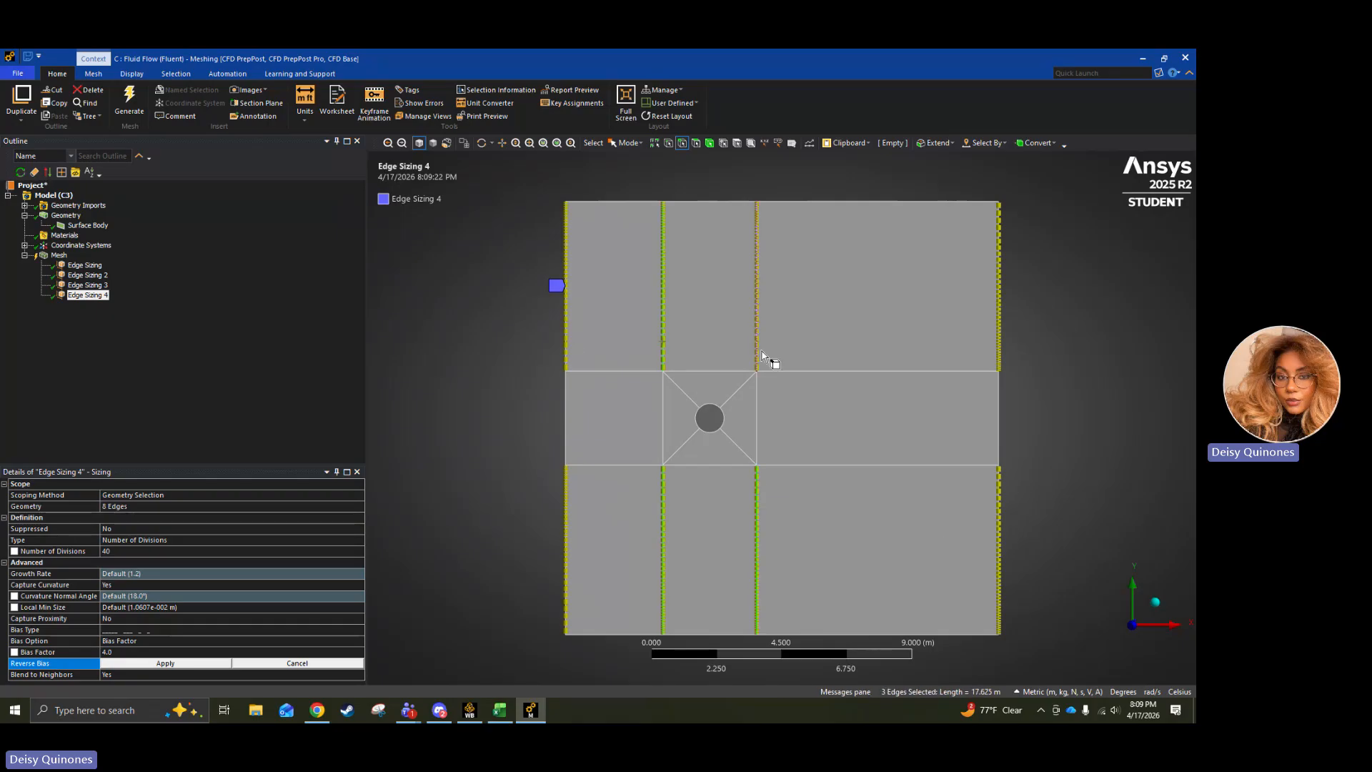
pyautogui.keyDown('ctrl'); pyautogui.click(565, 345); pyautogui.keyUp('ctrl')
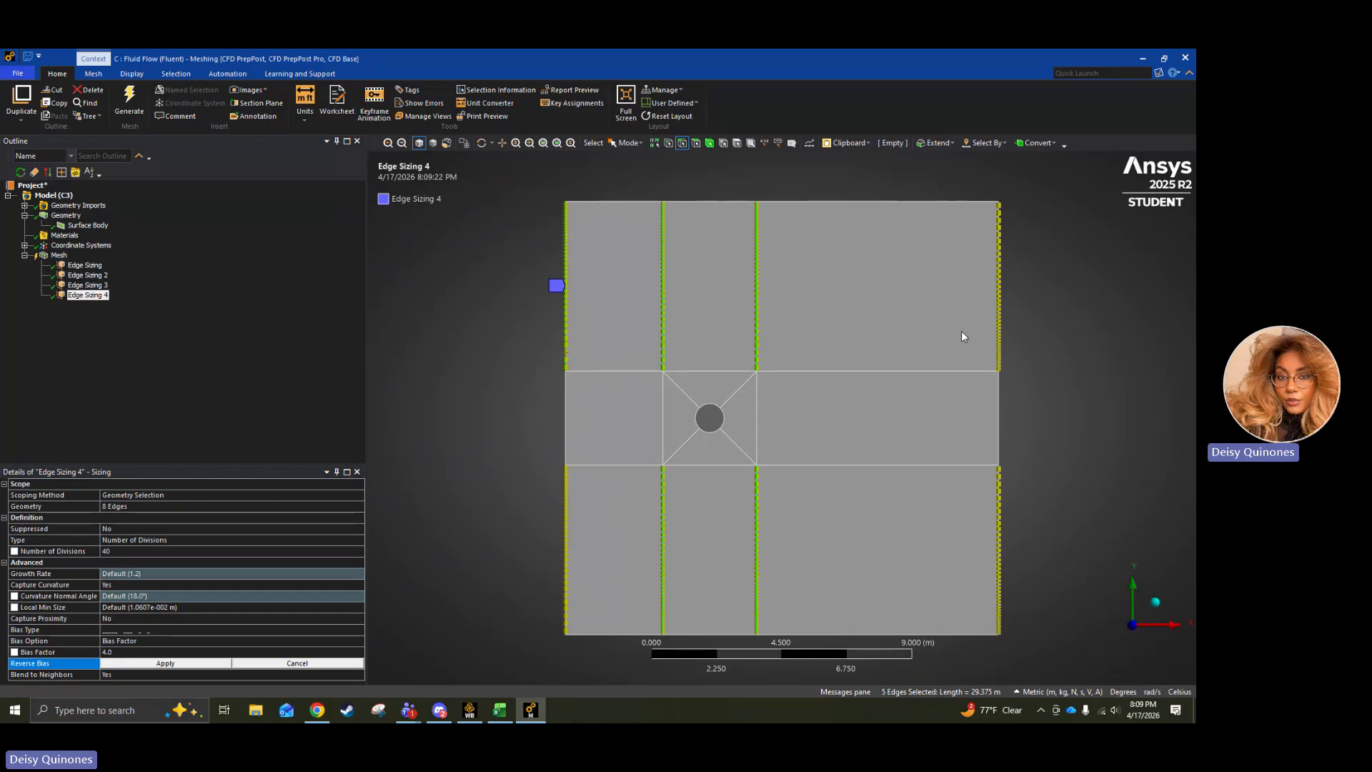
pyautogui.click(175, 663)
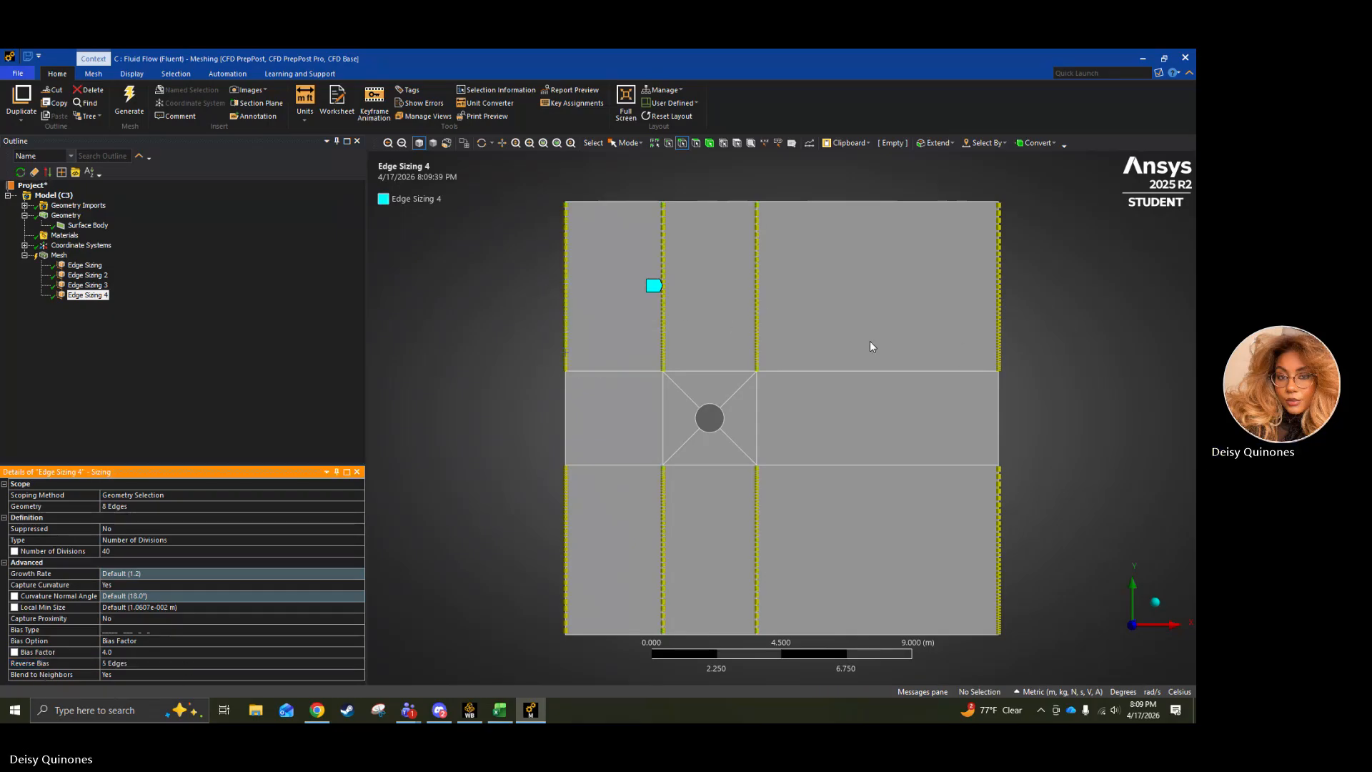
# Replace the eight-edge sizing's reverse bias selection with only the lower edge of the downstream boundary.
pyautogui.click(1000, 603)
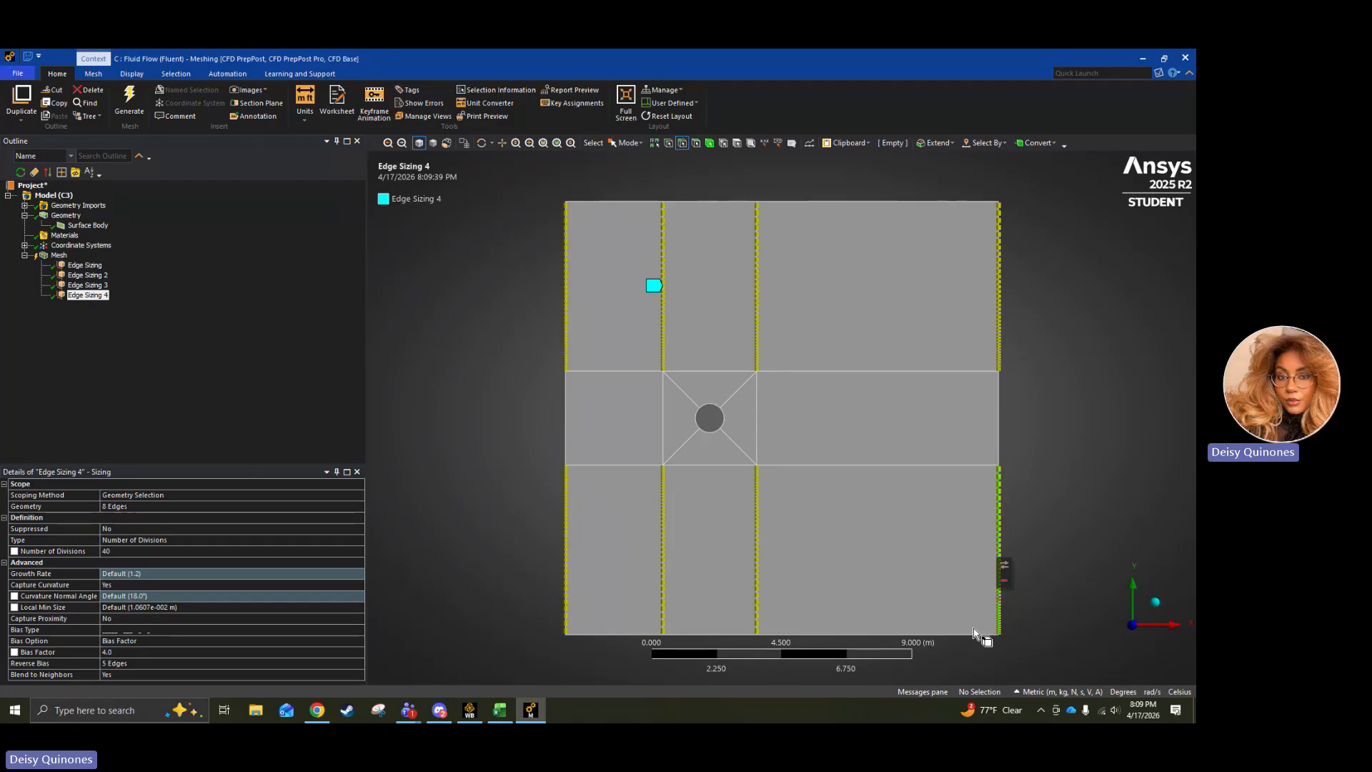
pyautogui.click(143, 662)
pyautogui.click(175, 663)
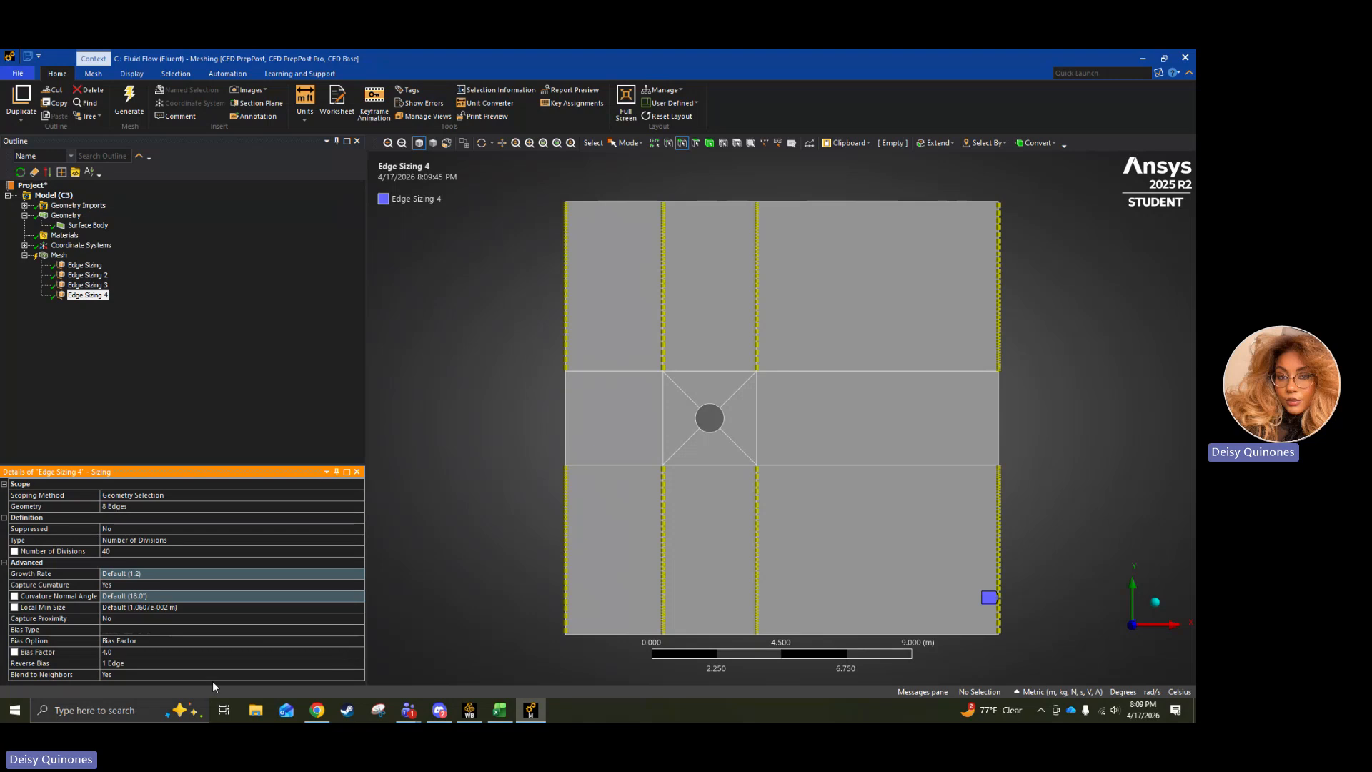
# Extend the eight-edge sizing's reverse bias selection with the four inner vertical edges and the upper edge of the upstream boundary.
pyautogui.click(201, 665)
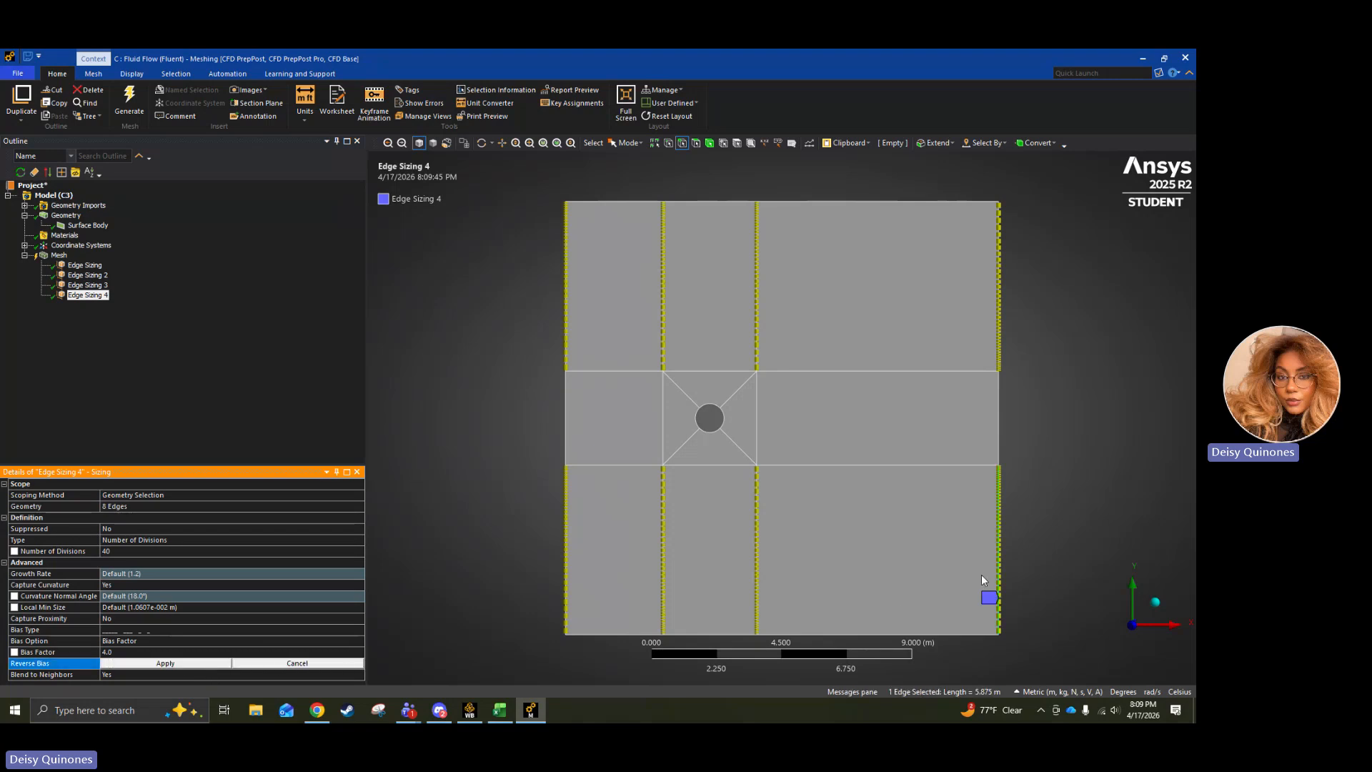
pyautogui.keyDown('ctrl'); pyautogui.click(758, 572); pyautogui.keyUp('ctrl')
pyautogui.keyDown('ctrl'); pyautogui.click(663, 571); pyautogui.keyUp('ctrl')
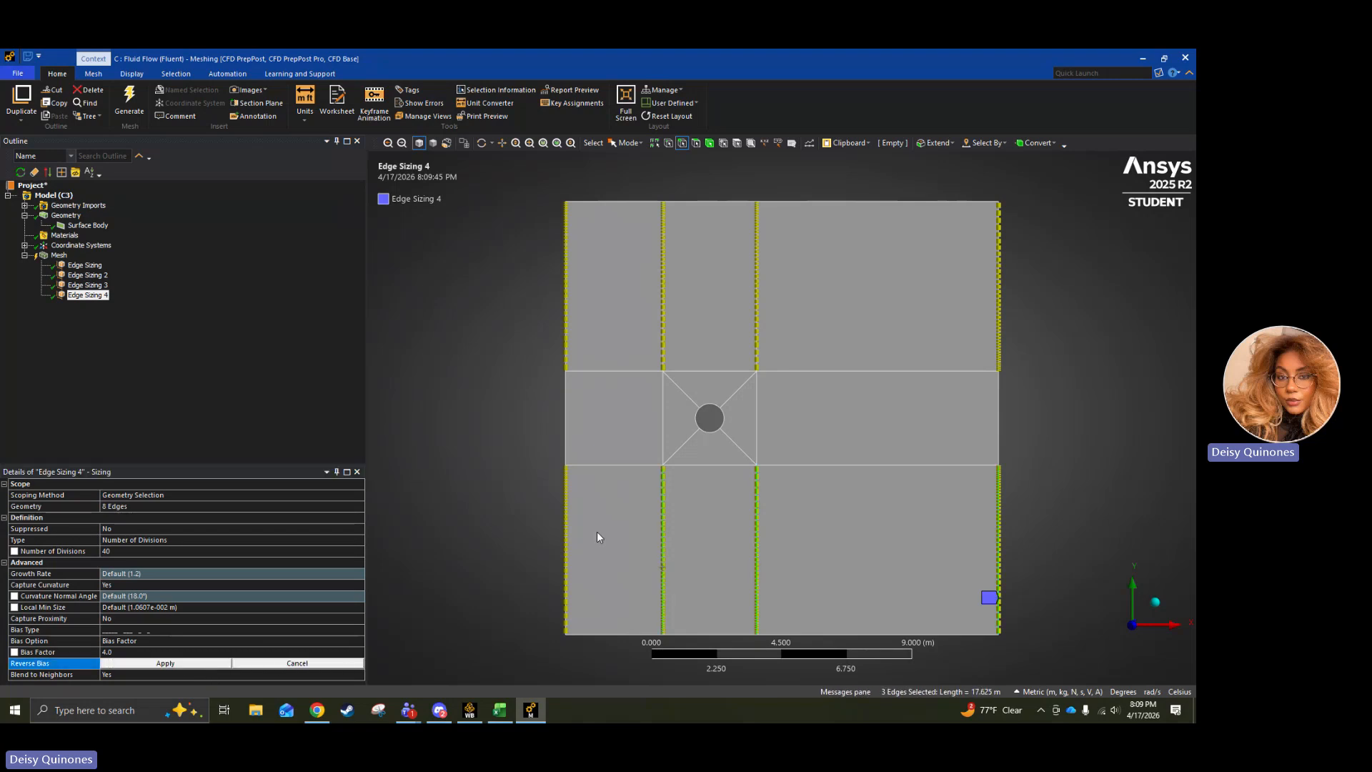
pyautogui.keyDown('ctrl'); pyautogui.click(663, 343); pyautogui.keyUp('ctrl')
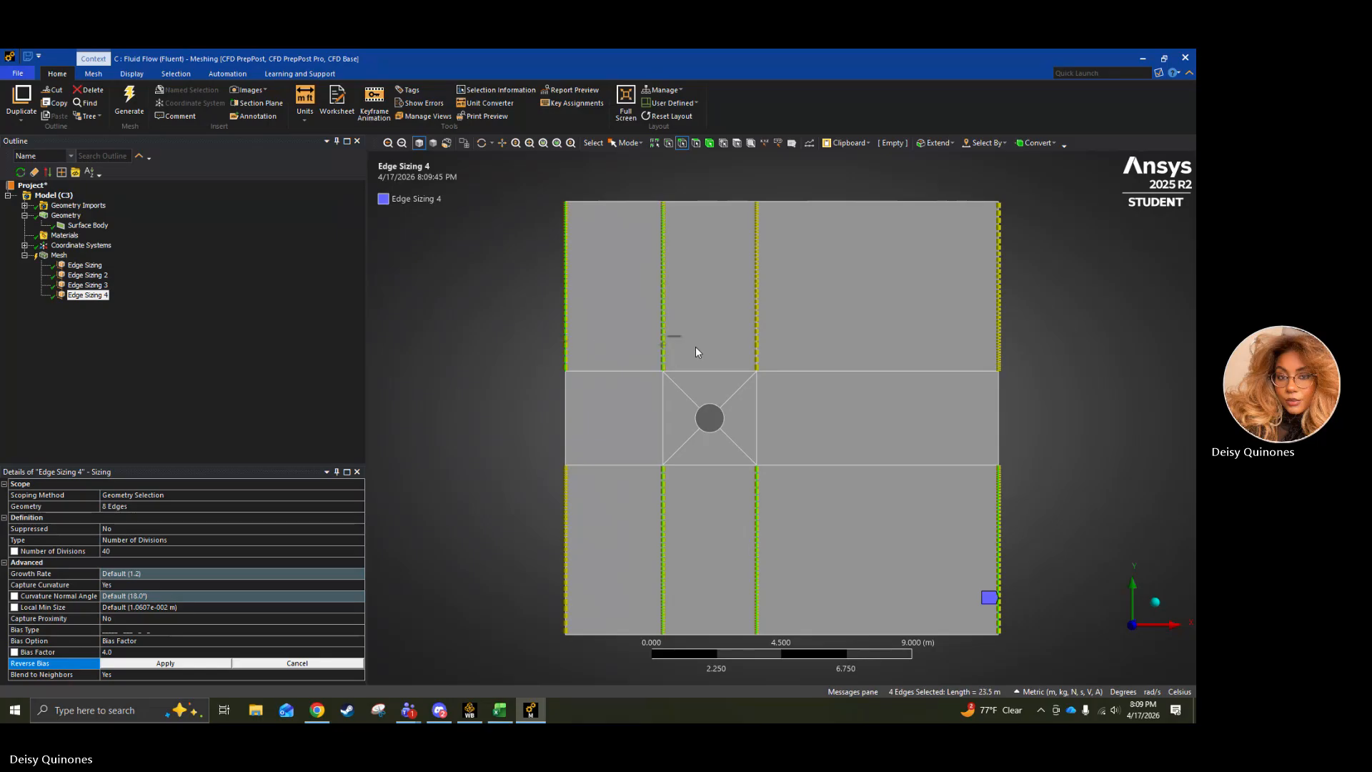
pyautogui.keyDown('ctrl'); pyautogui.click(756, 342); pyautogui.keyUp('ctrl')
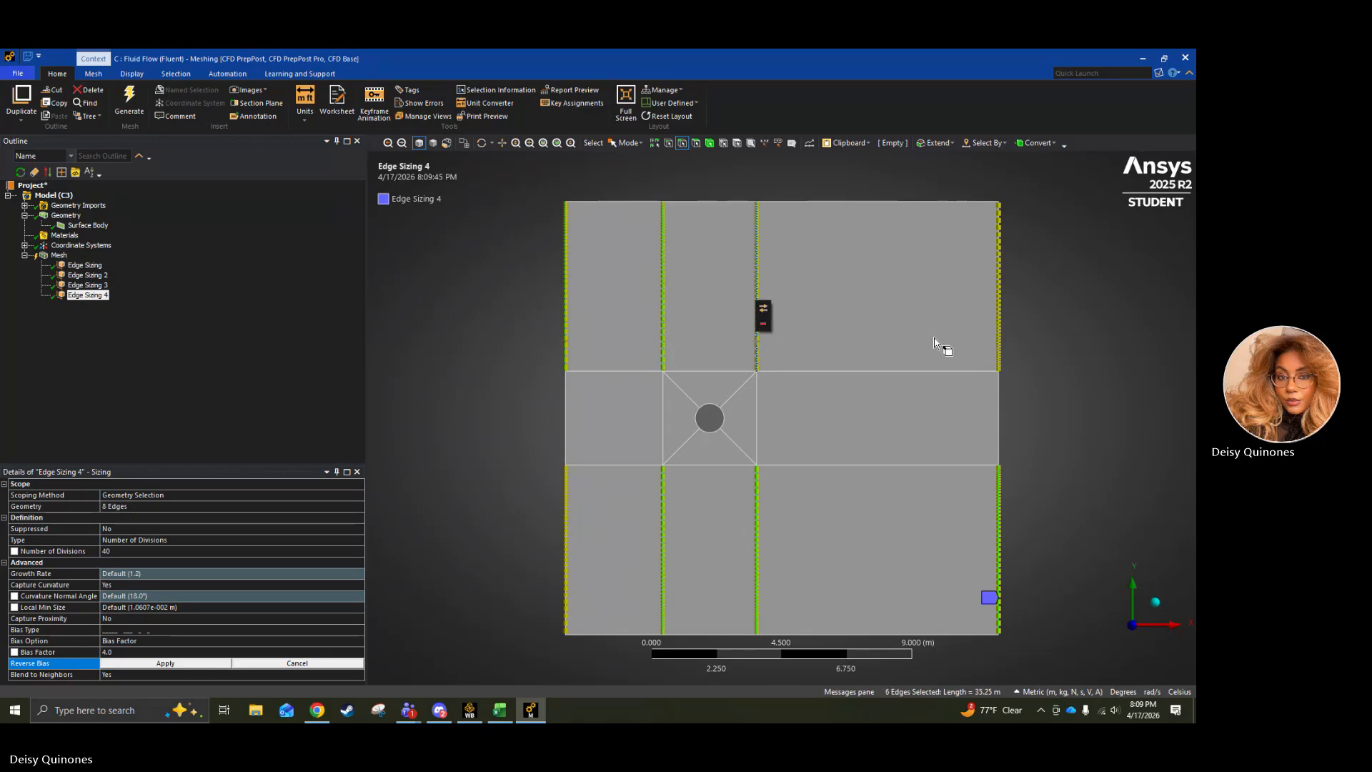
pyautogui.click(154, 664)
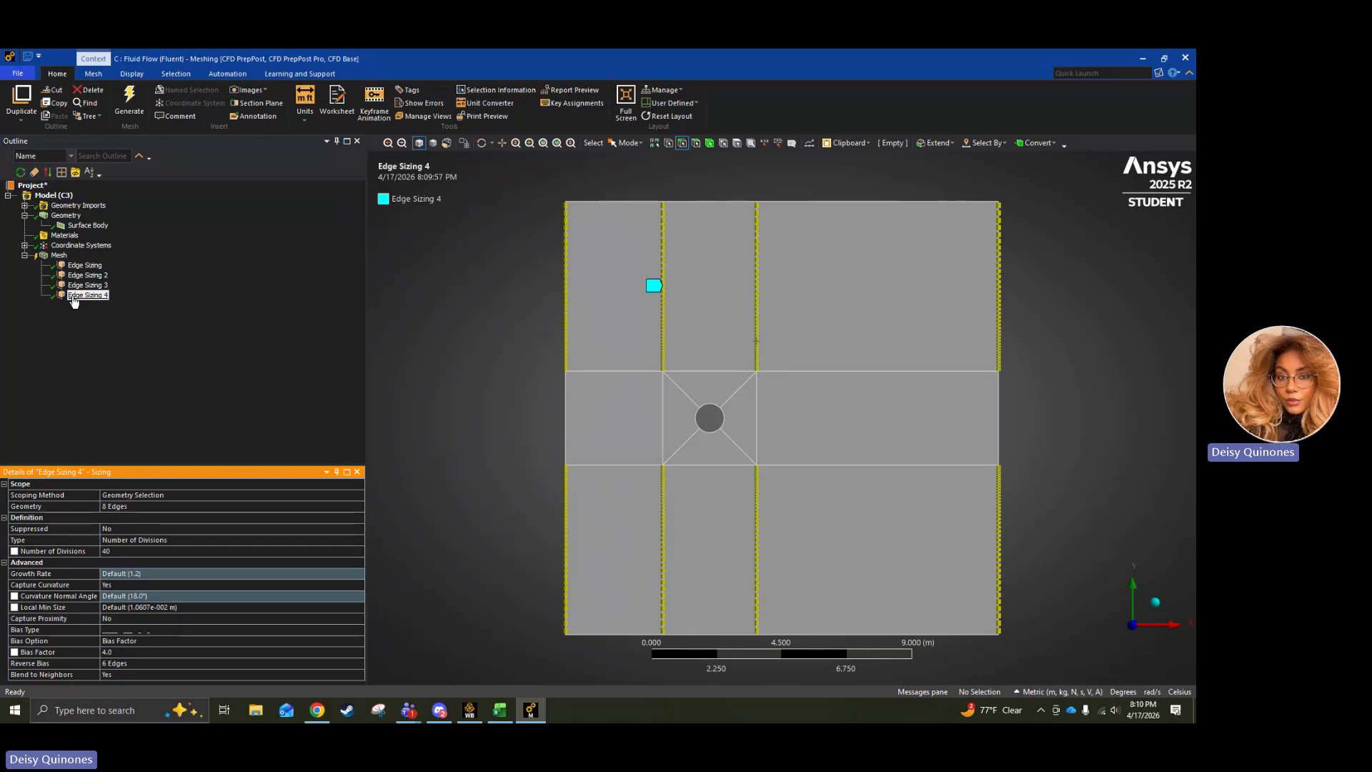
# Insert a sizing on the six middle-band edges: both outer boundaries, both inner verticals, and the cylinder's two side arcs.
pyautogui.rightClick(58, 255)
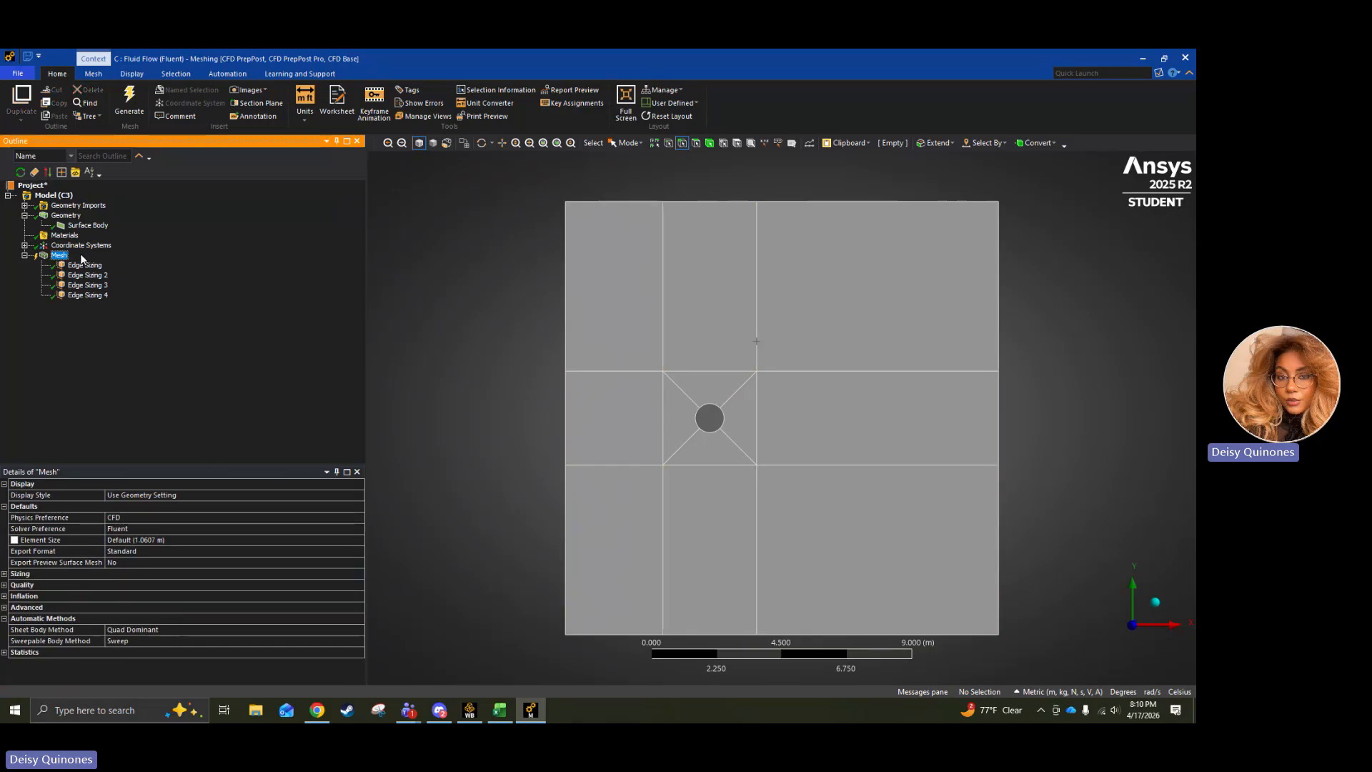
pyautogui.moveTo(90, 262)
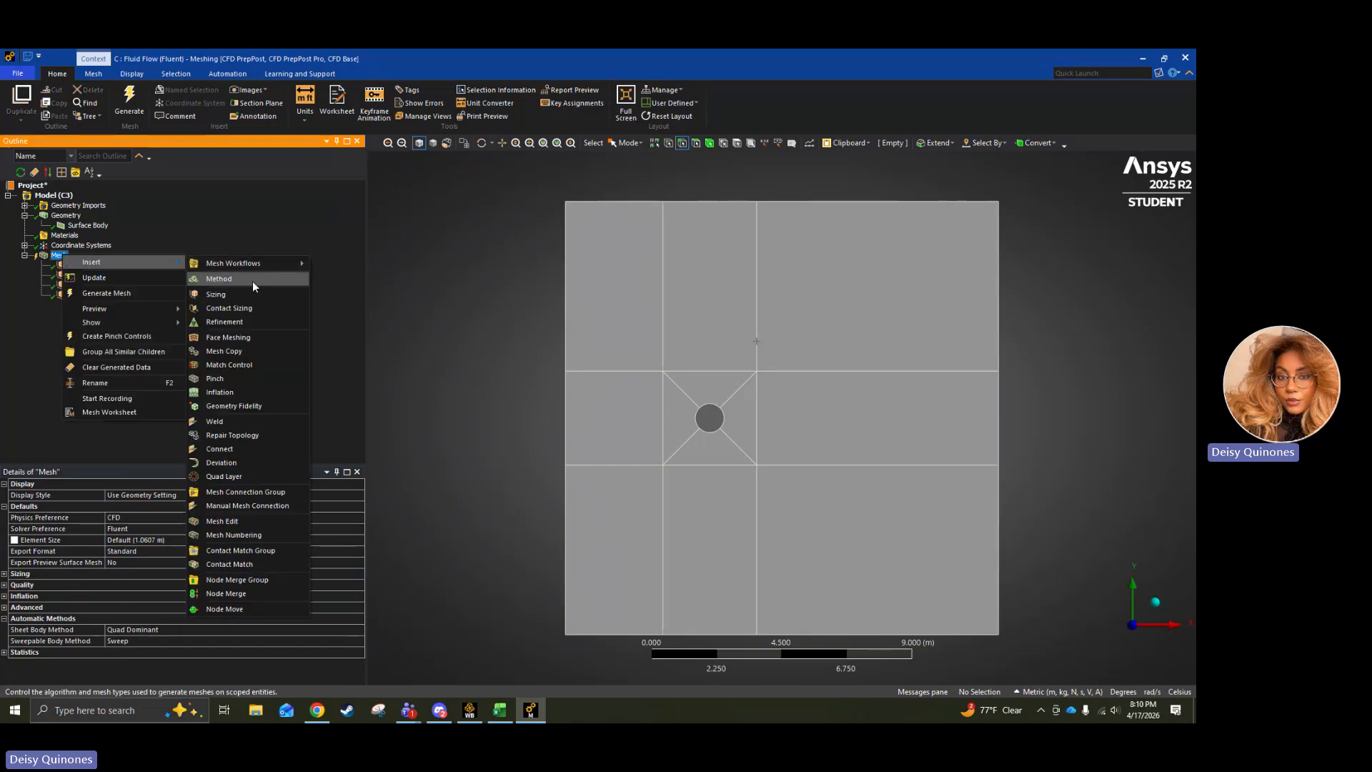
pyautogui.click(216, 293)
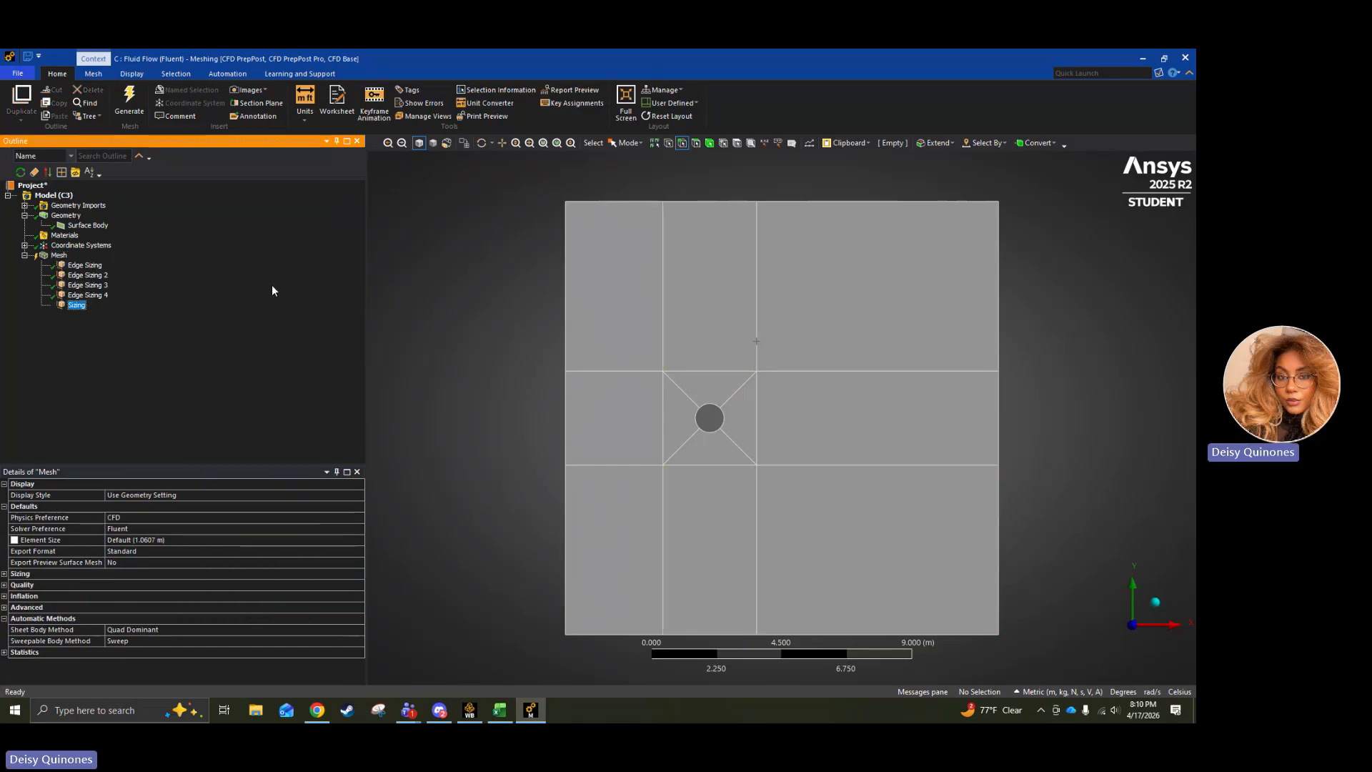
pyautogui.click(568, 433)
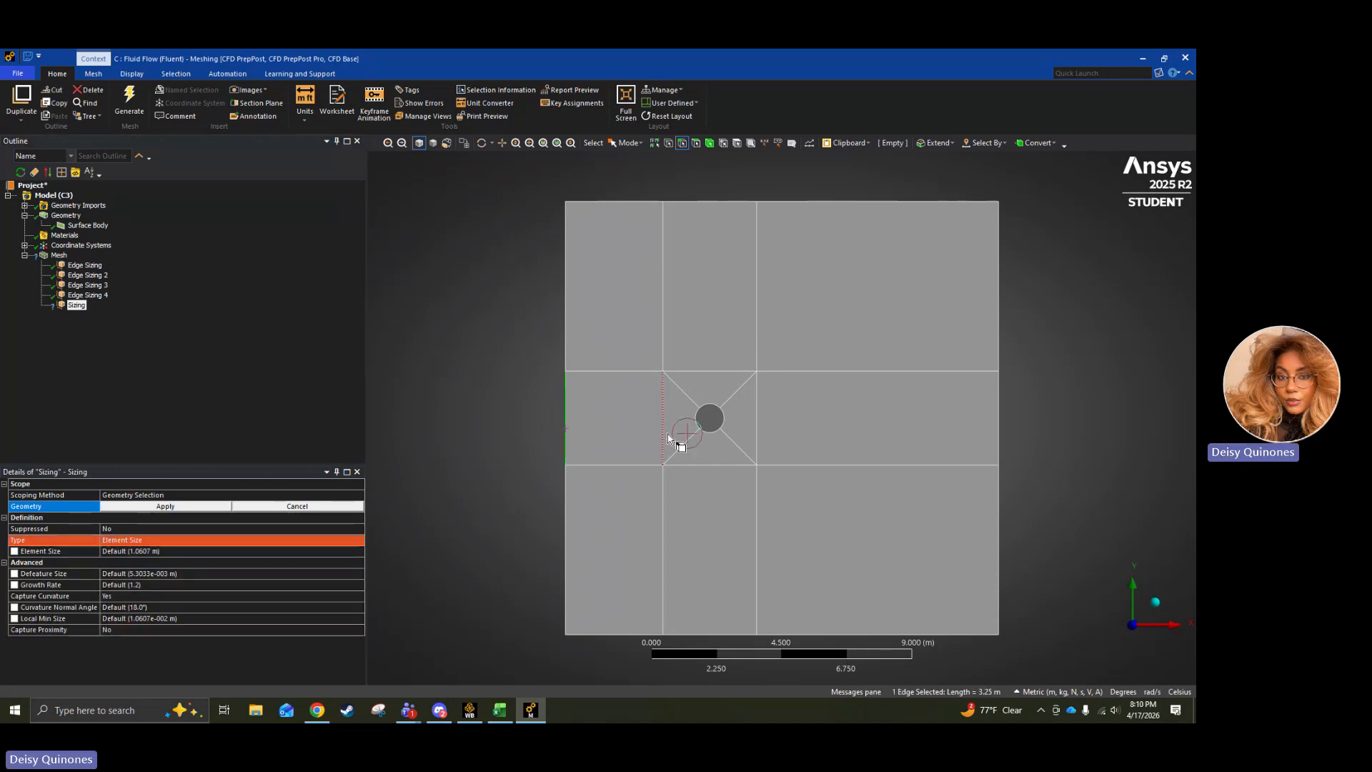
pyautogui.keyDown('ctrl'); pyautogui.click(664, 431); pyautogui.keyUp('ctrl')
pyautogui.keyDown('ctrl'); pyautogui.click(723, 420); pyautogui.keyUp('ctrl')
pyautogui.keyDown('ctrl'); pyautogui.click(756, 423); pyautogui.keyUp('ctrl')
pyautogui.keyDown('ctrl'); pyautogui.click(999, 437); pyautogui.keyUp('ctrl')
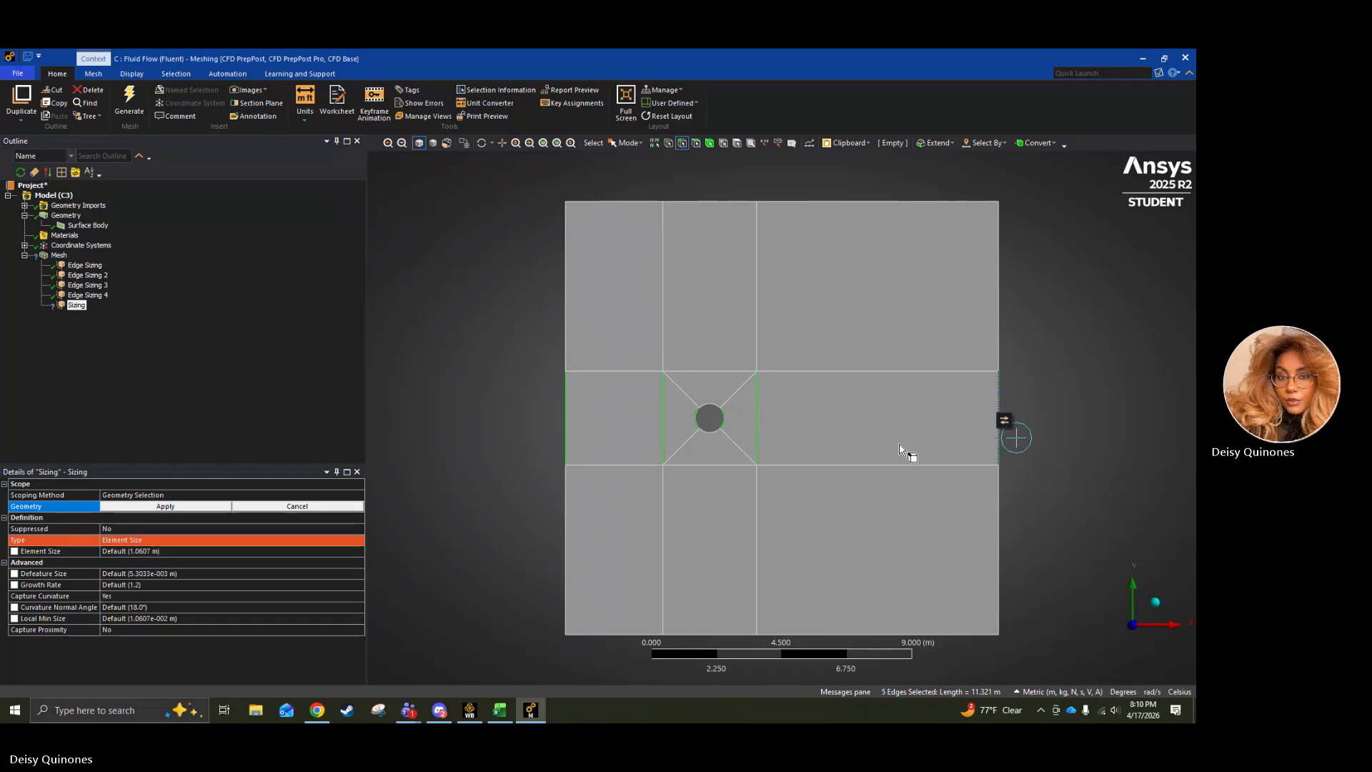
pyautogui.click(186, 509)
# Define the six-edge sizing by Number of Divisions and set it to 70.
pyautogui.click(155, 539)
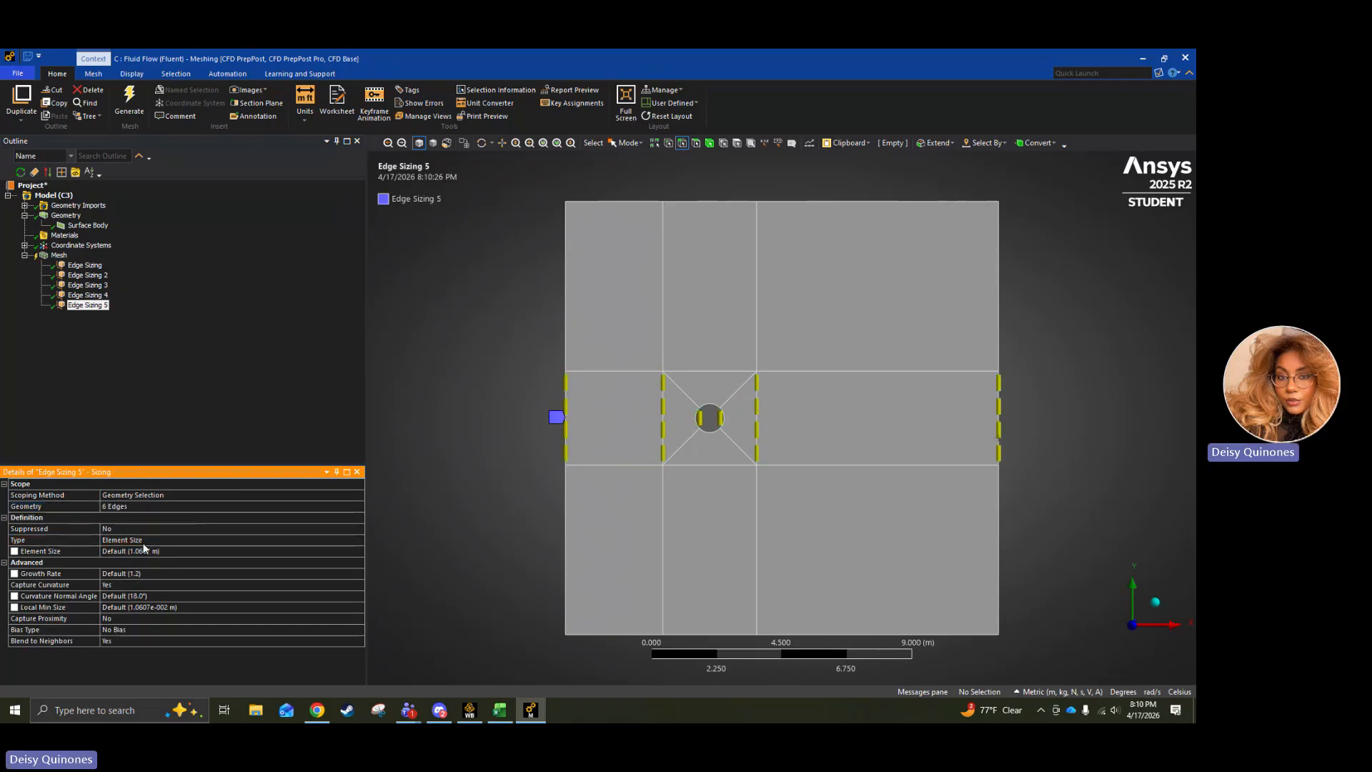
pyautogui.click(359, 540)
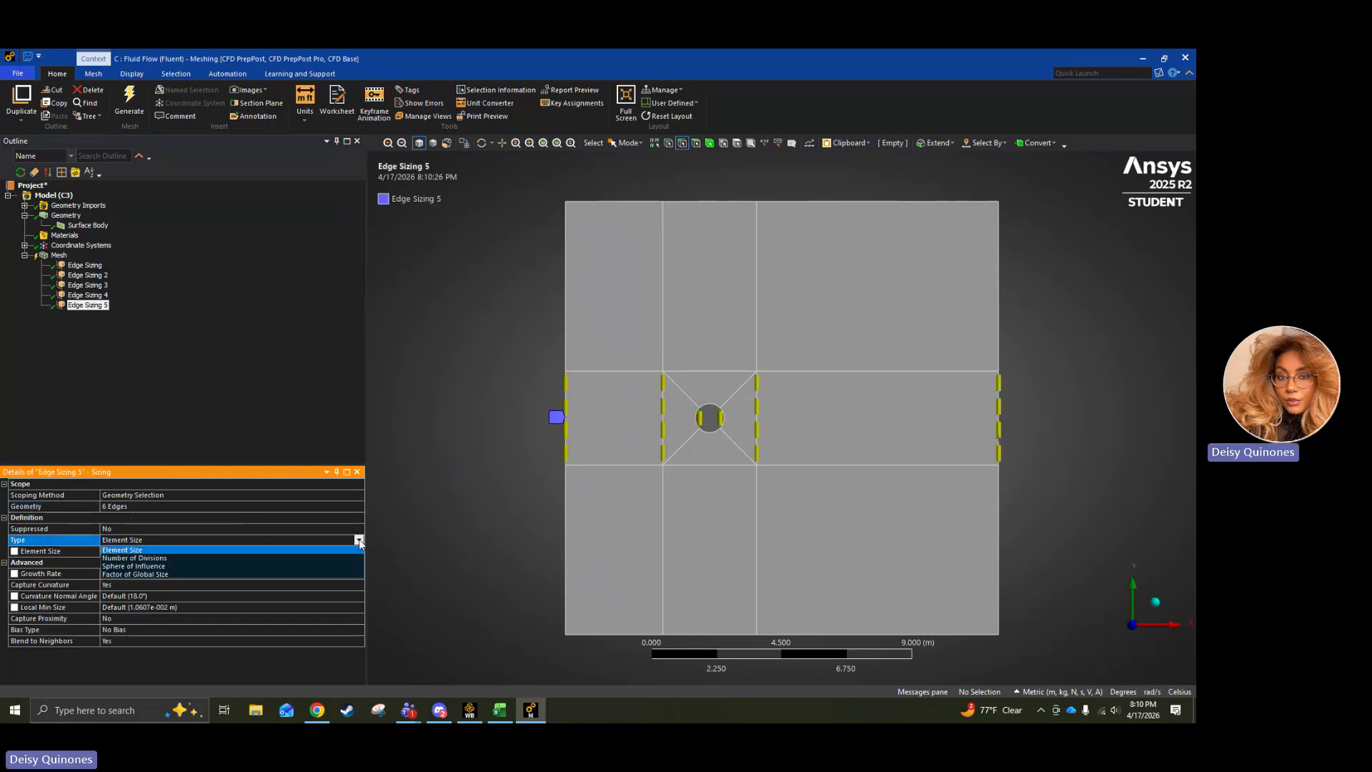
pyautogui.click(240, 560)
pyautogui.click(191, 555)
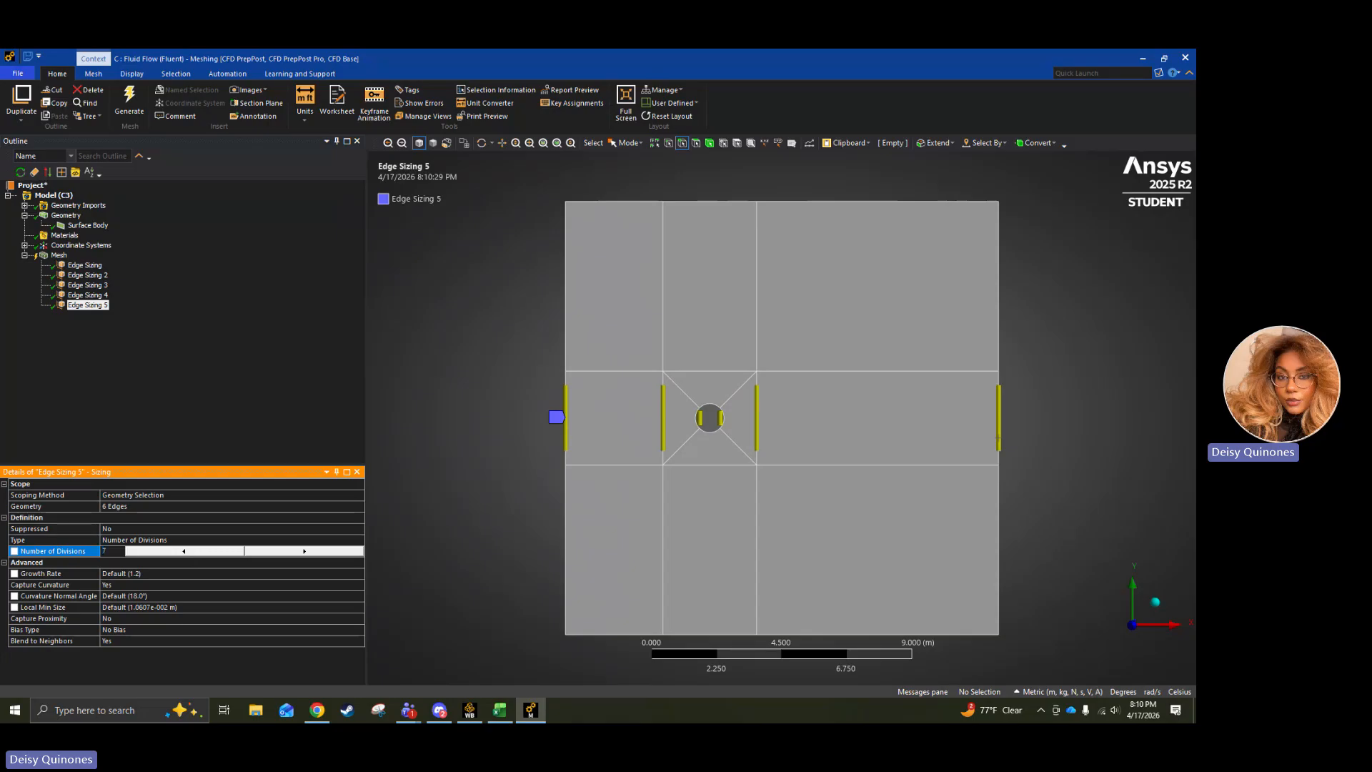
# Give the six-edge sizing the long-short-long bias type with a bias factor of 1.2.
pyautogui.click(136, 630)
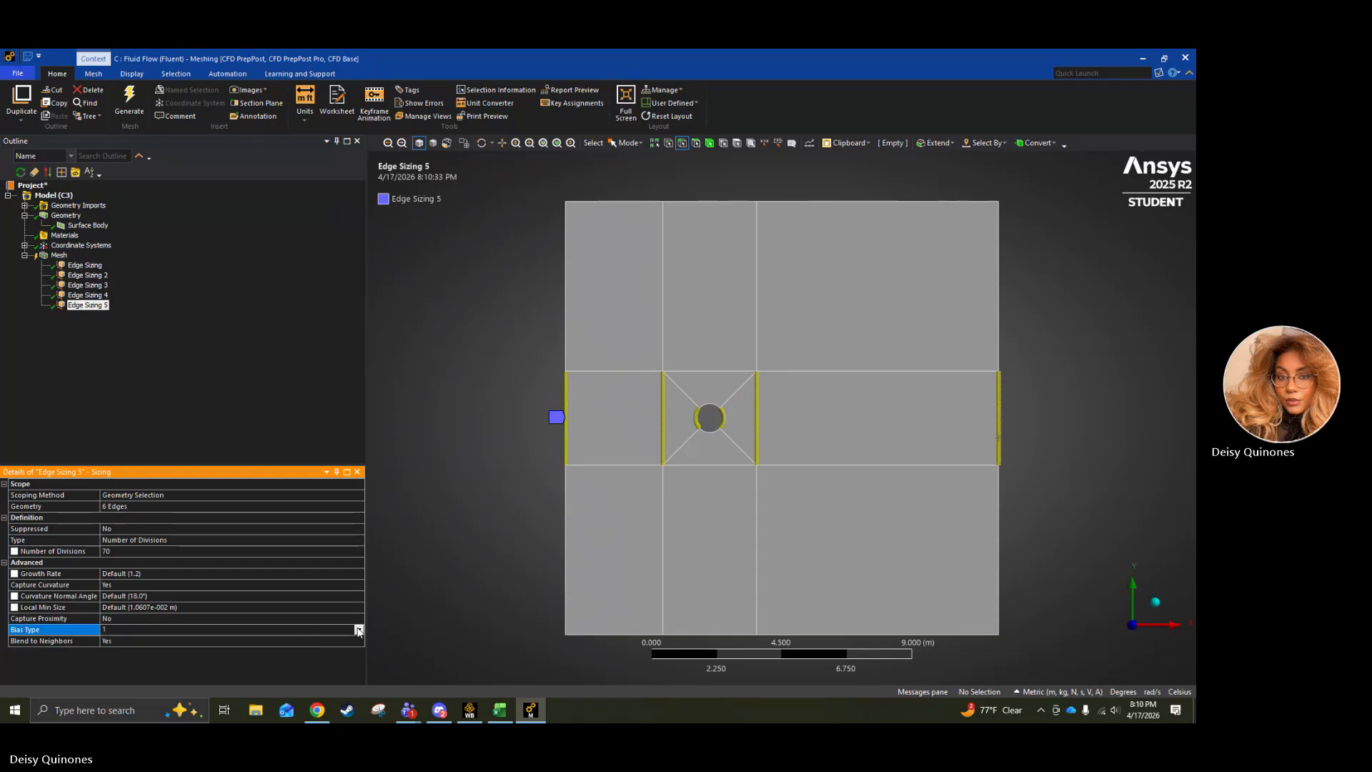
pyautogui.click(359, 629)
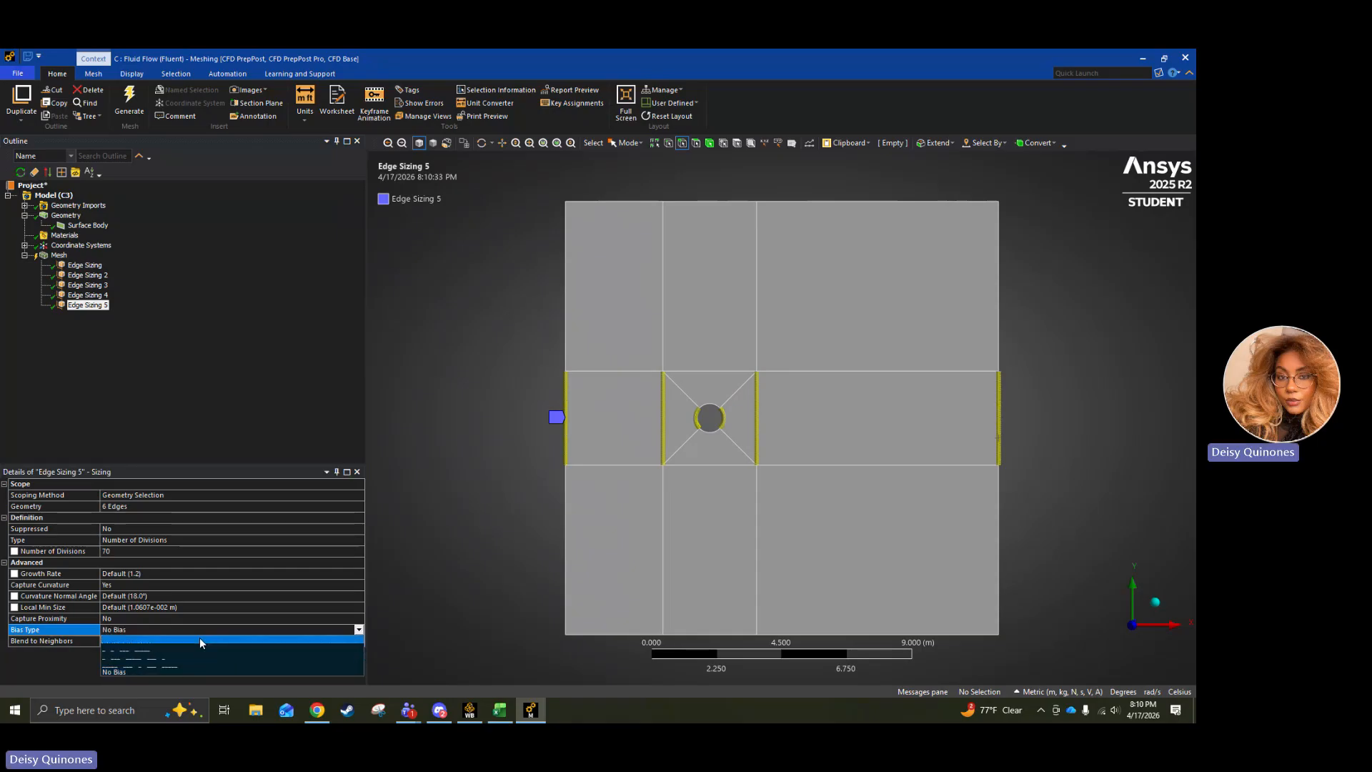
pyautogui.click(179, 666)
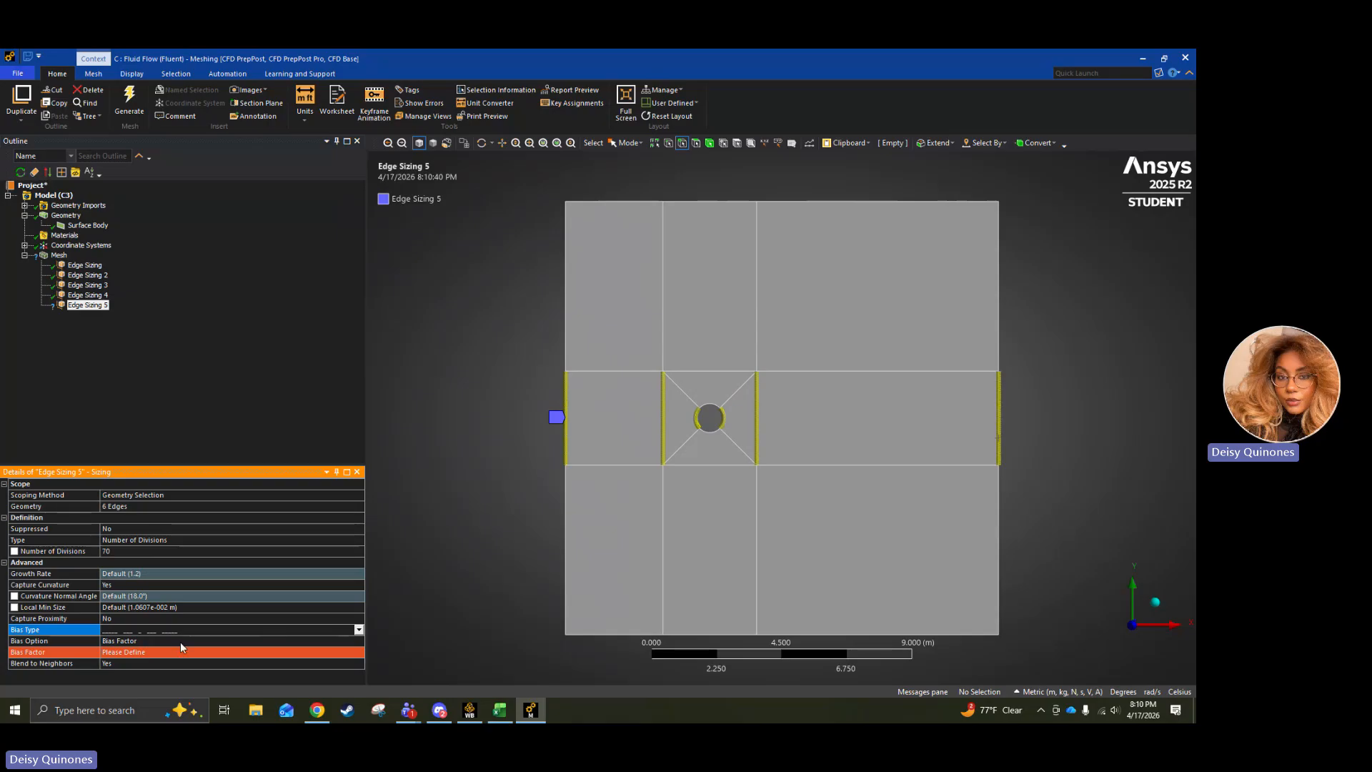
pyautogui.click(162, 652)
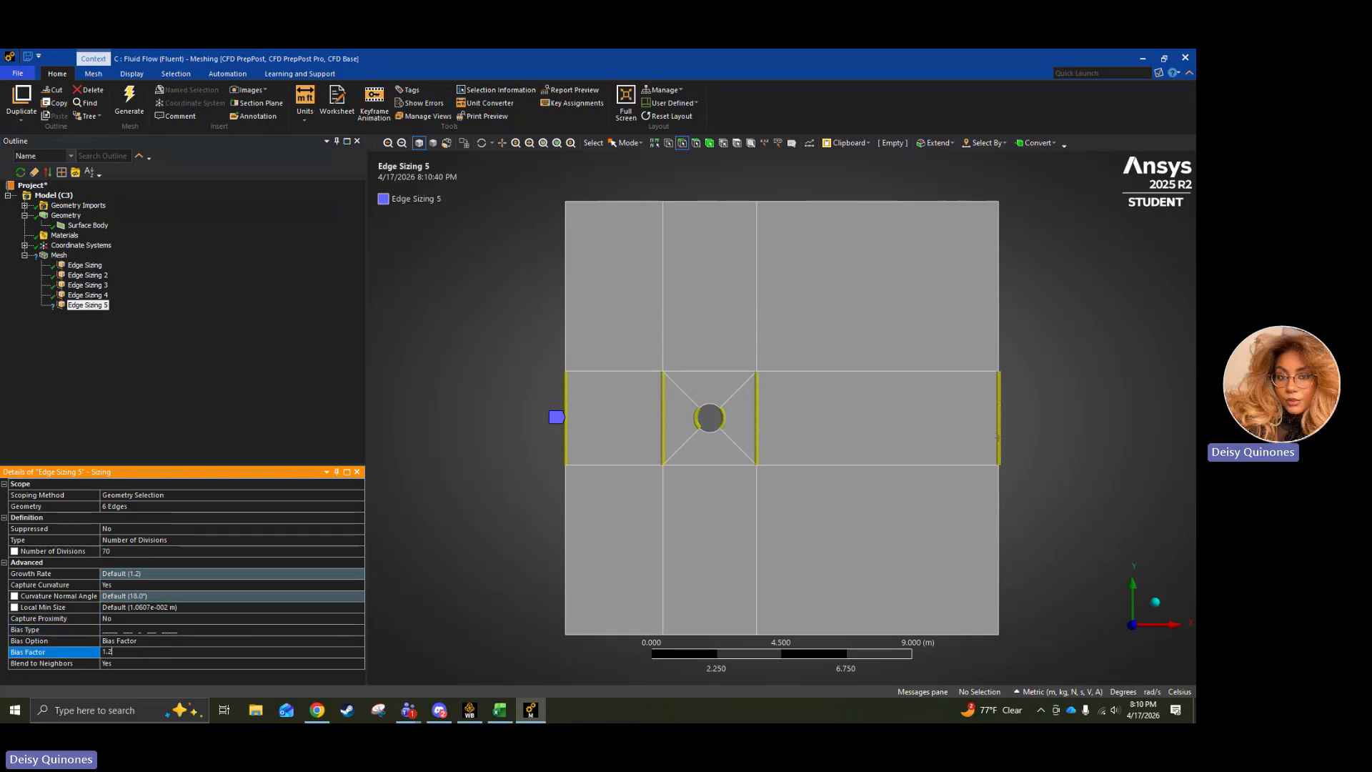
pyautogui.click(59, 255)
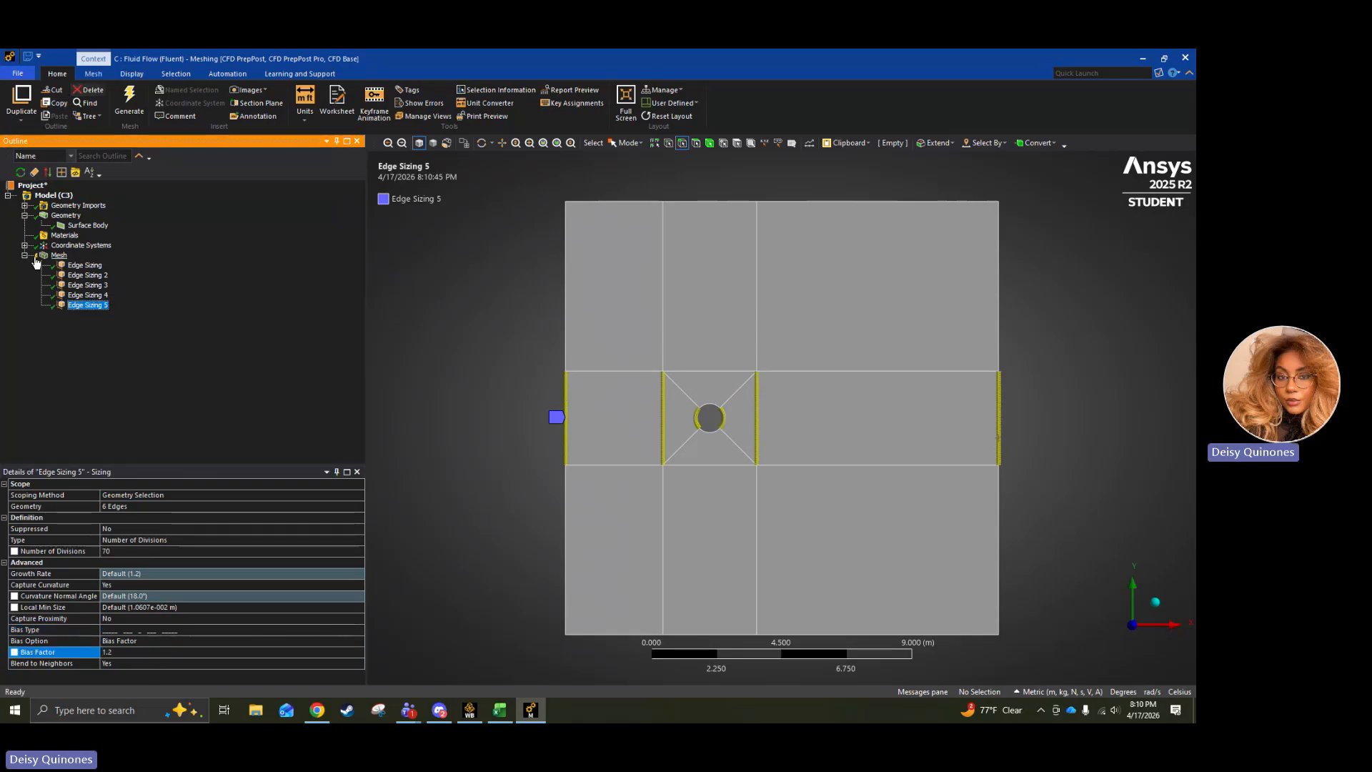
# Insert a sizing on the four diagonal edges between the cylinder and the corners of the surrounding square.
pyautogui.rightClick(62, 256)
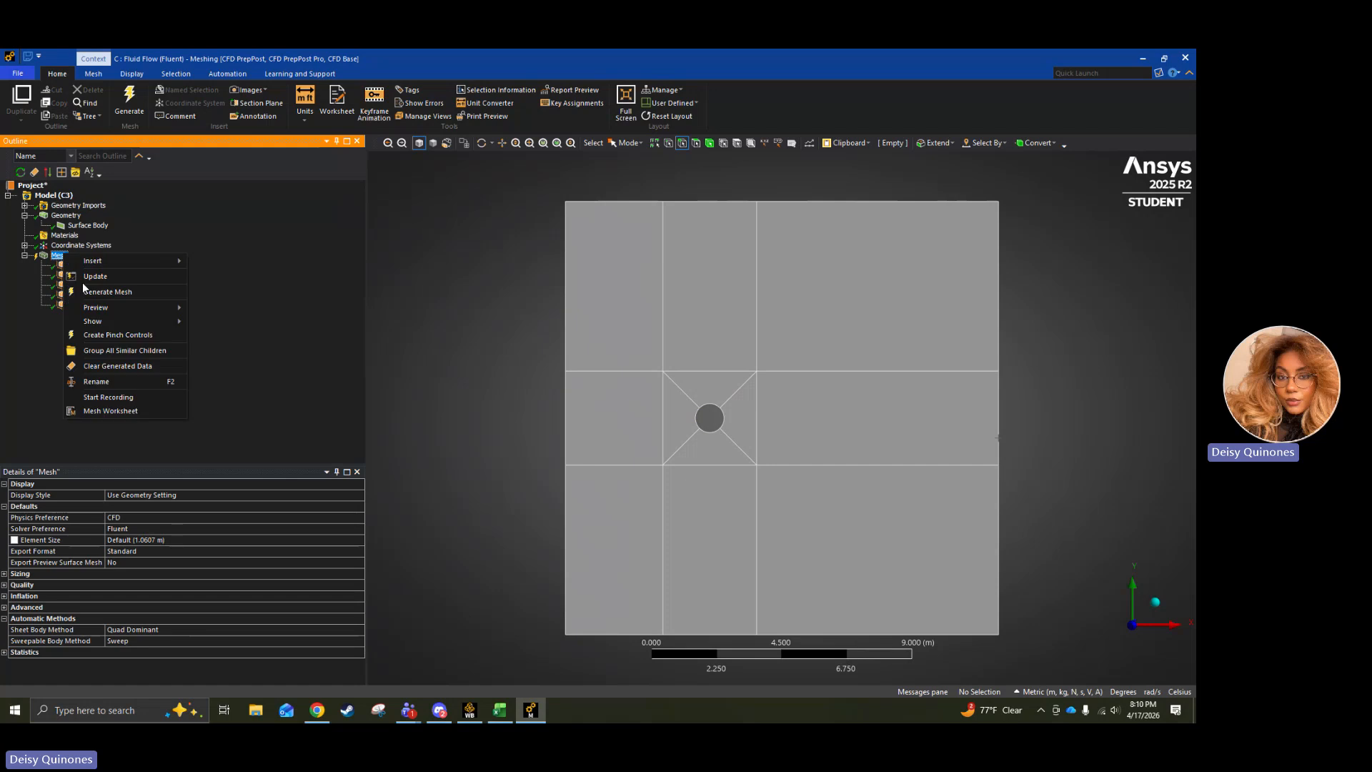
pyautogui.click(238, 293)
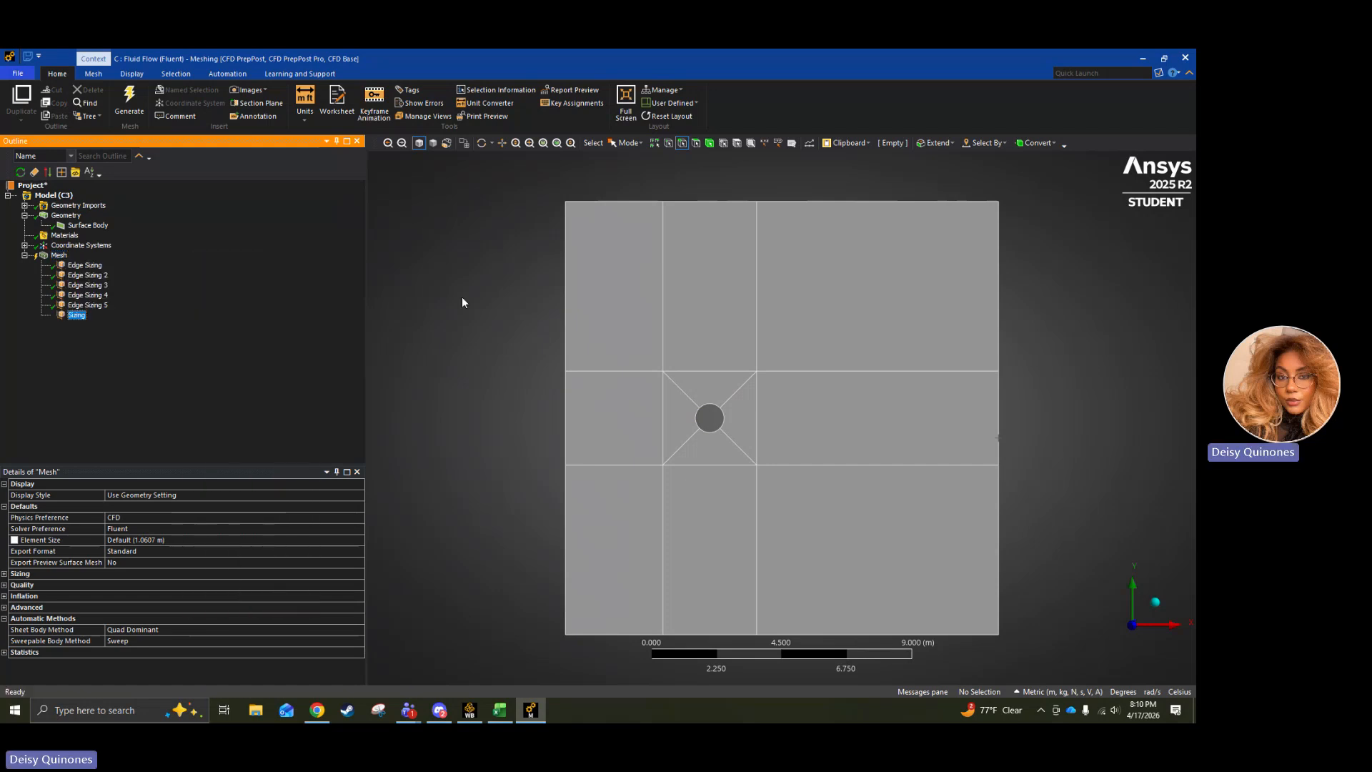
pyautogui.click(741, 388)
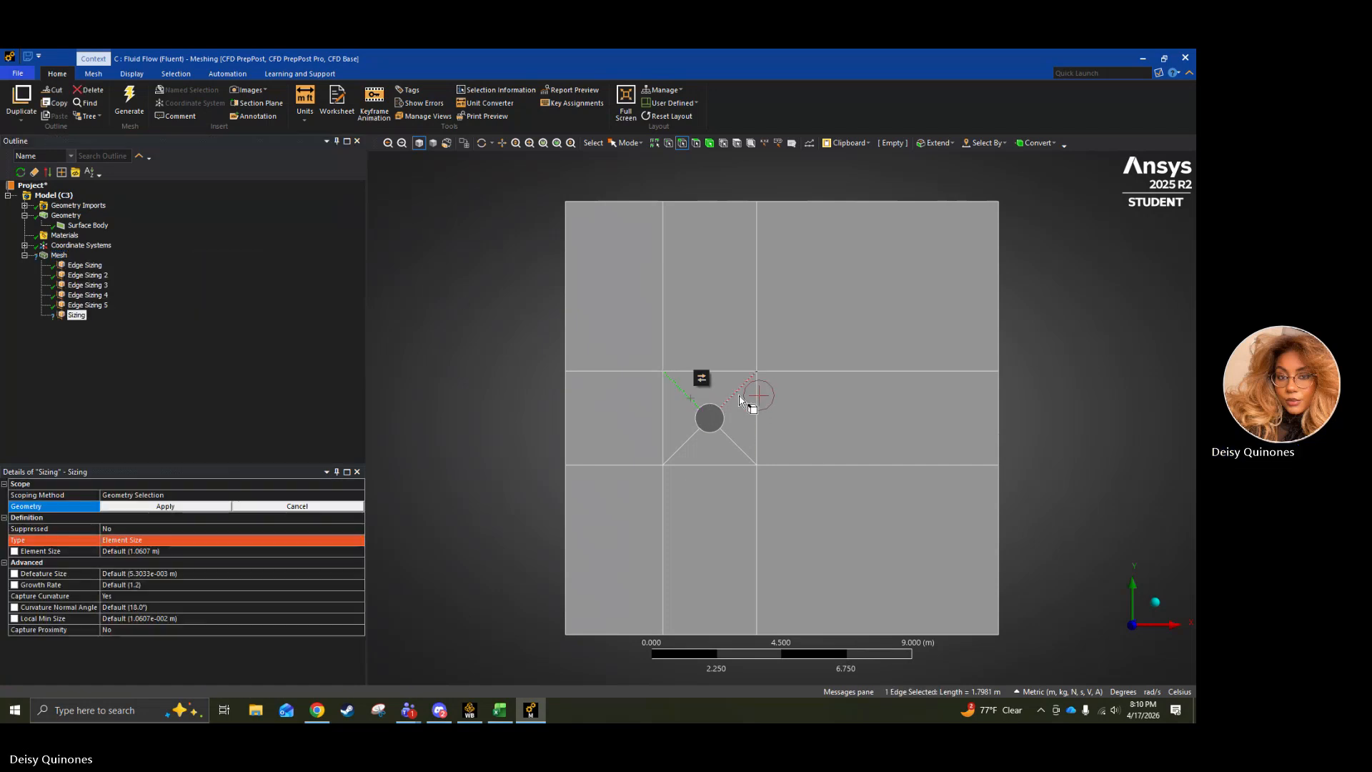
pyautogui.keyDown('ctrl'); pyautogui.click(734, 445); pyautogui.keyUp('ctrl')
pyautogui.keyDown('ctrl'); pyautogui.click(692, 439); pyautogui.keyUp('ctrl')
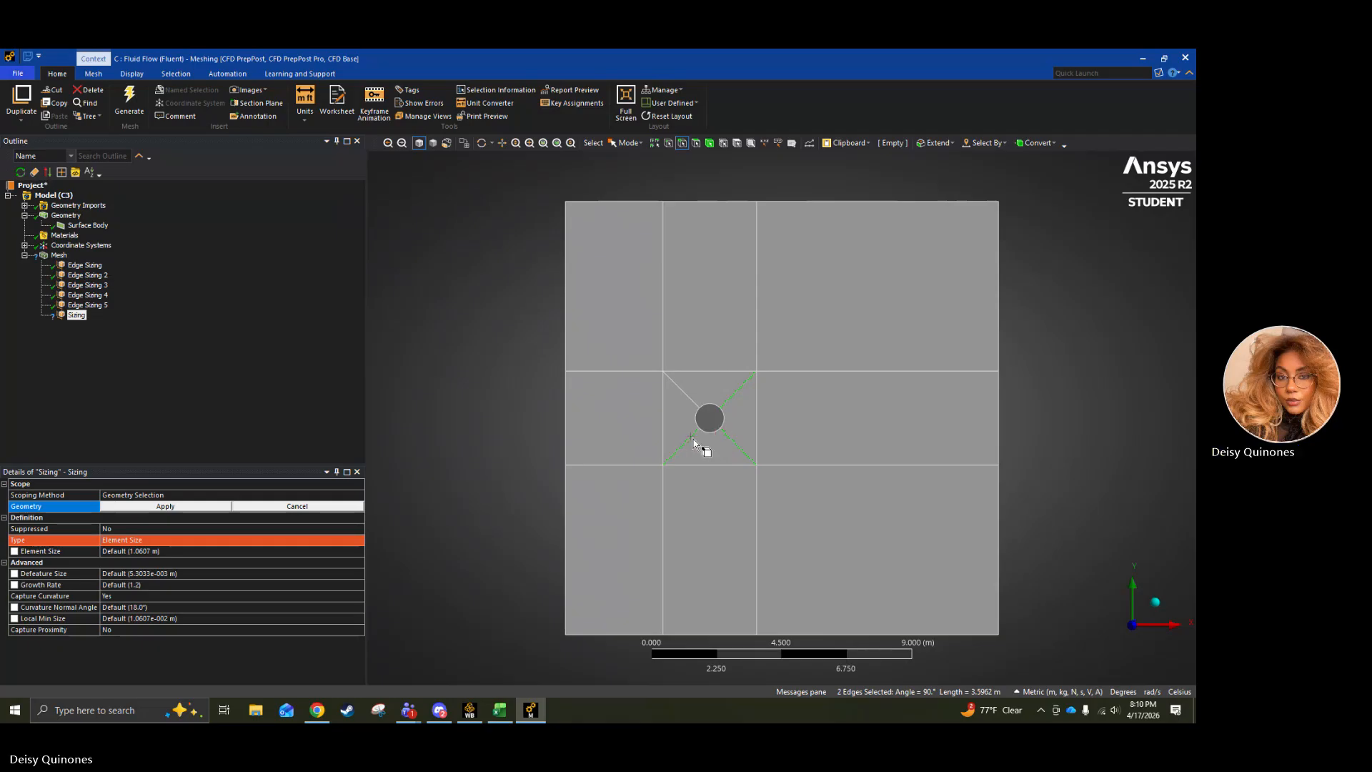
pyautogui.keyDown('ctrl'); pyautogui.click(697, 409); pyautogui.keyUp('ctrl')
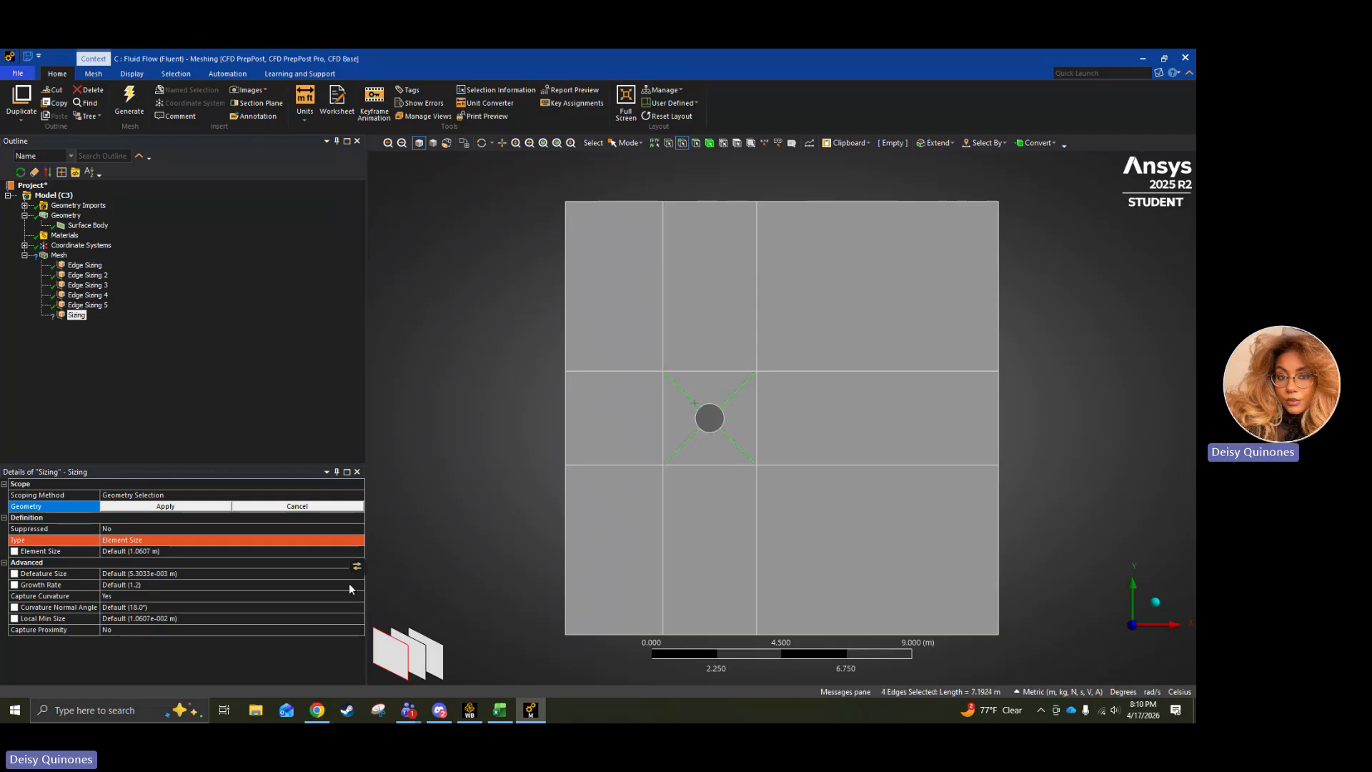
pyautogui.click(175, 506)
# Define the diagonal-edge sizing by Number of Divisions and set it to 50.
pyautogui.click(158, 539)
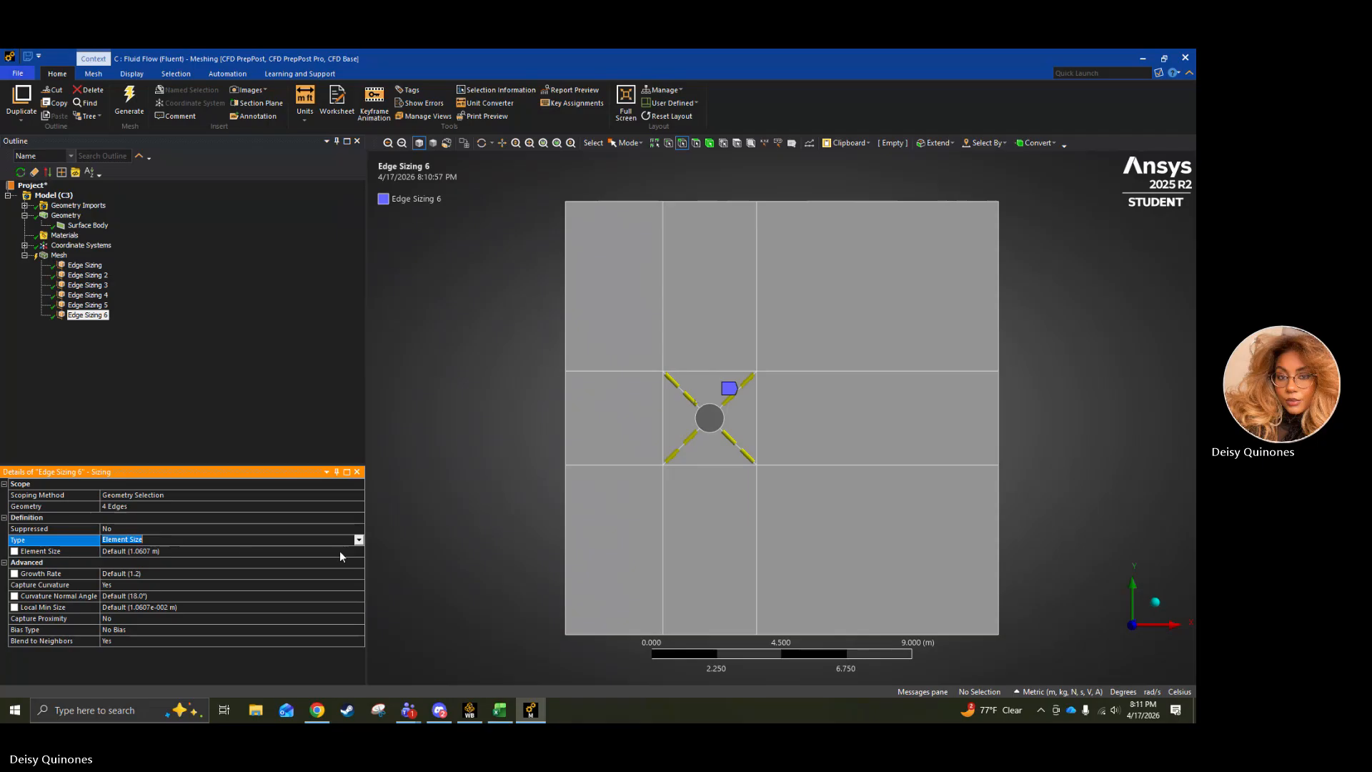
pyautogui.click(316, 540)
pyautogui.click(212, 556)
pyautogui.click(179, 550)
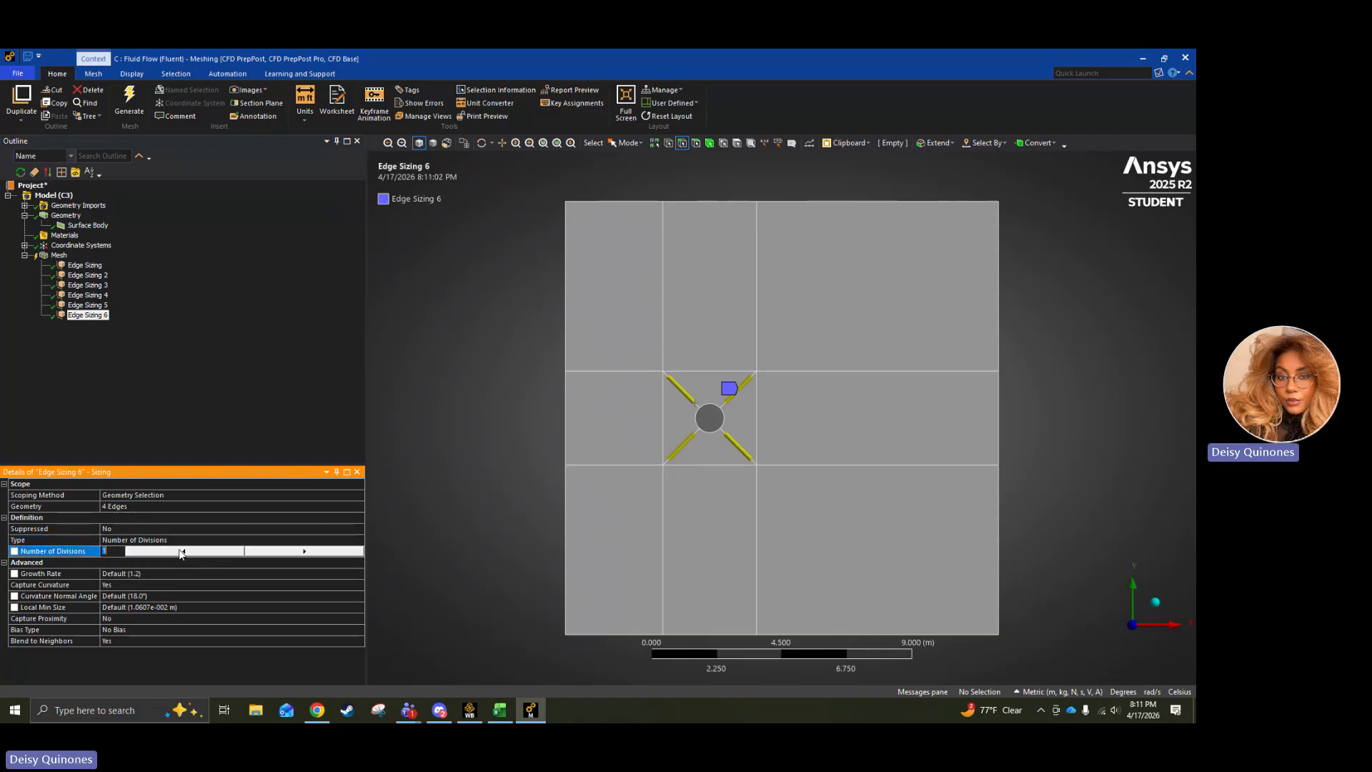
pyautogui.write('5')
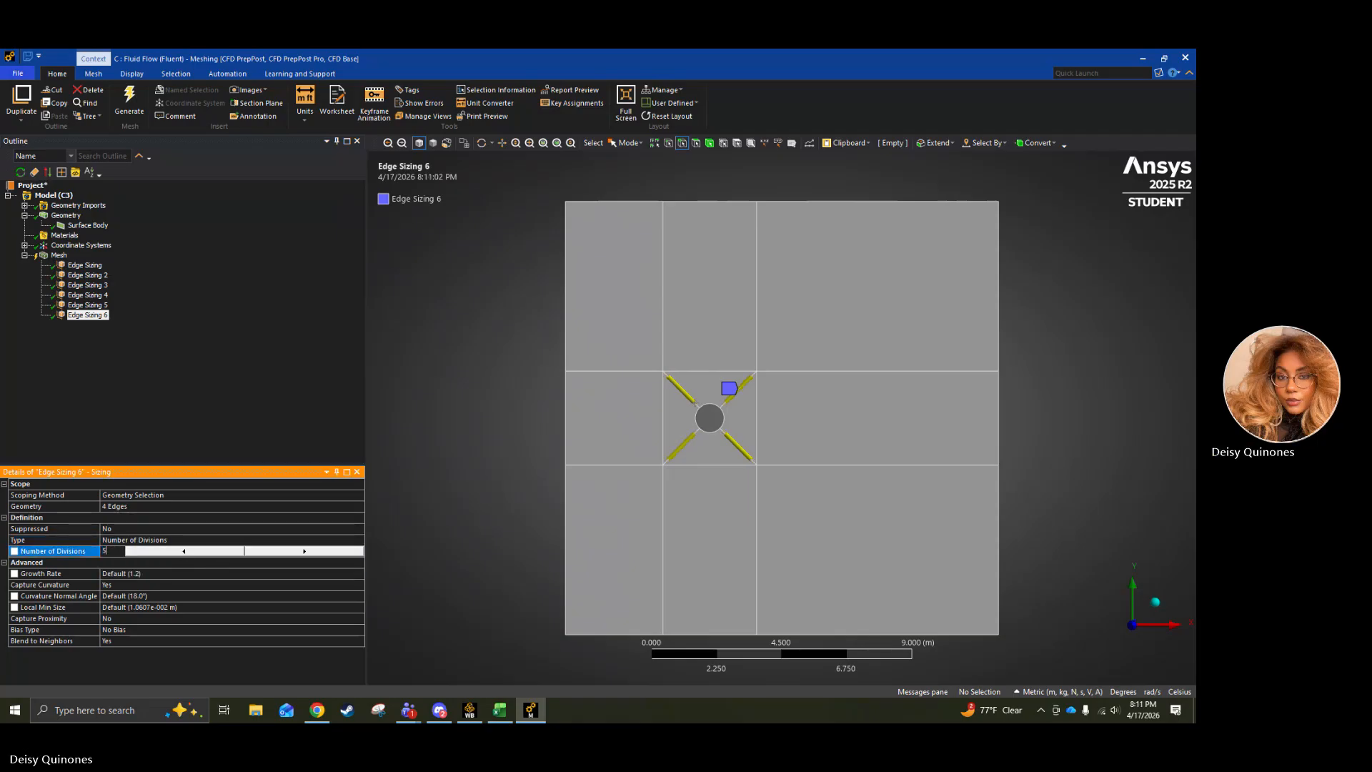
pyautogui.write('0')
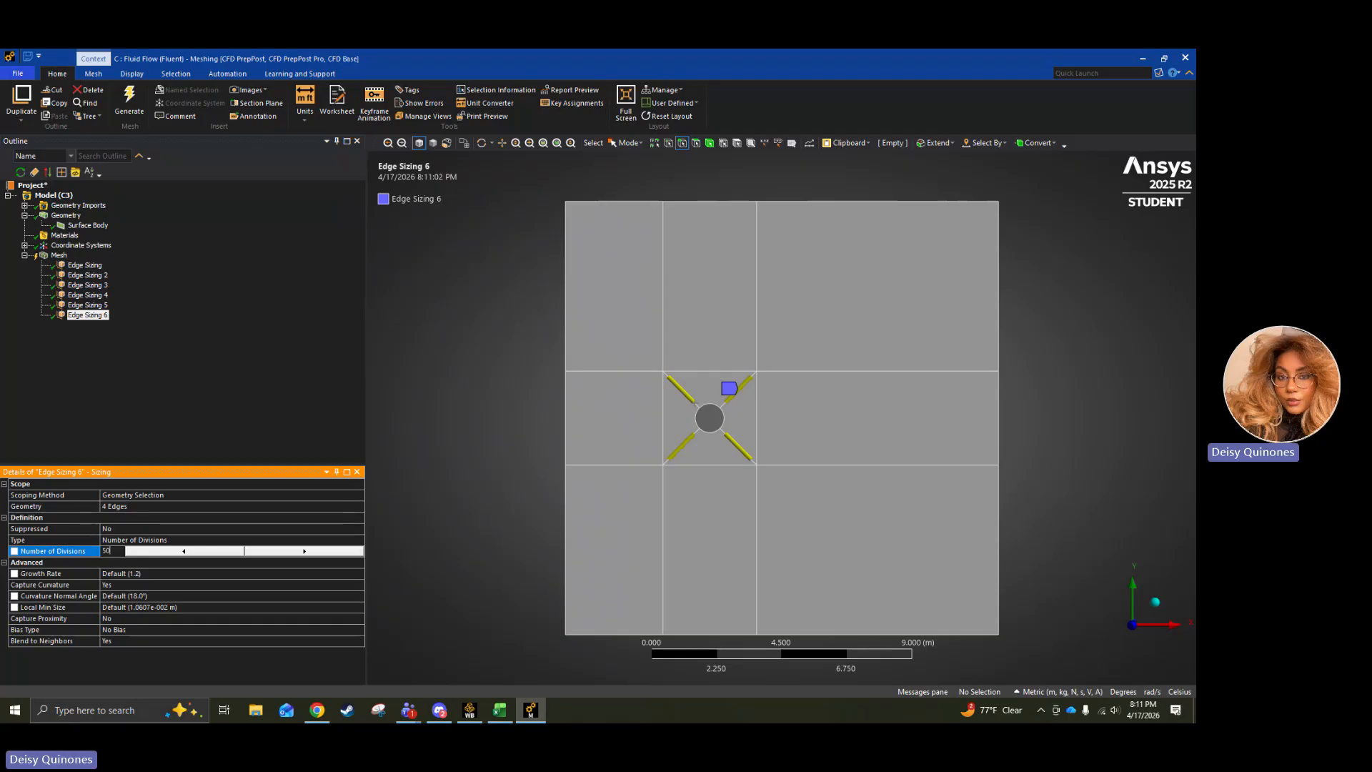
# Give the diagonal-edge sizing the long-to-short bias type with a bias factor of 8.
pyautogui.click(186, 631)
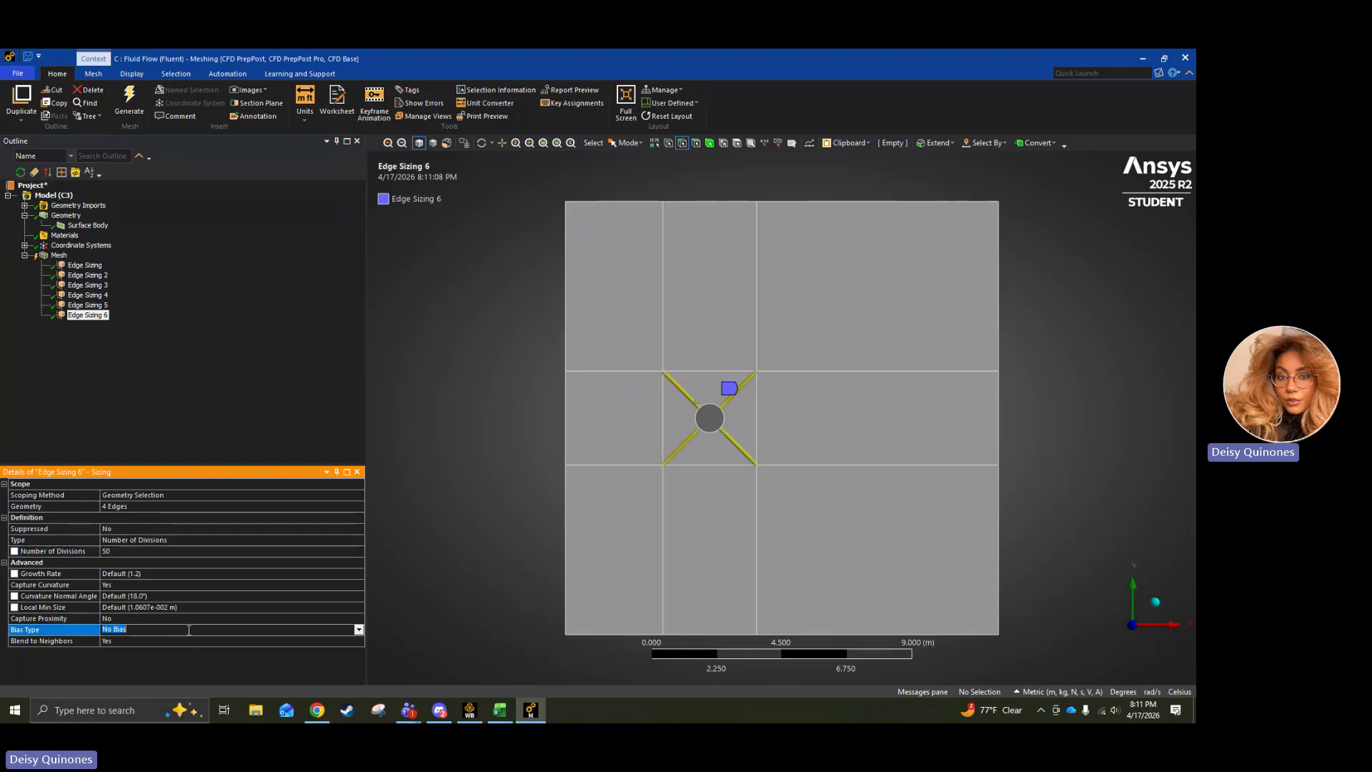
pyautogui.click(359, 629)
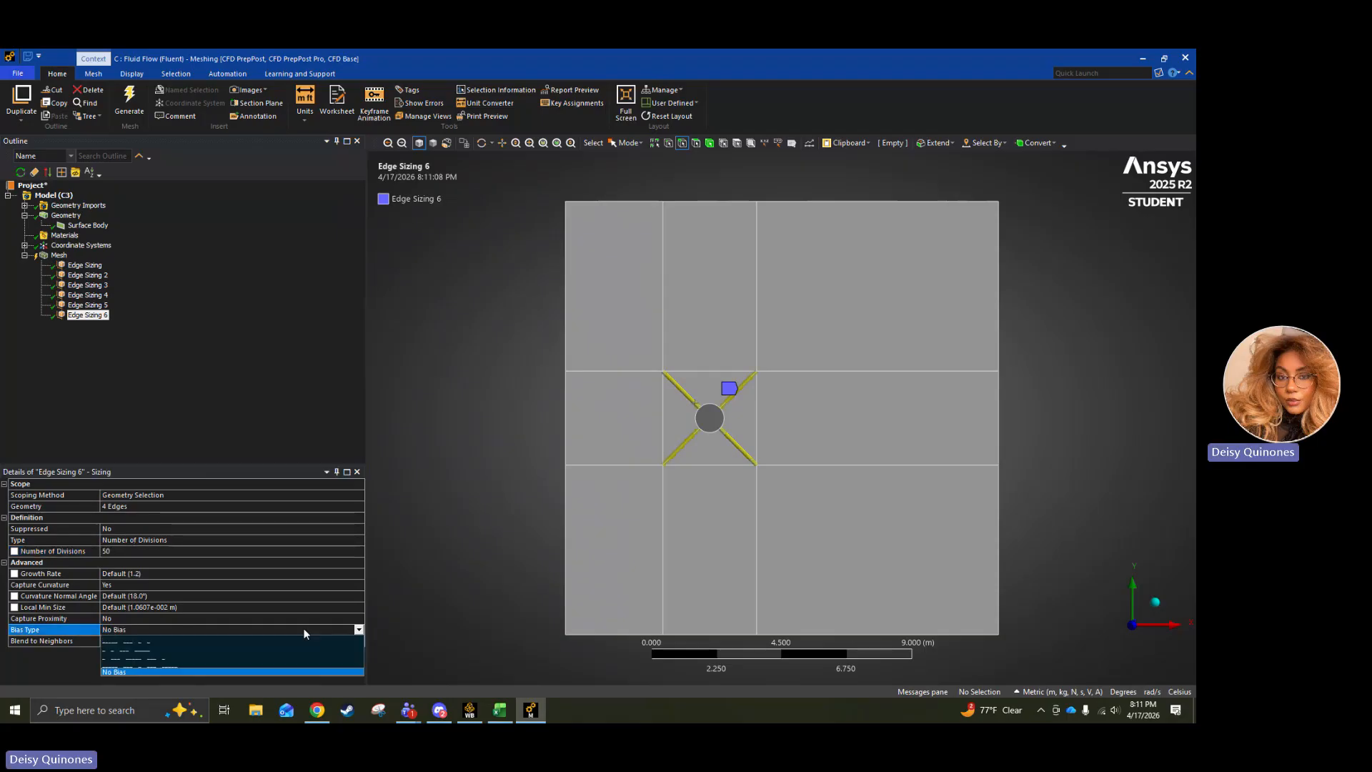
pyautogui.click(163, 644)
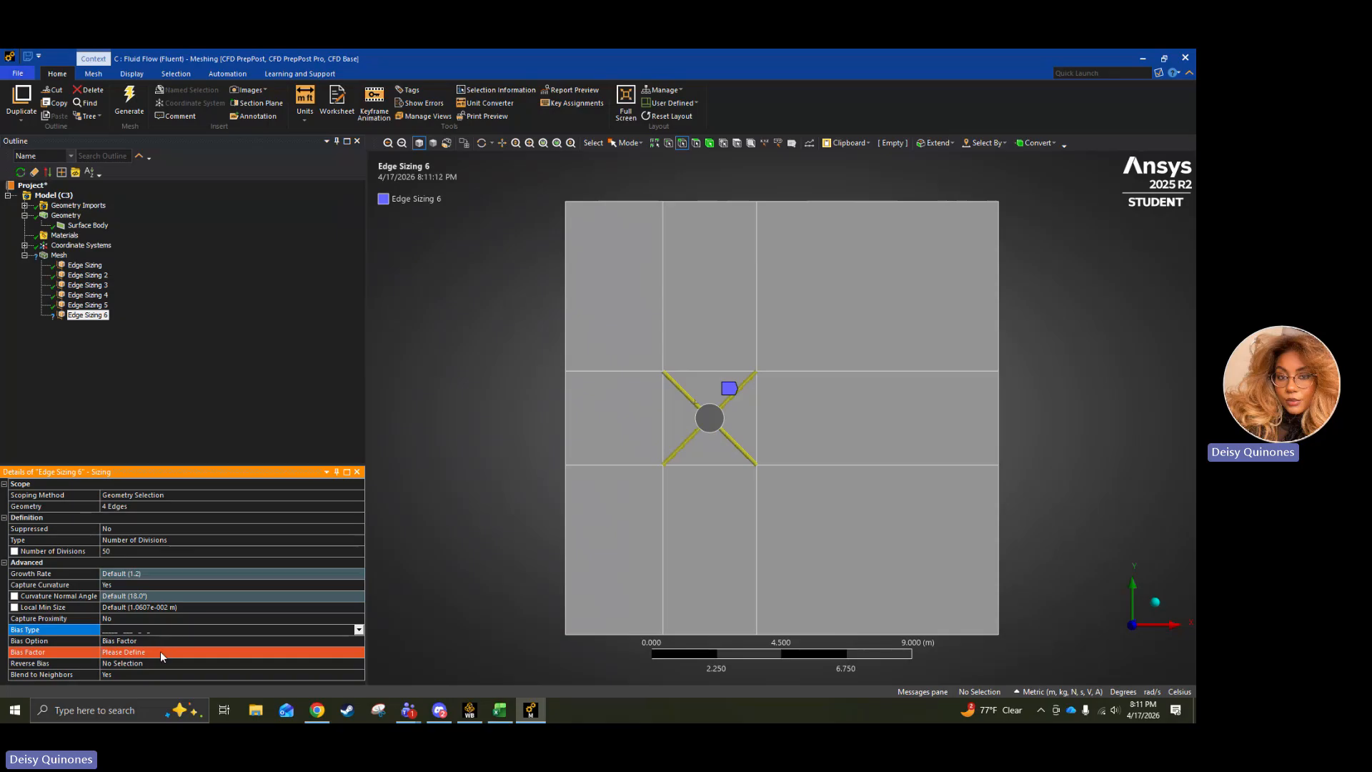
pyautogui.click(160, 652)
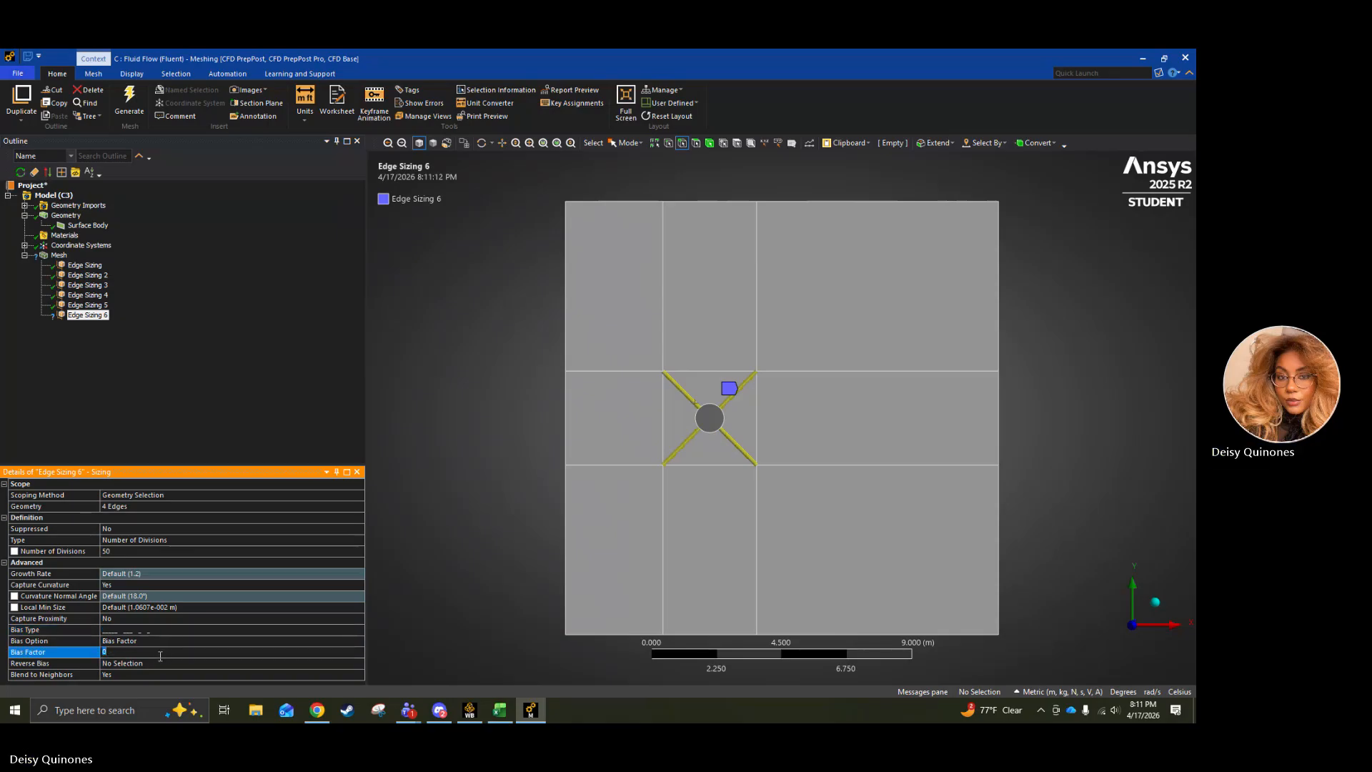
pyautogui.write('8')
pyautogui.click(138, 403)
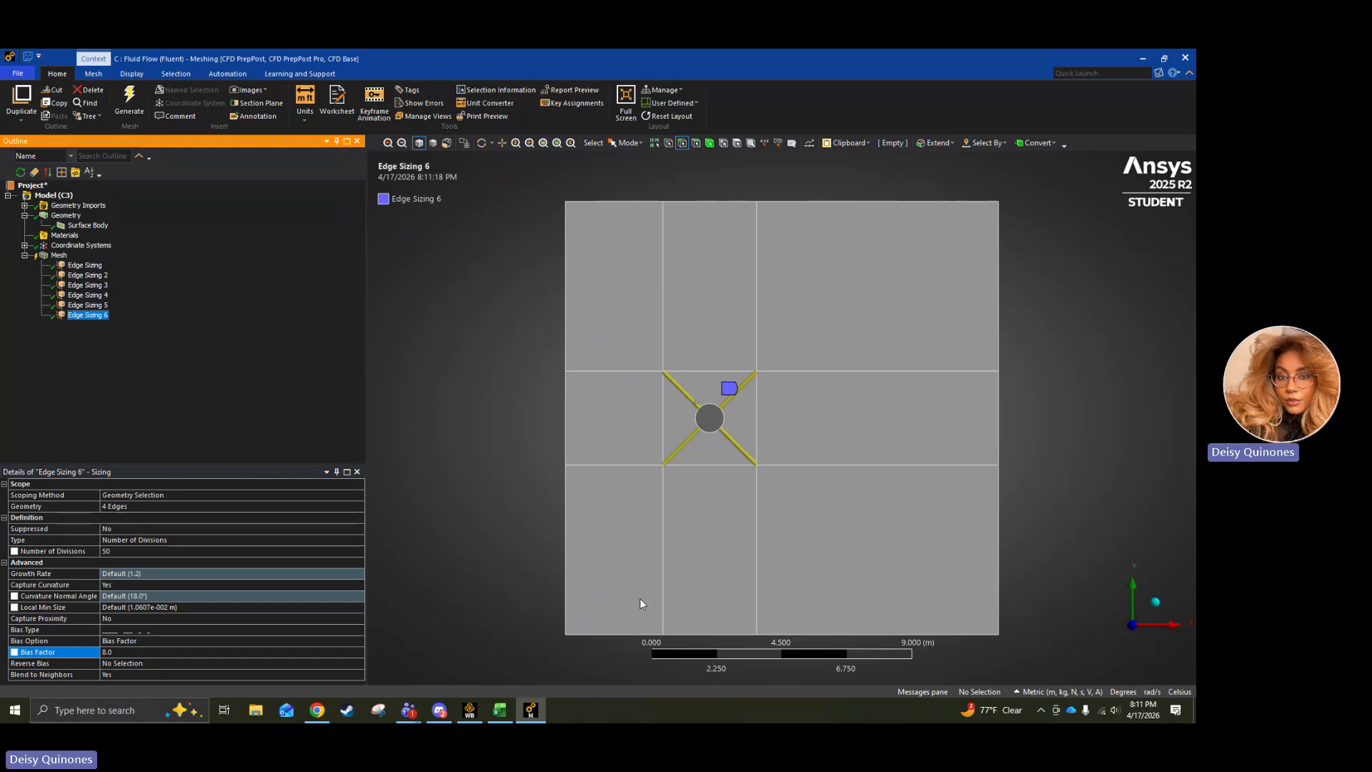
# Reverse the bias on the two diagonal edges below the cylinder in the diagonal-edge sizing.
pyautogui.scroll(5, 795, 440)
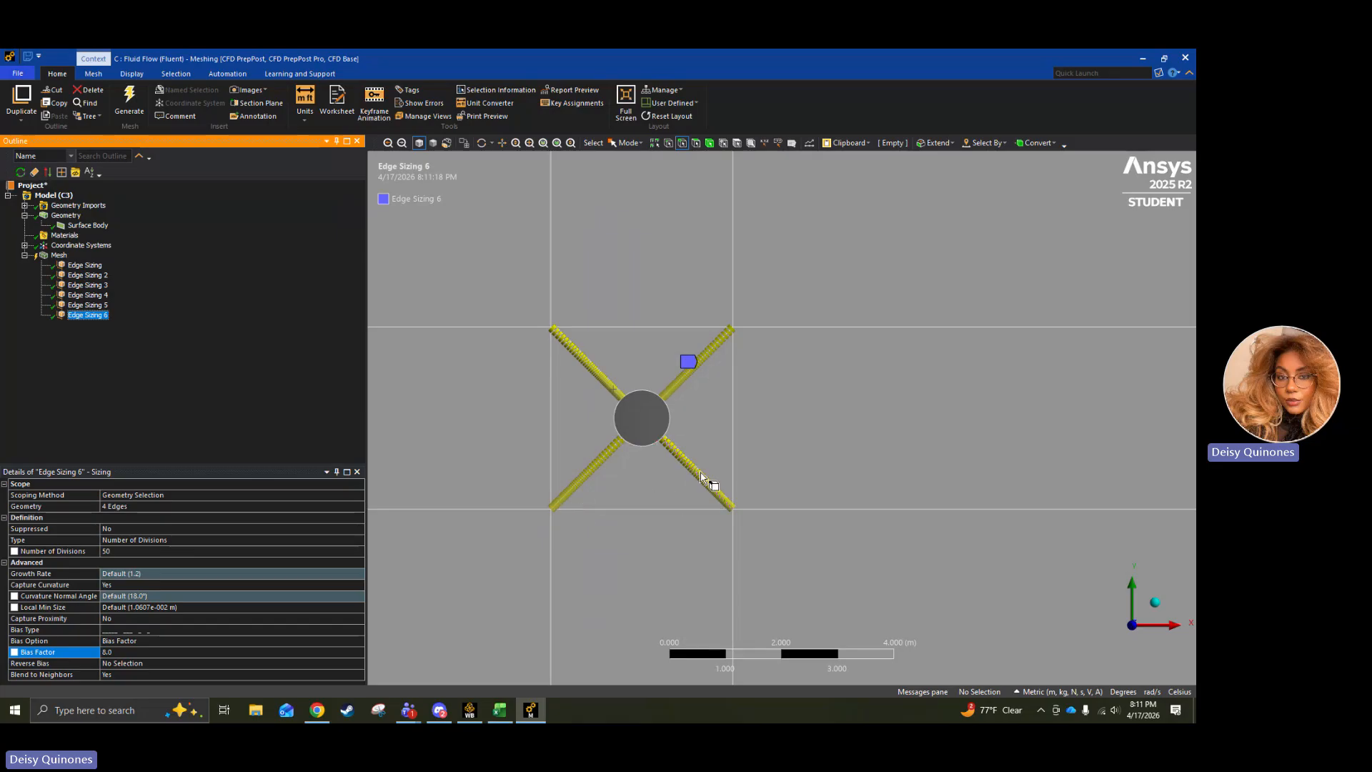
pyautogui.click(226, 664)
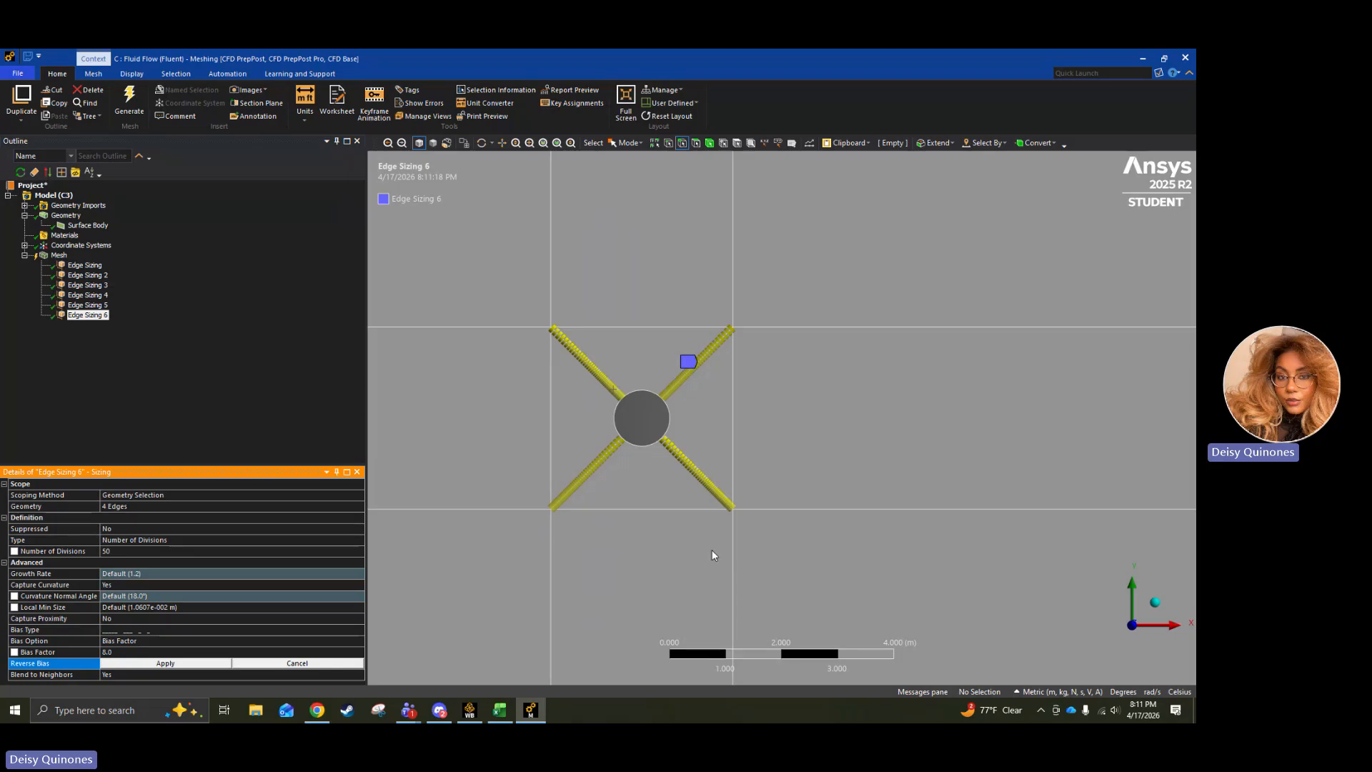
pyautogui.click(720, 495)
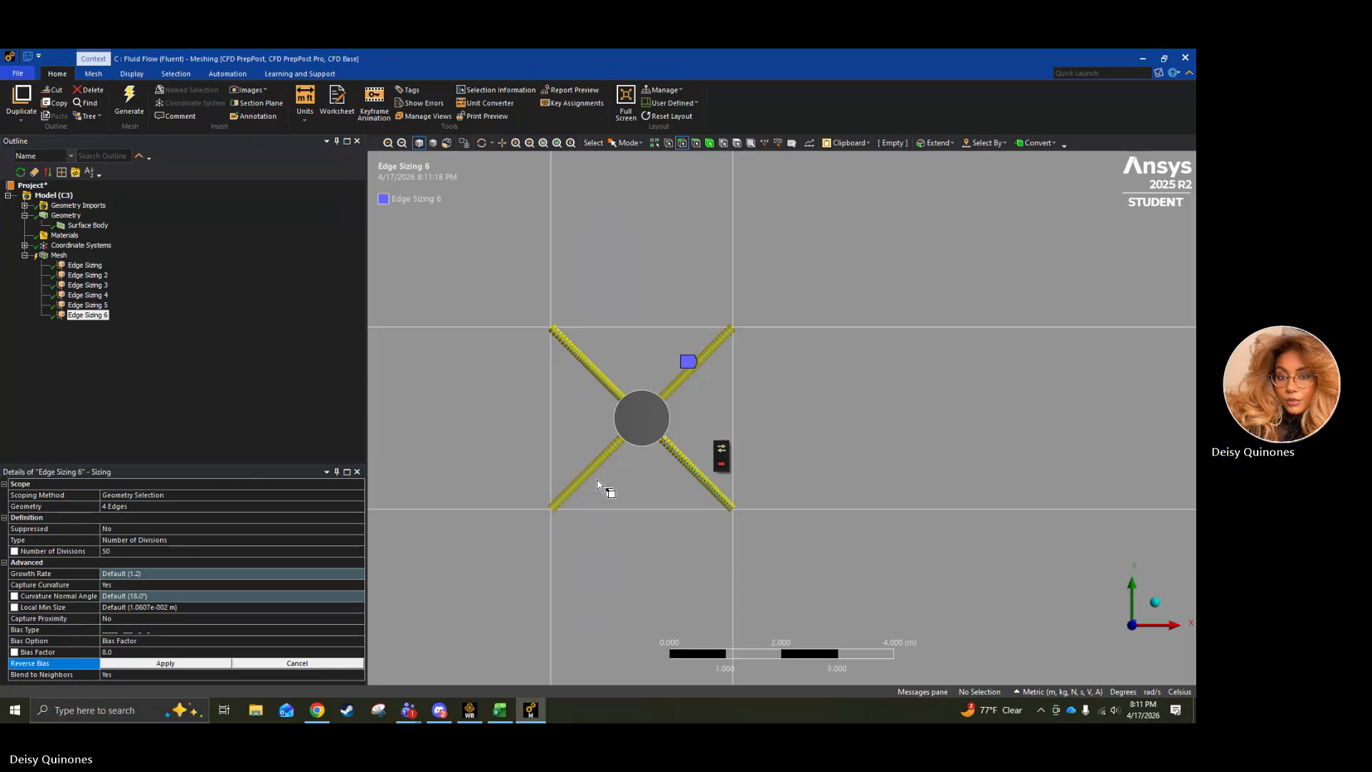
pyautogui.keyDown('ctrl'); pyautogui.click(572, 500); pyautogui.keyUp('ctrl')
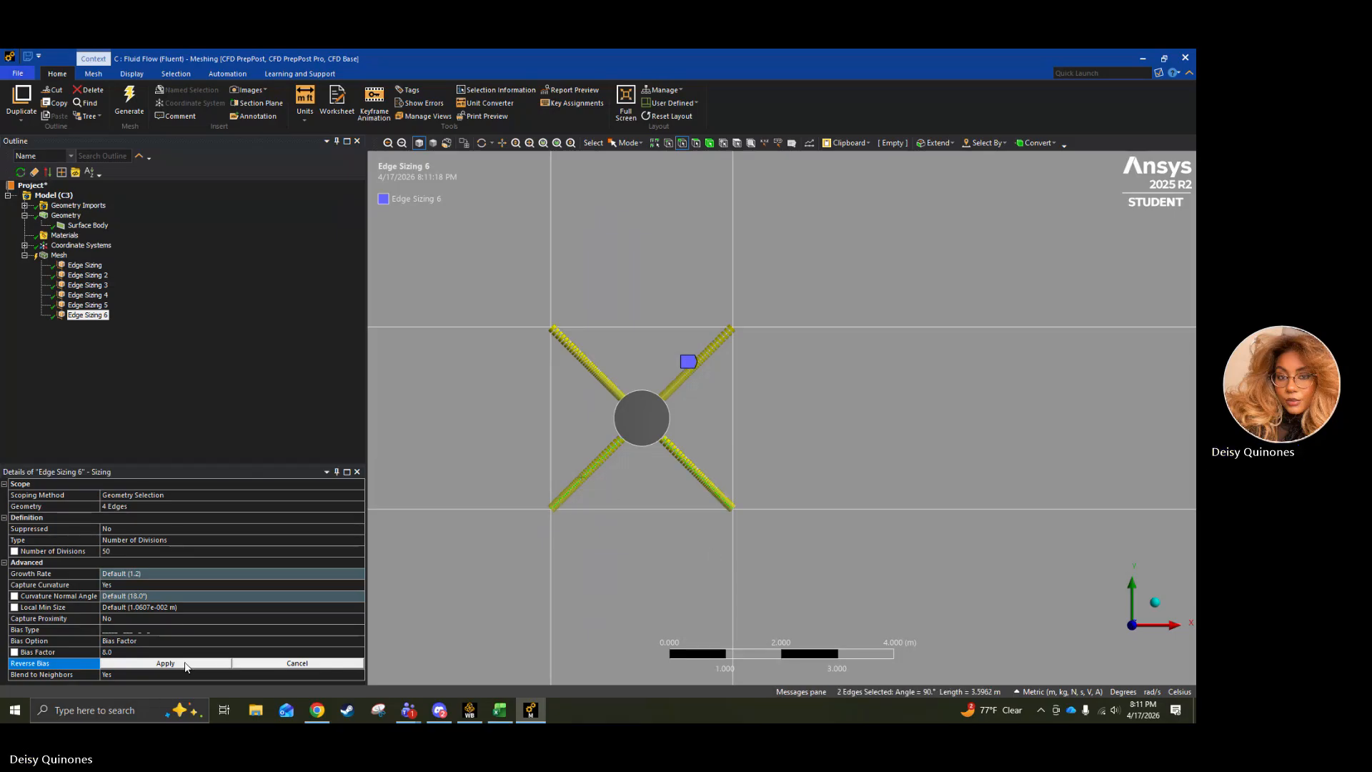
pyautogui.click(165, 664)
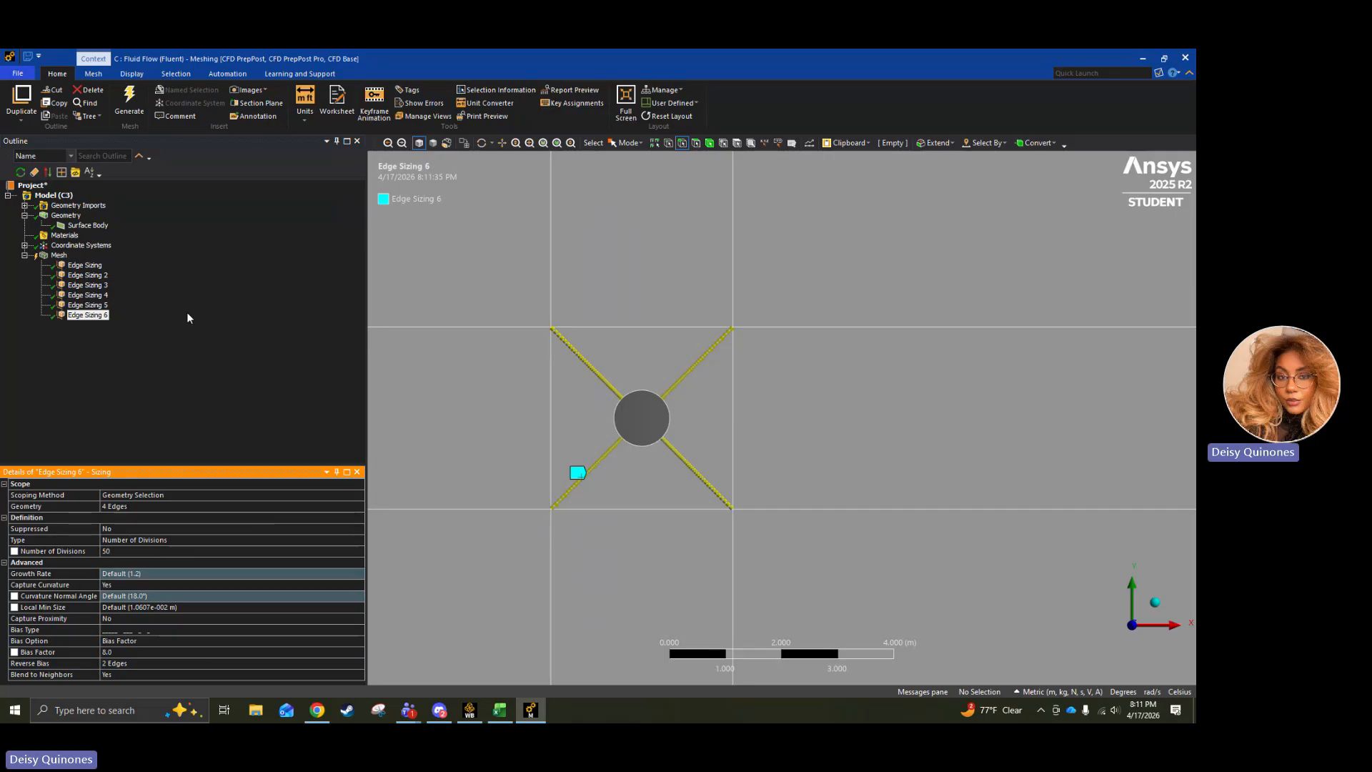
# Insert a face meshing control on all twelve faces of the flow domain.
pyautogui.click(60, 256)
pyautogui.rightClick(65, 262)
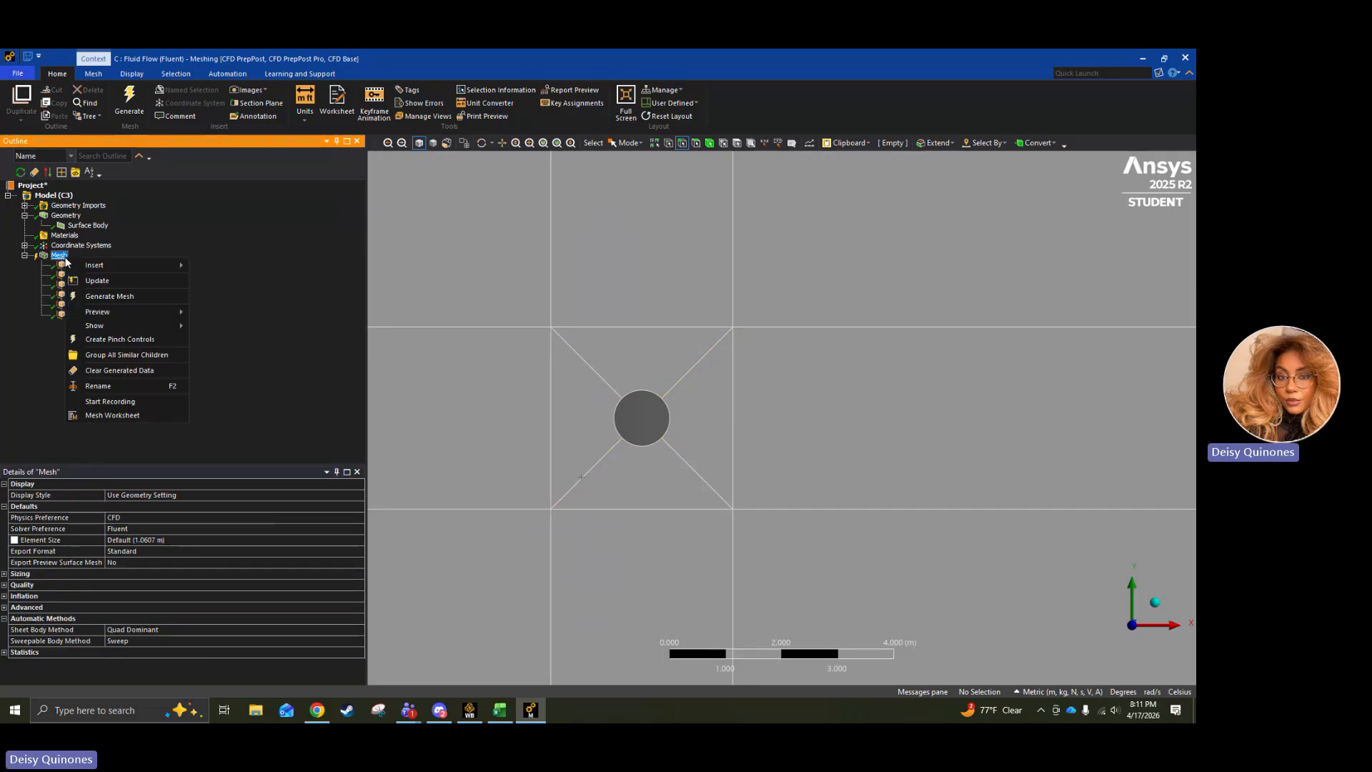
pyautogui.moveTo(115, 266)
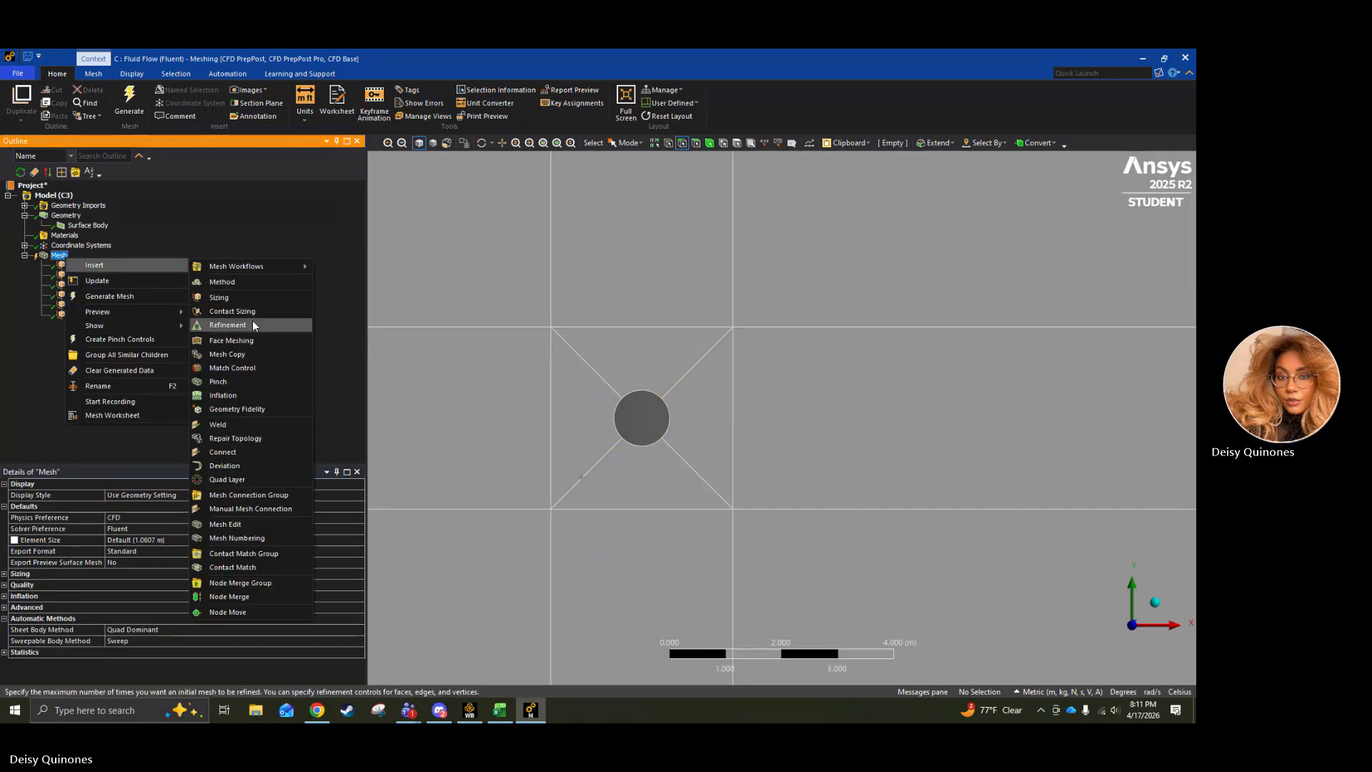
pyautogui.click(252, 340)
pyautogui.click(511, 275)
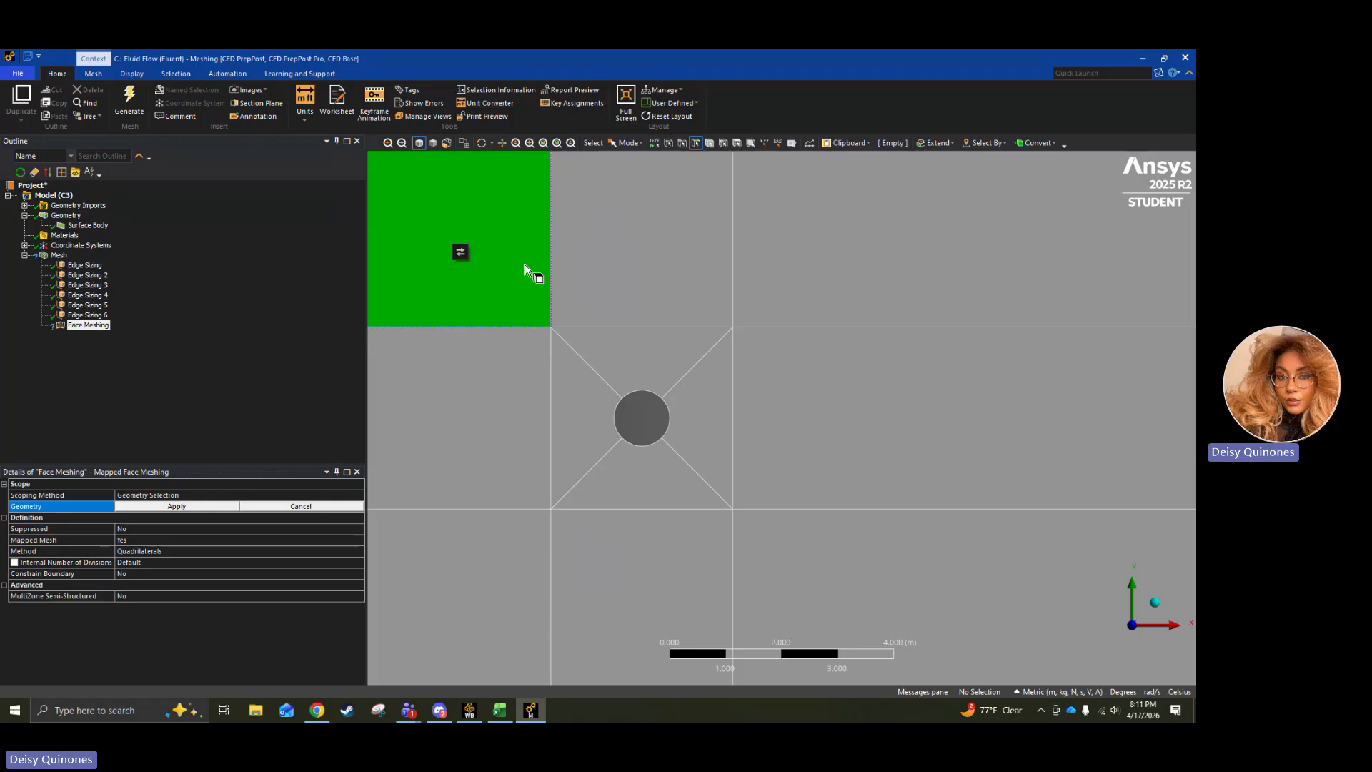
pyautogui.keyDown('ctrl'); pyautogui.click(630, 267); pyautogui.keyUp('ctrl')
pyautogui.keyDown('ctrl'); pyautogui.click(842, 243); pyautogui.keyUp('ctrl')
pyautogui.keyDown('ctrl'); pyautogui.click(837, 422); pyautogui.keyUp('ctrl')
pyautogui.keyDown('ctrl'); pyautogui.click(714, 452); pyautogui.keyUp('ctrl')
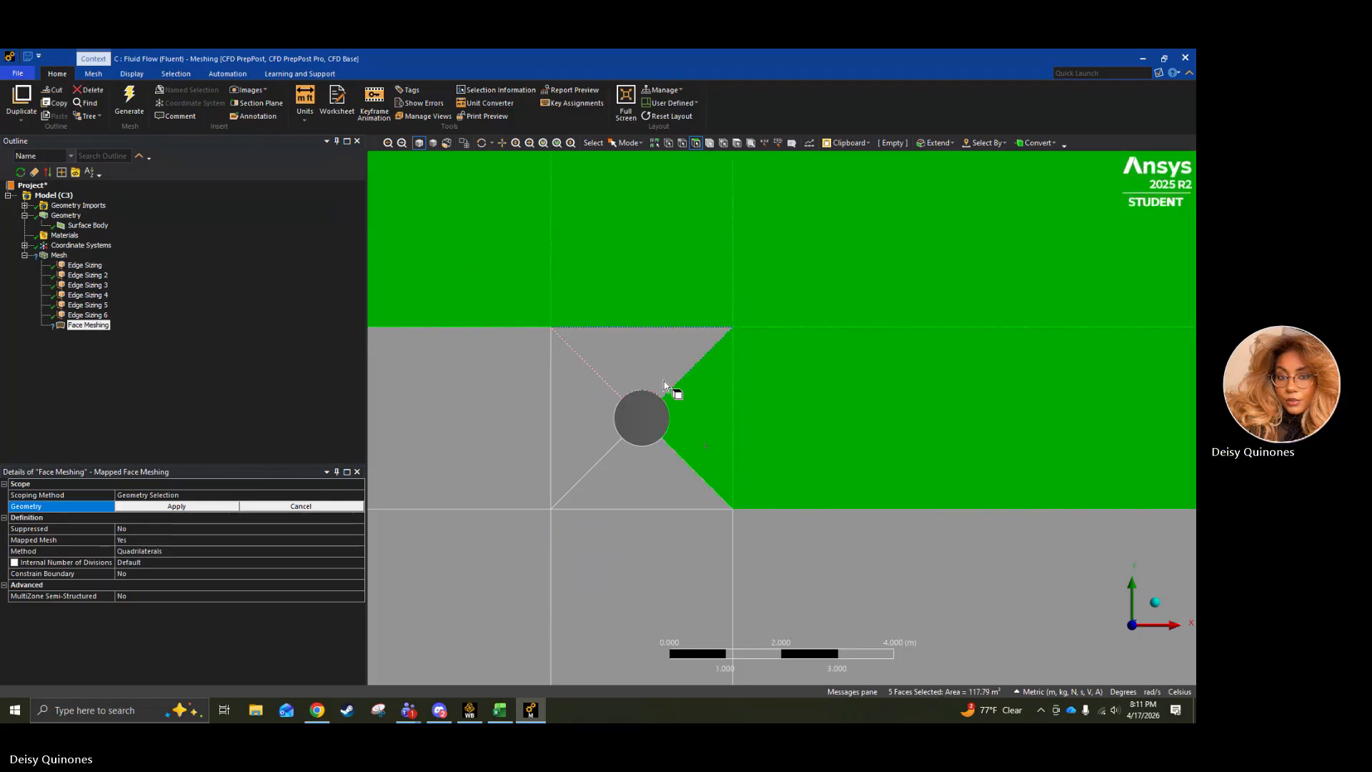
pyautogui.keyDown('ctrl'); pyautogui.click(663, 380); pyautogui.keyUp('ctrl')
pyautogui.keyDown('ctrl'); pyautogui.click(582, 408); pyautogui.keyUp('ctrl')
pyautogui.keyDown('ctrl'); pyautogui.click(601, 493); pyautogui.keyUp('ctrl')
pyautogui.keyDown('ctrl'); pyautogui.click(491, 432); pyautogui.keyUp('ctrl')
pyautogui.keyDown('ctrl'); pyautogui.click(473, 564); pyautogui.keyUp('ctrl')
pyautogui.keyDown('ctrl'); pyautogui.click(683, 579); pyautogui.keyUp('ctrl')
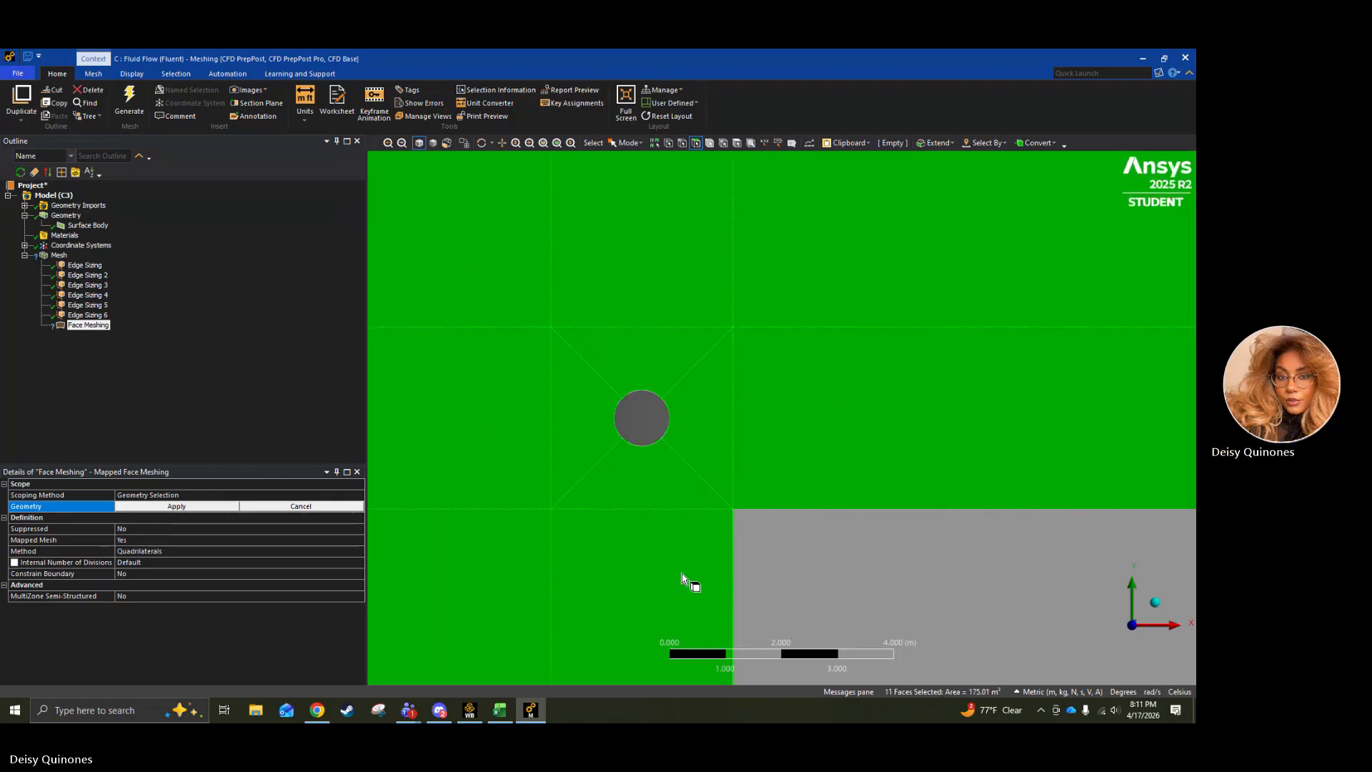
pyautogui.keyDown('ctrl'); pyautogui.click(879, 558); pyautogui.keyUp('ctrl')
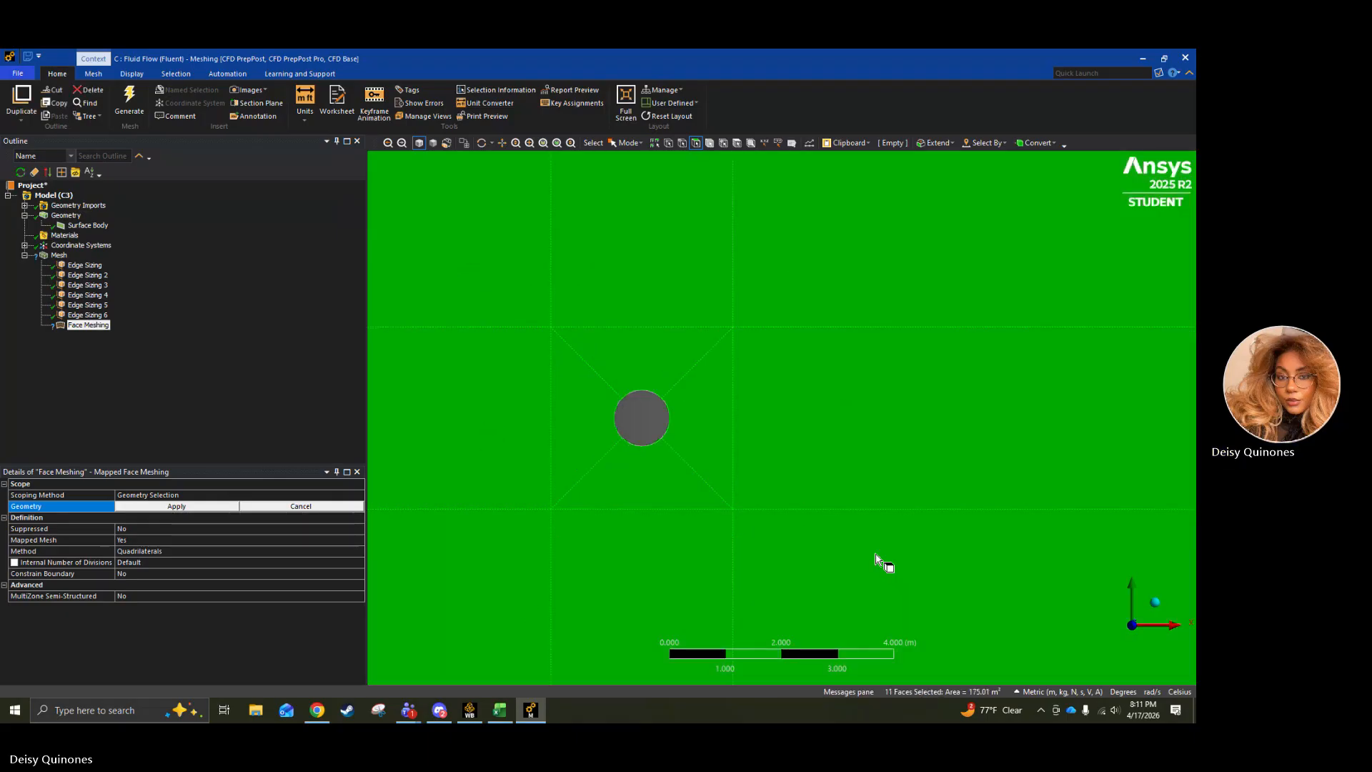
pyautogui.click(183, 508)
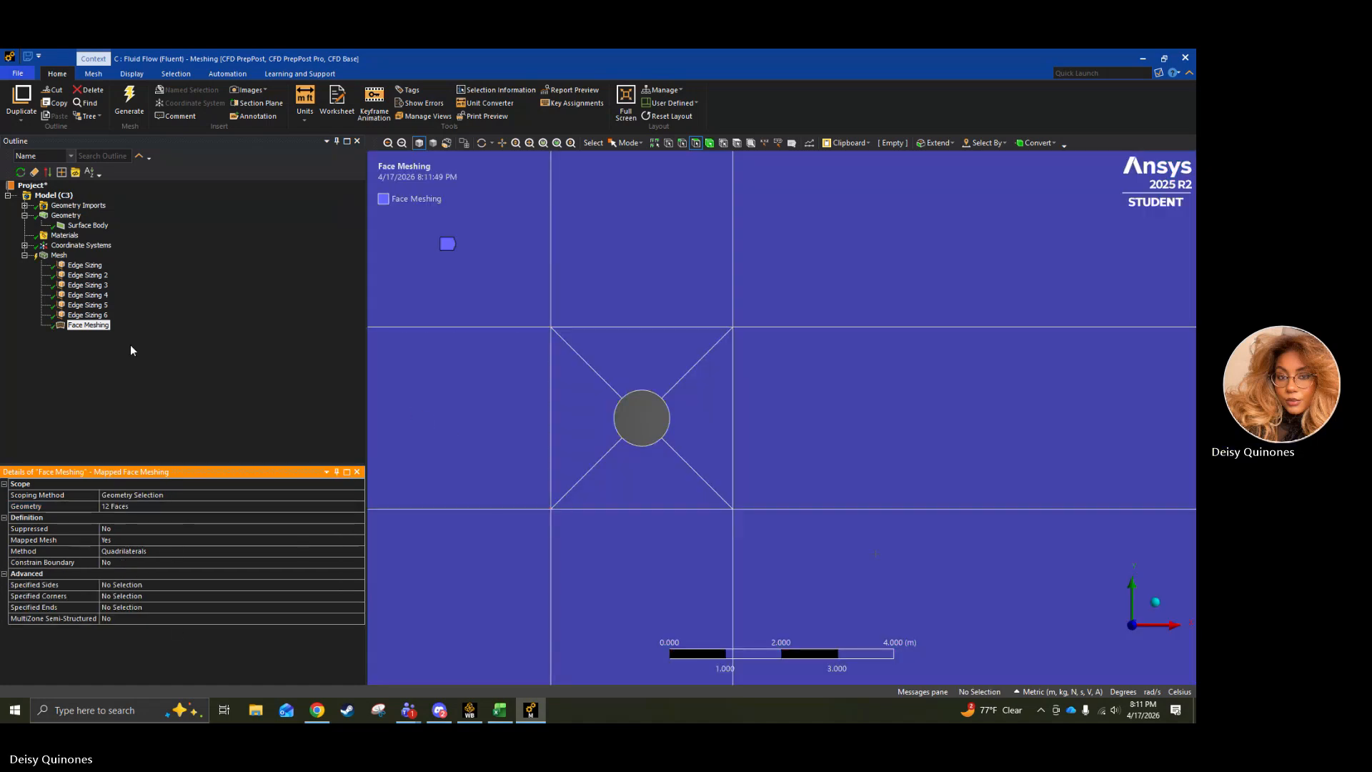
# Generate the mesh with the defined edge sizings and face meshing.
pyautogui.click(152, 391)
pyautogui.rightClick(62, 258)
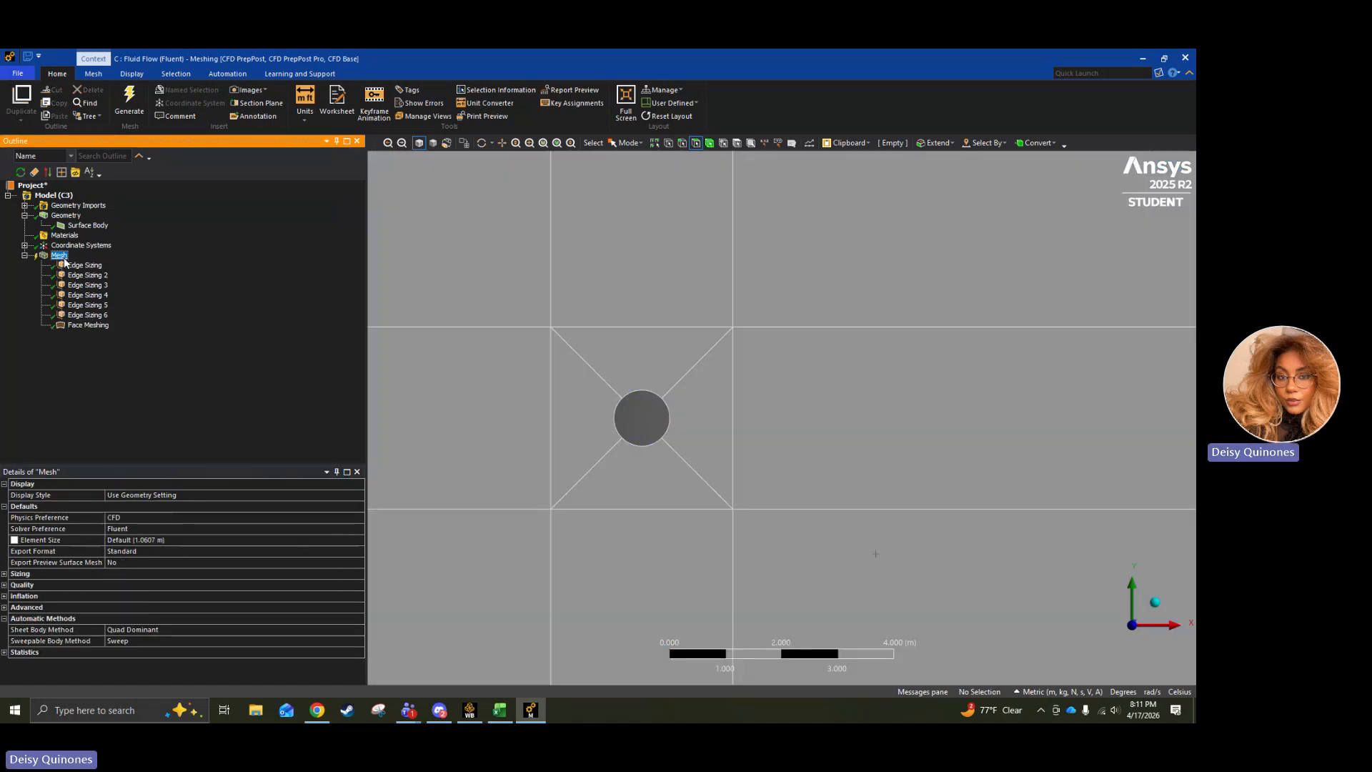
pyautogui.click(120, 296)
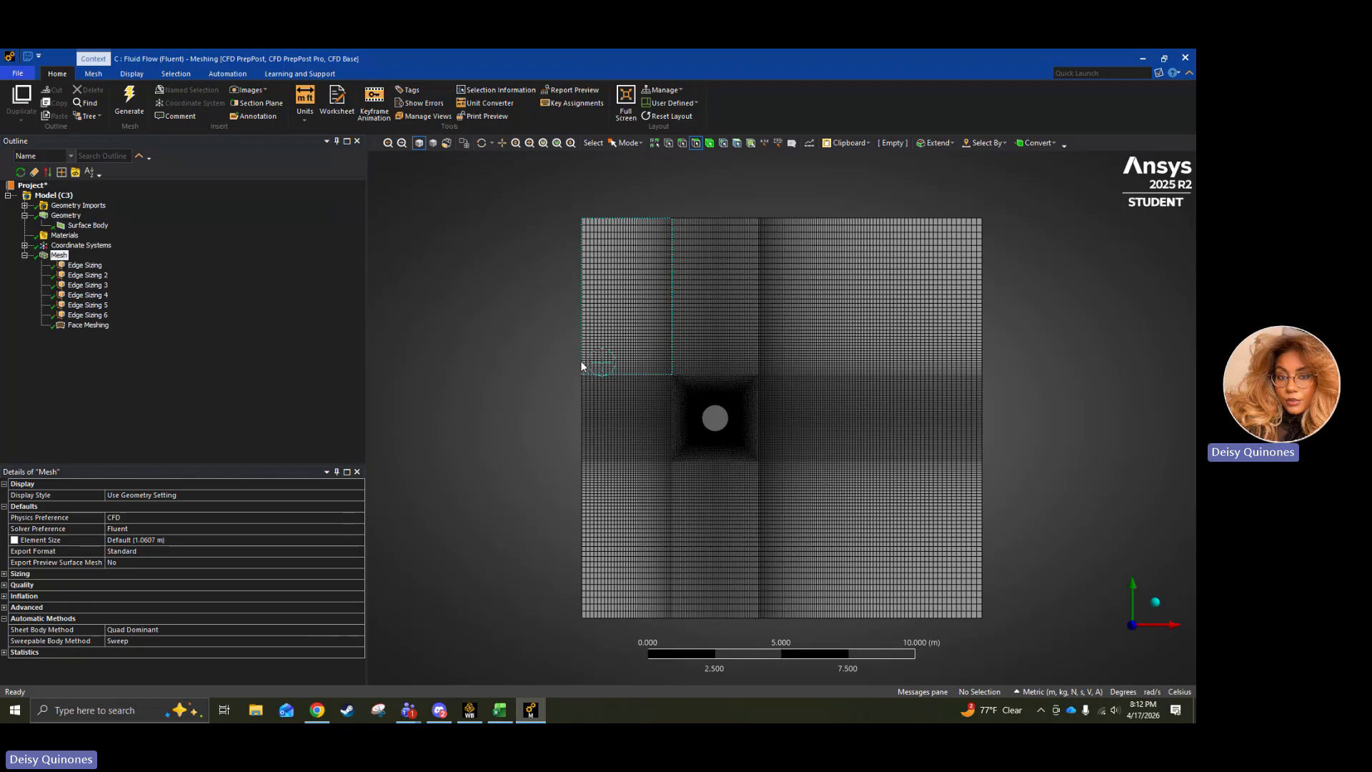
# Create a named selection called Inlet from the three edges of the domain's left boundary.
pyautogui.click(683, 144)
pyautogui.click(584, 347)
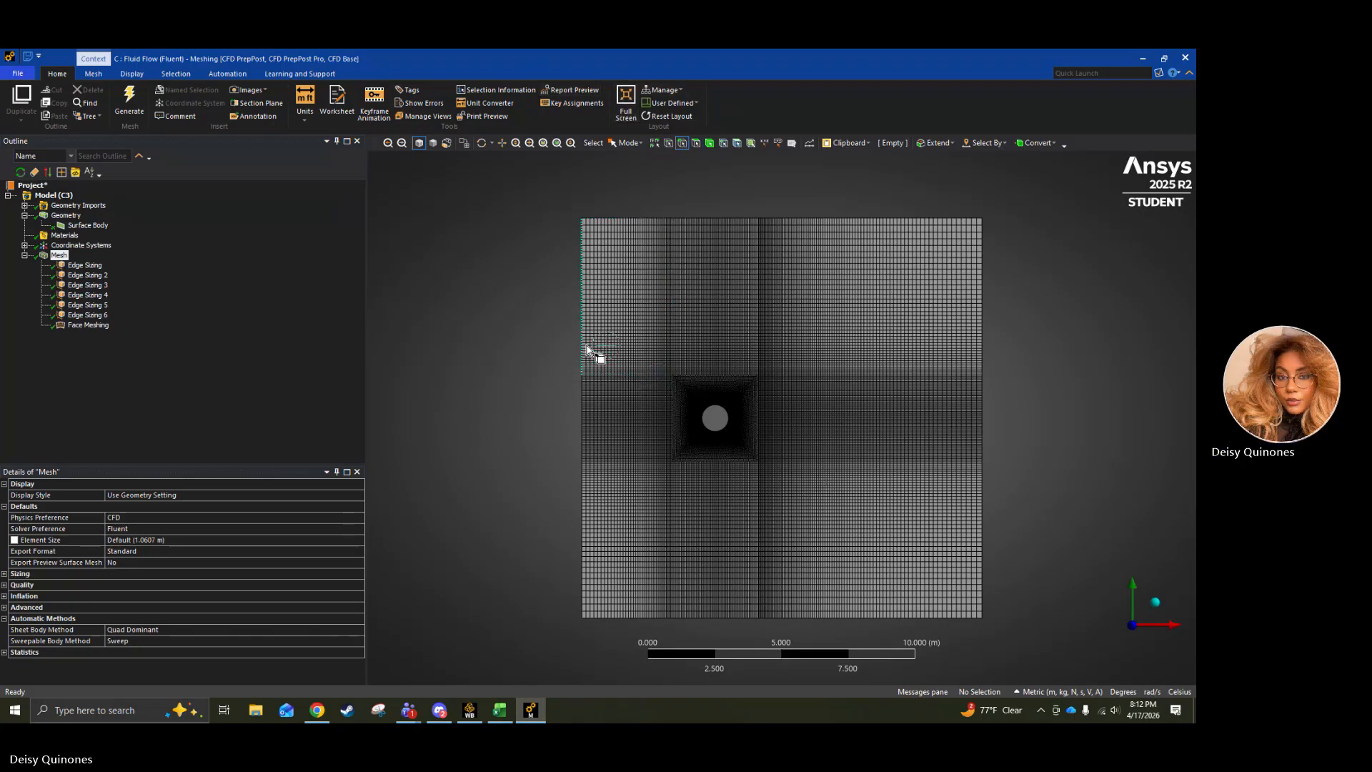
pyautogui.keyDown('ctrl'); pyautogui.click(585, 456); pyautogui.keyUp('ctrl')
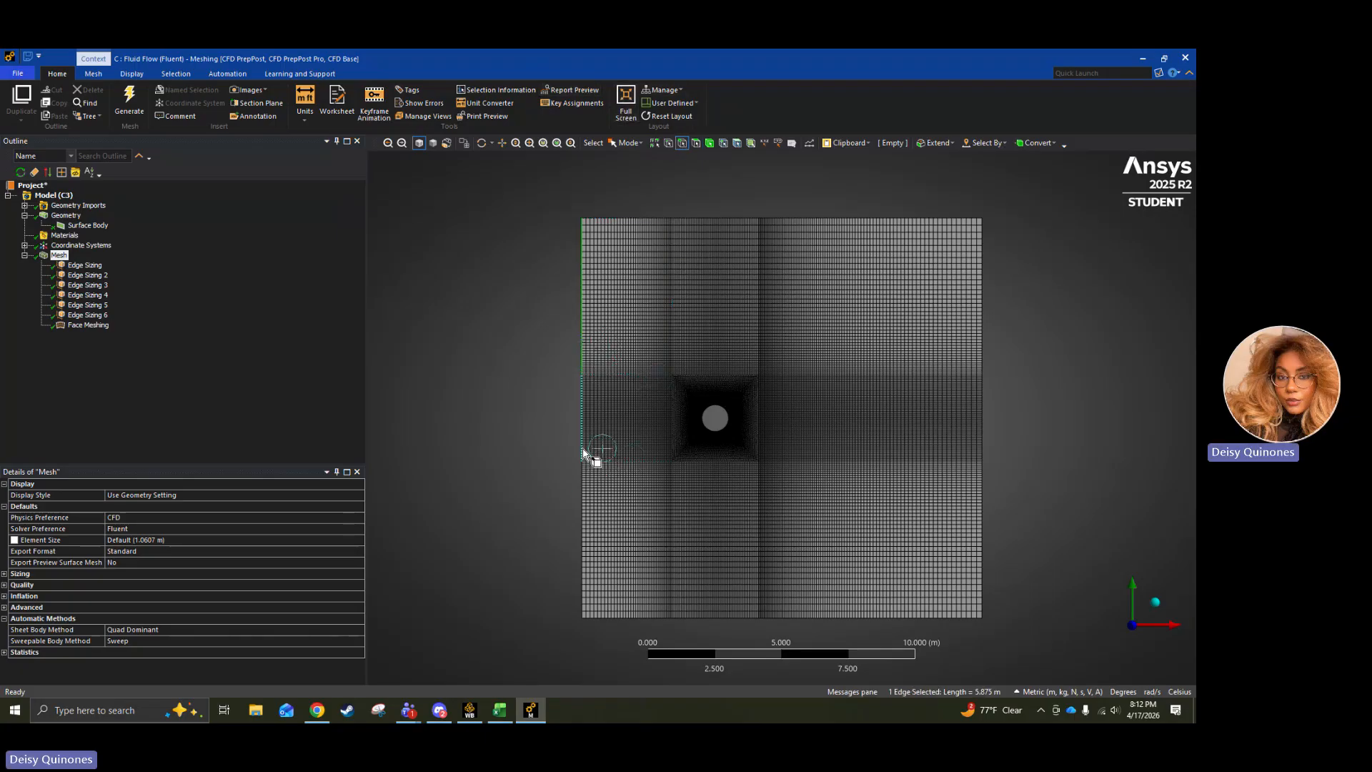
pyautogui.keyDown('ctrl'); pyautogui.click(585, 504); pyautogui.keyUp('ctrl')
pyautogui.rightClick(512, 483)
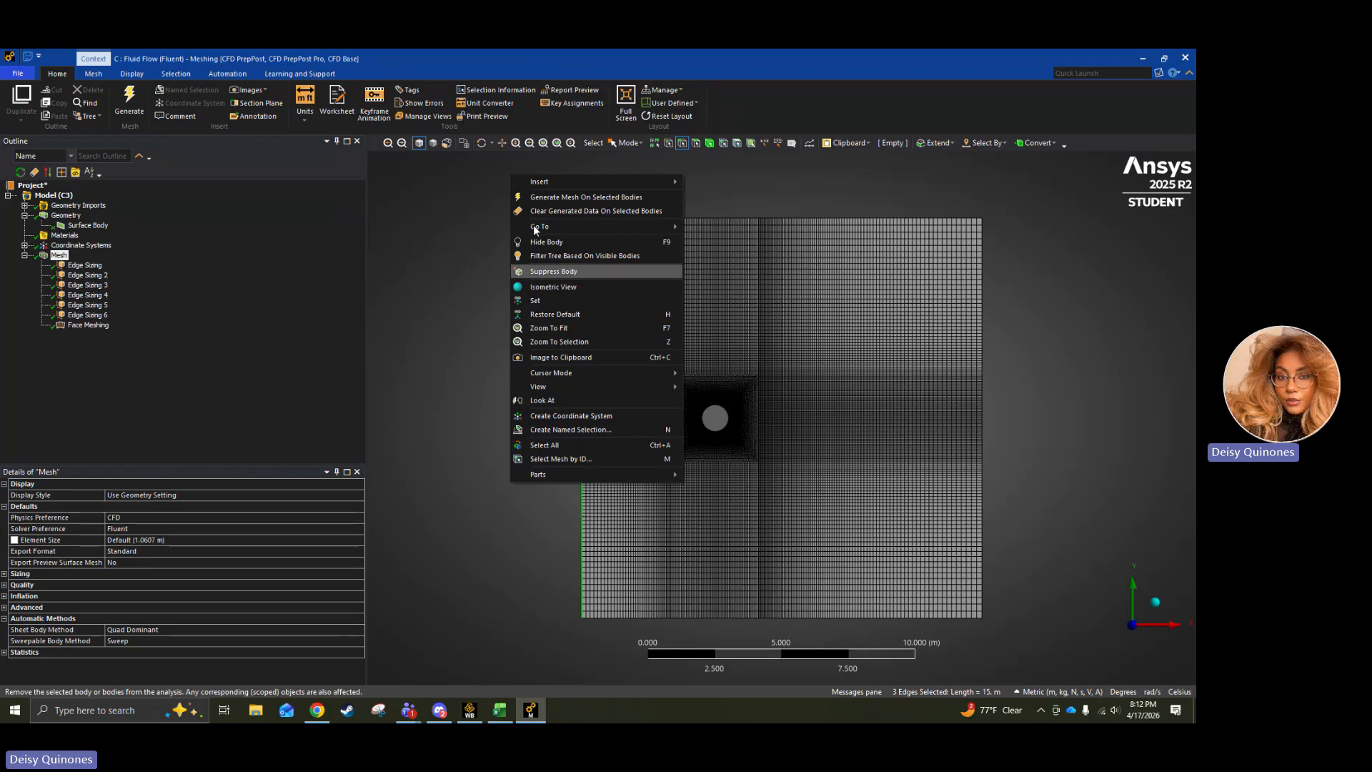
pyautogui.click(566, 428)
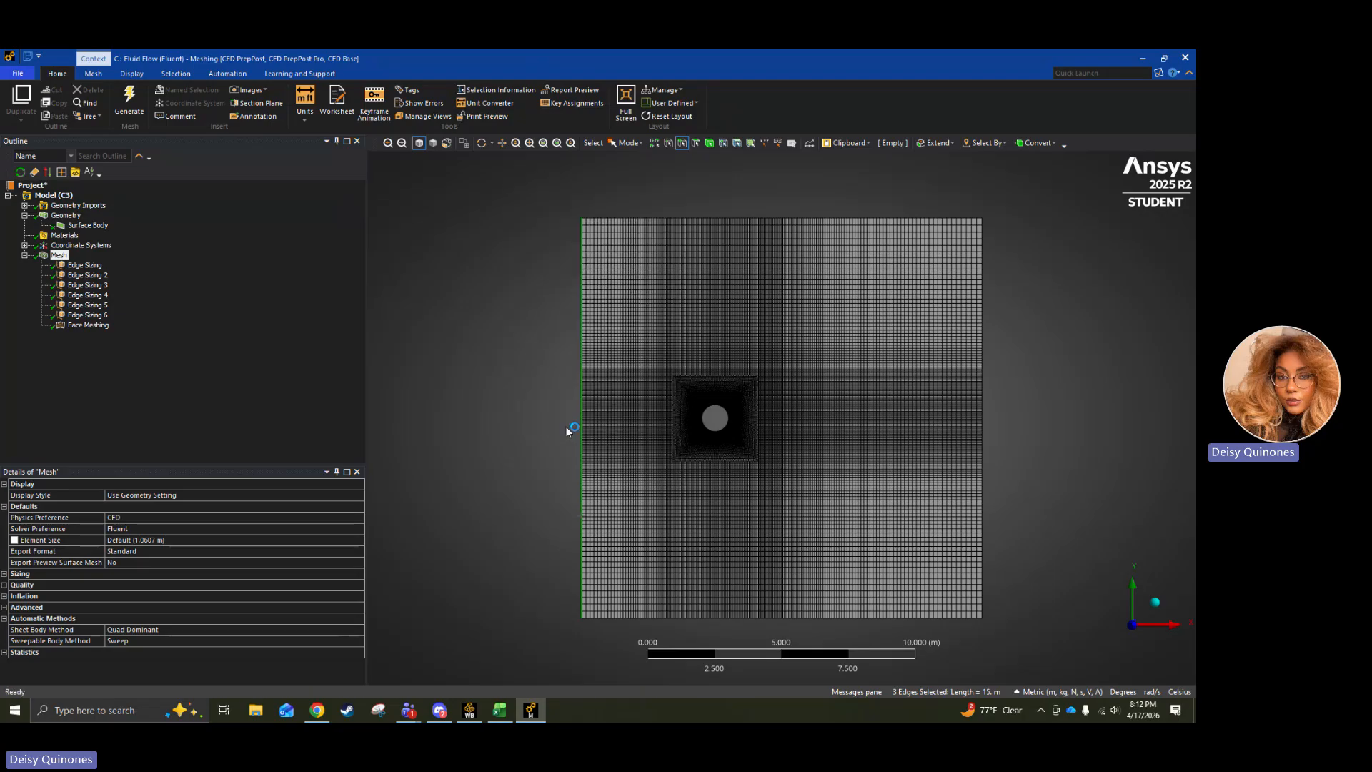
pyautogui.write('Inley')
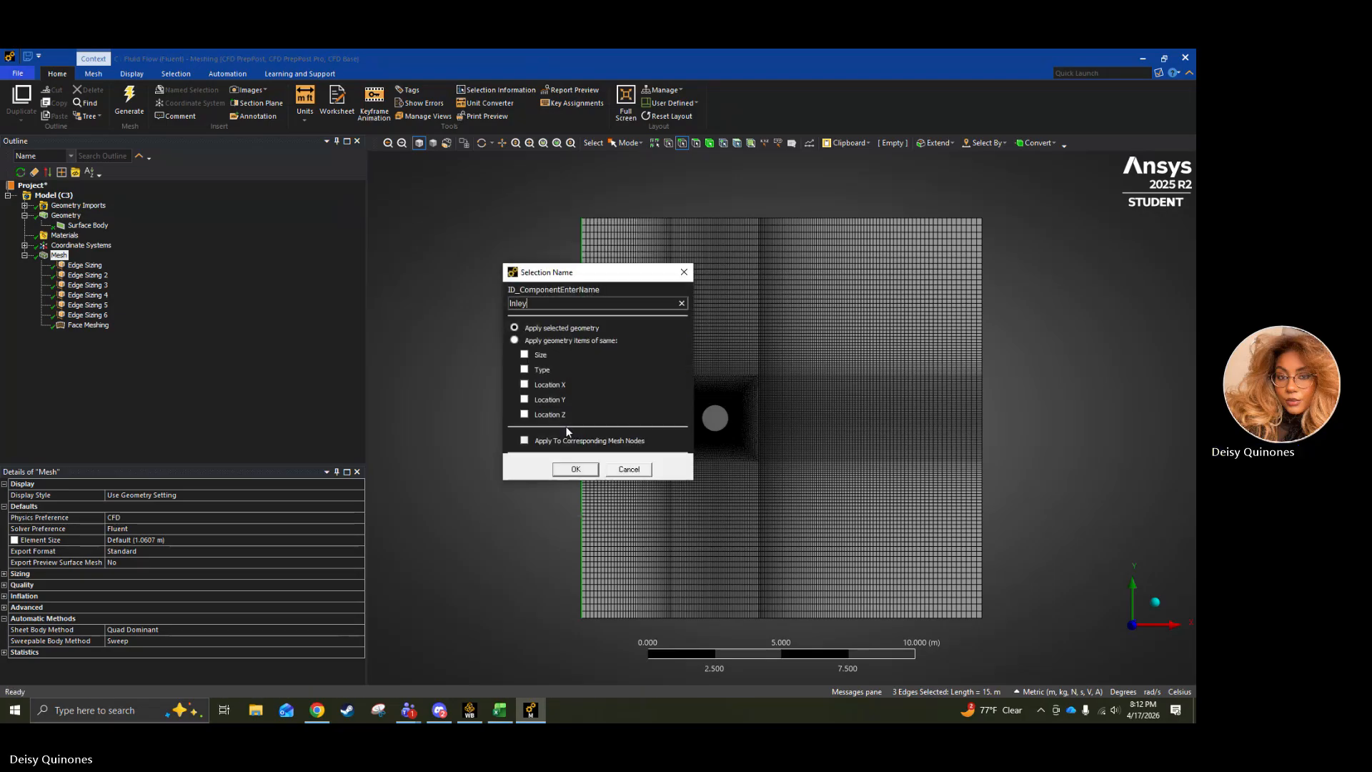
pyautogui.press('BackSpace')
pyautogui.write('t')
pyautogui.press('Return')
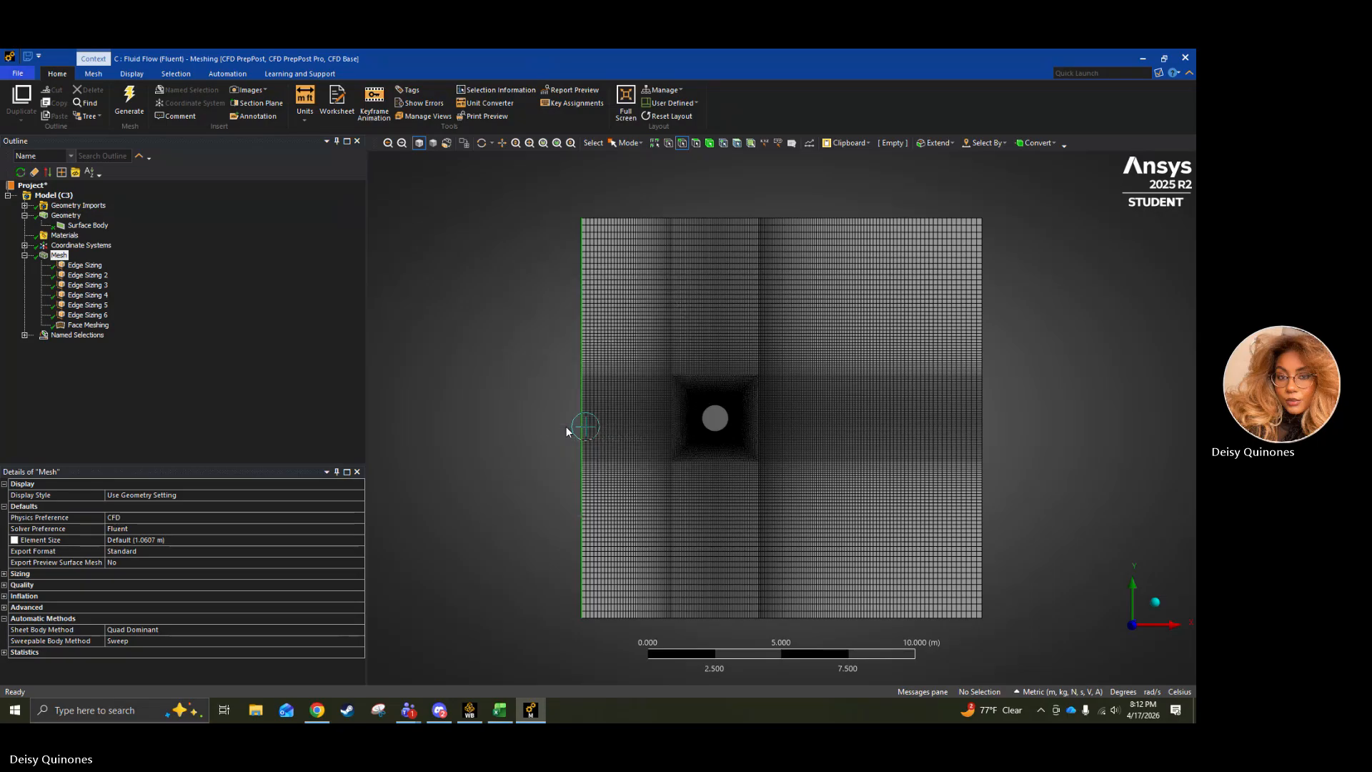
# Create a named selection called inlet from the three edges of the domain's right boundary.
pyautogui.click(997, 273)
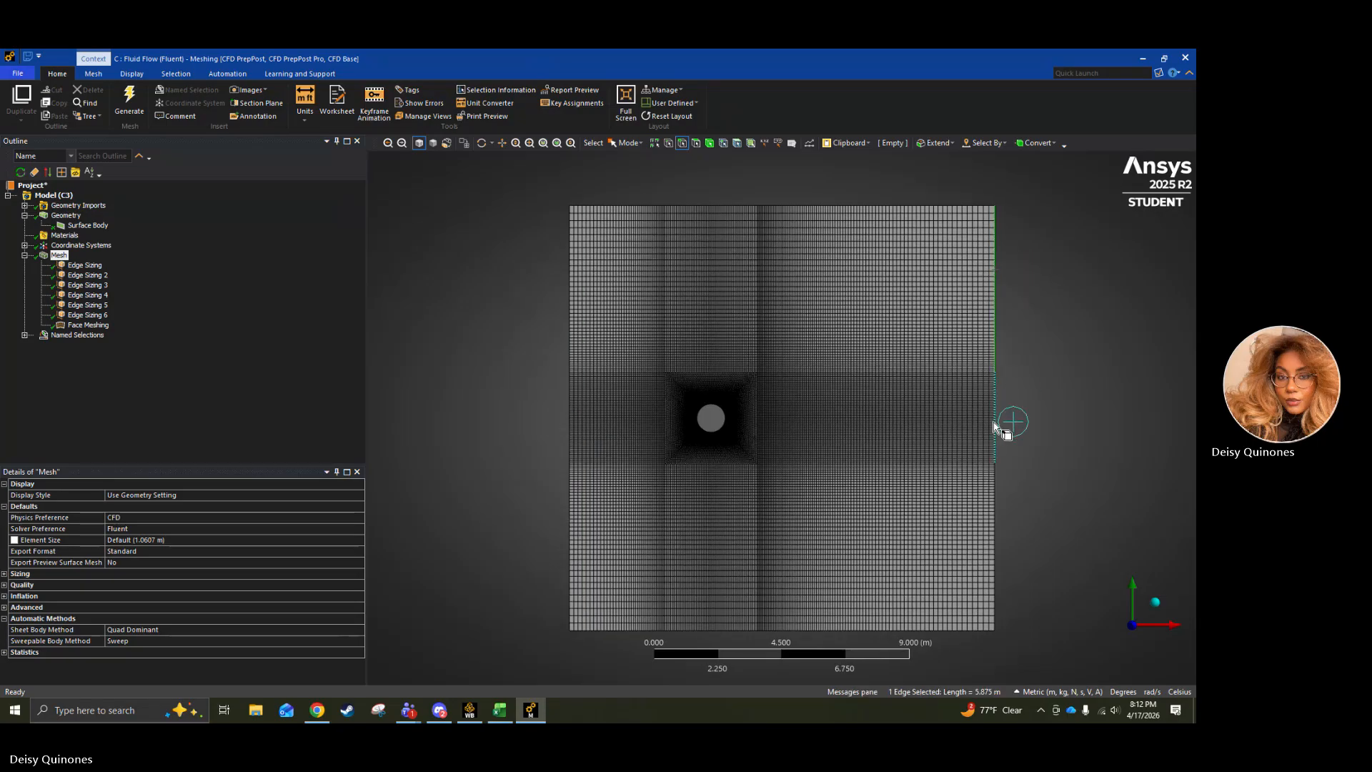
pyautogui.keyDown('ctrl'); pyautogui.click(995, 426); pyautogui.keyUp('ctrl')
pyautogui.keyDown('ctrl'); pyautogui.click(995, 509); pyautogui.keyUp('ctrl')
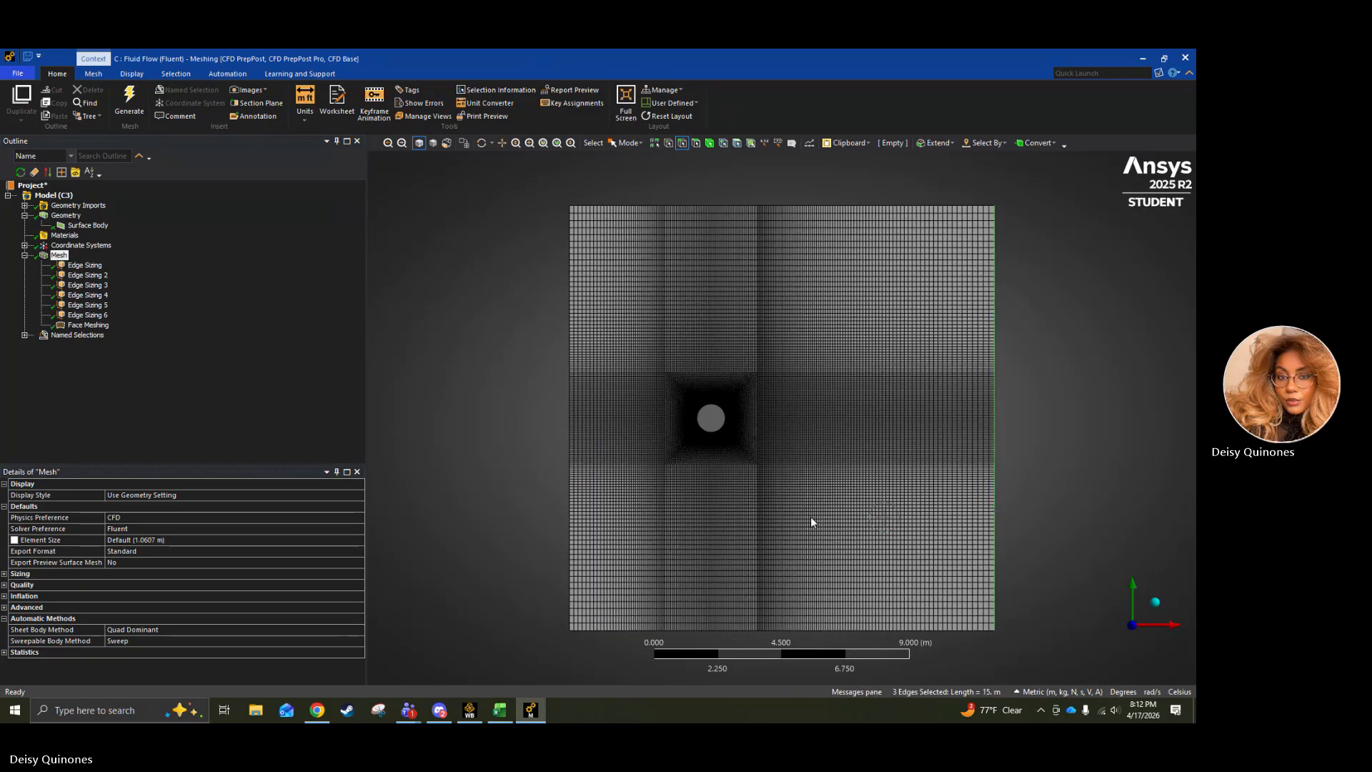
pyautogui.rightClick(537, 476)
pyautogui.moveTo(589, 178)
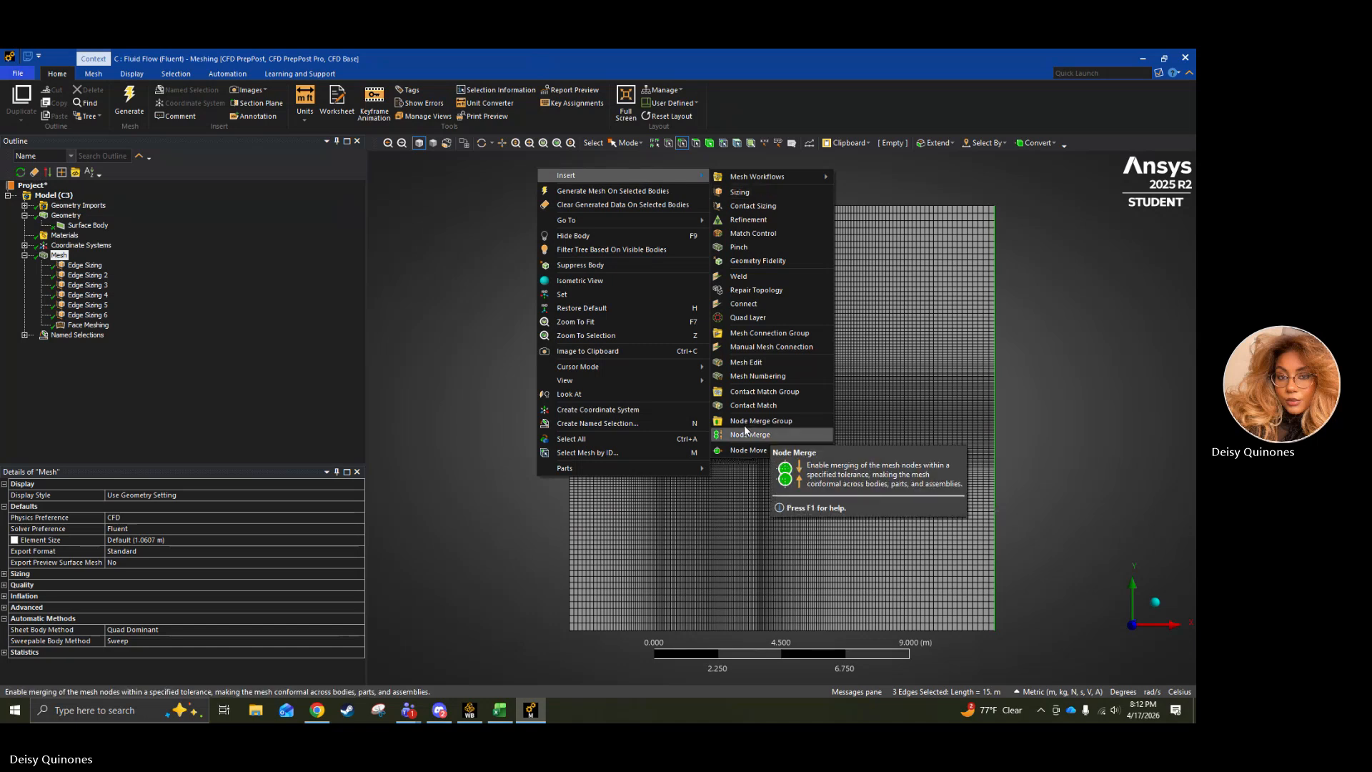
pyautogui.click(581, 422)
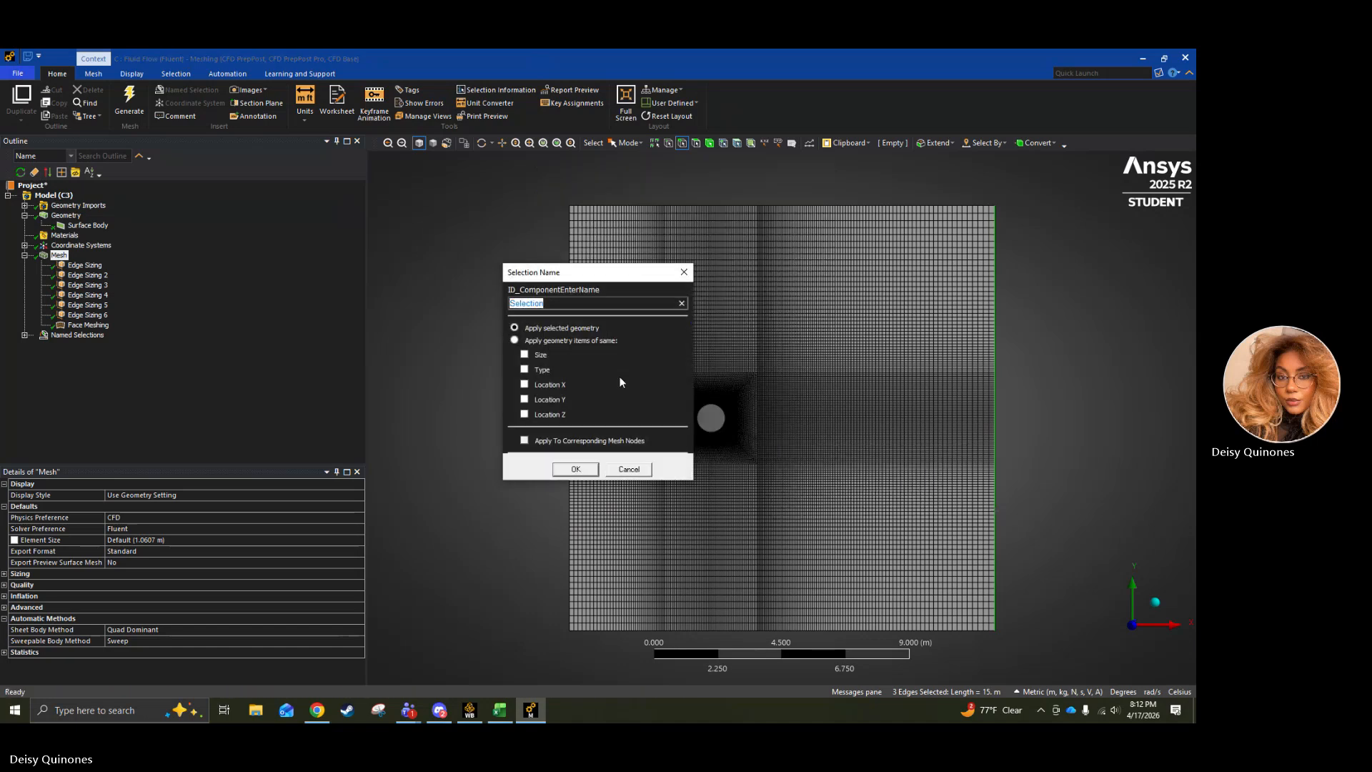
pyautogui.write('inlet')
pyautogui.press('Return')
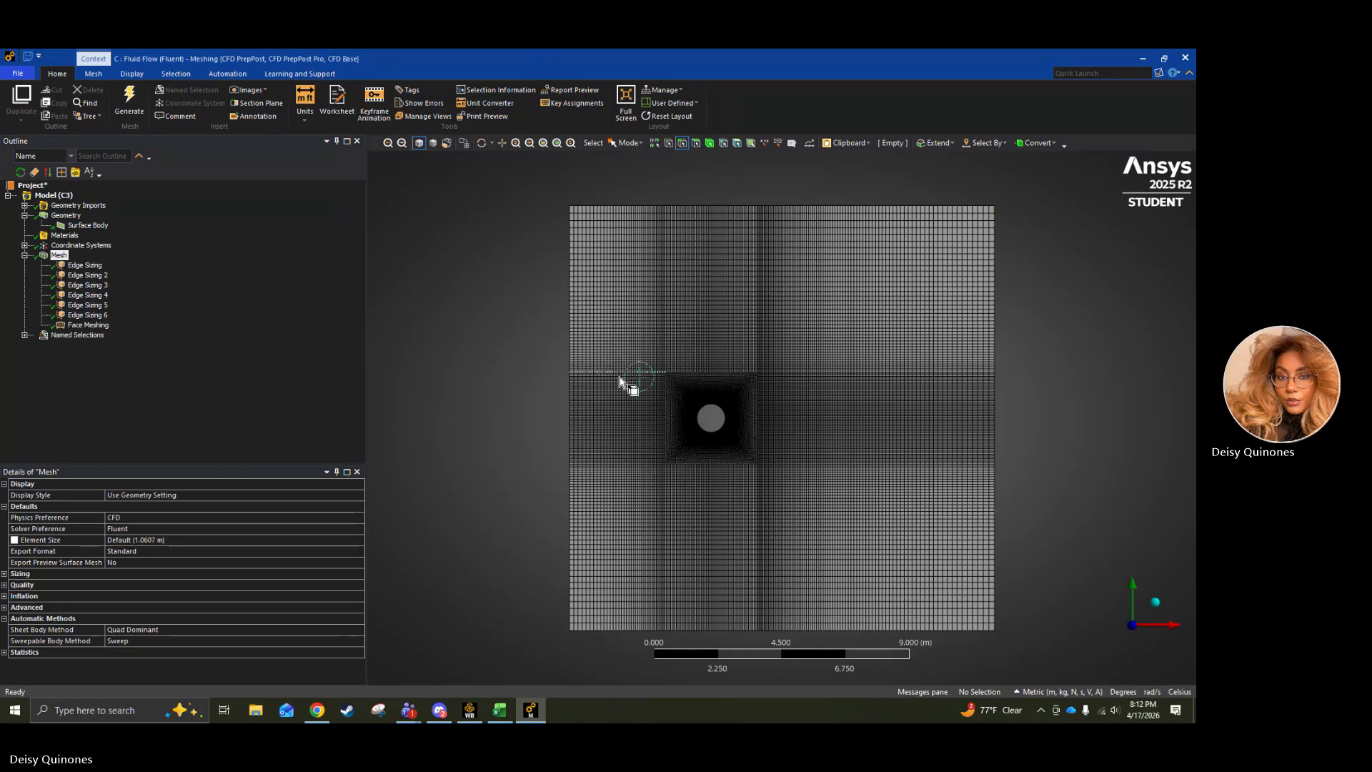
# Create a named selection called Upper Wall from the three edges of the domain's top boundary.
pyautogui.click(647, 205)
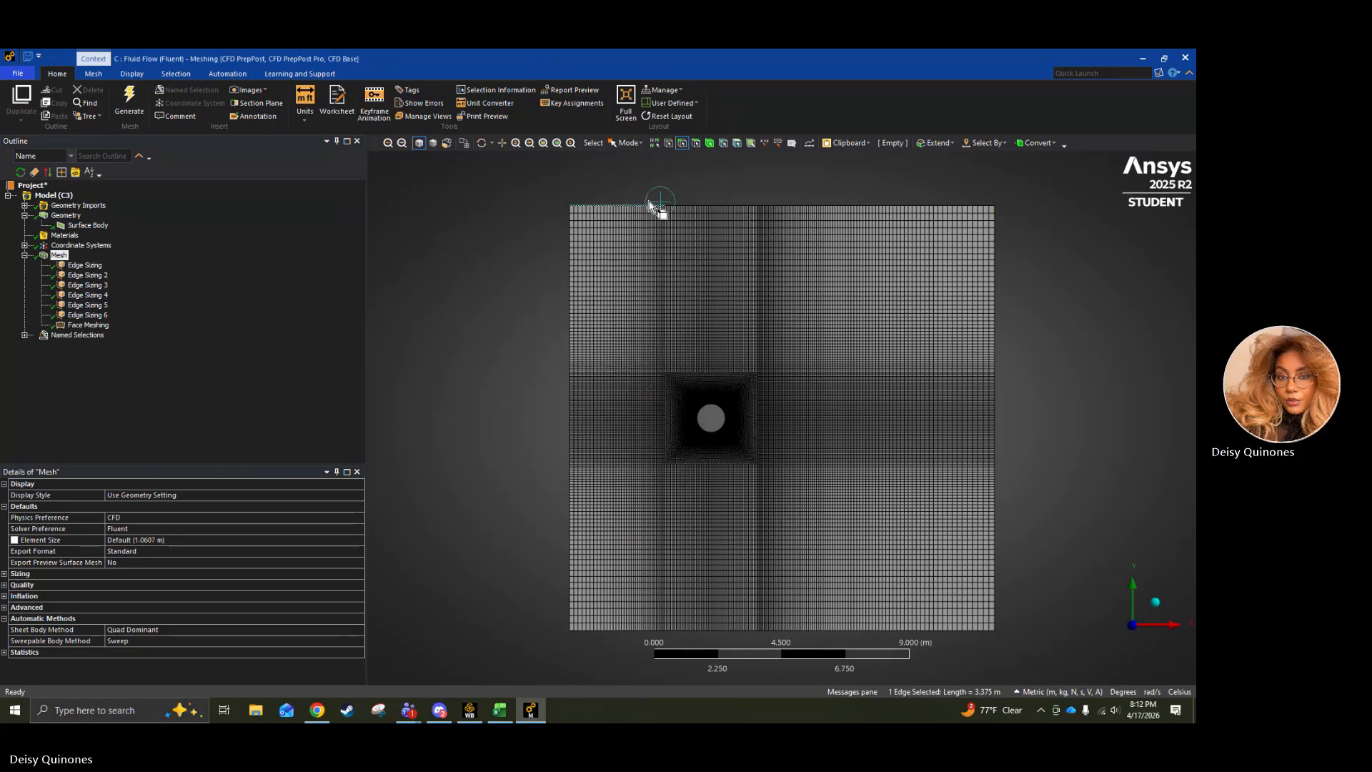
pyautogui.keyDown('ctrl'); pyautogui.click(683, 208); pyautogui.keyUp('ctrl')
pyautogui.keyDown('ctrl'); pyautogui.click(800, 208); pyautogui.keyUp('ctrl')
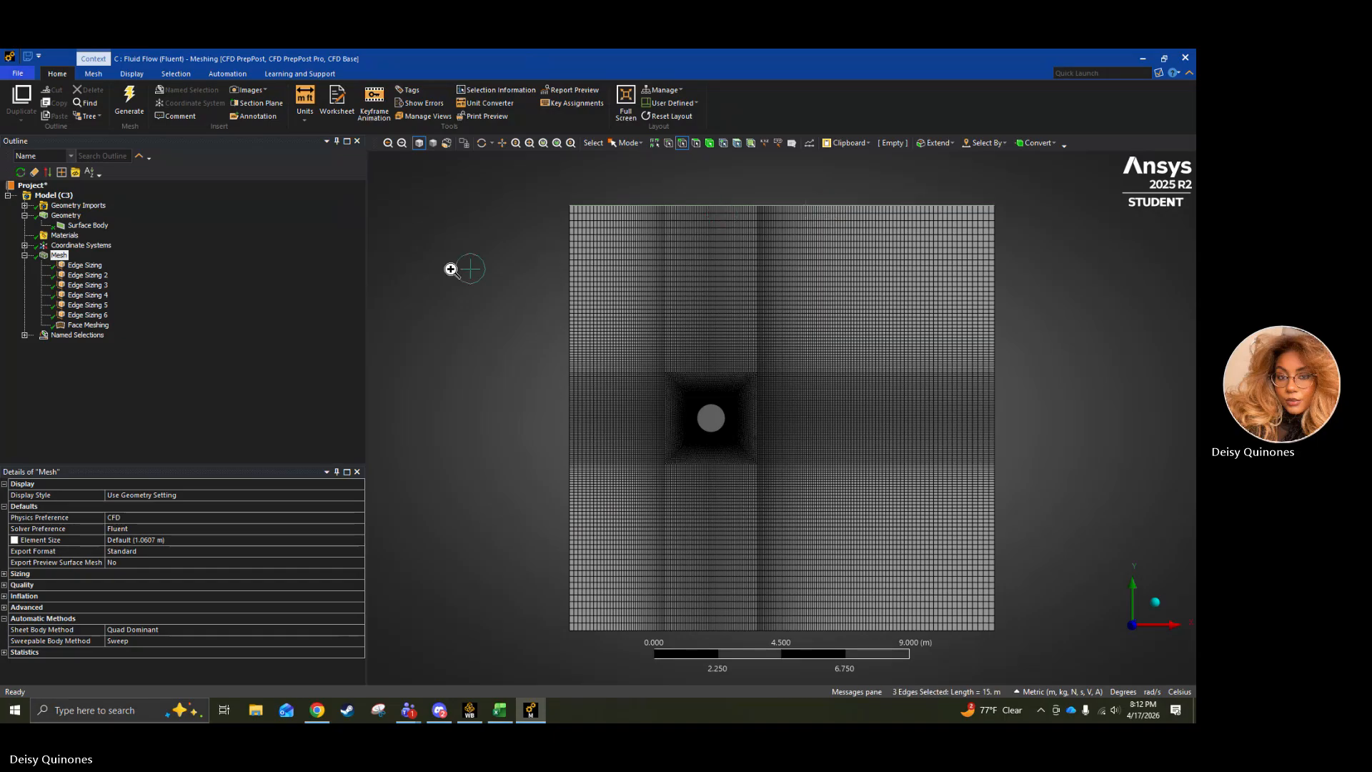
pyautogui.rightClick(452, 270)
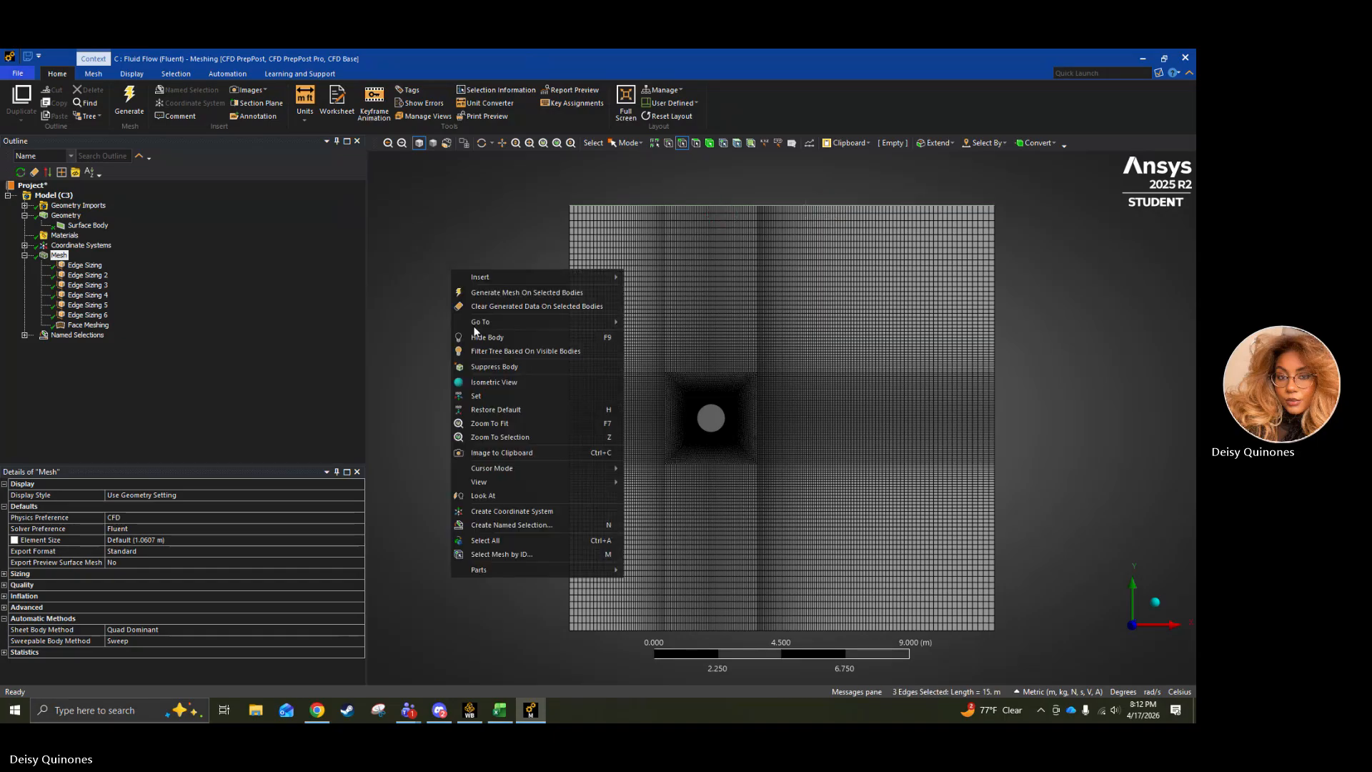
pyautogui.click(492, 521)
pyautogui.write('U')
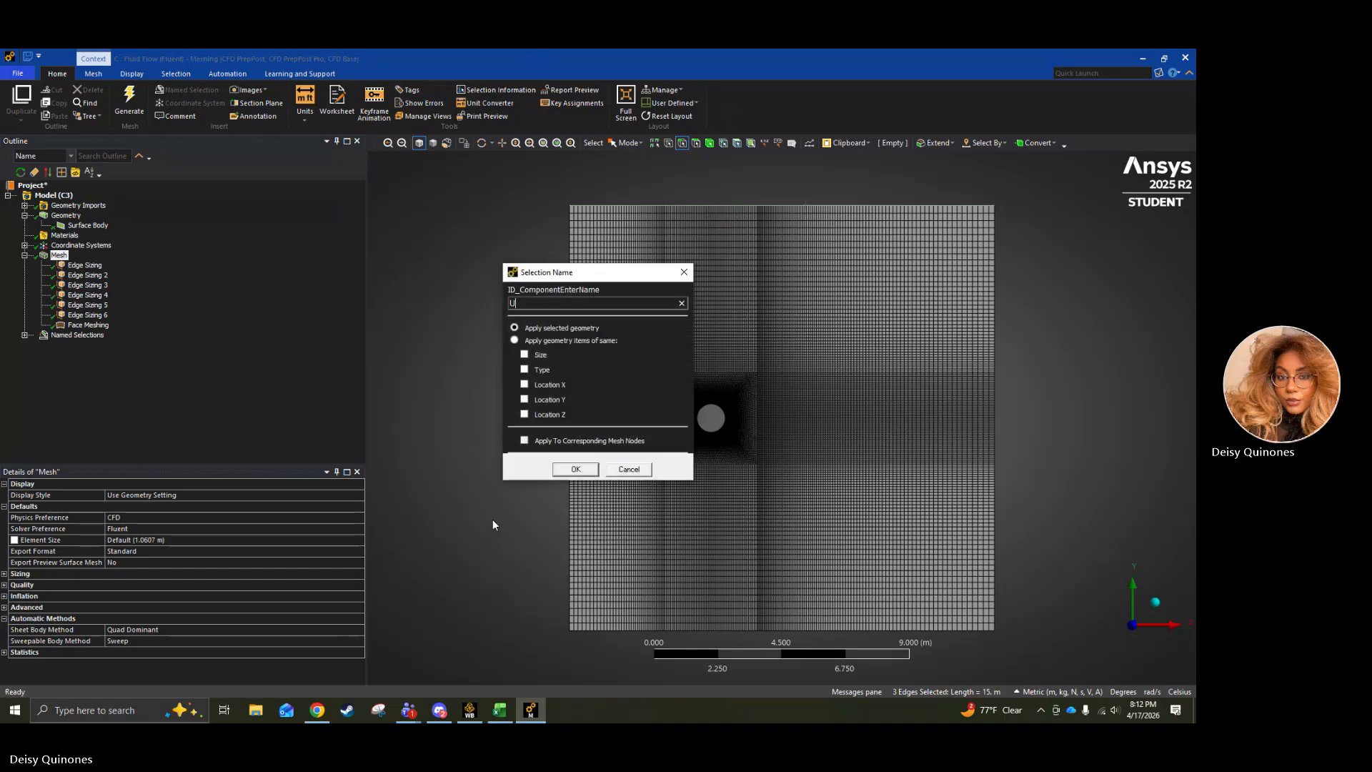
pyautogui.write('pper Wall')
pyautogui.press('Return')
# Create a named selection called Lower Wall from the three edges of the domain's bottom boundary.
pyautogui.click(604, 630)
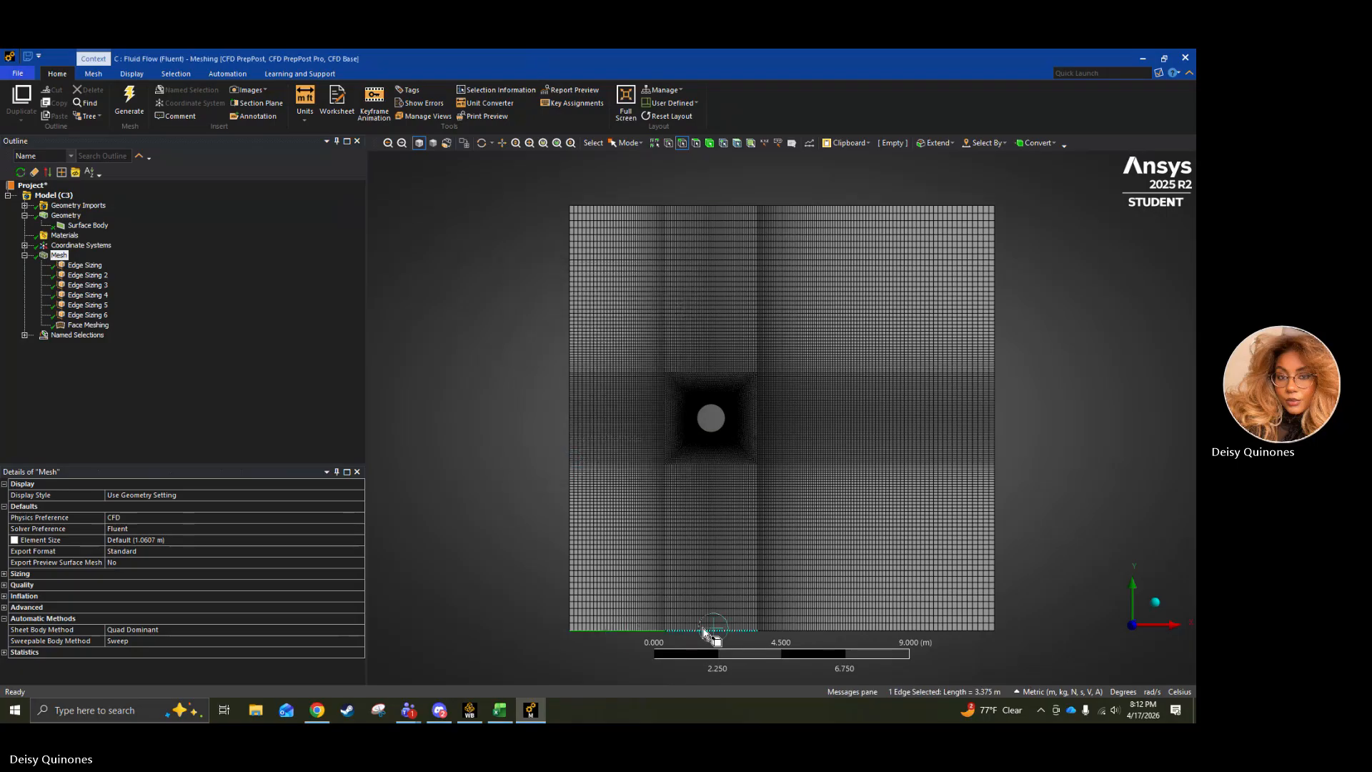
pyautogui.keyDown('ctrl'); pyautogui.click(710, 630); pyautogui.keyUp('ctrl')
pyautogui.keyDown('ctrl'); pyautogui.click(775, 630); pyautogui.keyUp('ctrl')
pyautogui.rightClick(462, 616)
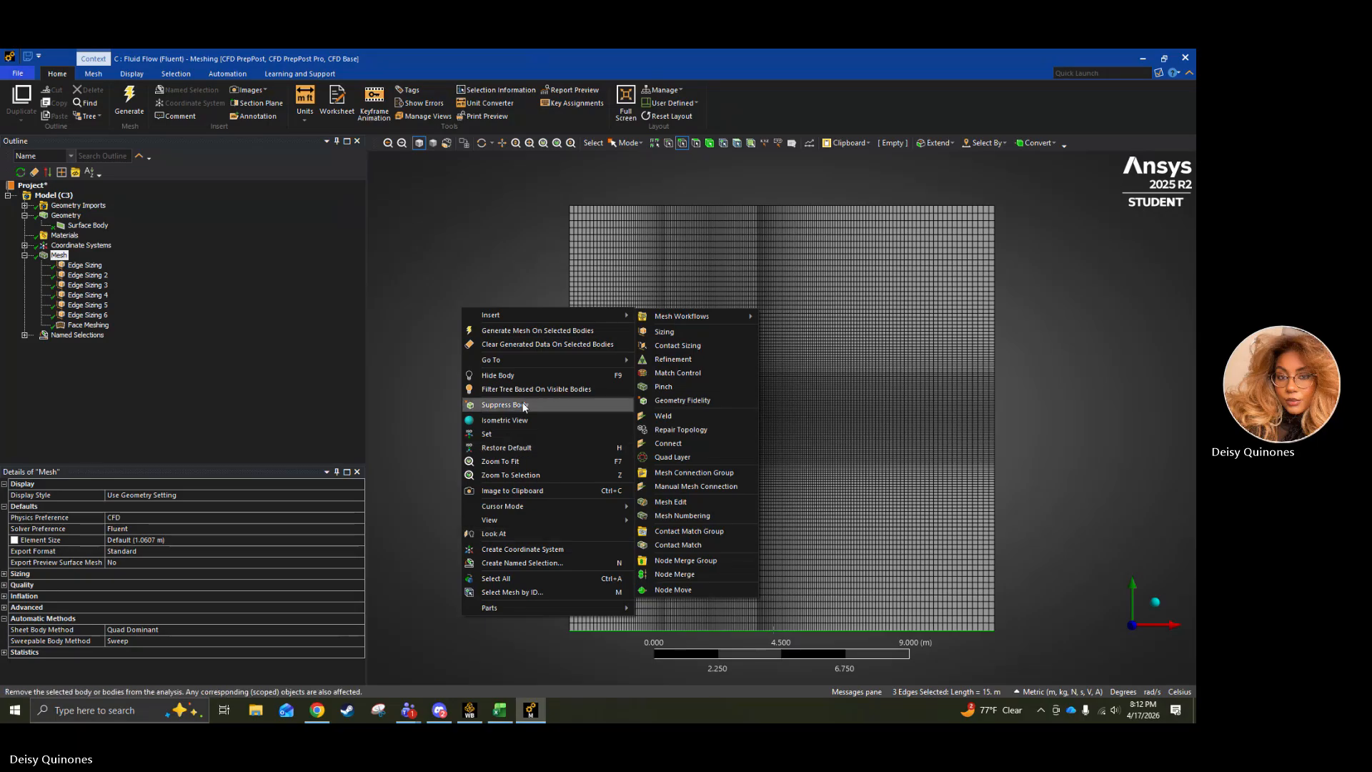
pyautogui.click(511, 564)
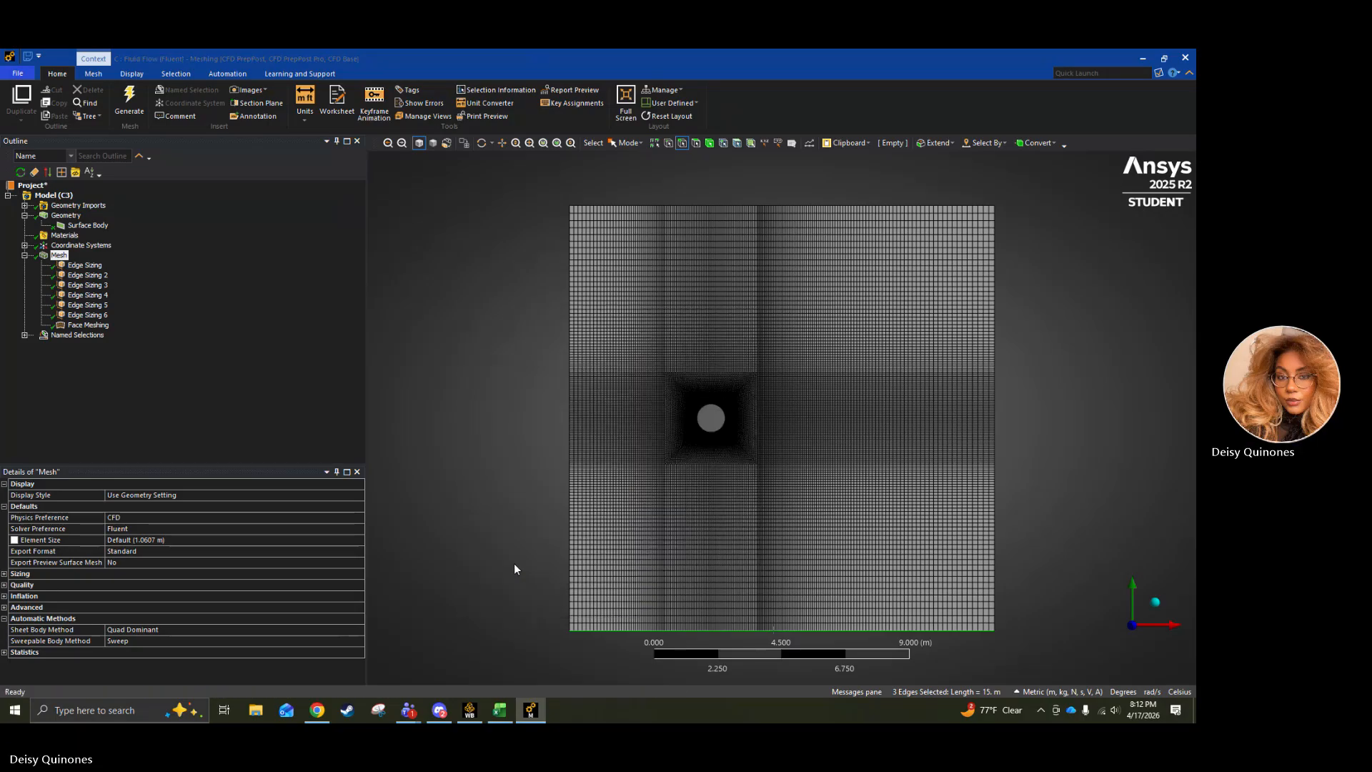
pyautogui.write('Lowe')
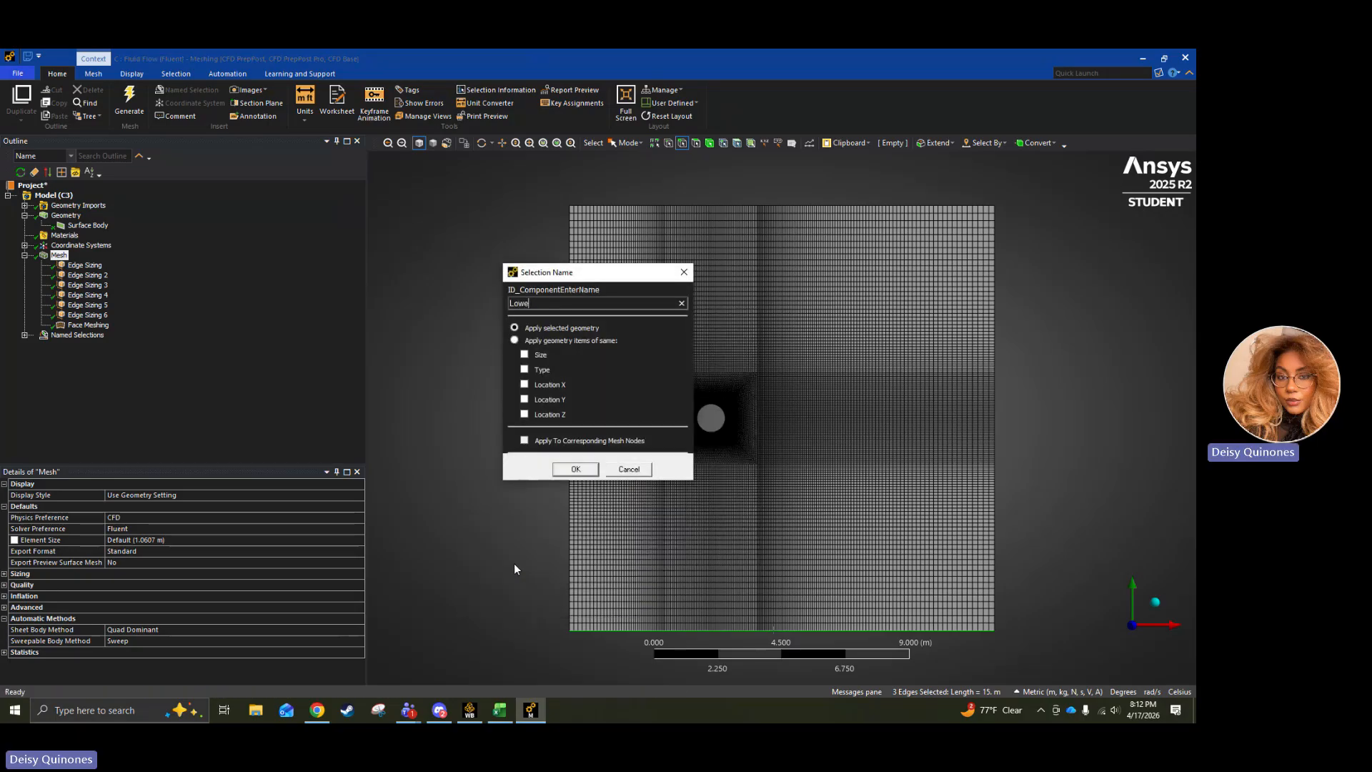
pyautogui.write('r W')
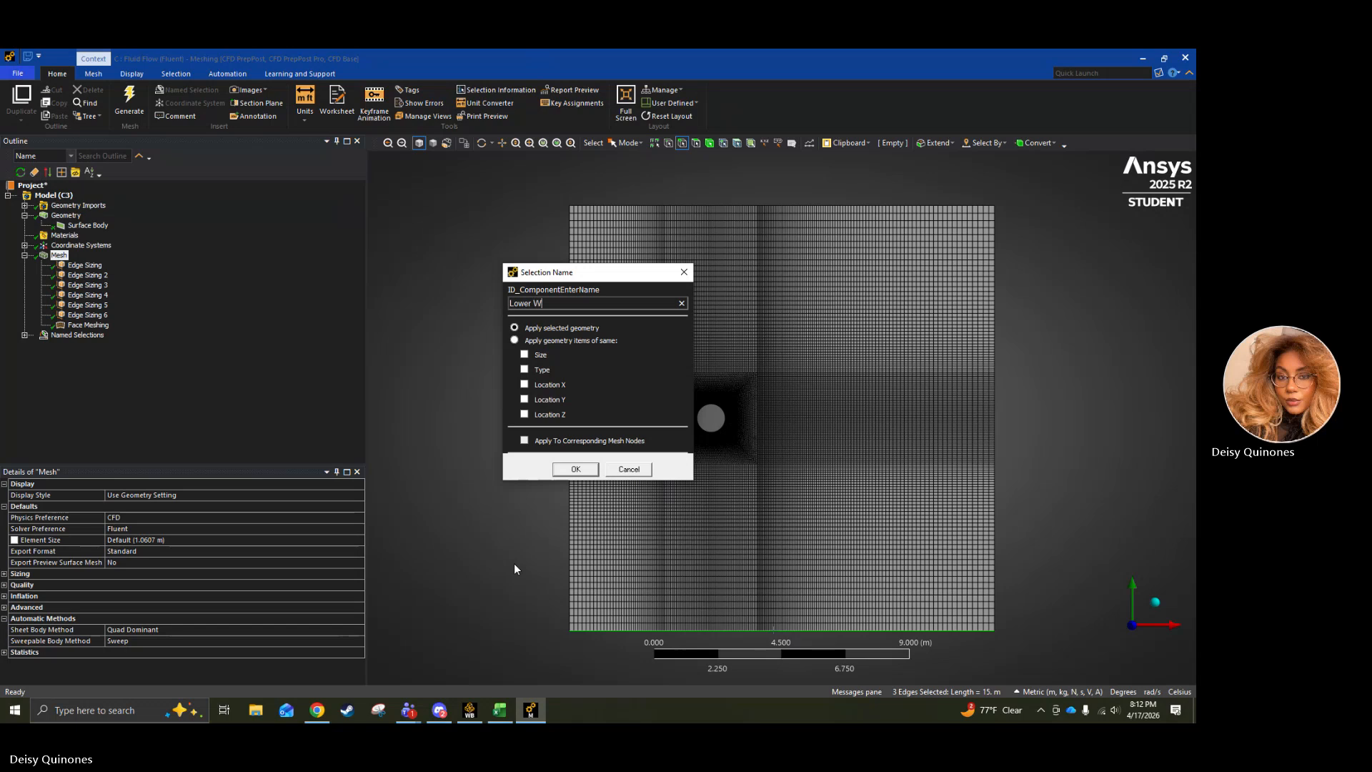
pyautogui.write('all')
pyautogui.press('Return')
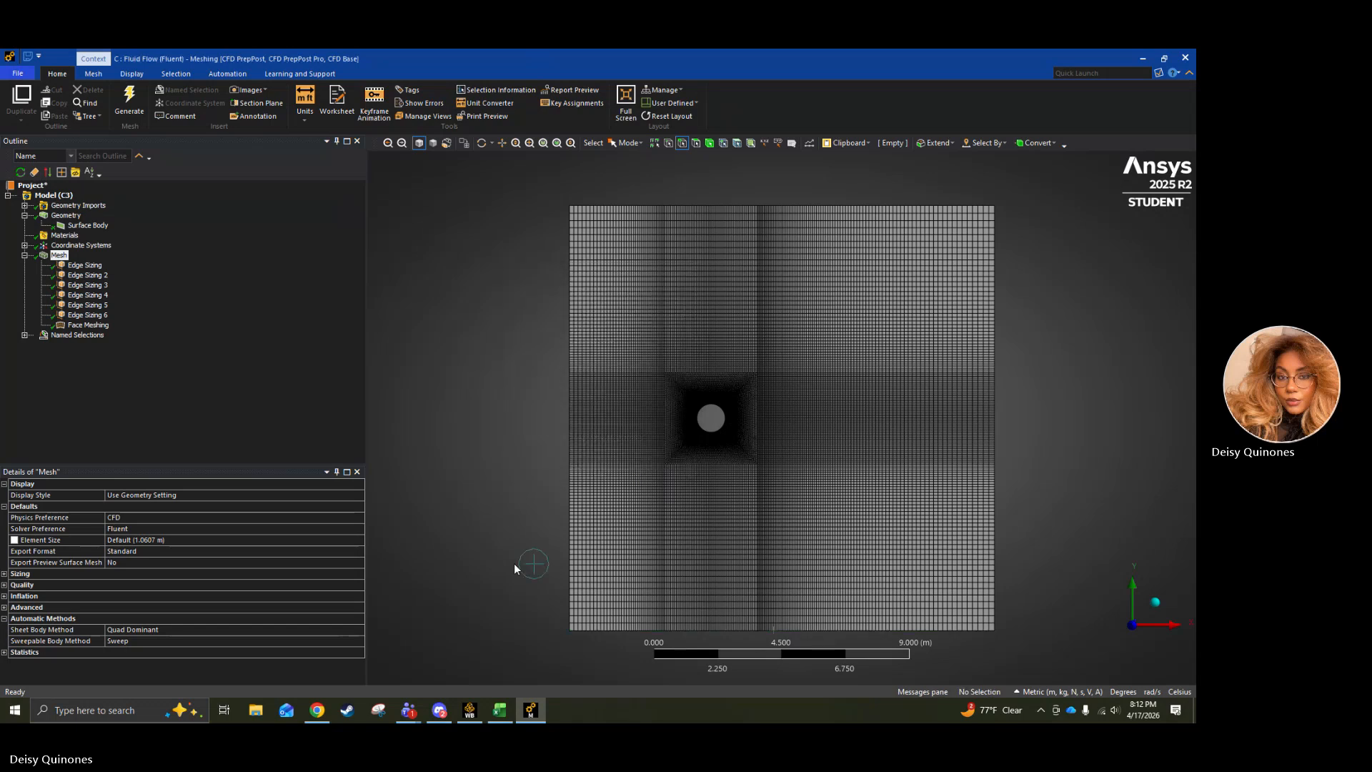
# Rename the misspelled Outler named selection to Outlet.
pyautogui.click(25, 335)
pyautogui.rightClick(75, 356)
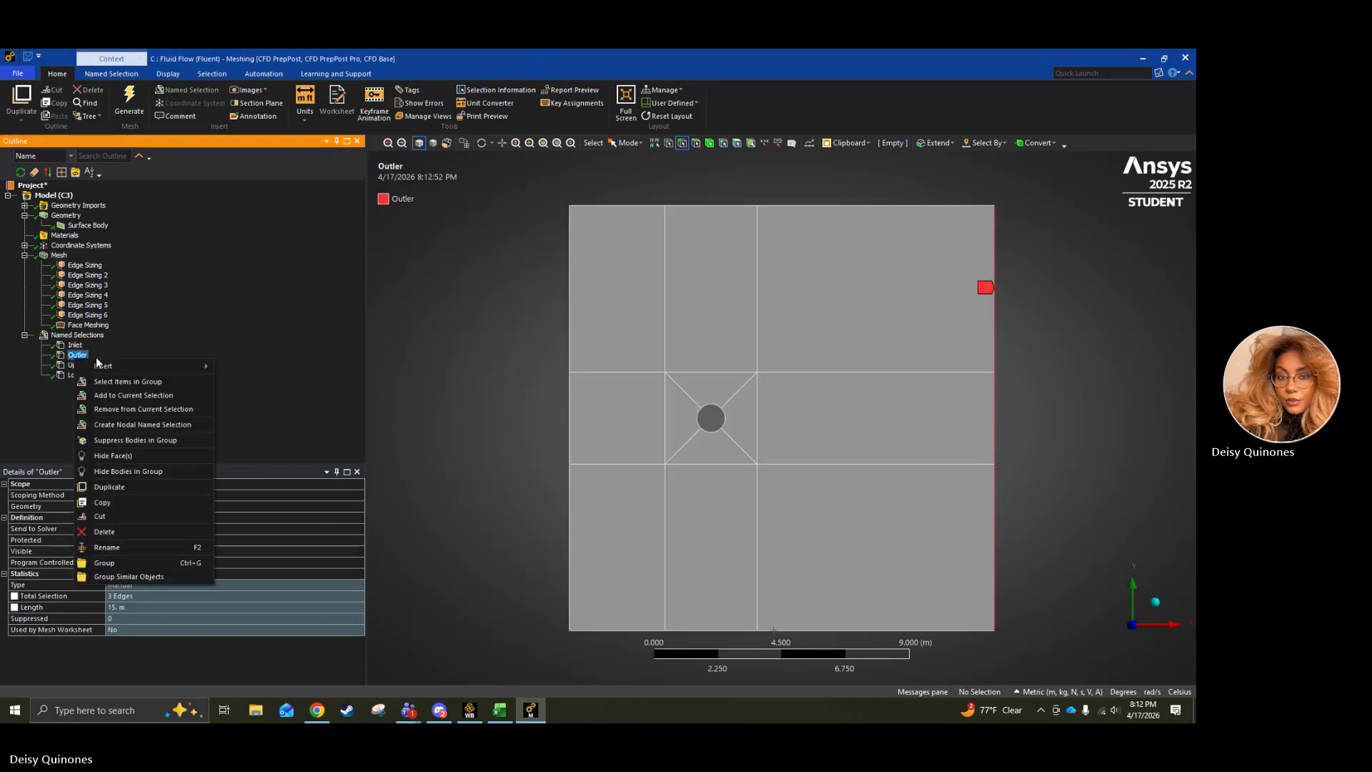
pyautogui.click(123, 543)
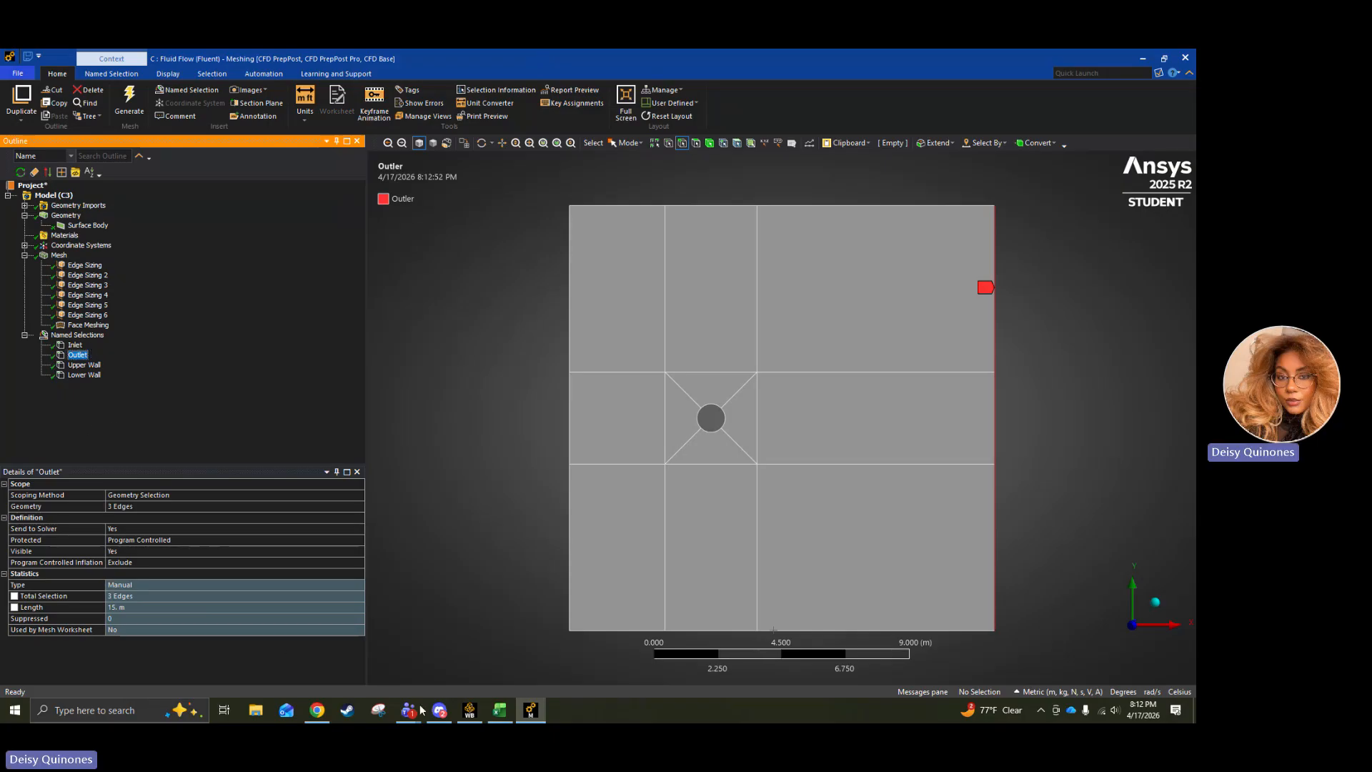
# Switch to Workbench, update the Mesh cell of Fluid Flow system C, and return to the Meshing window.
pyautogui.click(466, 710)
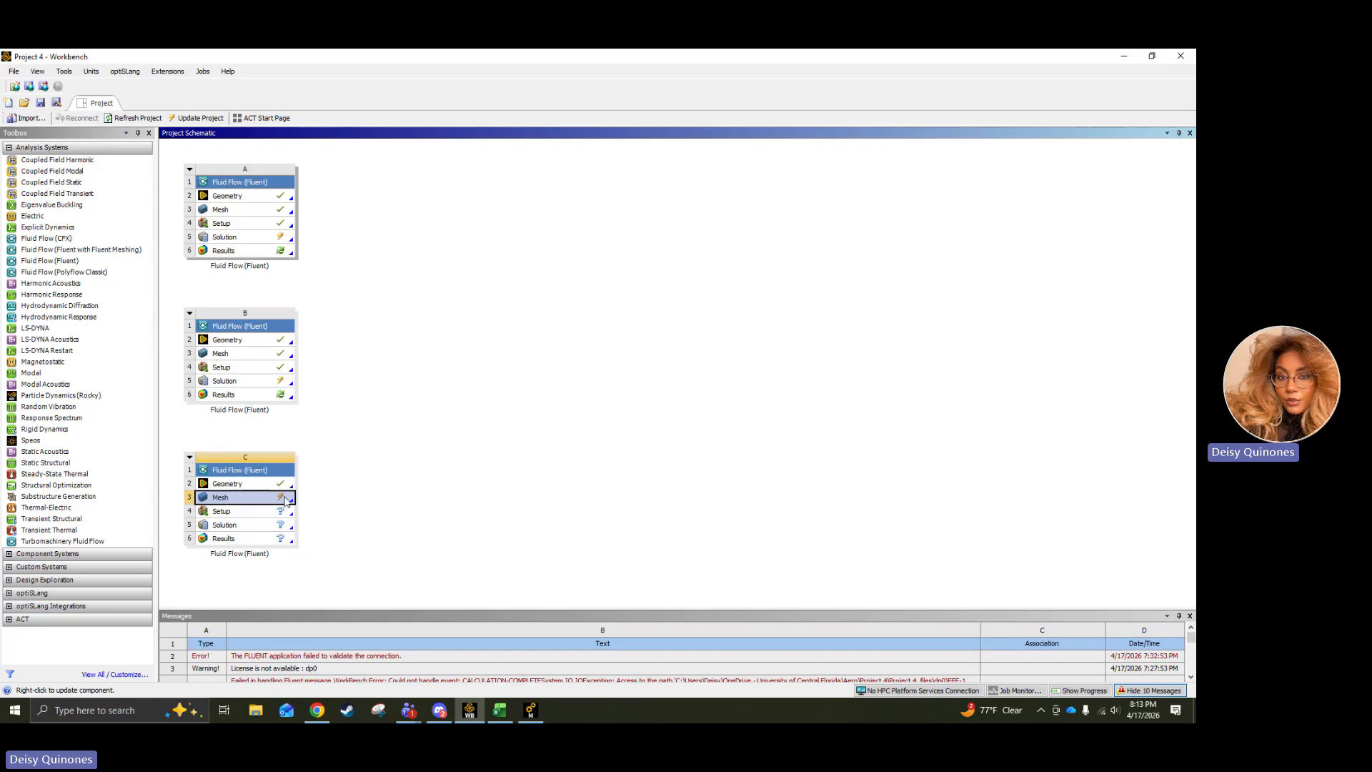
pyautogui.rightClick(276, 502)
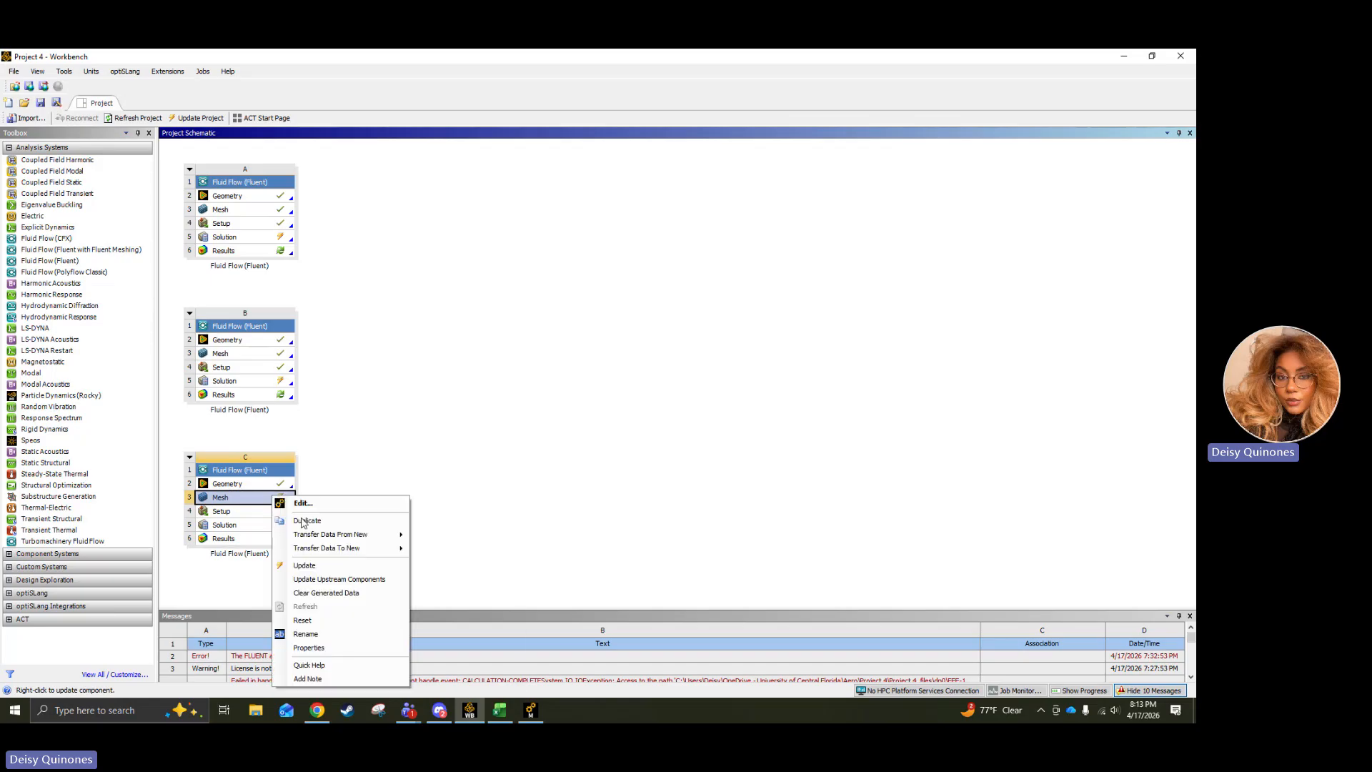
pyautogui.click(304, 560)
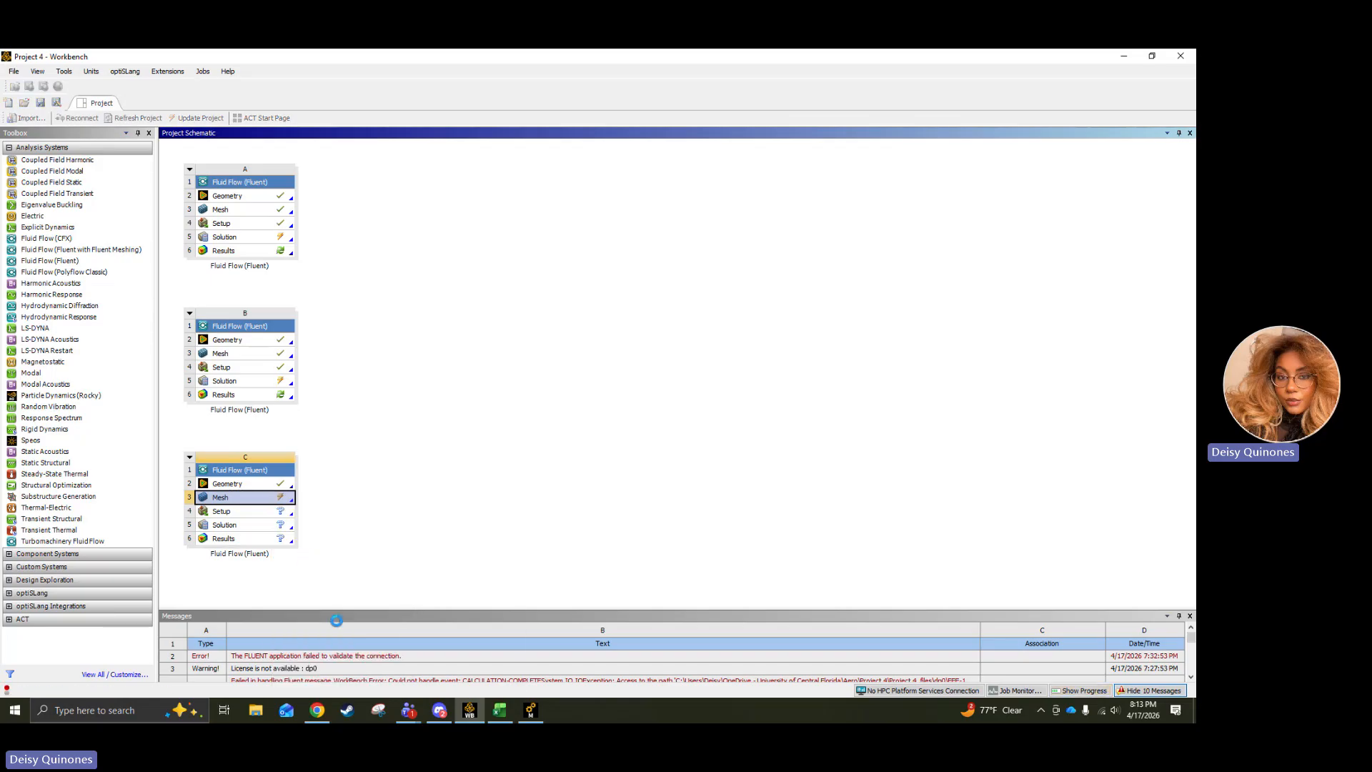
pyautogui.rightClick(519, 664)
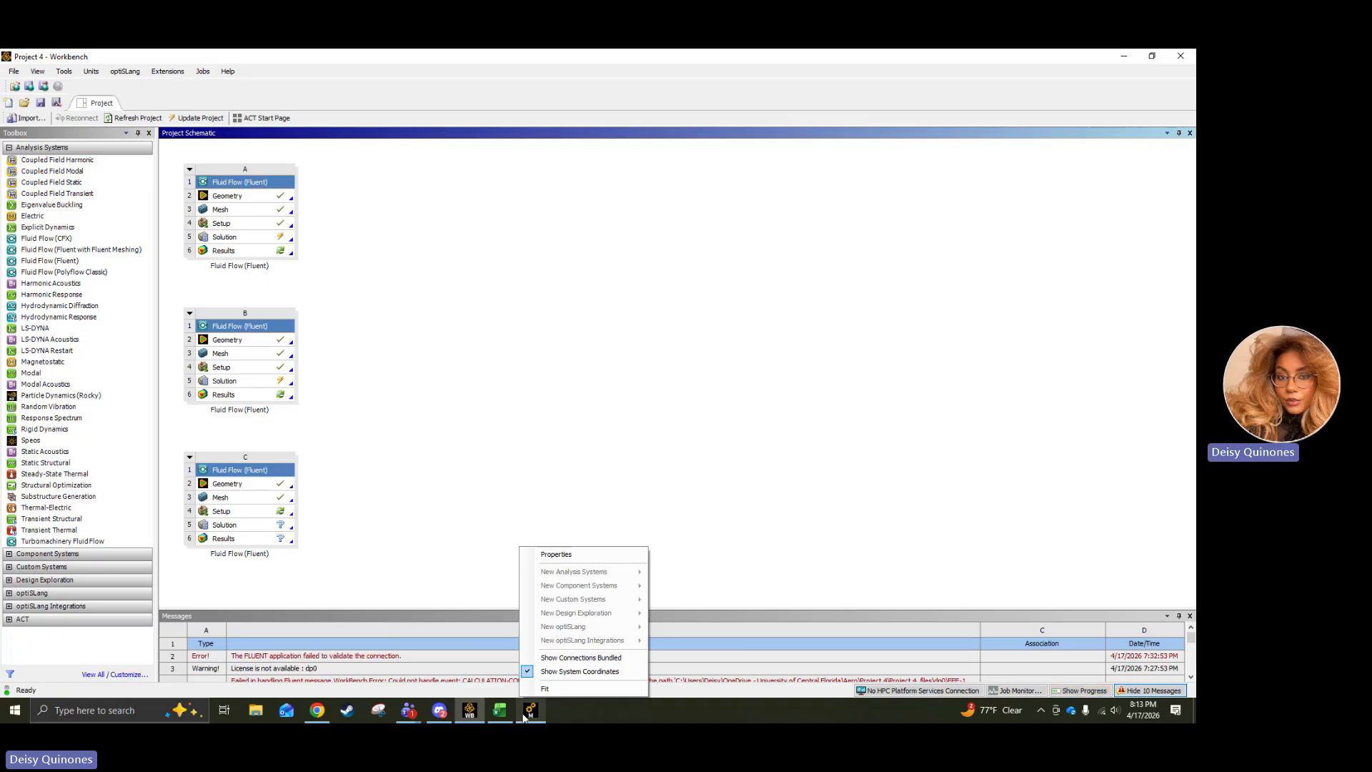
pyautogui.click(530, 709)
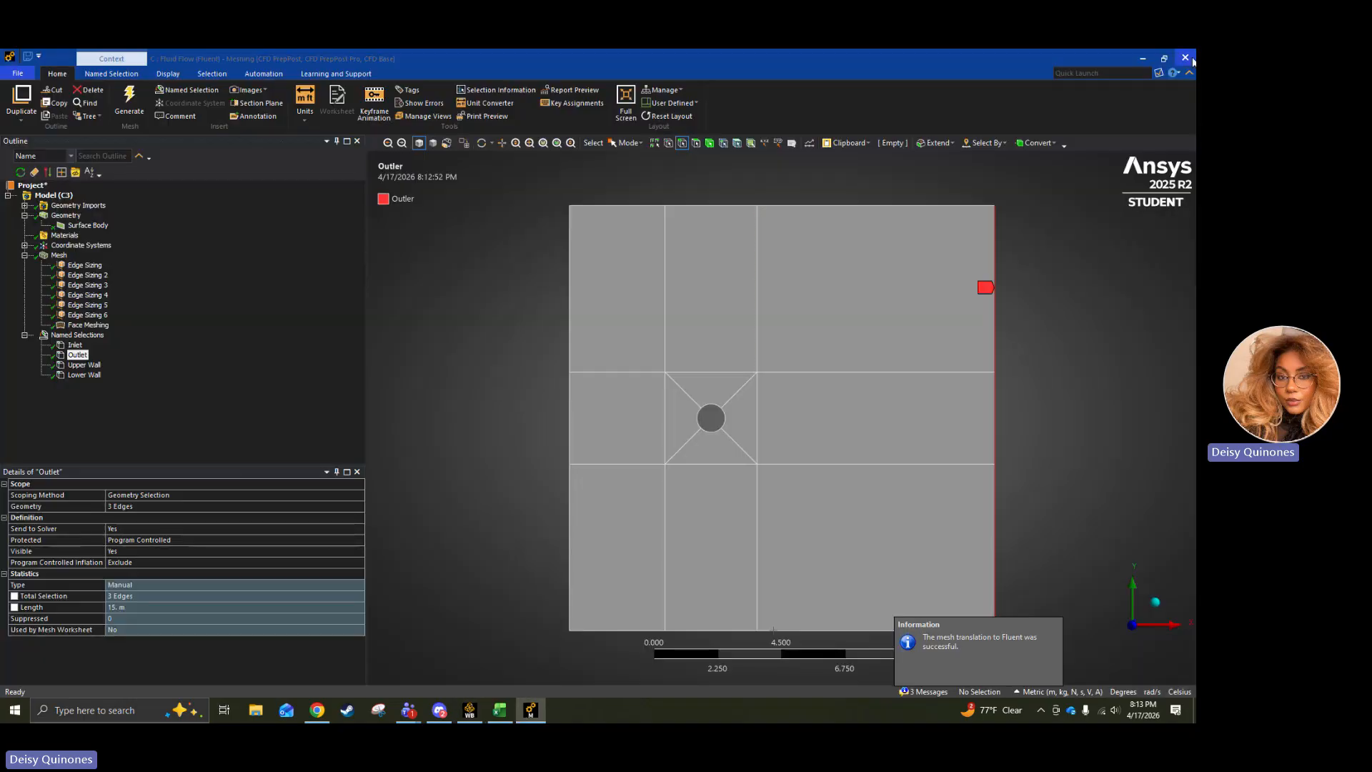
# Switch to Workbench and launch Fluent from system C's Setup with double precision and 3 solver processes.
pyautogui.click(470, 710)
pyautogui.click(225, 516)
pyautogui.doubleClick(225, 516)
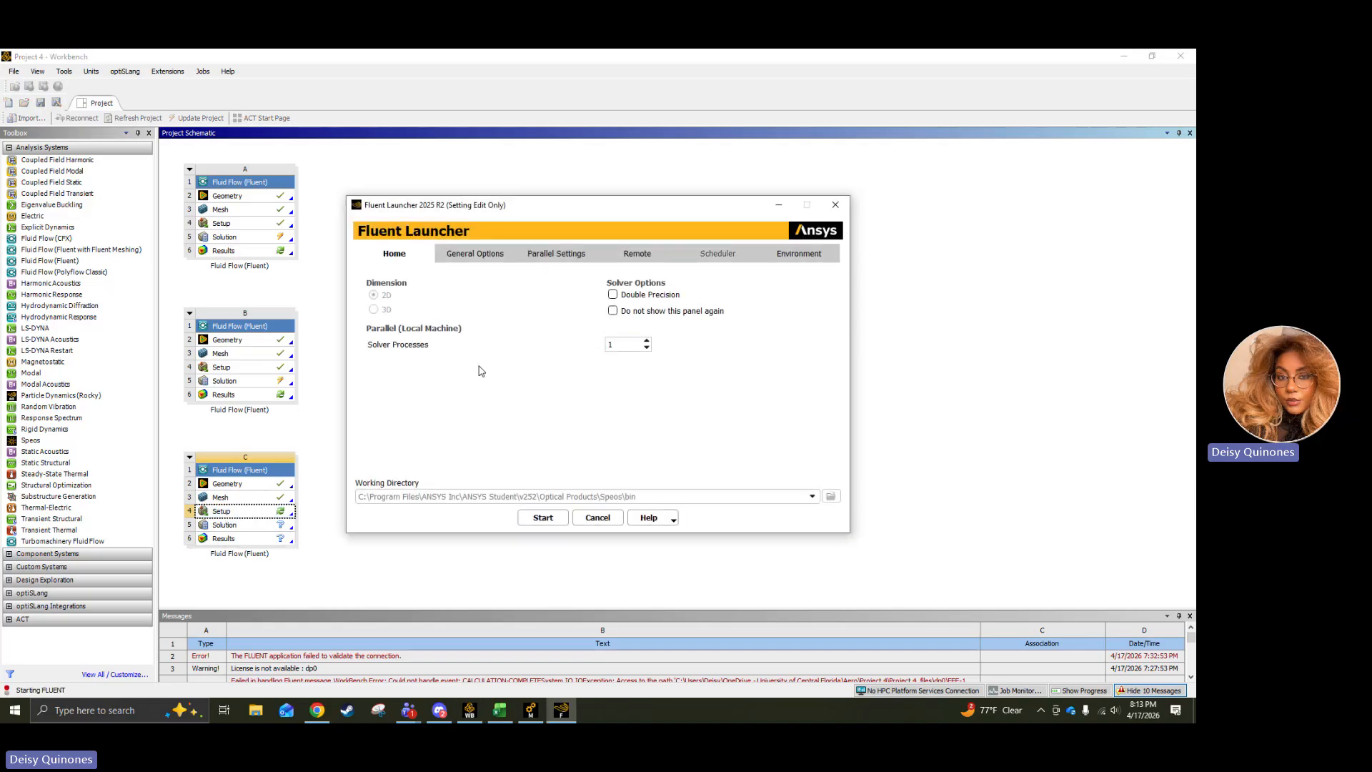
pyautogui.click(647, 342)
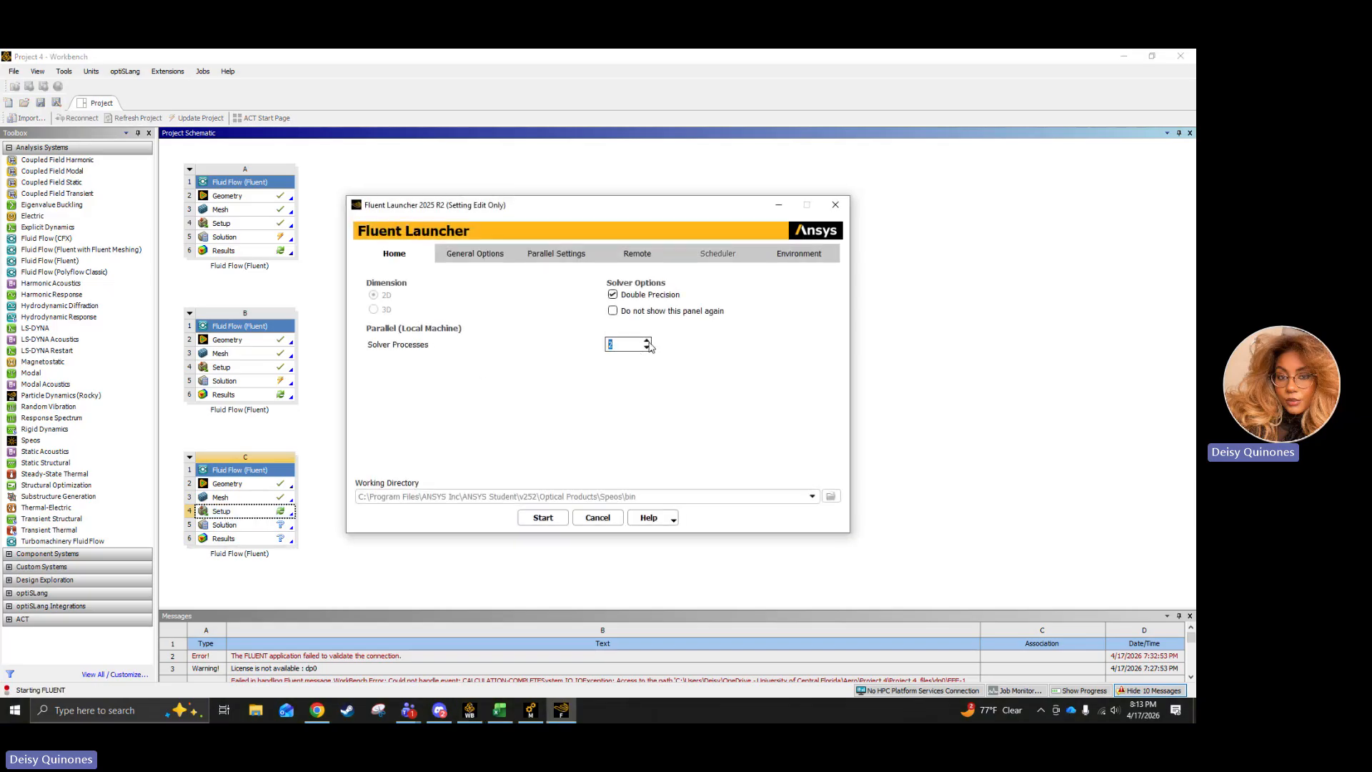
pyautogui.click(543, 518)
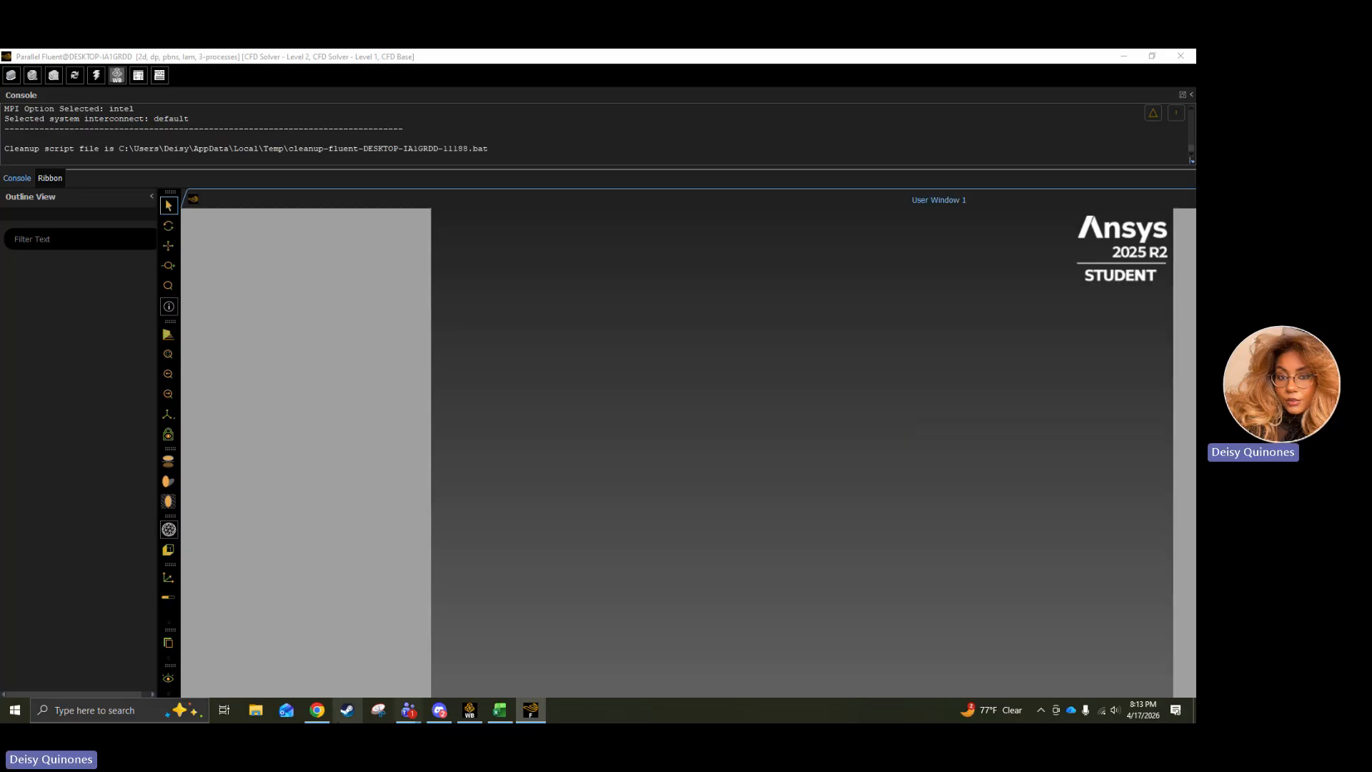
# Switch to the browser and review the assignment's requirements for plotting velocity and Cp distributions on the cylinder surface.
pyautogui.click(317, 709)
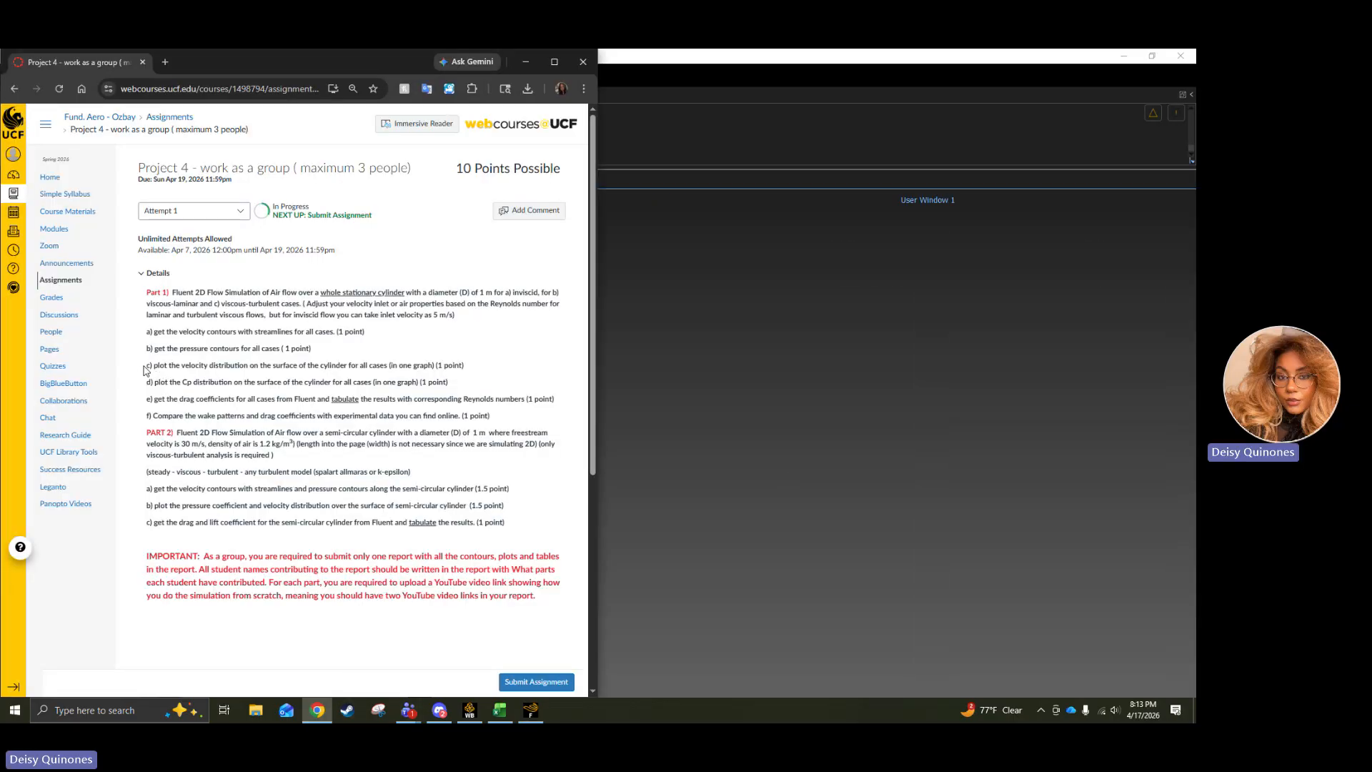
pyautogui.moveTo(147, 365); pyautogui.dragTo(461, 382)
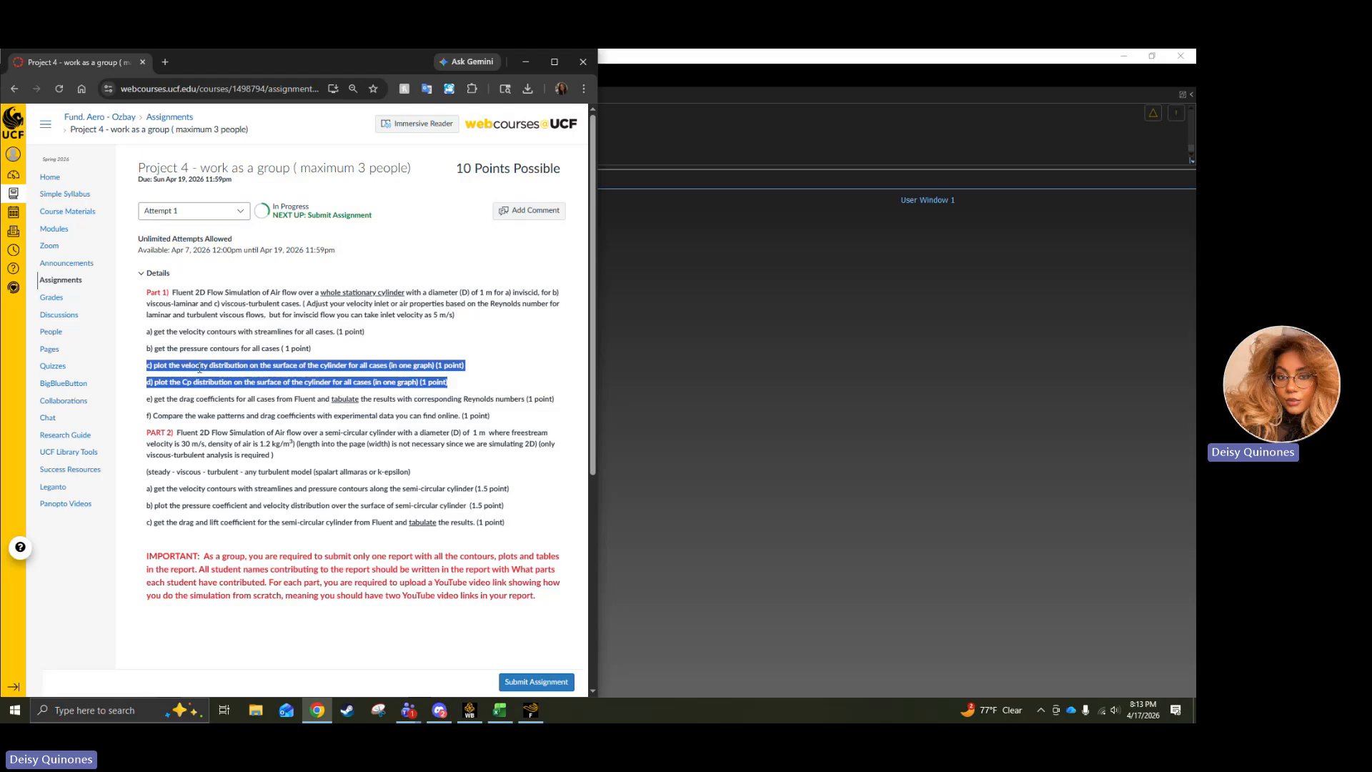
pyautogui.click(200, 368)
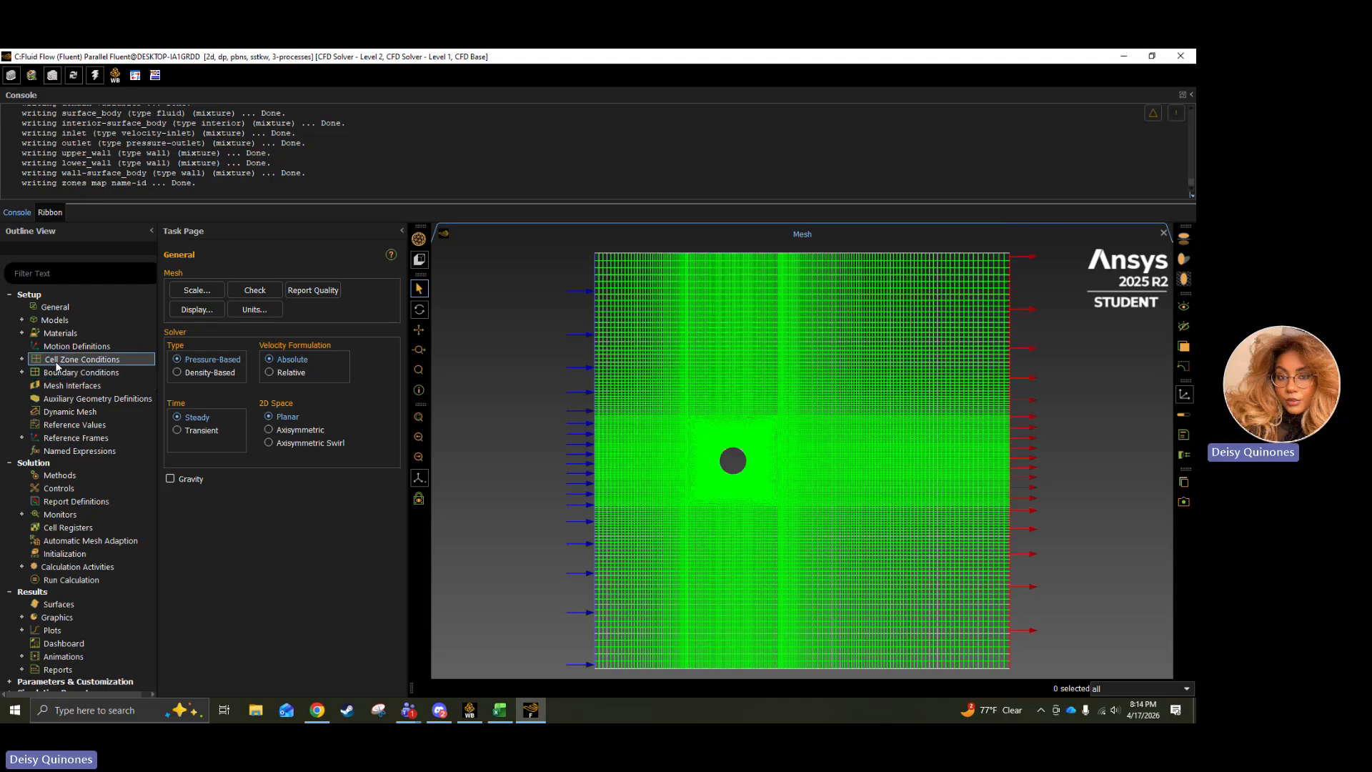
# Set the viscous model to Inviscid.
pyautogui.click(22, 321)
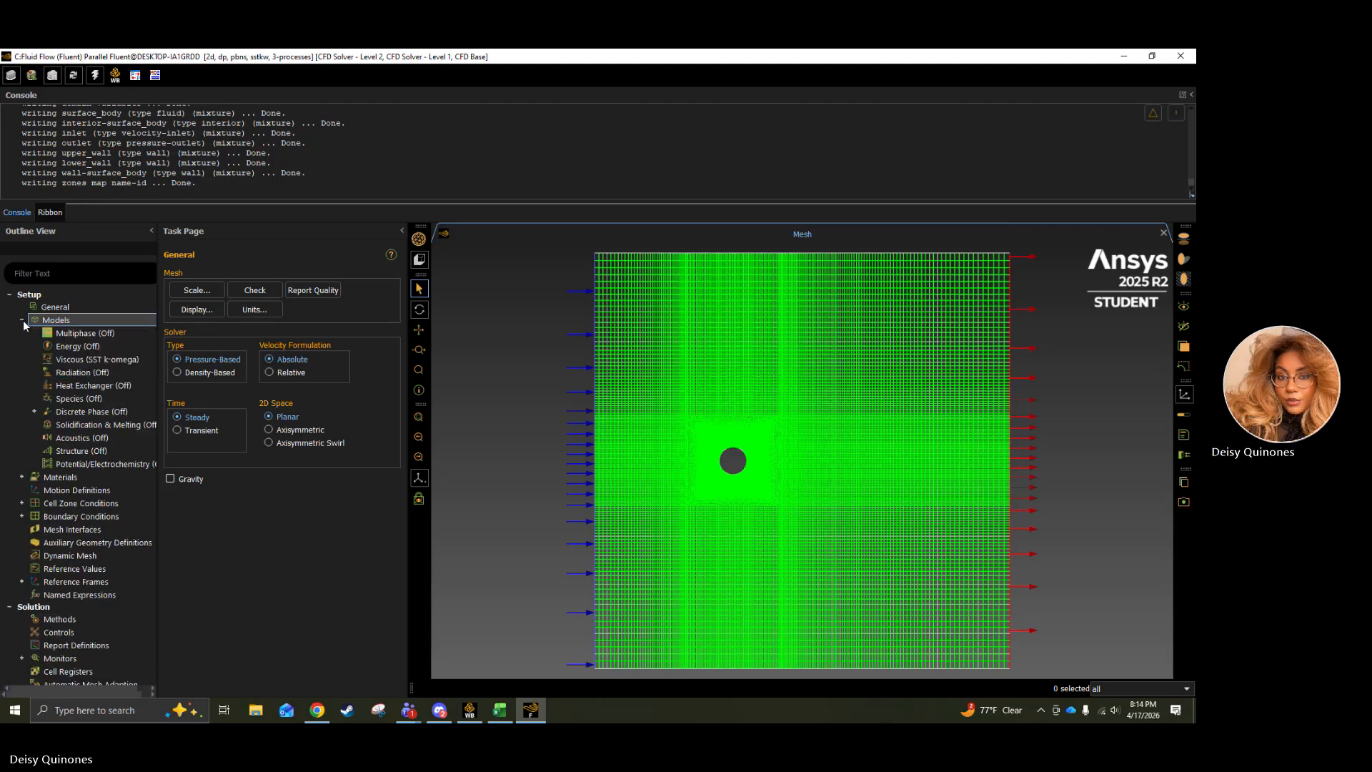
pyautogui.doubleClick(76, 359)
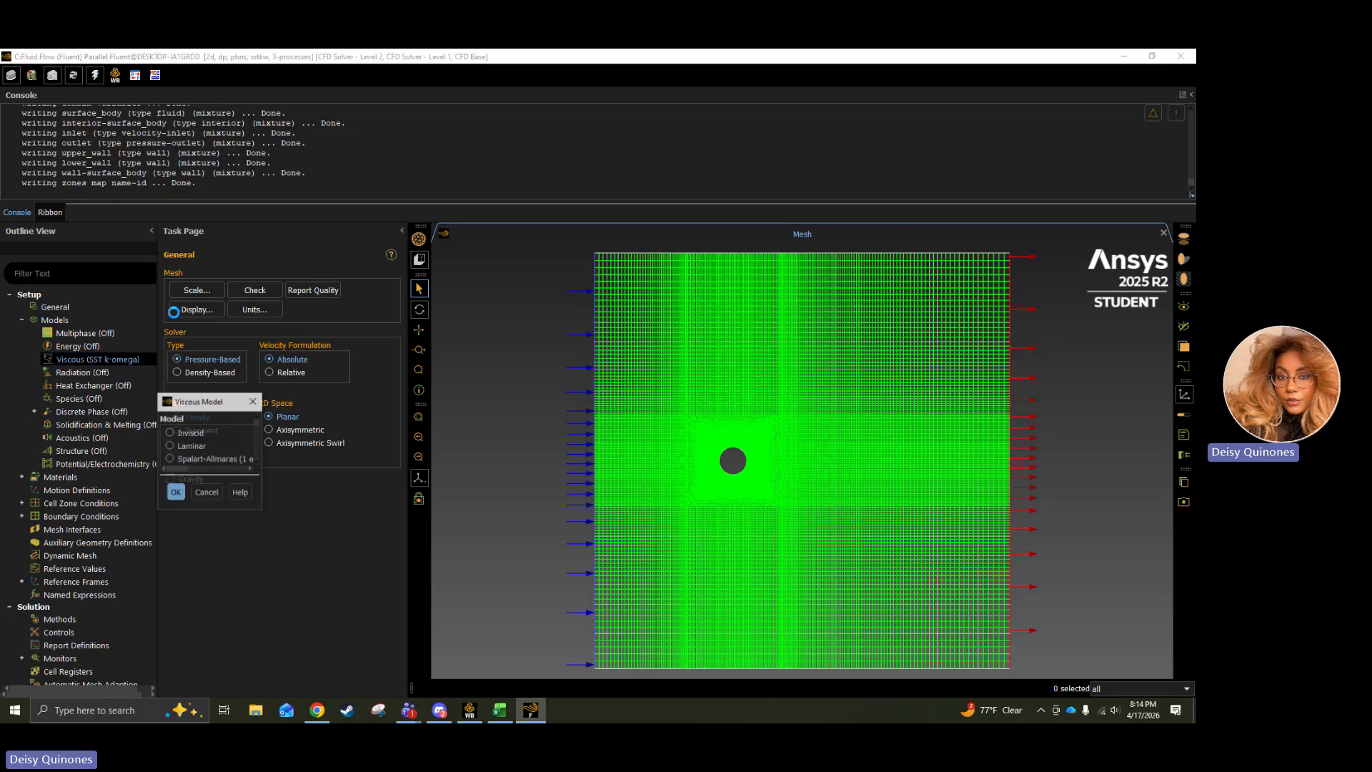
pyautogui.click(436, 195)
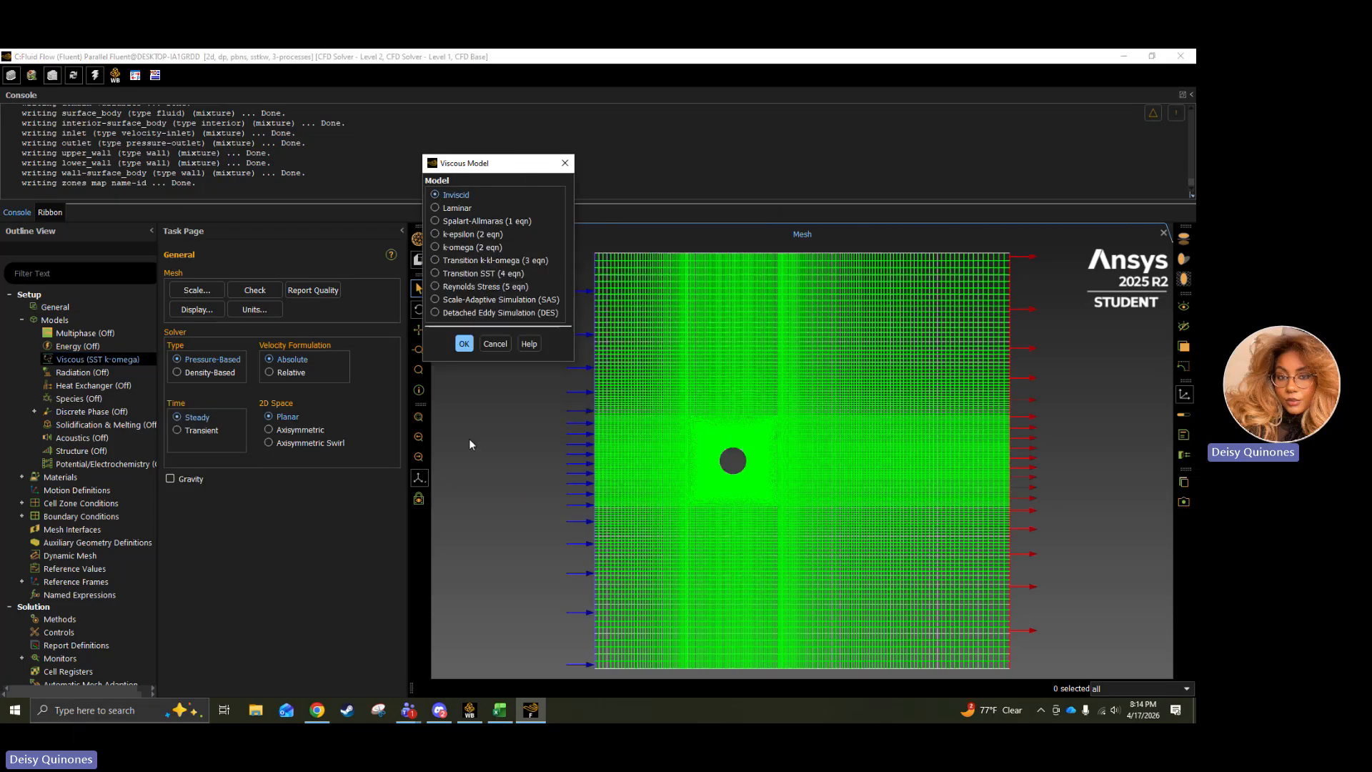
pyautogui.click(470, 347)
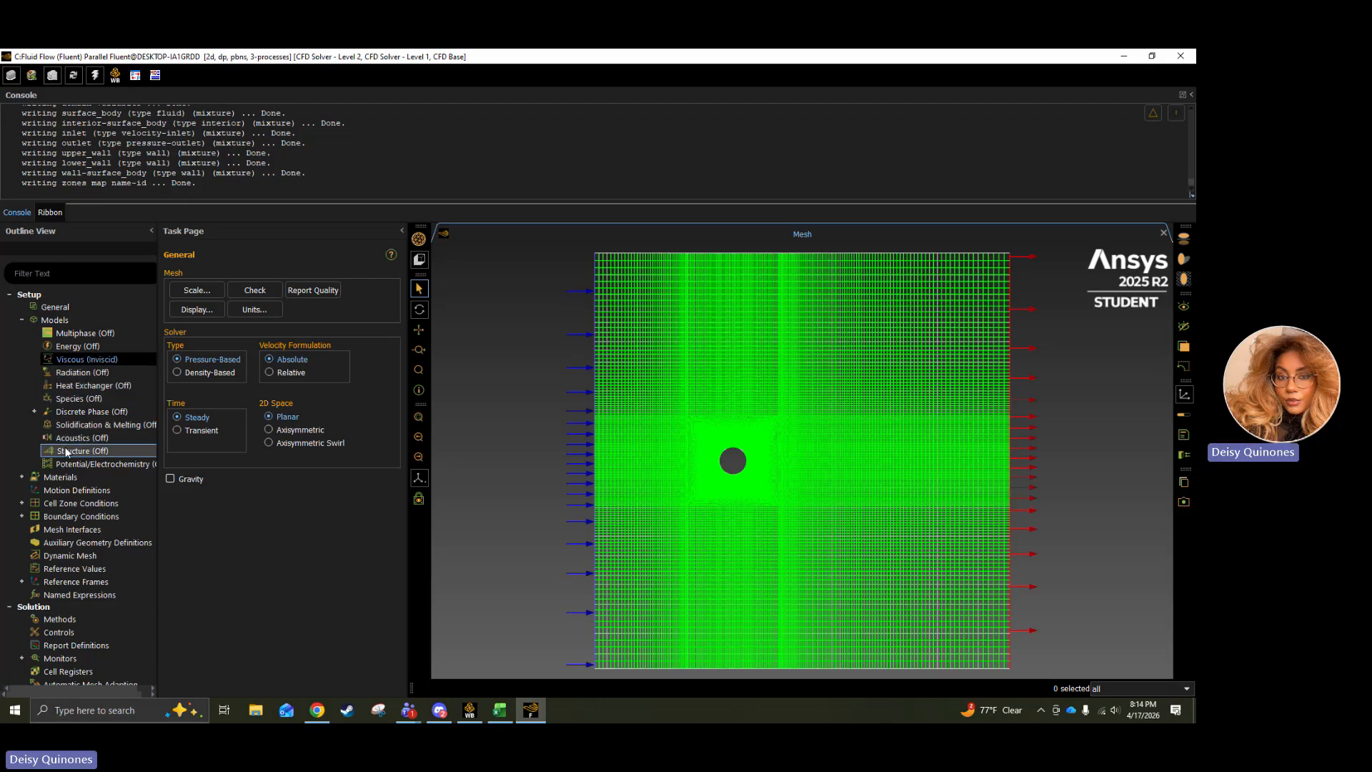
# Examine the density of the air fluid material, then close its properties.
pyautogui.click(22, 477)
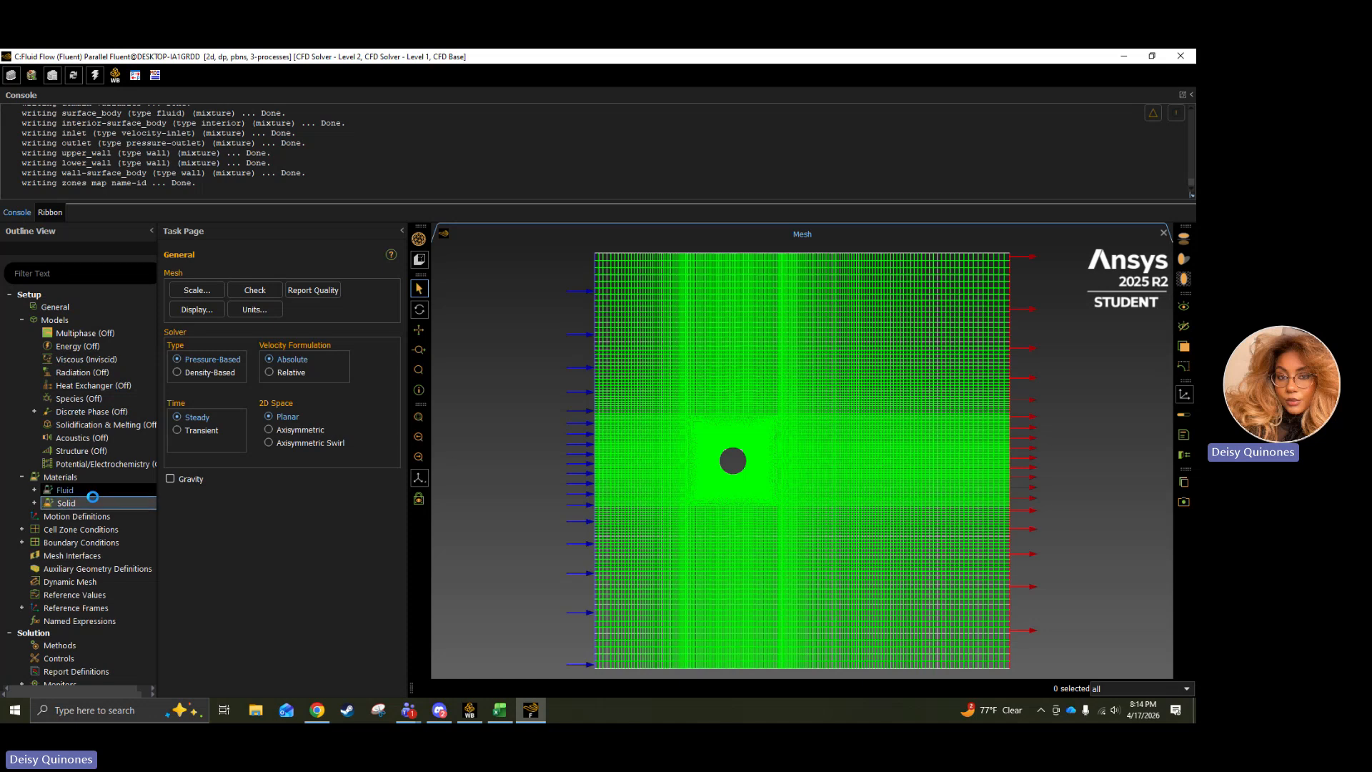
pyautogui.click(34, 490)
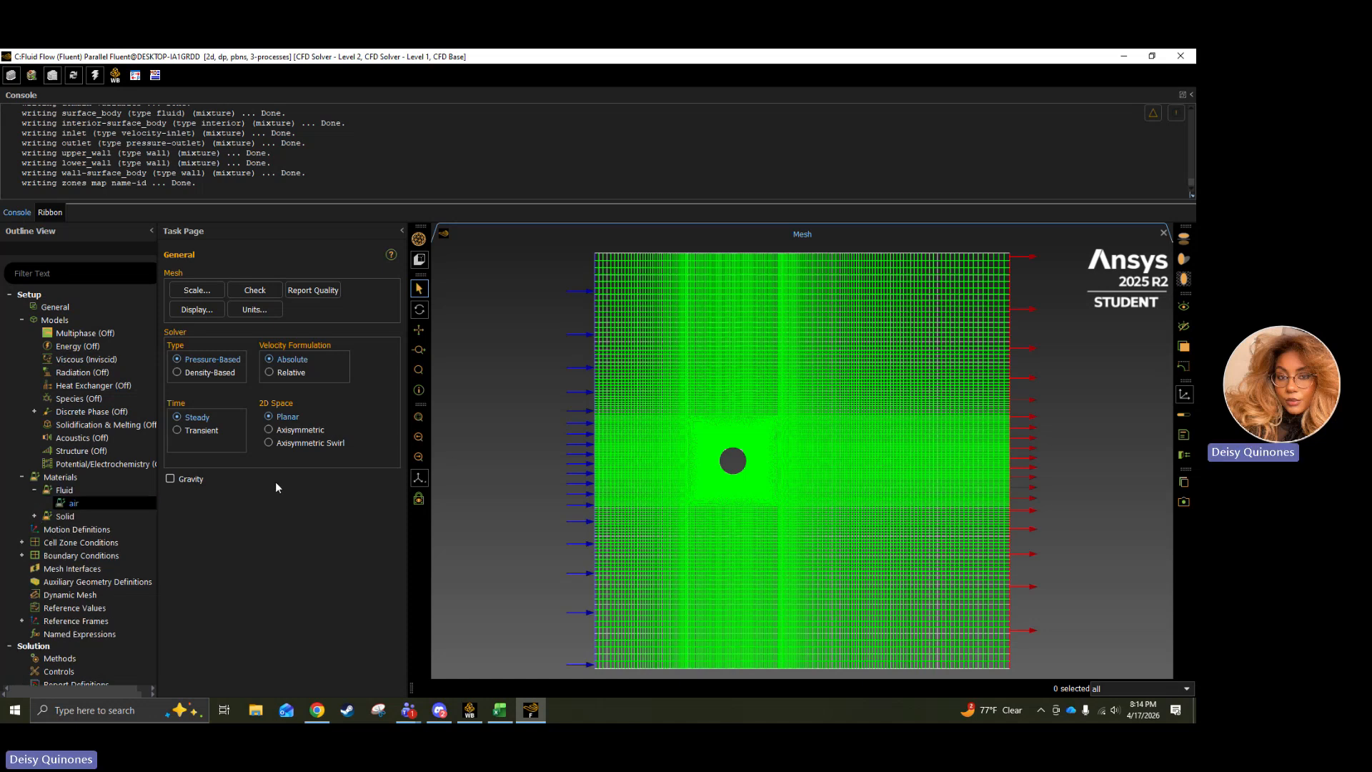
pyautogui.doubleClick(75, 505)
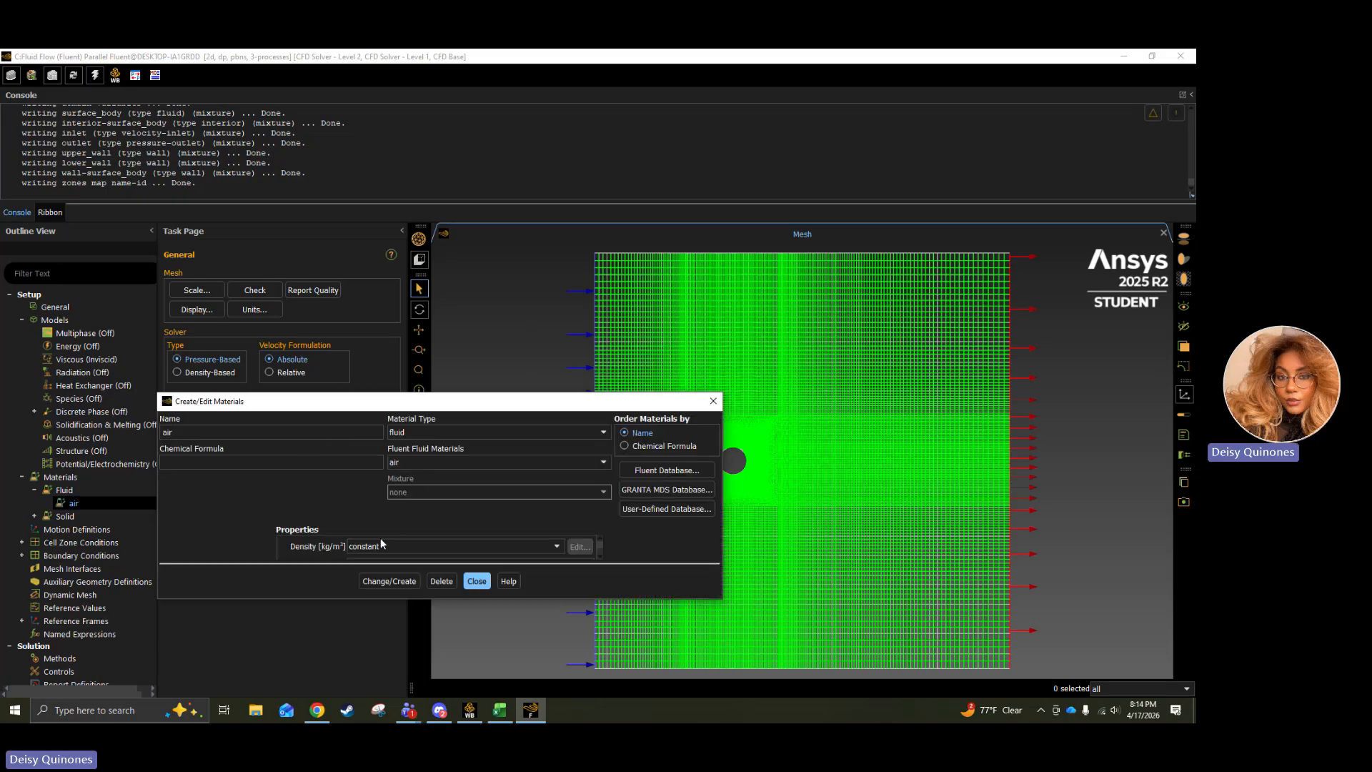
pyautogui.scroll(-1, 384, 544)
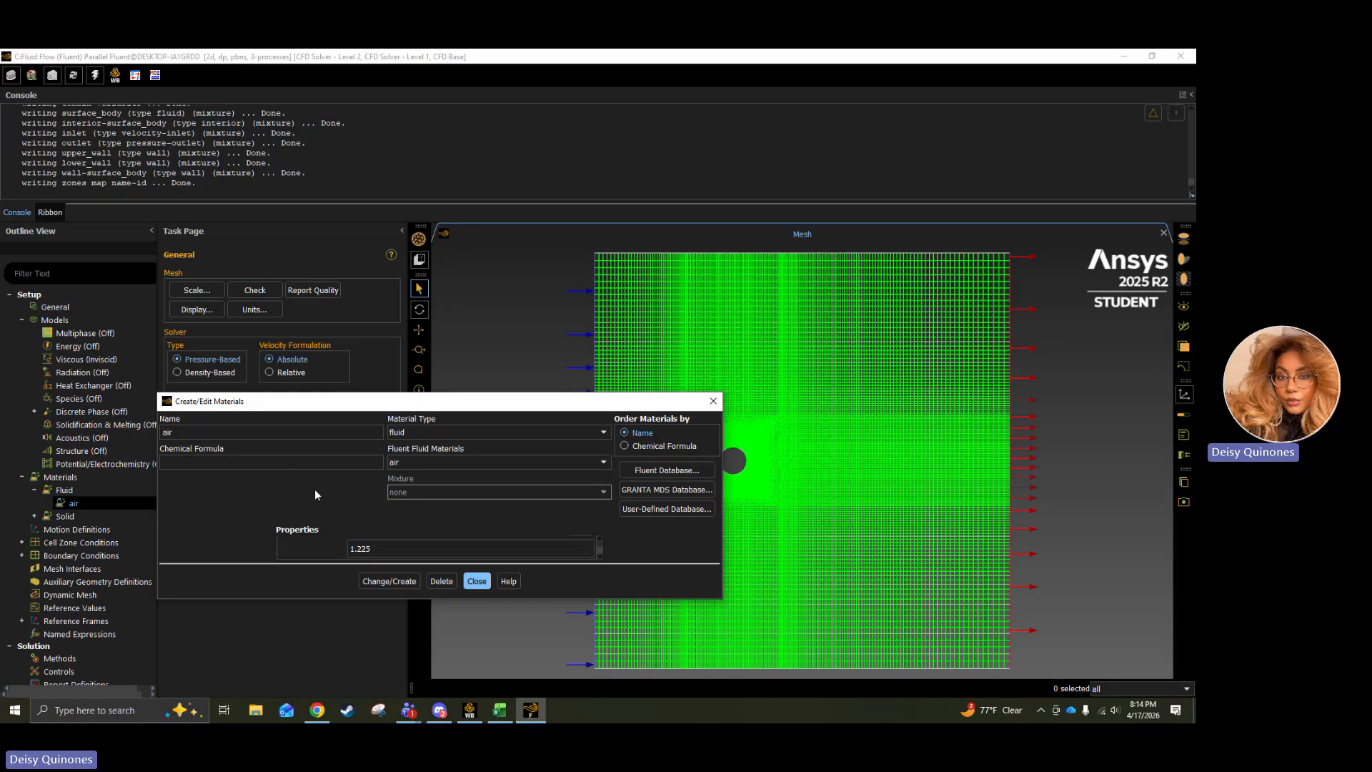
pyautogui.click(469, 584)
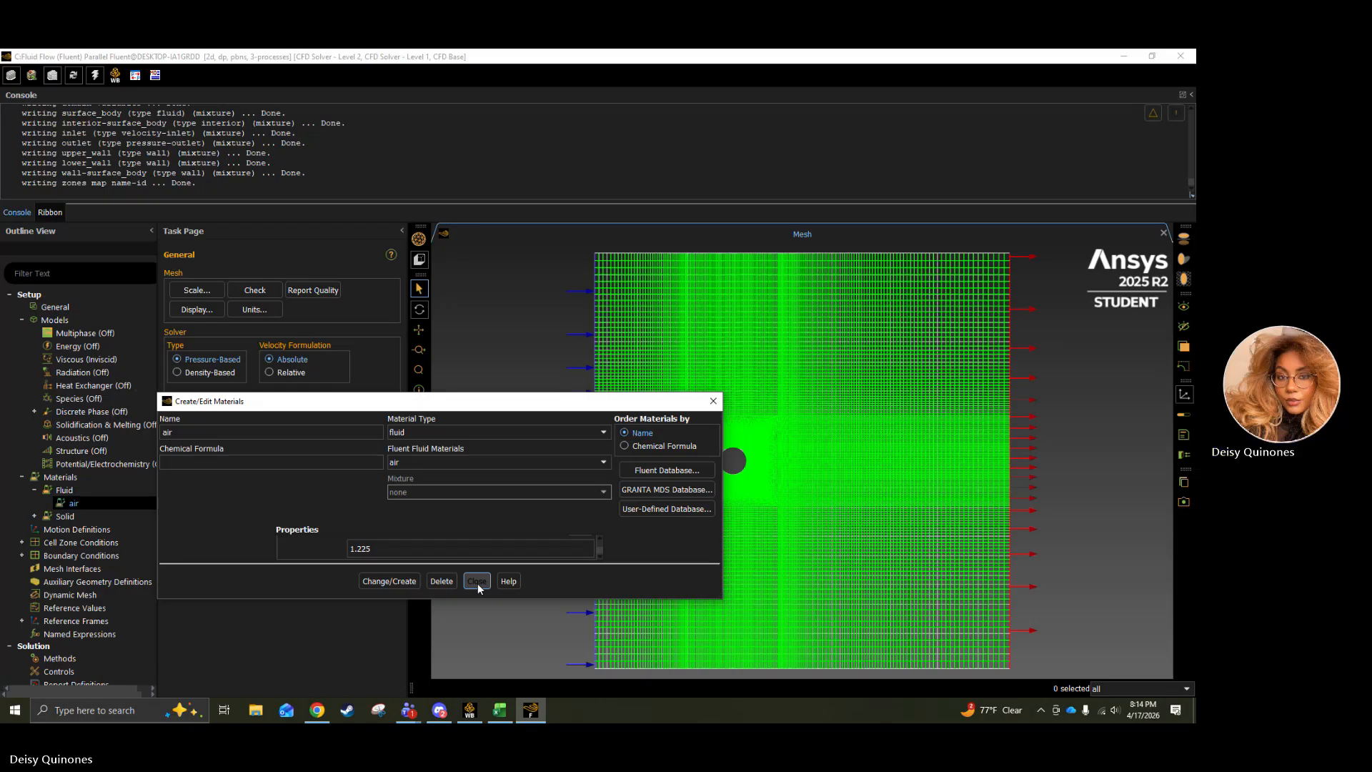
# Set the velocity magnitude of the inlet boundary condition to 5 m/s.
pyautogui.scroll(-1, 79, 518)
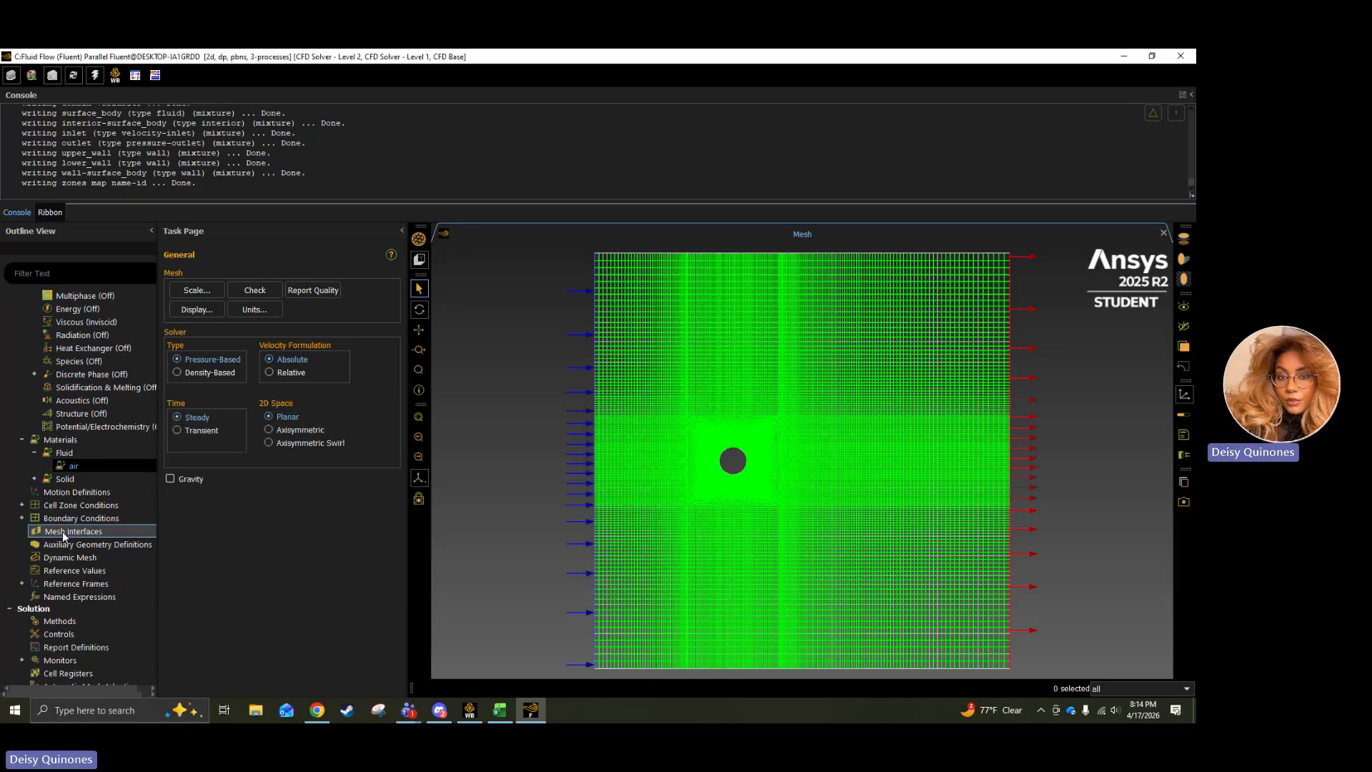
pyautogui.click(21, 506)
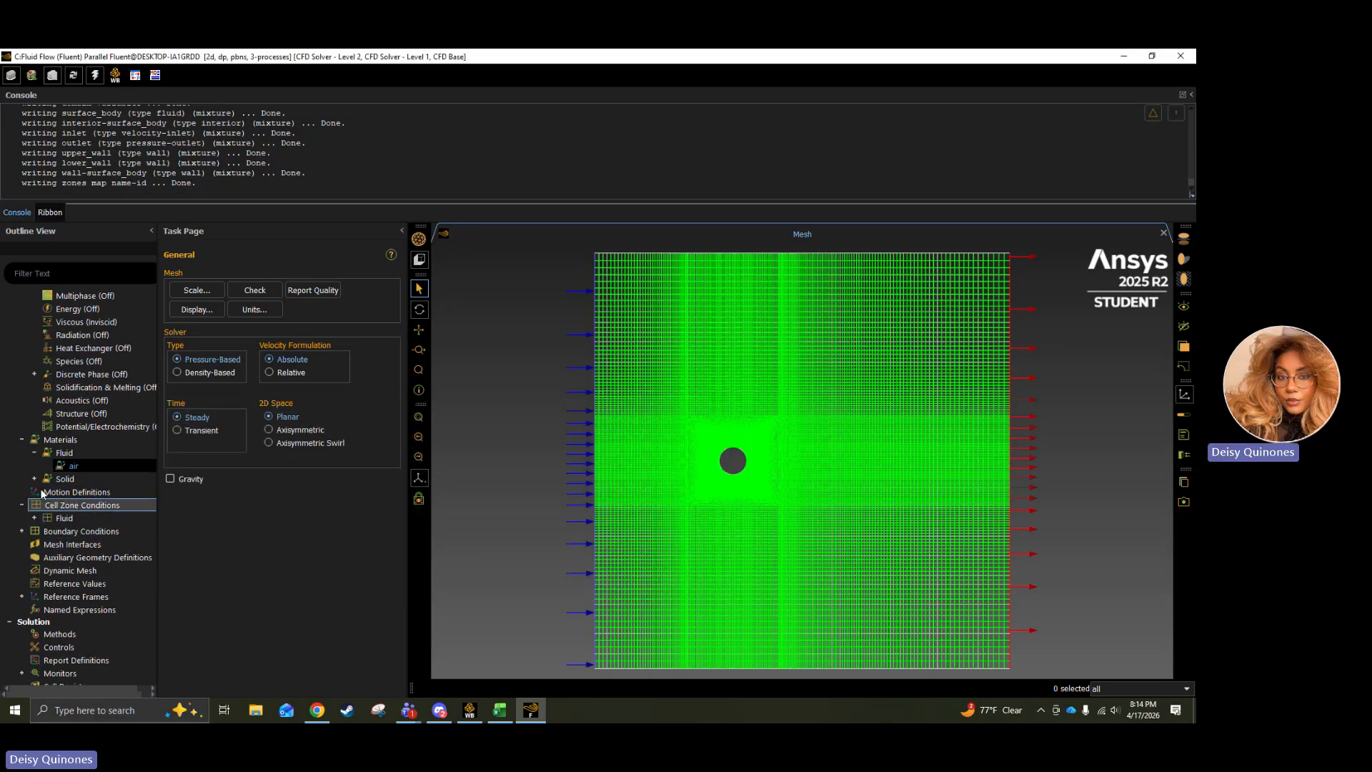
pyautogui.click(21, 531)
pyautogui.scroll(-2, 32, 532)
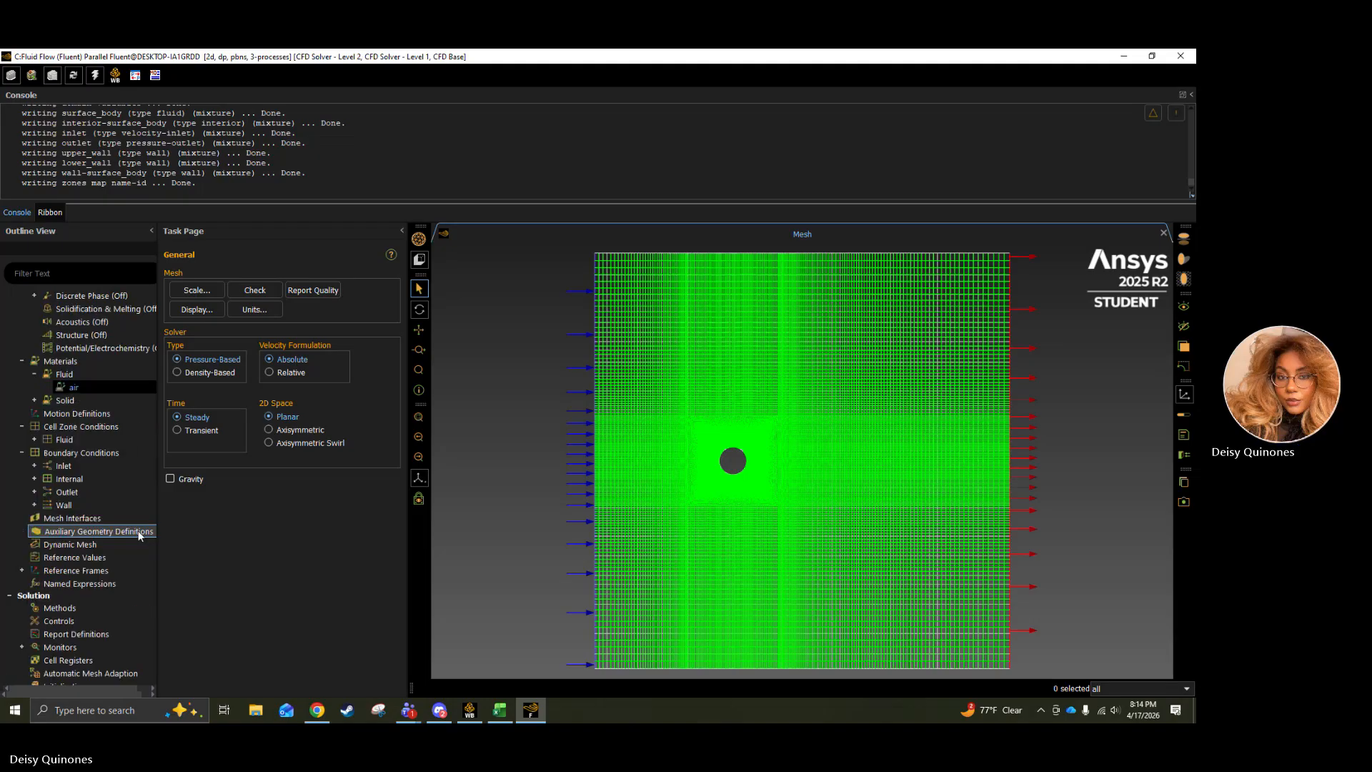
pyautogui.doubleClick(71, 472)
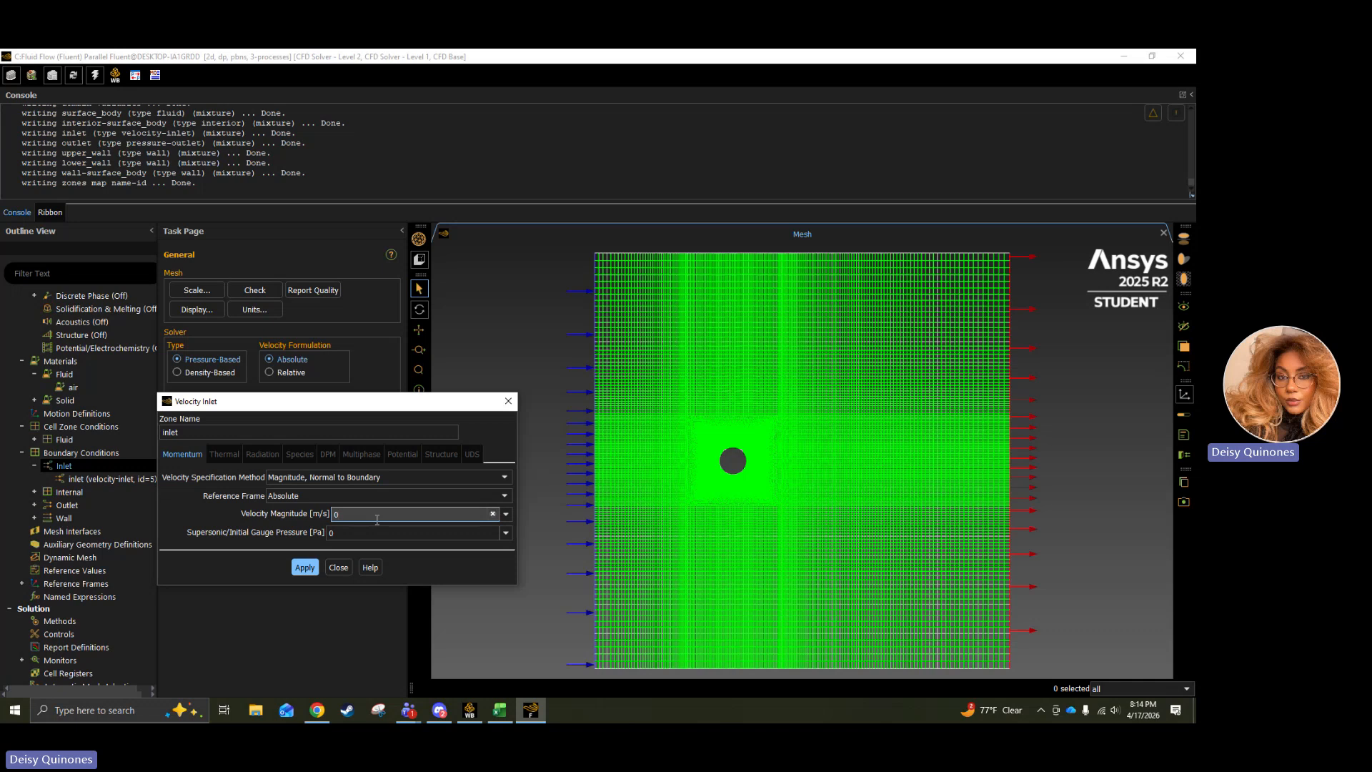
pyautogui.doubleClick(377, 515)
pyautogui.write('5')
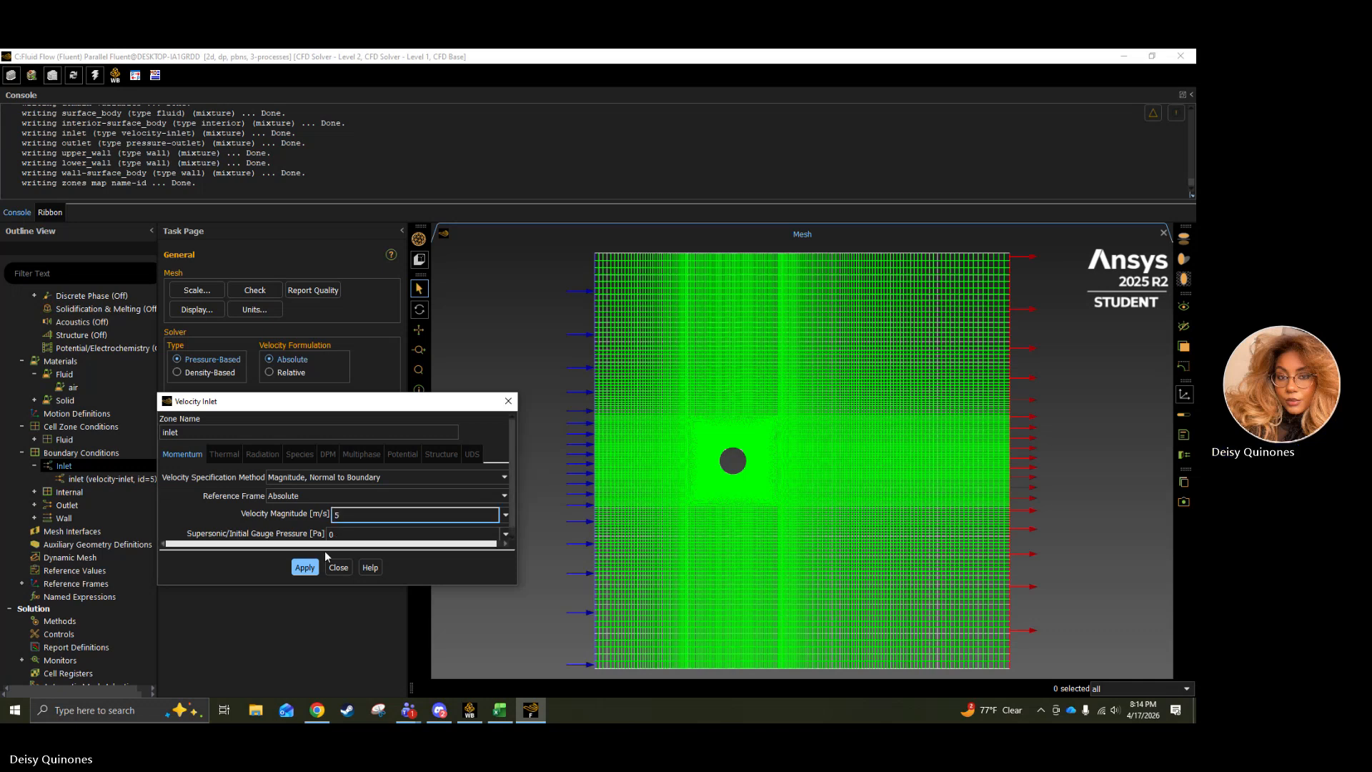
pyautogui.click(305, 567)
pyautogui.click(337, 566)
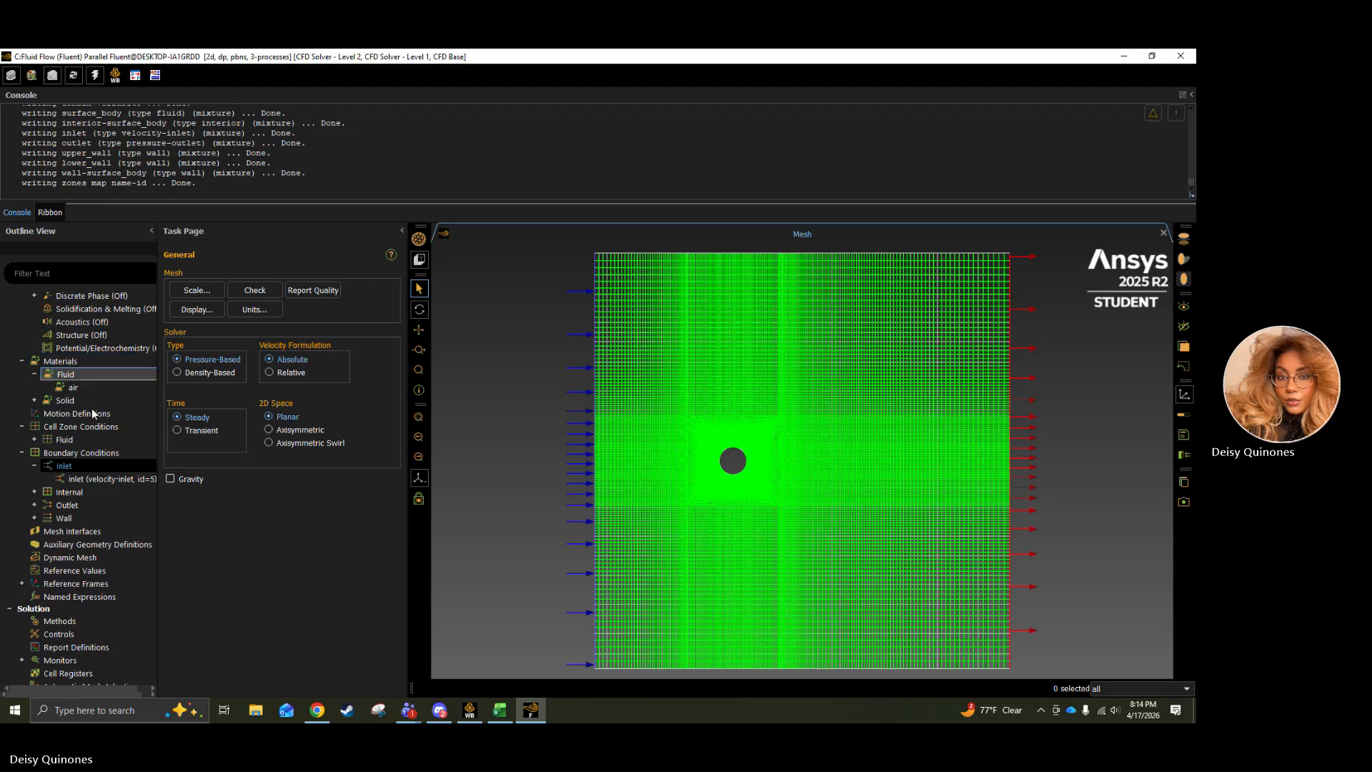
# Open the residual monitors and set the absolute convergence criterion for continuity to 1e-6.
pyautogui.scroll(-1, 53, 529)
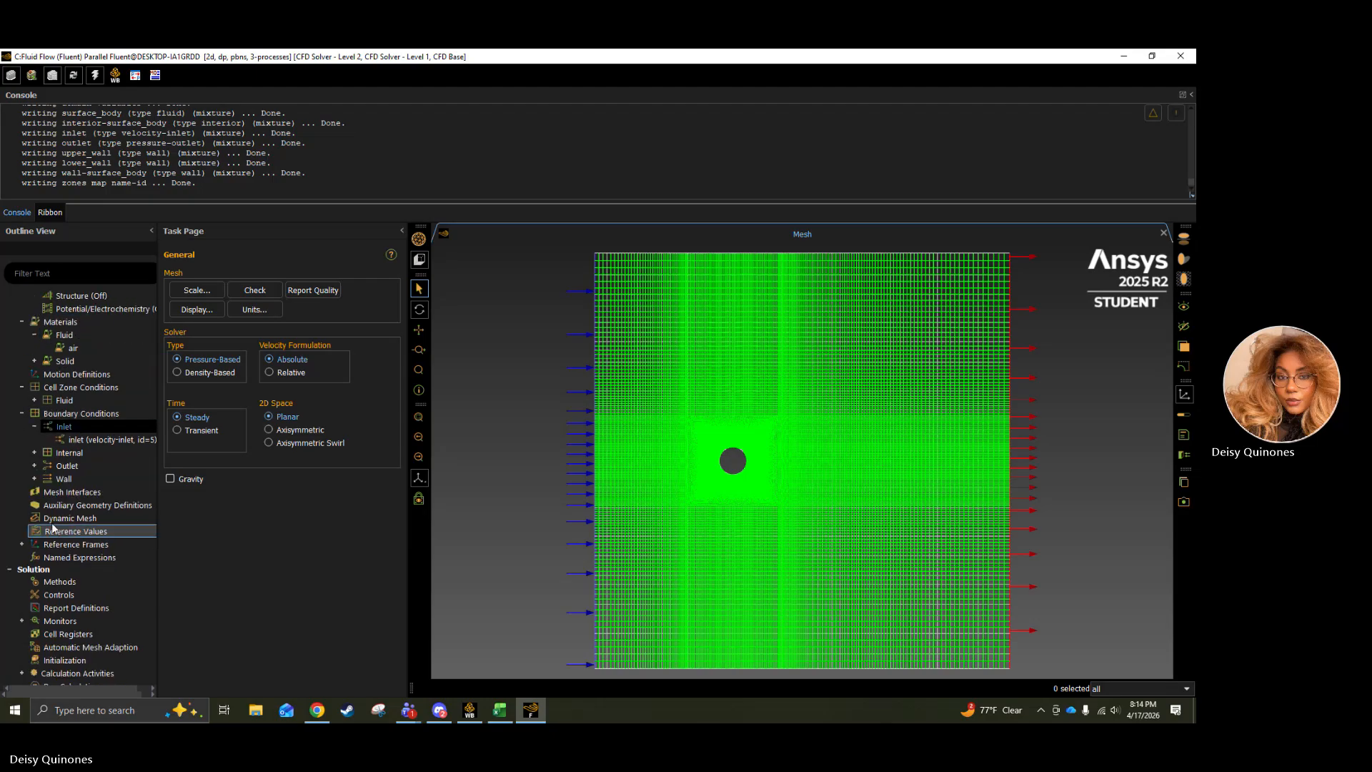
pyautogui.click(21, 545)
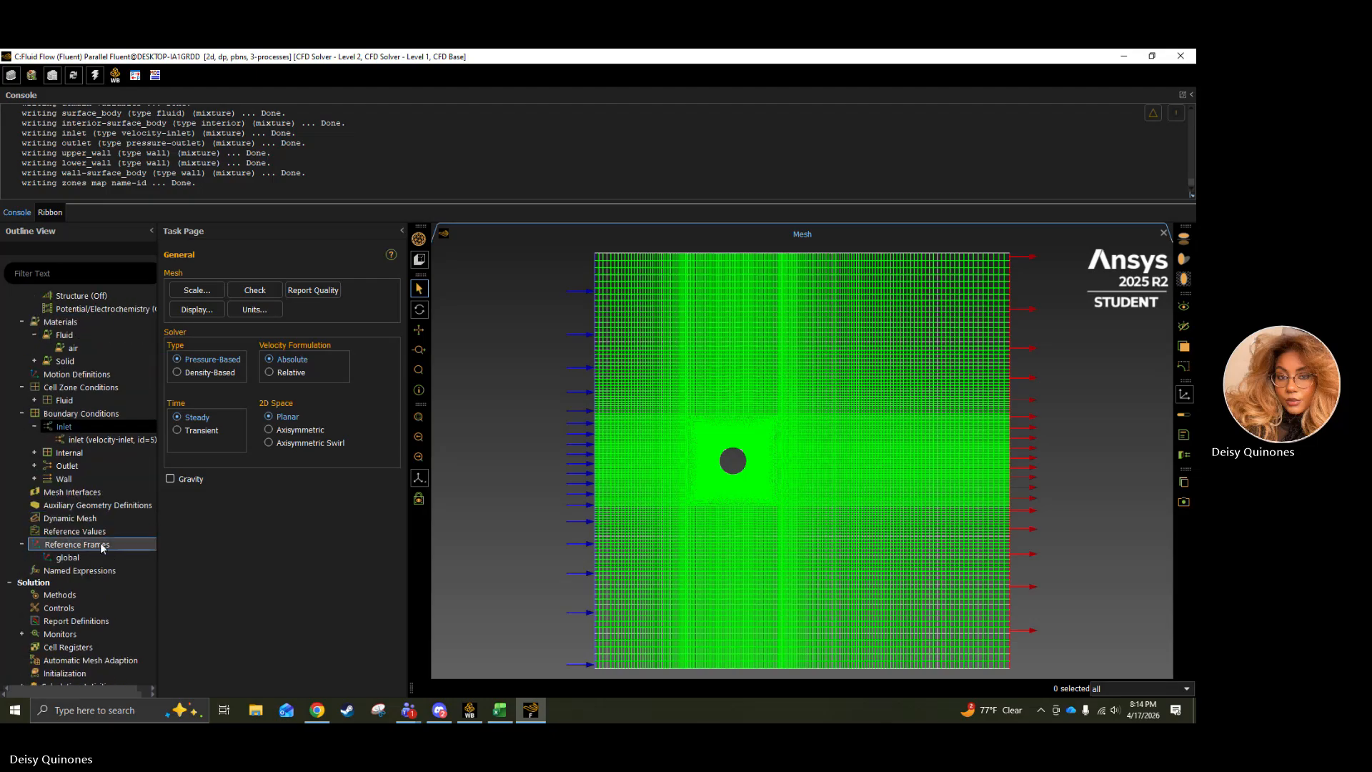
pyautogui.scroll(-2, 99, 547)
pyautogui.click(22, 555)
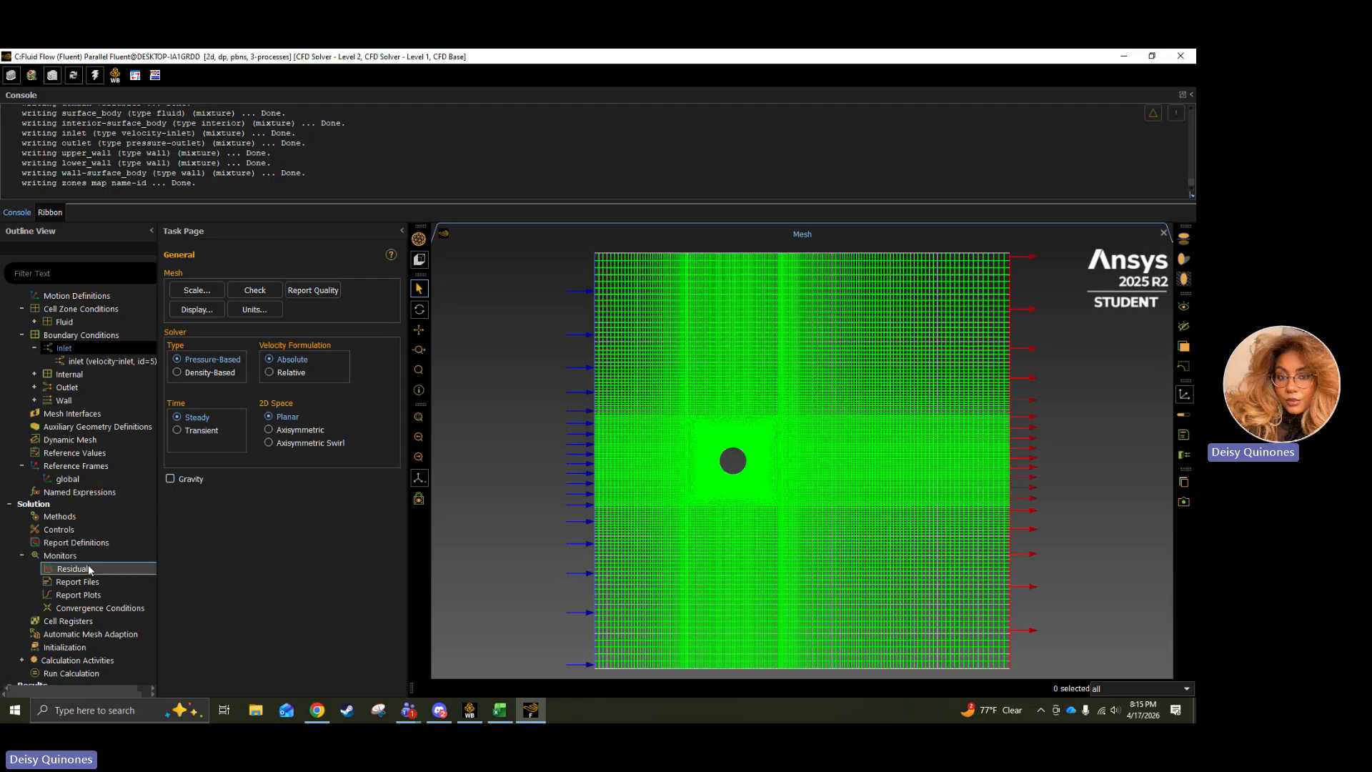
pyautogui.doubleClick(82, 568)
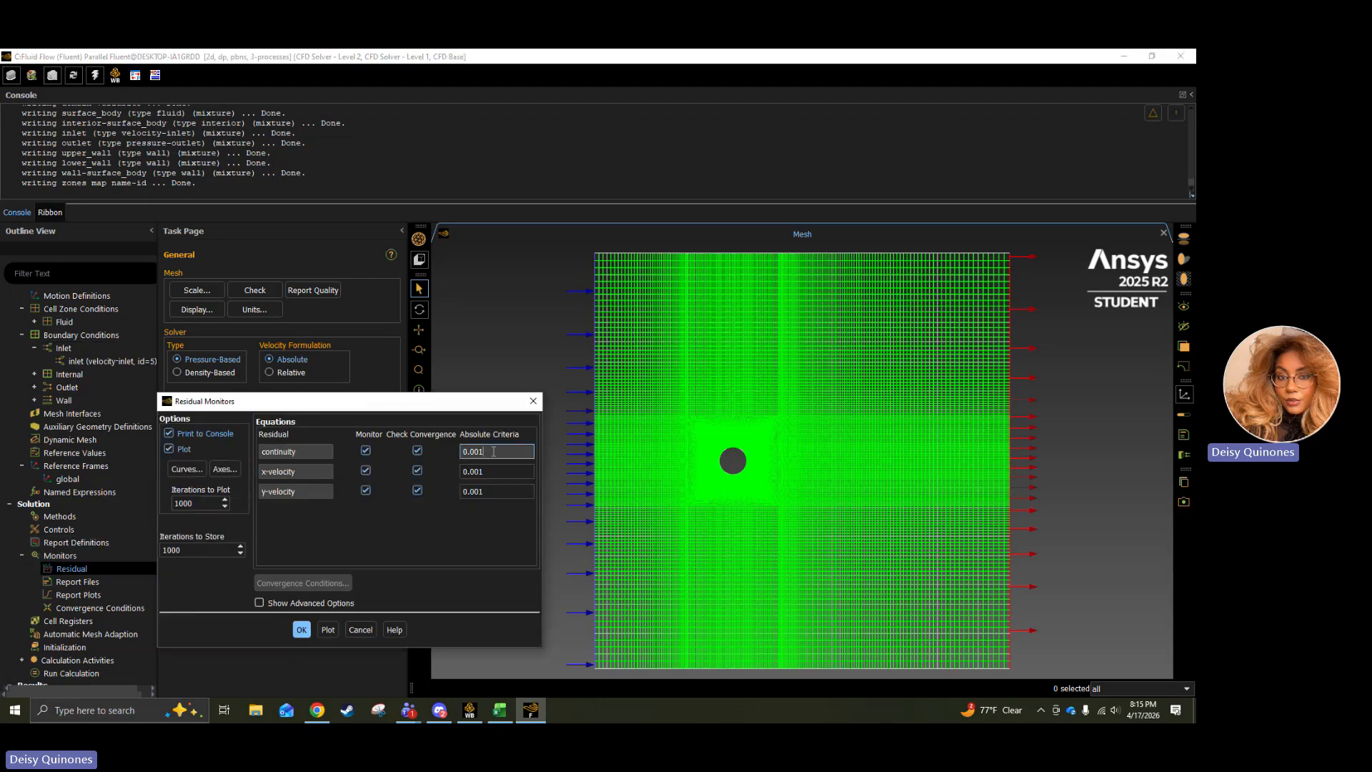
pyautogui.write('1e-')
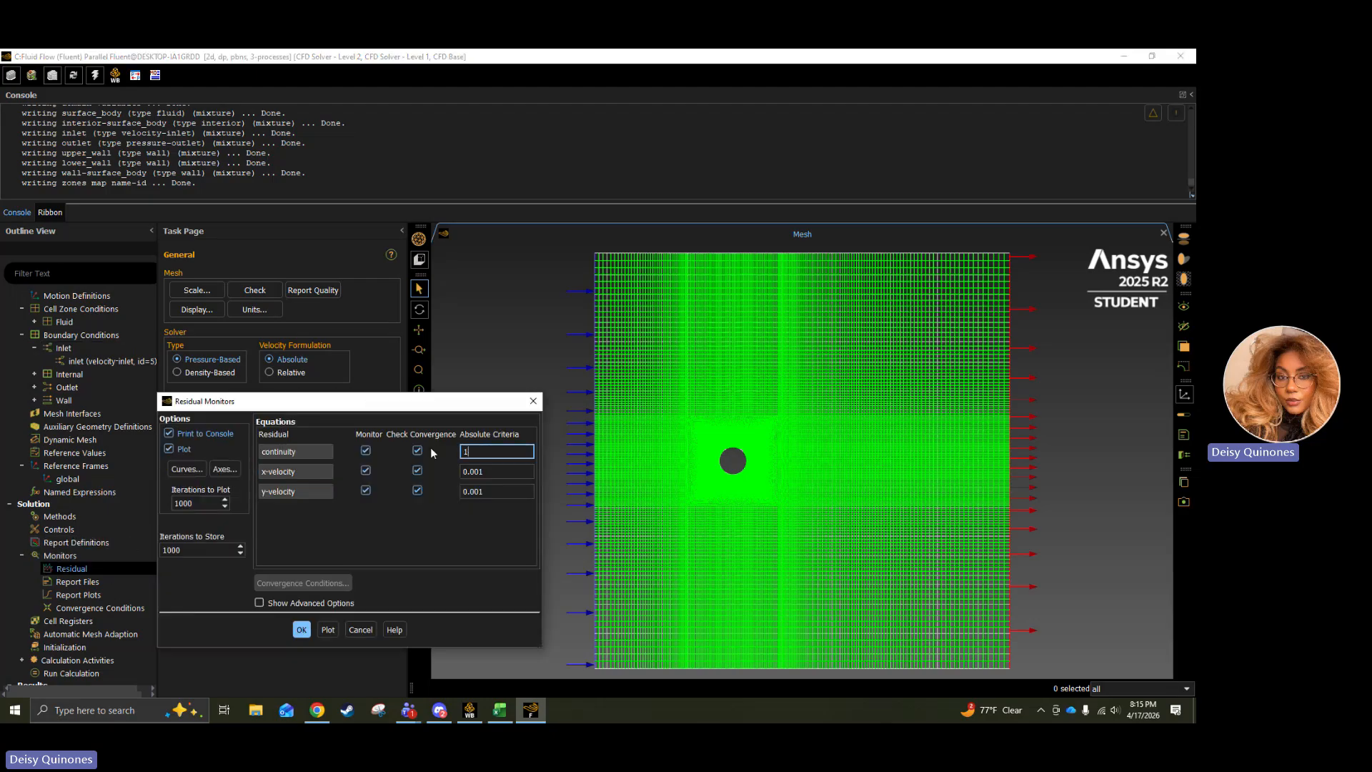
pyautogui.write('6')
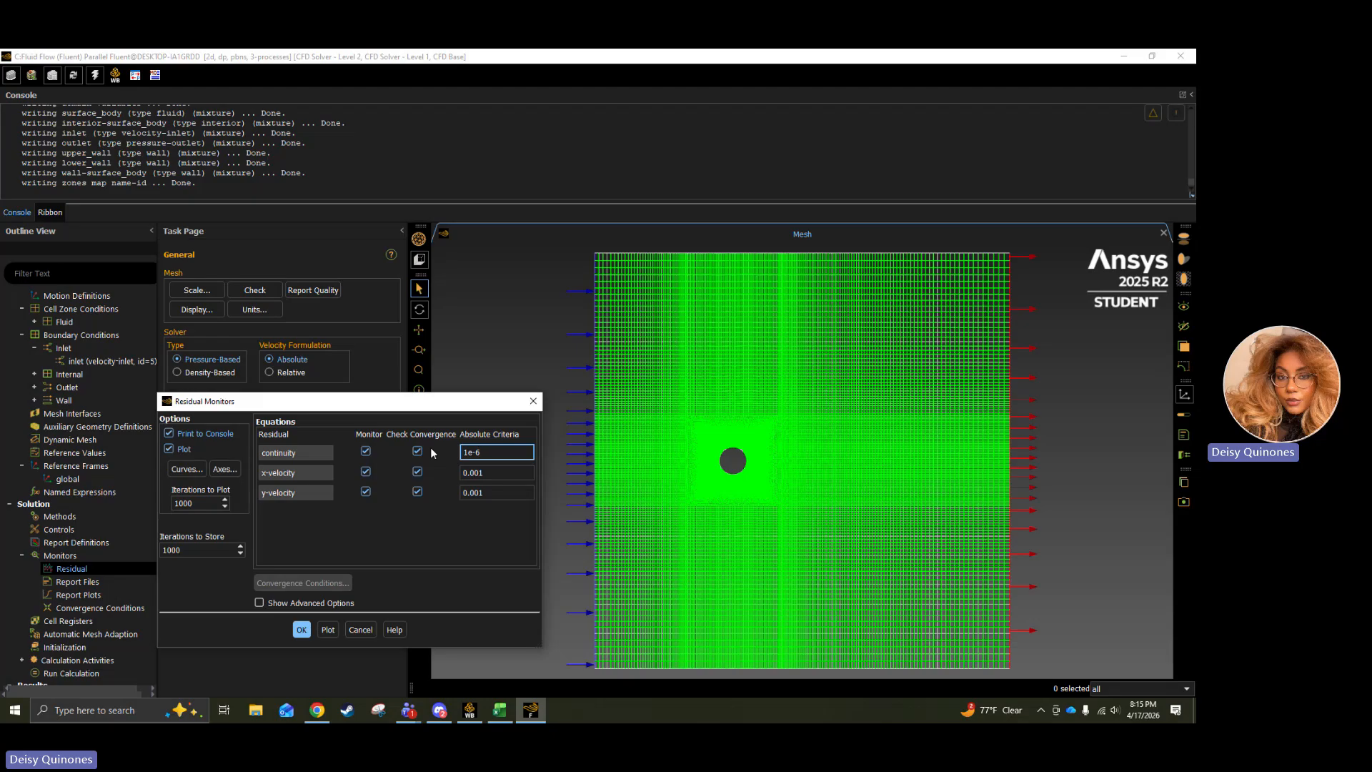
pyautogui.hotkey('ctrl', 'a')
pyautogui.press('Tab')
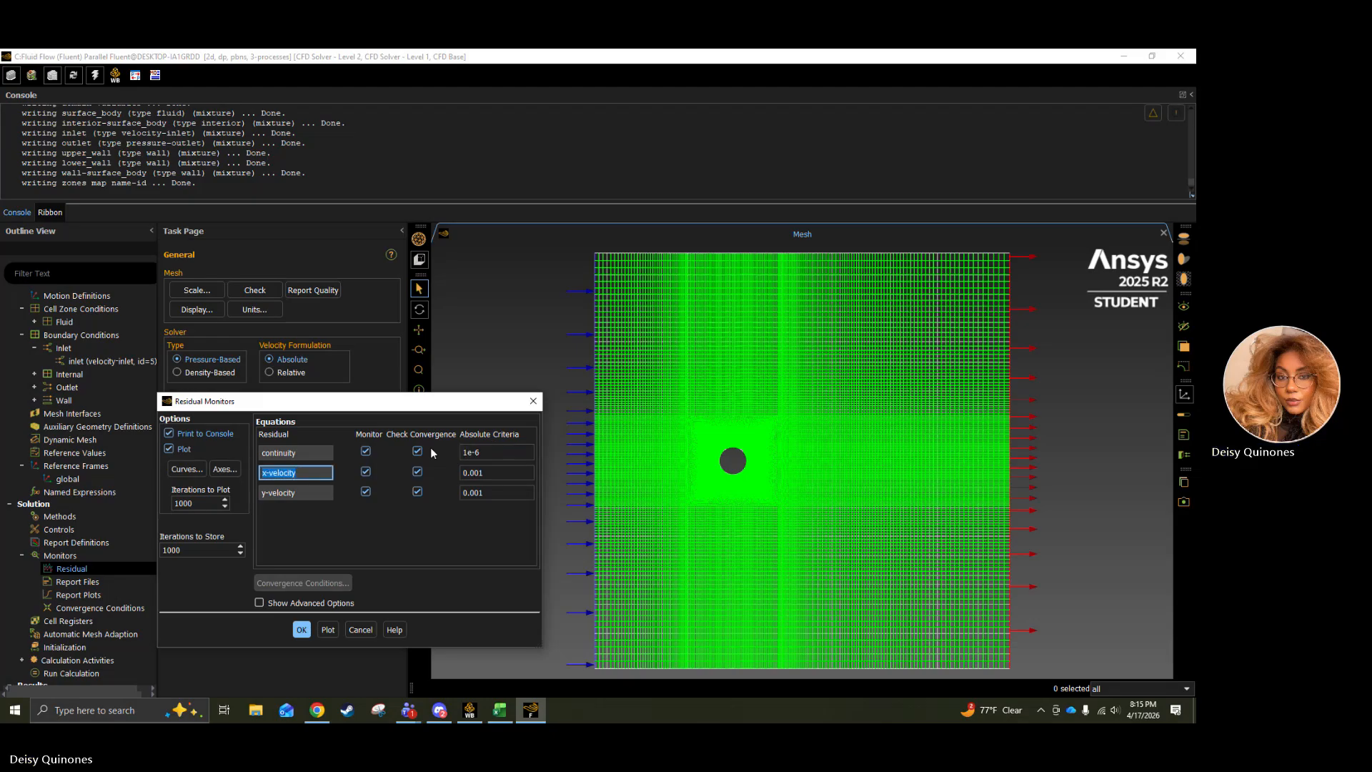
# Set the x-velocity residual's absolute criterion to 1e-6, replace the y-velocity criterion as well, and apply the residual monitor settings.
pyautogui.click(496, 472)
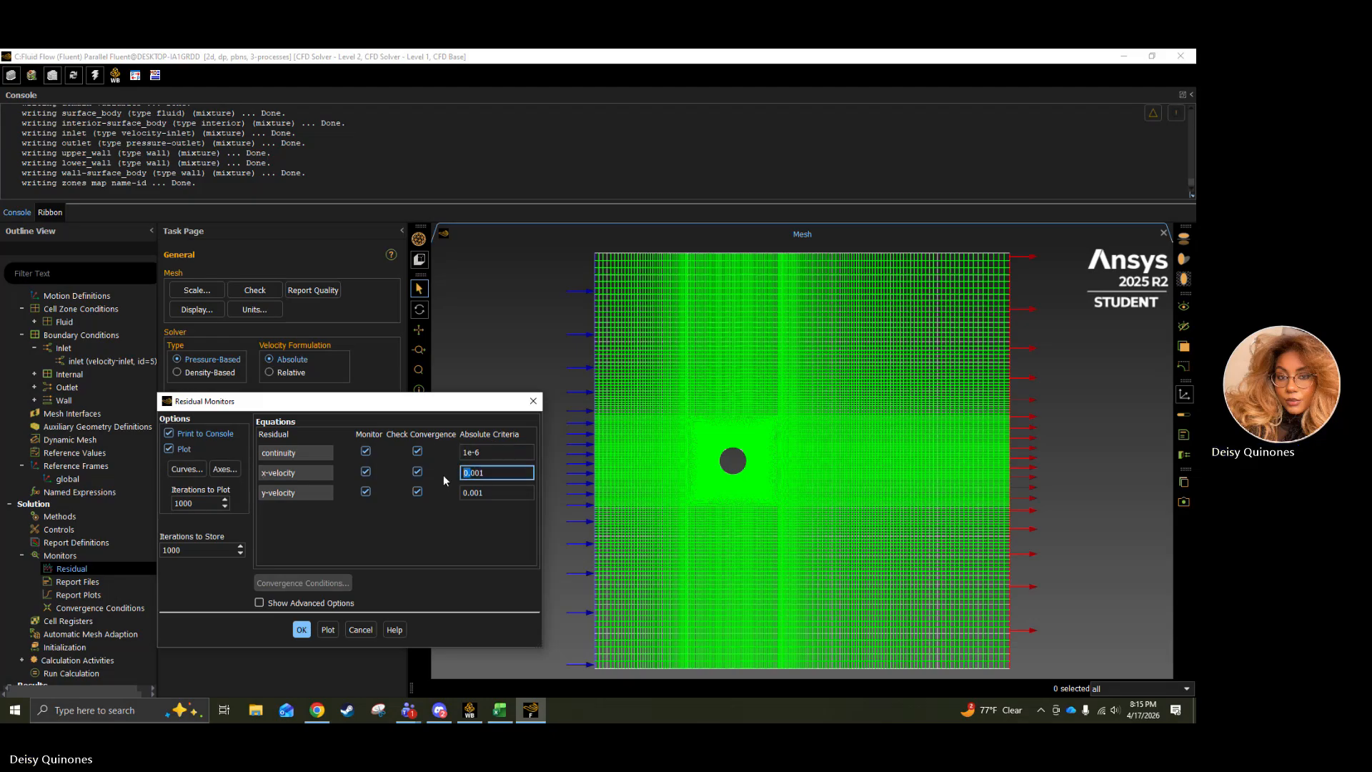
pyautogui.hotkey('ctrl', 'a')
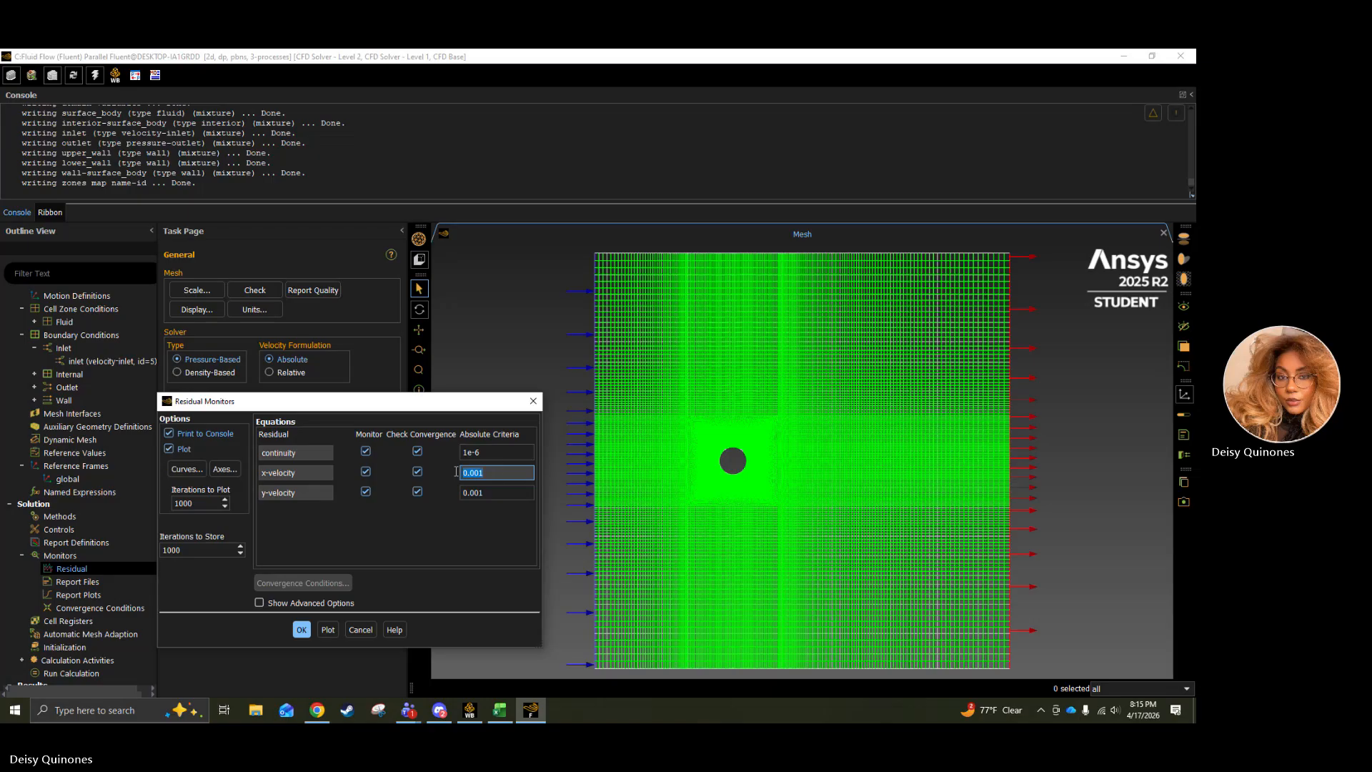
pyautogui.write('1e-6')
pyautogui.click(521, 489)
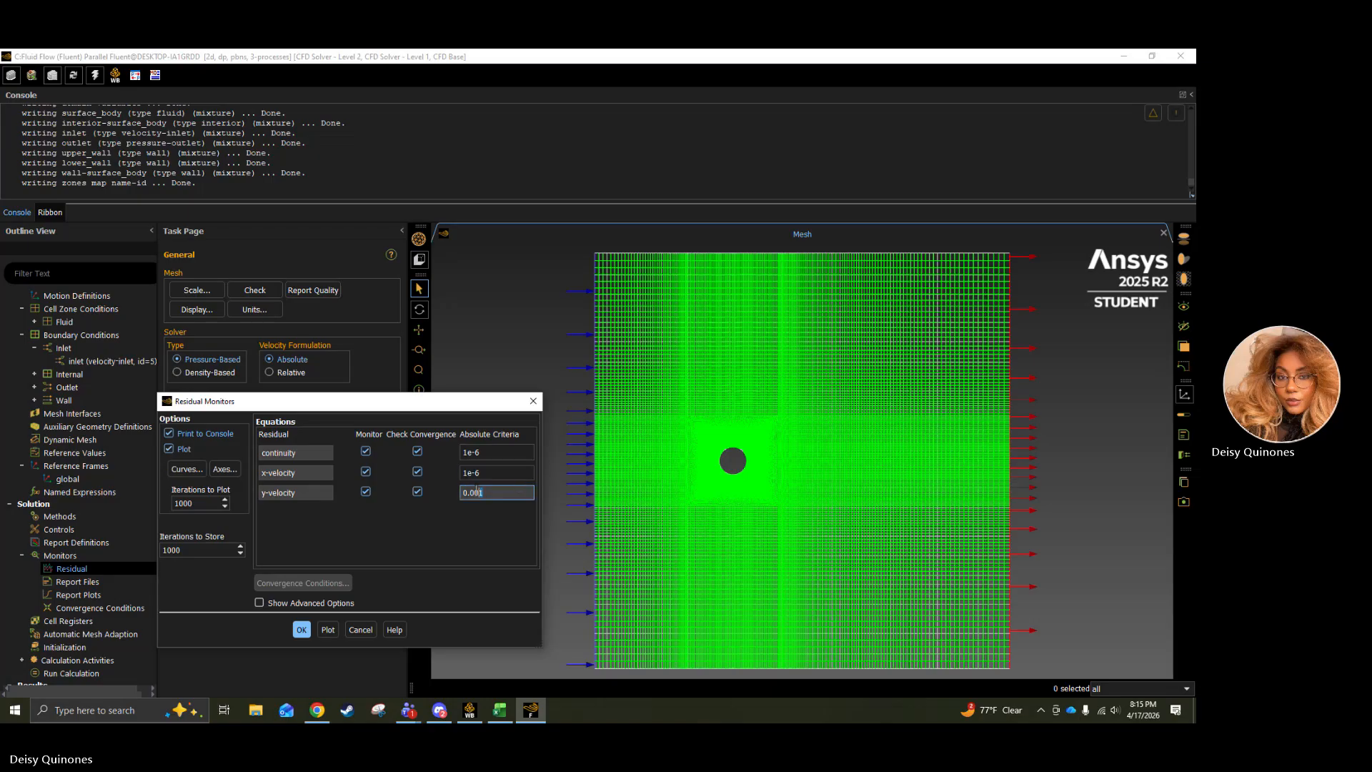
pyautogui.moveTo(492, 491); pyautogui.dragTo(447, 495)
pyautogui.click(298, 632)
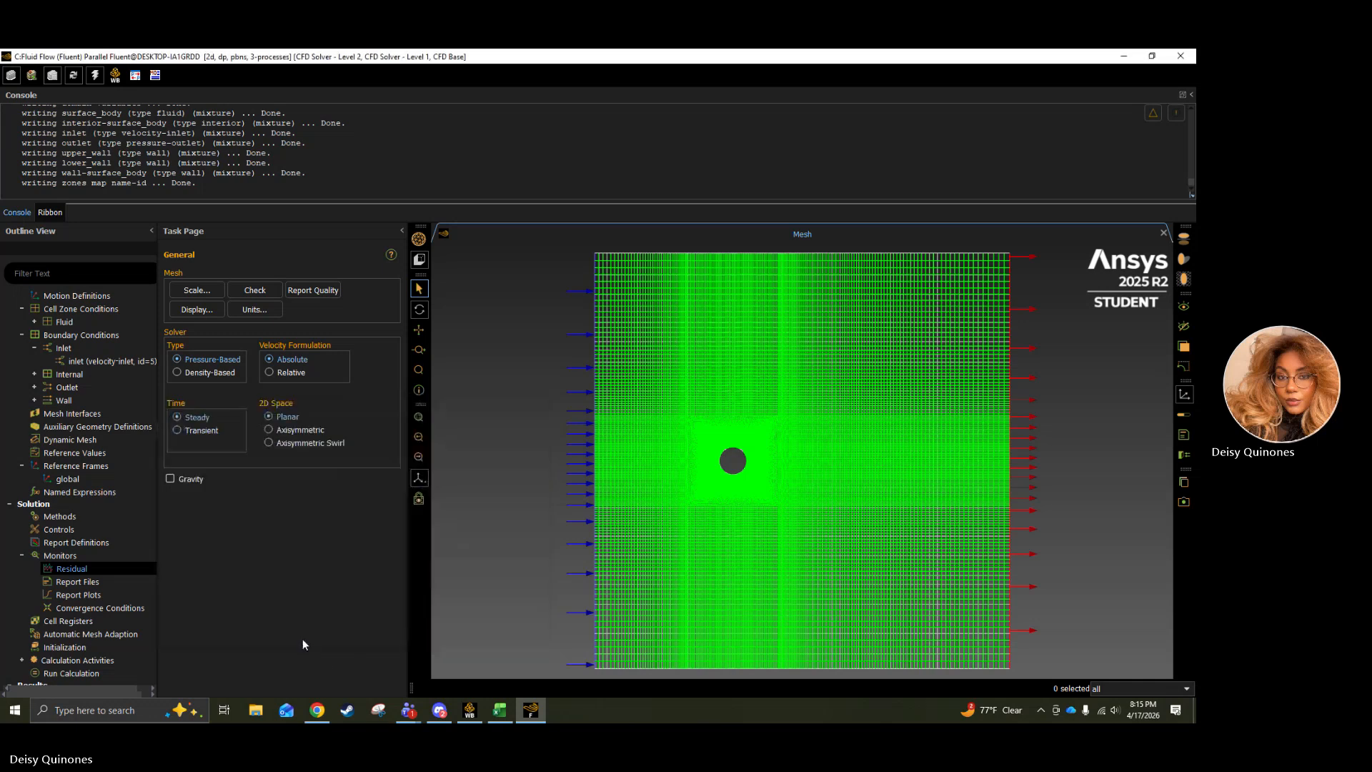
pyautogui.click(84, 585)
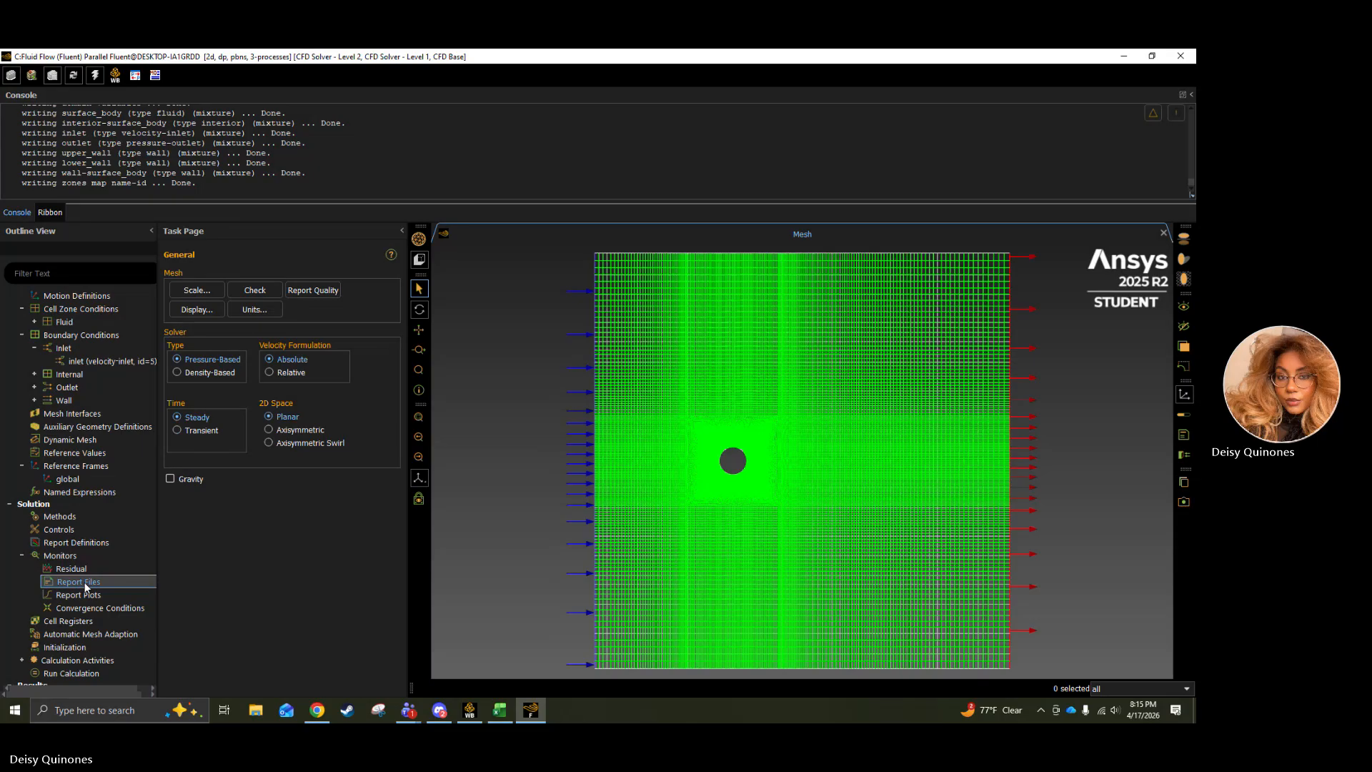
pyautogui.rightClick(84, 583)
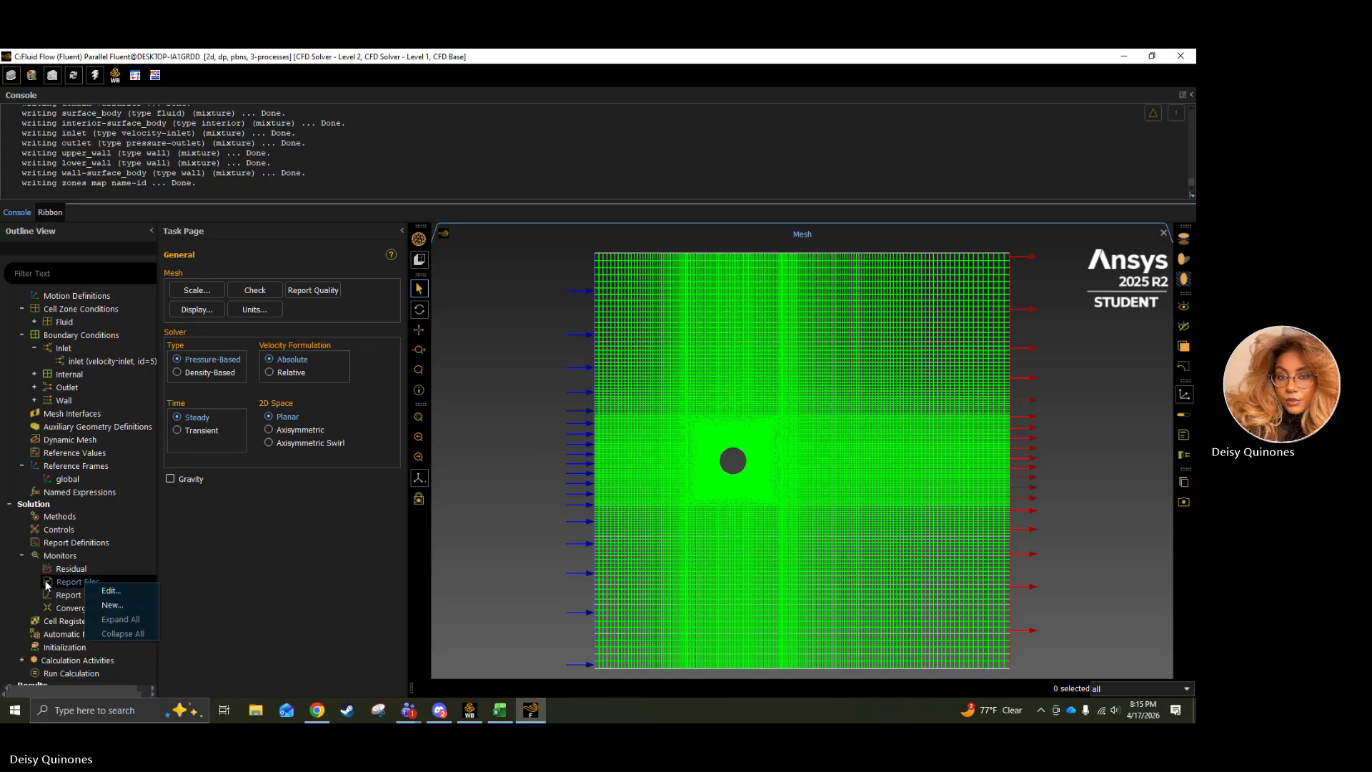
pyautogui.click(15, 586)
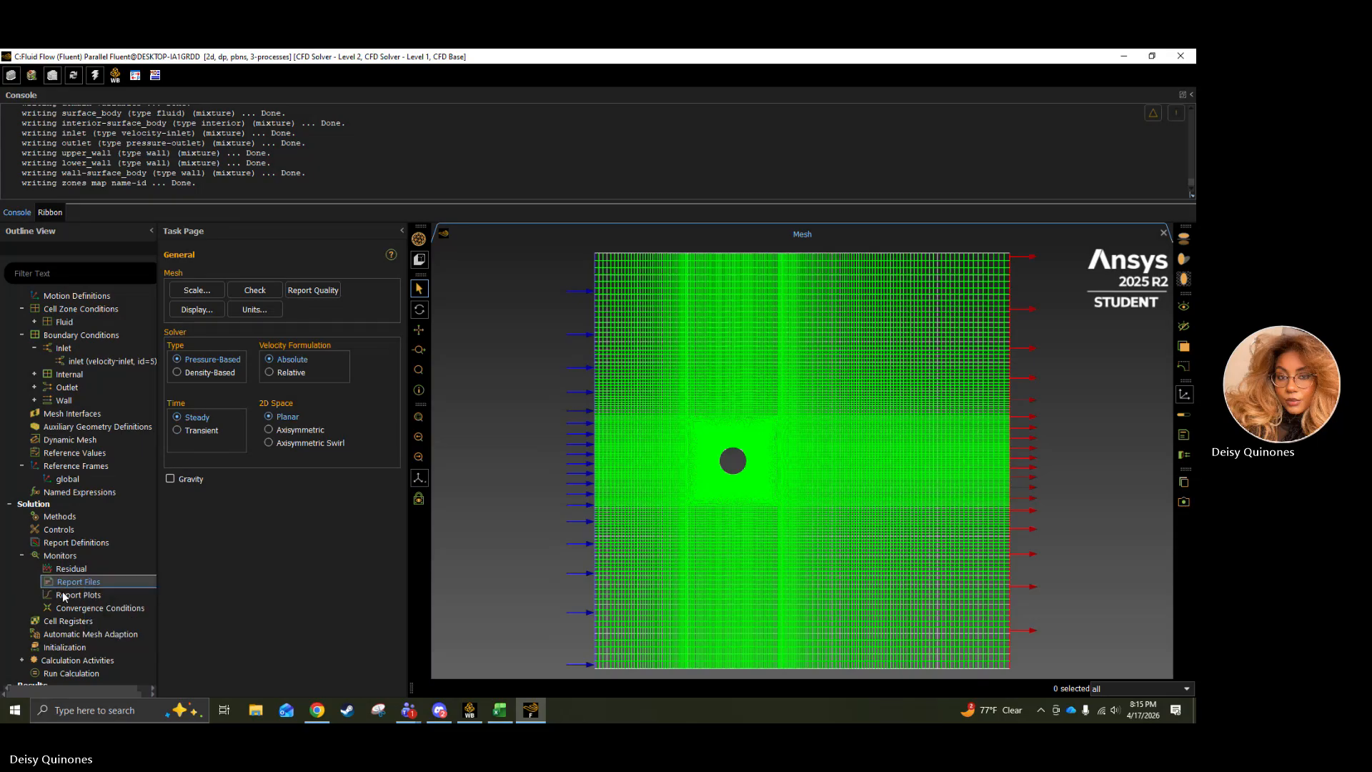
# Initialize the solution with the Hybrid Initialization method.
pyautogui.scroll(-2, 91, 602)
pyautogui.scroll(-1, 97, 564)
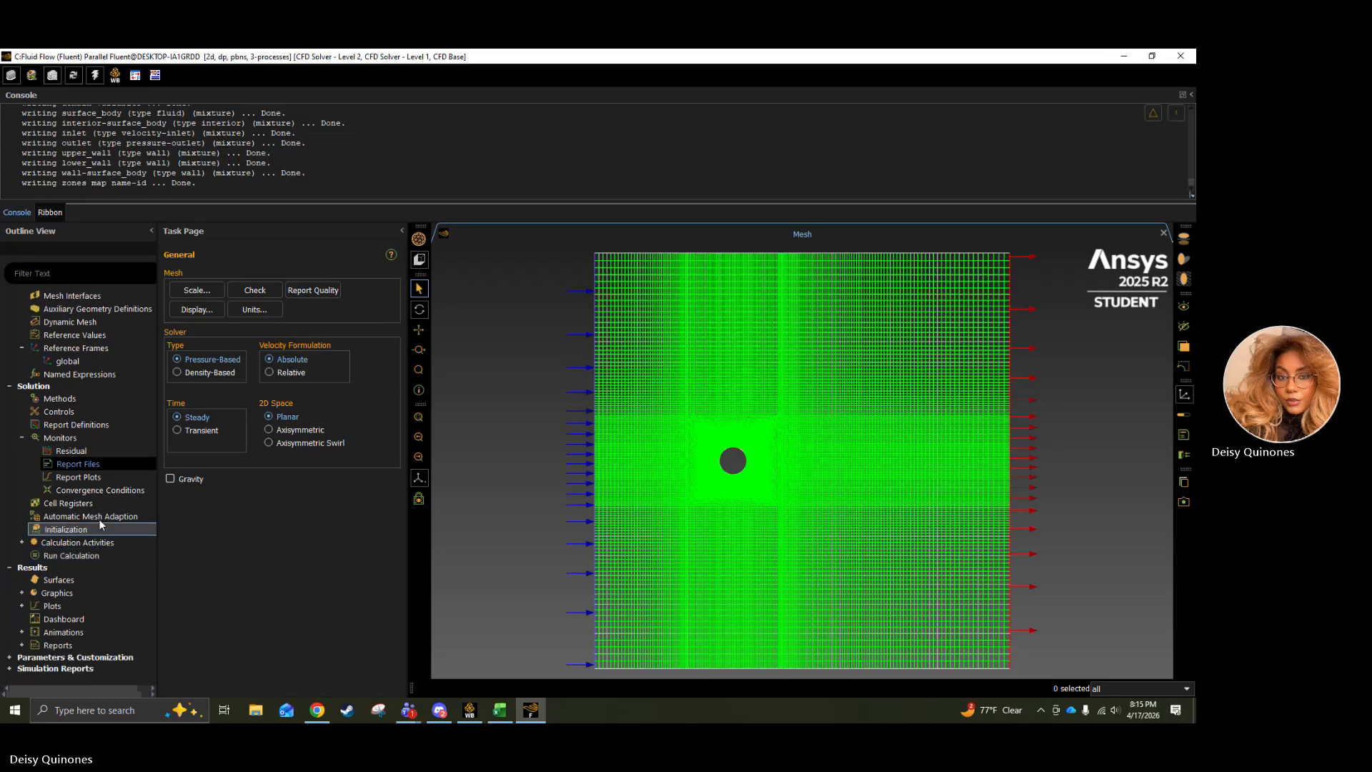
pyautogui.click(101, 531)
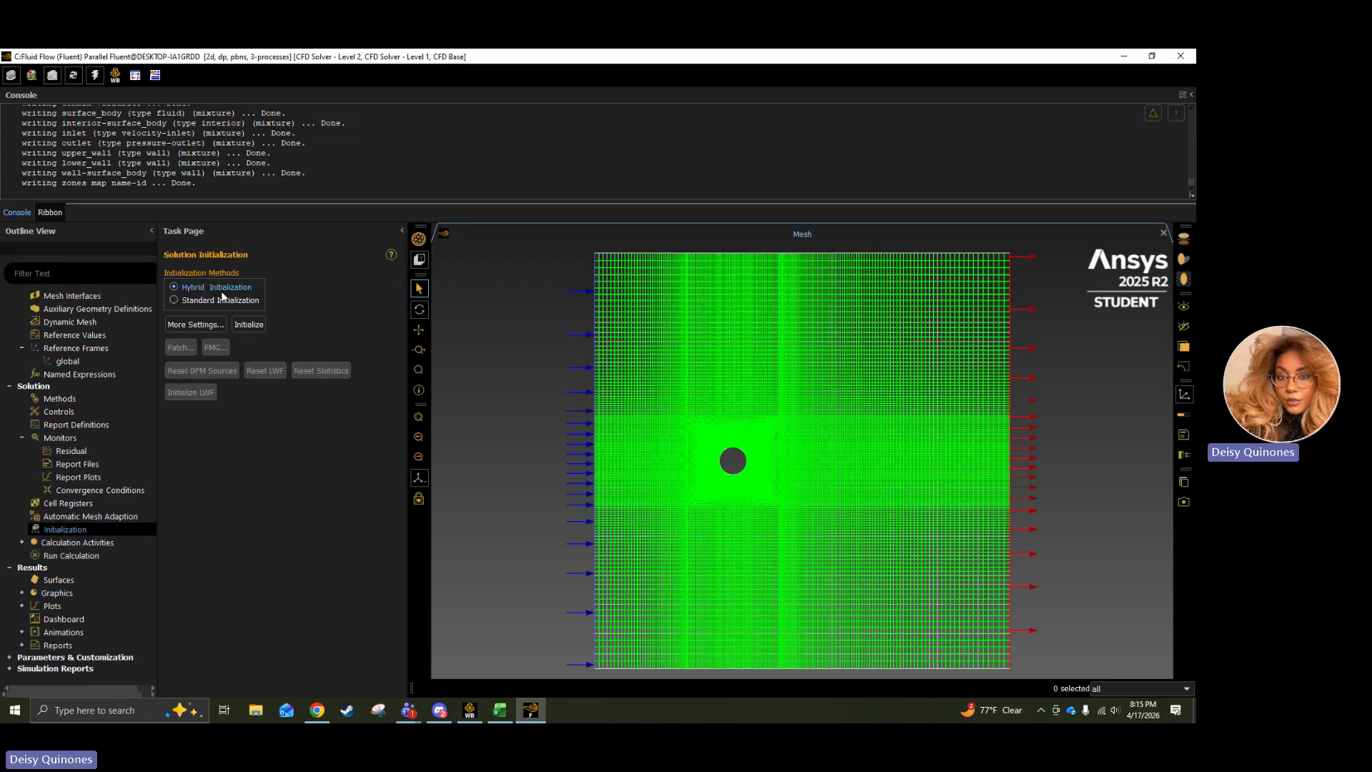
pyautogui.click(250, 325)
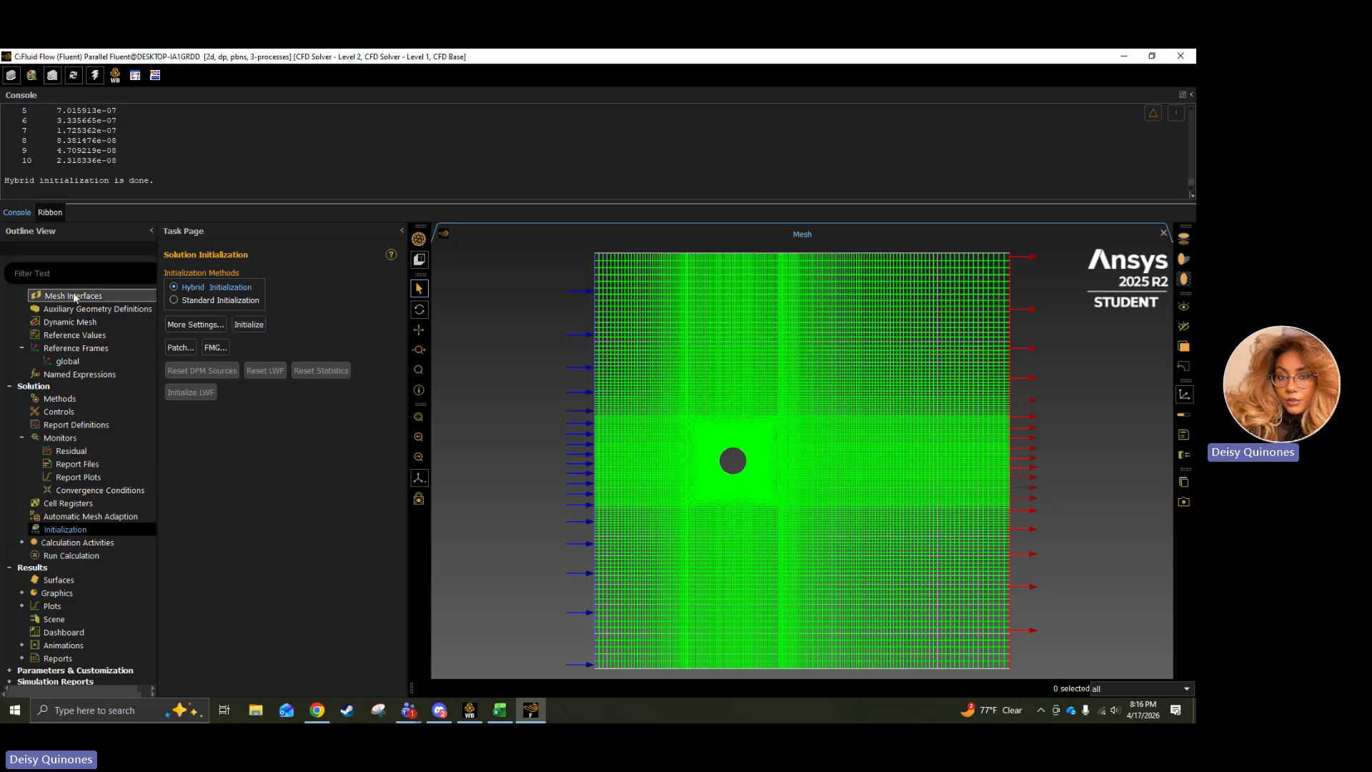
# Set the number of iterations to 200 and start the calculation.
pyautogui.click(117, 557)
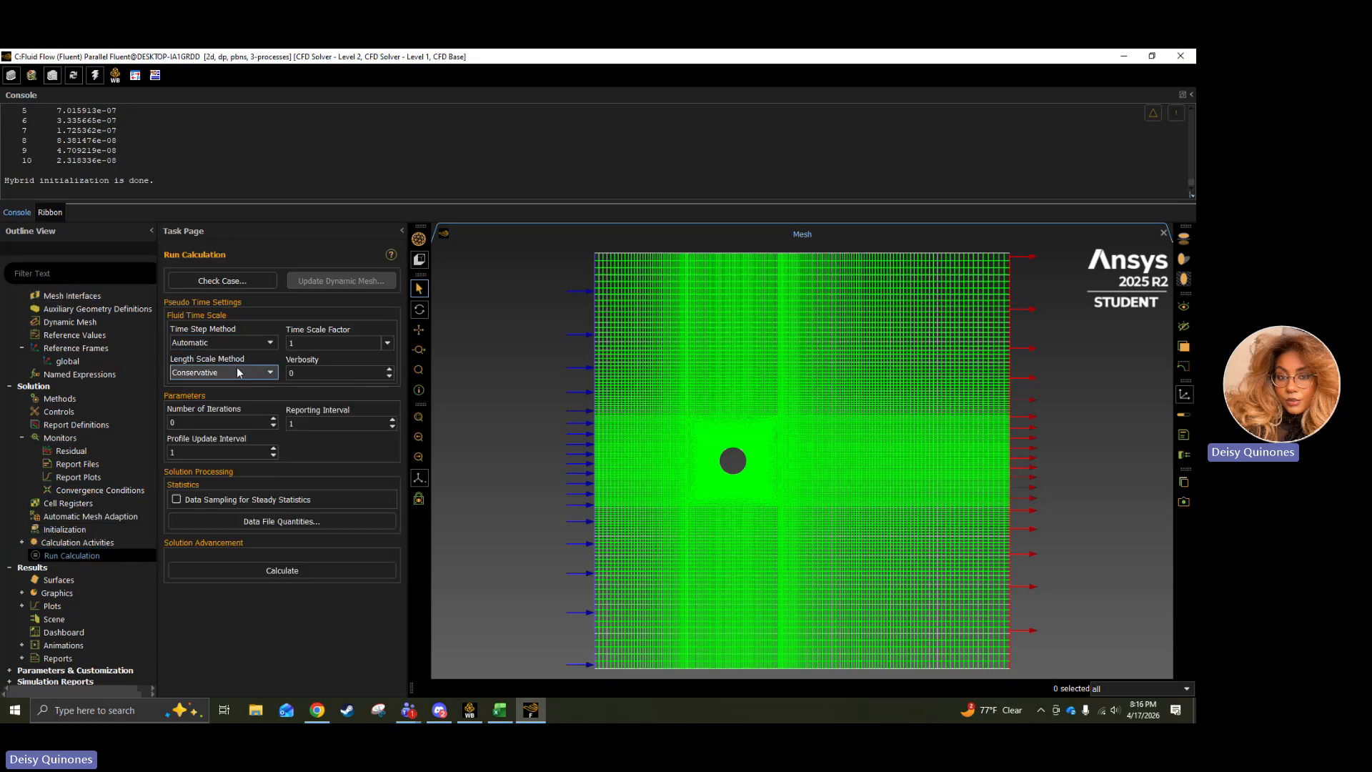
pyautogui.click(209, 421)
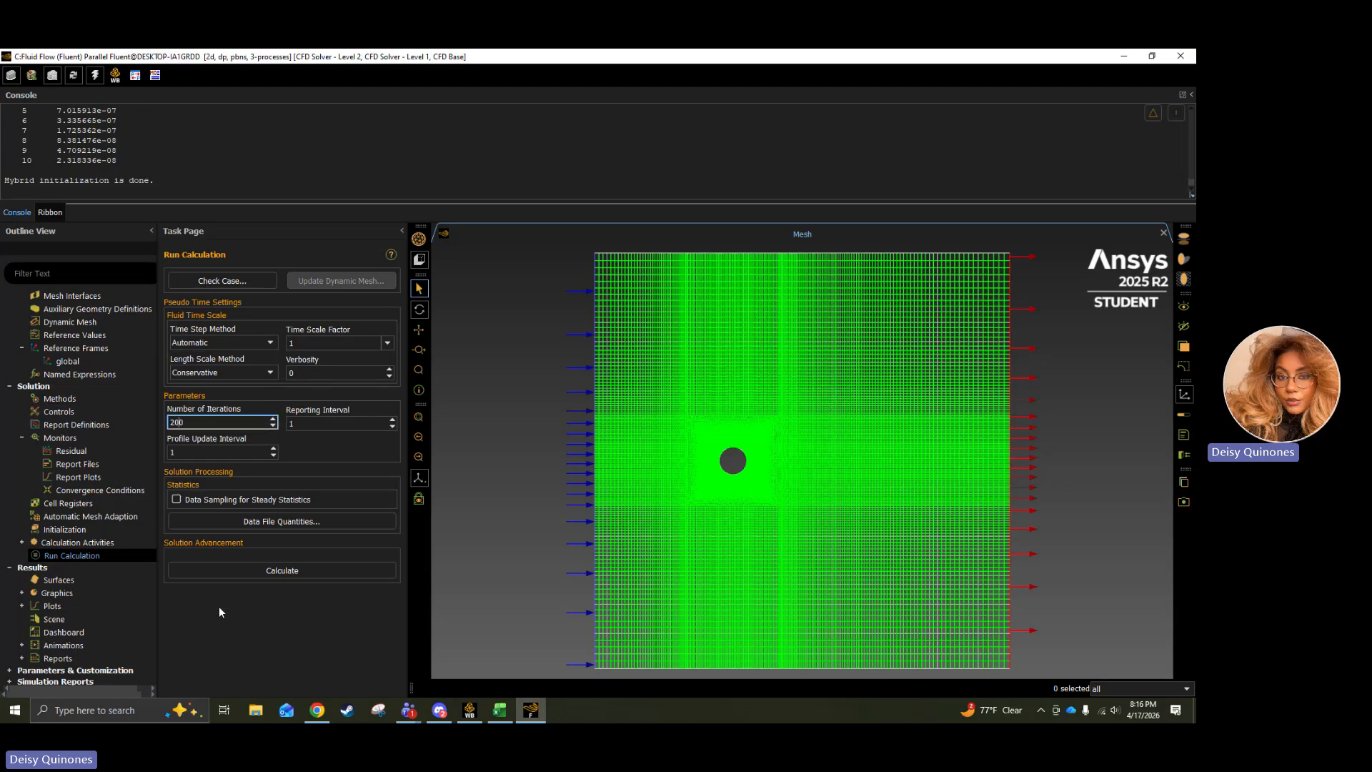
pyautogui.click(250, 571)
# Try to bring back the unresponsive Fluent window, and request that it close.
pyautogui.moveTo(531, 710)
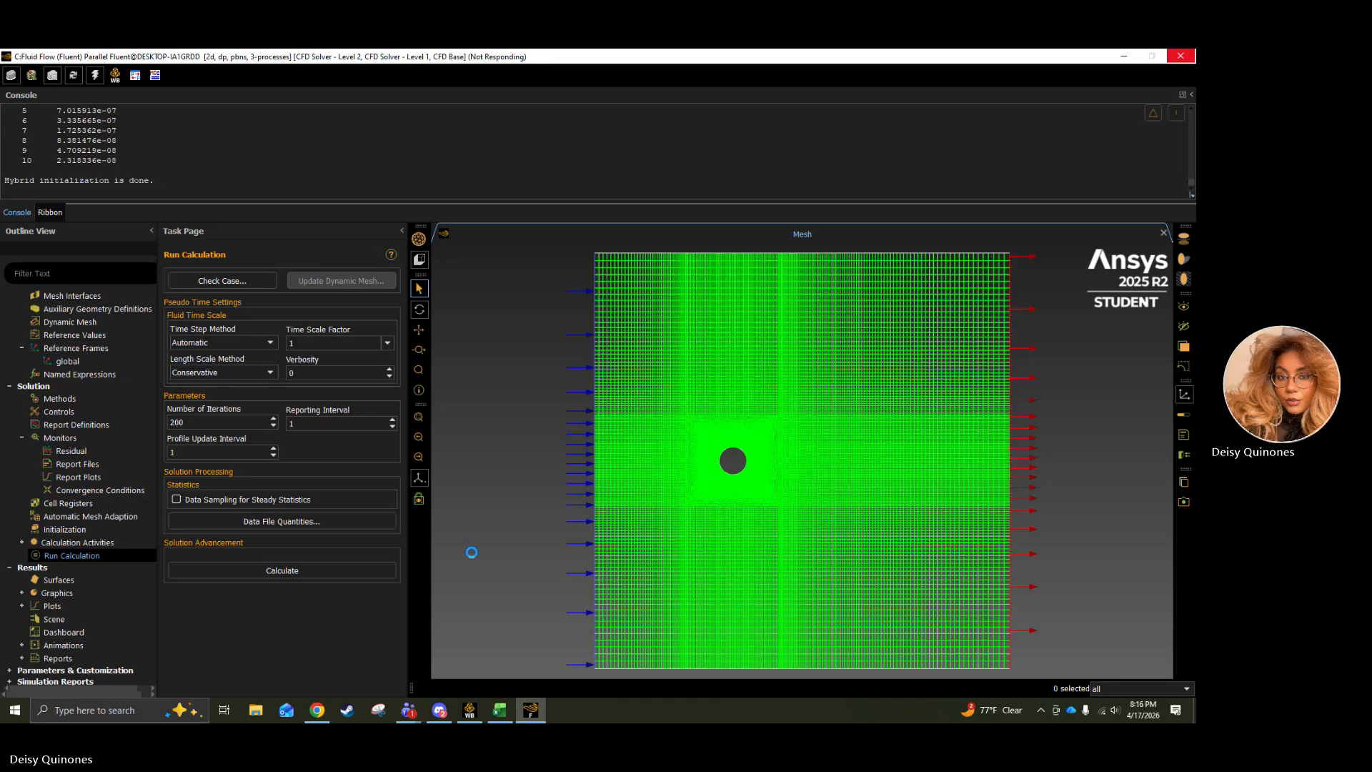
pyautogui.click(537, 717)
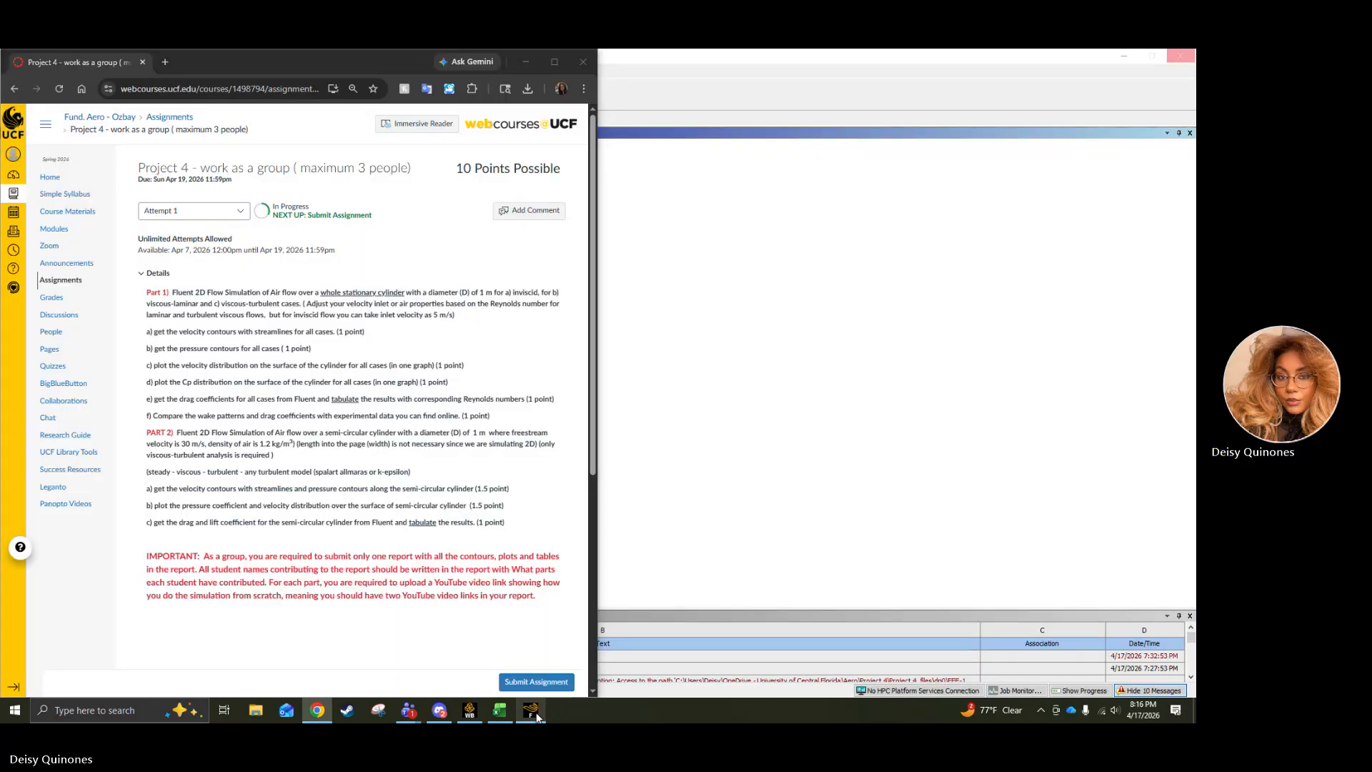
pyautogui.click(537, 718)
pyautogui.rightClick(532, 713)
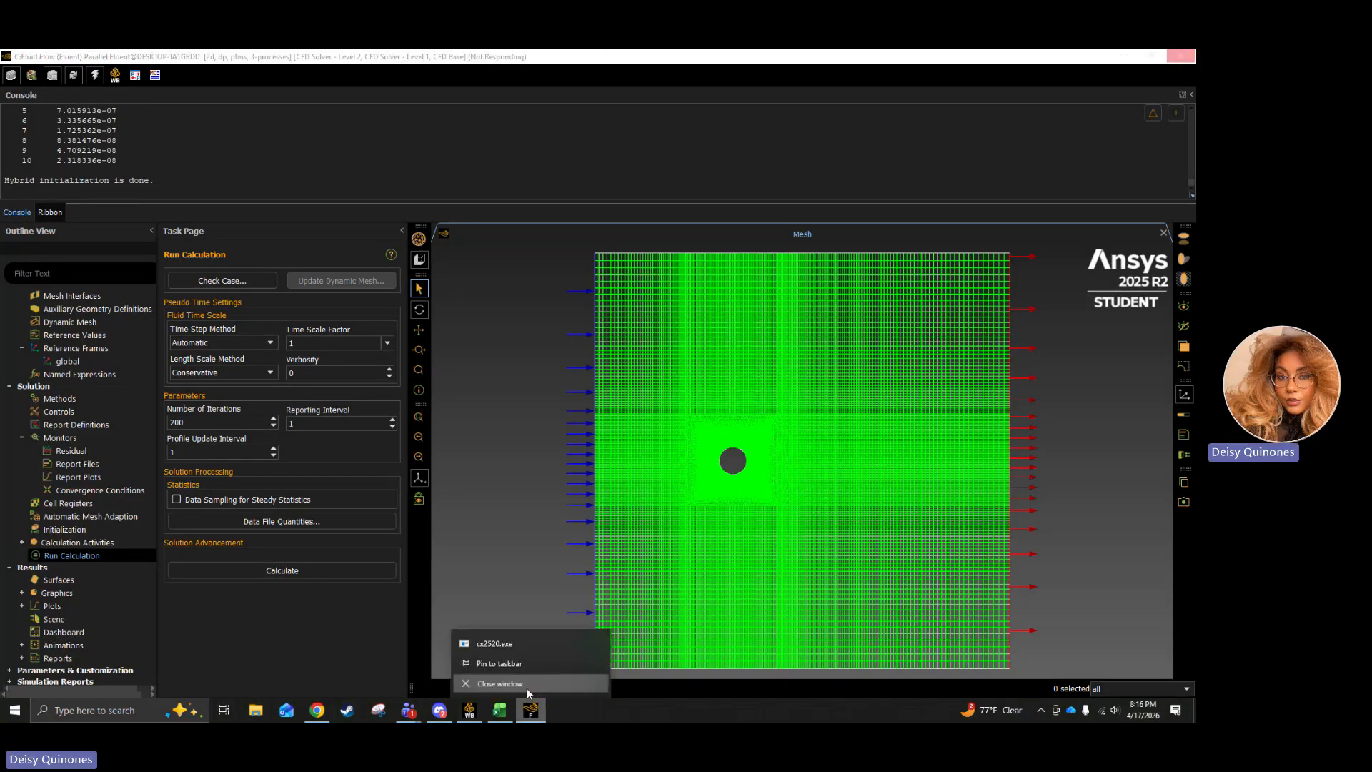
pyautogui.click(527, 692)
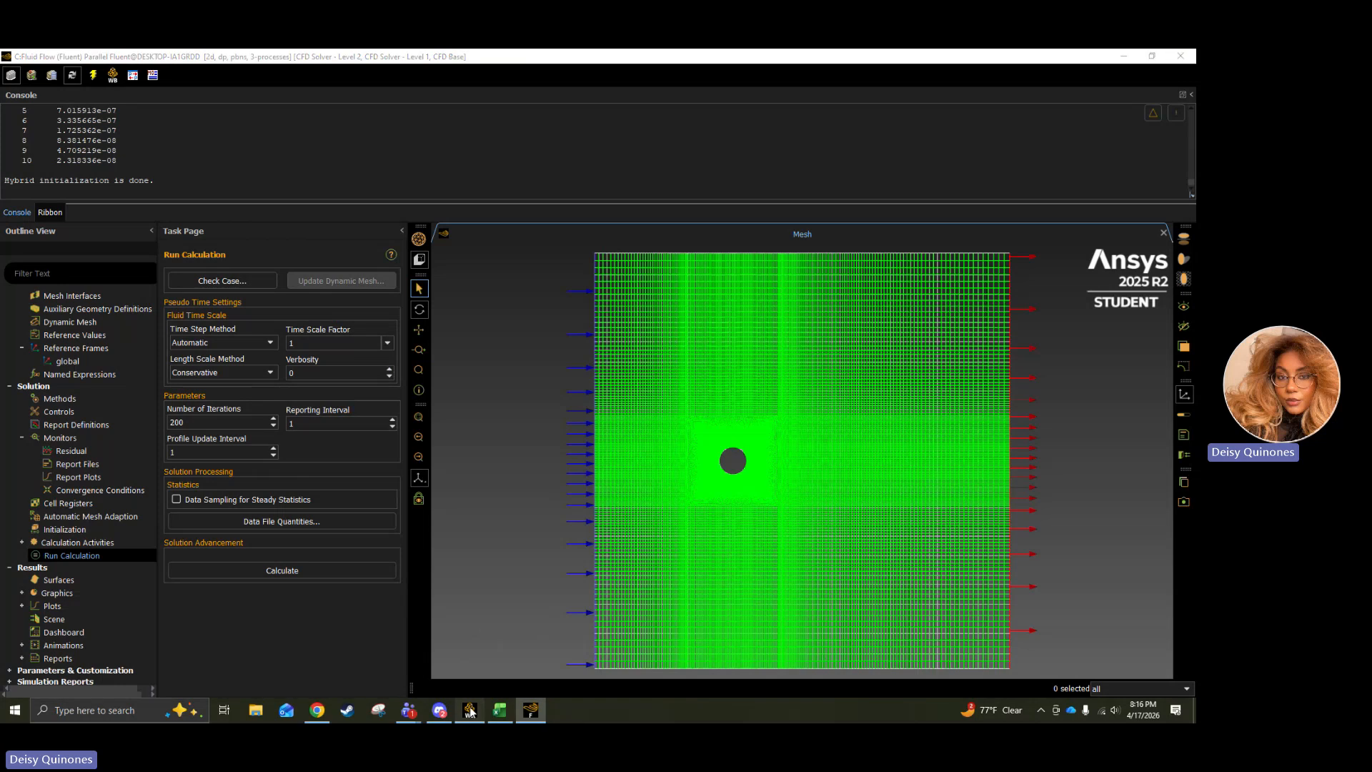
# Switch to Workbench and try to reopen the Setup cell of Fluid Flow system C for editing.
pyautogui.click(469, 711)
pyautogui.rightClick(262, 511)
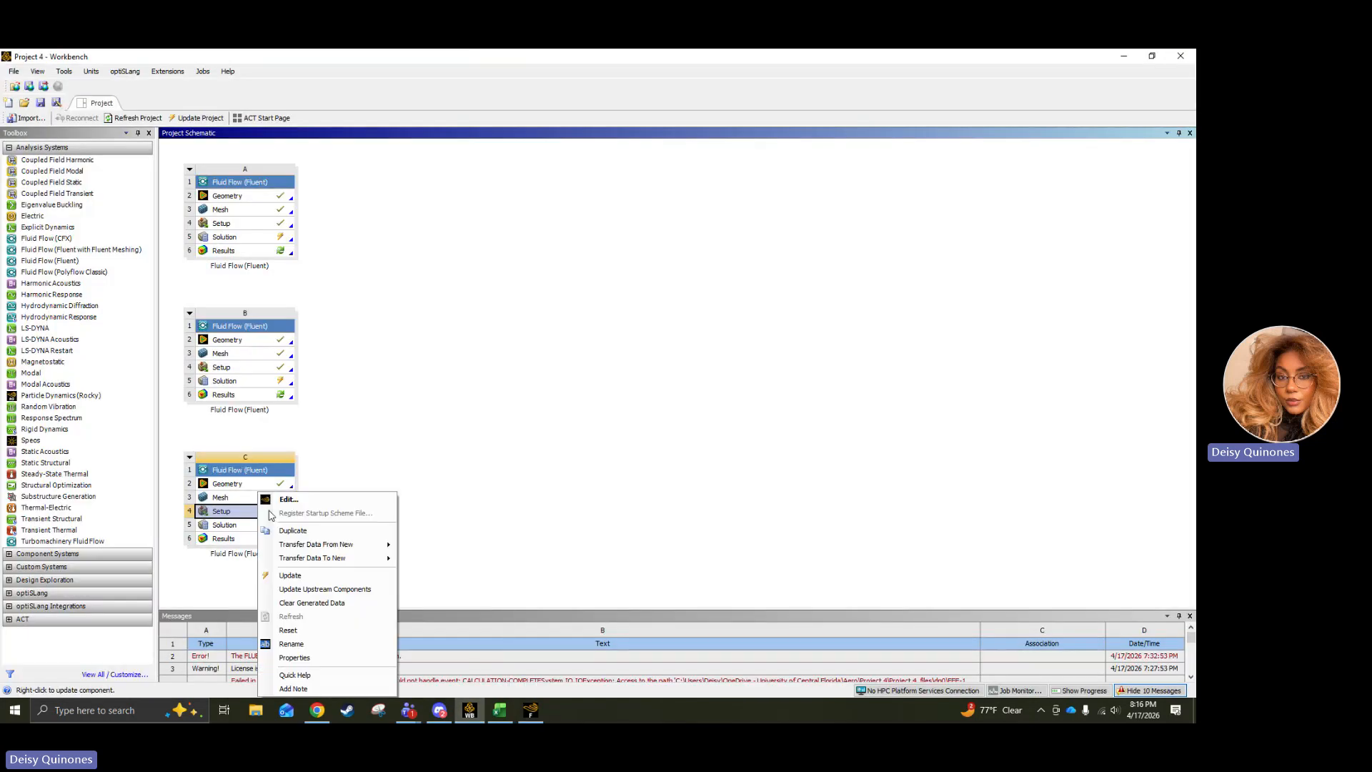
pyautogui.click(285, 499)
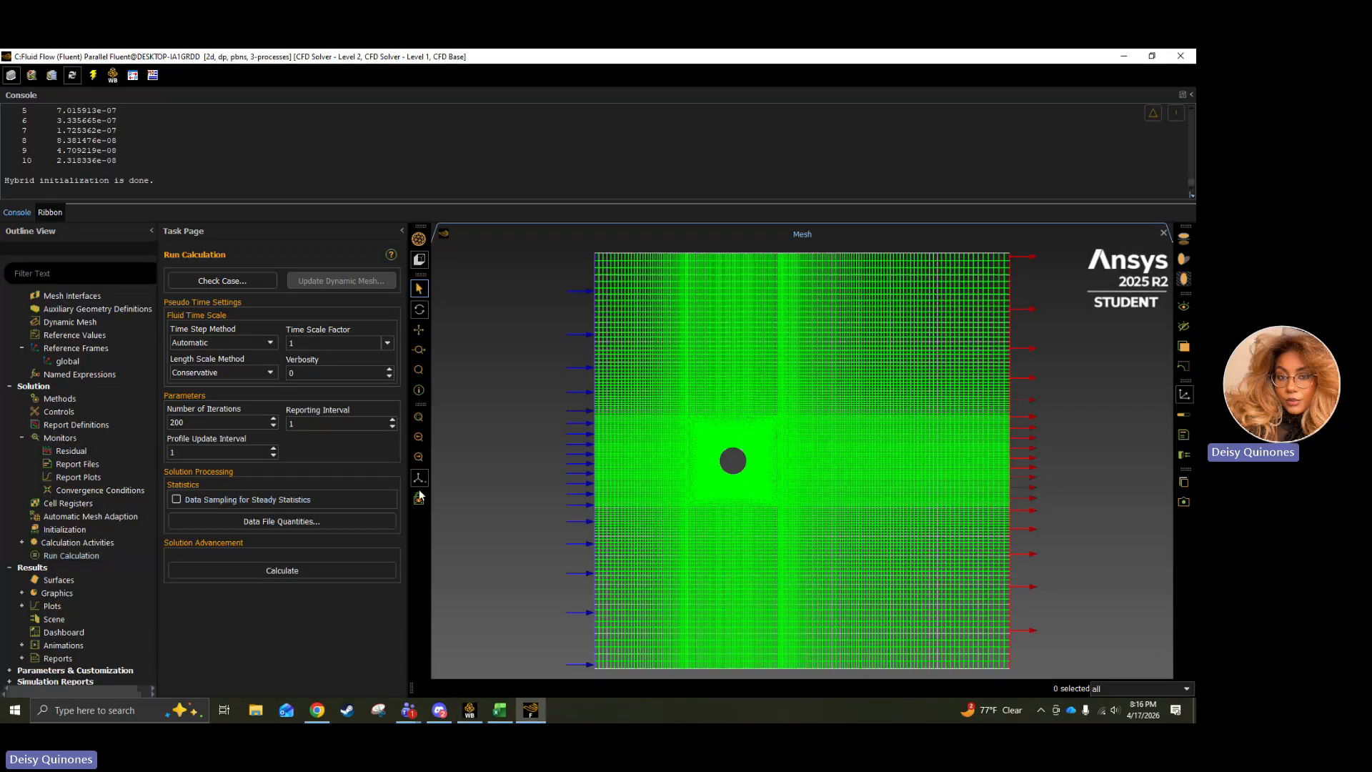
pyautogui.click(469, 709)
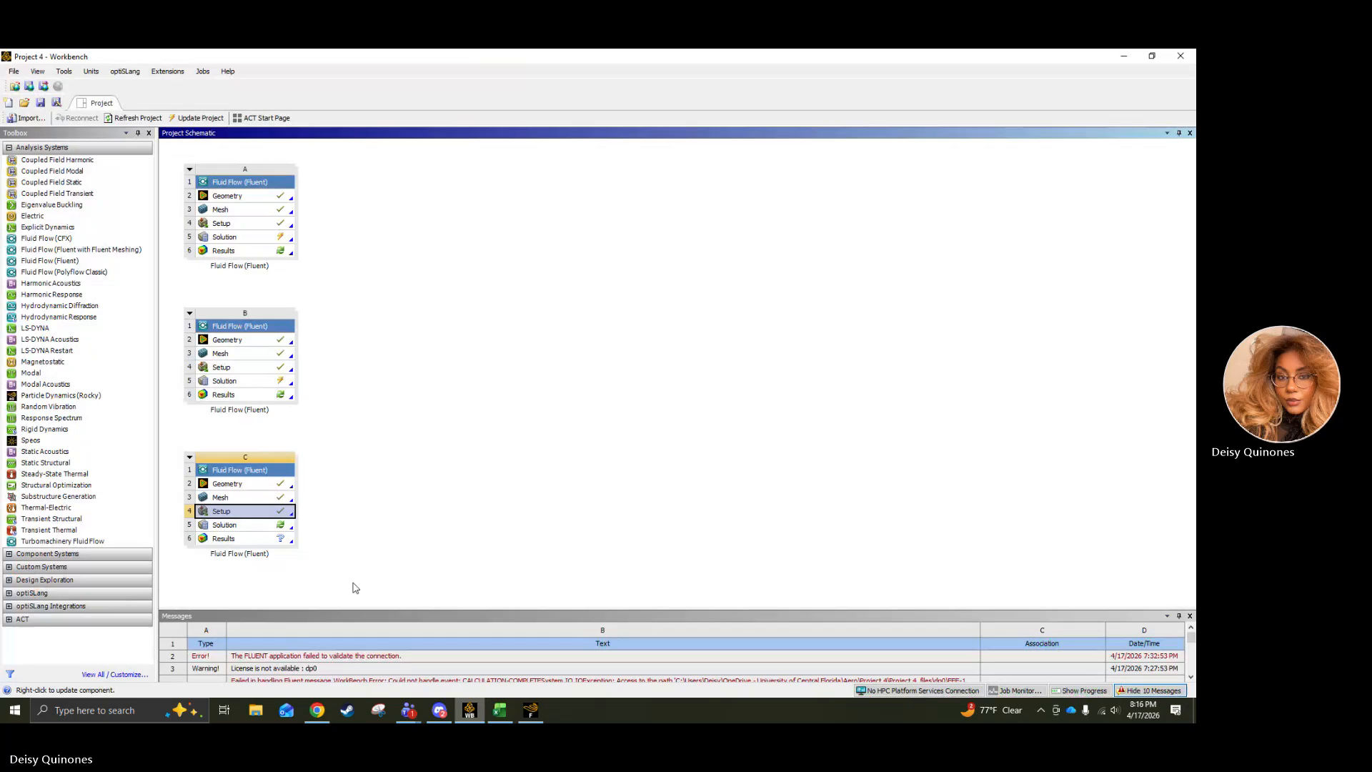
pyautogui.rightClick(259, 516)
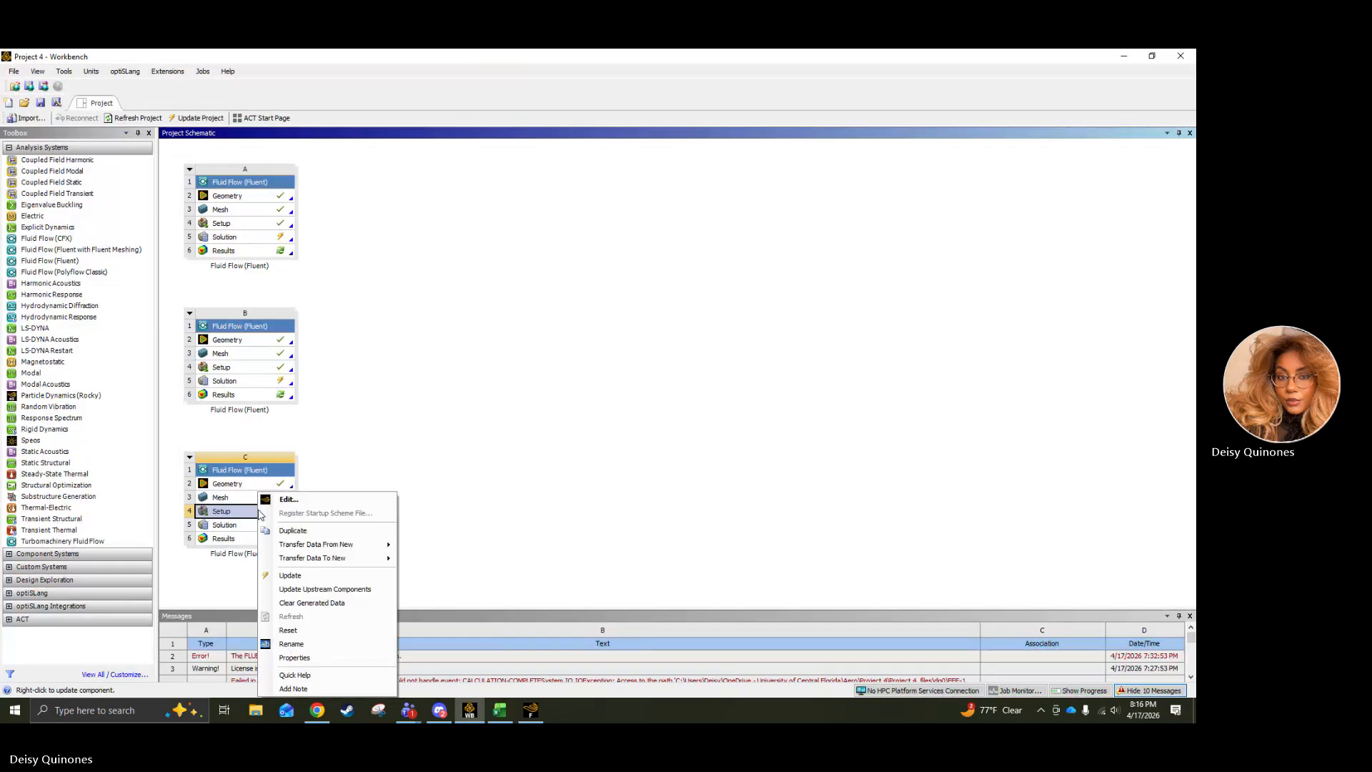
pyautogui.click(320, 500)
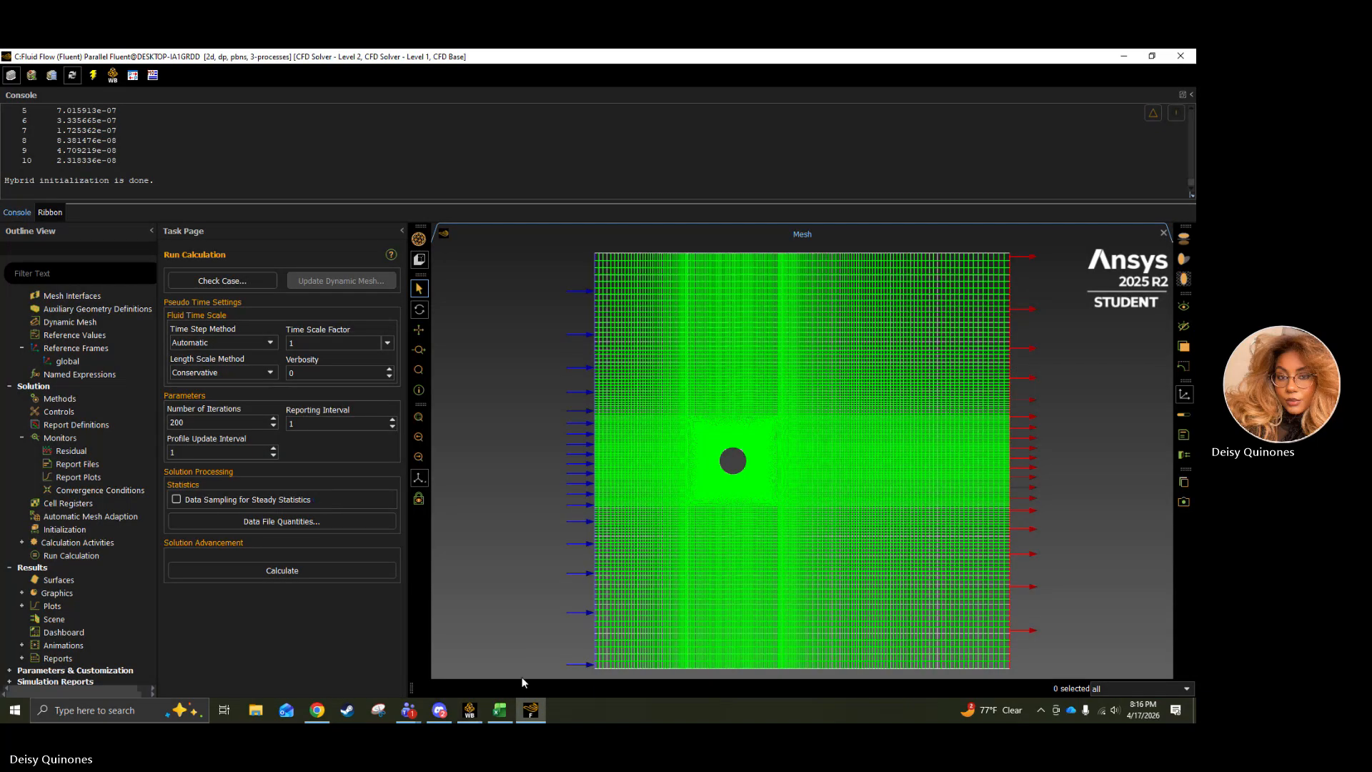
# Close the Fluent session of system C and confirm quitting the application.
pyautogui.rightClick(530, 710)
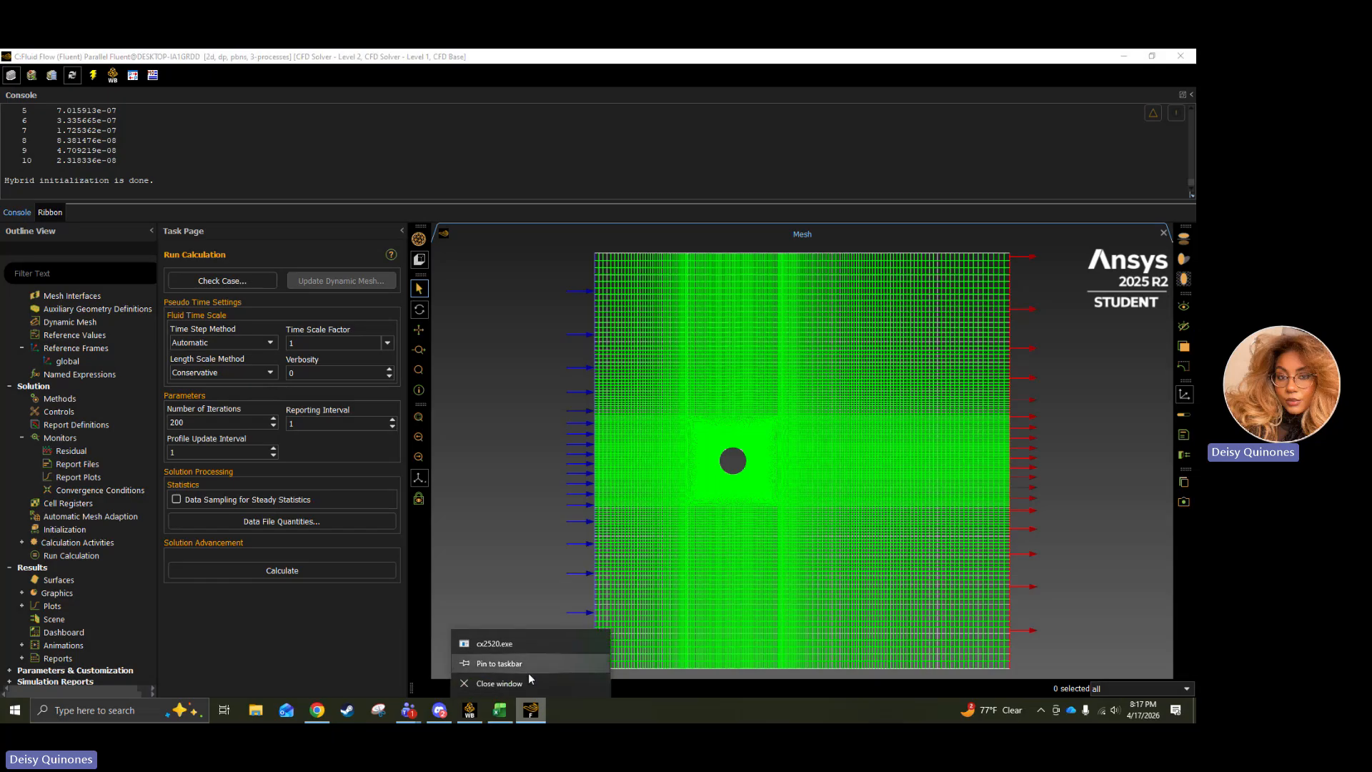
pyautogui.click(513, 684)
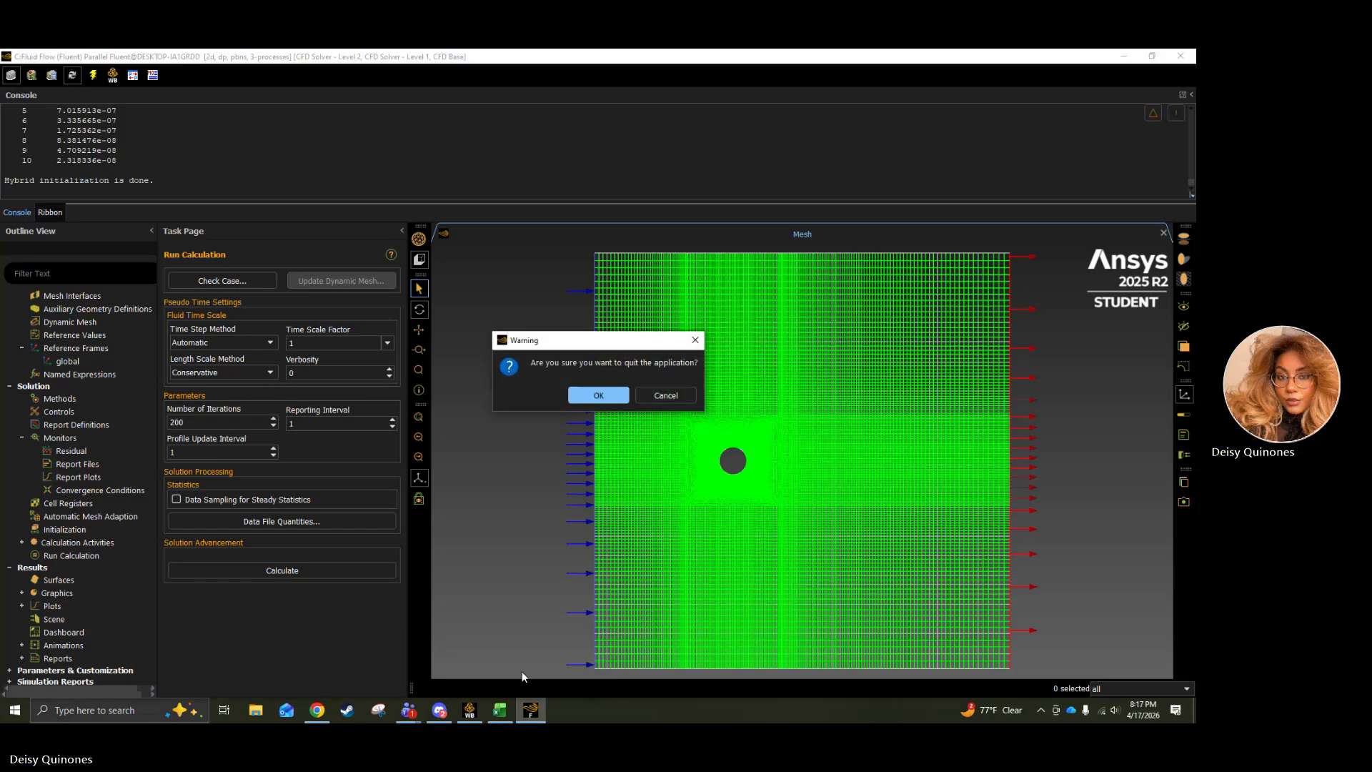
pyautogui.click(598, 395)
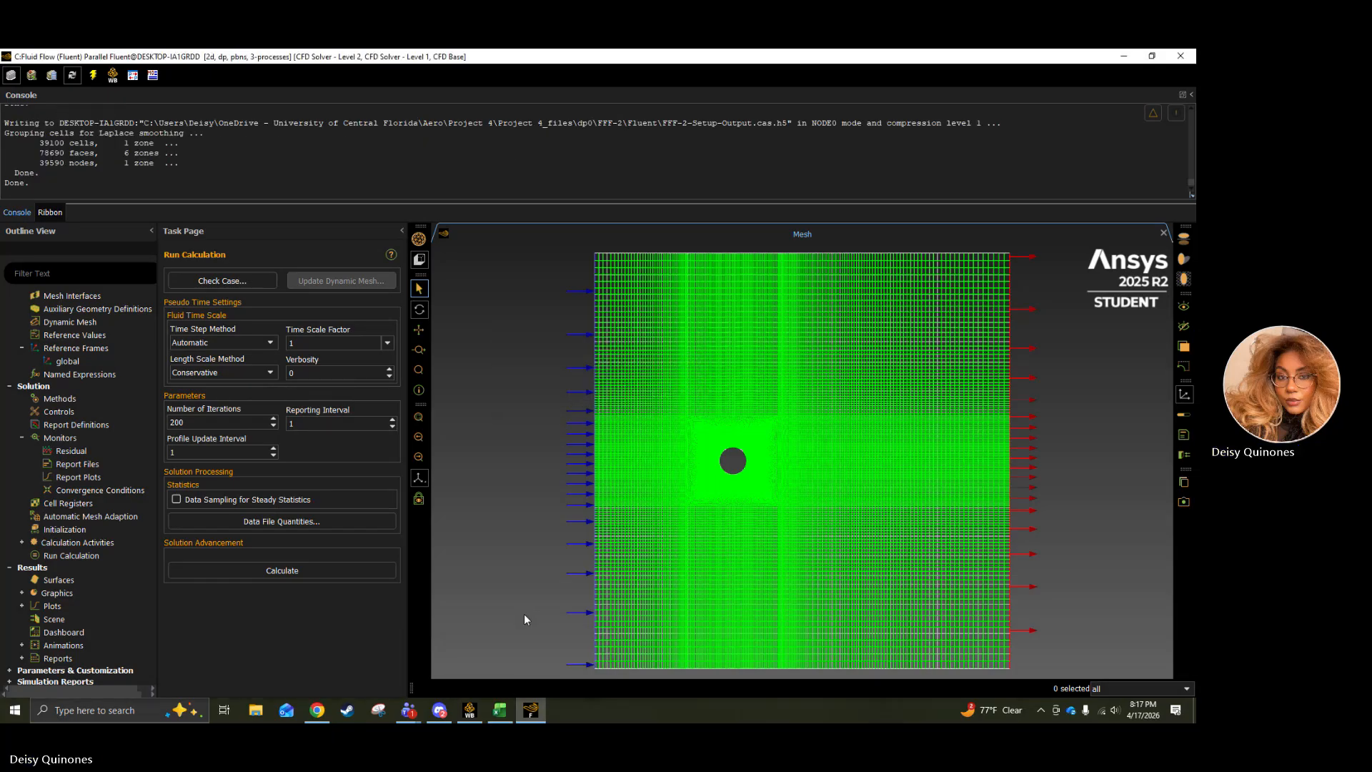
# Force the unresponsive Fluent session of system C to close instead of waiting for it to respond.
pyautogui.rightClick(538, 710)
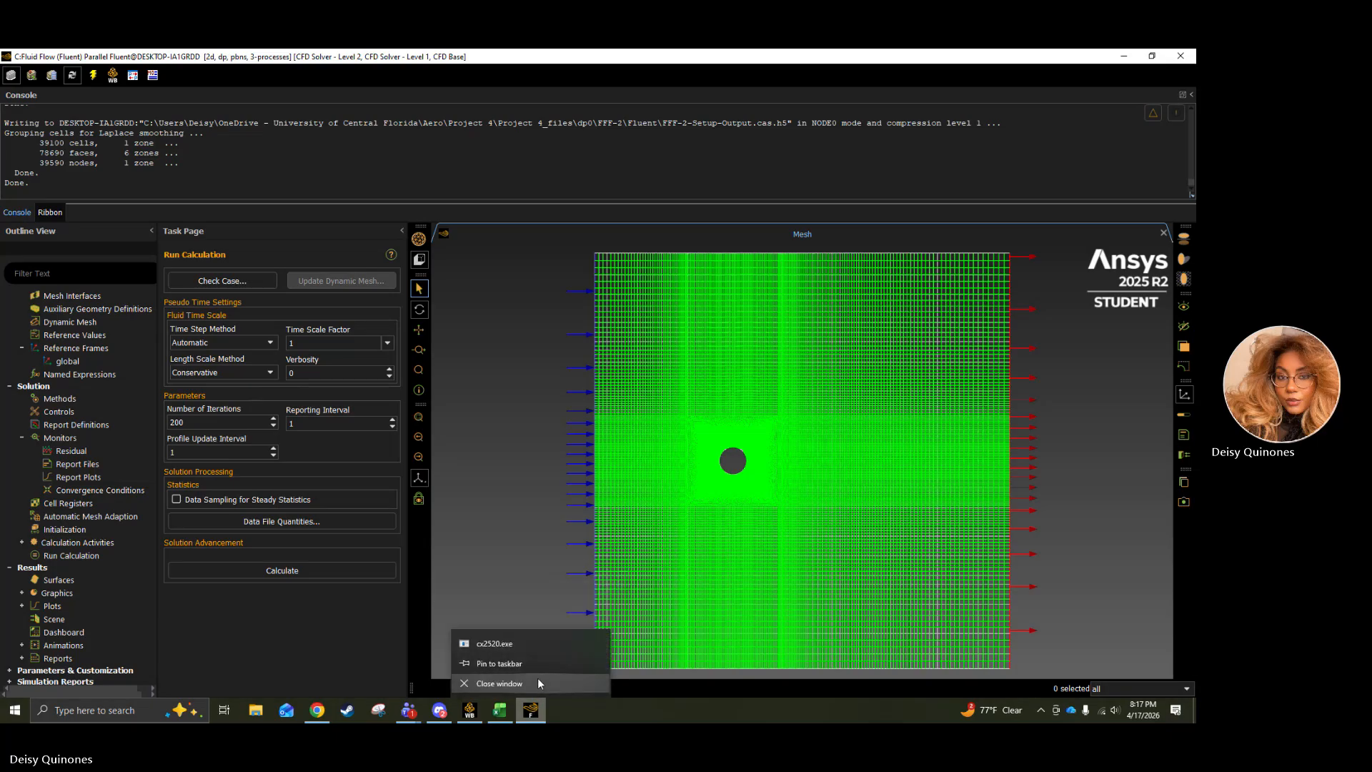
pyautogui.click(537, 677)
pyautogui.moveTo(463, 714)
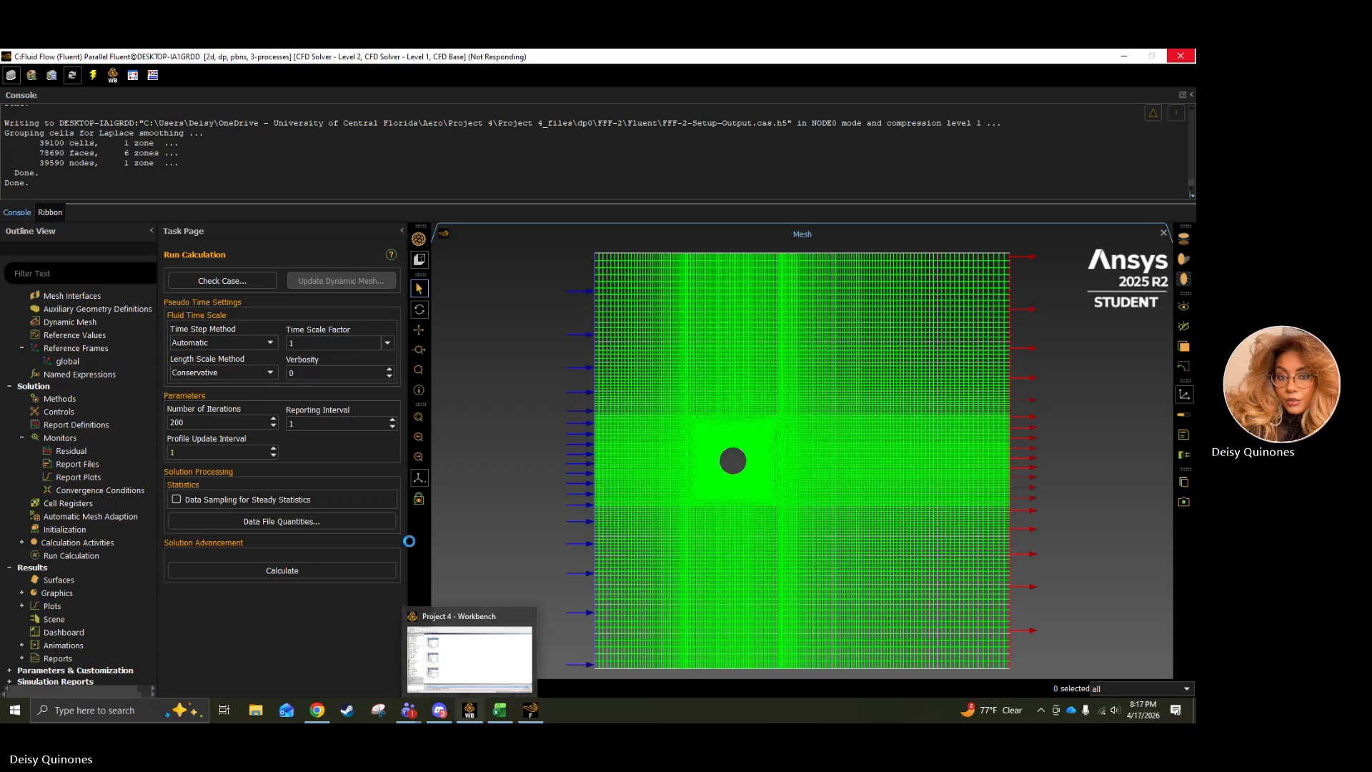
pyautogui.click(469, 710)
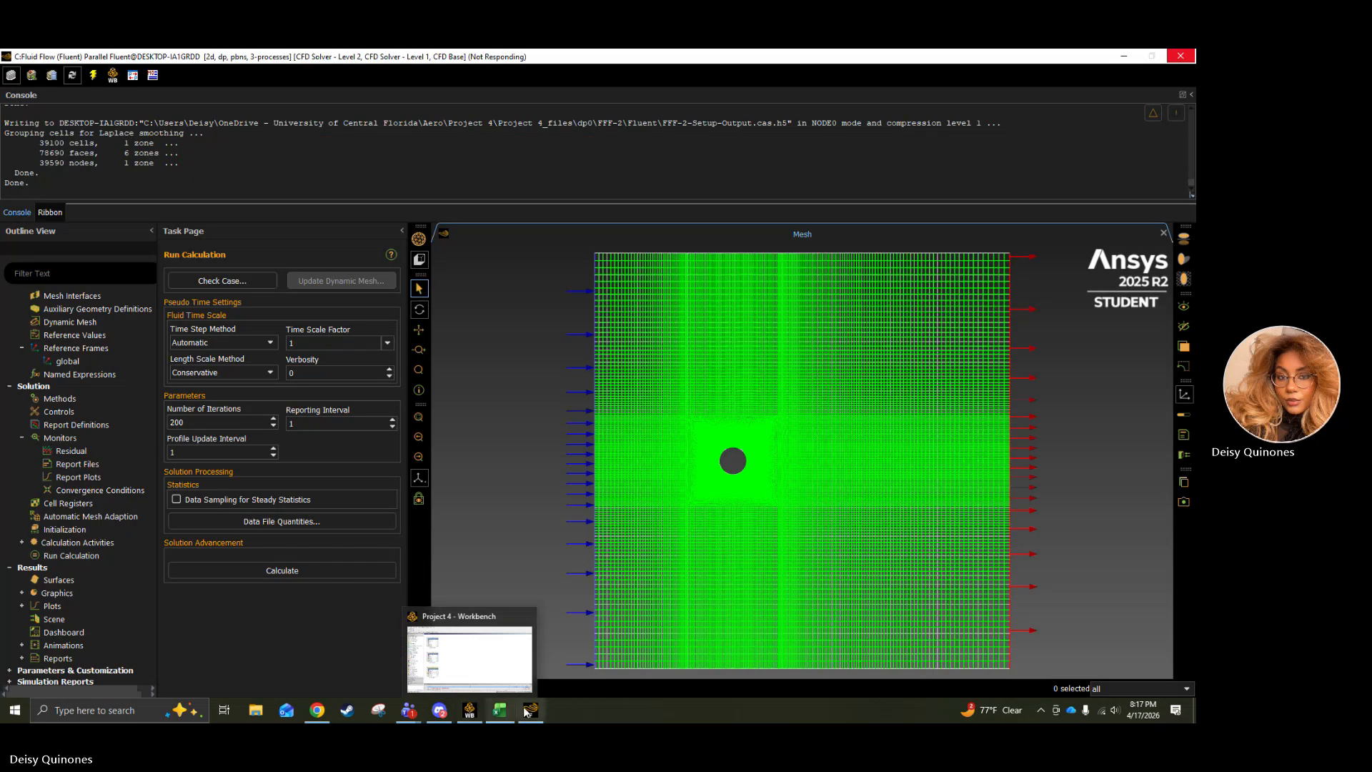
pyautogui.moveTo(529, 713)
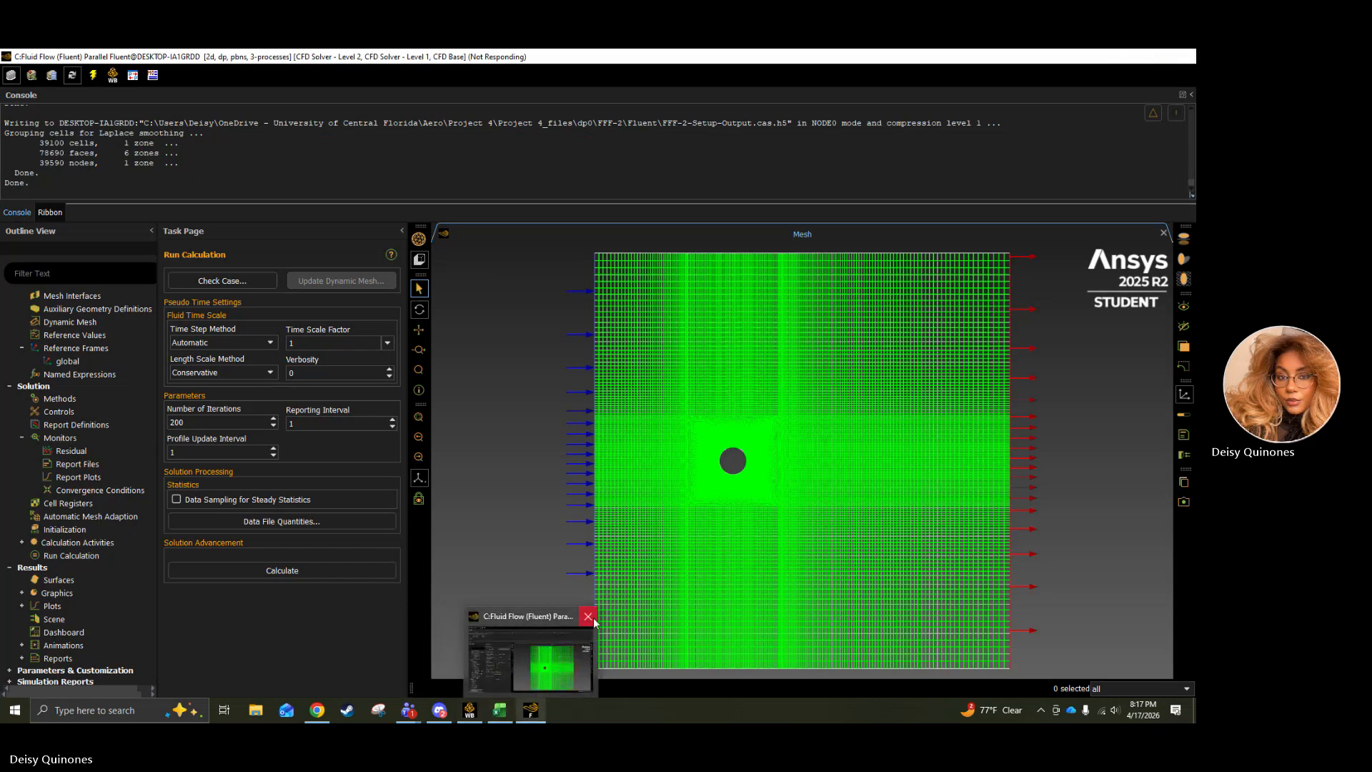
pyautogui.click(588, 617)
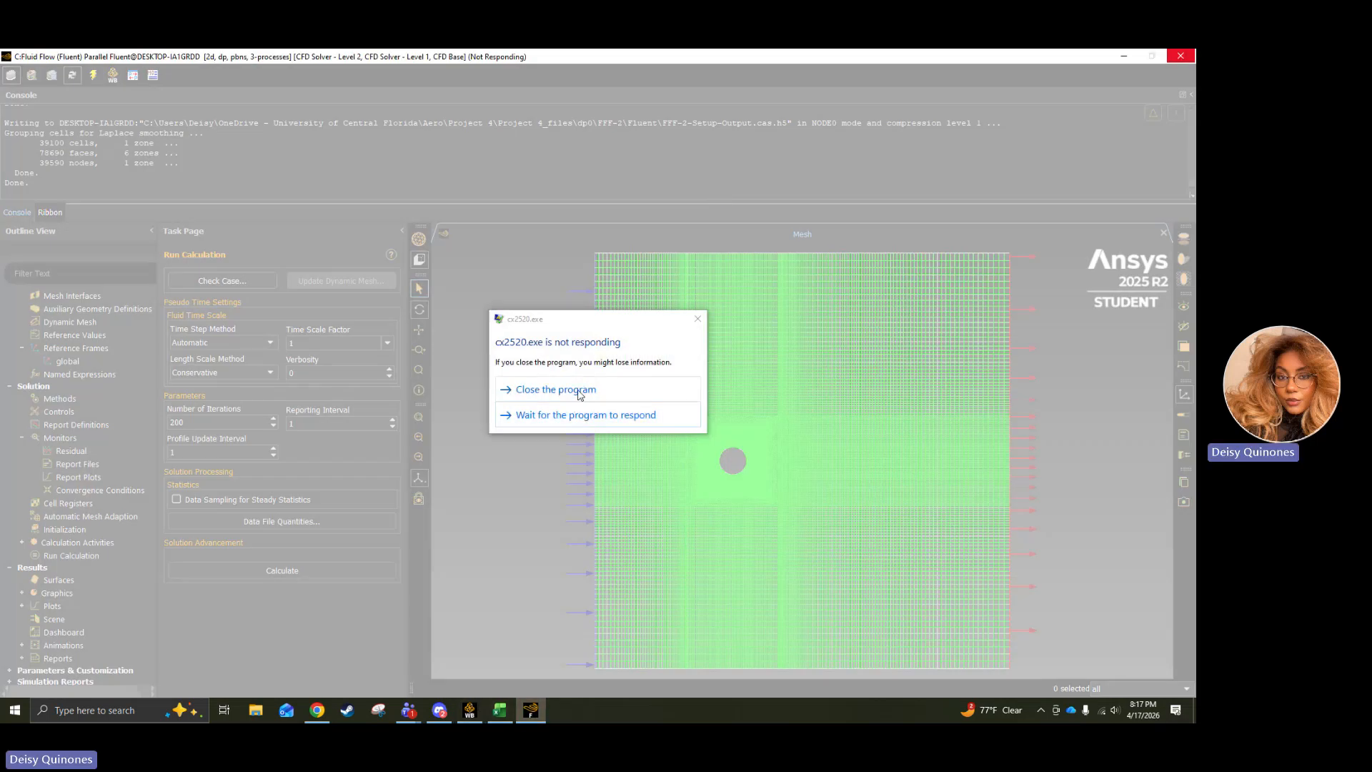
pyautogui.click(580, 387)
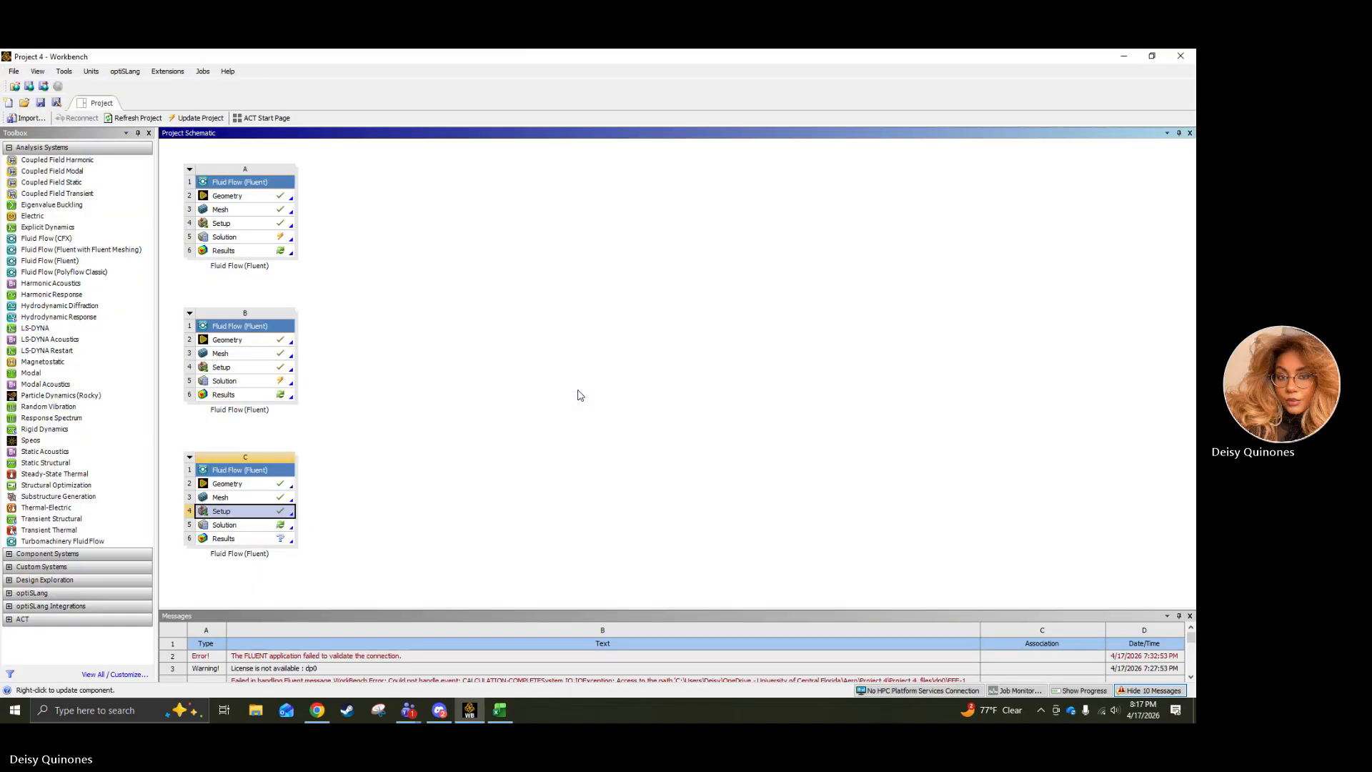
# Reopen the Setup cell of Fluid Flow system C for editing and start Fluent with 1 solver process.
pyautogui.rightClick(299, 509)
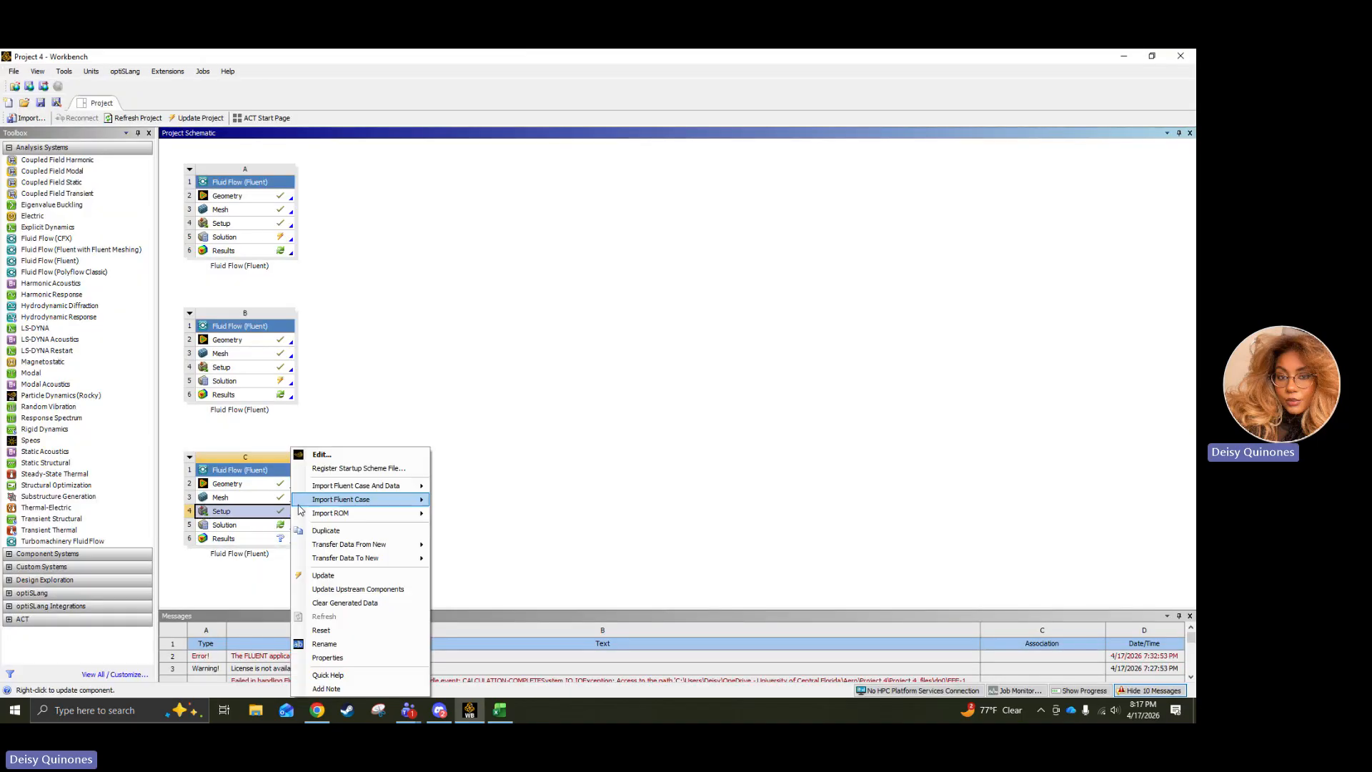
pyautogui.click(323, 456)
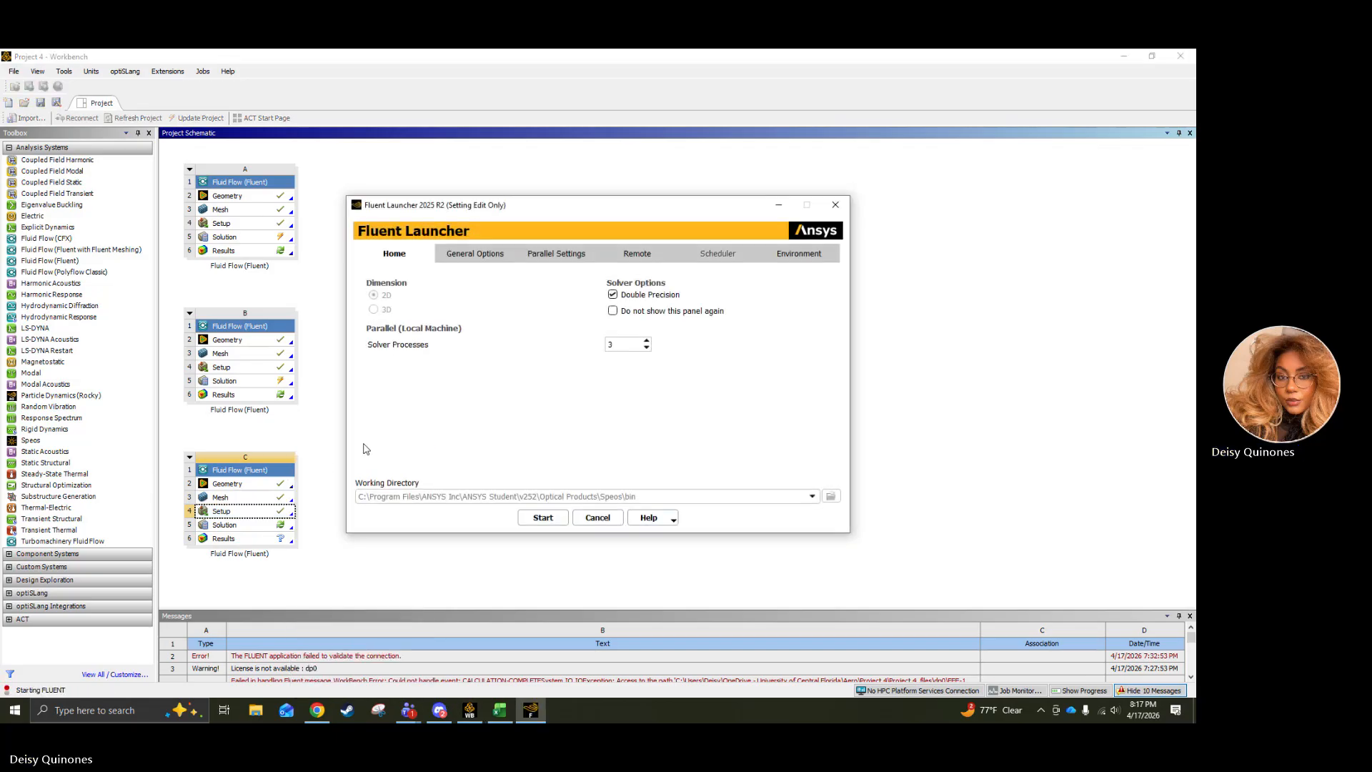
pyautogui.doubleClick(646, 347)
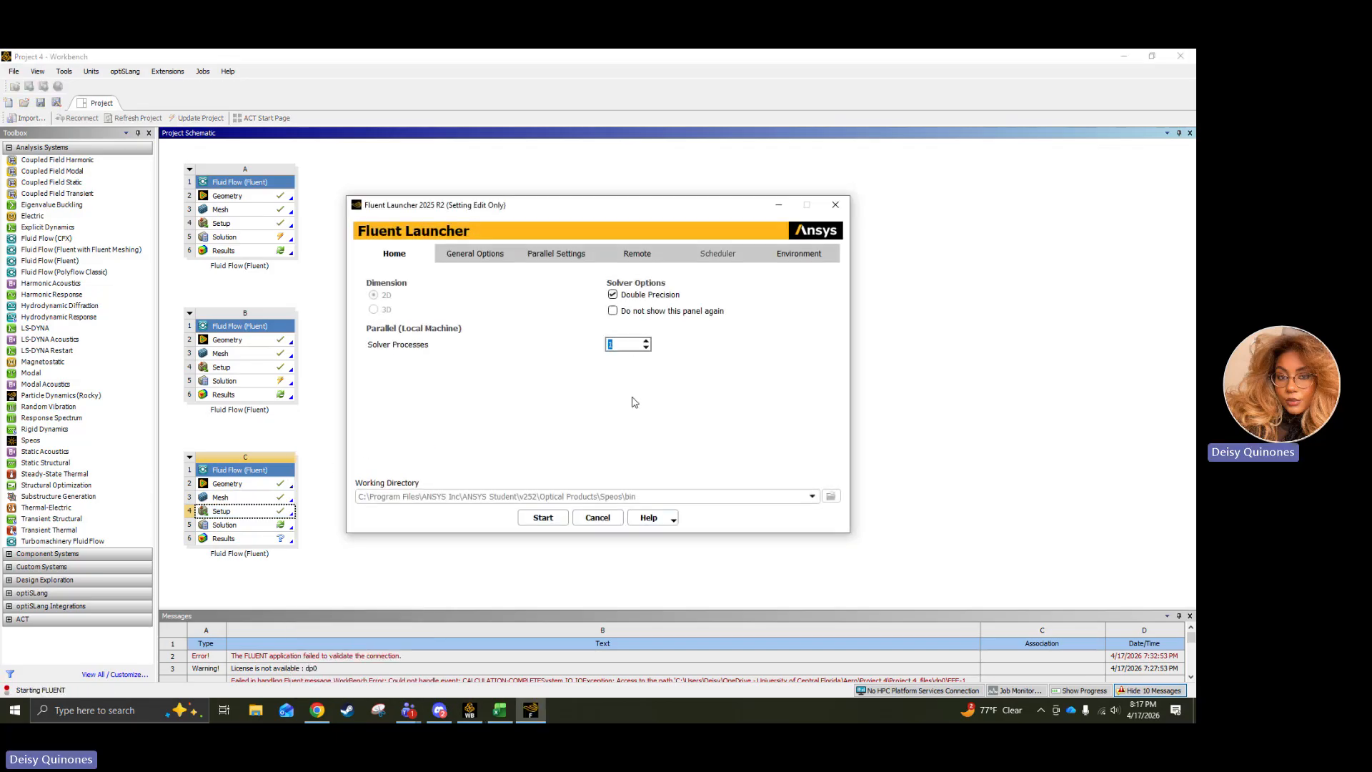
pyautogui.click(542, 524)
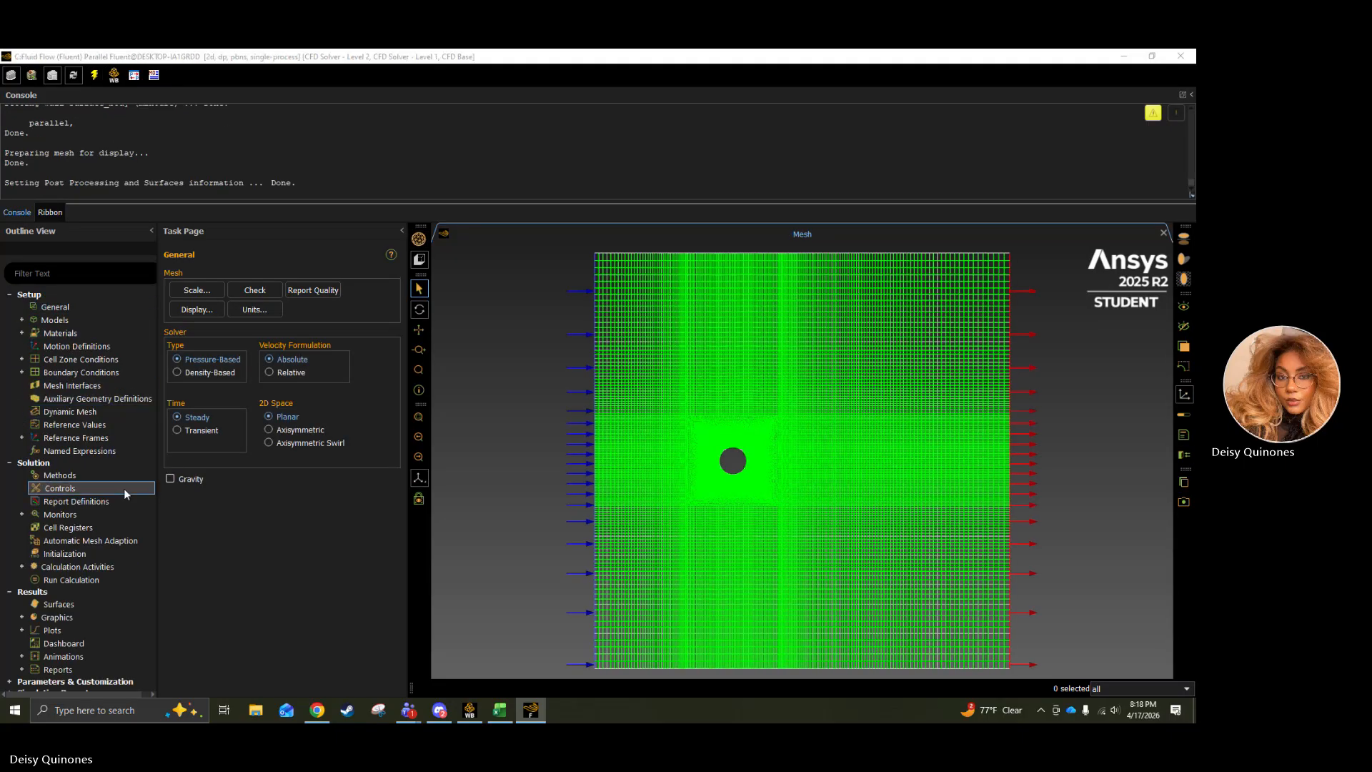
# Check the physics models, the fluid material and the inlet's velocity boundary condition in the reopened case.
pyautogui.scroll(-1, 105, 471)
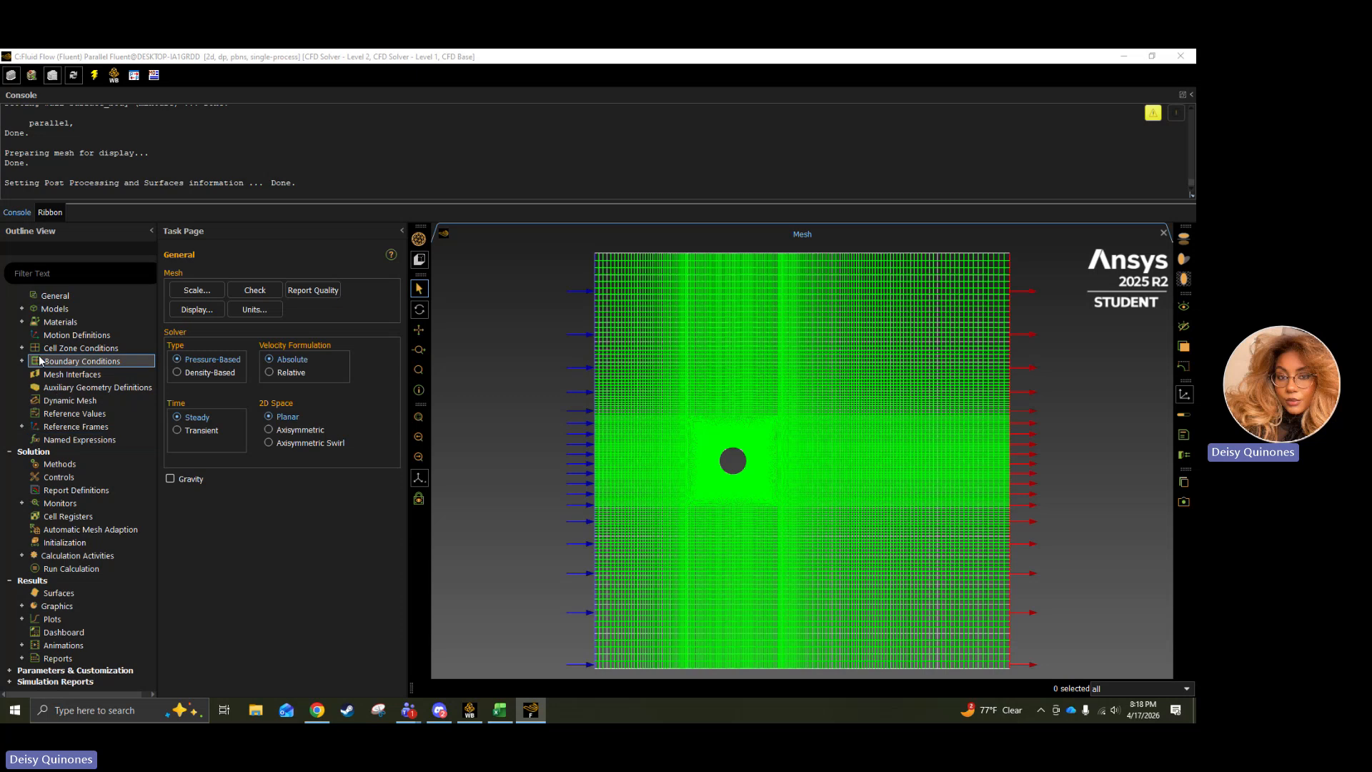
pyautogui.click(22, 309)
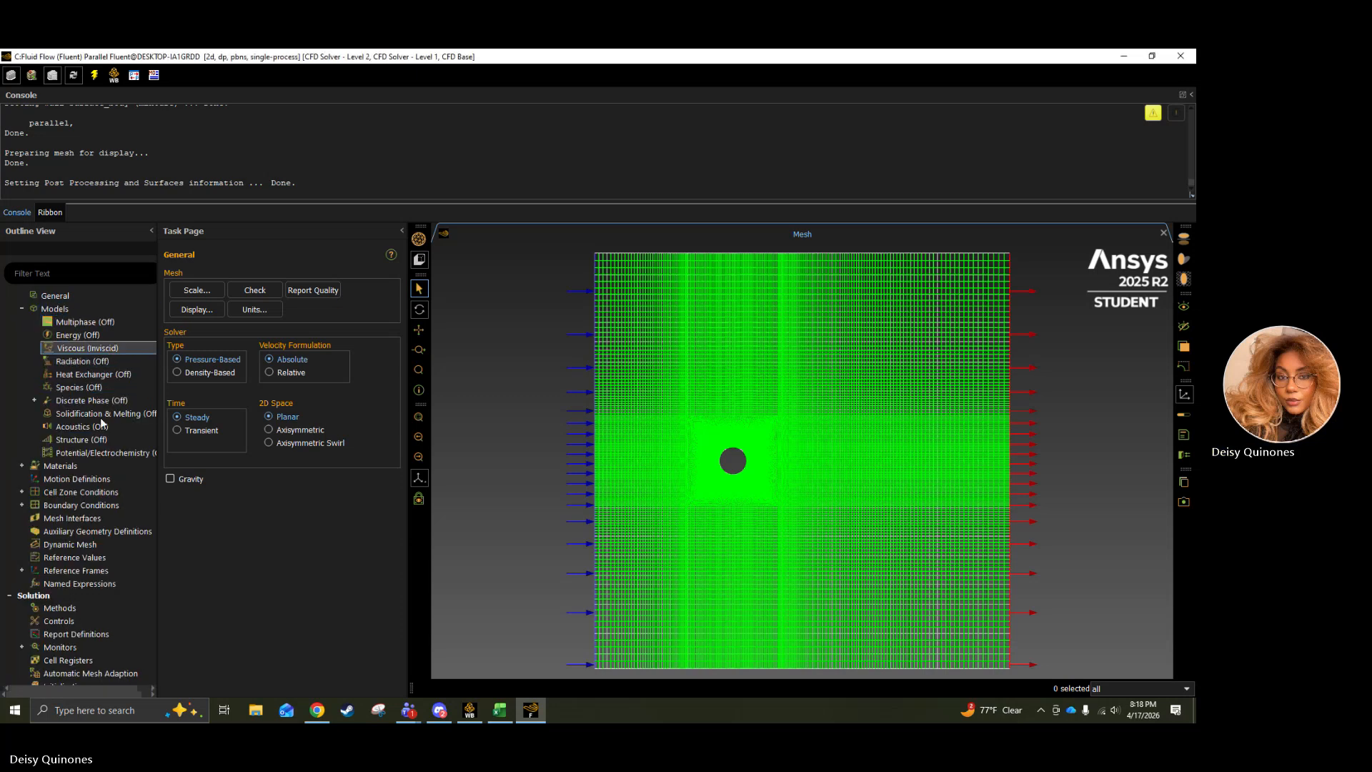
pyautogui.click(22, 467)
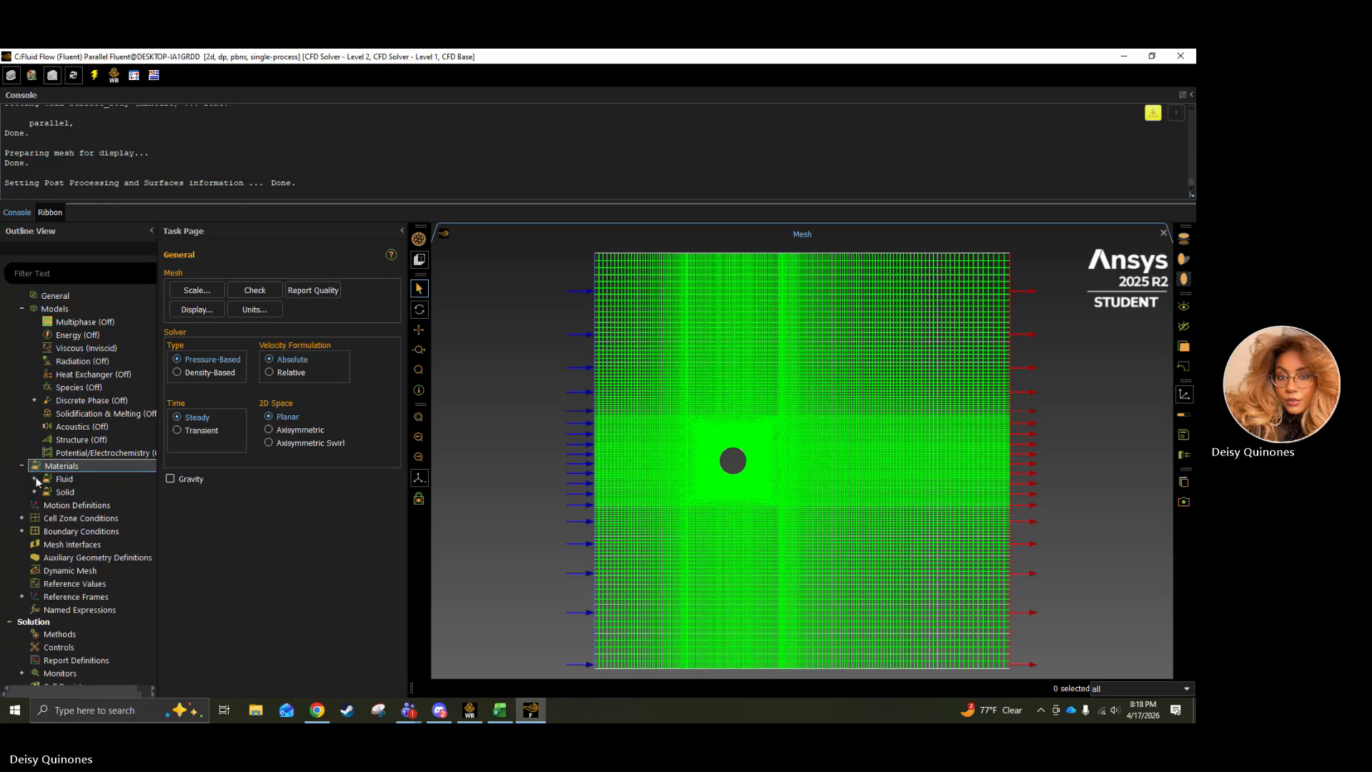
pyautogui.click(34, 478)
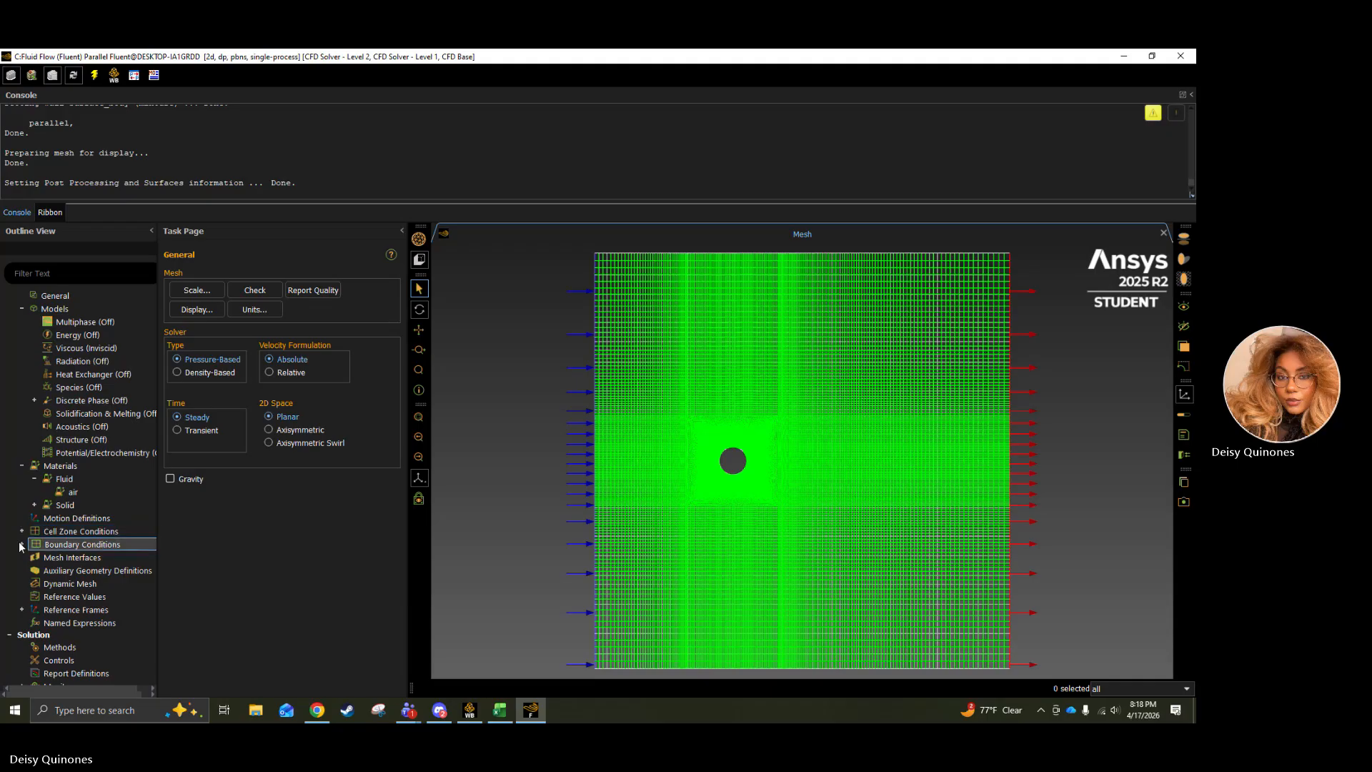
pyautogui.click(21, 544)
pyautogui.scroll(-3, 43, 460)
pyautogui.click(34, 440)
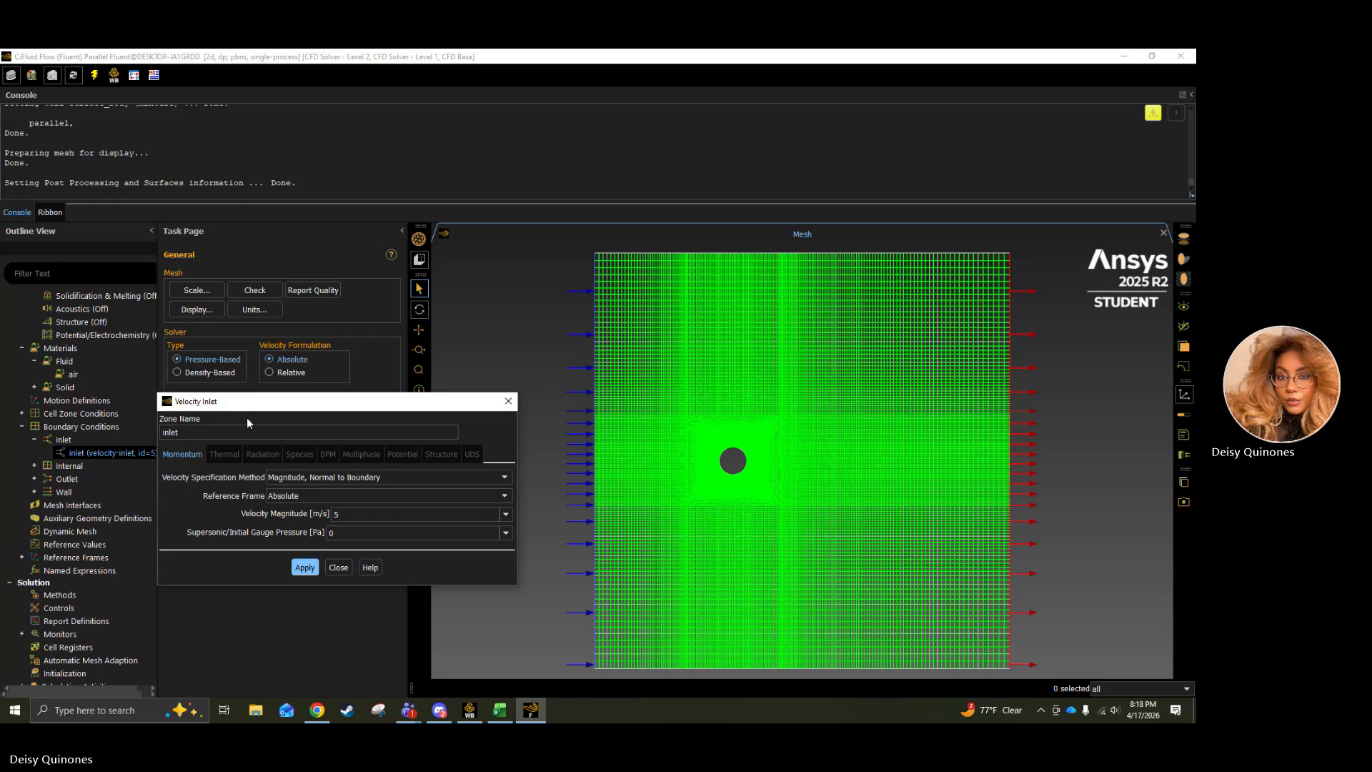
pyautogui.click(336, 567)
# Check the residual monitors' absolute convergence criteria and leave them without making changes.
pyautogui.scroll(-4, 72, 515)
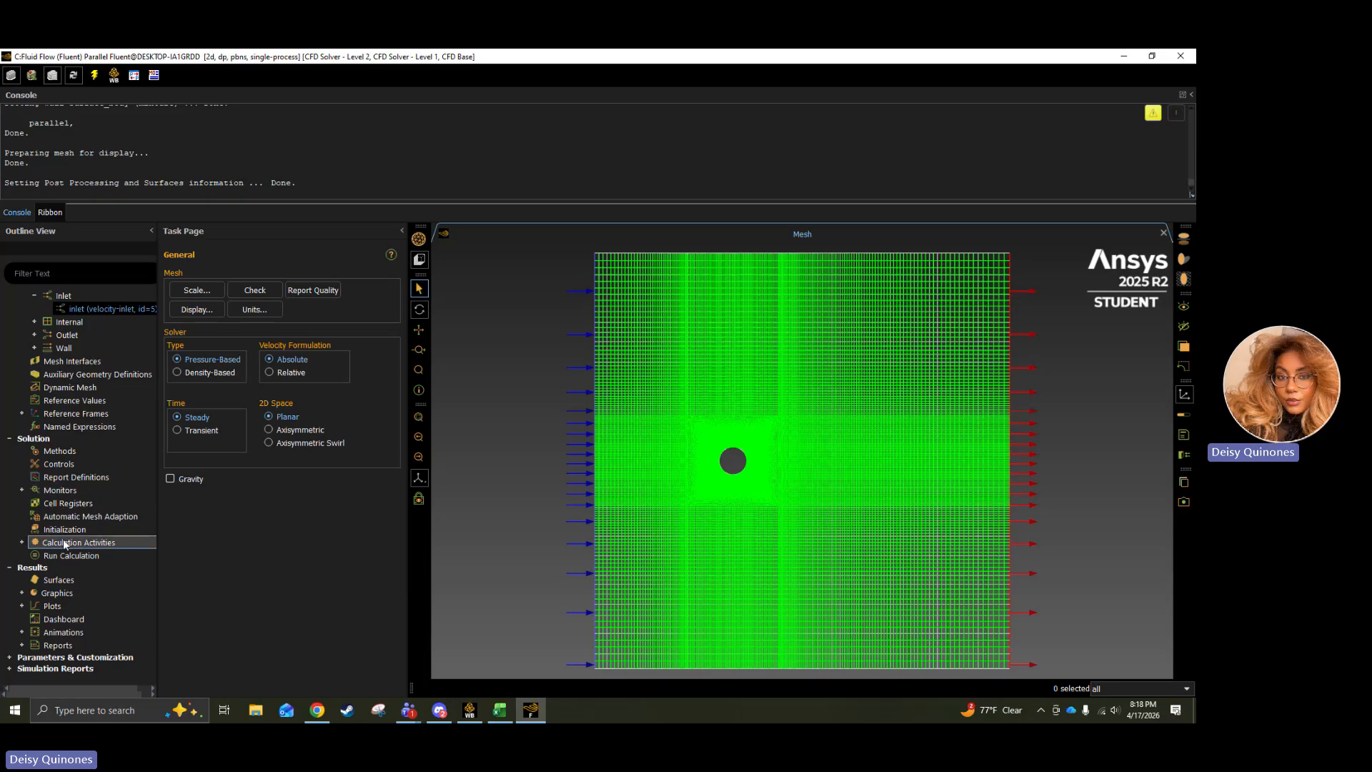
pyautogui.click(22, 491)
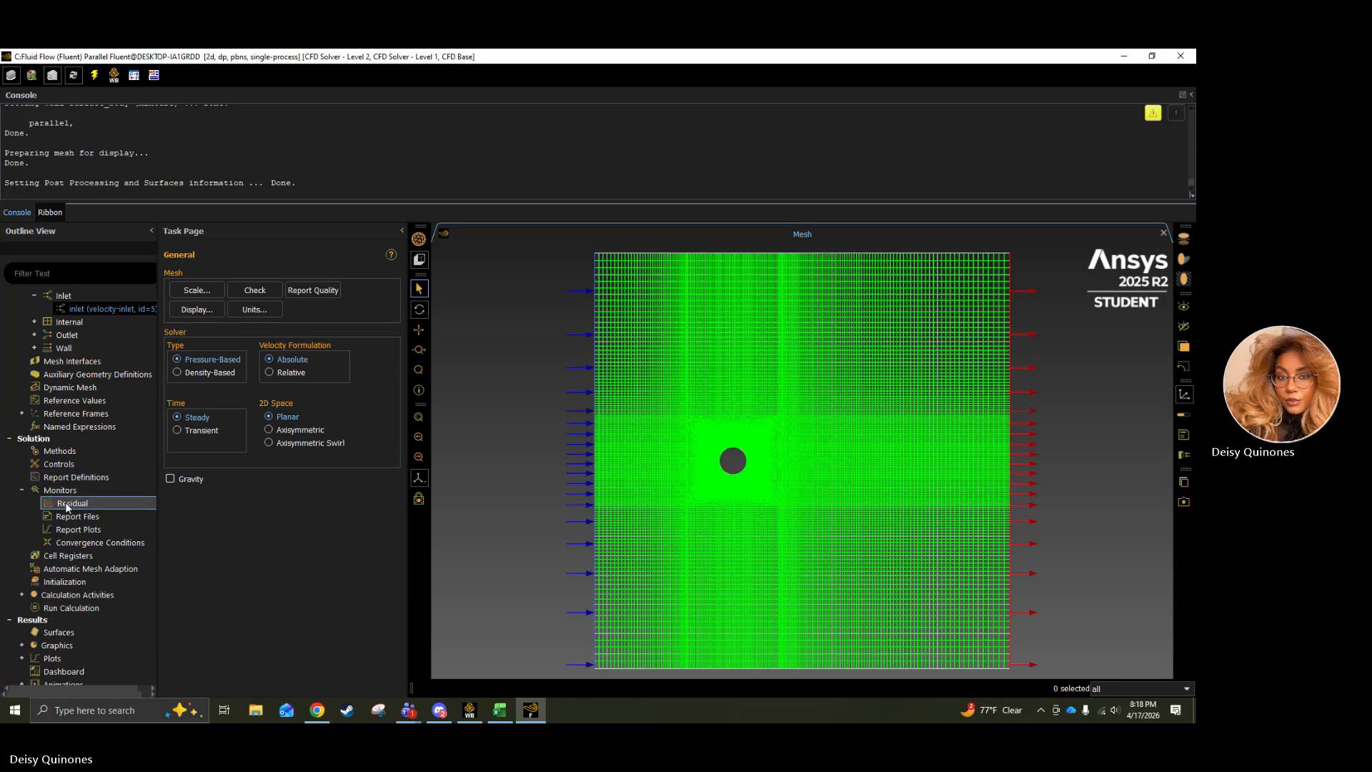
pyautogui.doubleClick(131, 500)
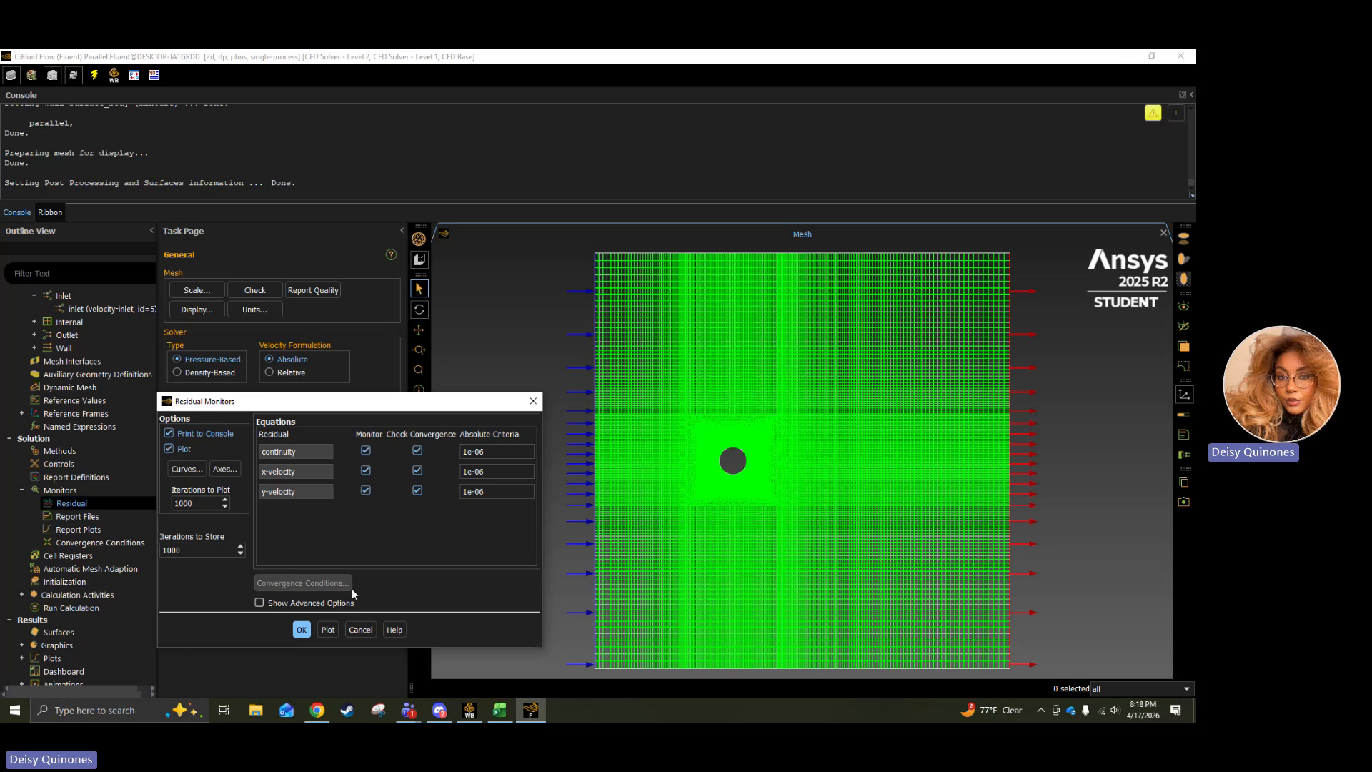
pyautogui.click(349, 631)
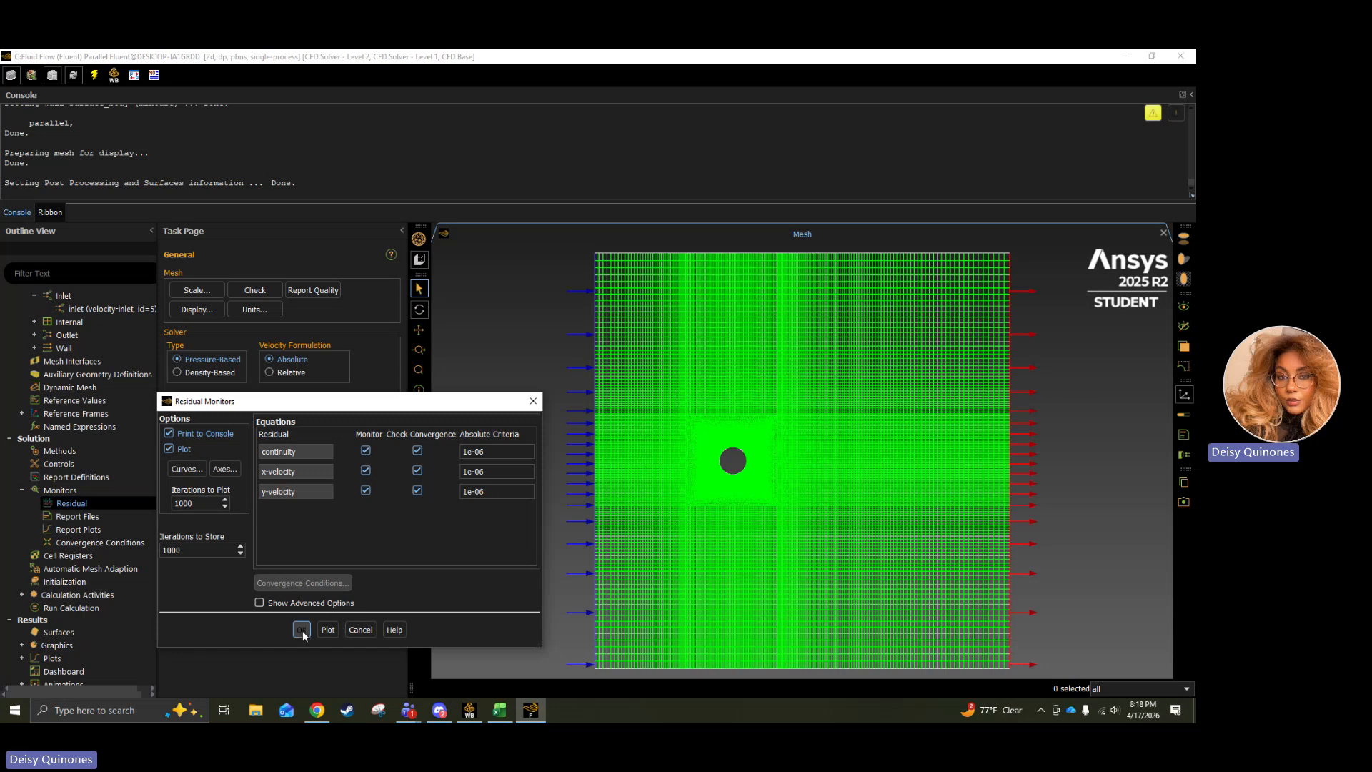
# Initialize the solution with Hybrid Initialization and open the Run Calculation settings.
pyautogui.click(57, 582)
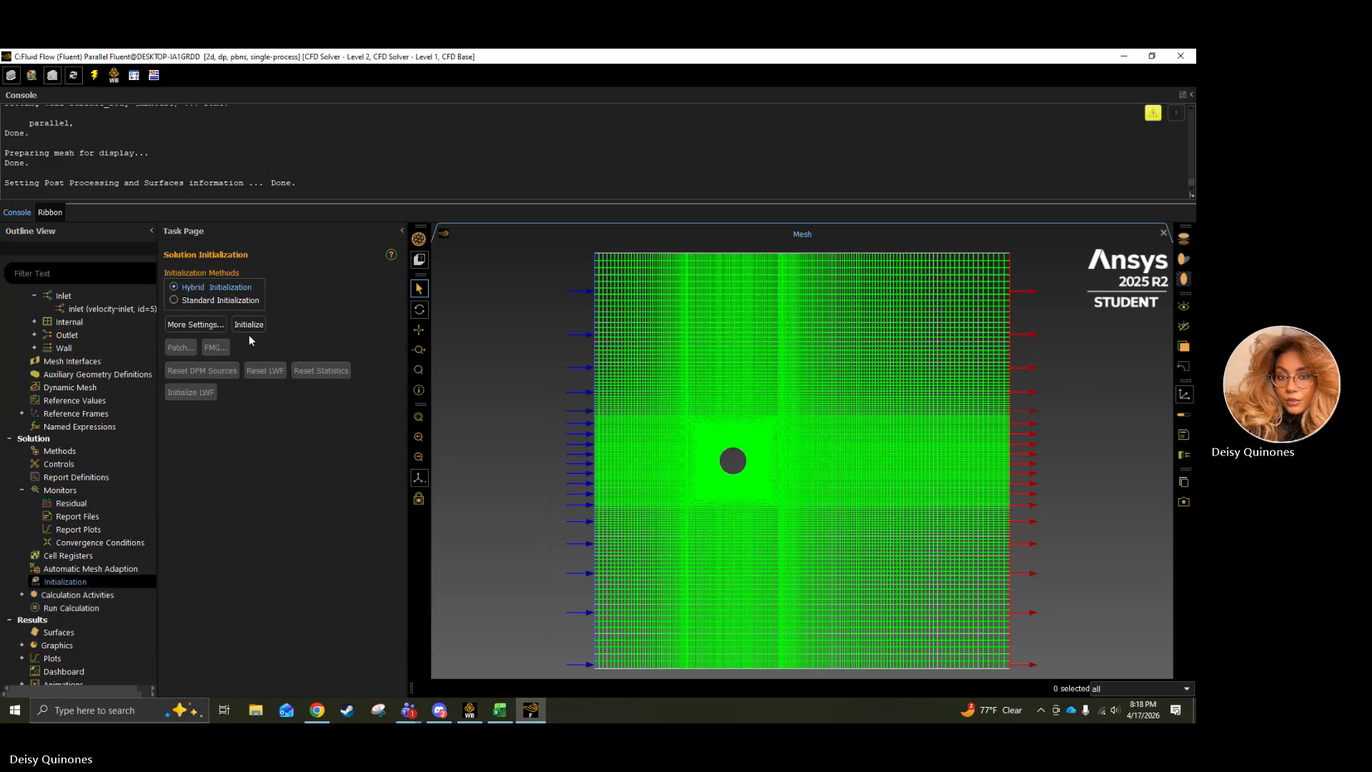
pyautogui.click(248, 325)
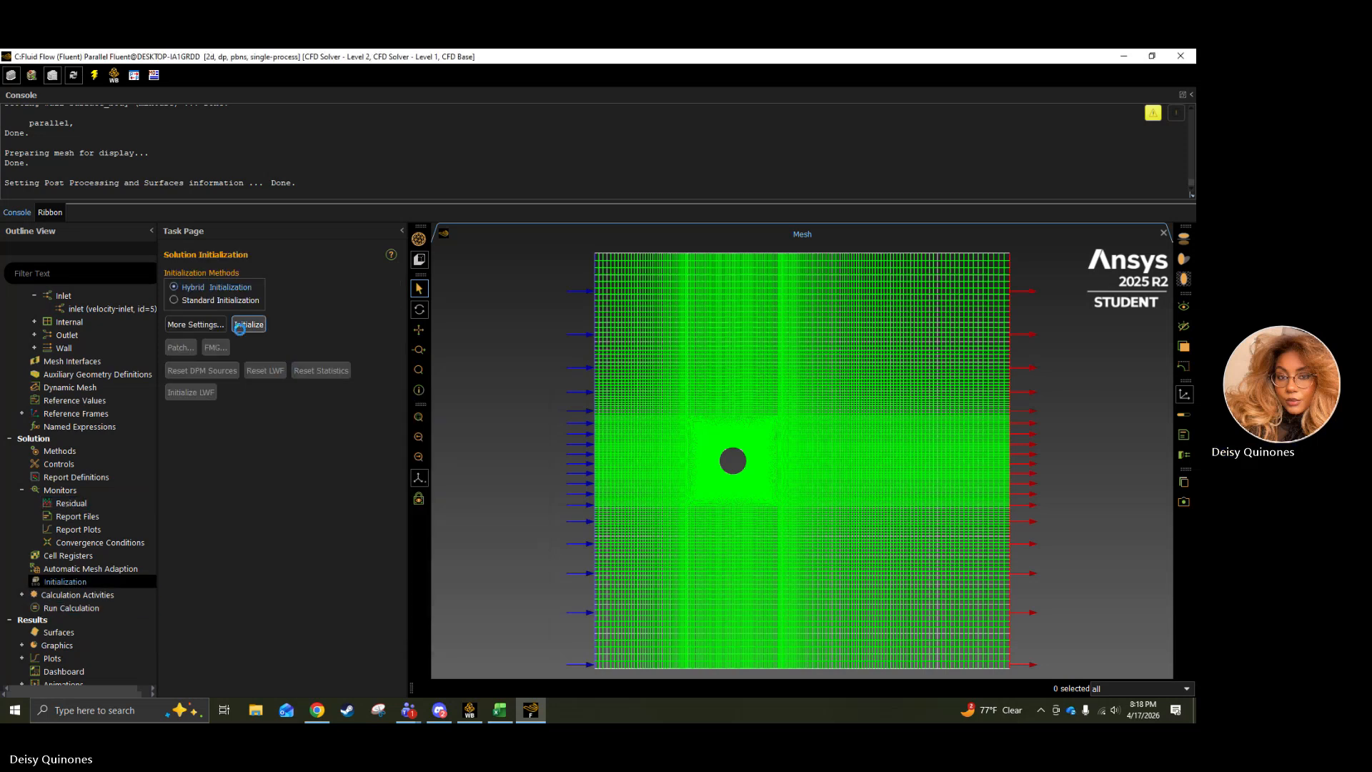
pyautogui.click(101, 595)
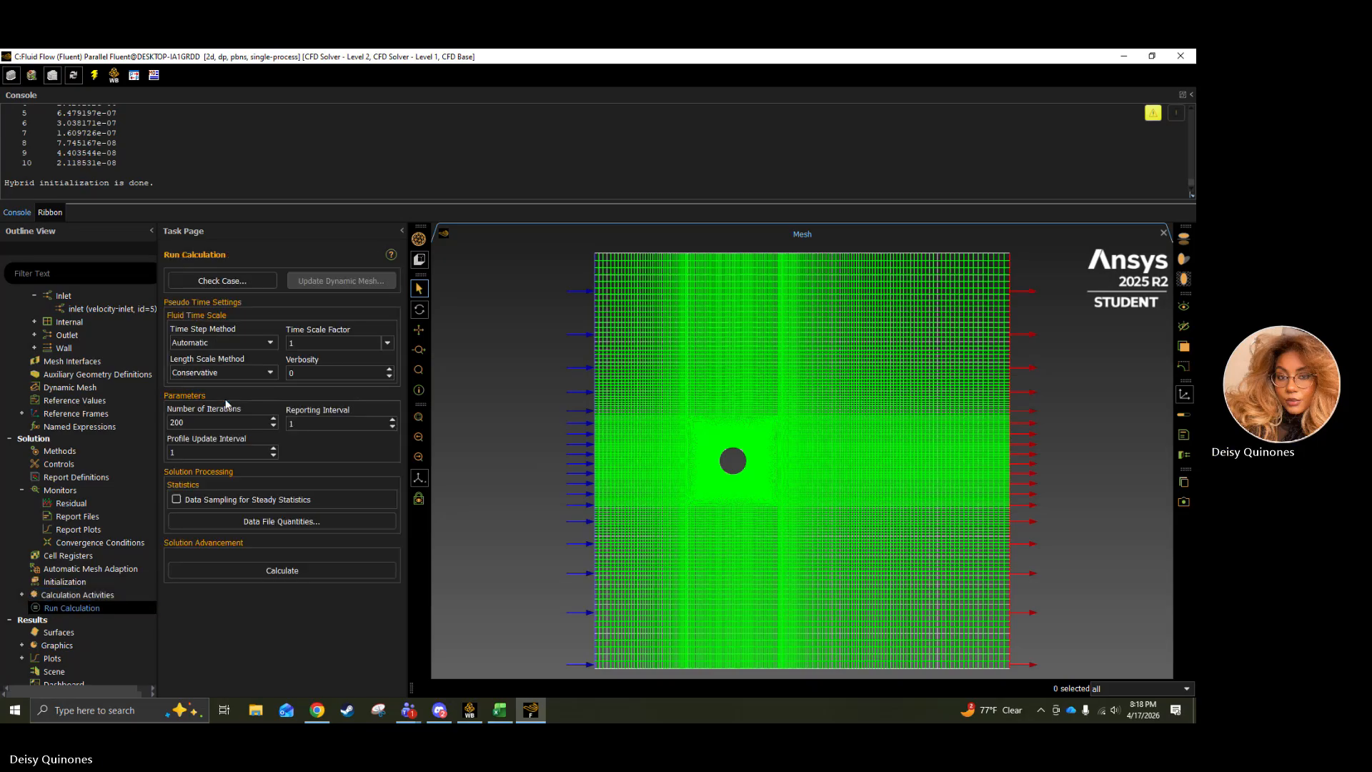
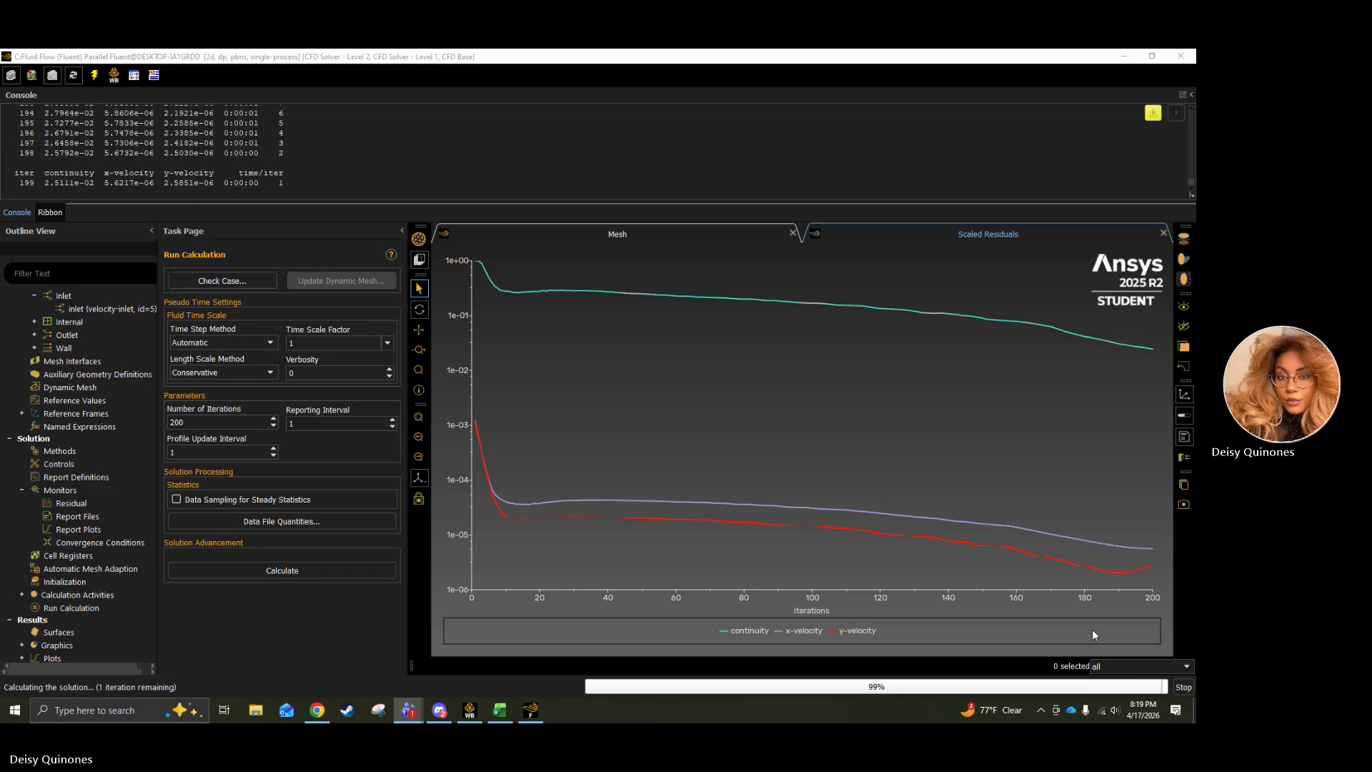
# Dismiss the calculation-complete notice and start a new XY plot in the results.
pyautogui.click(621, 392)
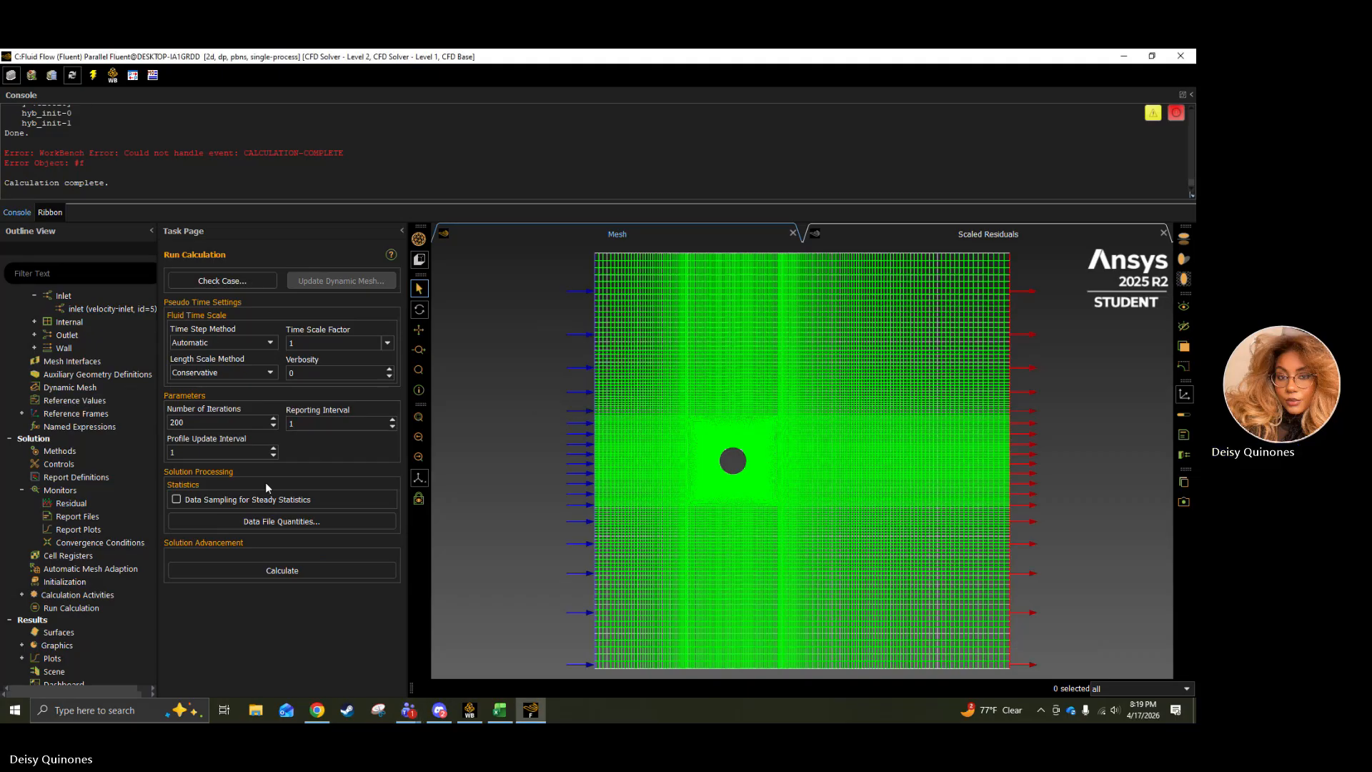
pyautogui.scroll(-2, 86, 544)
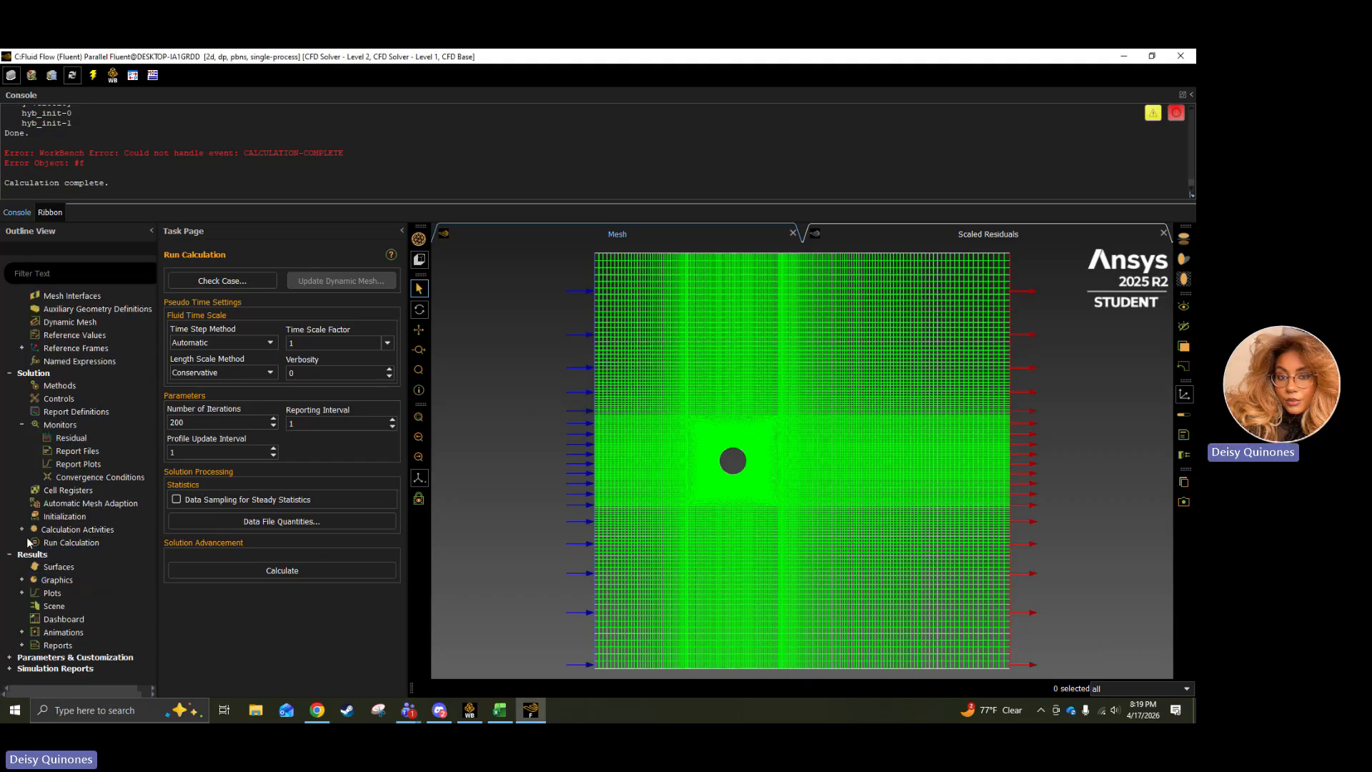
pyautogui.click(31, 568)
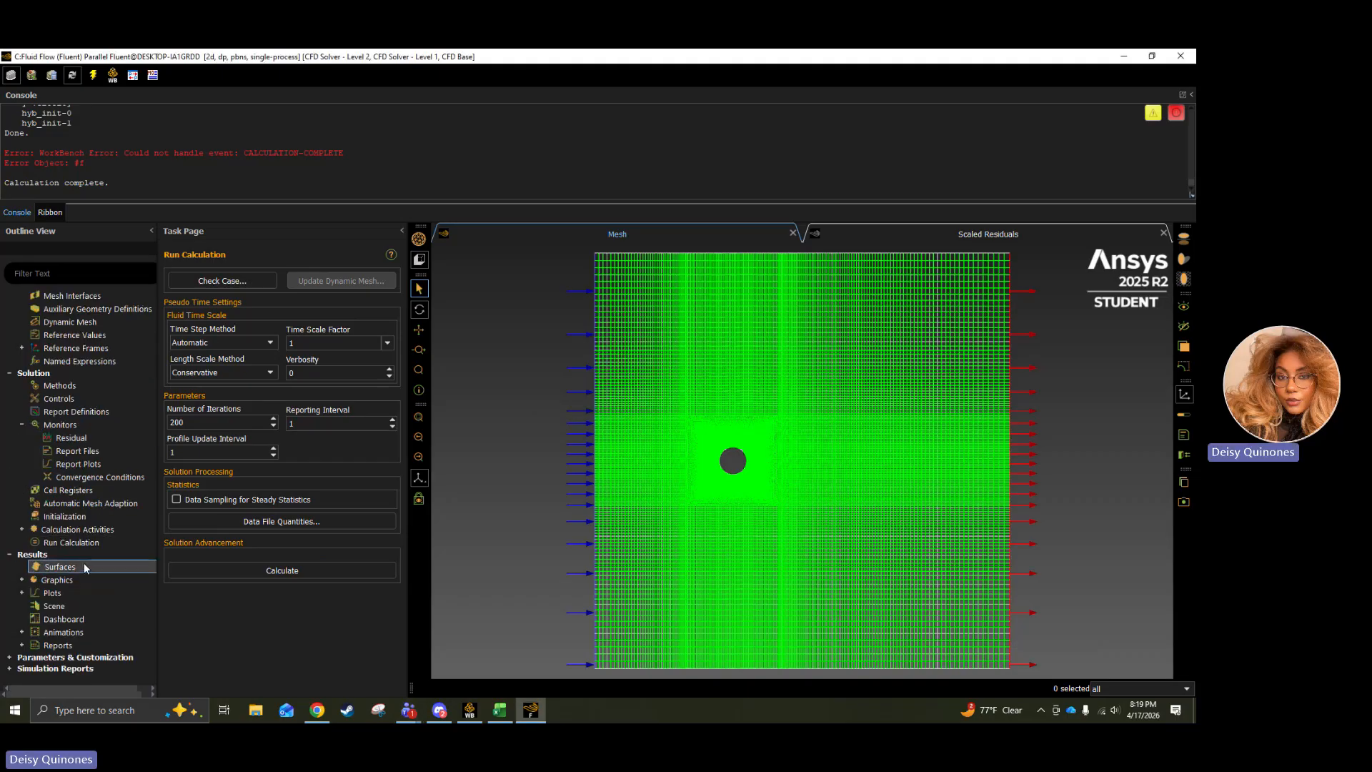
pyautogui.click(21, 581)
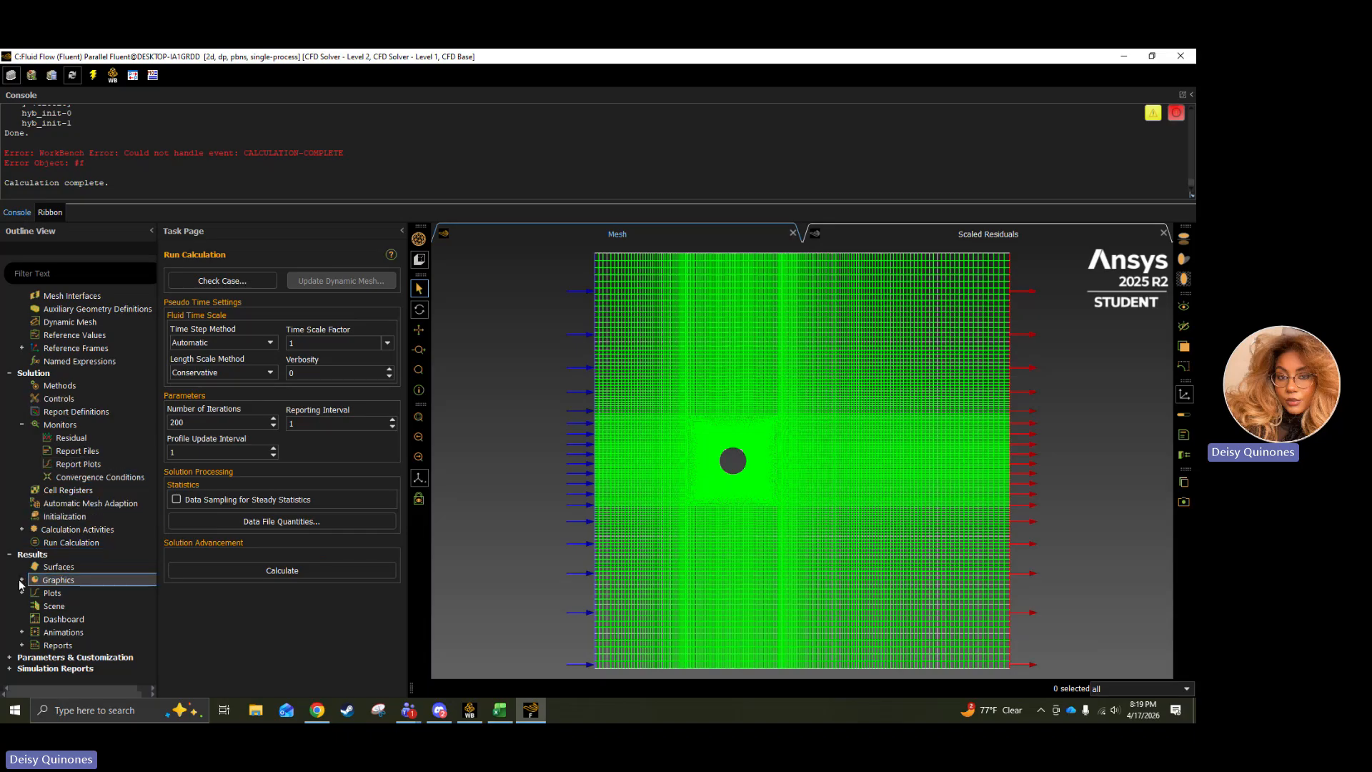
pyautogui.click(22, 593)
pyautogui.scroll(-2, 109, 621)
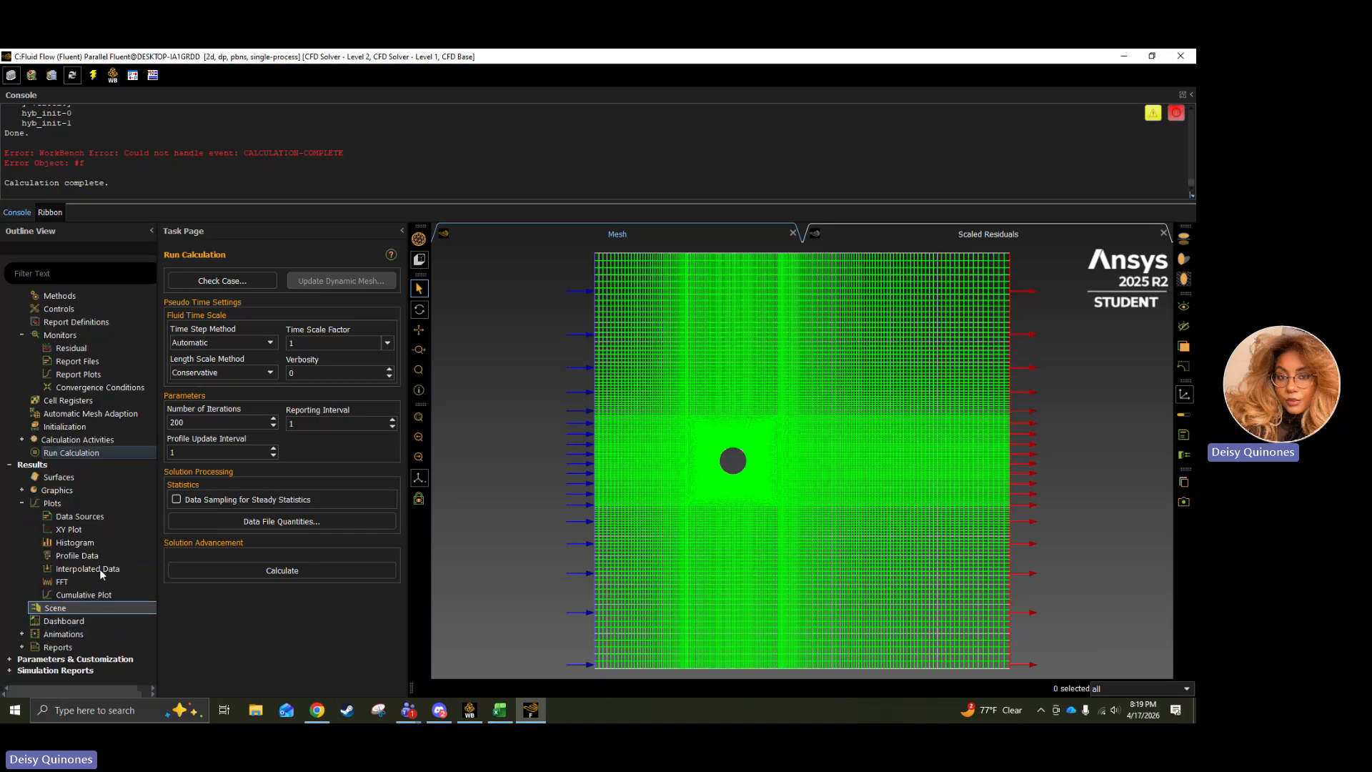
pyautogui.click(92, 528)
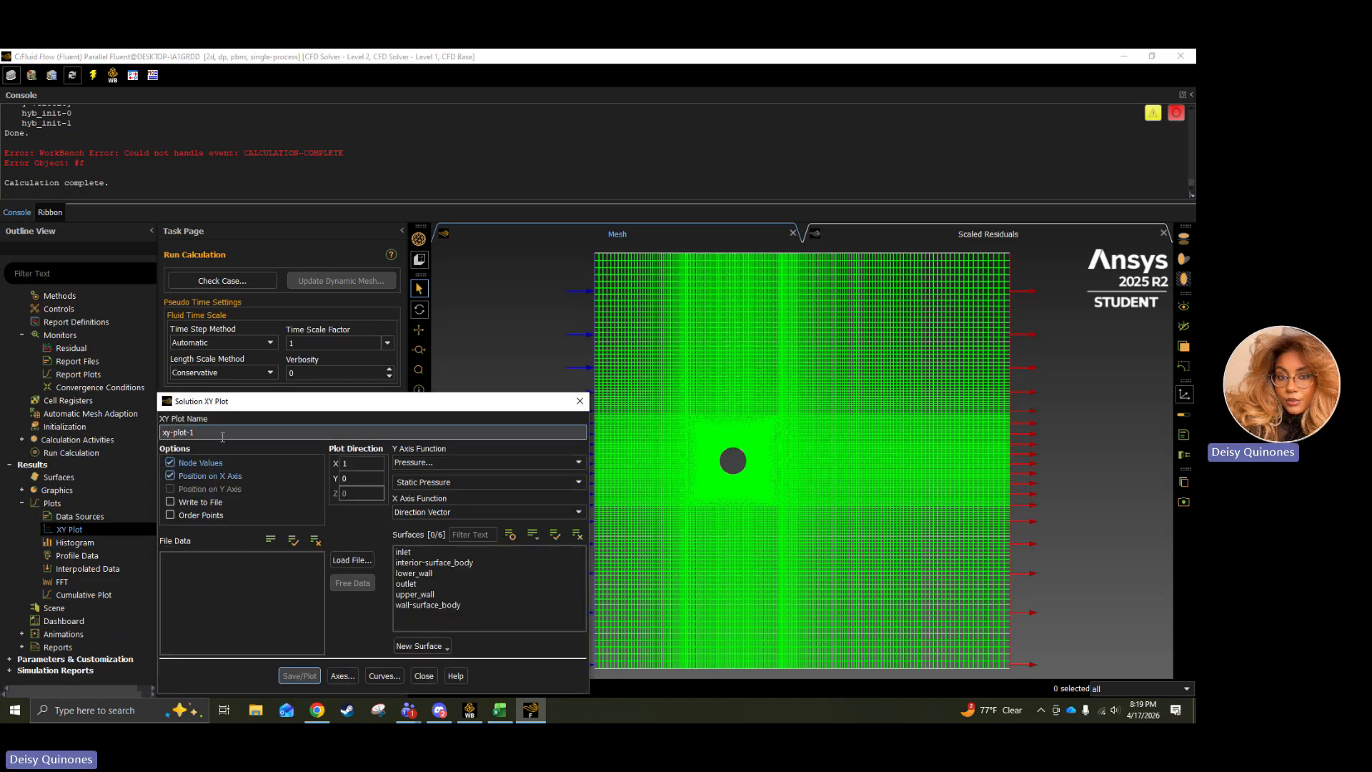
# Name the new XY plot pressure-coefficient-inviscid.
pyautogui.moveTo(163, 432); pyautogui.dragTo(313, 430)
pyautogui.press('BackSpace')
pyautogui.write('pr')
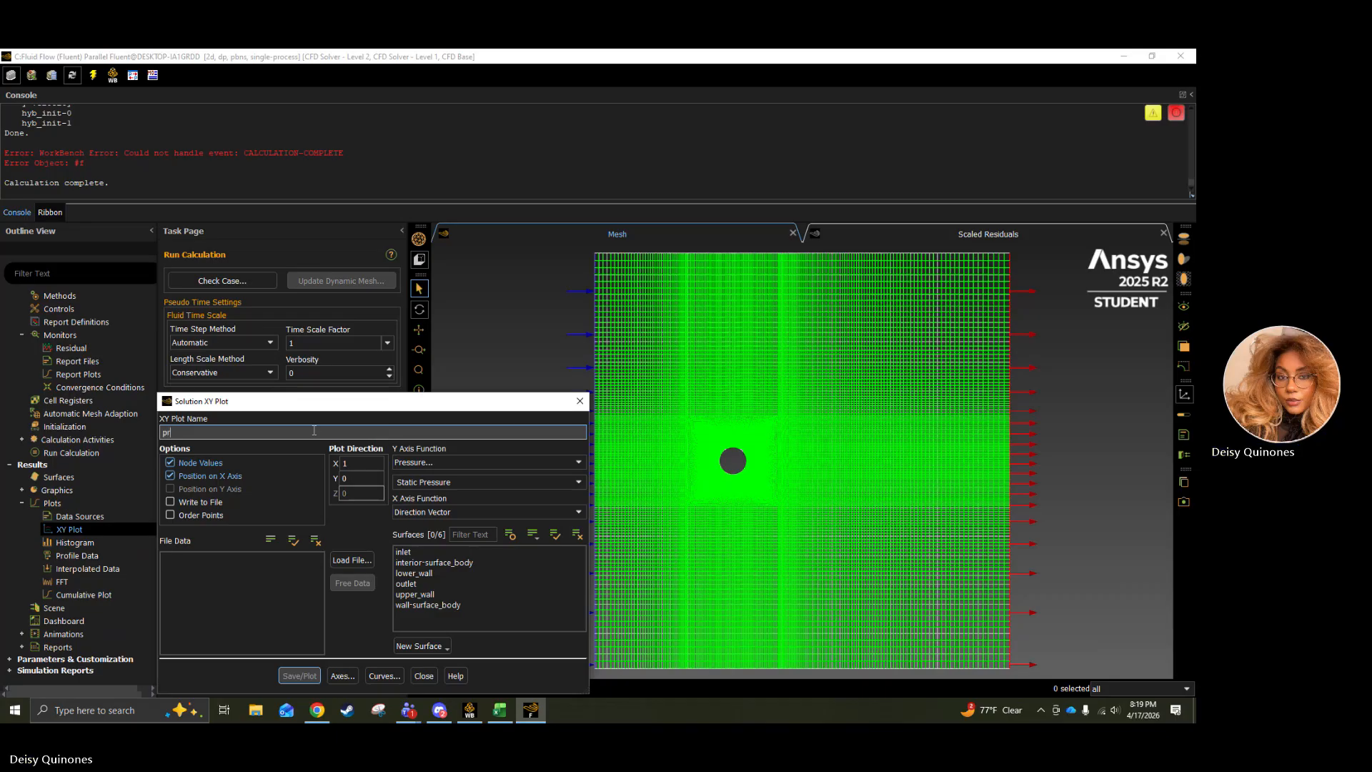
pyautogui.write('essure-coeffiec')
pyautogui.press('BackSpace')
pyautogui.press('BackSpace')
pyautogui.write('c')
pyautogui.click(216, 601)
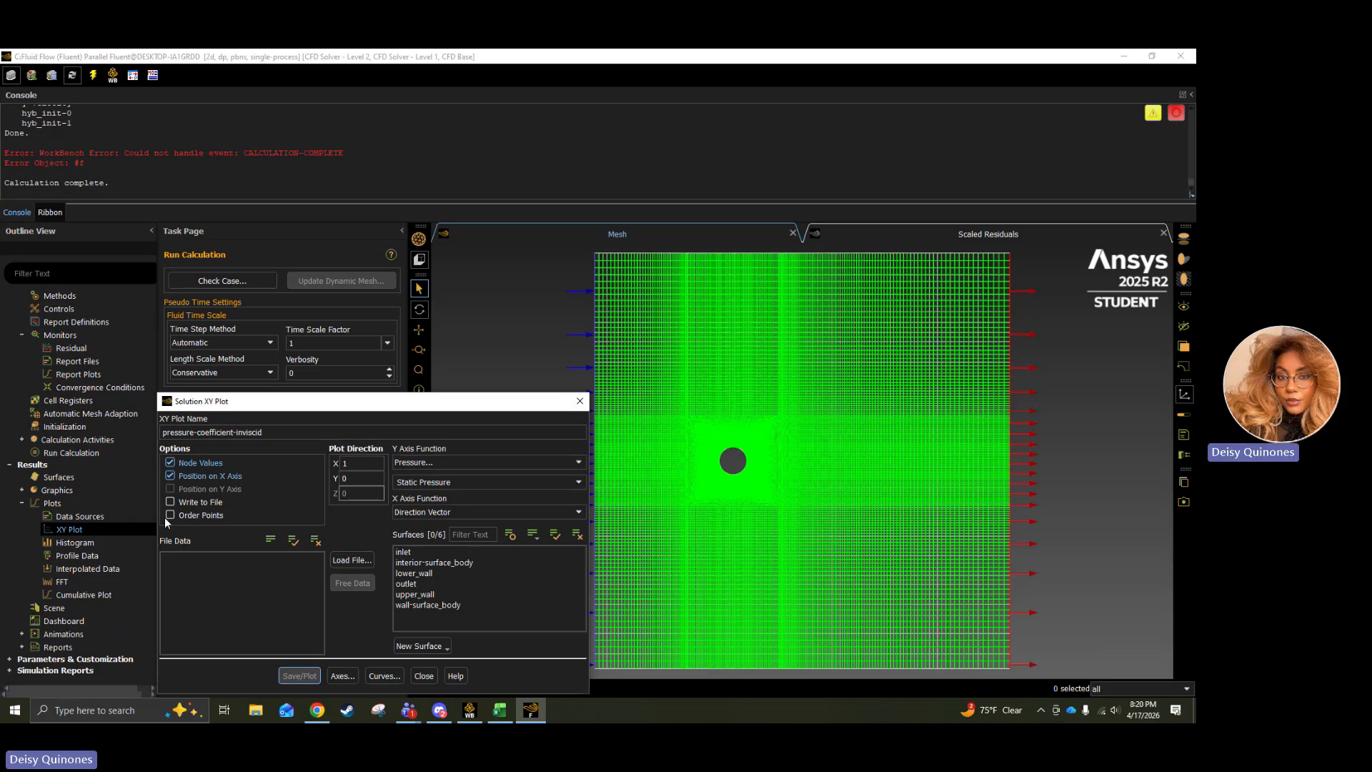
# Plot the Pressure Coefficient against the Direction Vector on wall-surface_body, save the plot and close its settings.
pyautogui.click(474, 462)
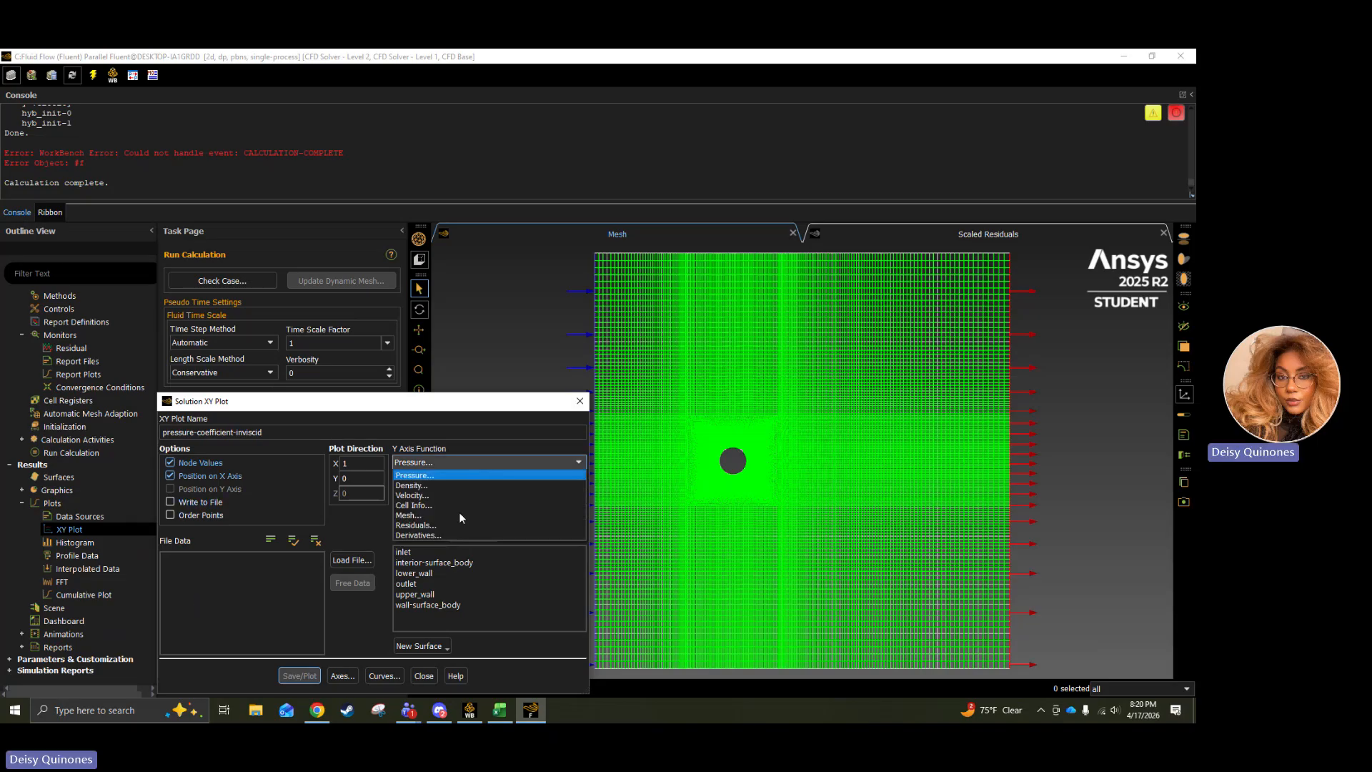
pyautogui.click(414, 475)
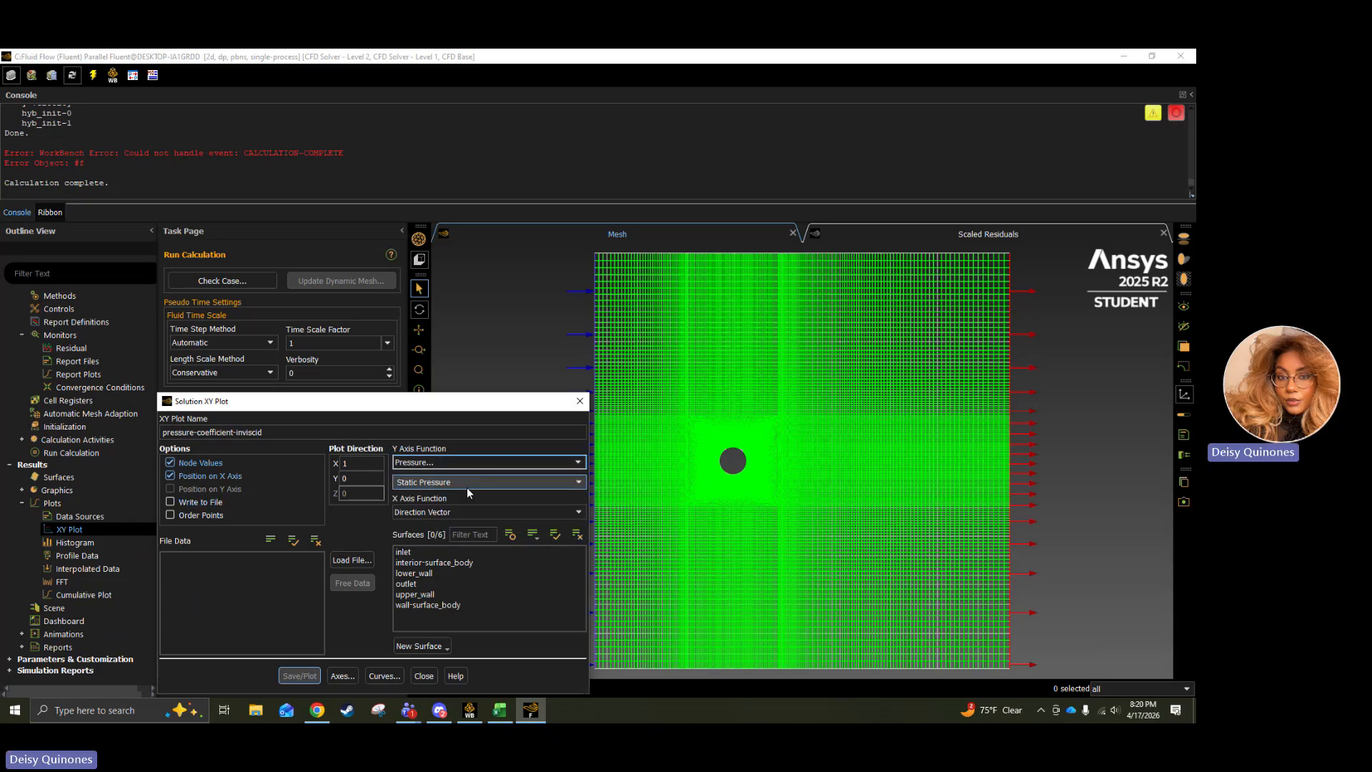
pyautogui.click(505, 483)
pyautogui.click(580, 483)
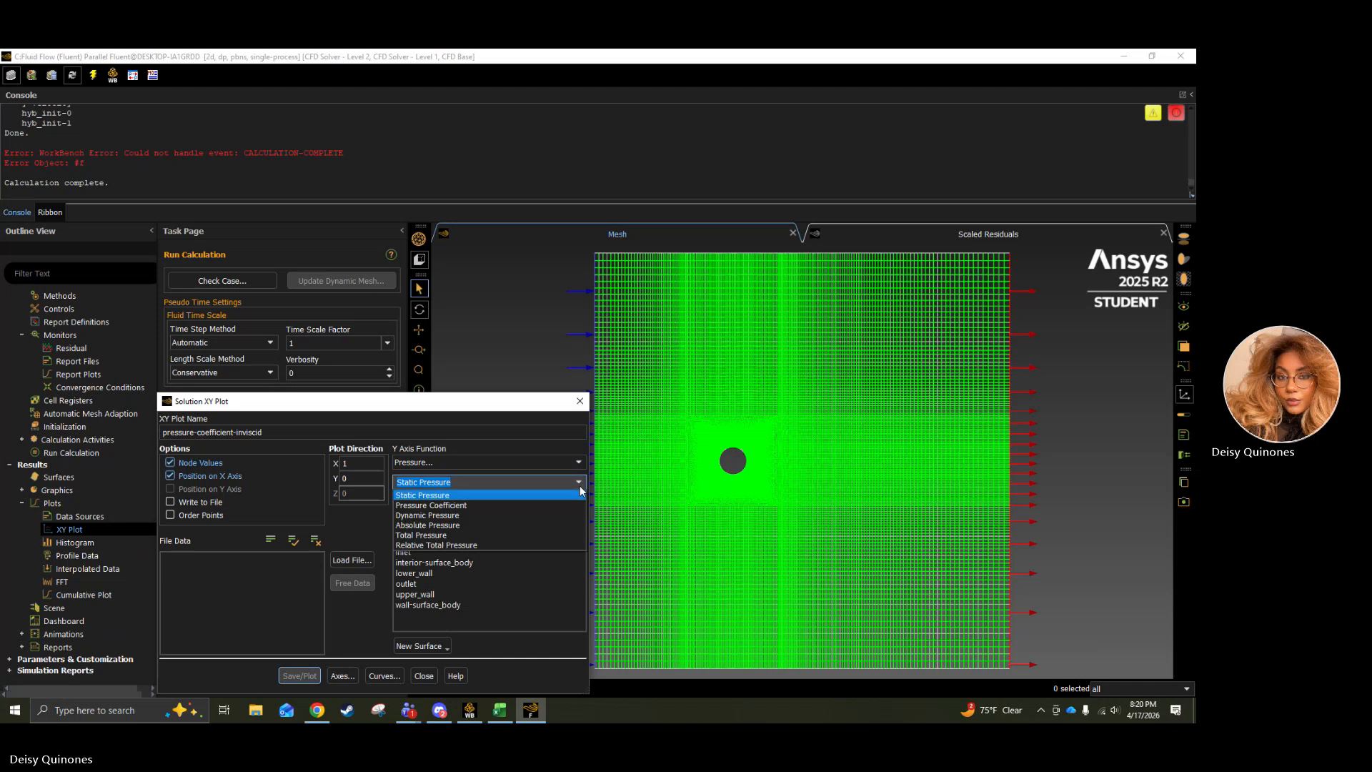
pyautogui.click(476, 509)
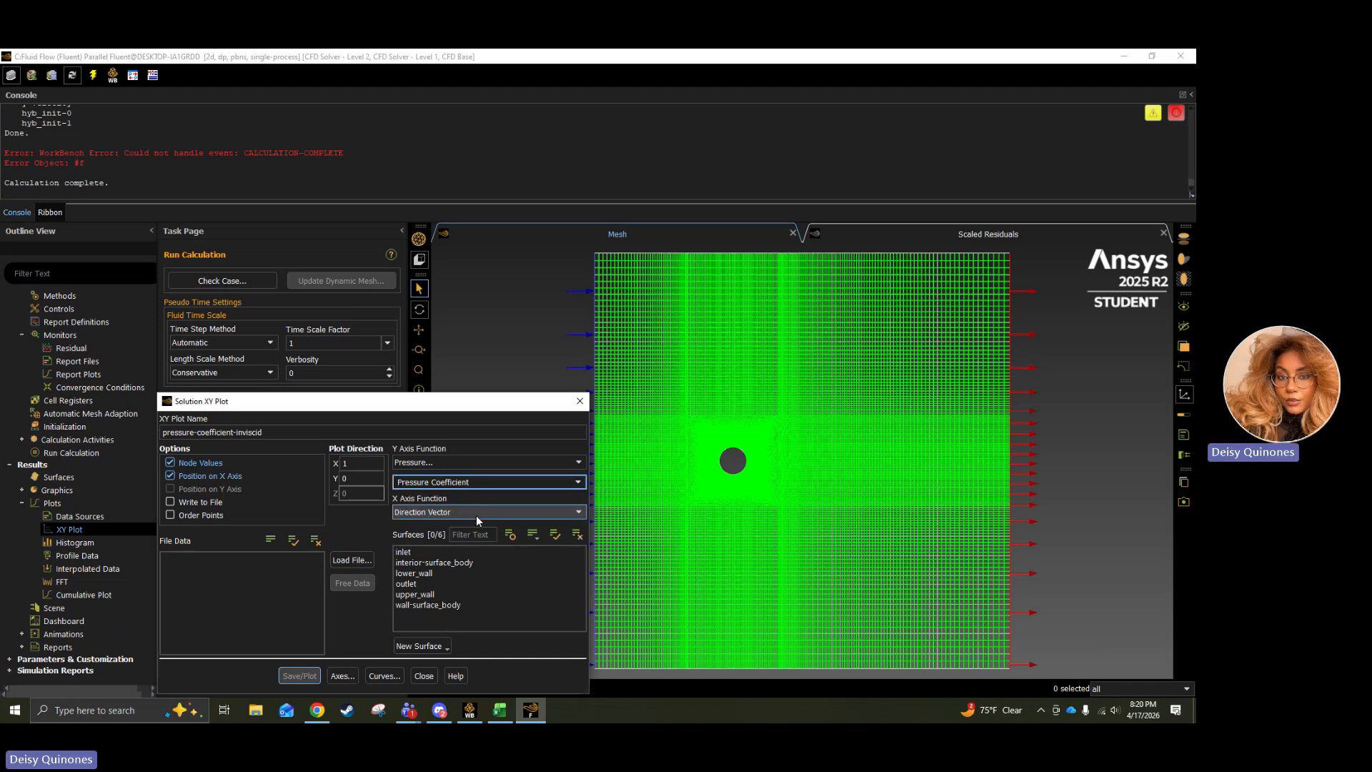
pyautogui.click(476, 516)
pyautogui.click(476, 527)
pyautogui.click(410, 605)
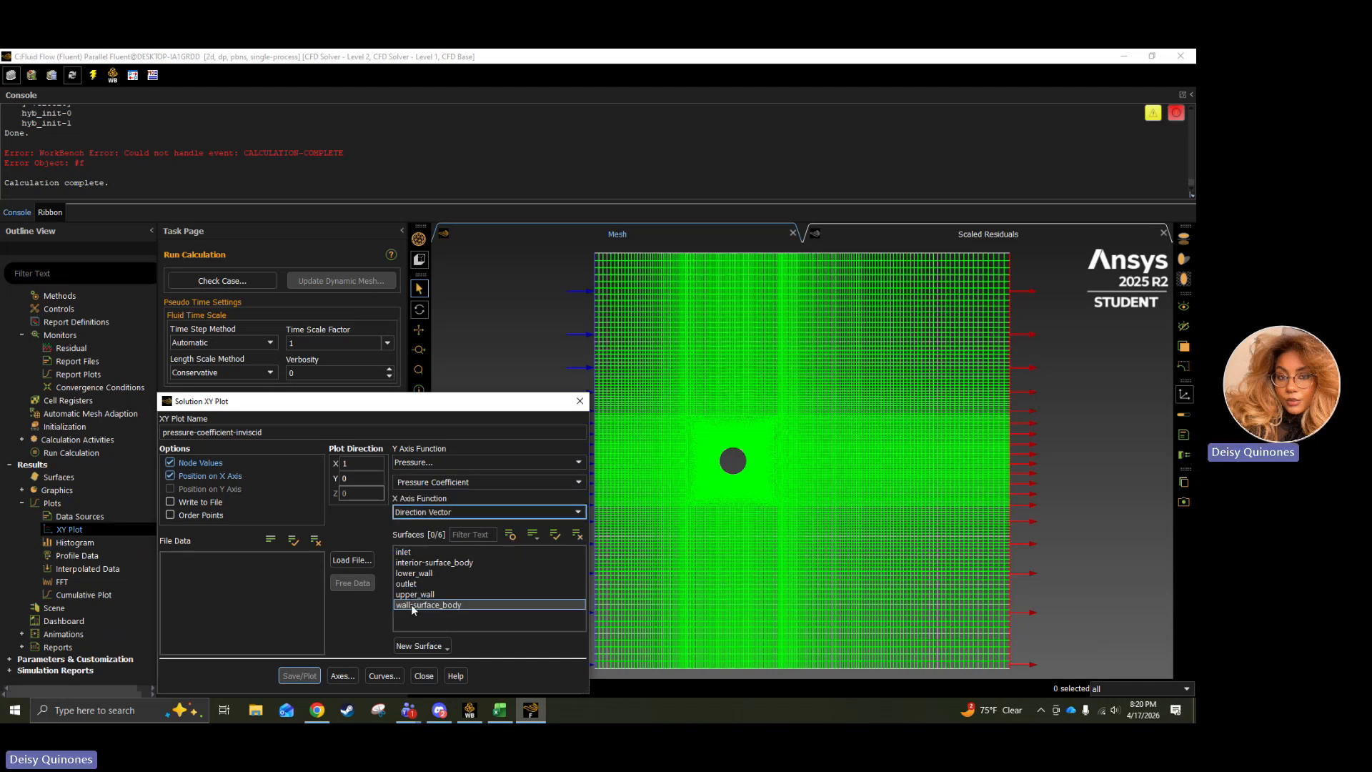
pyautogui.click(297, 676)
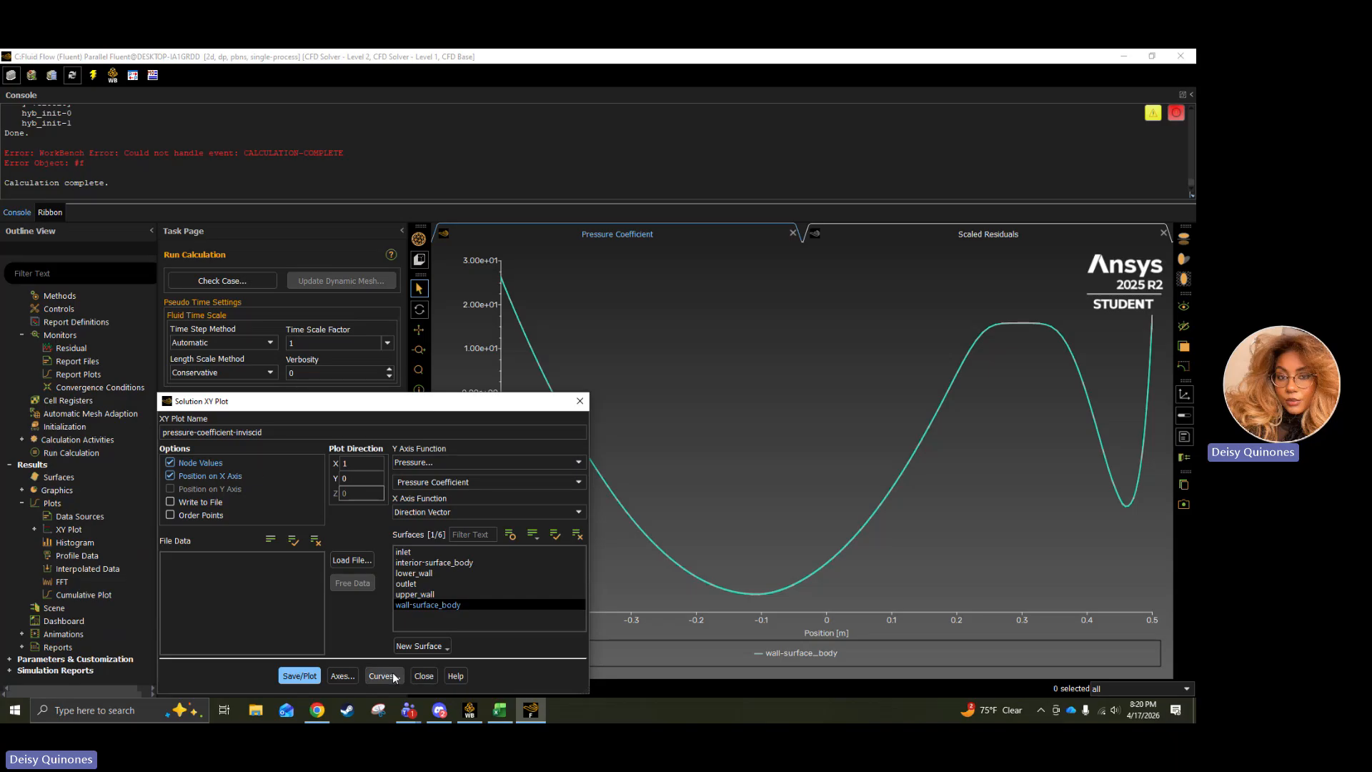
pyautogui.click(424, 676)
# Switch to the Project 4 assignment page in Chrome and check the velocity distribution requirement, returning to Fluent.
pyautogui.scroll(1, 62, 452)
pyautogui.scroll(8, 62, 452)
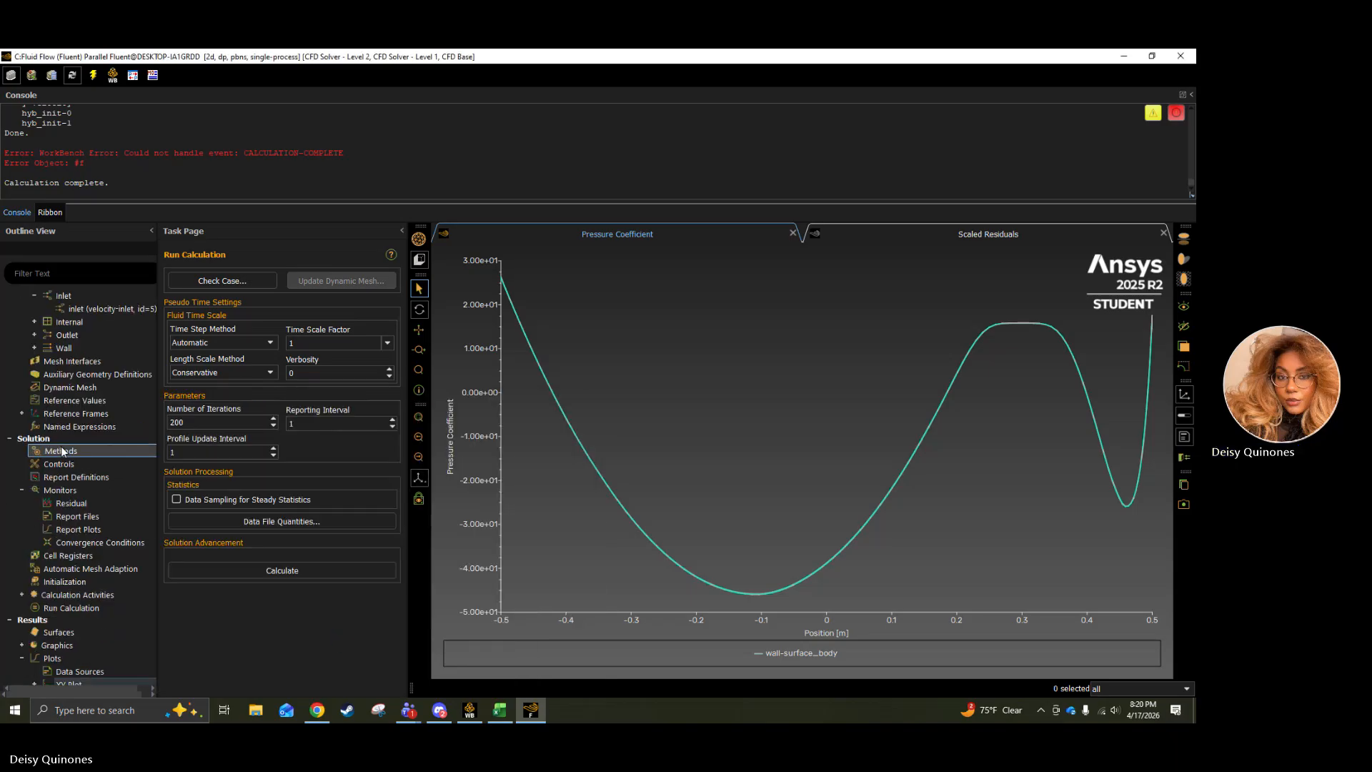
pyautogui.scroll(-9, 63, 452)
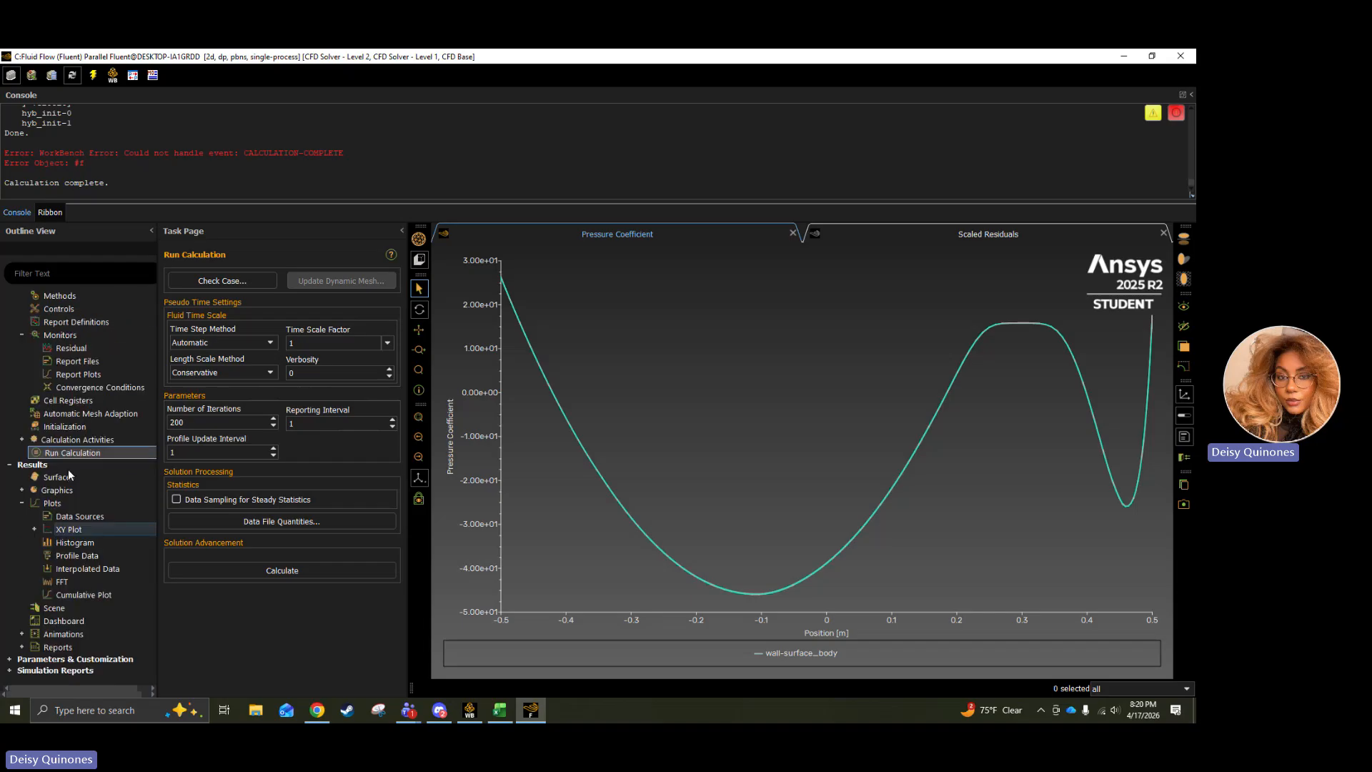
pyautogui.click(317, 711)
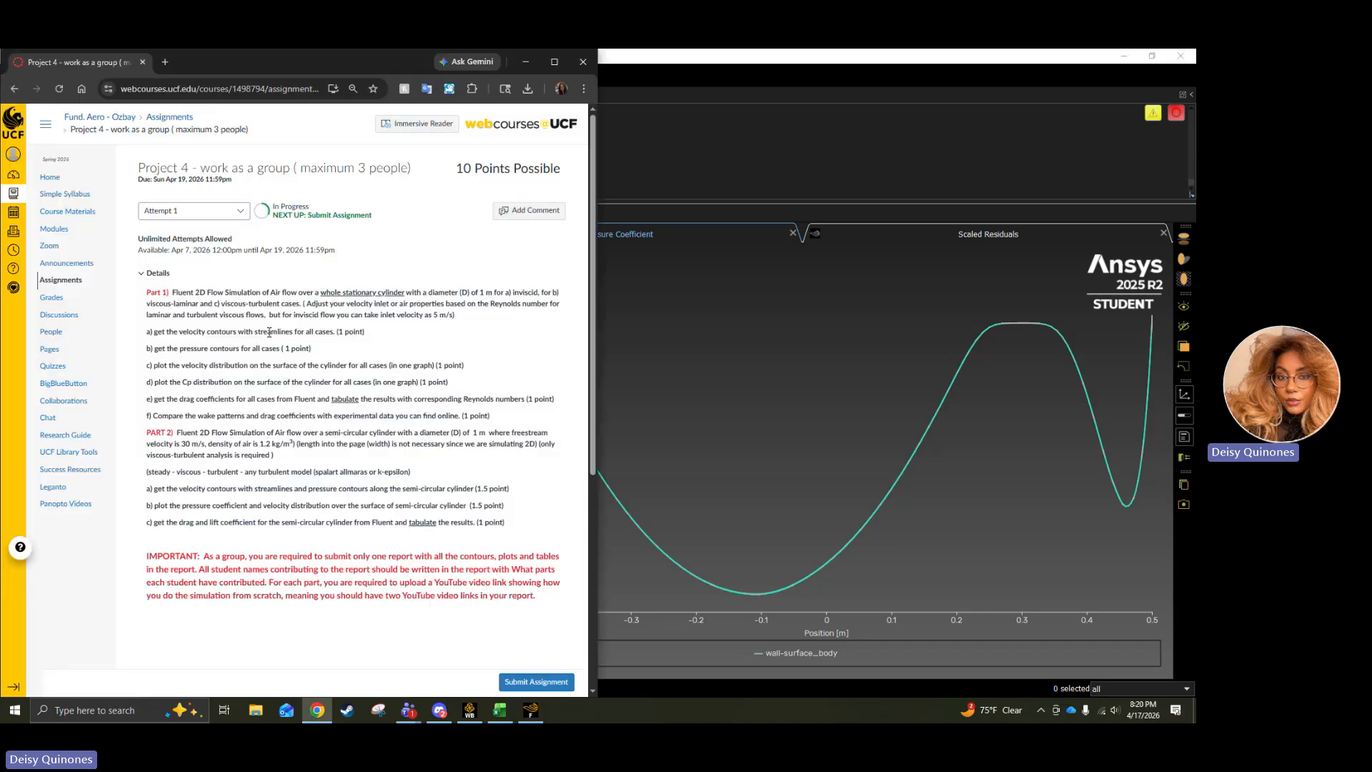
pyautogui.moveTo(184, 383); pyautogui.dragTo(250, 365)
pyautogui.click(320, 711)
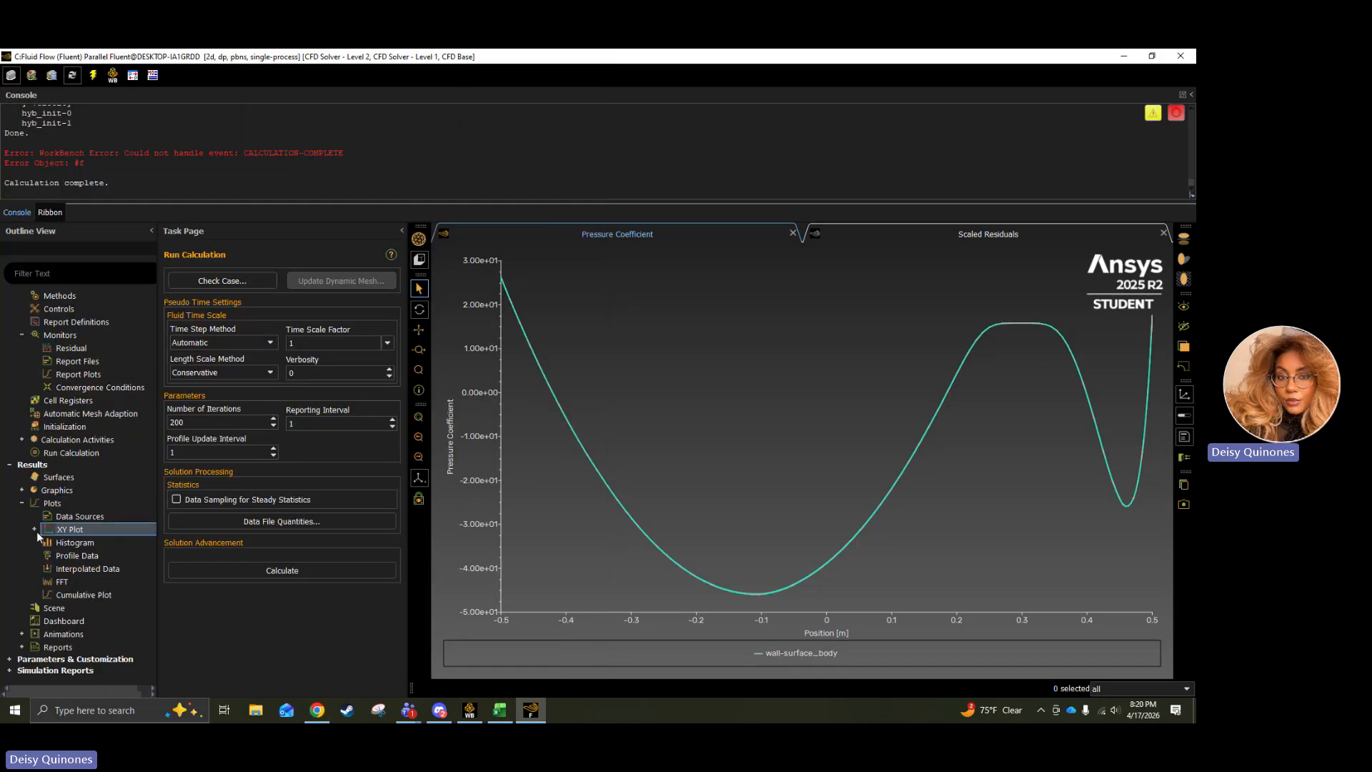
# Create another XY plot with Velocity Magnitude as the Y axis function and name it inviscid-velocity-distribution.
pyautogui.rightClick(73, 532)
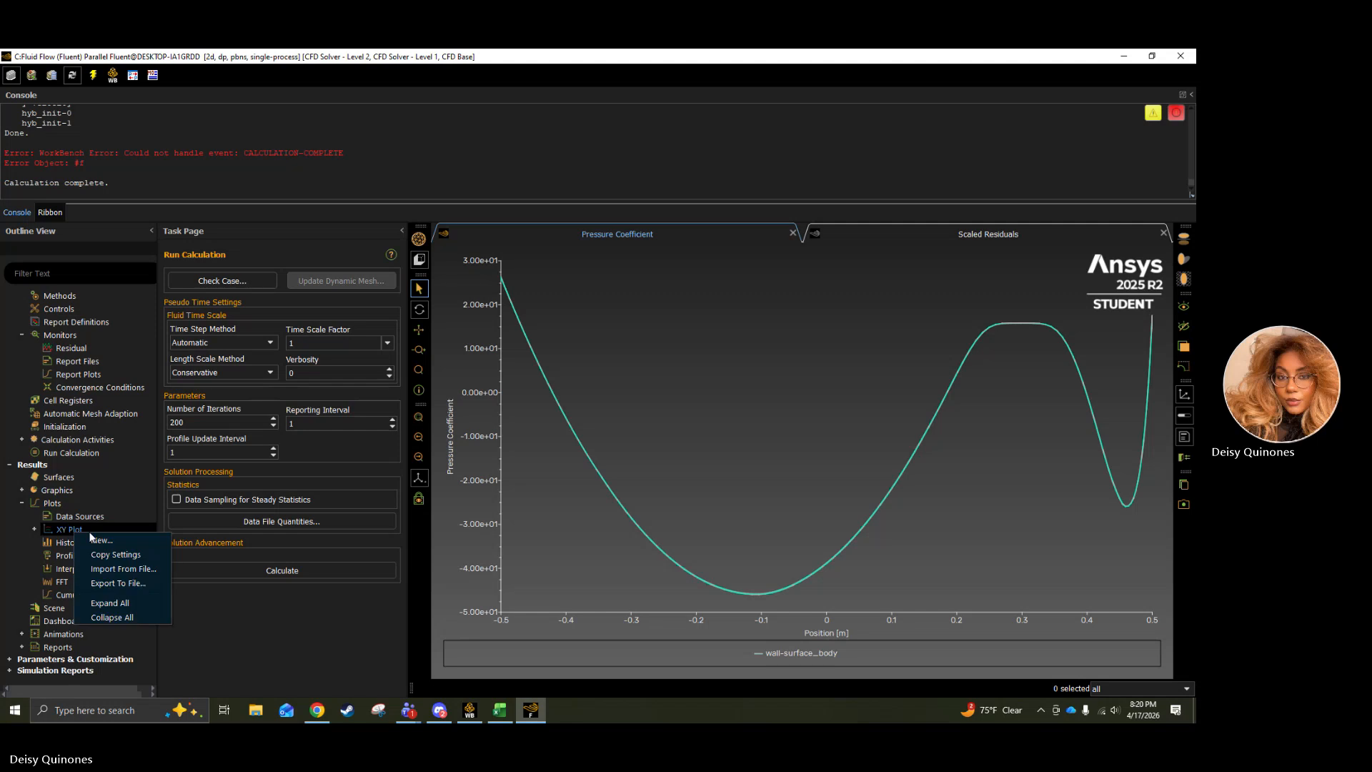
pyautogui.click(110, 539)
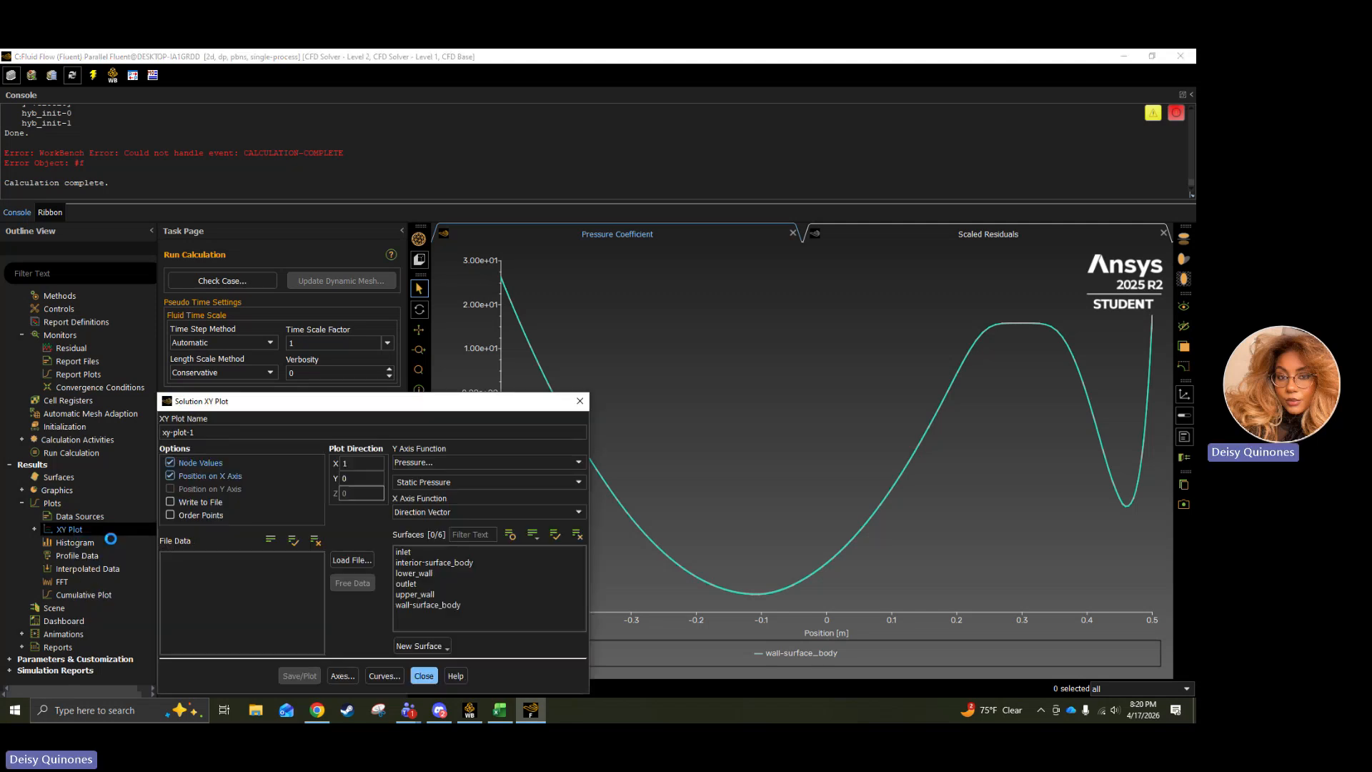
pyautogui.click(430, 461)
pyautogui.click(429, 496)
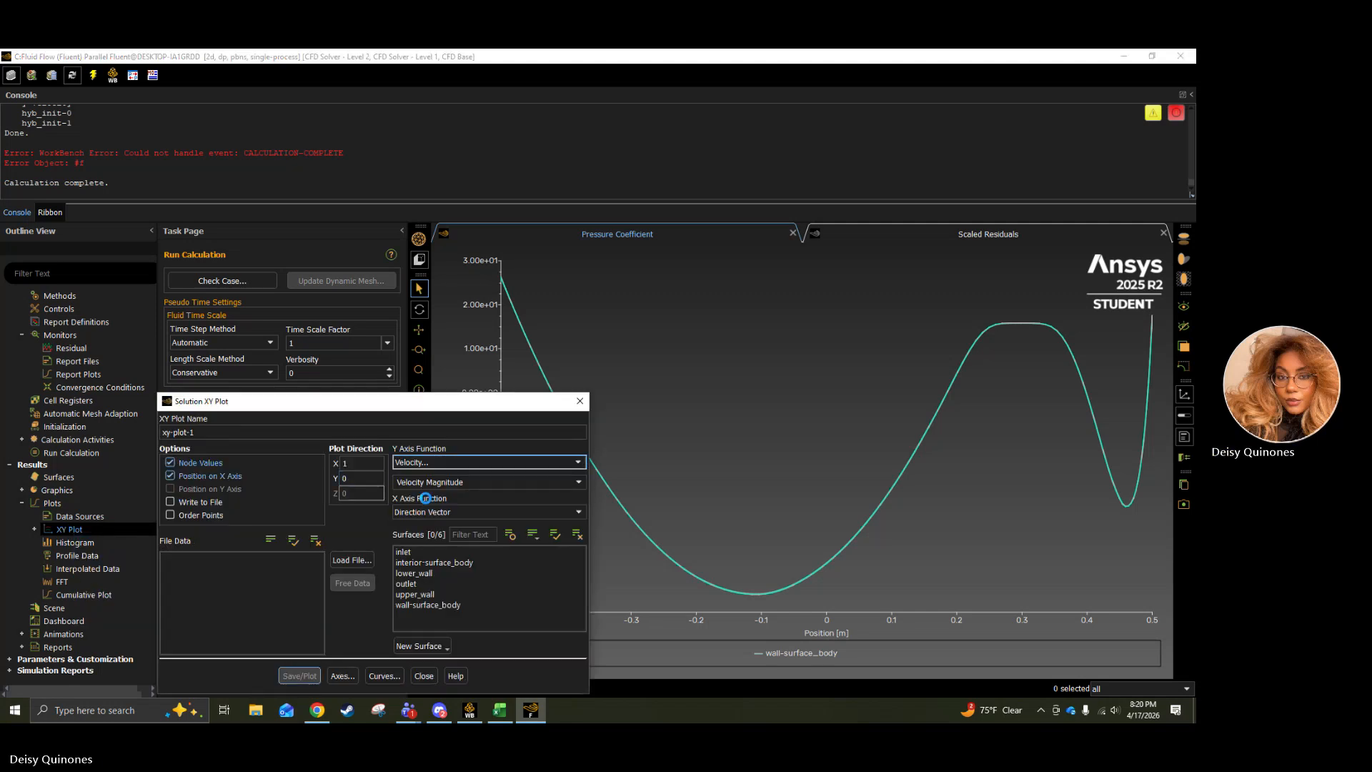
pyautogui.write('i')
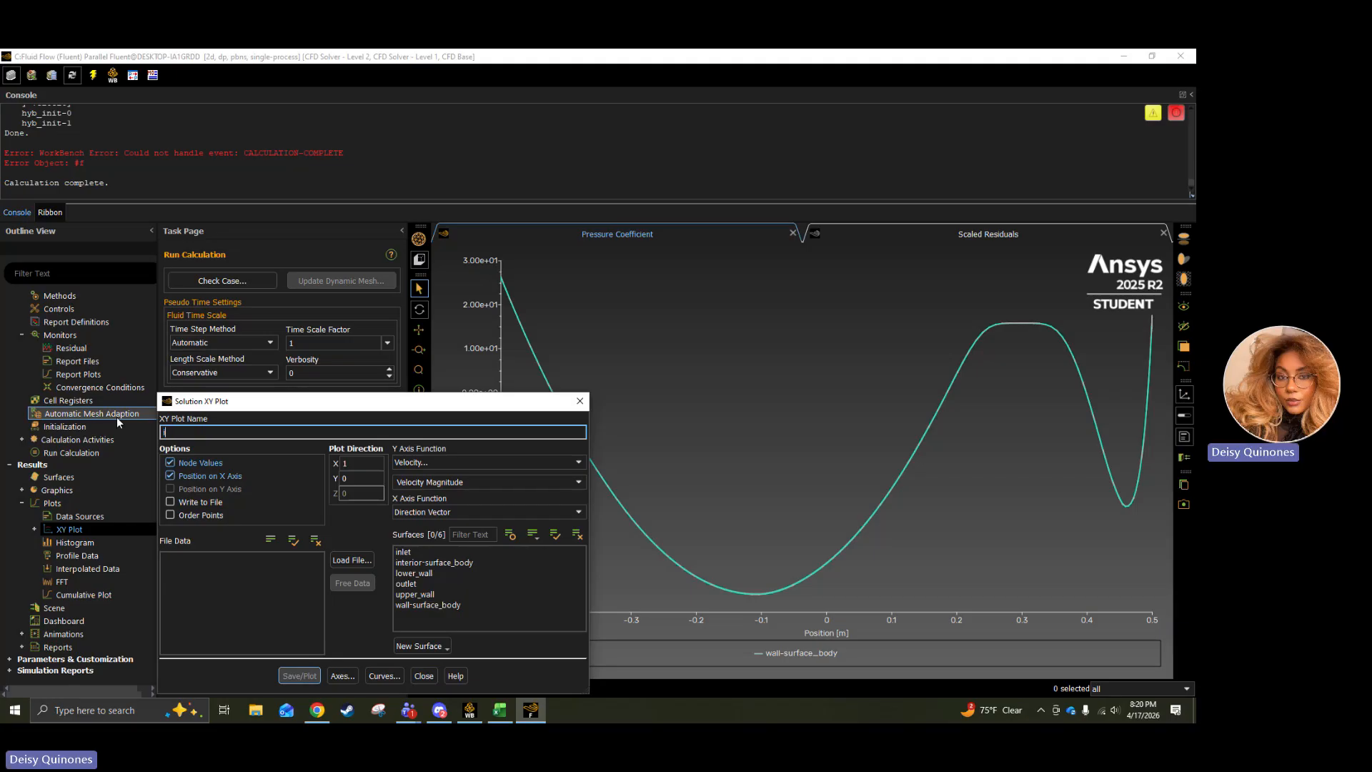
pyautogui.write('nvisc')
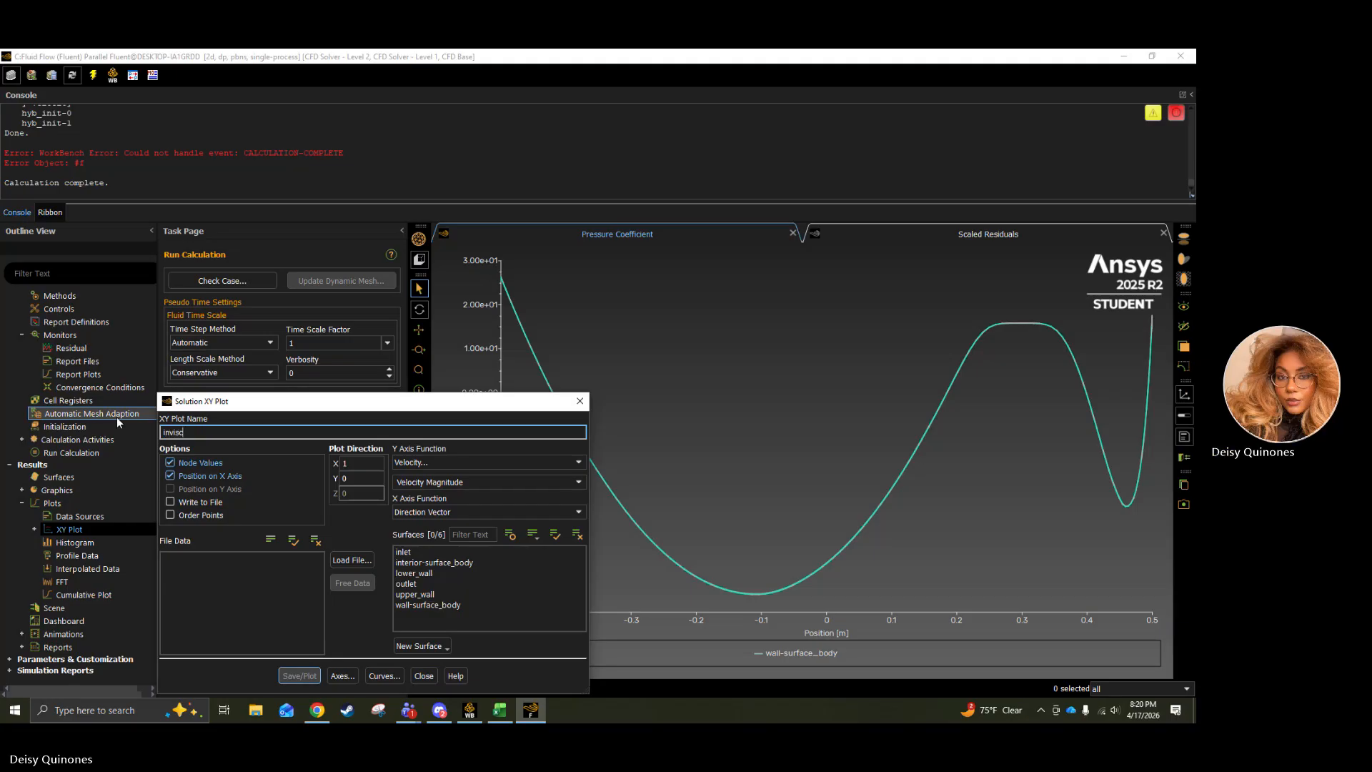
pyautogui.write('id-velocity-distribution')
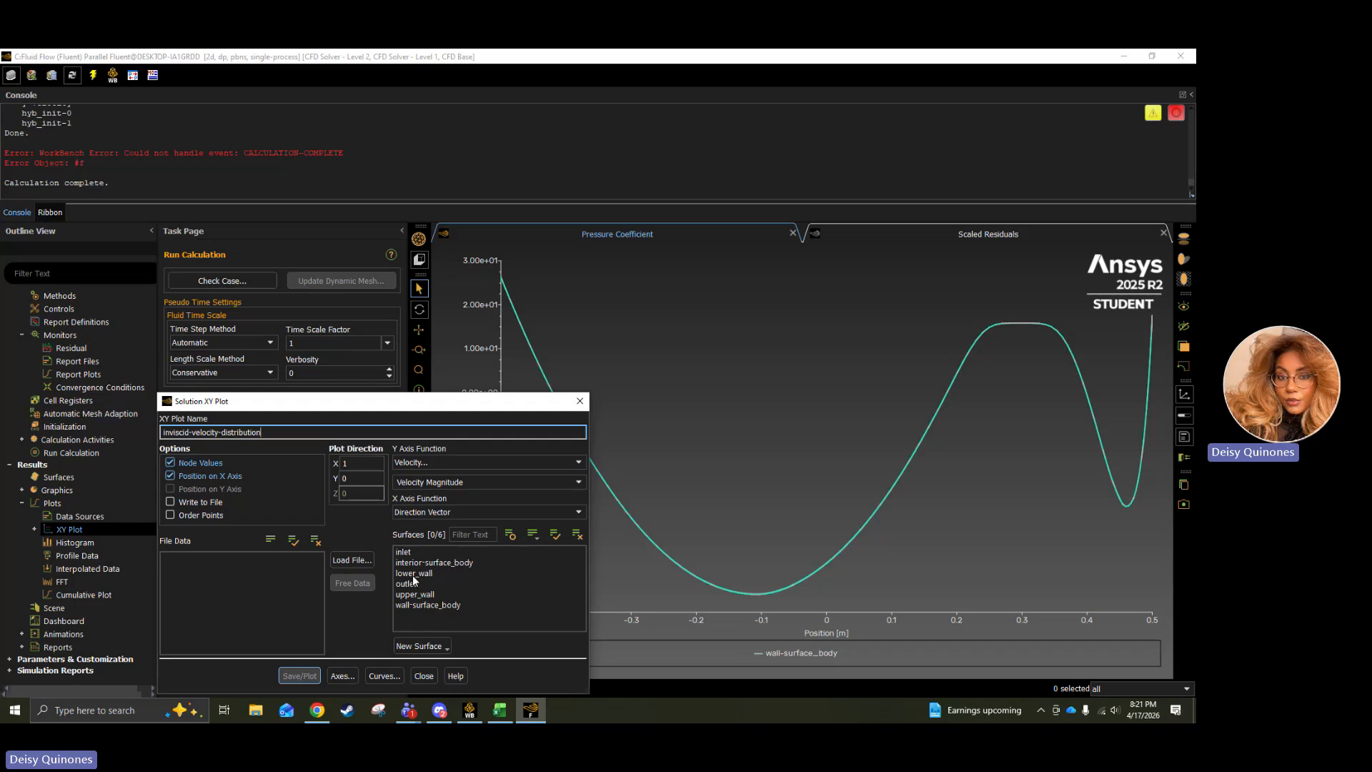
# Save and plot the velocity distribution on wall-surface_body, and move the plot settings clear of the graph.
pyautogui.click(435, 606)
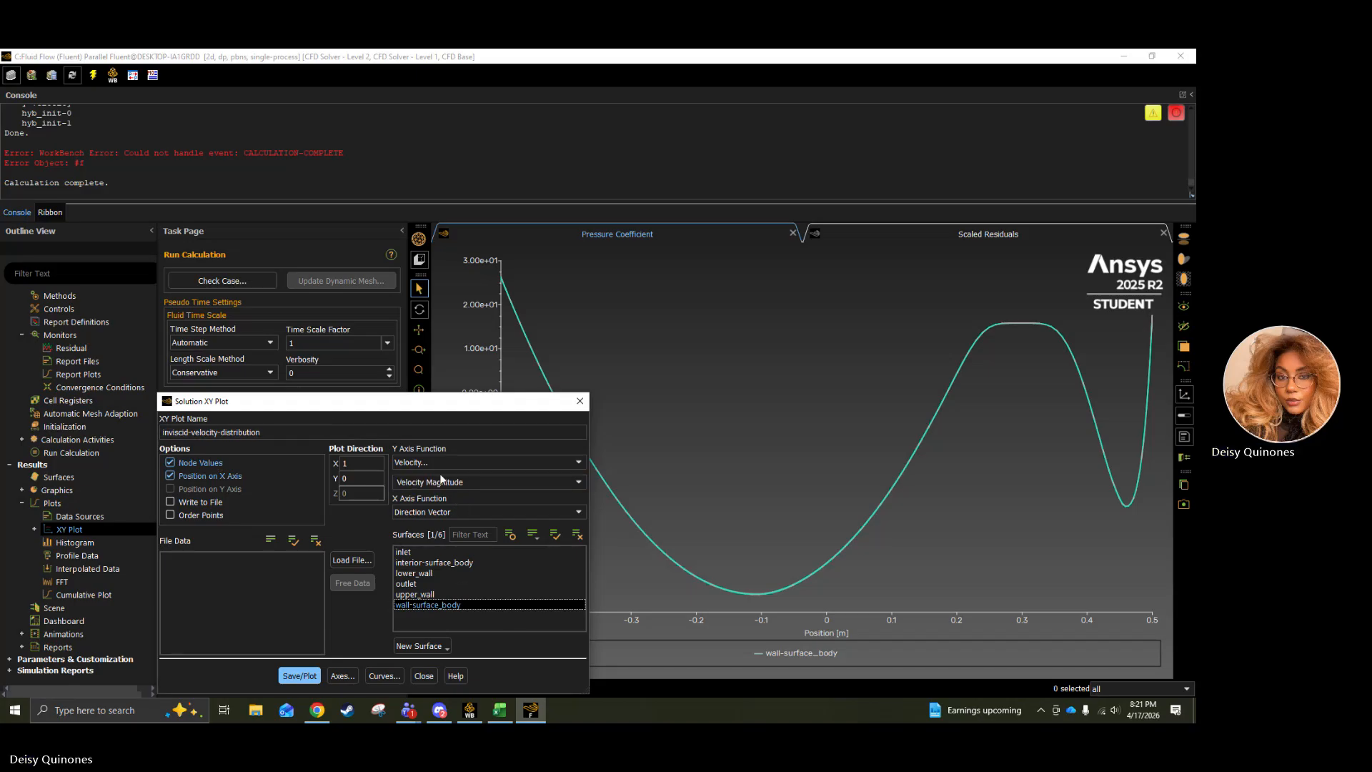
pyautogui.click(303, 676)
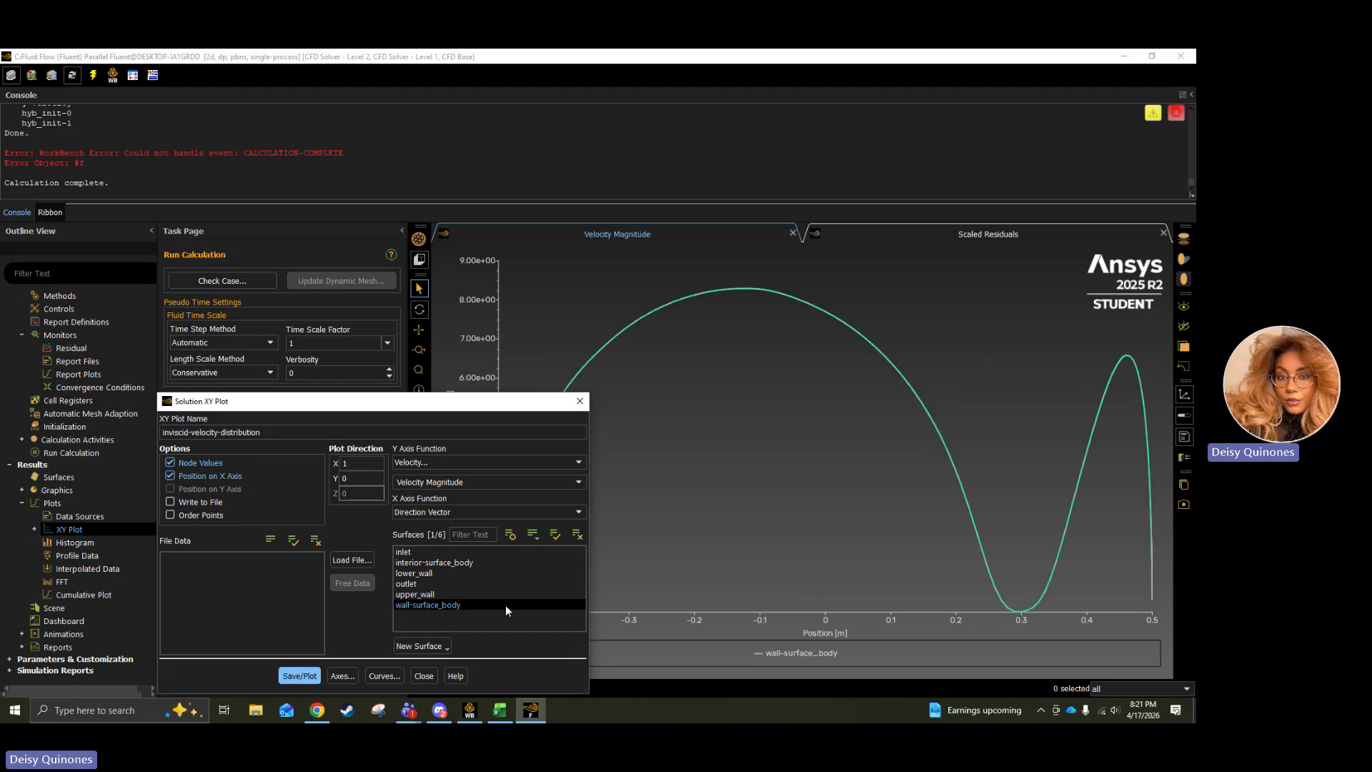
pyautogui.moveTo(462, 420); pyautogui.dragTo(255, 311)
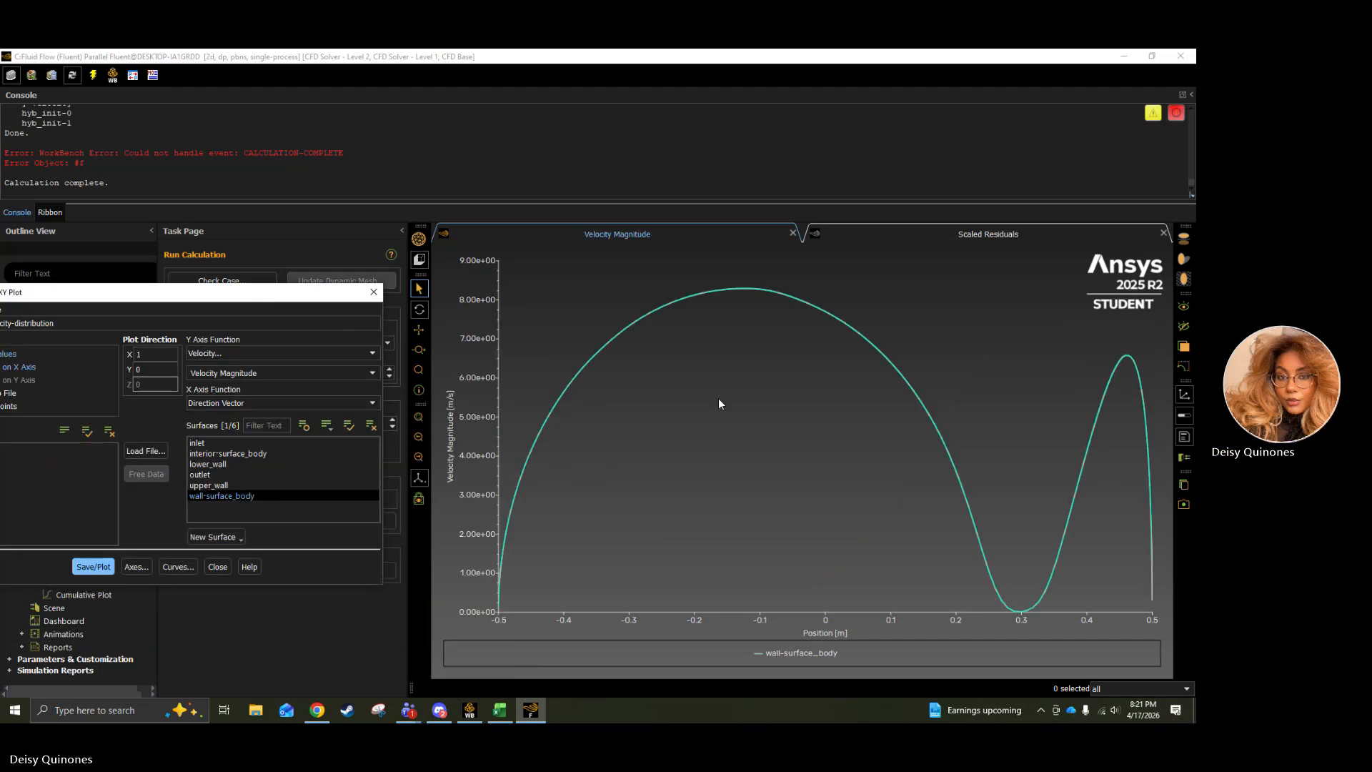
# Change the plot's Y axis function to Static Pressure and plot it on wall-surface_body.
pyautogui.click(256, 351)
pyautogui.click(234, 366)
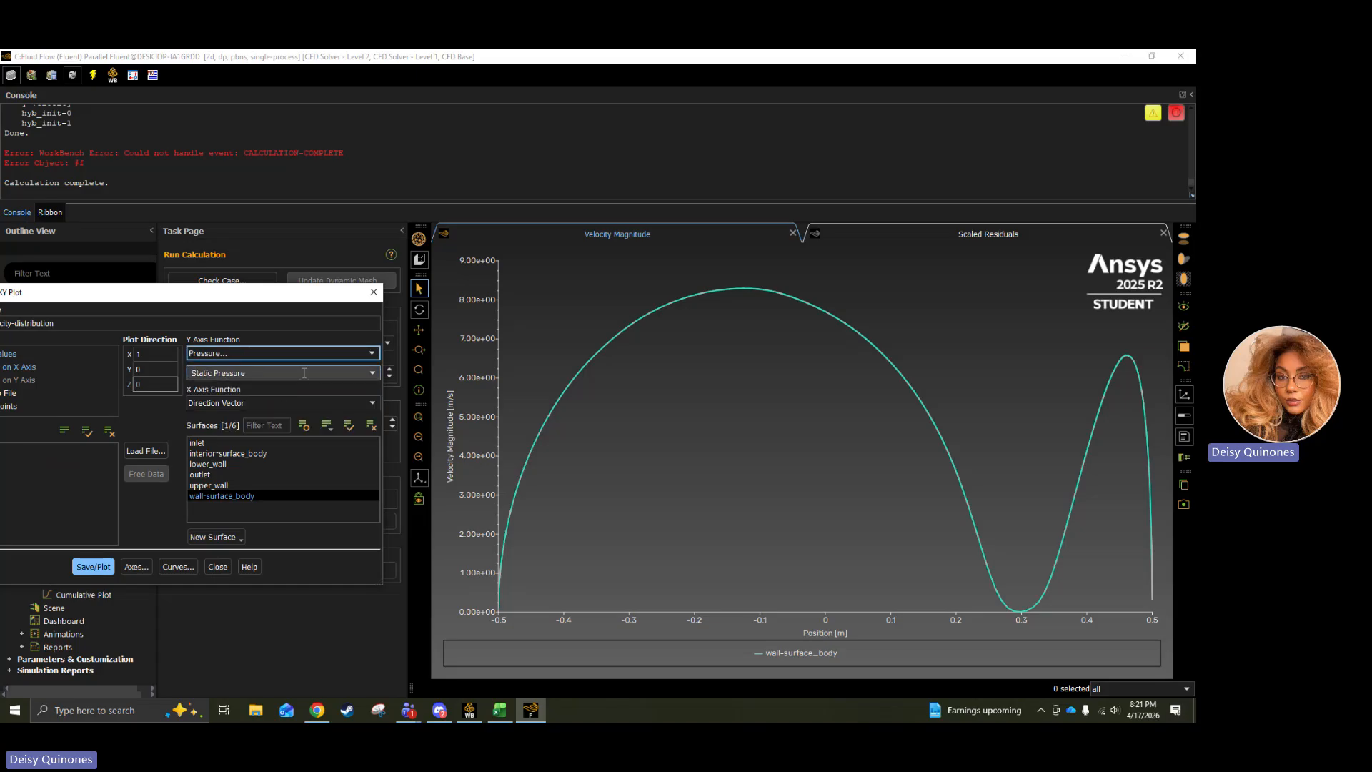
pyautogui.click(91, 567)
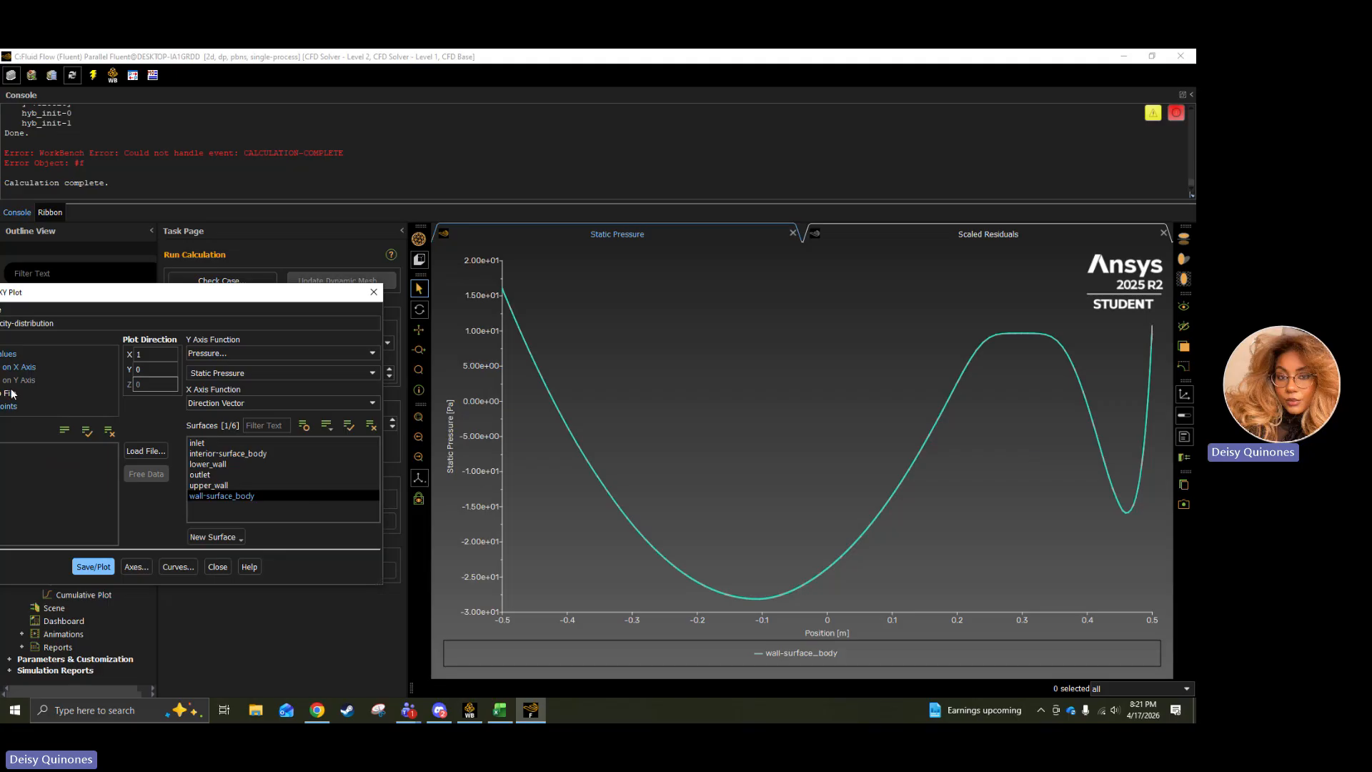
# Review the Cp distribution and drag coefficient tasks on the Chrome assignment page, returning to Fluent to close the XY plot settings.
pyautogui.click(317, 709)
pyautogui.moveTo(177, 383); pyautogui.dragTo(255, 385)
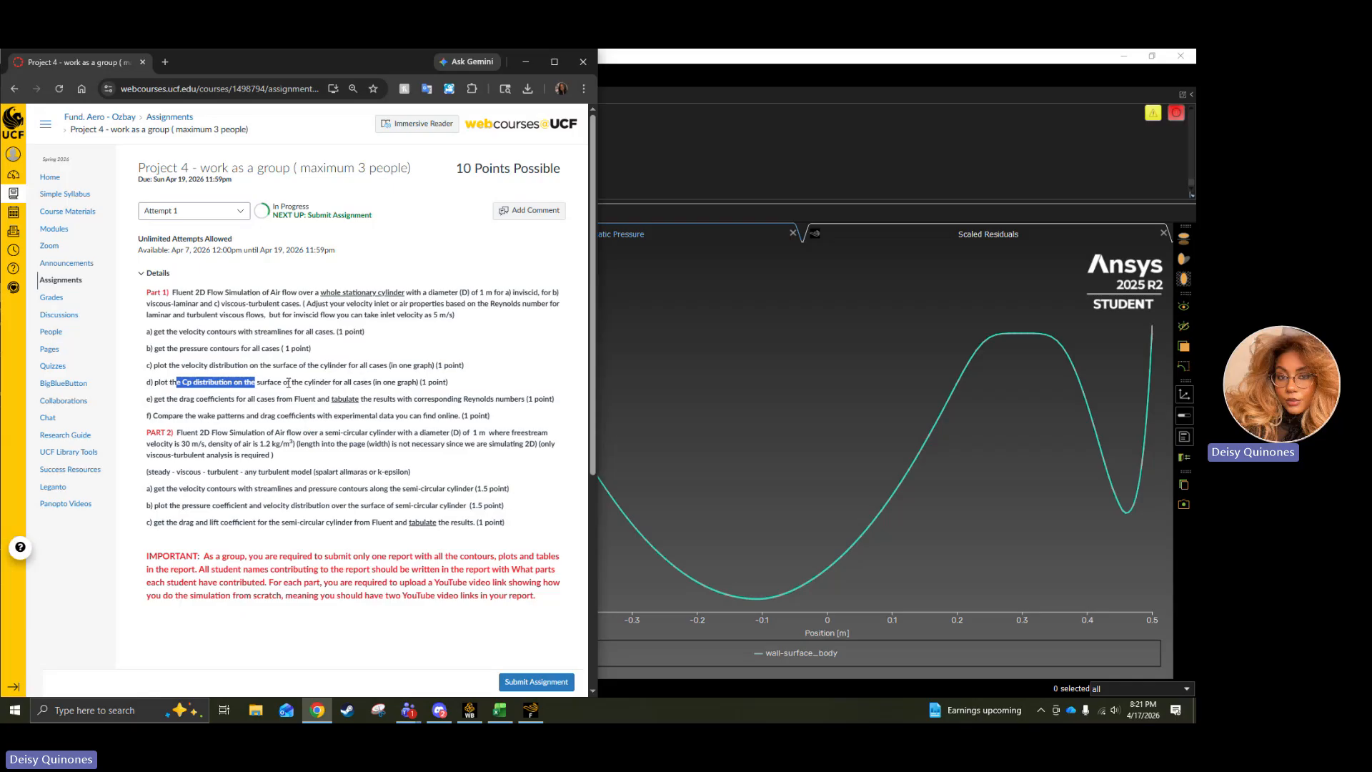
pyautogui.moveTo(184, 399); pyautogui.dragTo(250, 410)
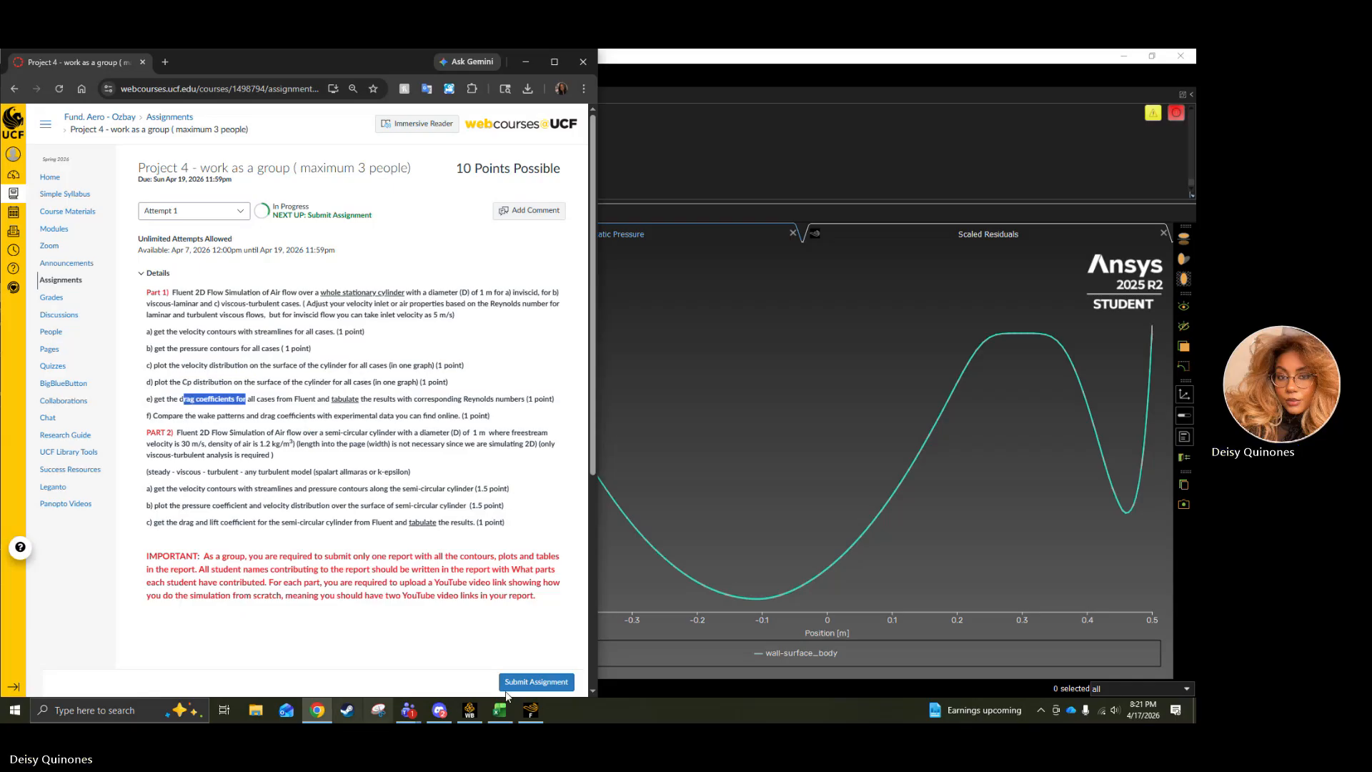
pyautogui.click(651, 596)
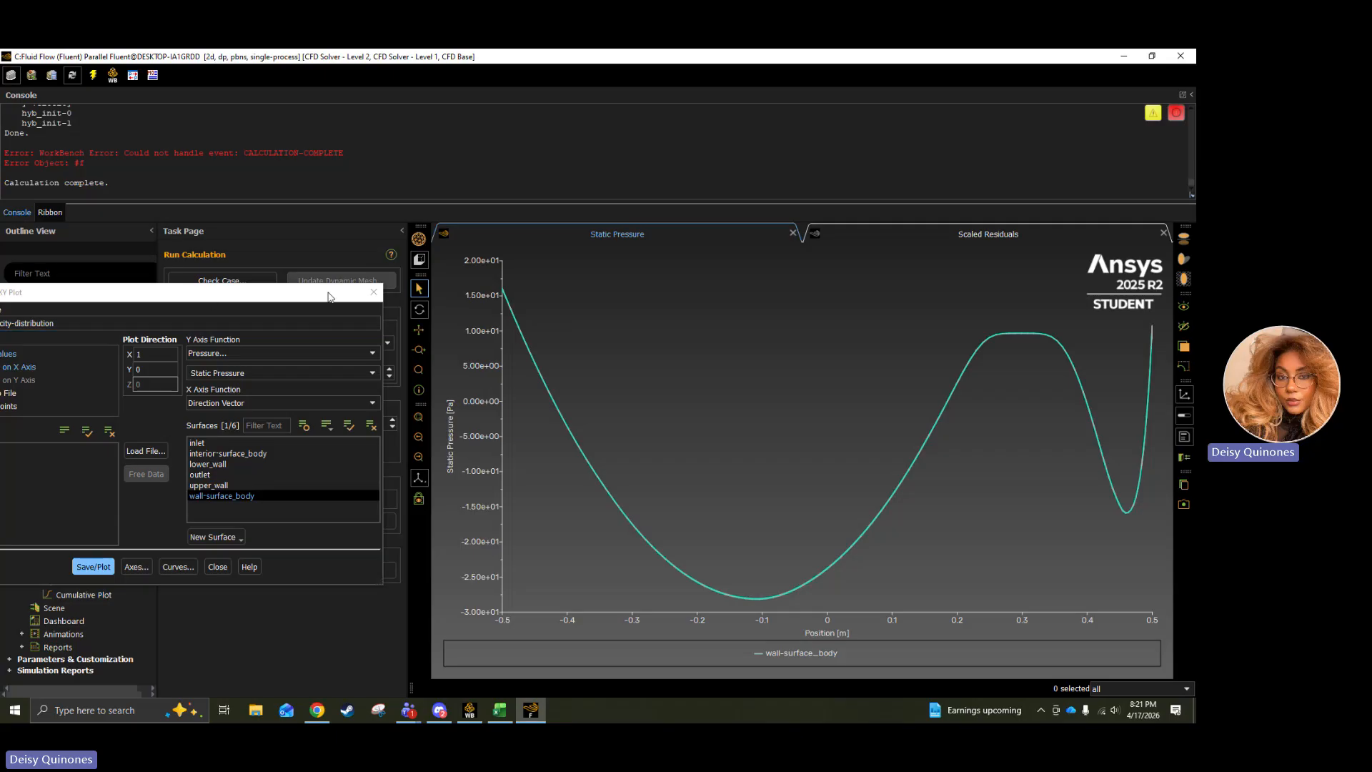
pyautogui.click(373, 292)
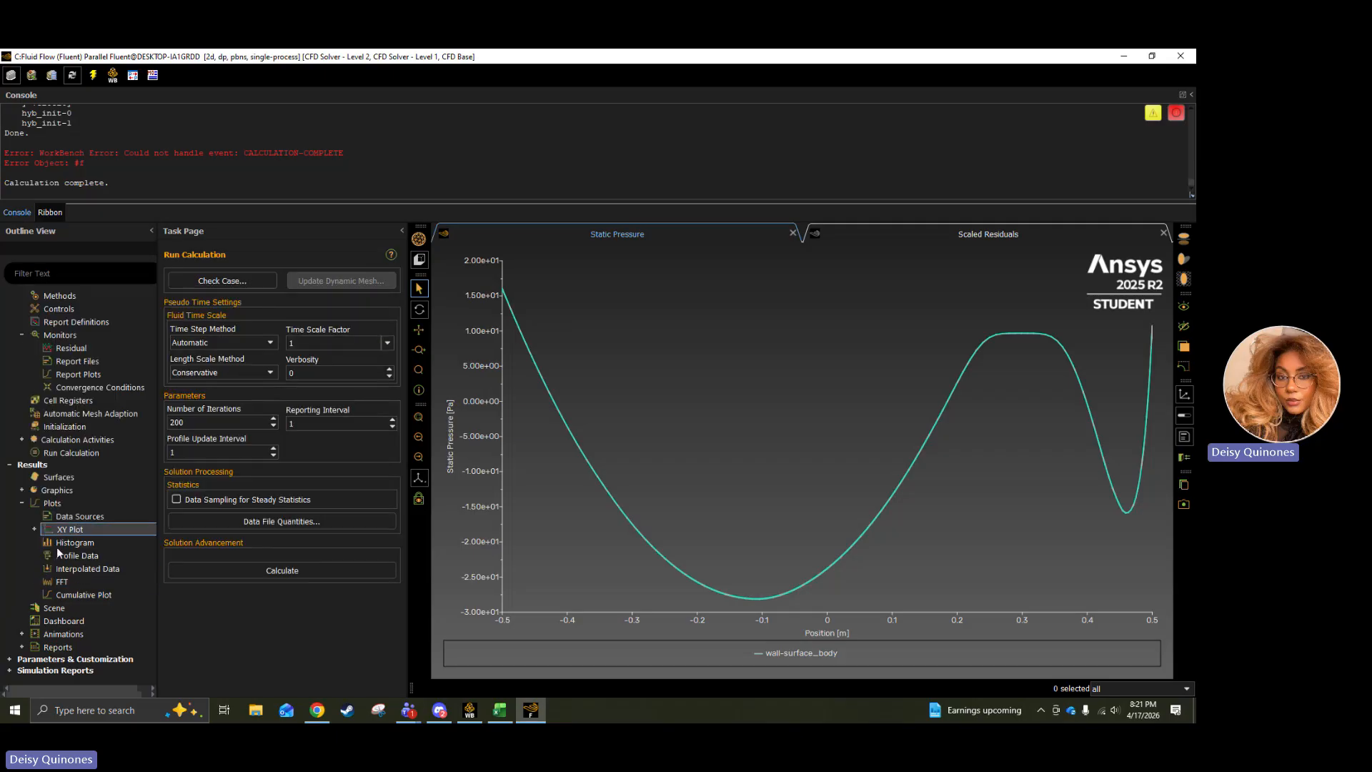
pyautogui.click(55, 607)
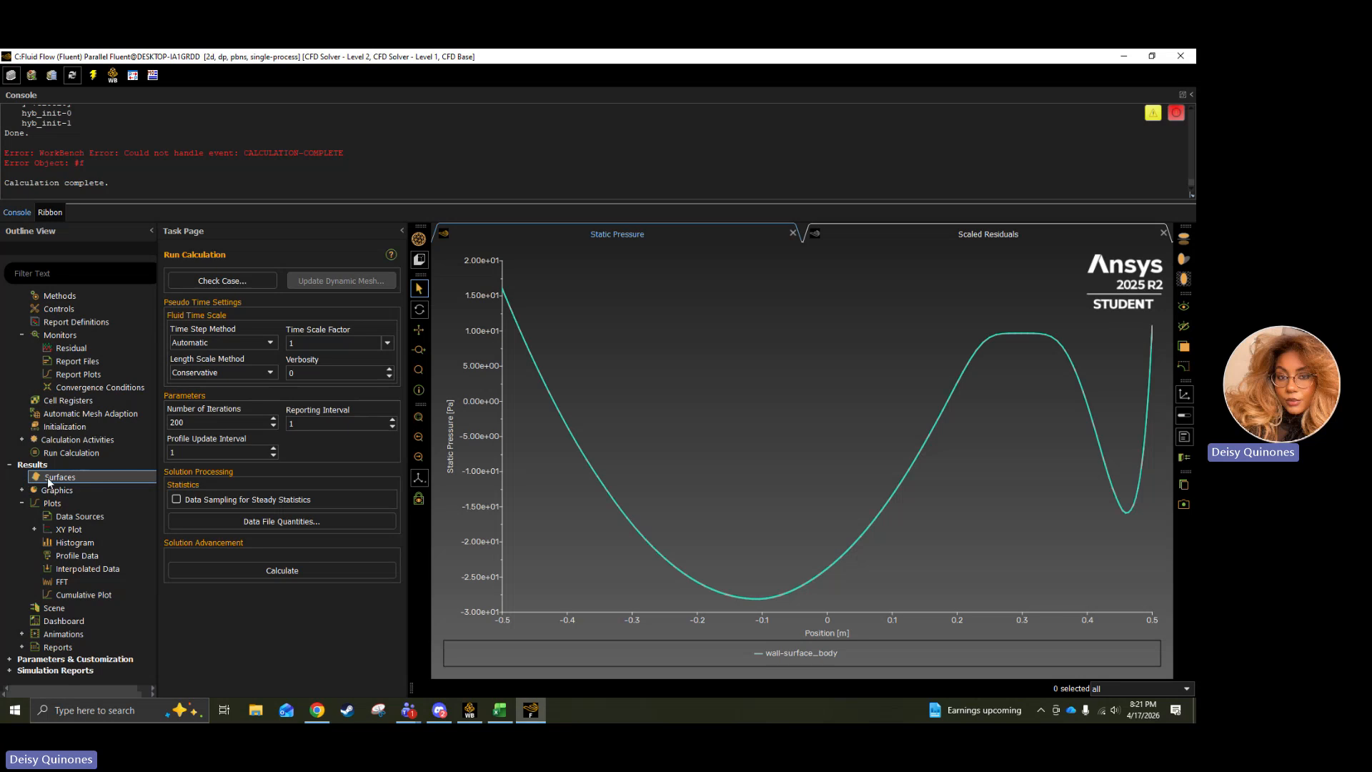
# Print a force report for wall-surface_body with direction vector X 1, Y 0.
pyautogui.click(22, 491)
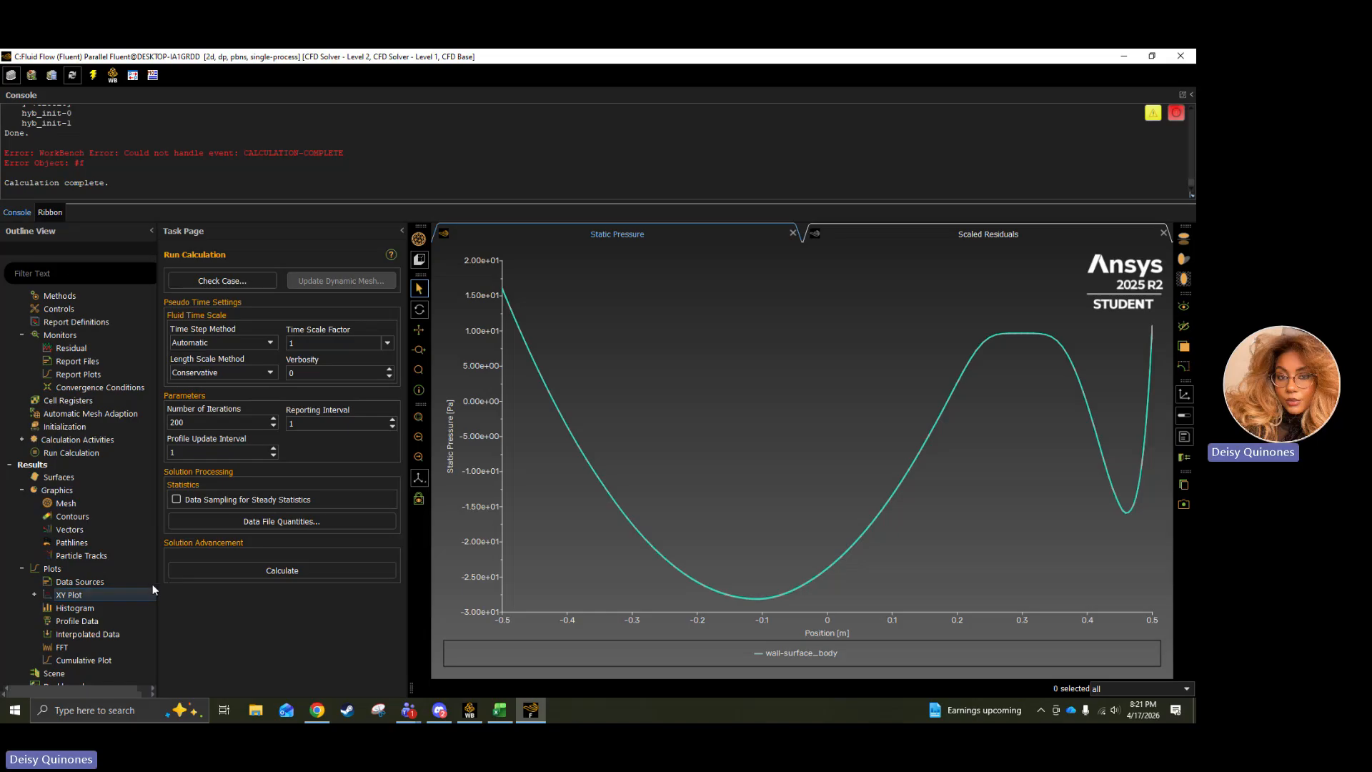
pyautogui.scroll(-2, 61, 644)
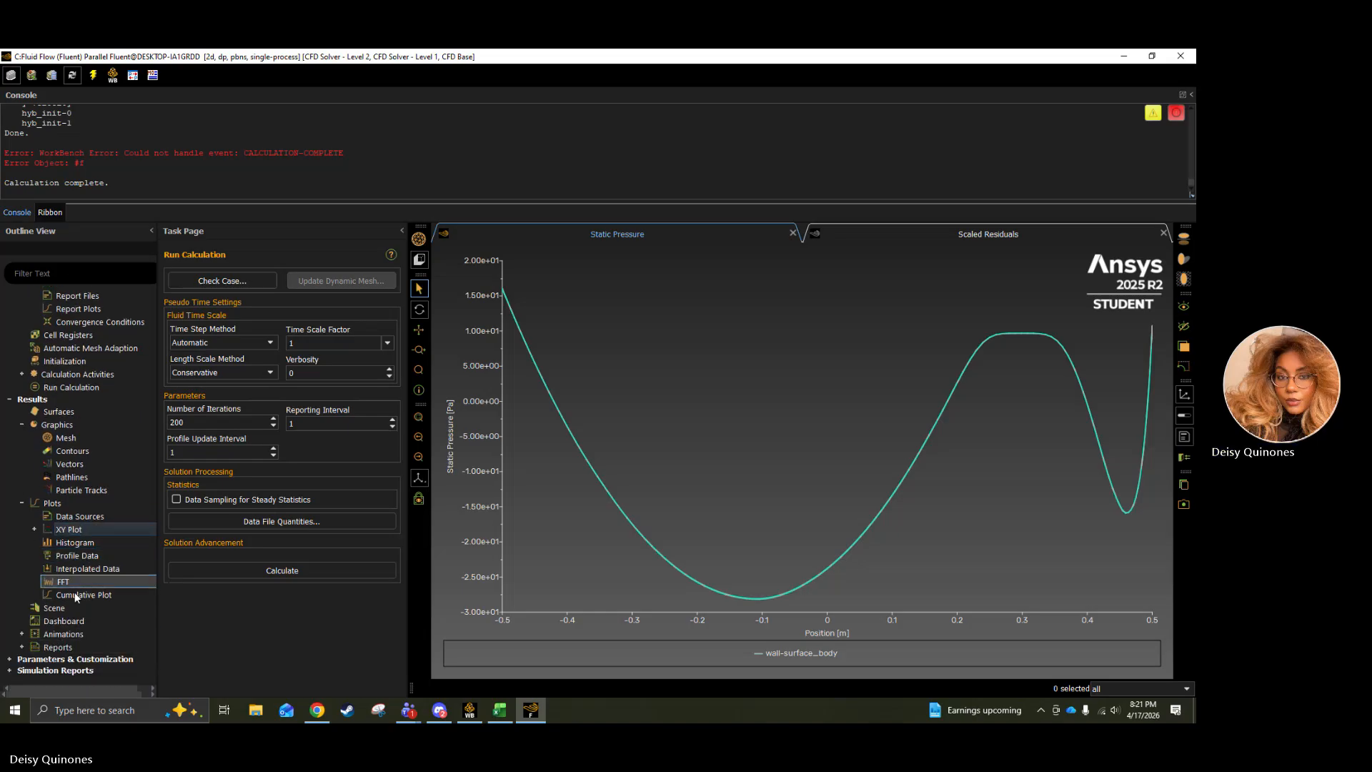
pyautogui.click(23, 647)
pyautogui.scroll(-2, 29, 643)
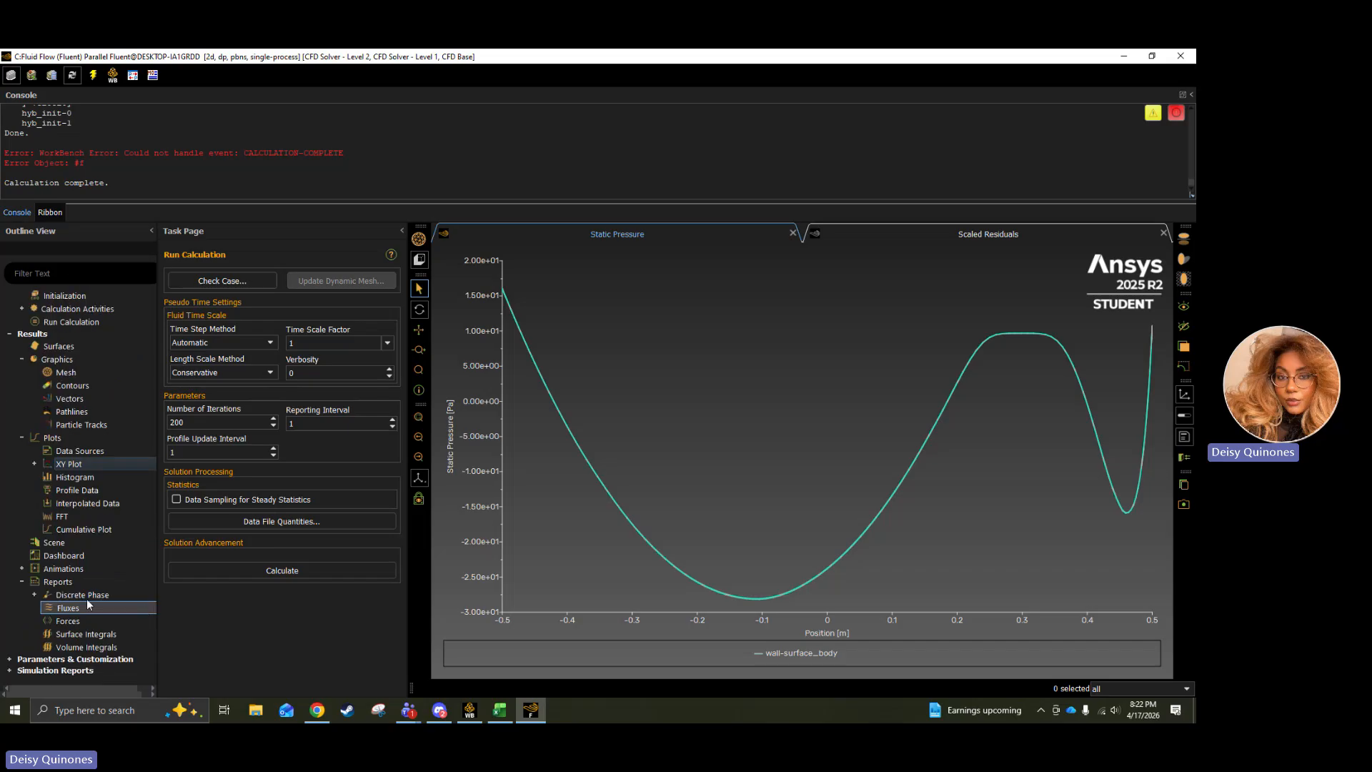
pyautogui.doubleClick(74, 624)
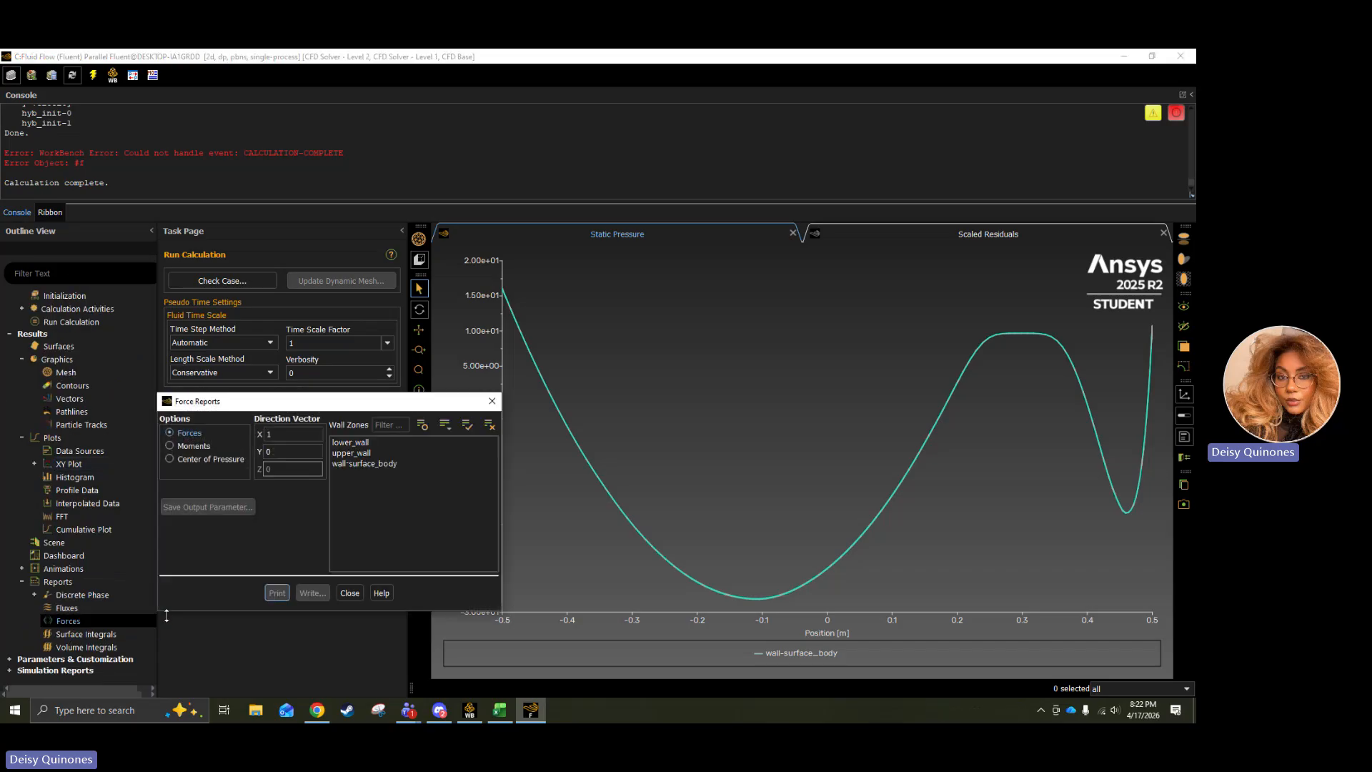
pyautogui.click(364, 464)
pyautogui.click(277, 595)
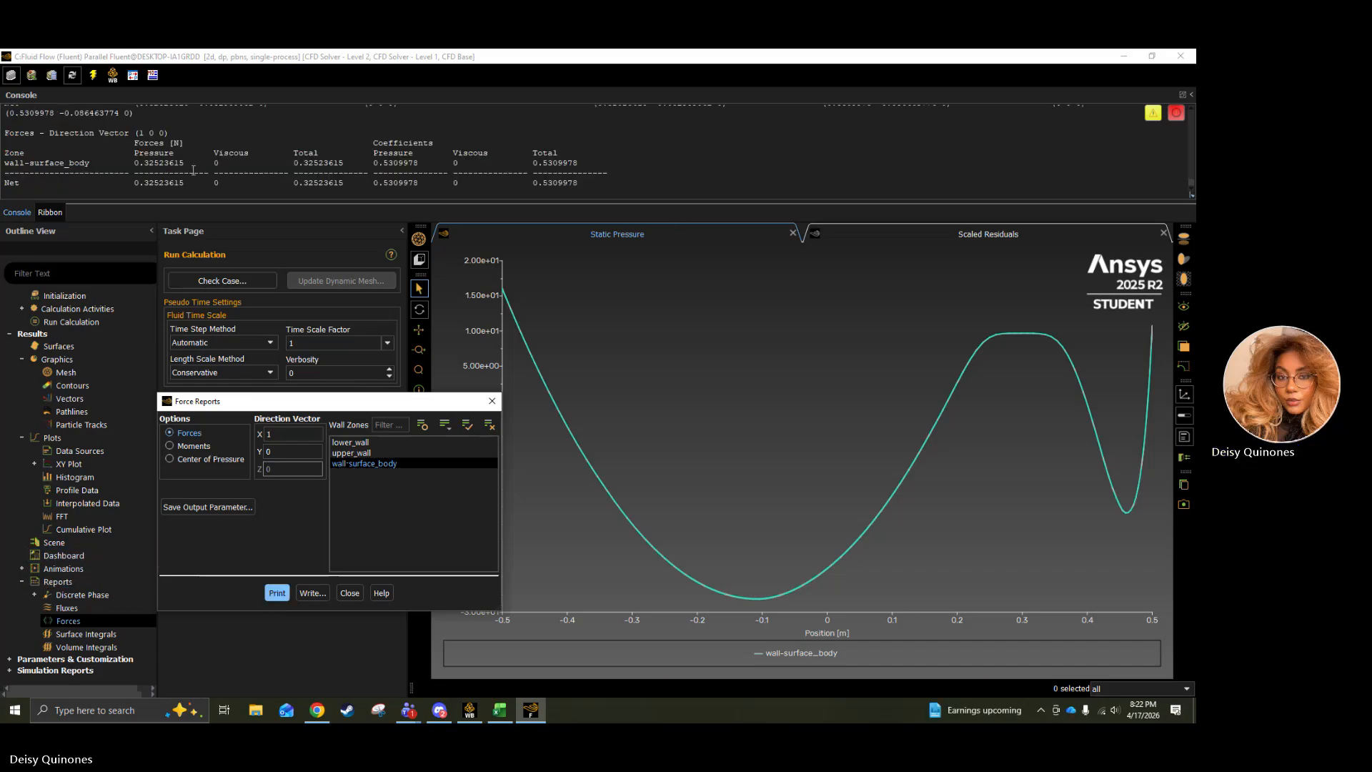
# Examine the printed pressure force and coefficients, check the drag coefficient task on the Chrome assignment page, and return to Fluent to close the force report.
pyautogui.moveTo(135, 169); pyautogui.dragTo(211, 165)
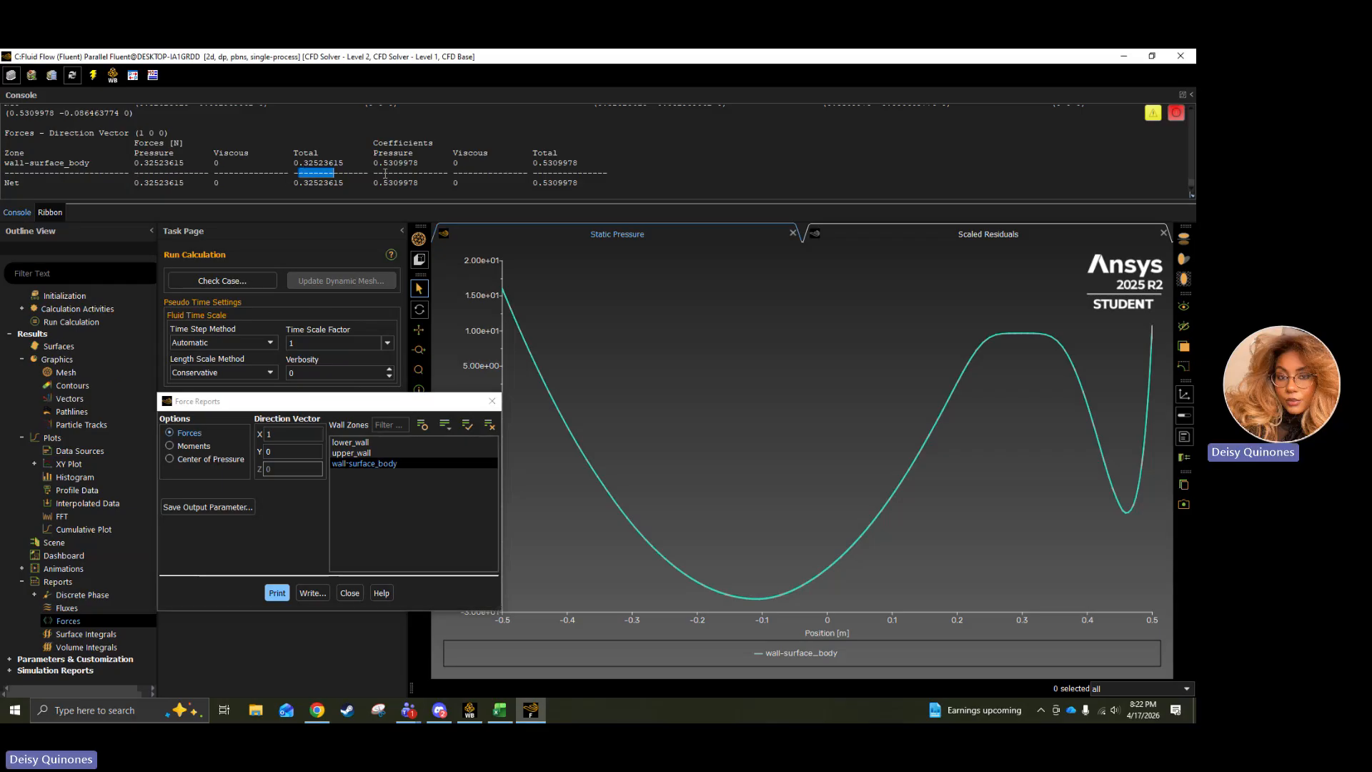
pyautogui.moveTo(299, 172); pyautogui.dragTo(389, 175)
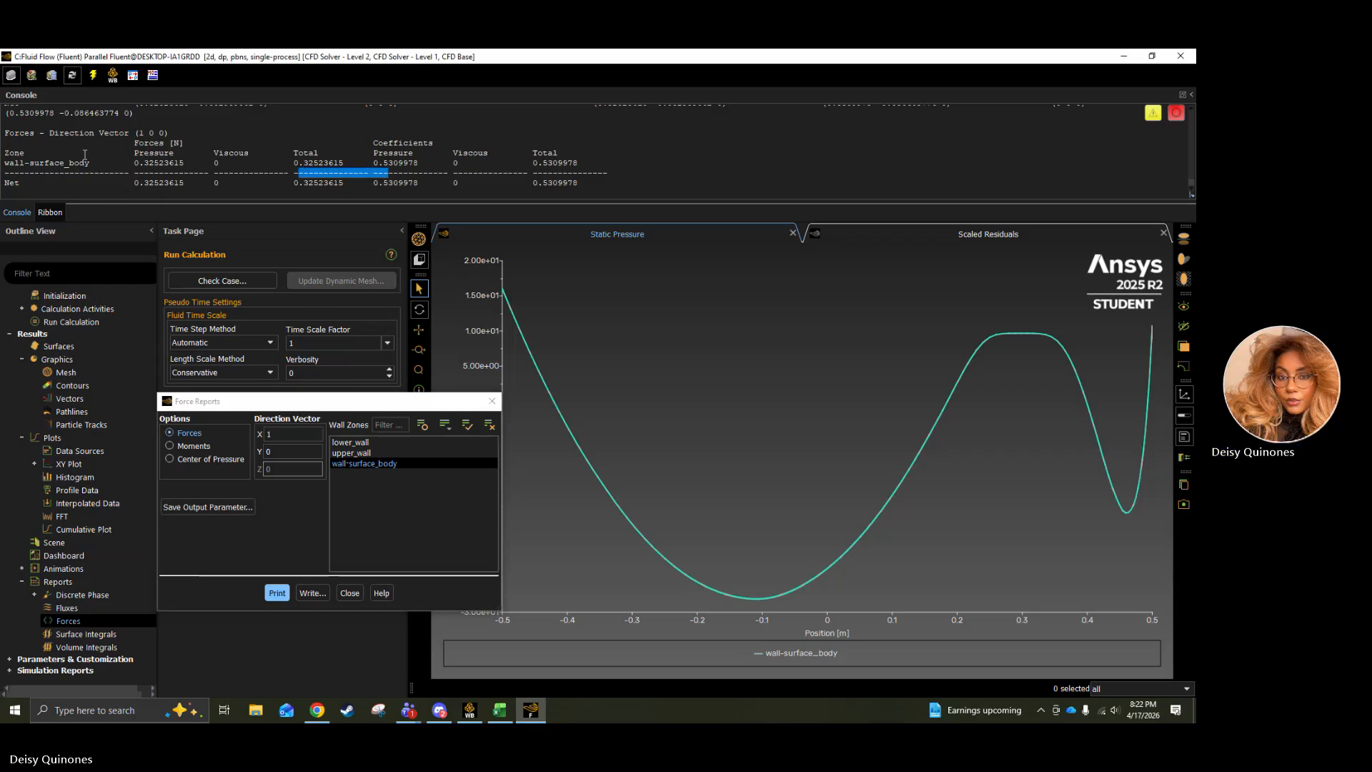
pyautogui.doubleClick(142, 162)
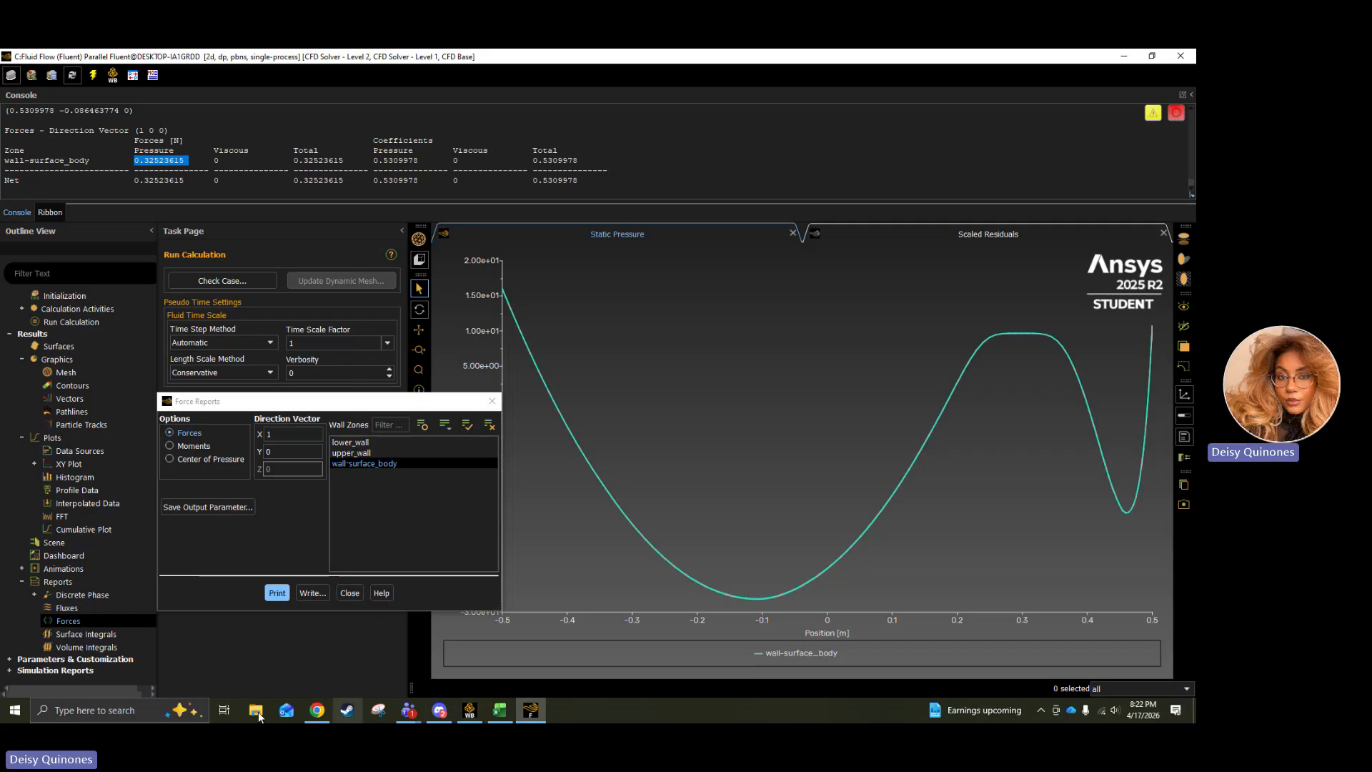
pyautogui.click(318, 709)
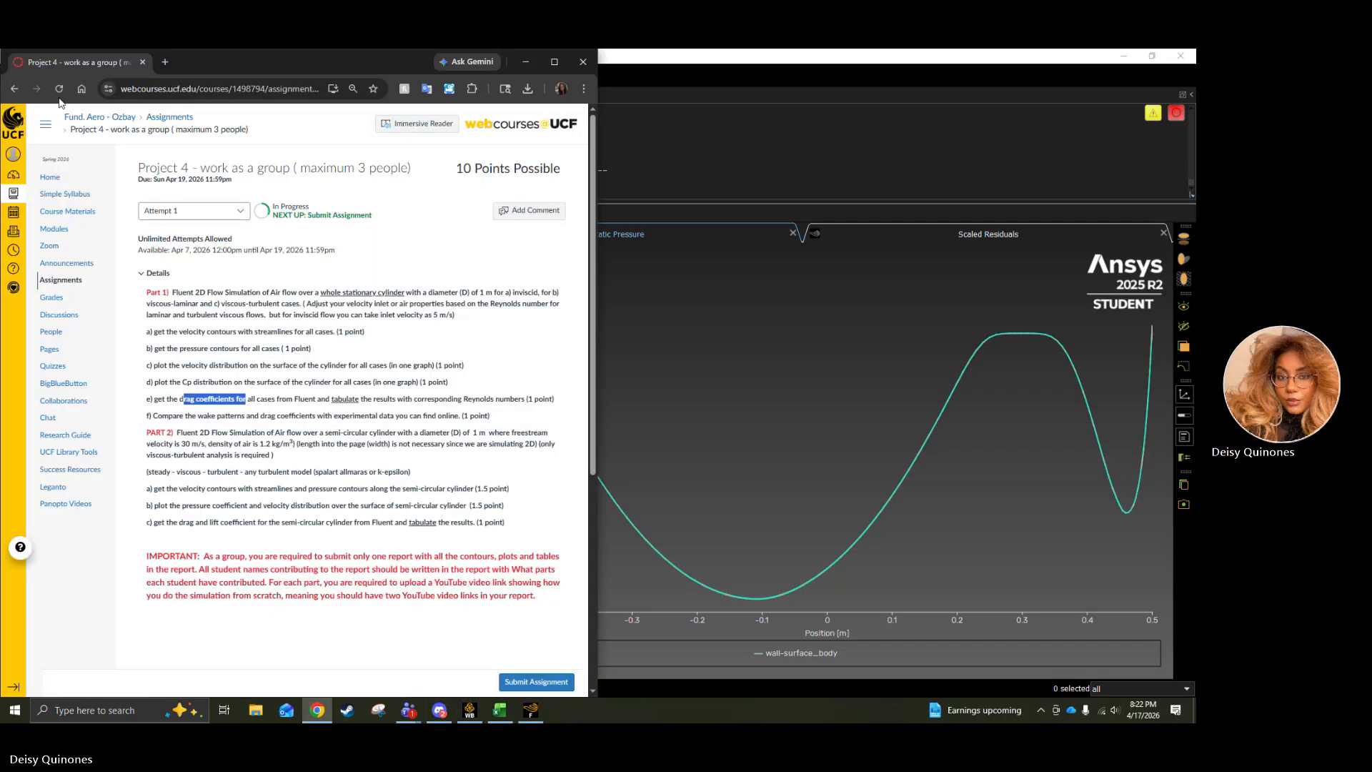
pyautogui.click(687, 314)
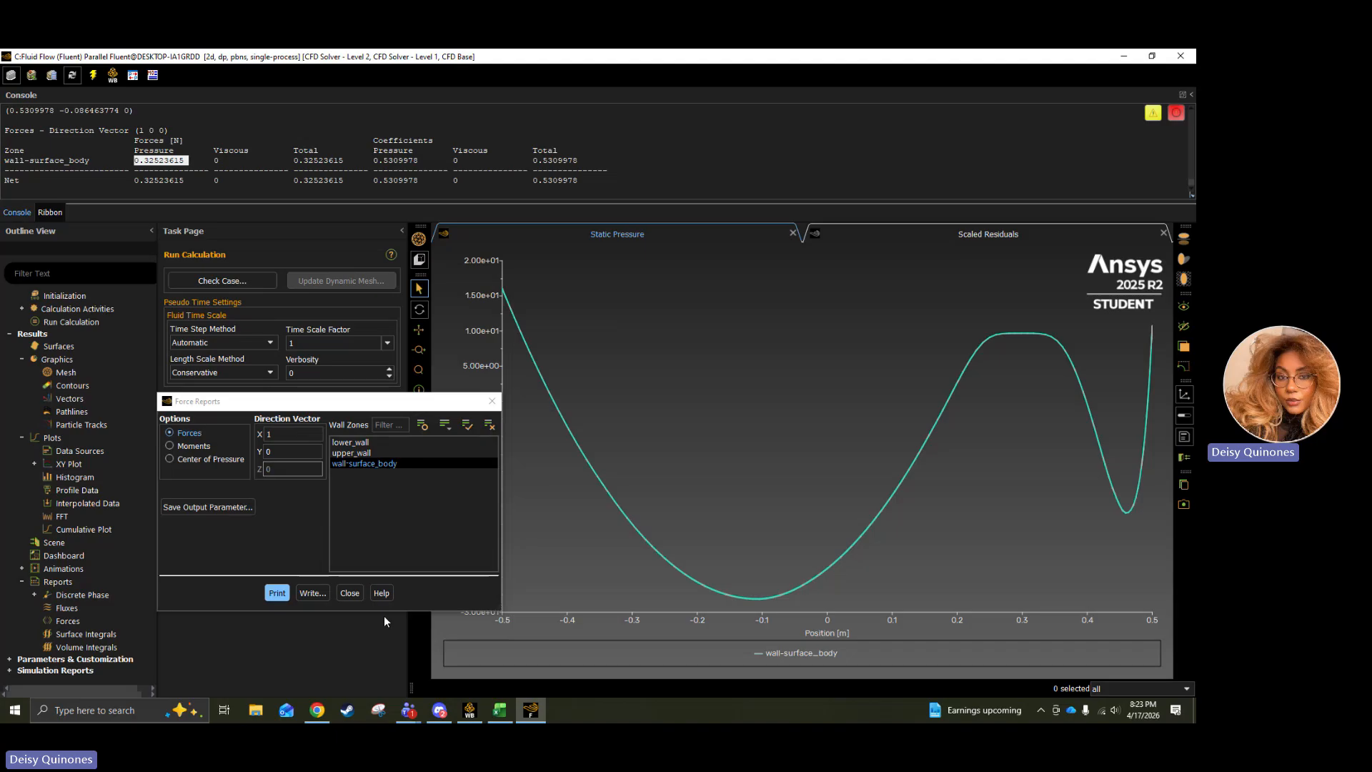
pyautogui.click(350, 593)
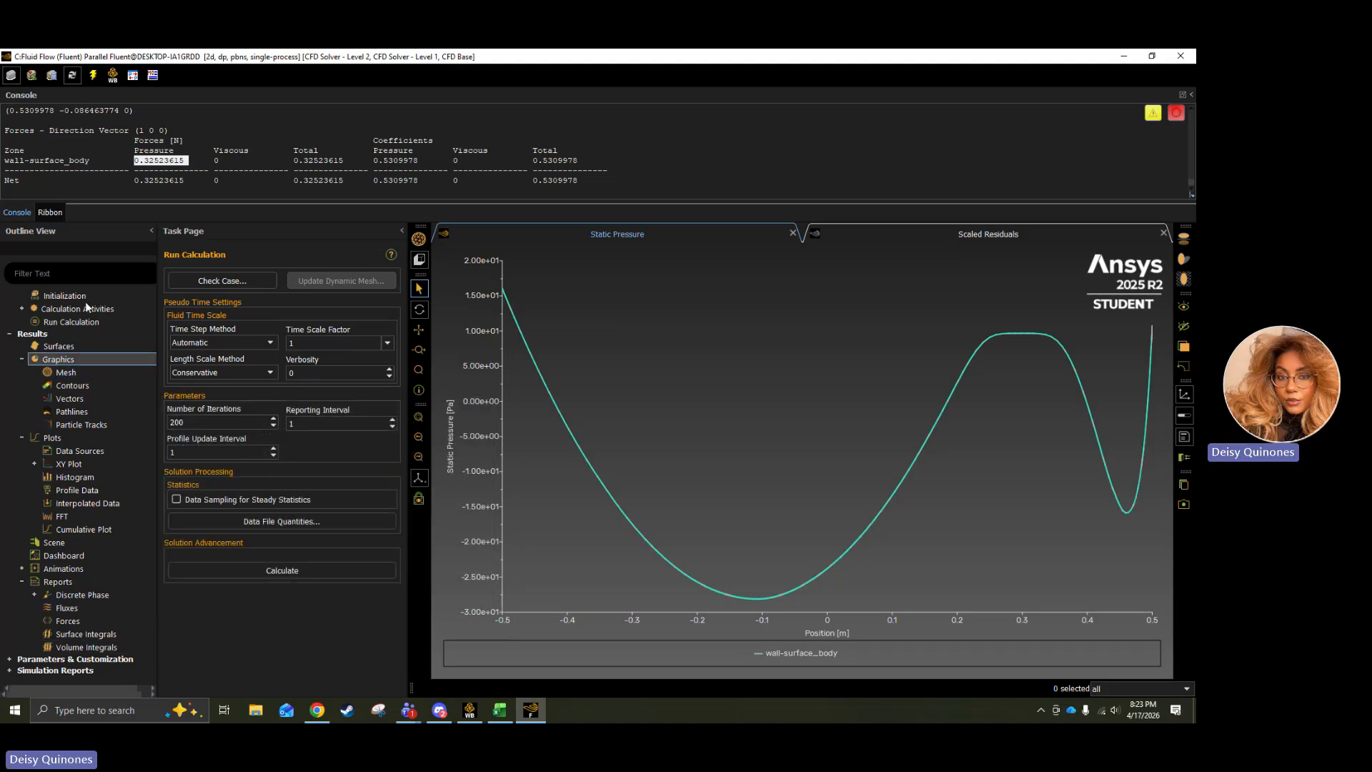
# Switch the viscous model to Laminar.
pyautogui.scroll(6, 86, 306)
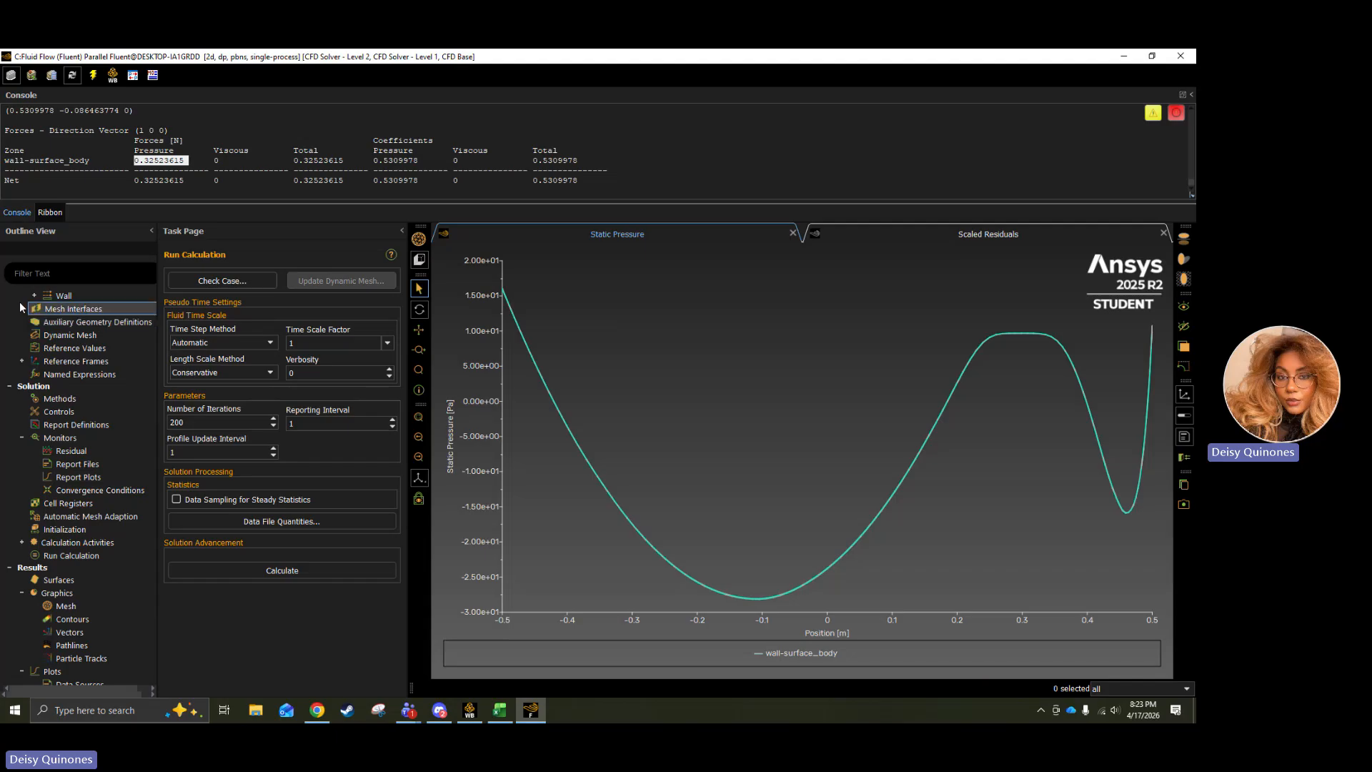
pyautogui.scroll(8, 43, 315)
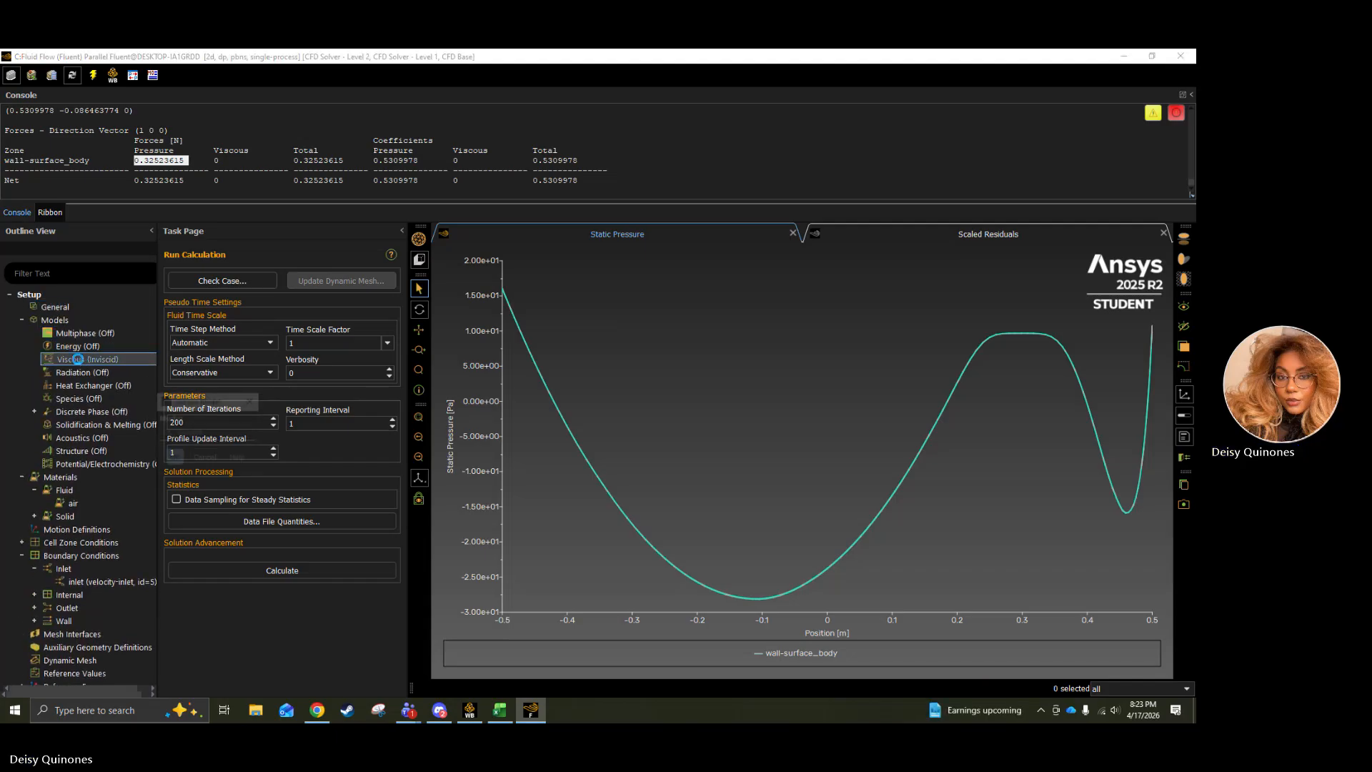
pyautogui.click(170, 446)
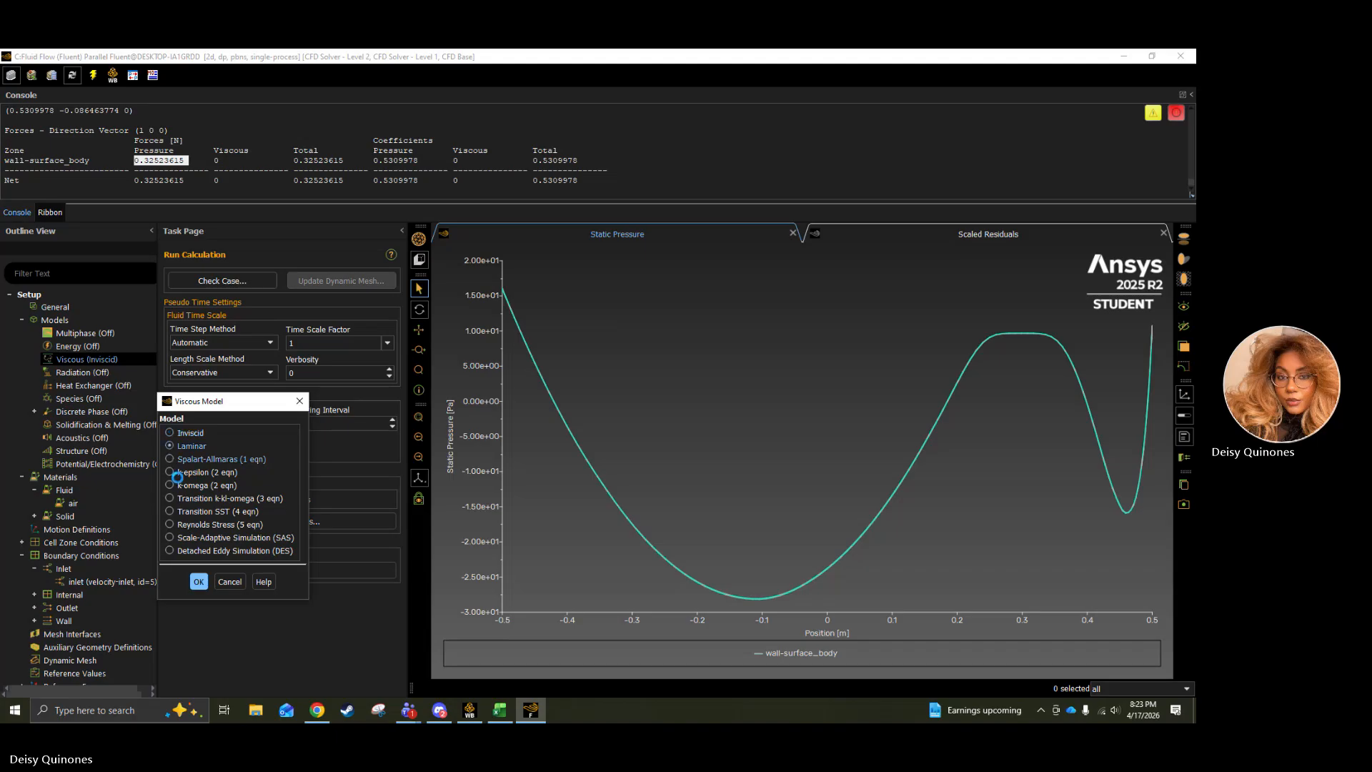
pyautogui.click(199, 581)
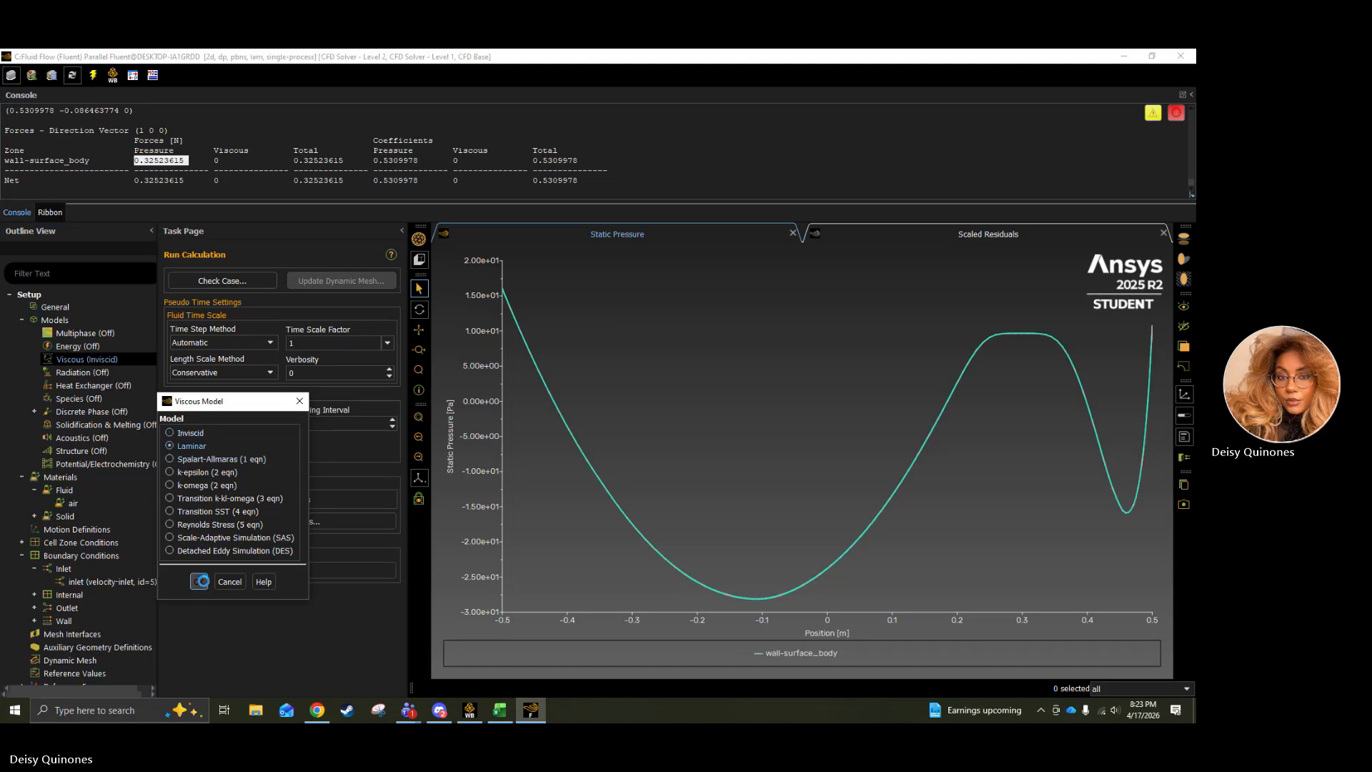
# Inspect the density and viscosity of the air material and close its properties.
pyautogui.doubleClick(74, 504)
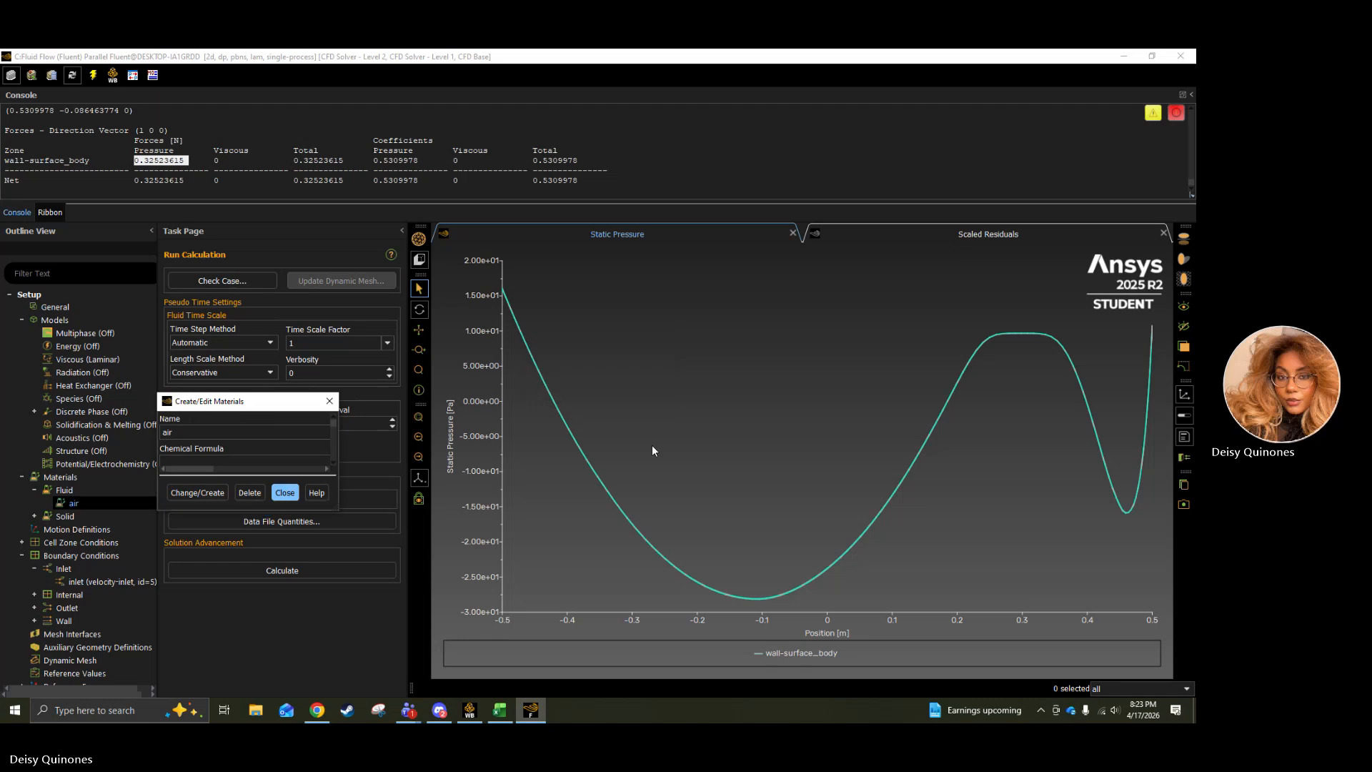
pyautogui.click(544, 379)
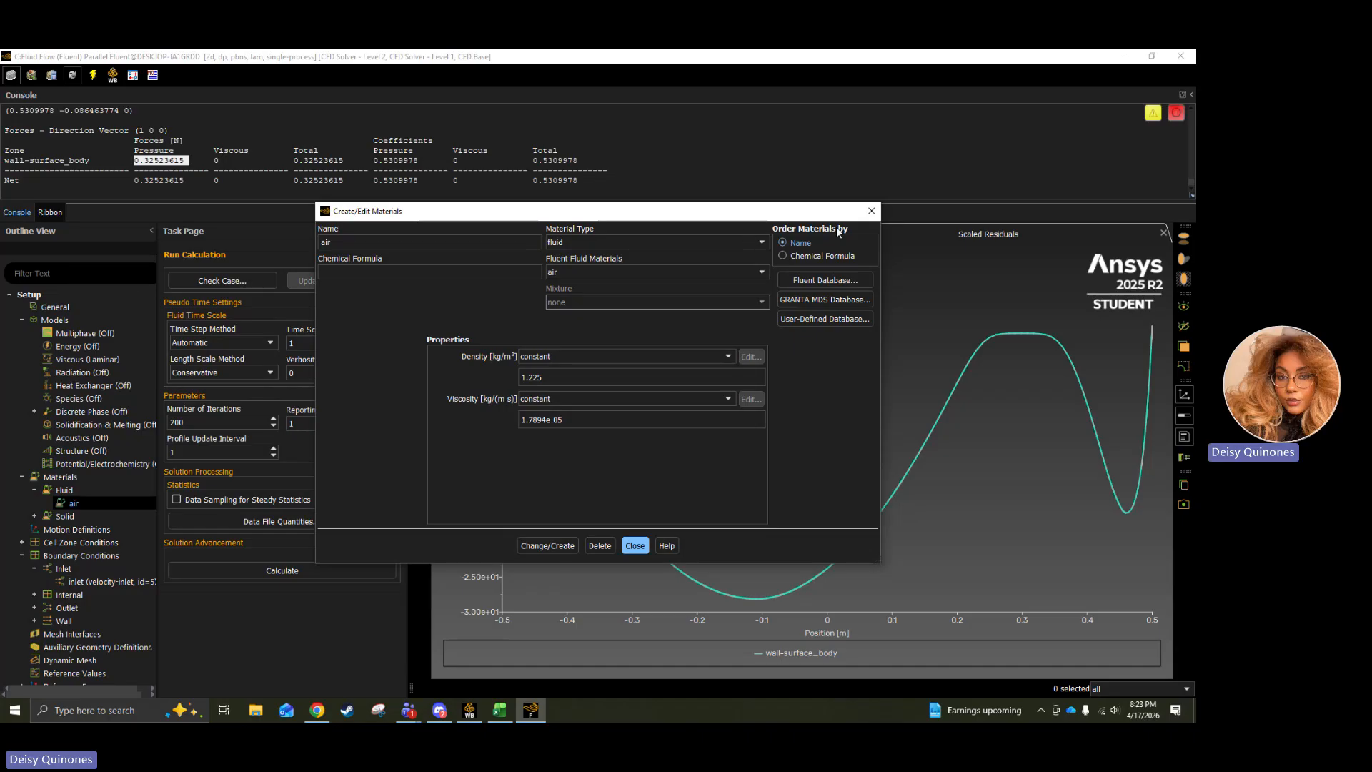
pyautogui.click(633, 547)
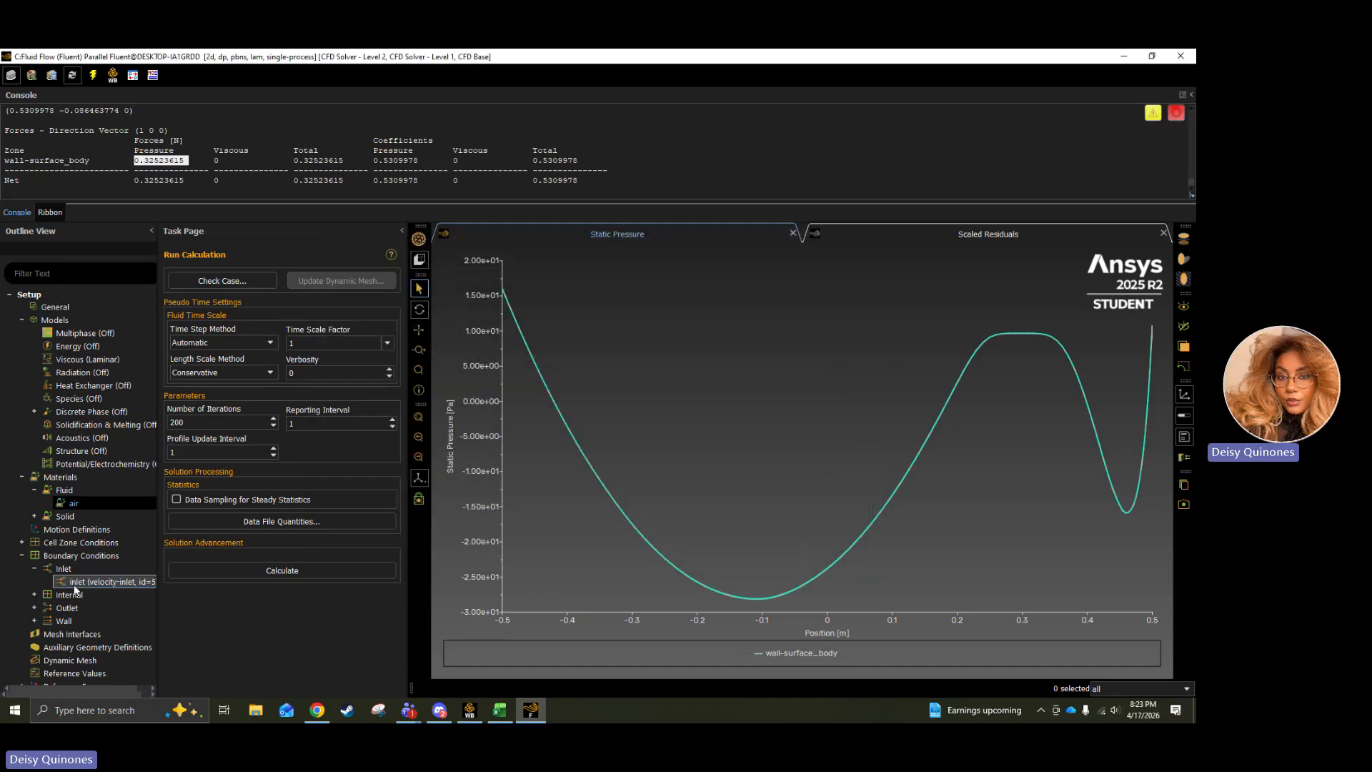
# Reinitialize the solution with hybrid initialization, discarding the current unsaved data.
pyautogui.scroll(-3, 93, 516)
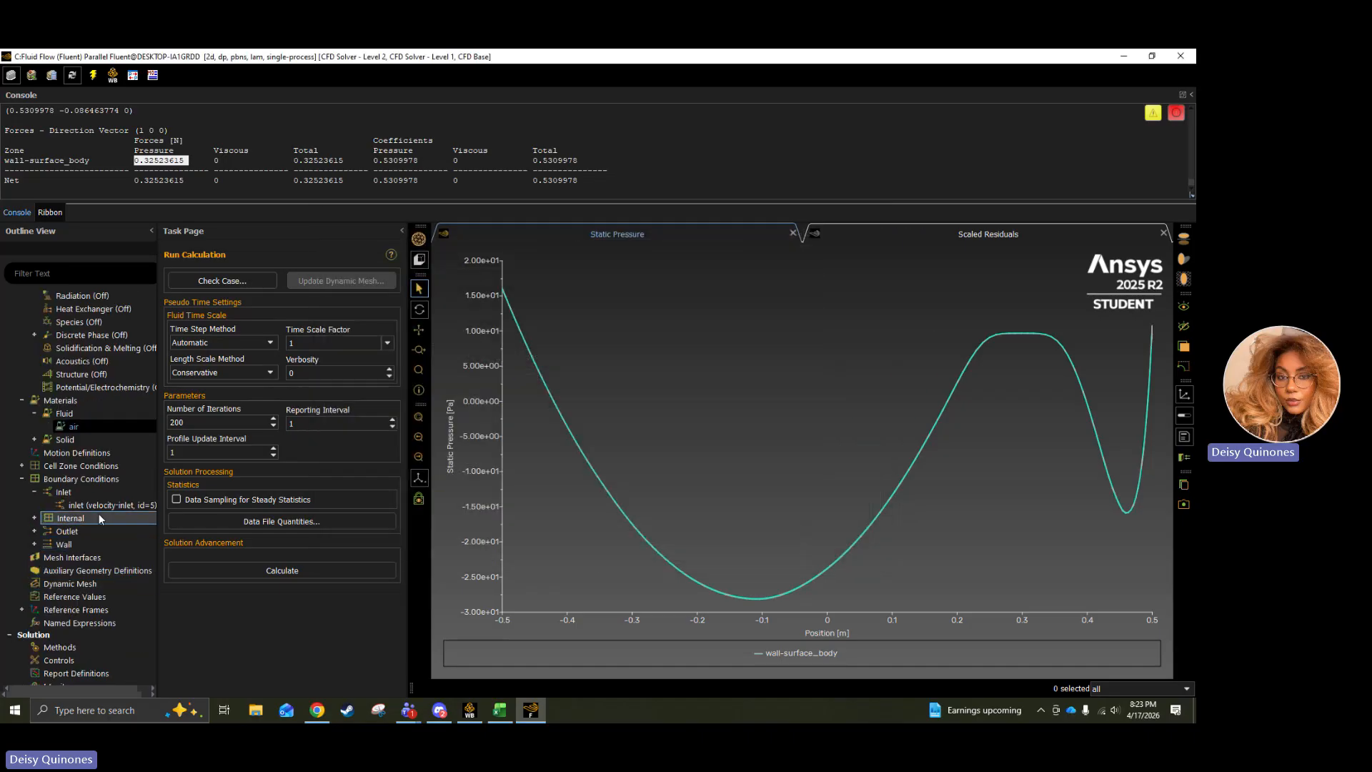
pyautogui.scroll(-8, 97, 611)
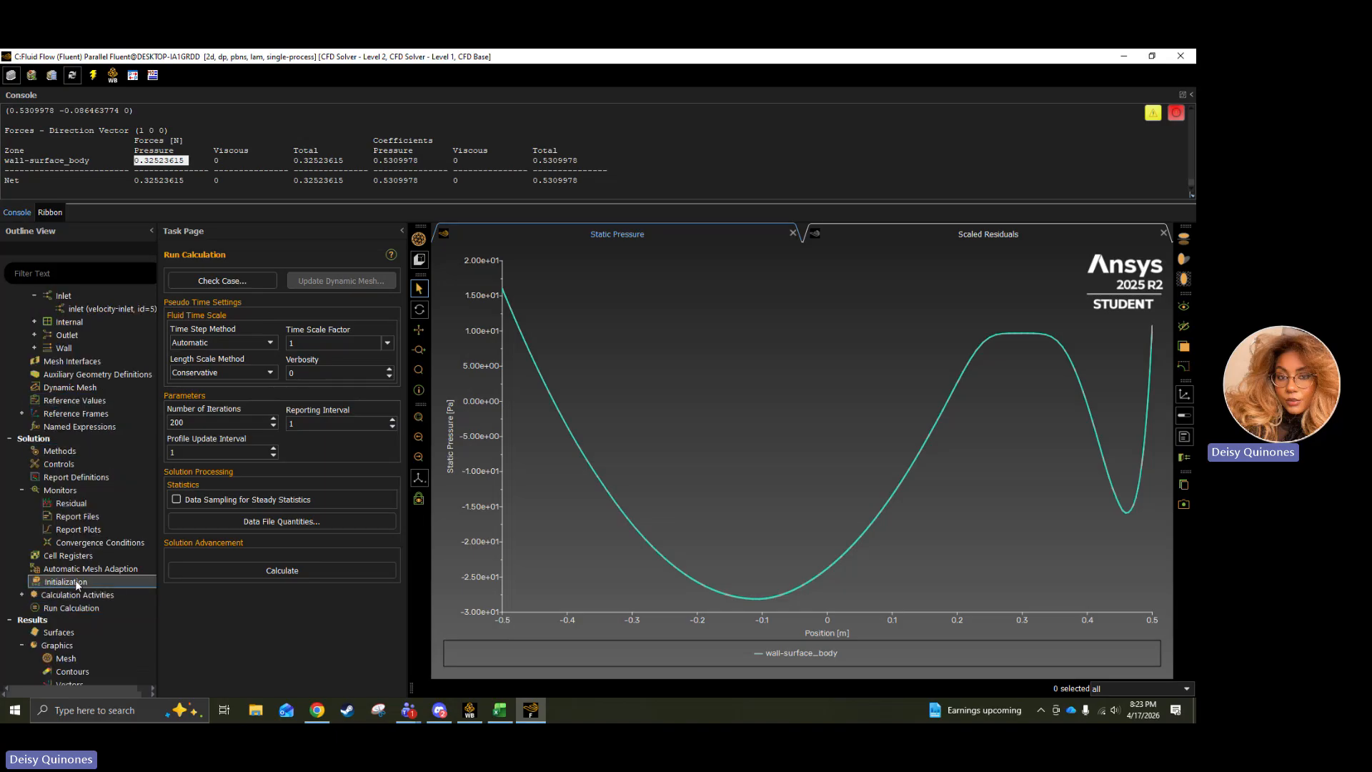
pyautogui.click(80, 583)
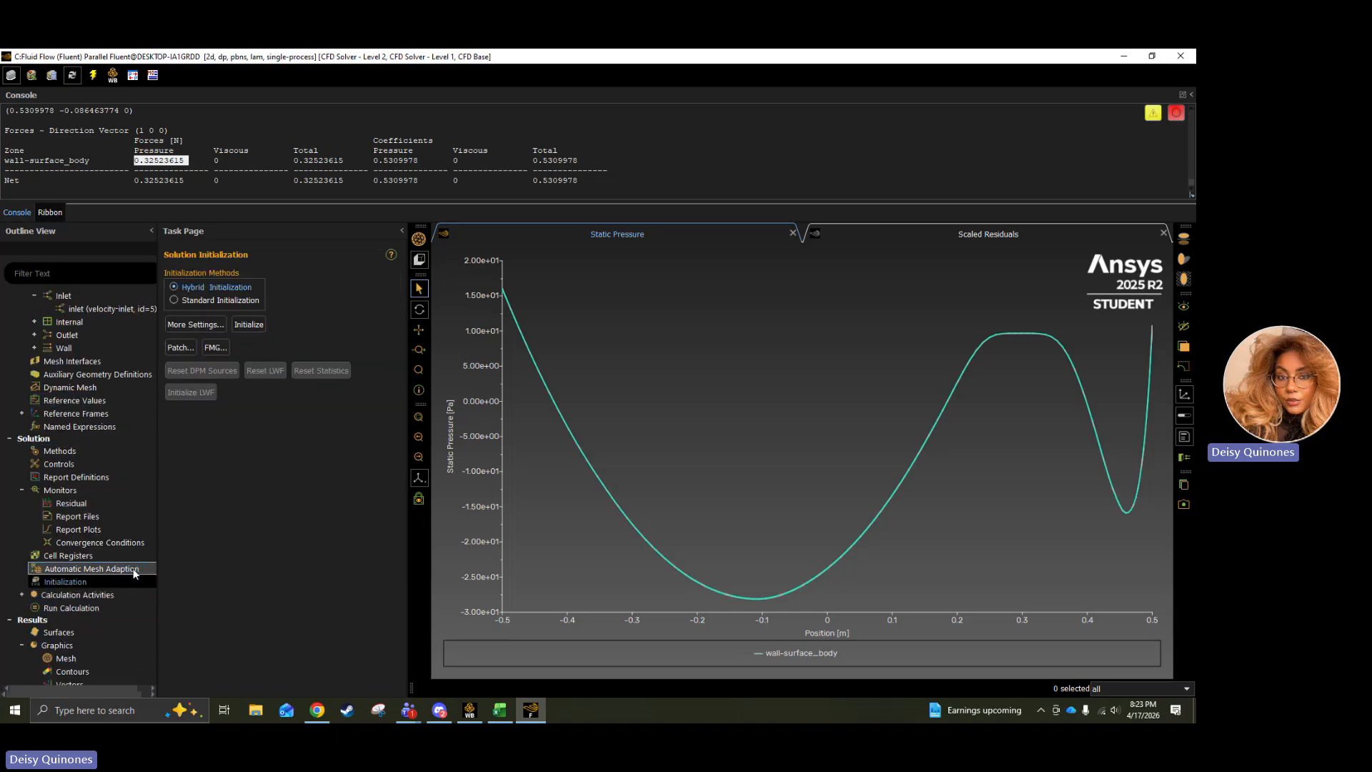
pyautogui.click(249, 325)
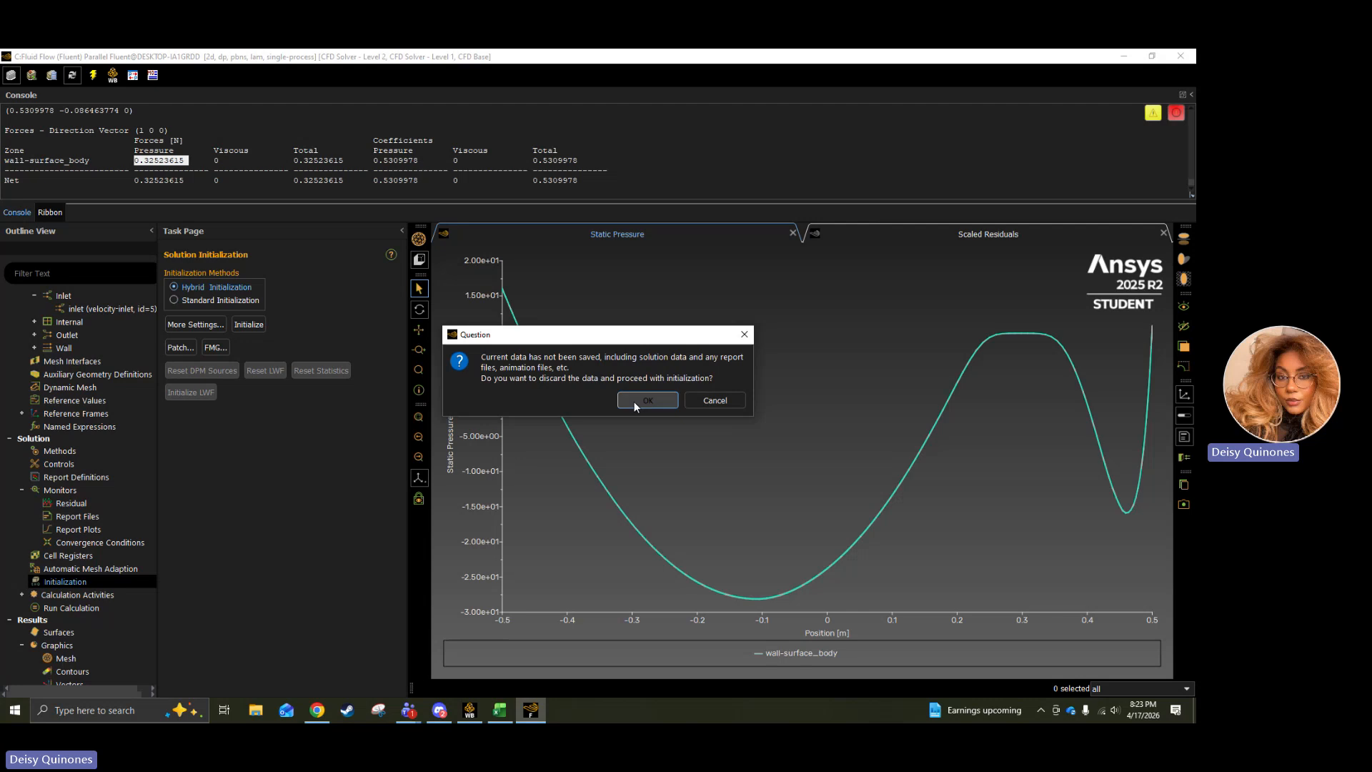
pyautogui.click(646, 400)
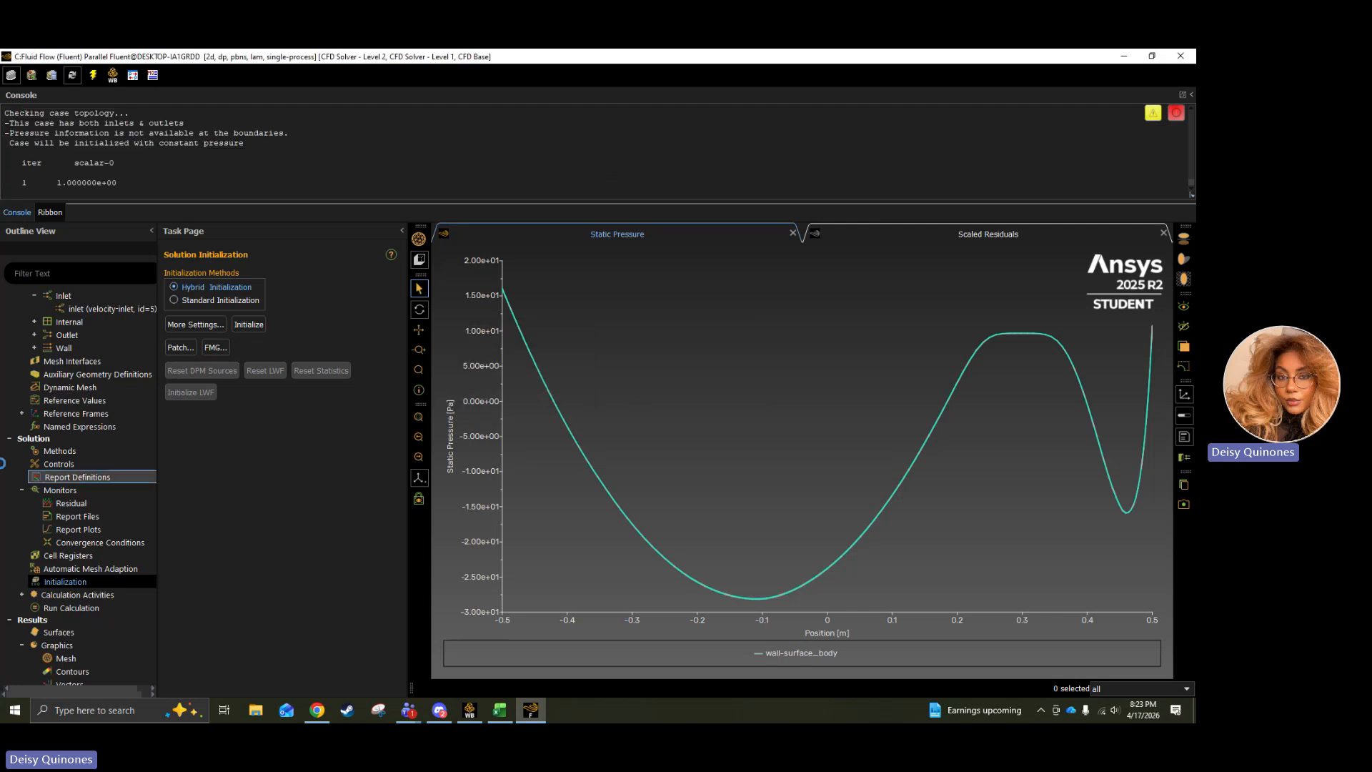
# Run the laminar calculation for 200 iterations and dismiss the completion message.
pyautogui.click(71, 609)
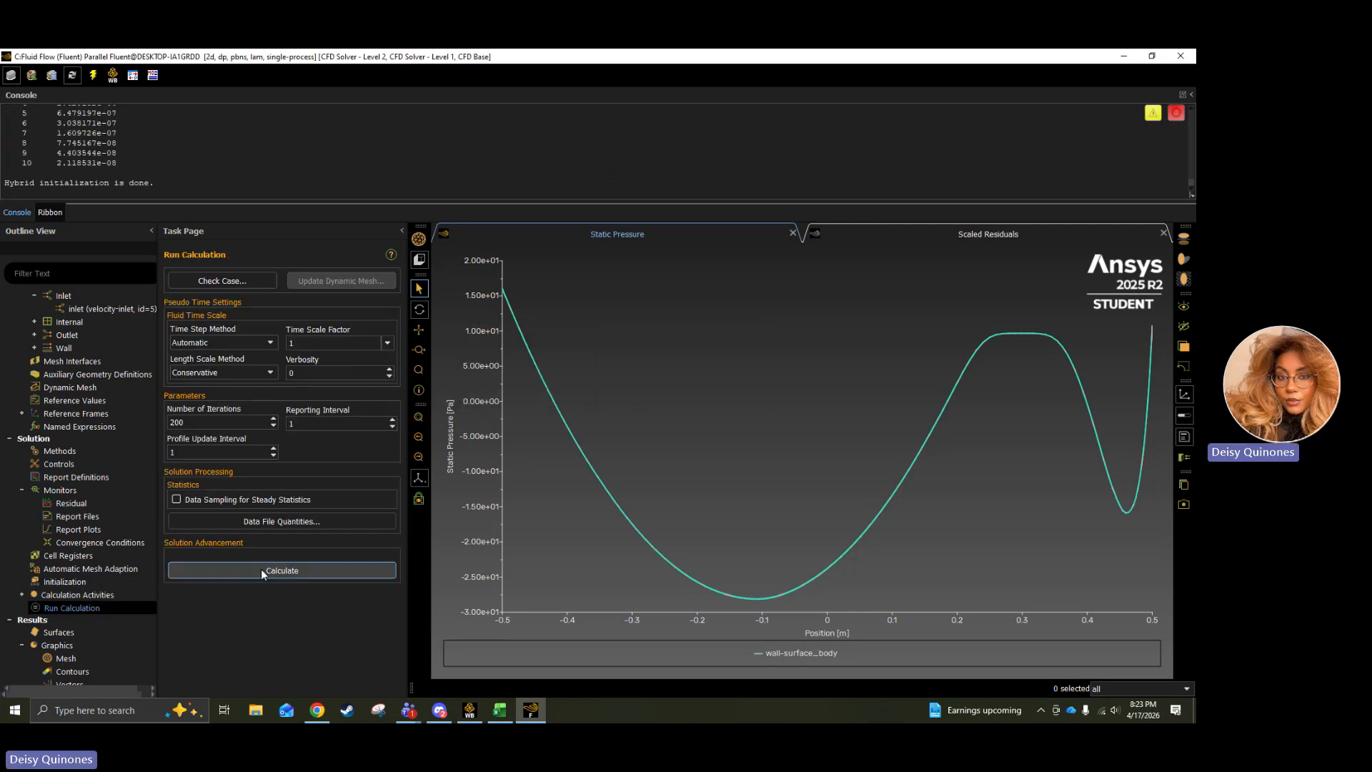
pyautogui.click(263, 572)
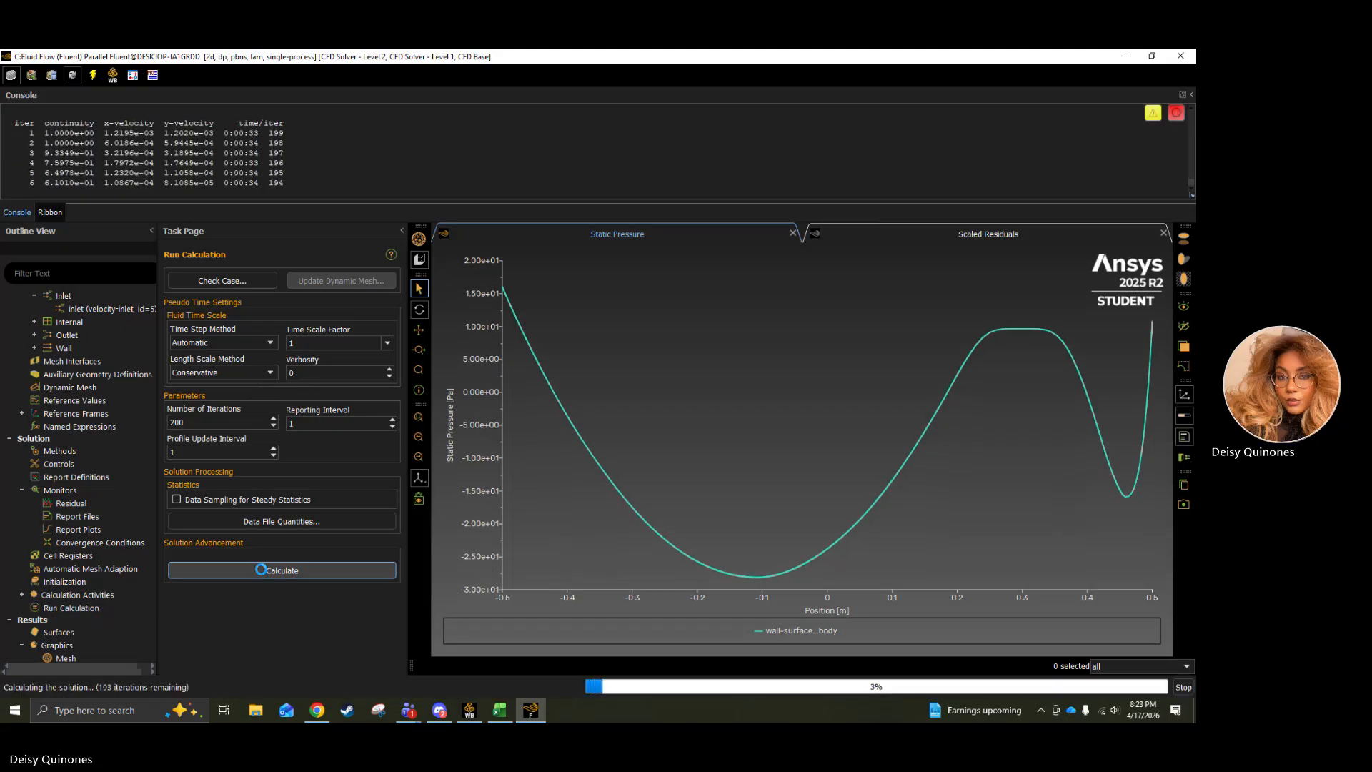
pyautogui.scroll(-4, 84, 604)
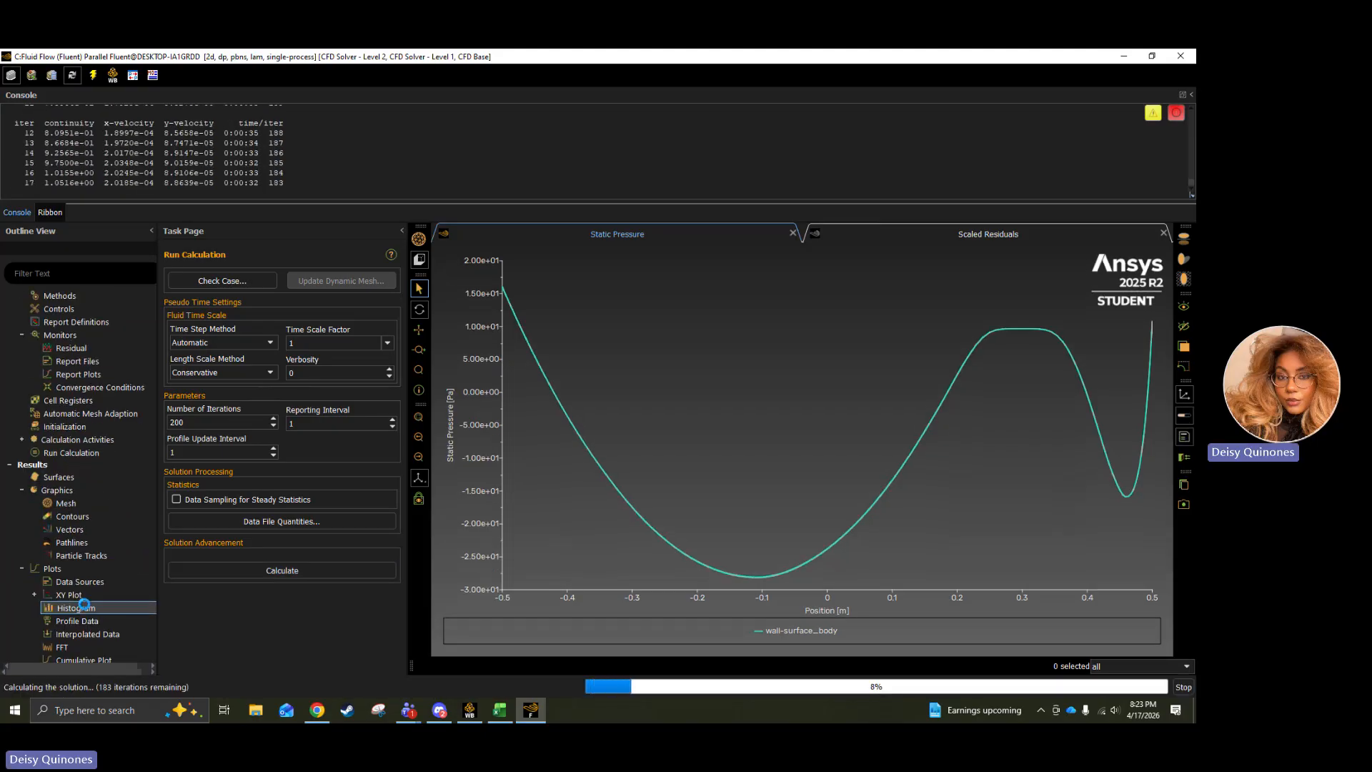
pyautogui.scroll(-2, 83, 605)
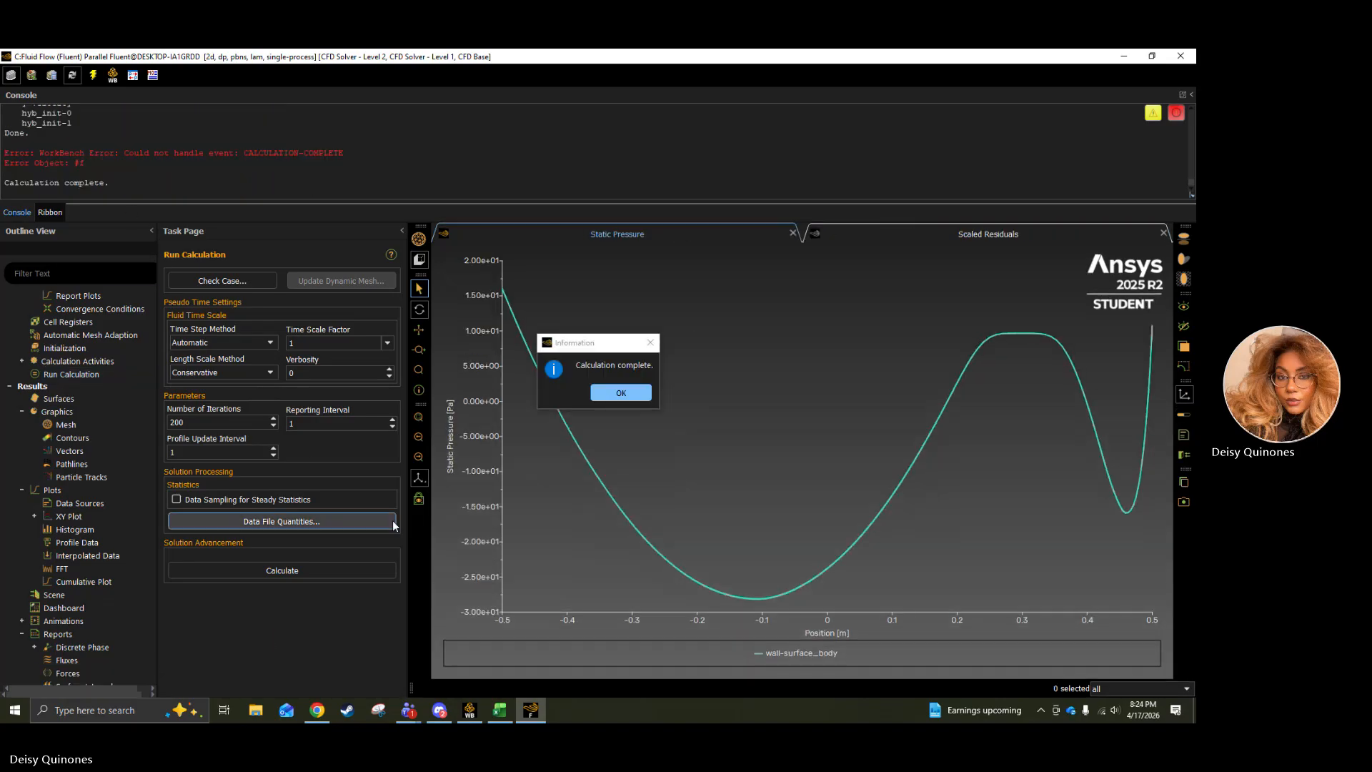
pyautogui.click(621, 392)
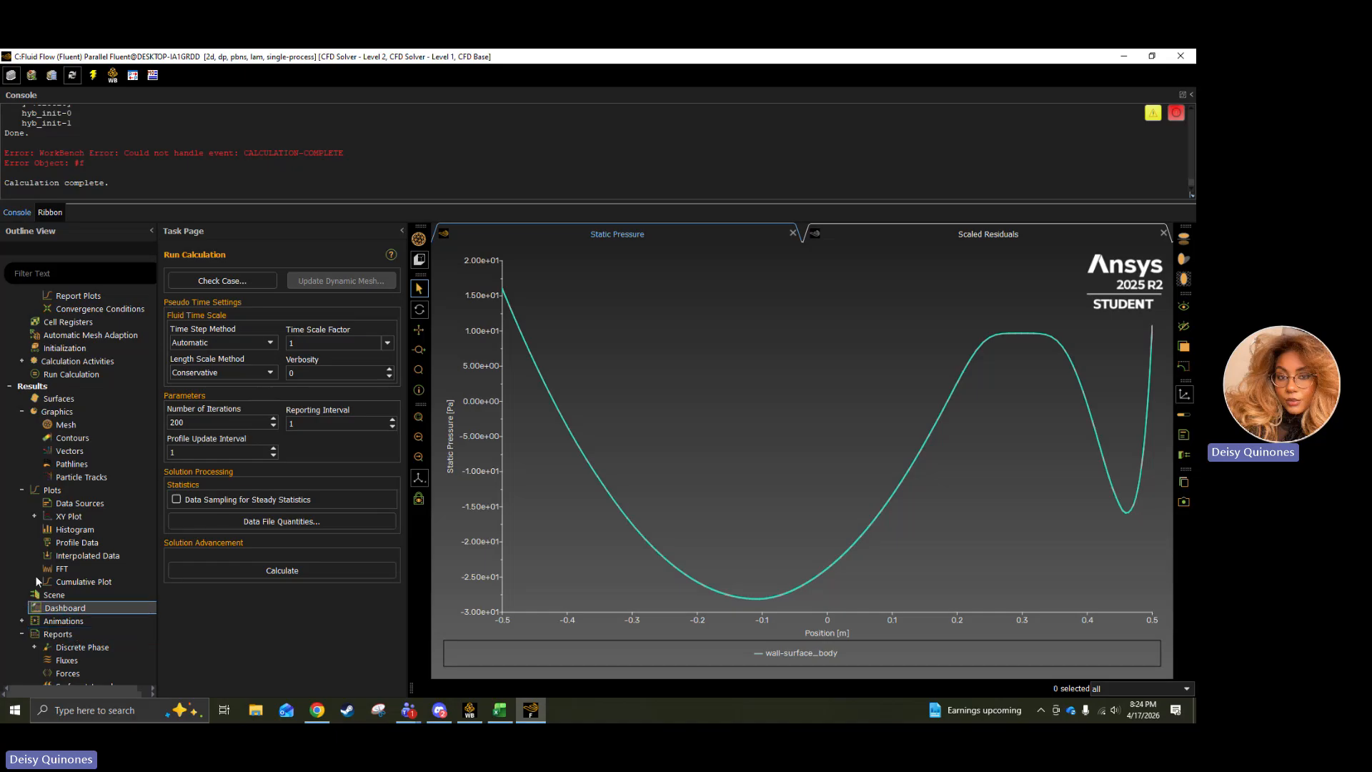
# Create an XY plot named cp-laminar with Pressure Coefficient as the Y axis function on wall-surface_body, then save and plot it.
pyautogui.click(35, 516)
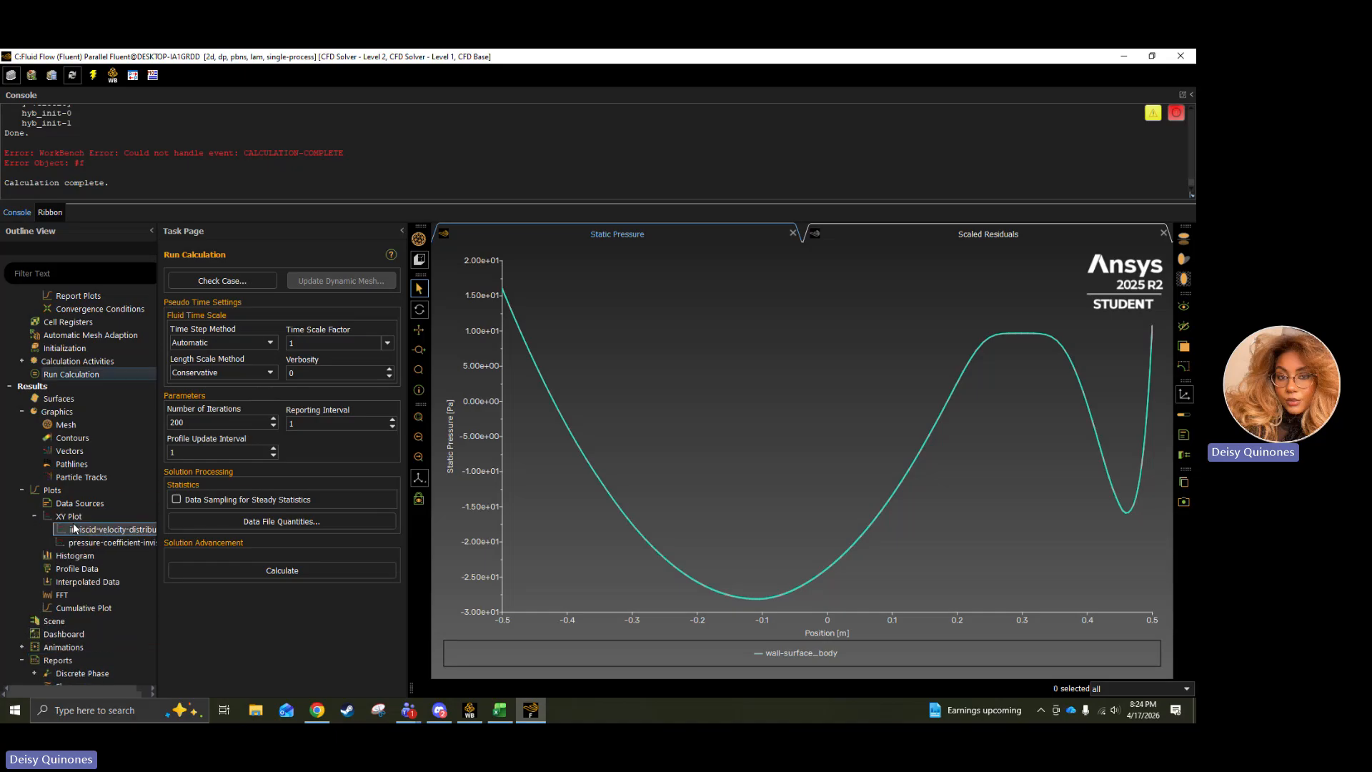
pyautogui.rightClick(61, 514)
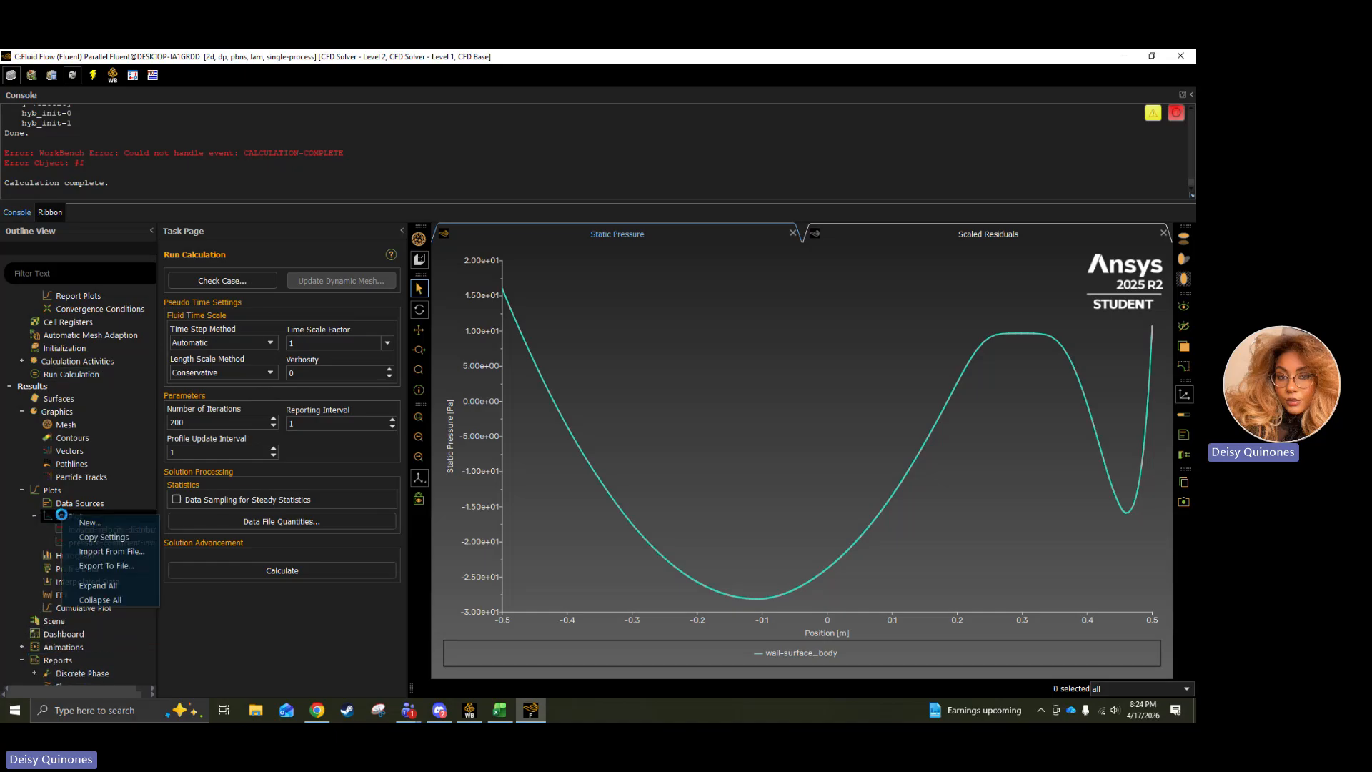
pyautogui.click(89, 523)
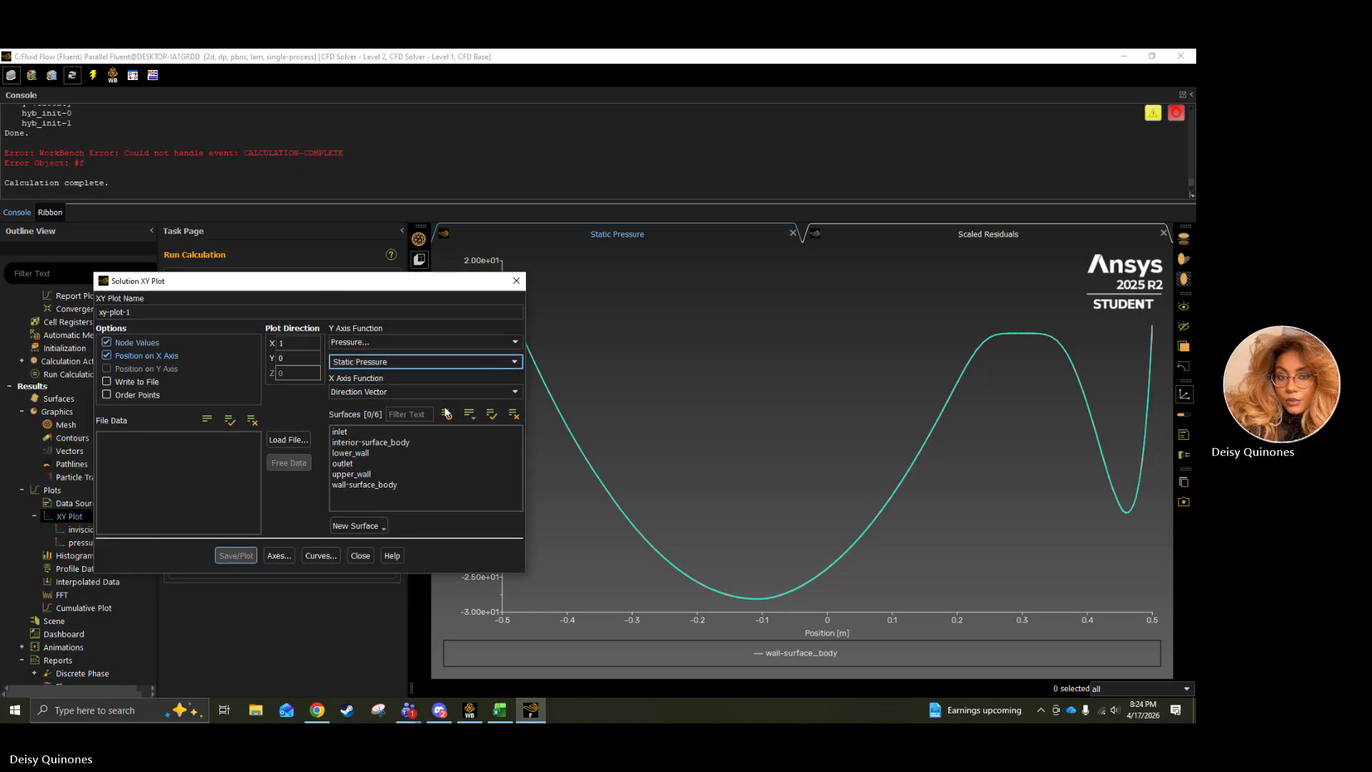
pyautogui.click(365, 485)
pyautogui.click(514, 362)
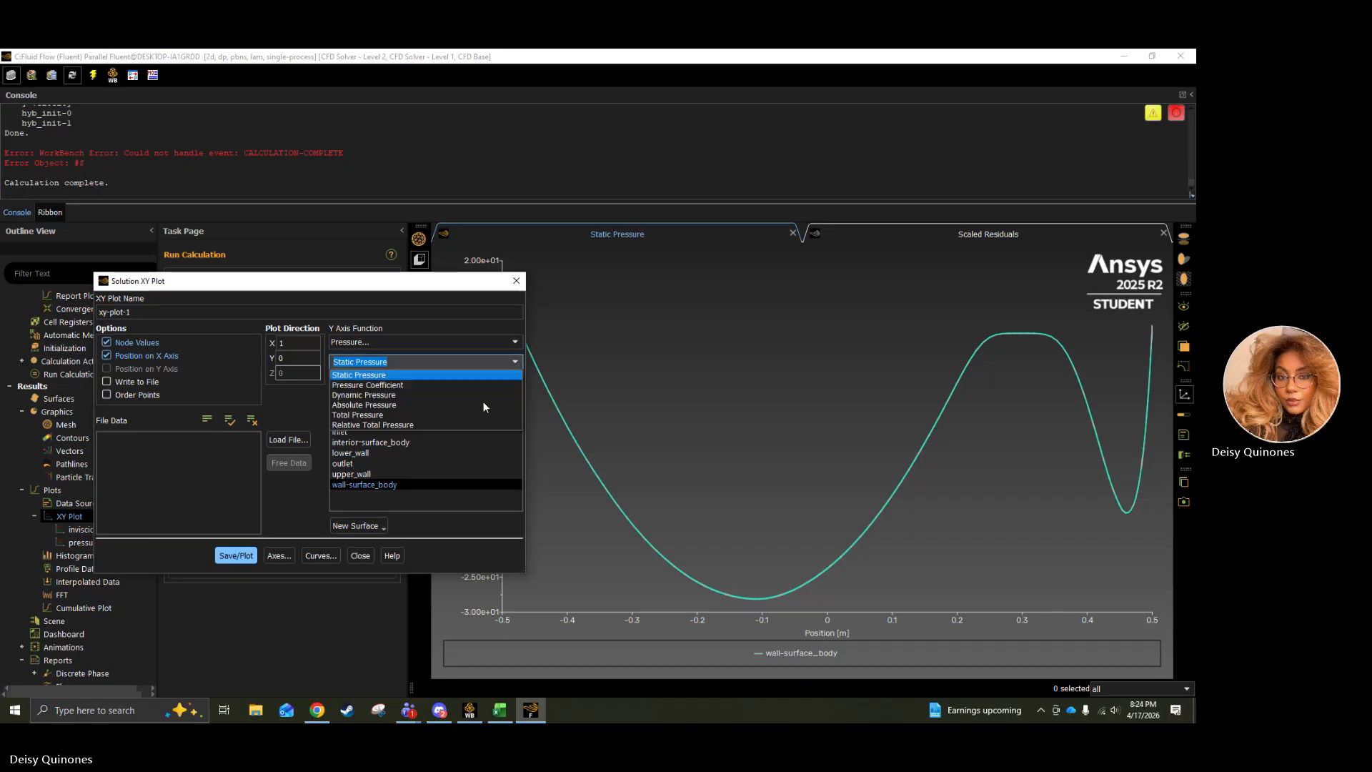
pyautogui.click(416, 386)
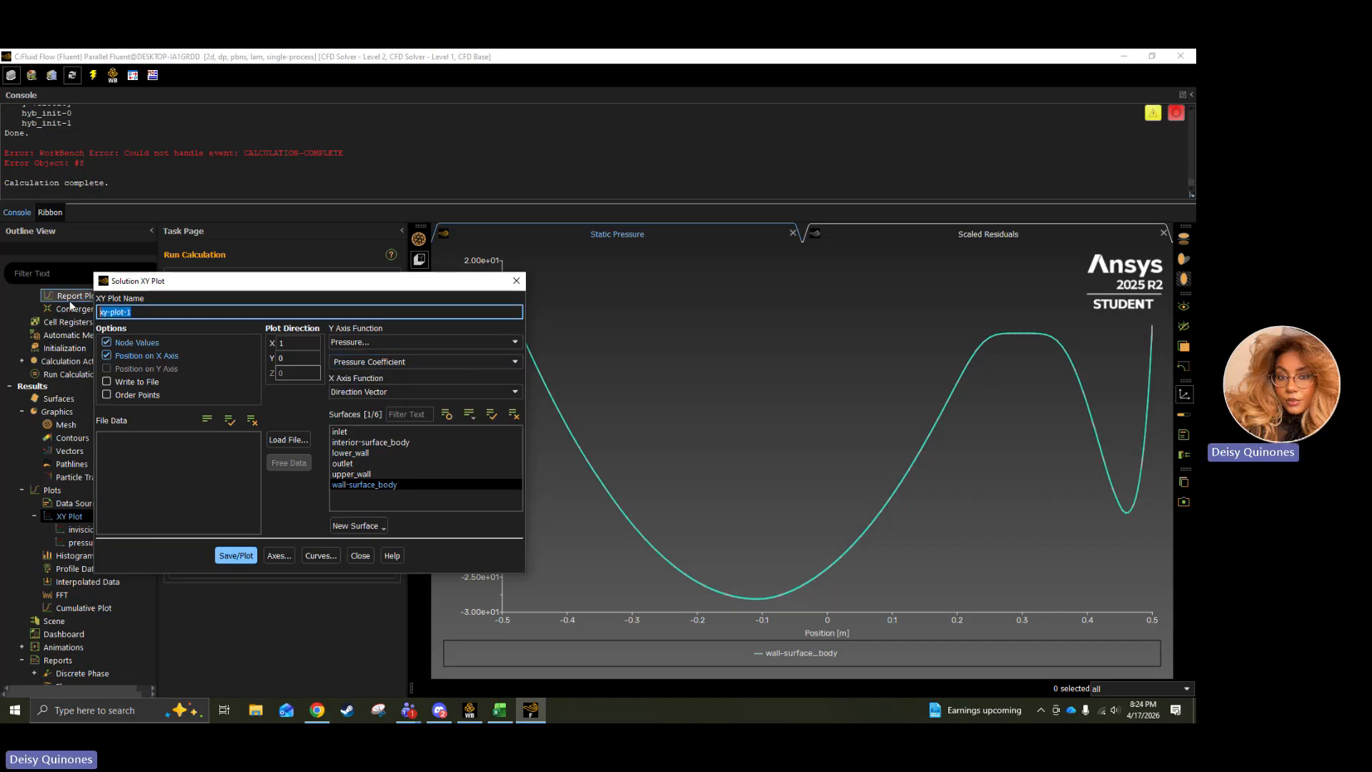
pyautogui.write('cp-laminar')
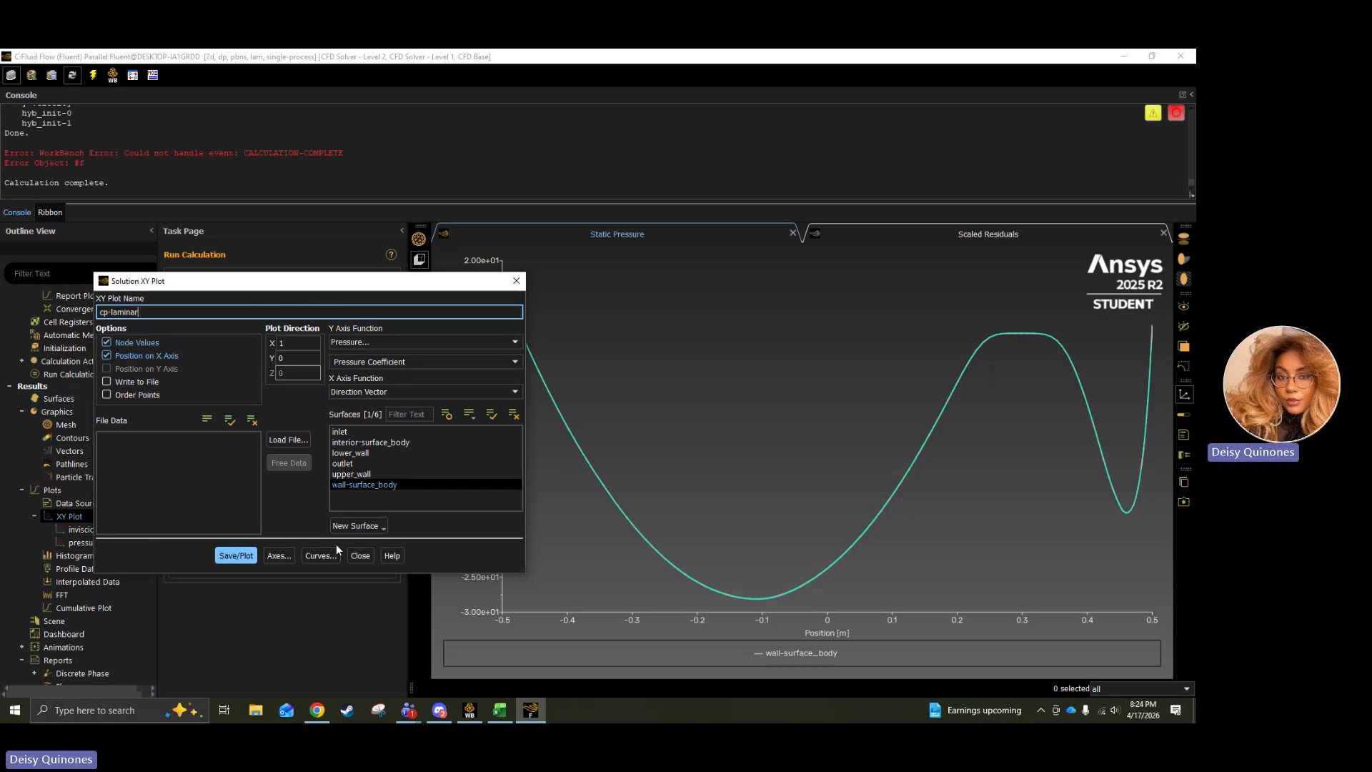
pyautogui.click(237, 558)
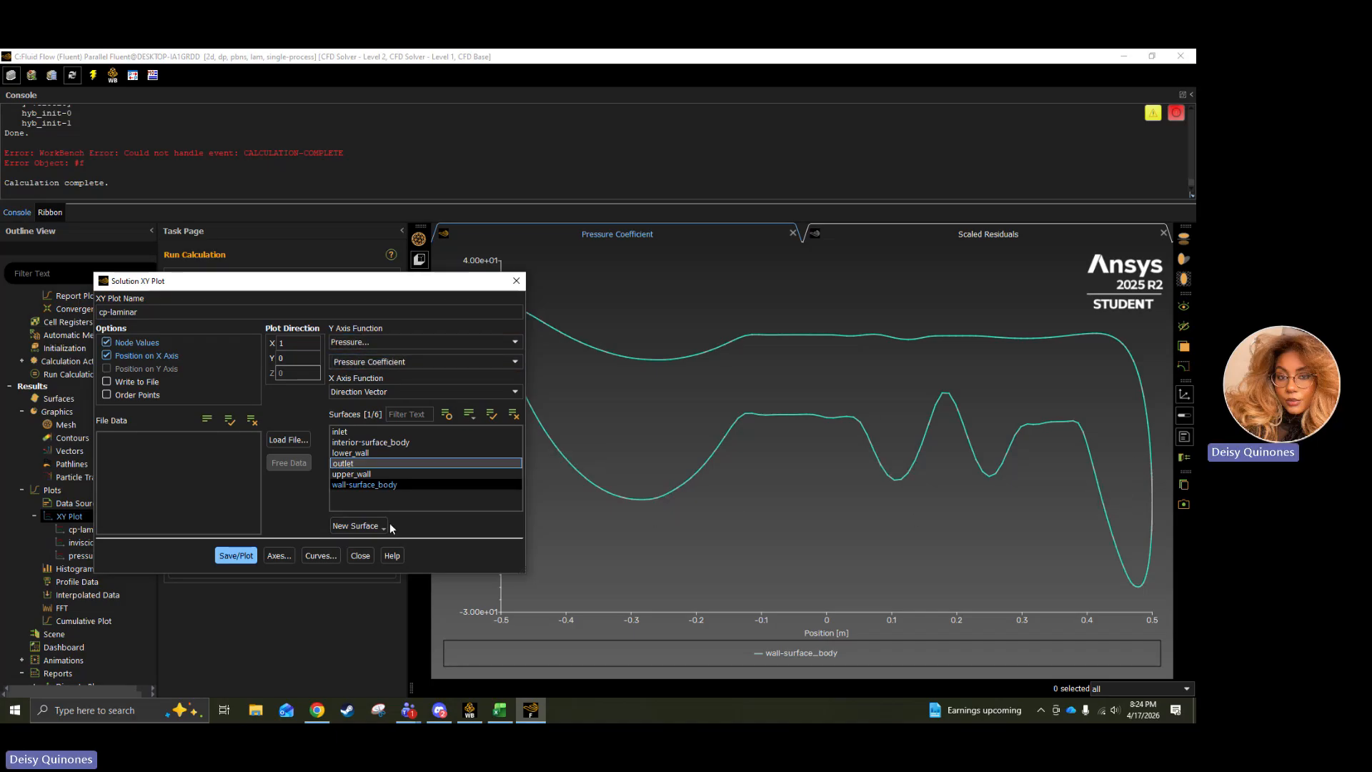
# Switch the cp-laminar plot's Y axis function to Velocity Magnitude on wall-surface_body, then save, plot and close it.
pyautogui.scroll(4, 722, 458)
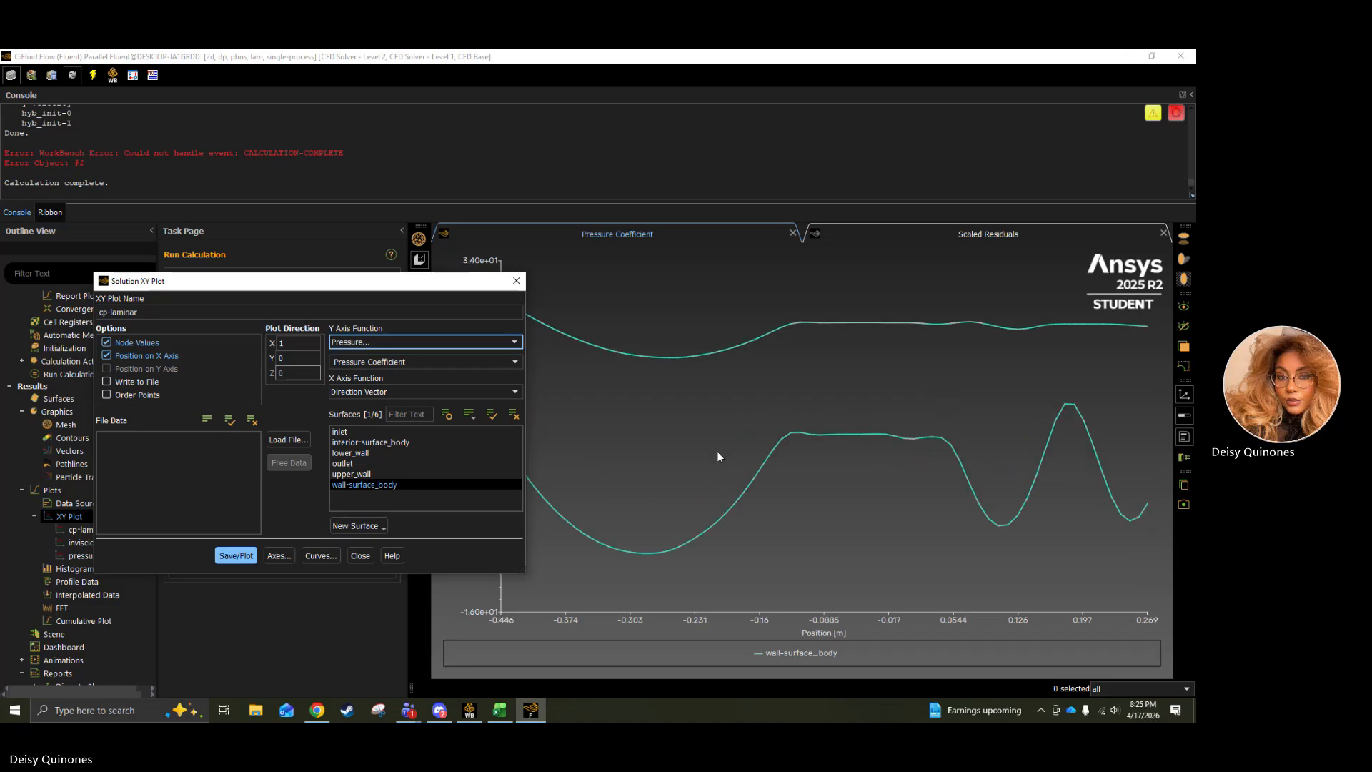
pyautogui.scroll(-5, 723, 458)
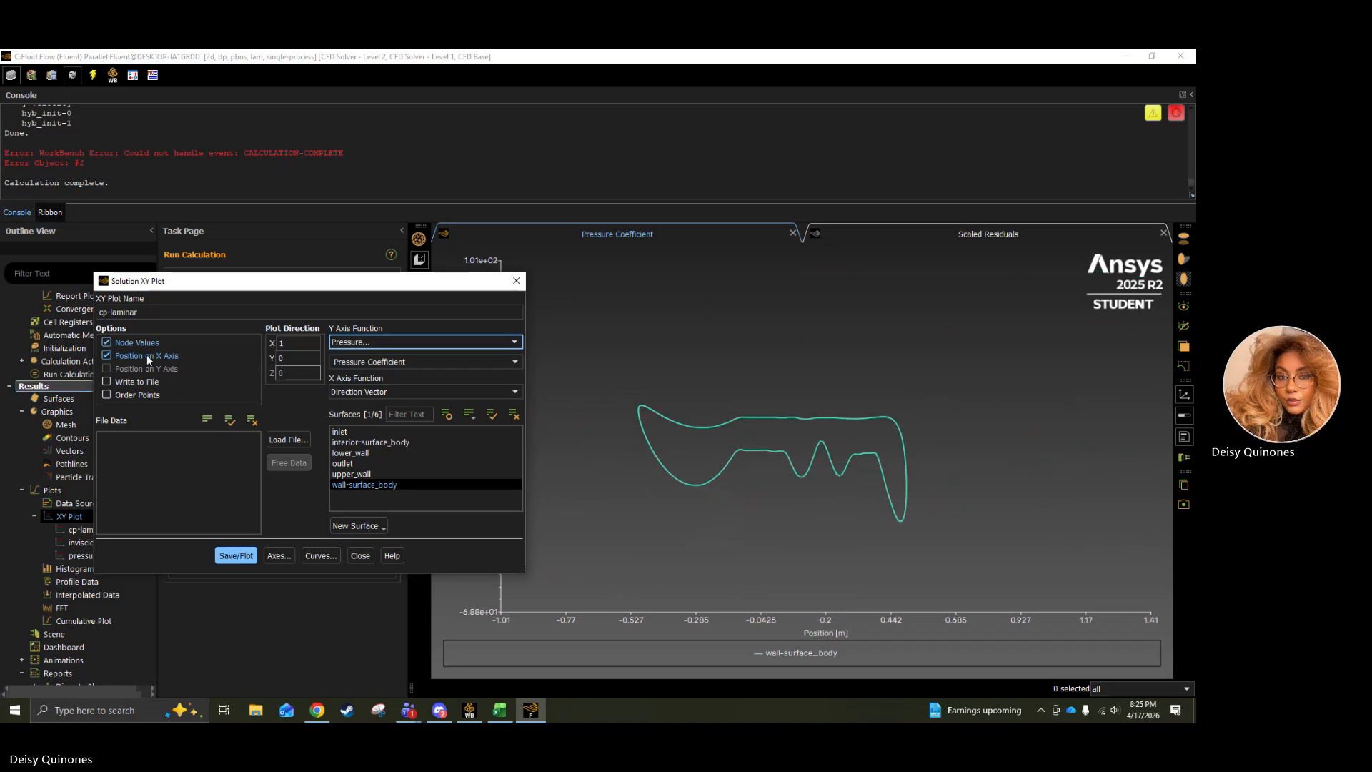
pyautogui.click(421, 362)
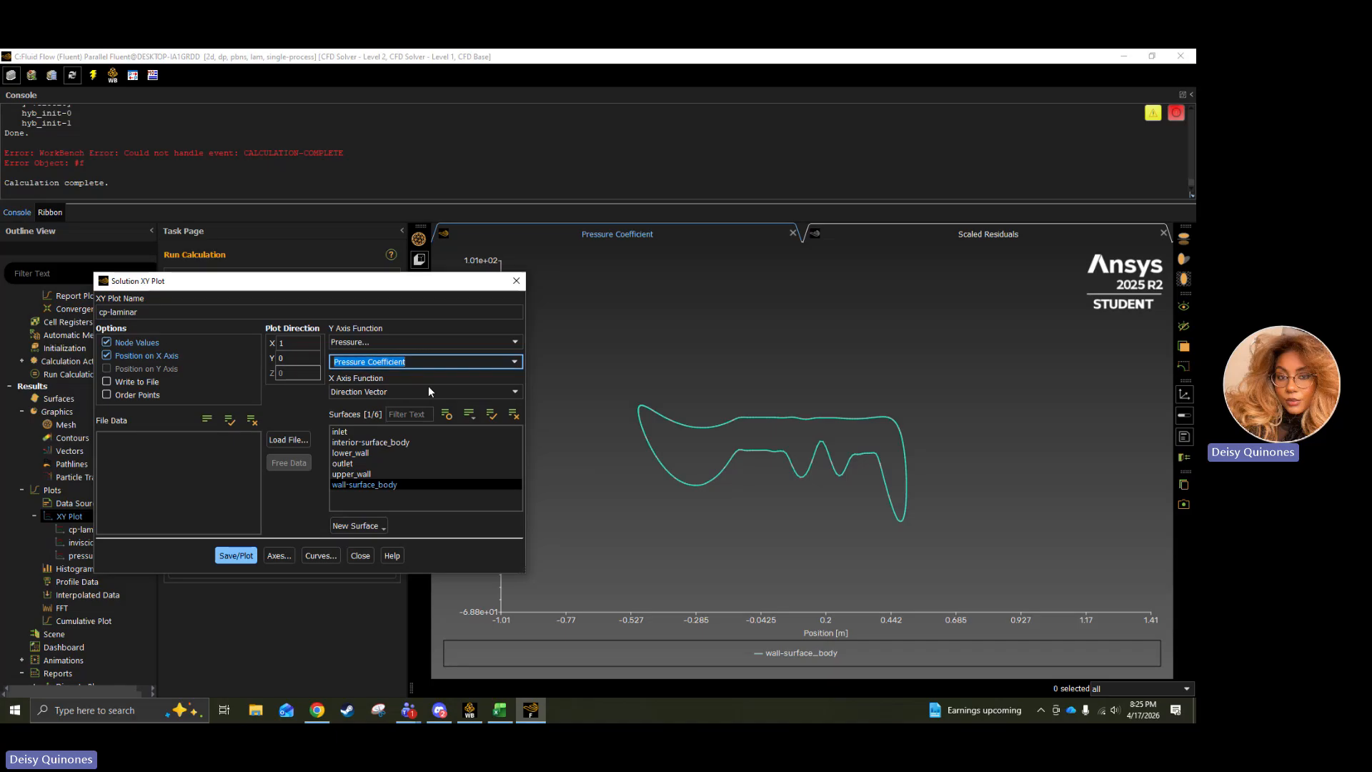
pyautogui.click(431, 342)
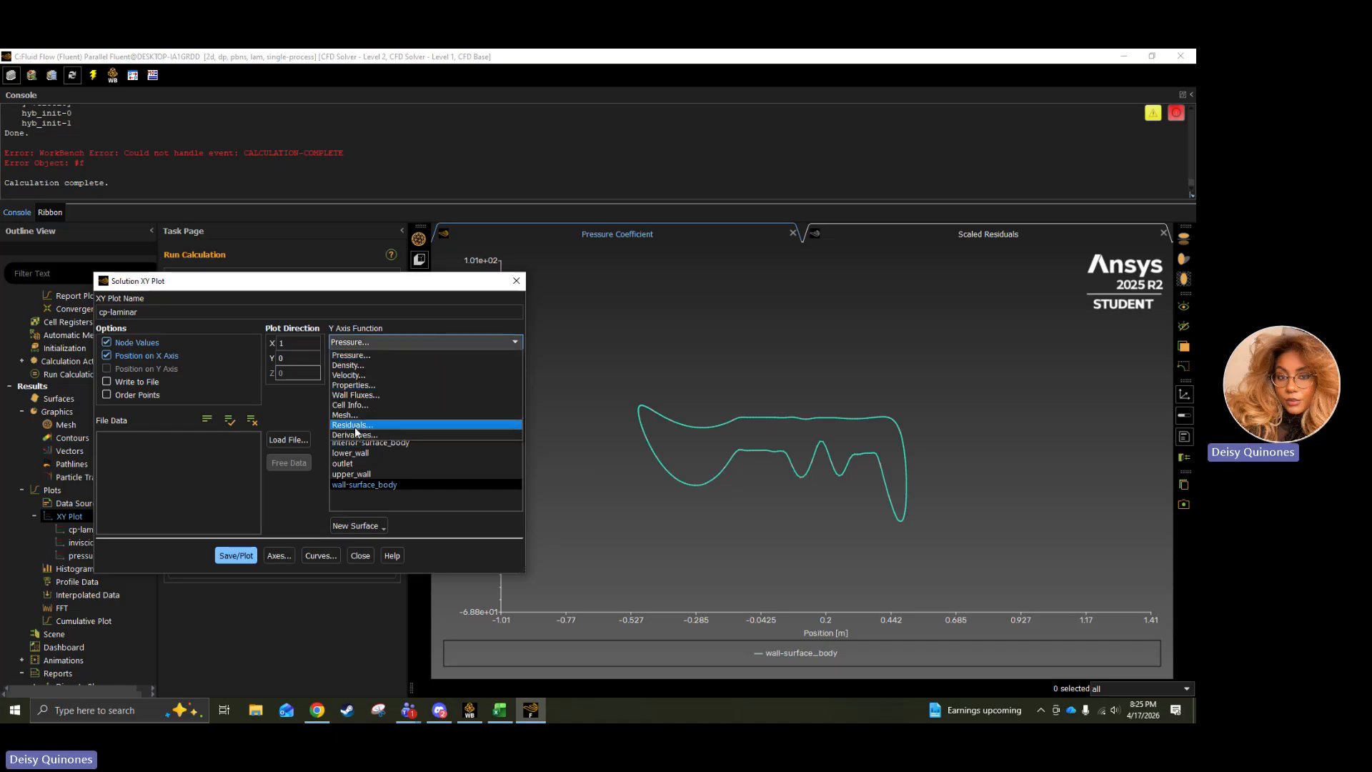
pyautogui.click(357, 375)
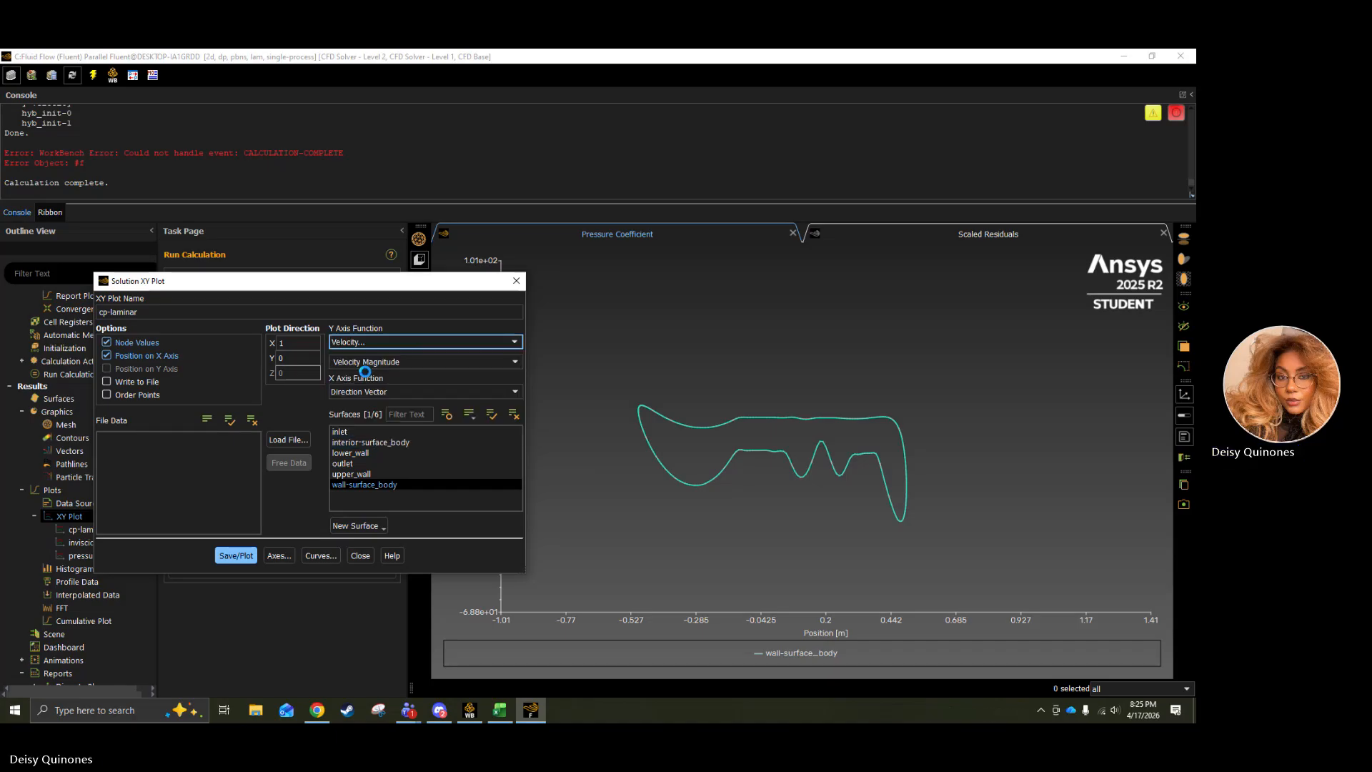
pyautogui.click(233, 557)
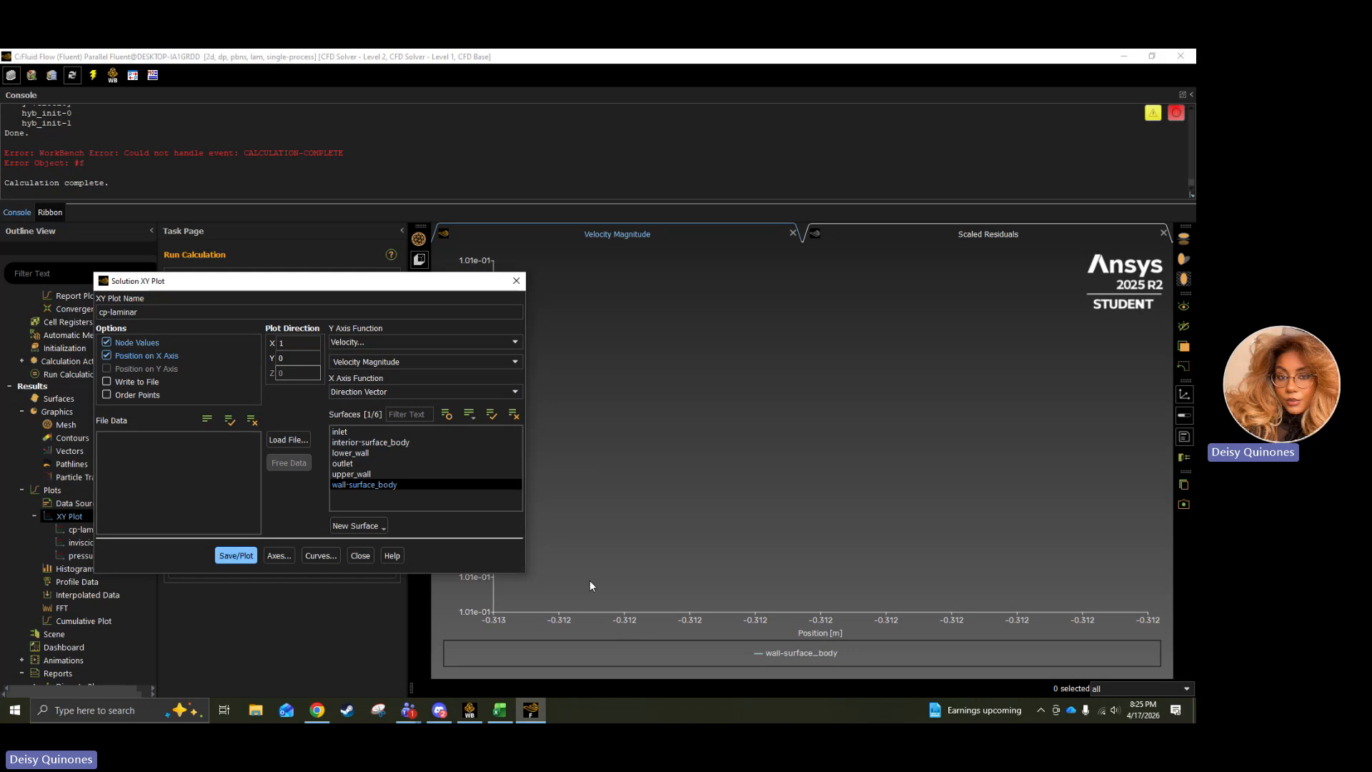
pyautogui.moveTo(479, 283); pyautogui.dragTo(372, 197)
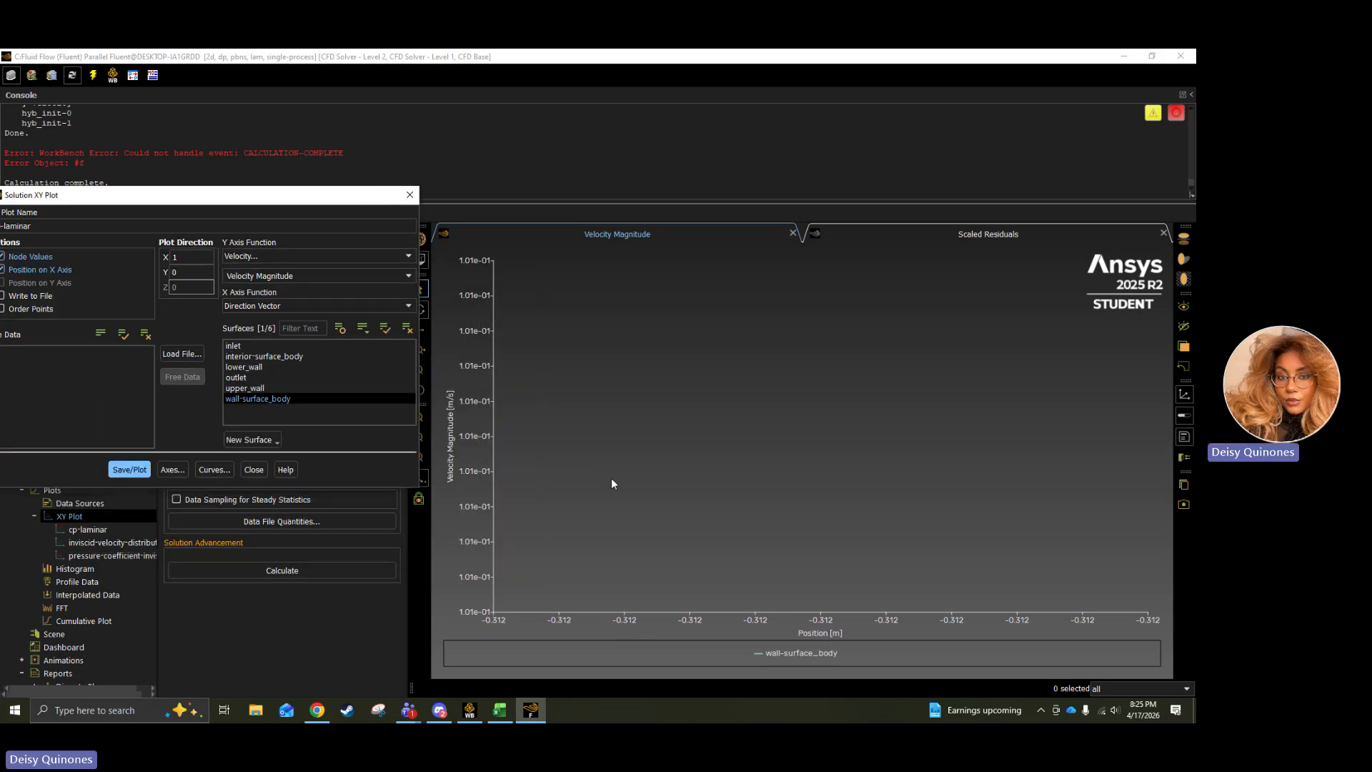
pyautogui.click(129, 470)
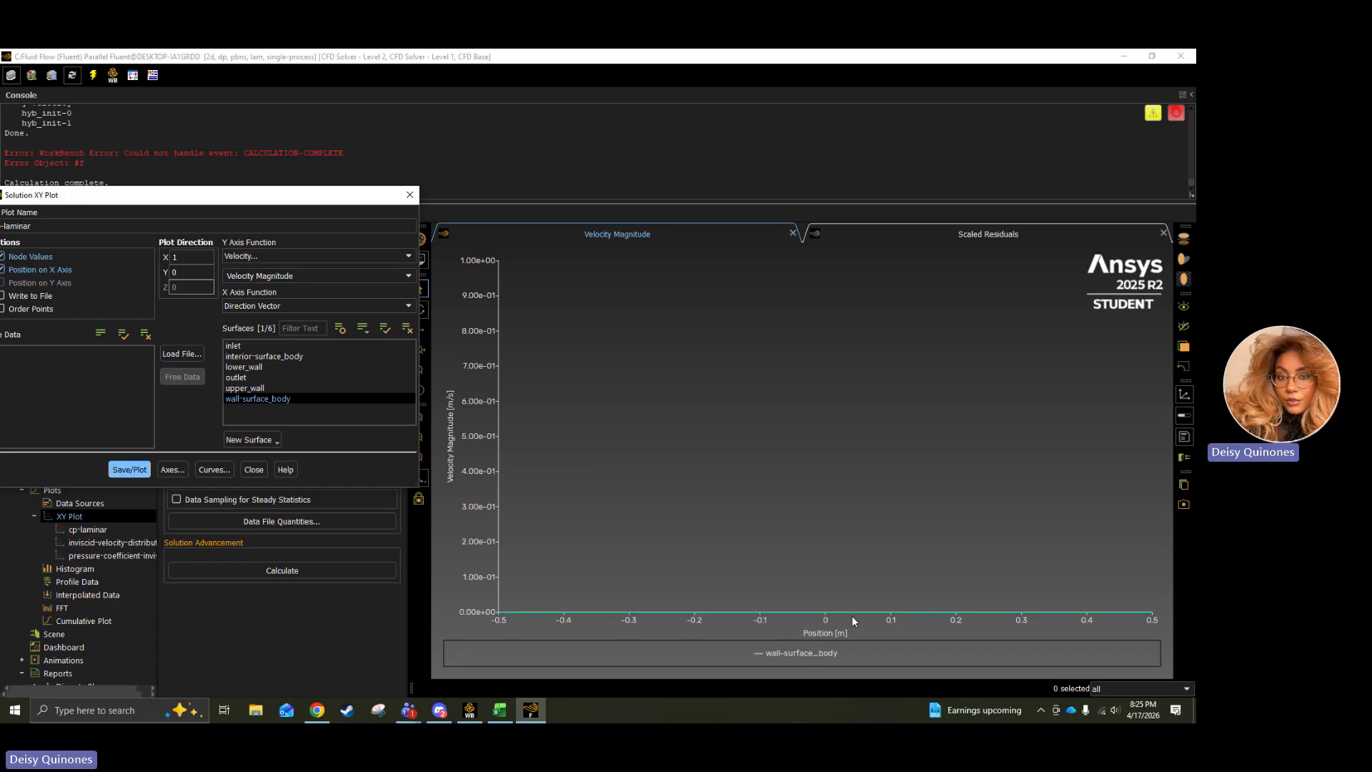
pyautogui.moveTo(939, 616)
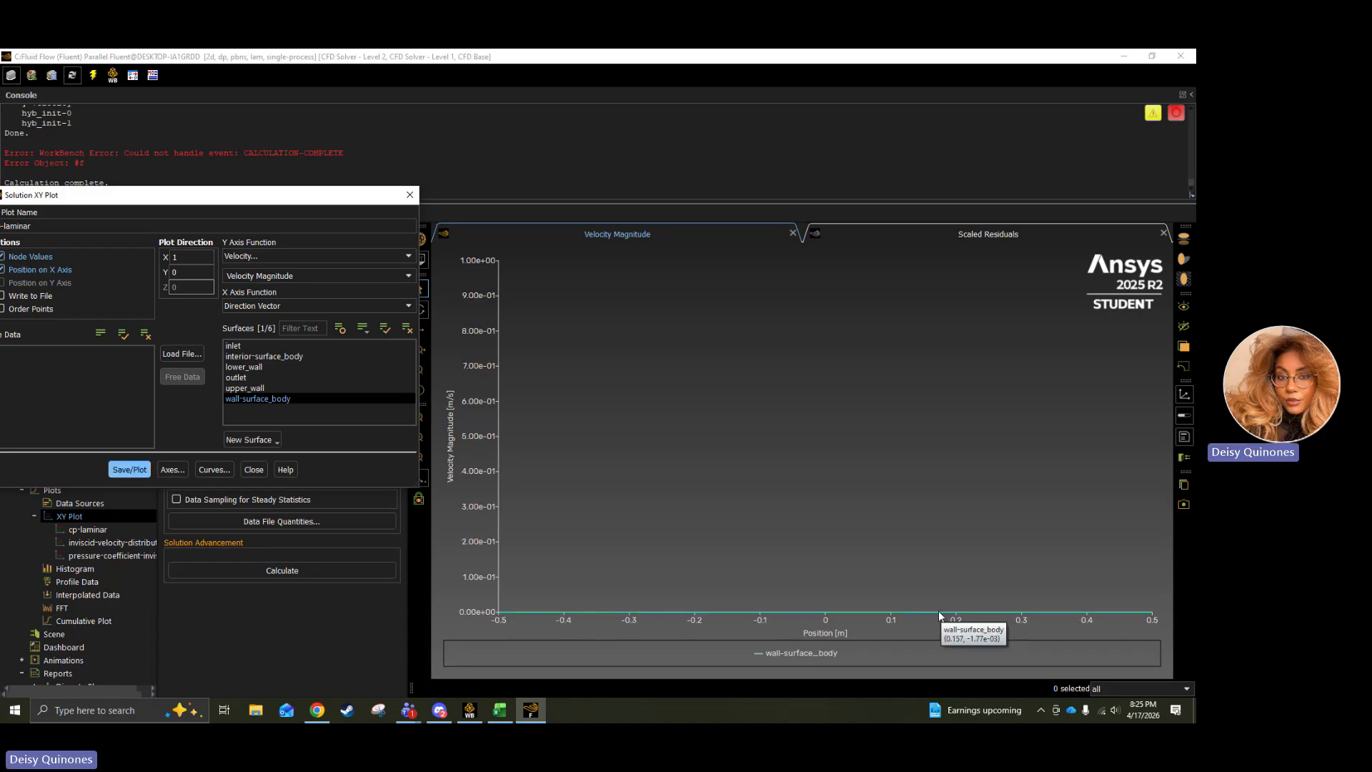
pyautogui.moveTo(183, 195); pyautogui.dragTo(439, 219)
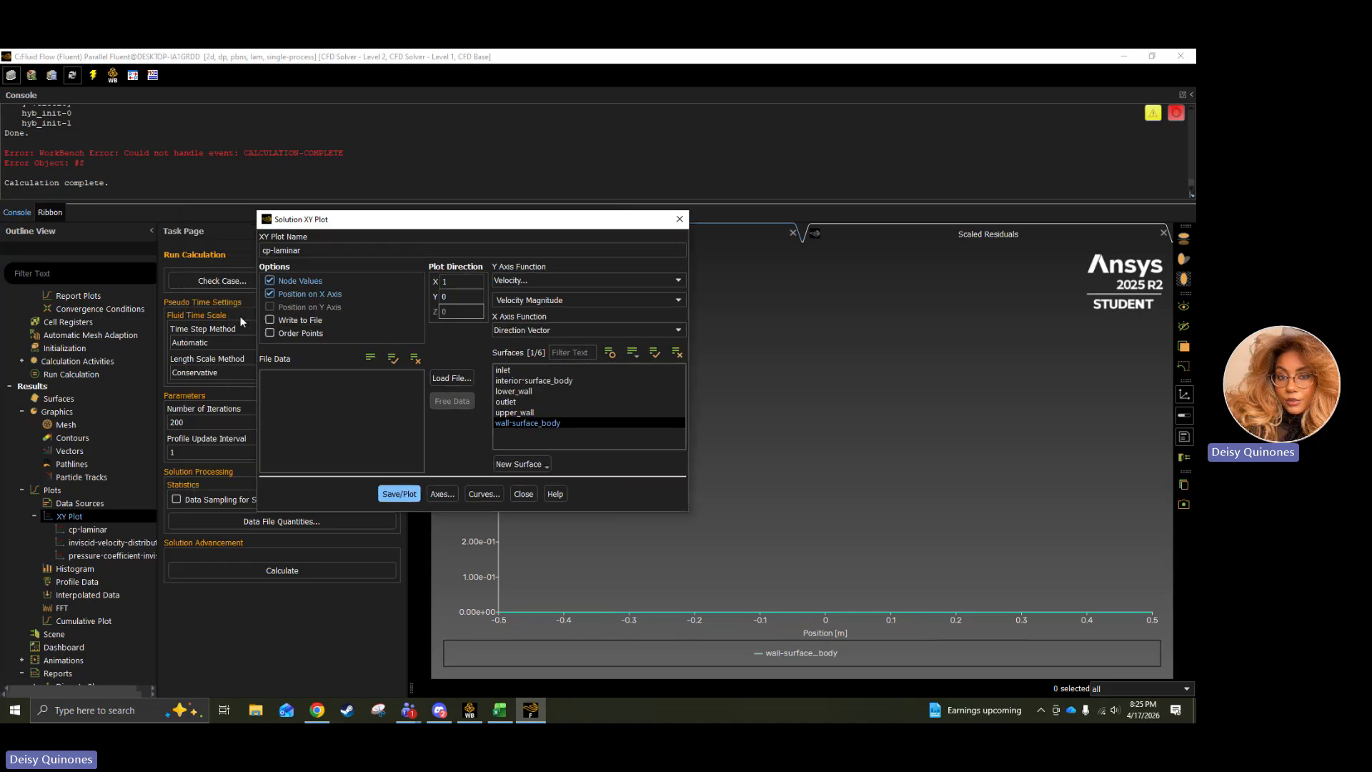
pyautogui.click(412, 491)
pyautogui.click(523, 494)
# Print the force report for wall-surface_body along direction vector (1, 0) and close the report setup.
pyautogui.scroll(-3, 65, 578)
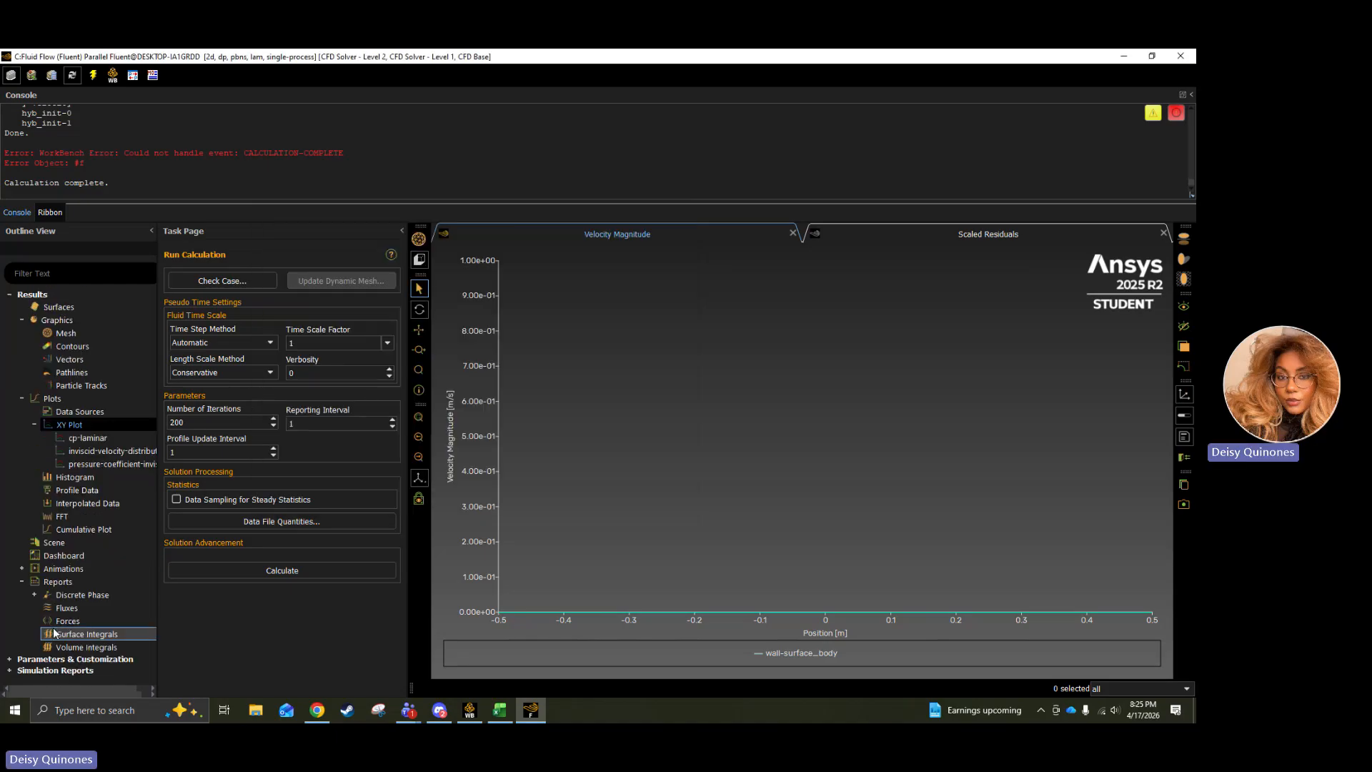
pyautogui.doubleClick(60, 621)
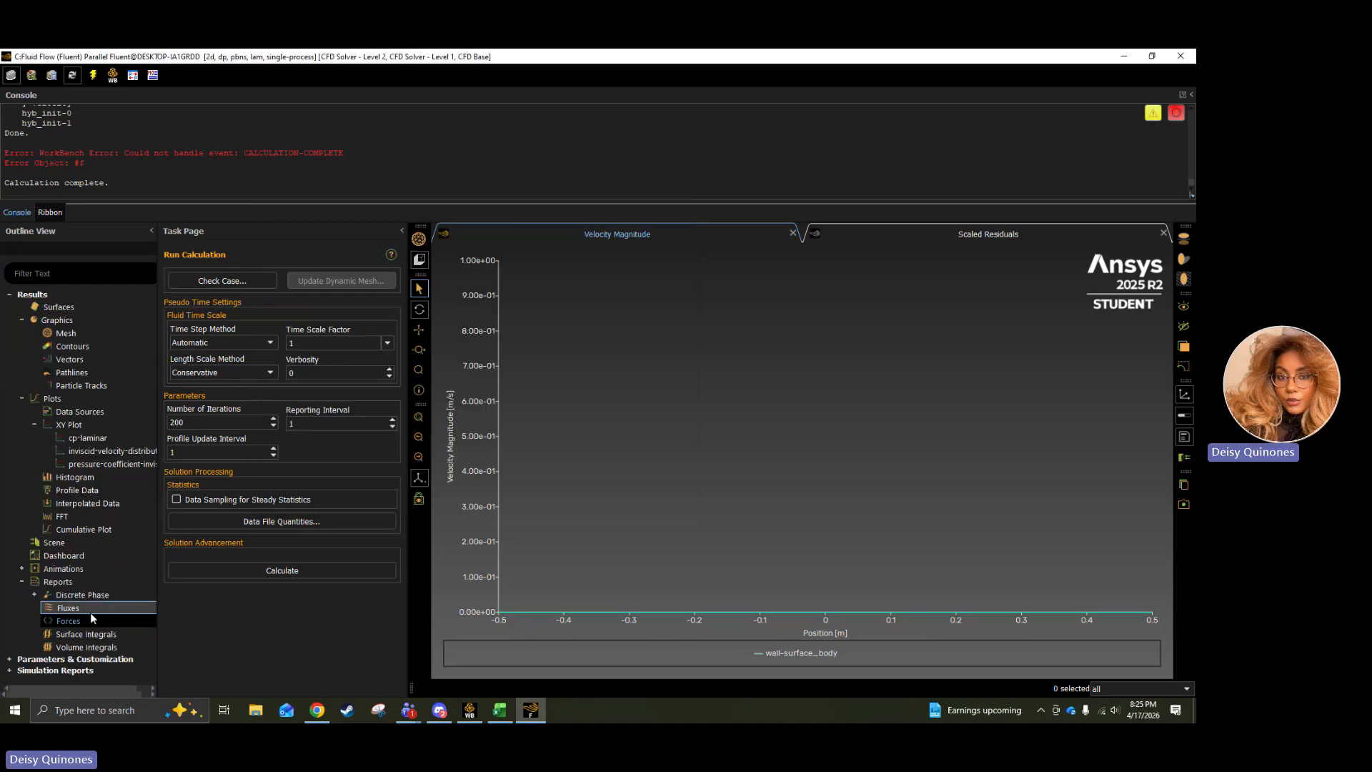
pyautogui.click(276, 595)
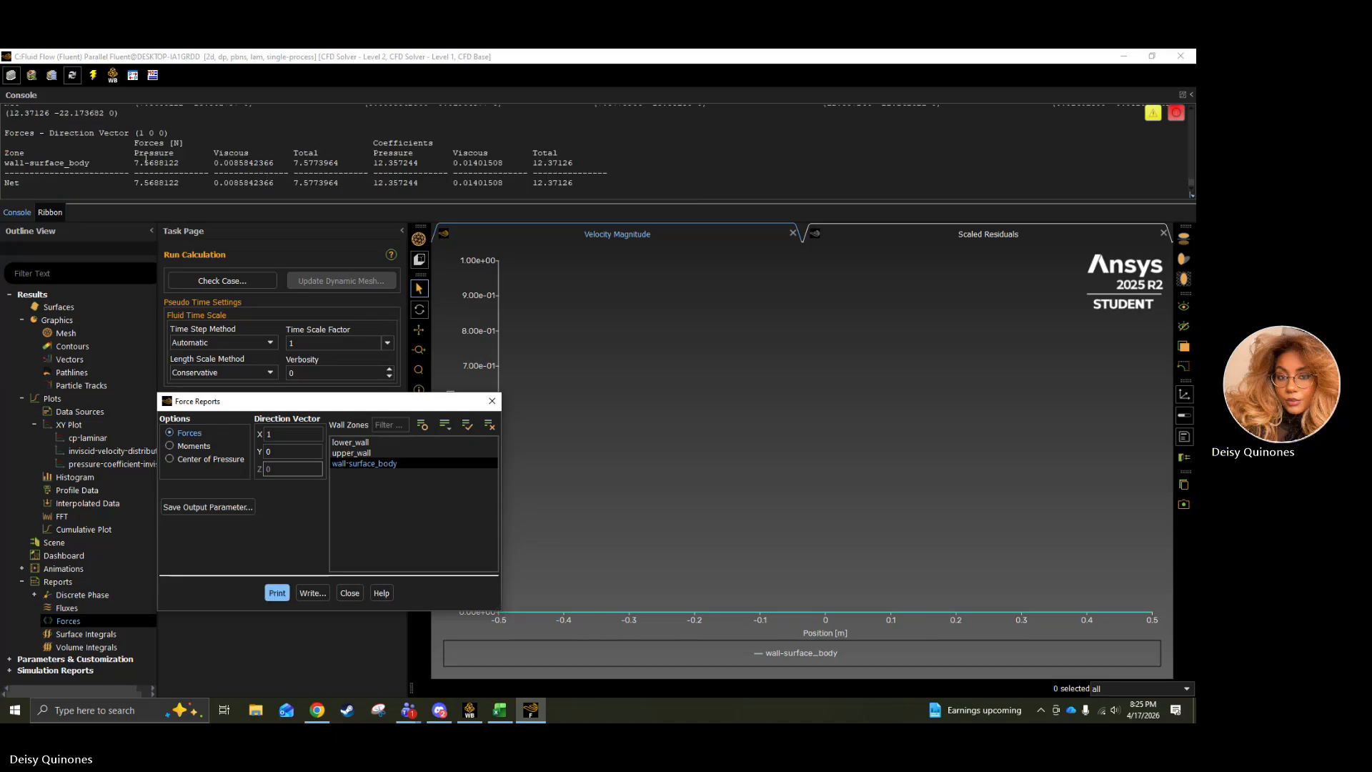
pyautogui.moveTo(134, 185); pyautogui.dragTo(183, 189)
pyautogui.click(184, 189)
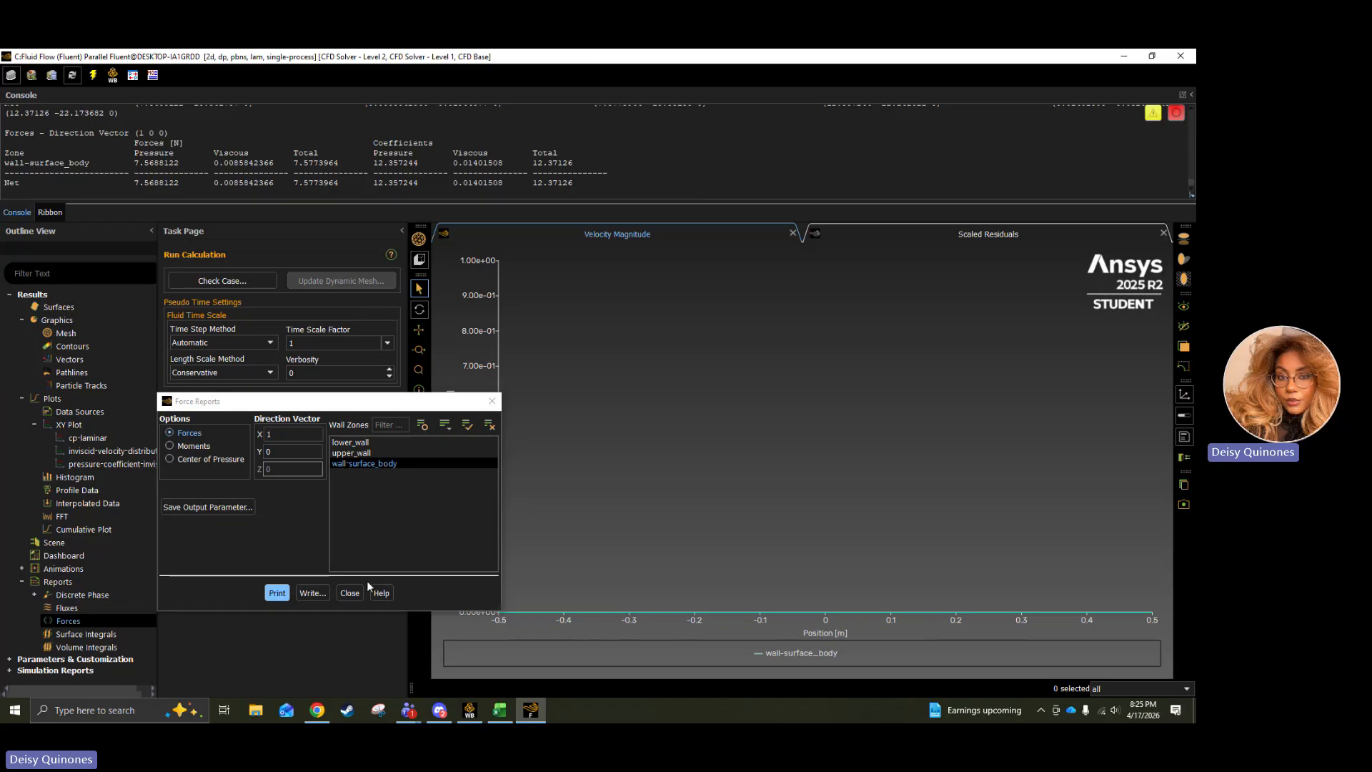
pyautogui.click(349, 593)
# Change the viscous model to k-epsilon (2 eqn) with the Standard model and Standard Wall Functions.
pyautogui.scroll(10, 27, 371)
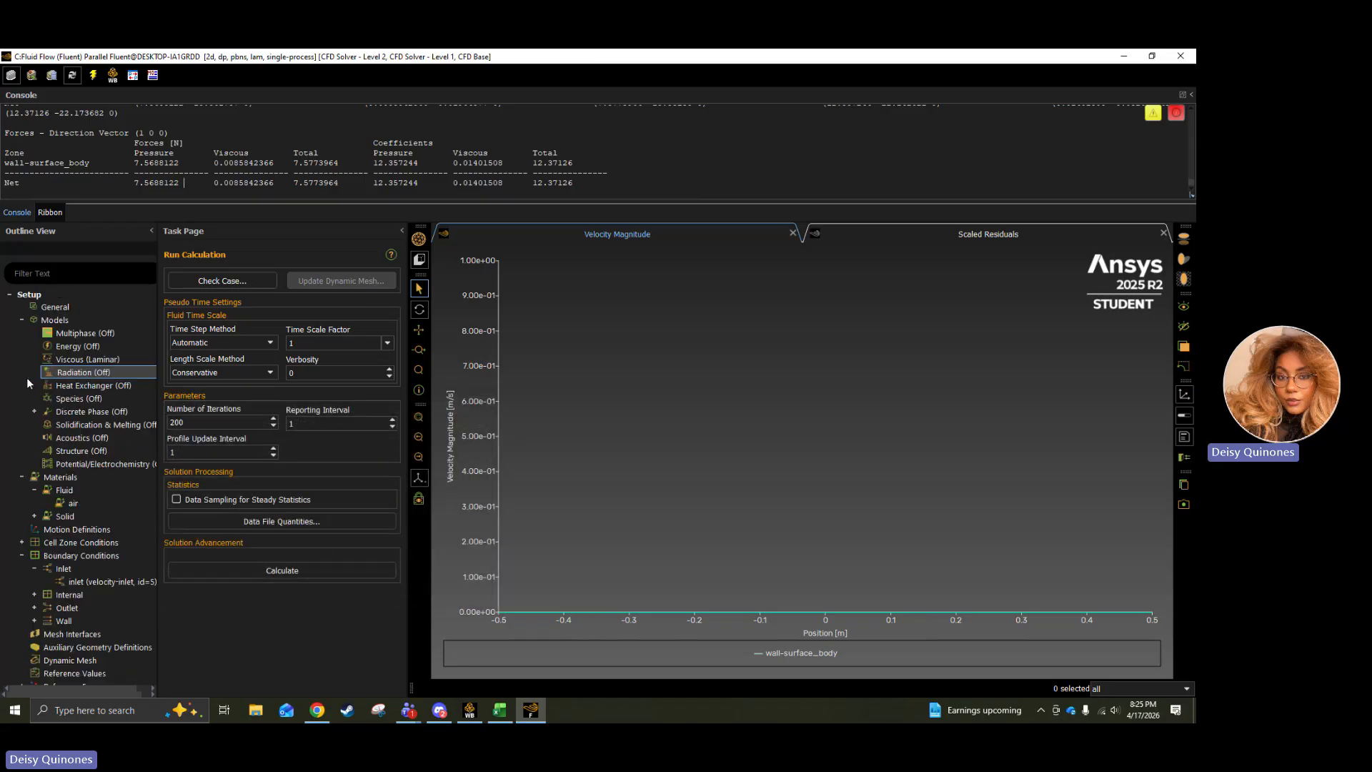
pyautogui.doubleClick(92, 360)
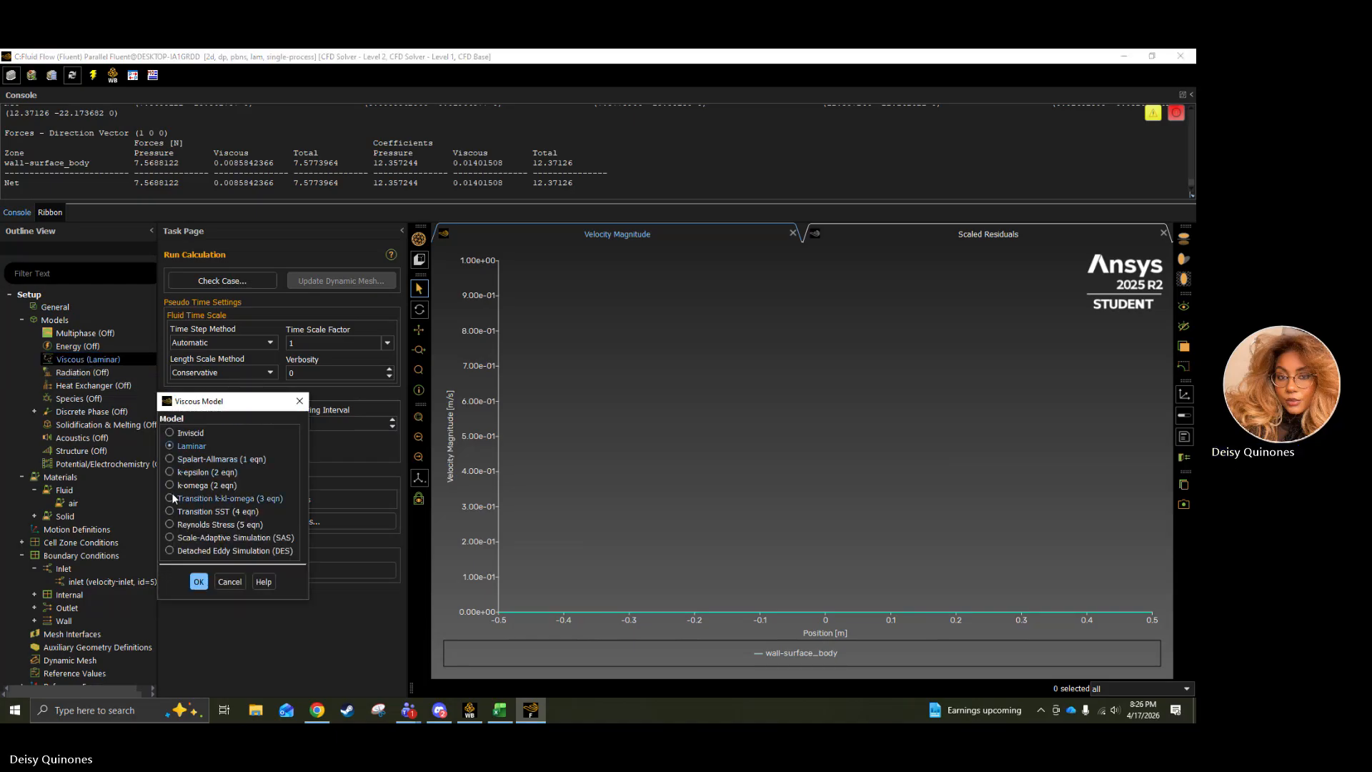
pyautogui.click(170, 473)
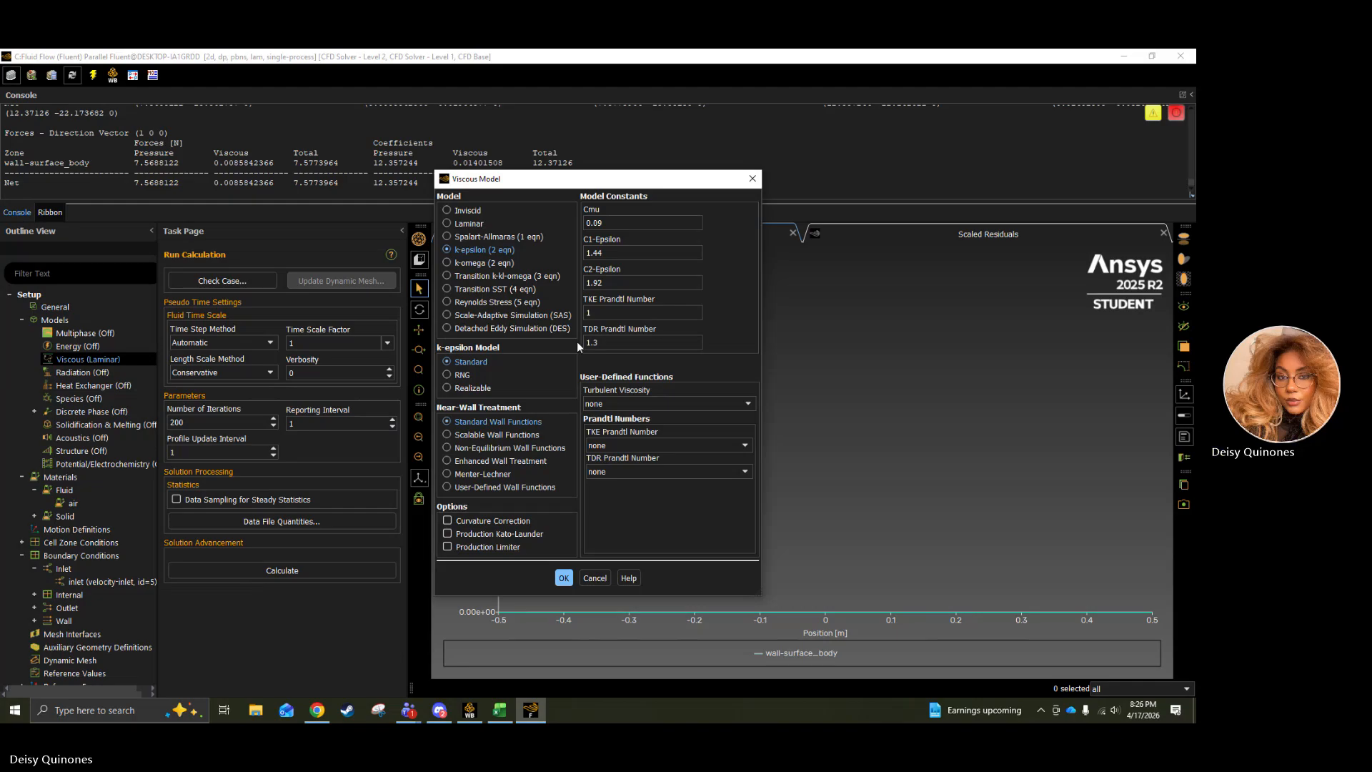
pyautogui.click(564, 578)
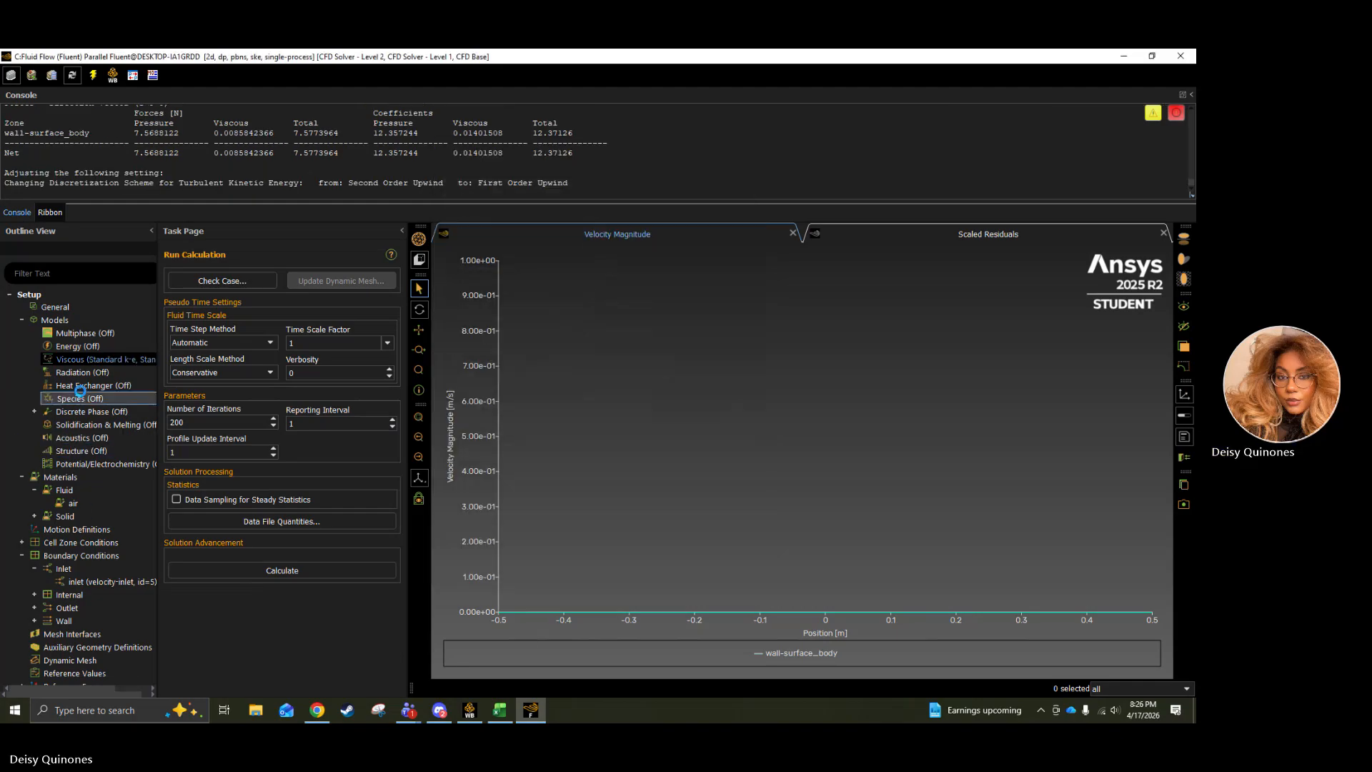
pyautogui.scroll(-1, 80, 390)
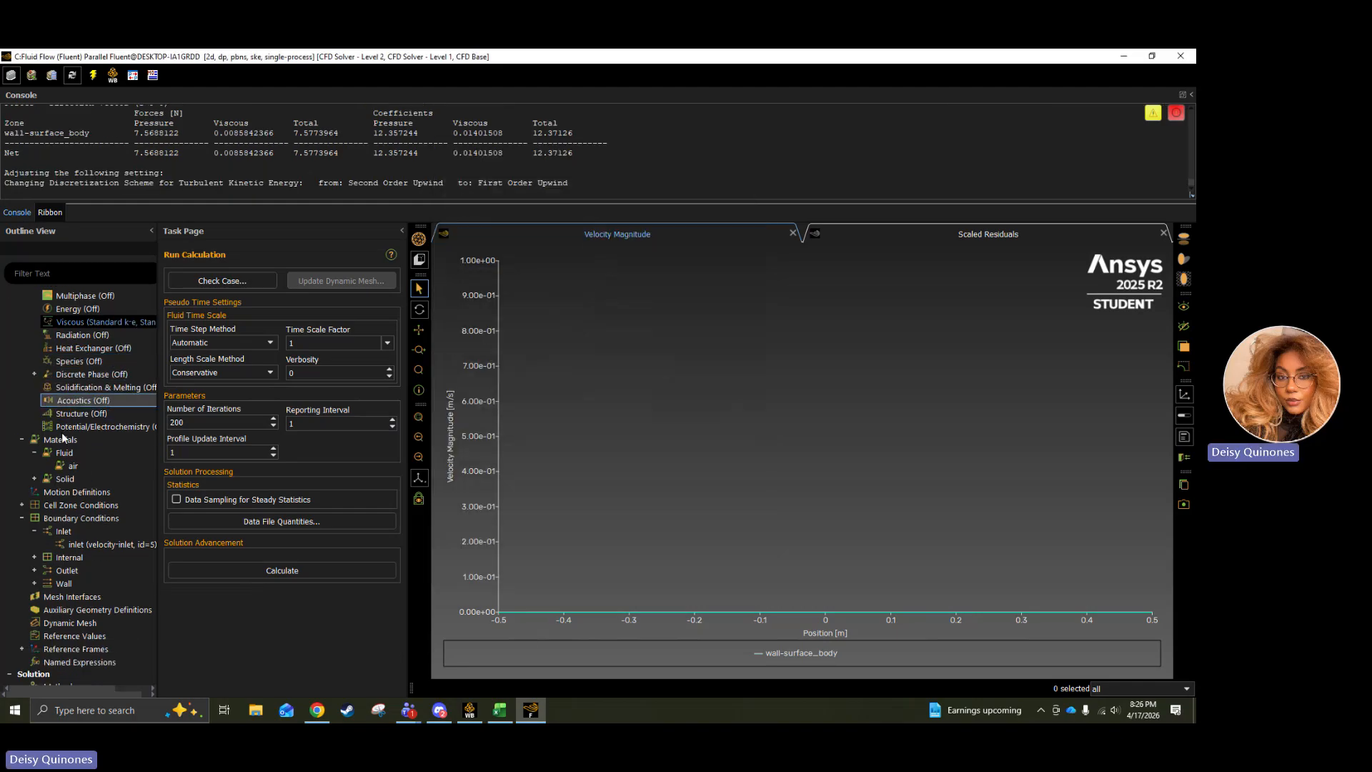
pyautogui.doubleClick(69, 466)
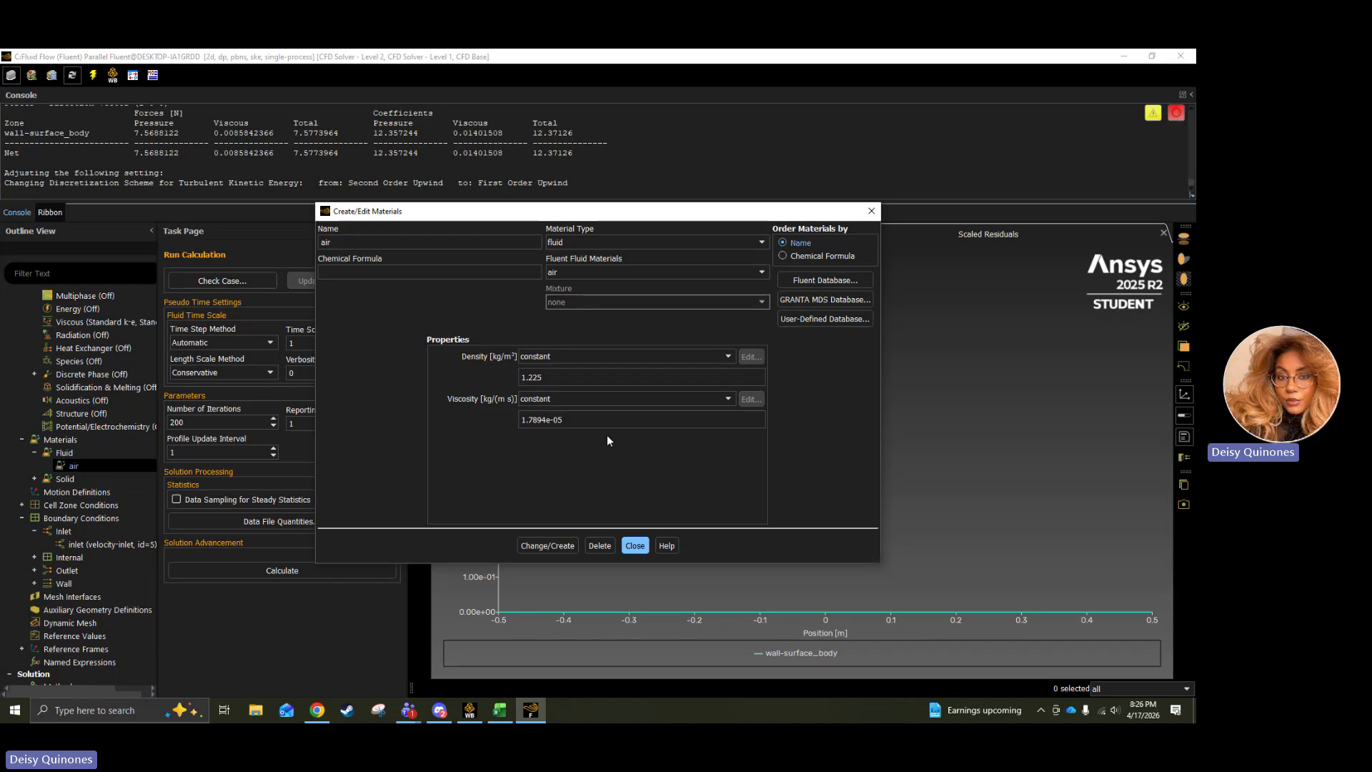
pyautogui.moveTo(565, 421); pyautogui.dragTo(468, 424)
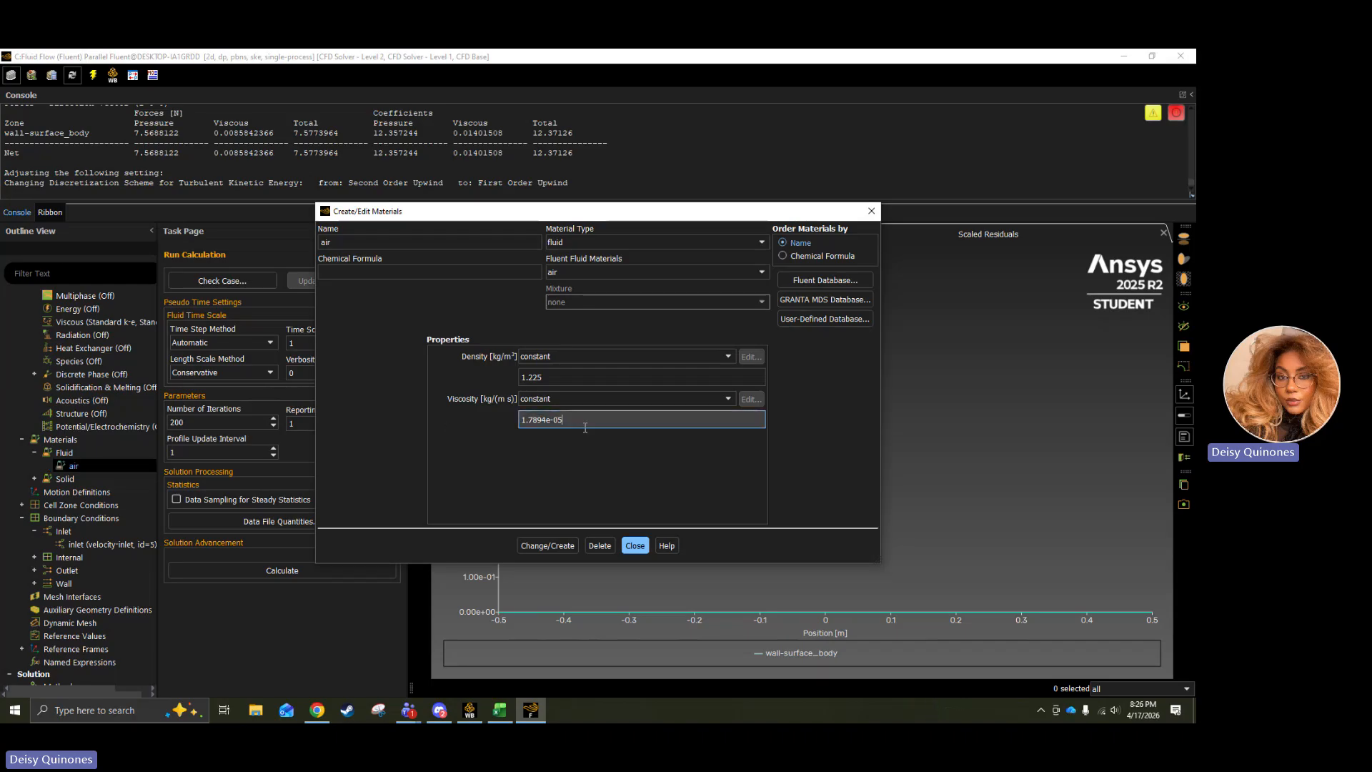
pyautogui.moveTo(588, 423); pyautogui.dragTo(509, 416)
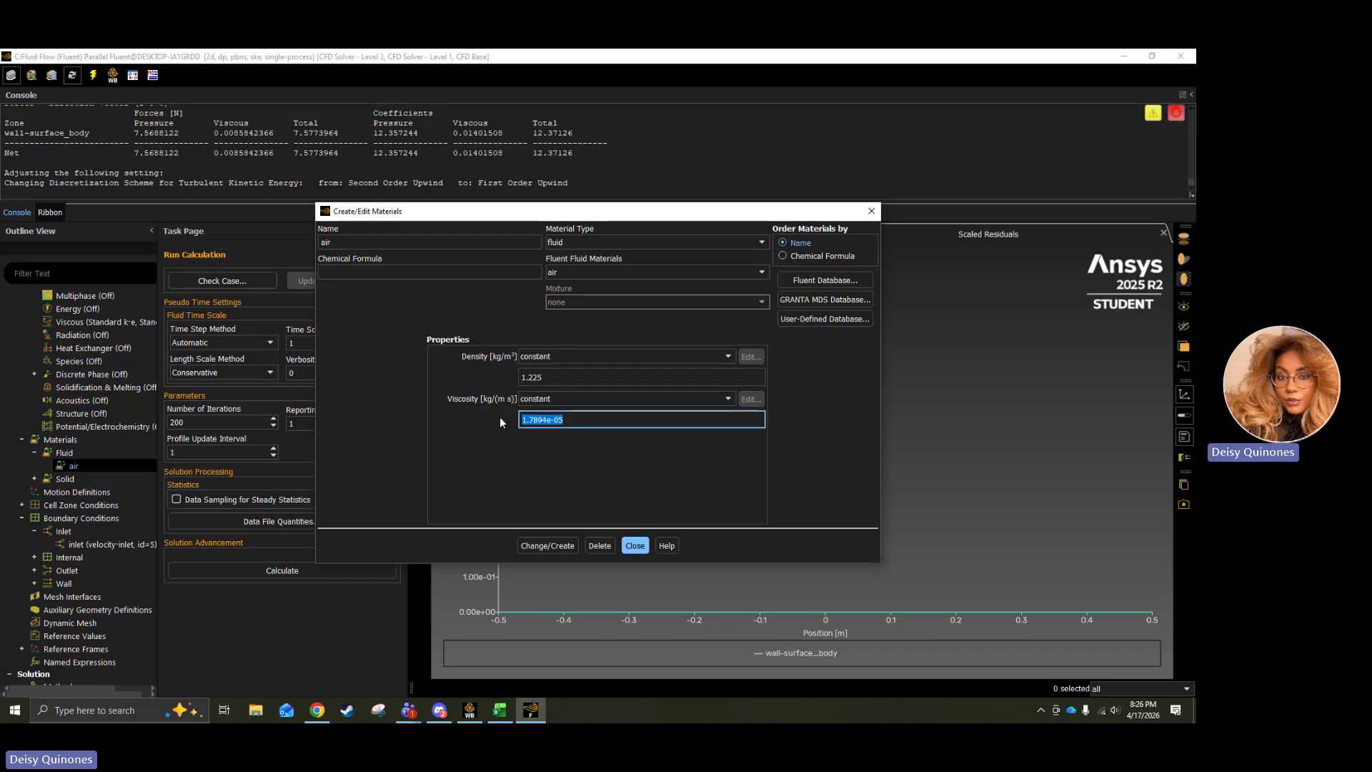
pyautogui.click(547, 420)
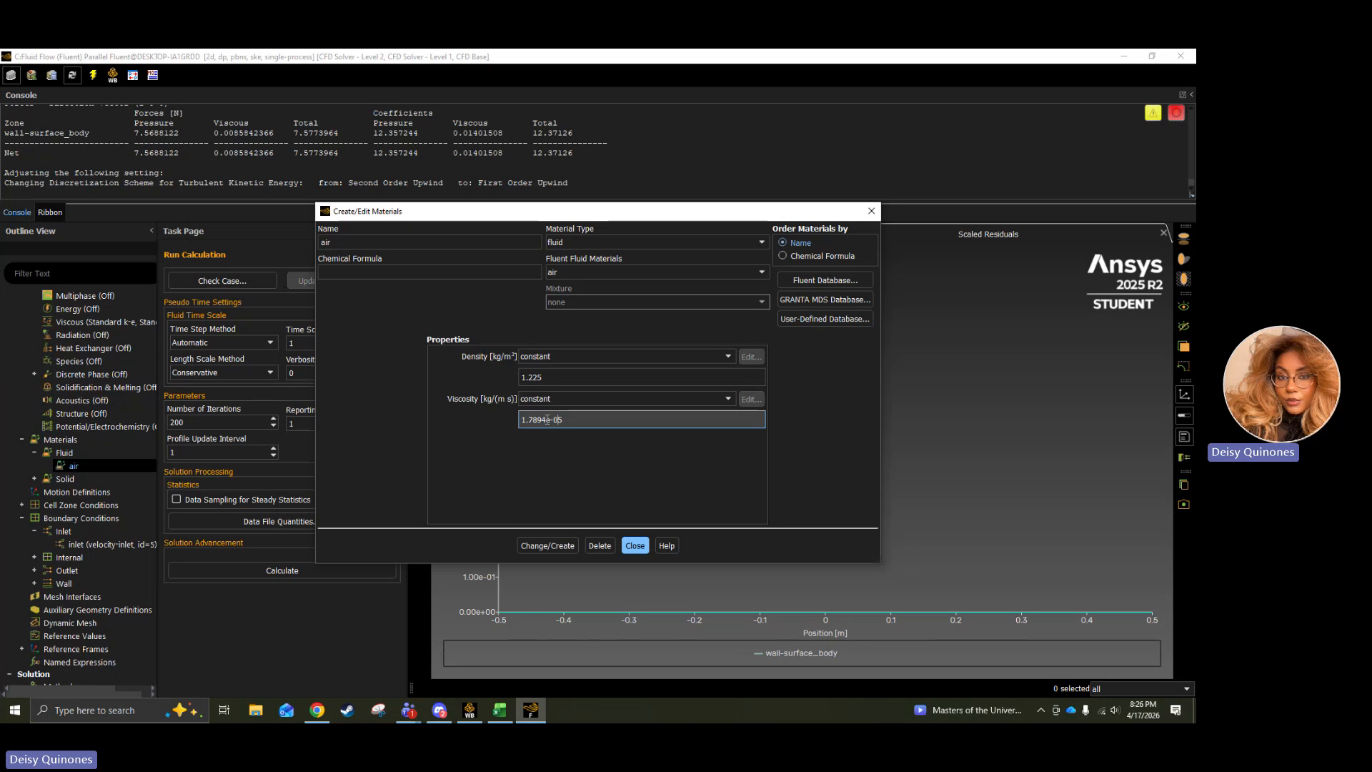
pyautogui.doubleClick(547, 419)
pyautogui.write('0')
pyautogui.click(629, 545)
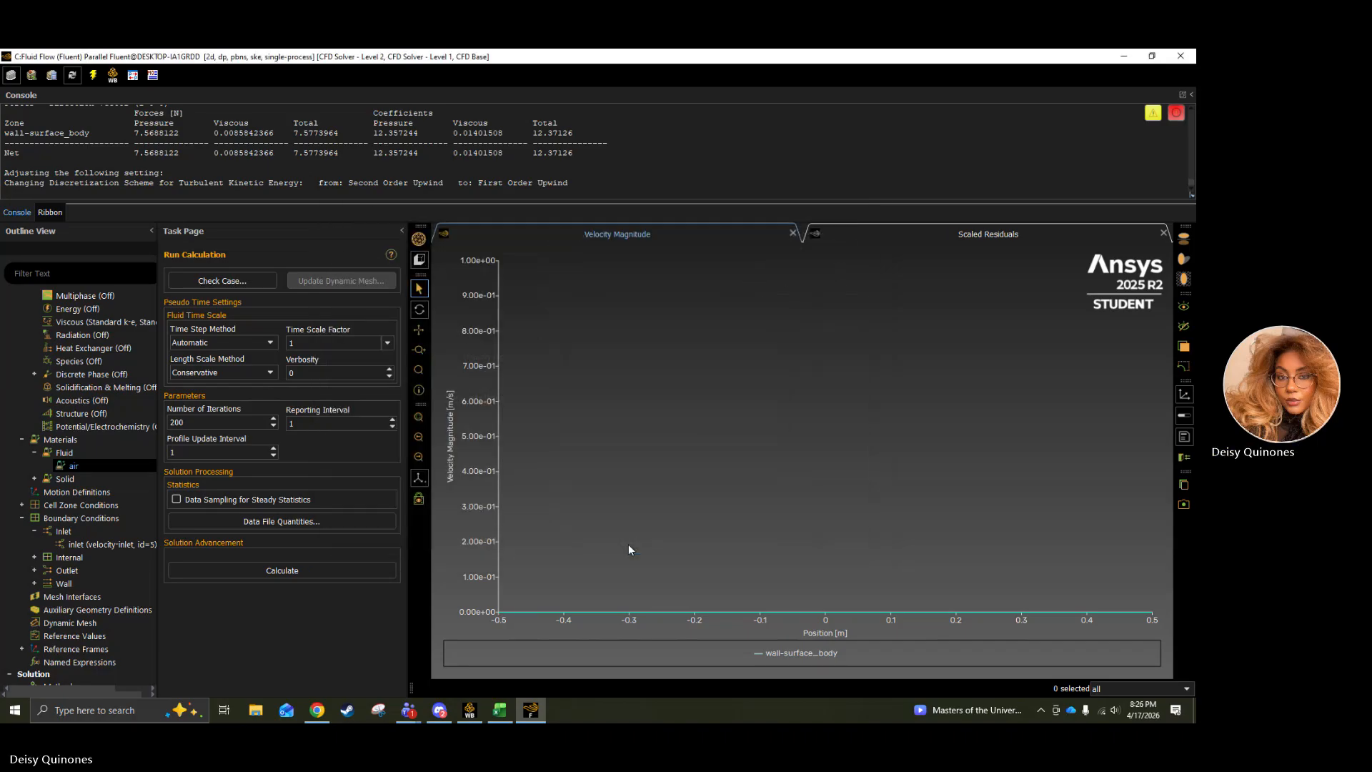
# Set the air material's constant viscosity to 1e-05 kg/(m s), apply the change and close its properties.
pyautogui.doubleClick(123, 467)
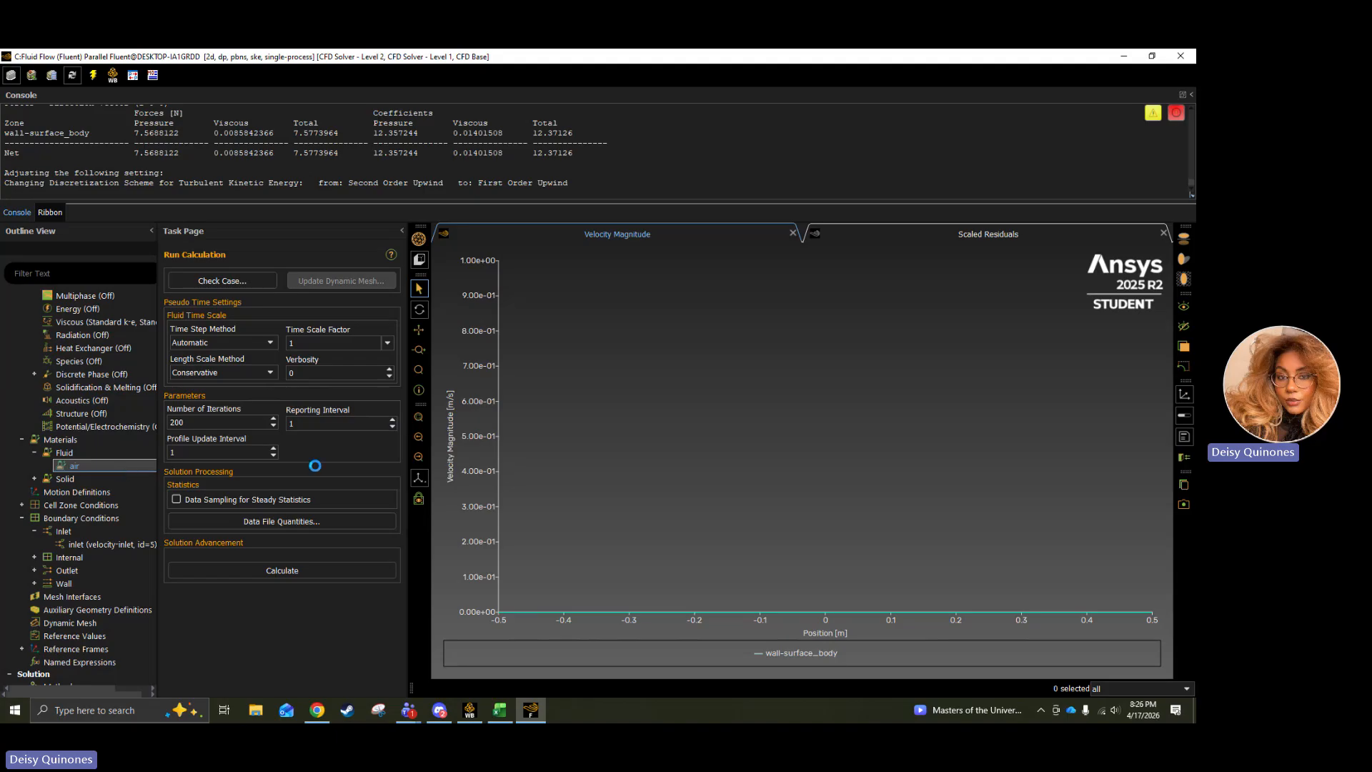
pyautogui.click(541, 419)
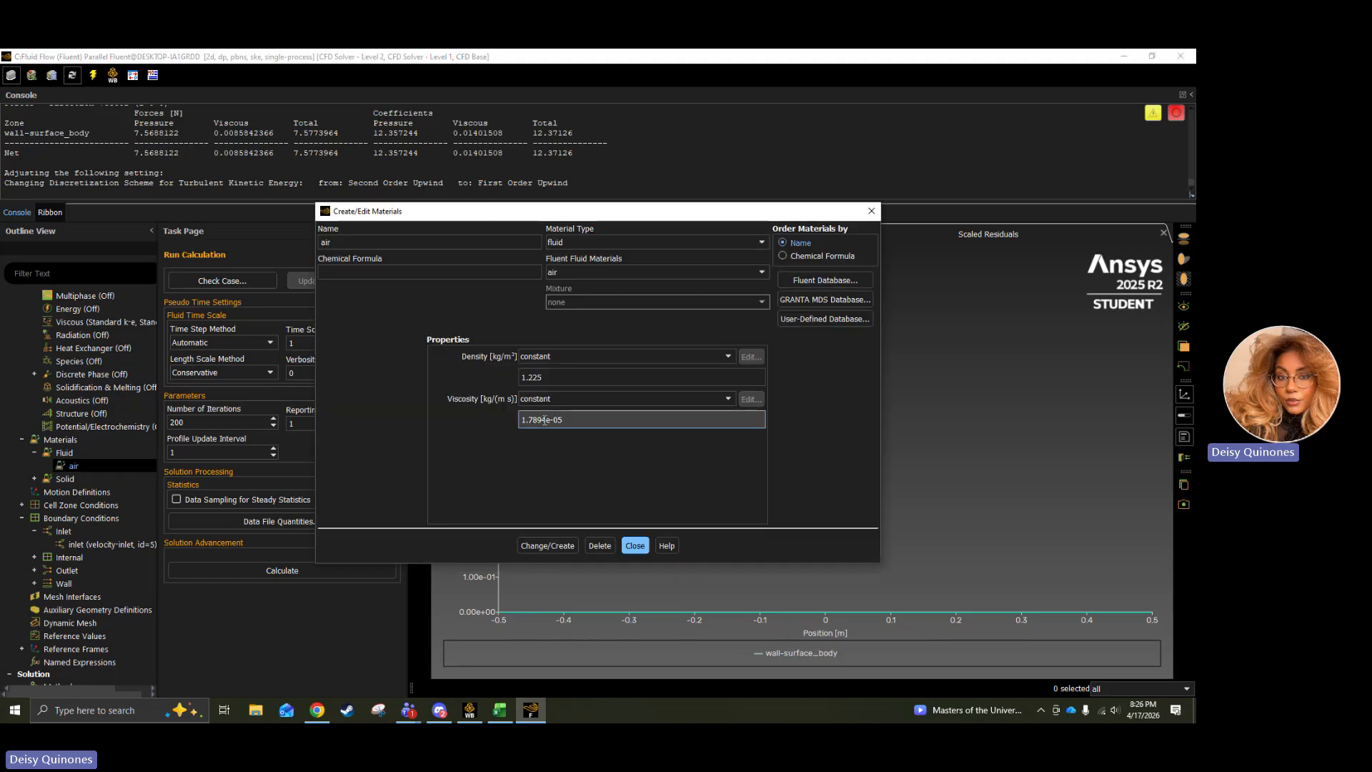
pyautogui.moveTo(546, 420); pyautogui.dragTo(527, 420)
pyautogui.write('.0')
pyautogui.click(548, 545)
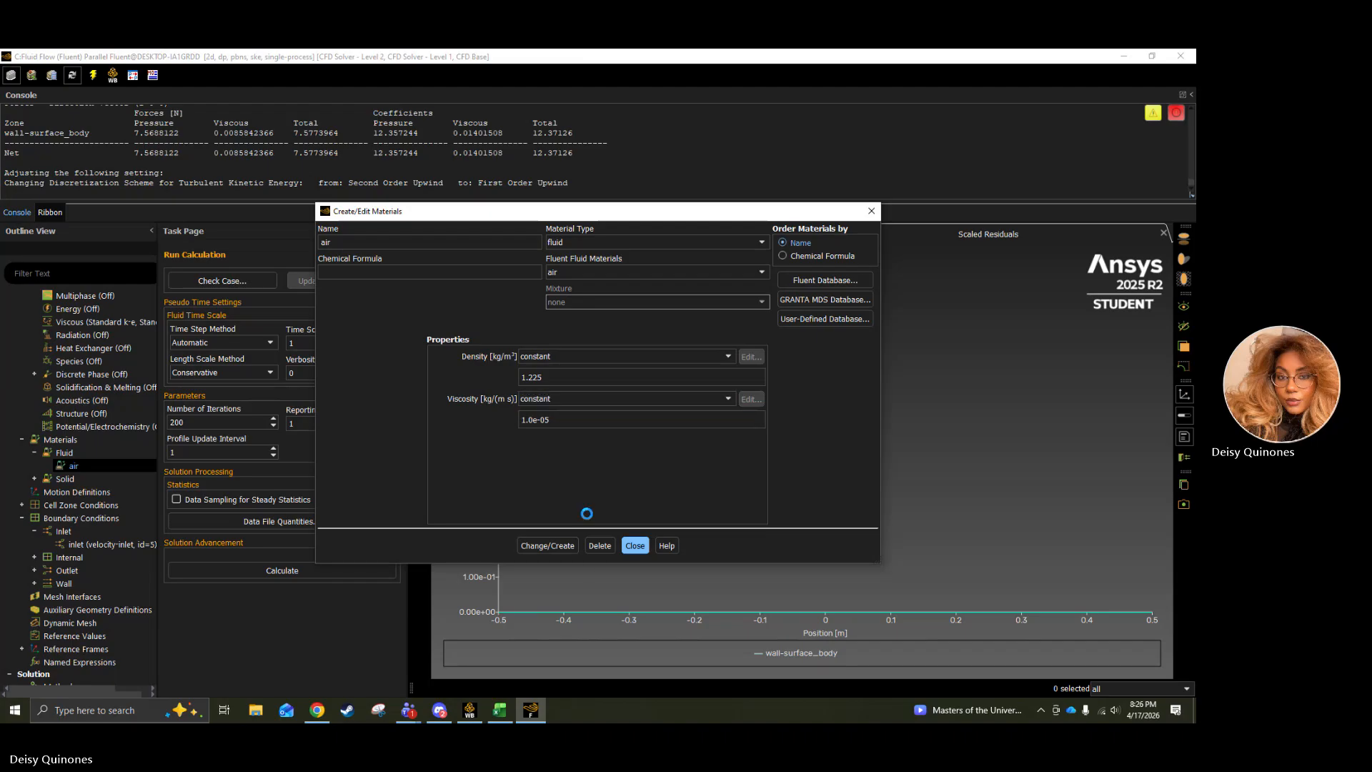
pyautogui.click(629, 545)
# Reinitialize the k-epsilon case with hybrid initialization, discarding the unsaved laminar data.
pyautogui.scroll(-2, 79, 465)
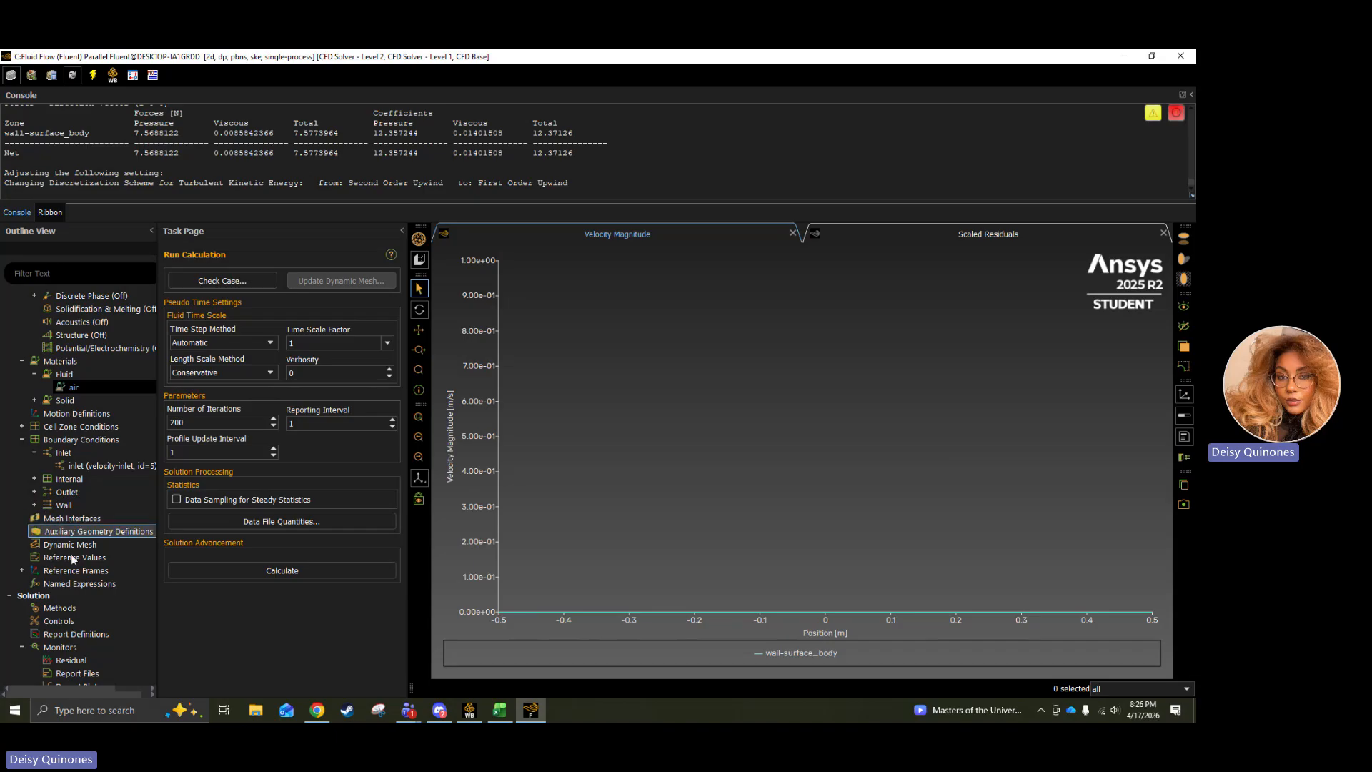
pyautogui.scroll(-2, 41, 567)
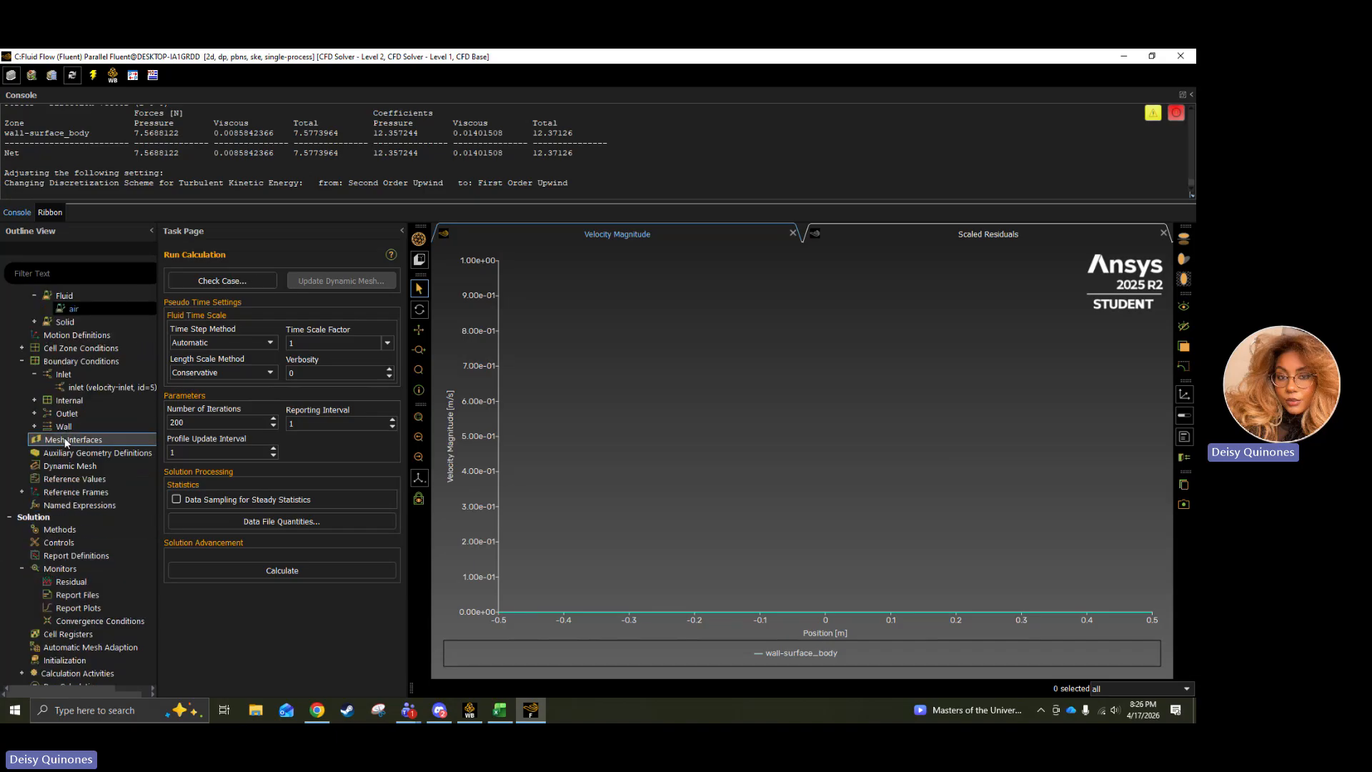
pyautogui.scroll(-3, 68, 458)
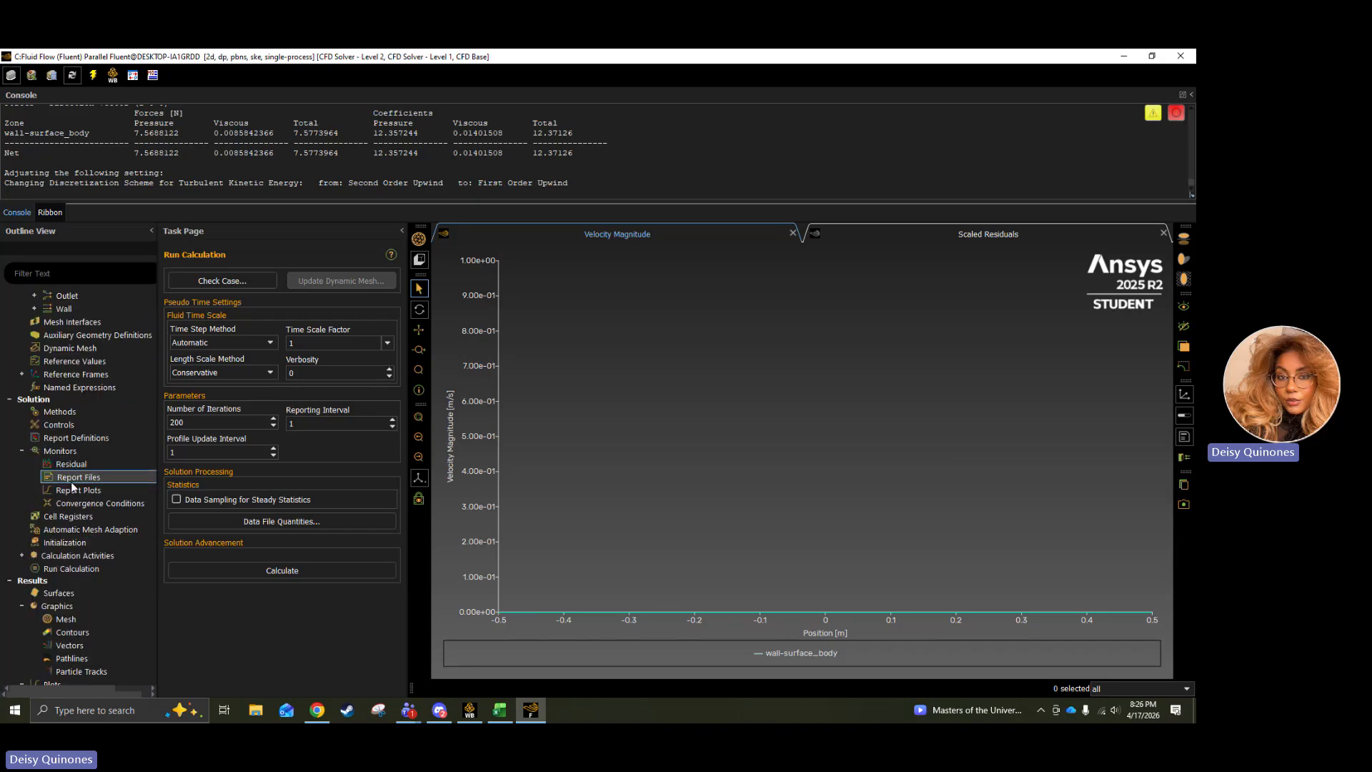
pyautogui.doubleClick(74, 541)
pyautogui.click(248, 324)
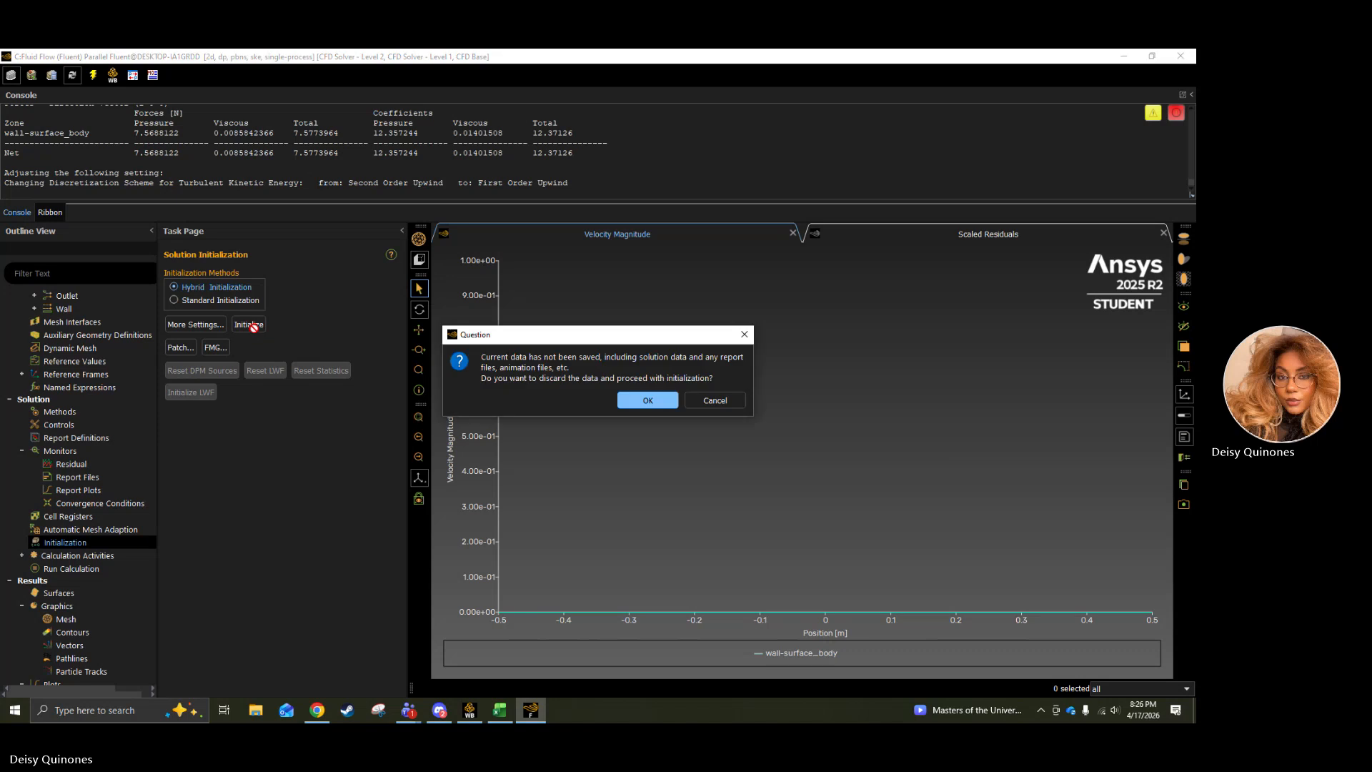
pyautogui.click(665, 402)
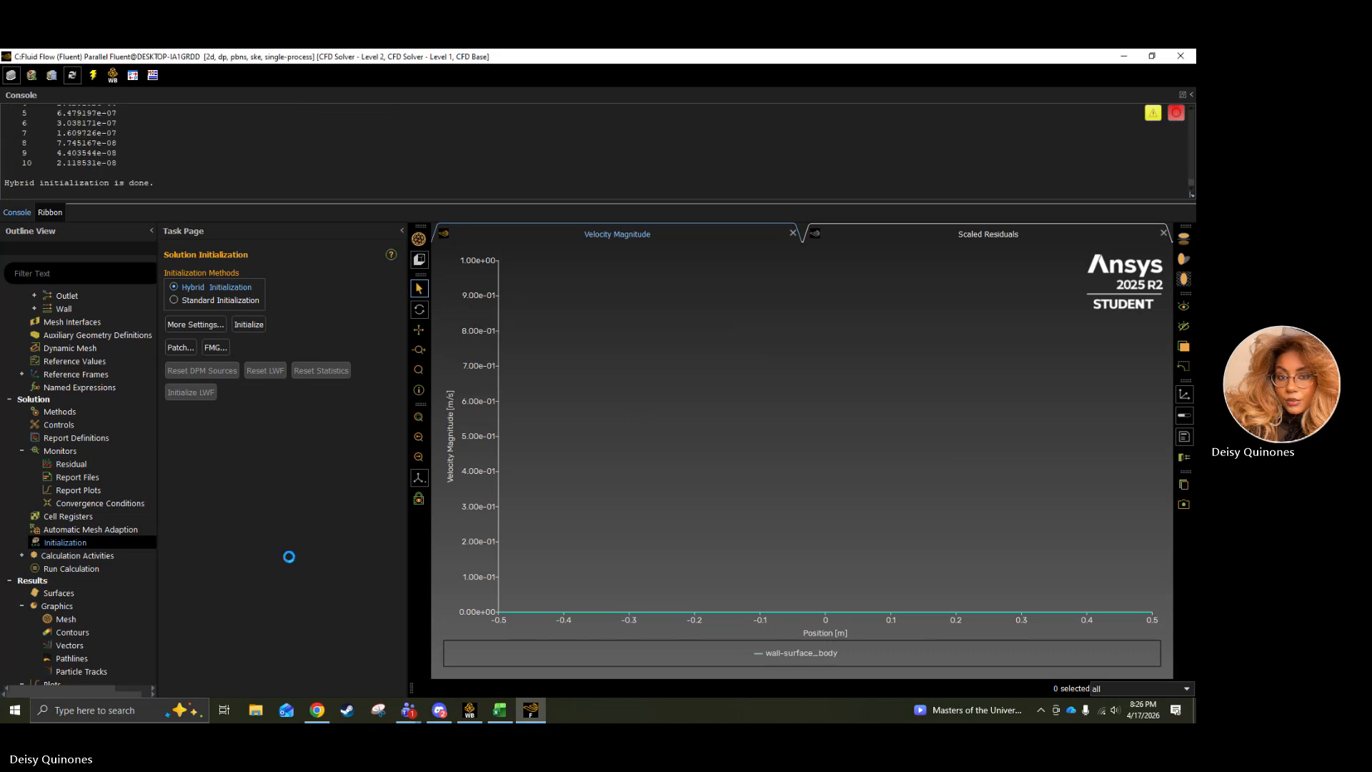
# Run the k-epsilon calculation for 200 iterations and dismiss the completion message.
pyautogui.click(84, 570)
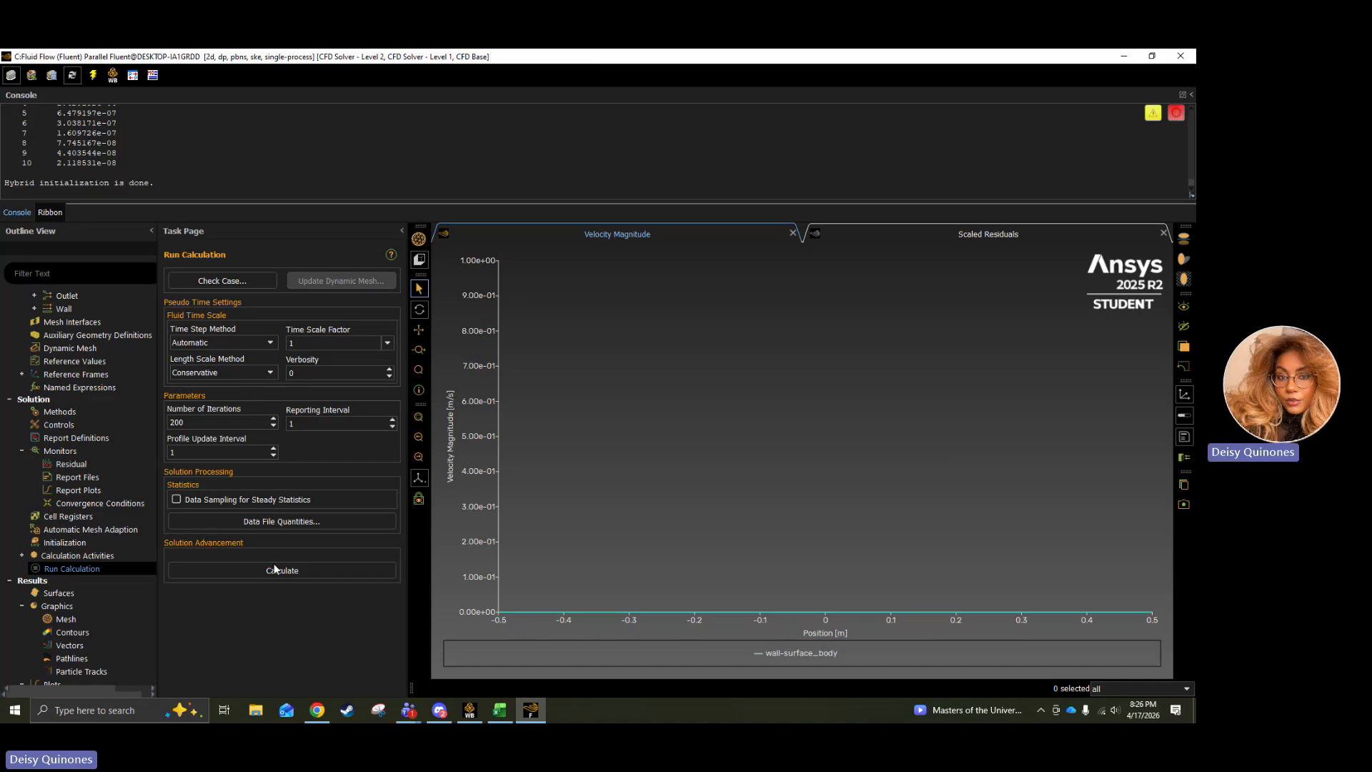
pyautogui.click(272, 569)
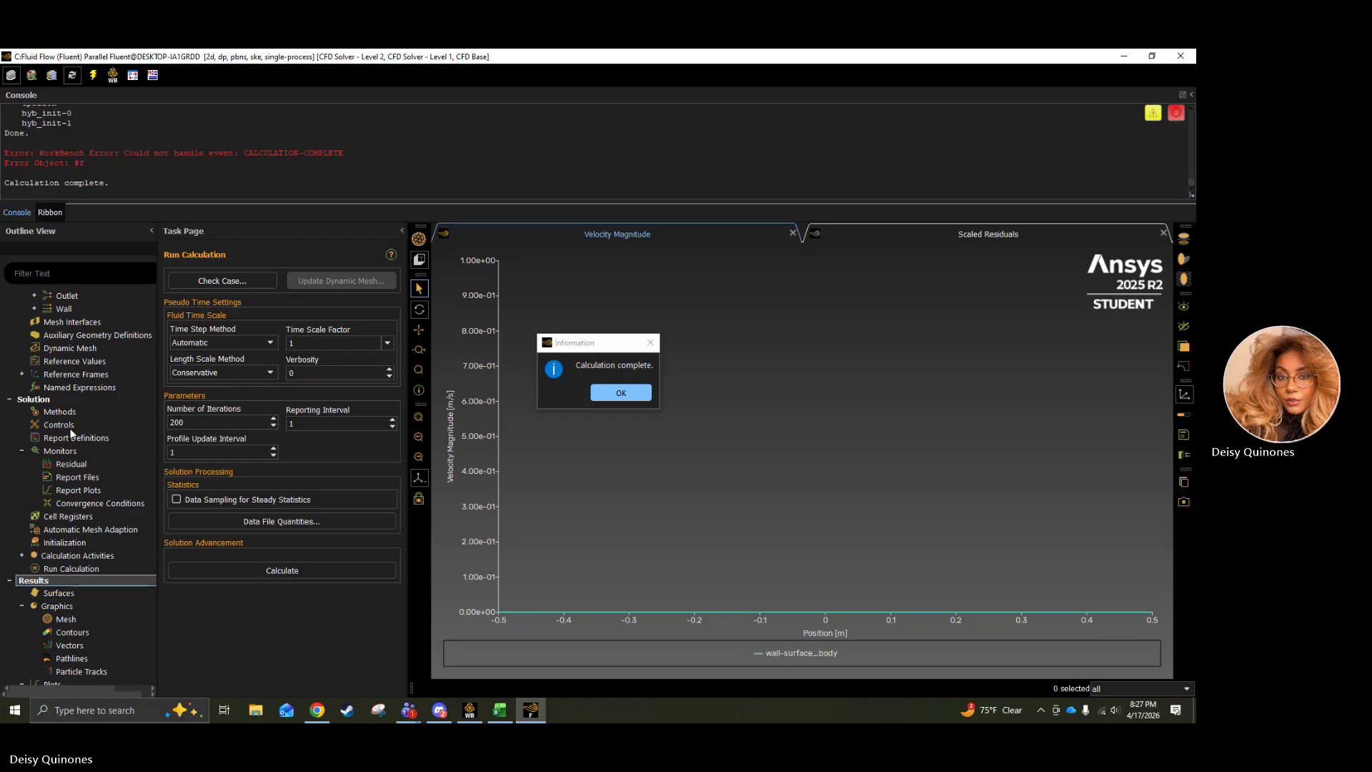
pyautogui.click(606, 392)
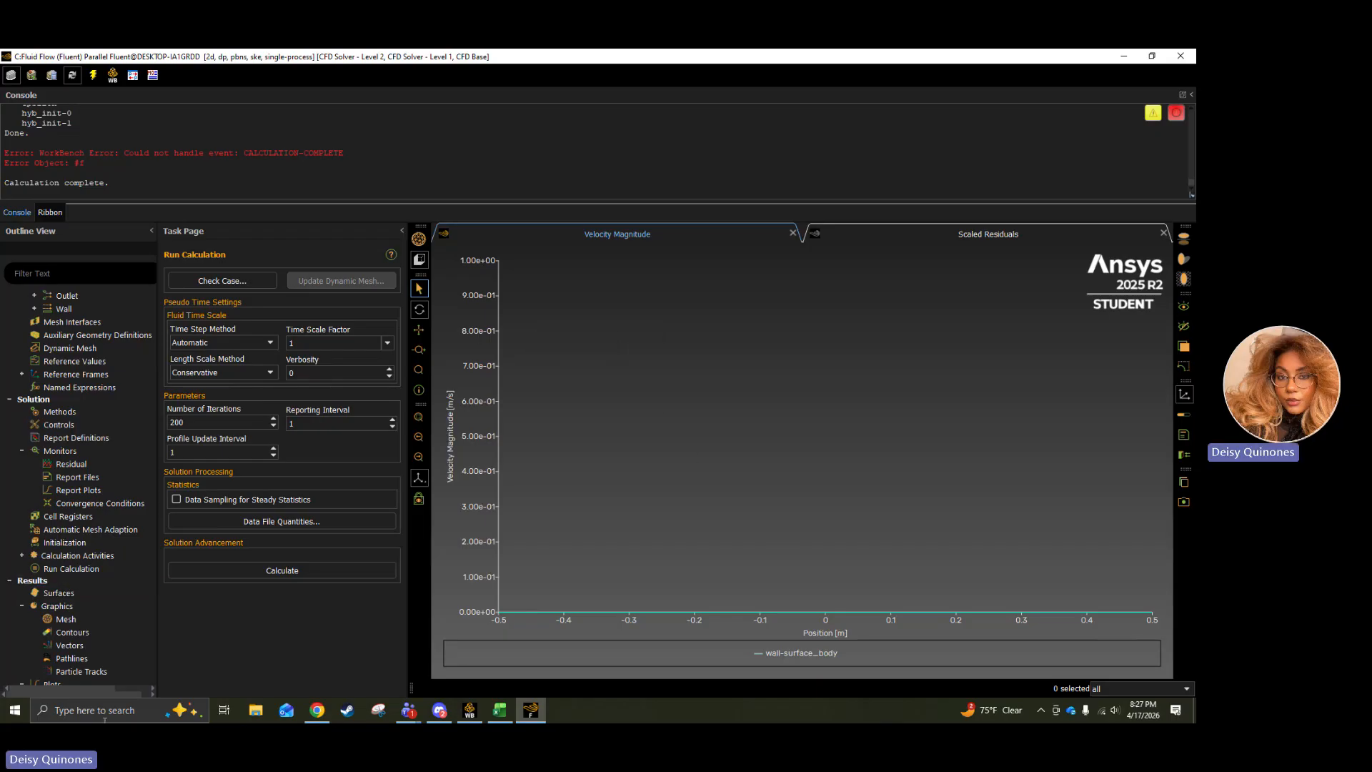
# Create a filled contour of static pressure for the k-epsilon solution and display it.
pyautogui.click(44, 606)
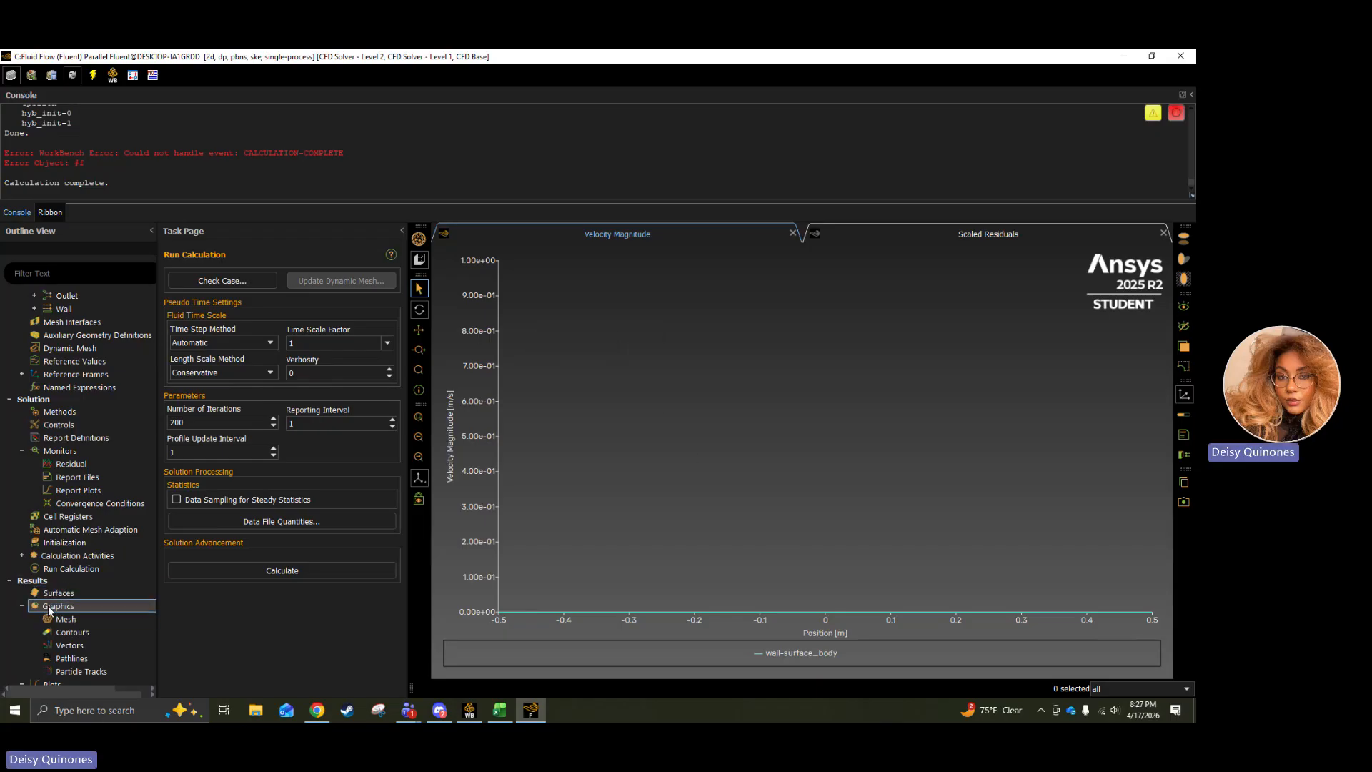
pyautogui.click(63, 631)
pyautogui.doubleClick(63, 632)
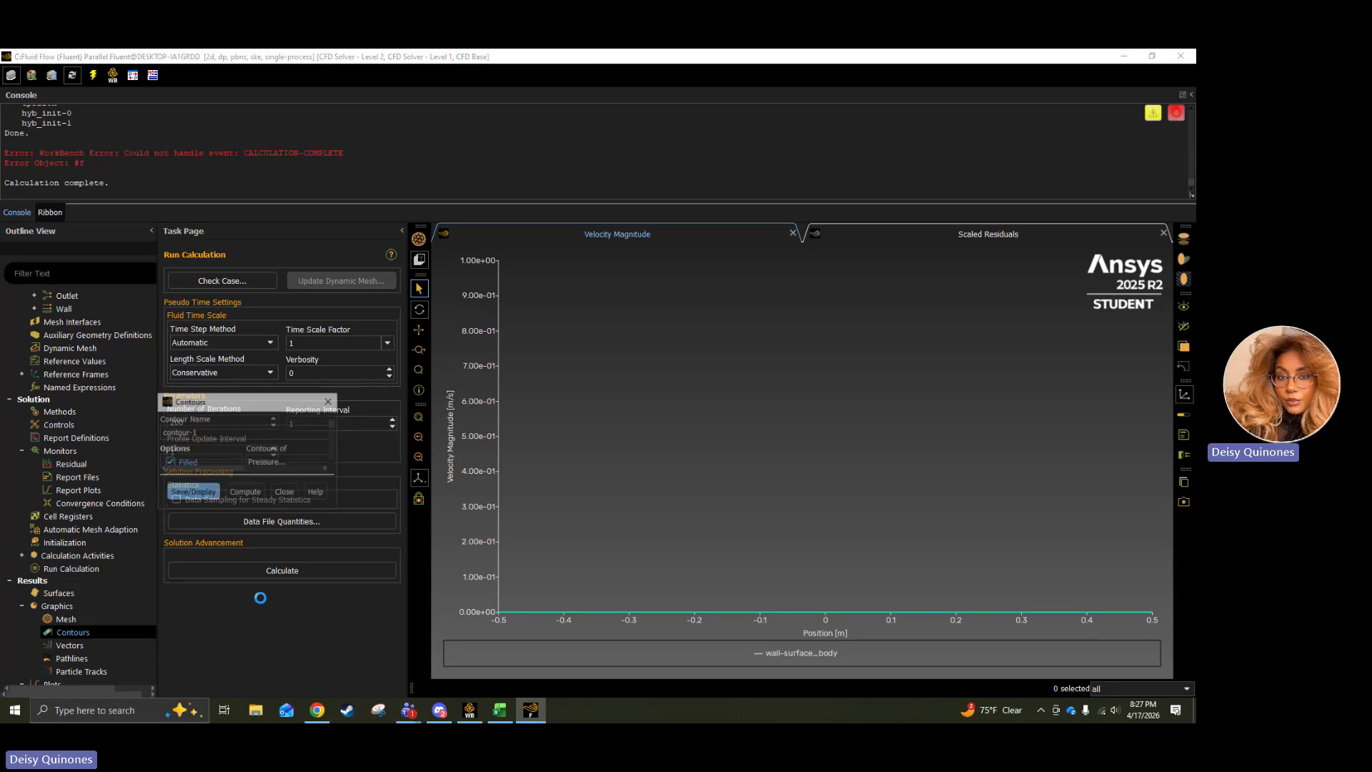
pyautogui.click(538, 529)
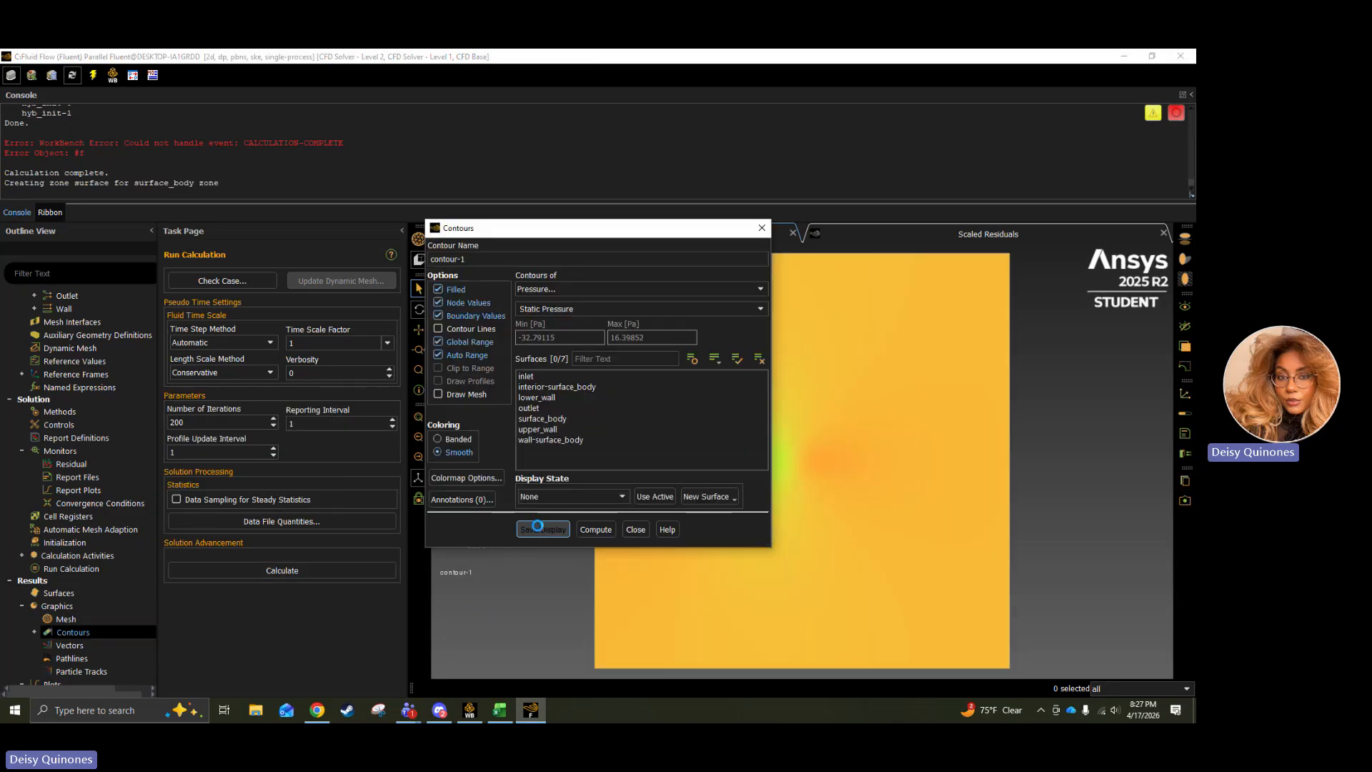
# Switch contour-1 to velocity magnitude, display it and close the contour settings.
pyautogui.click(559, 290)
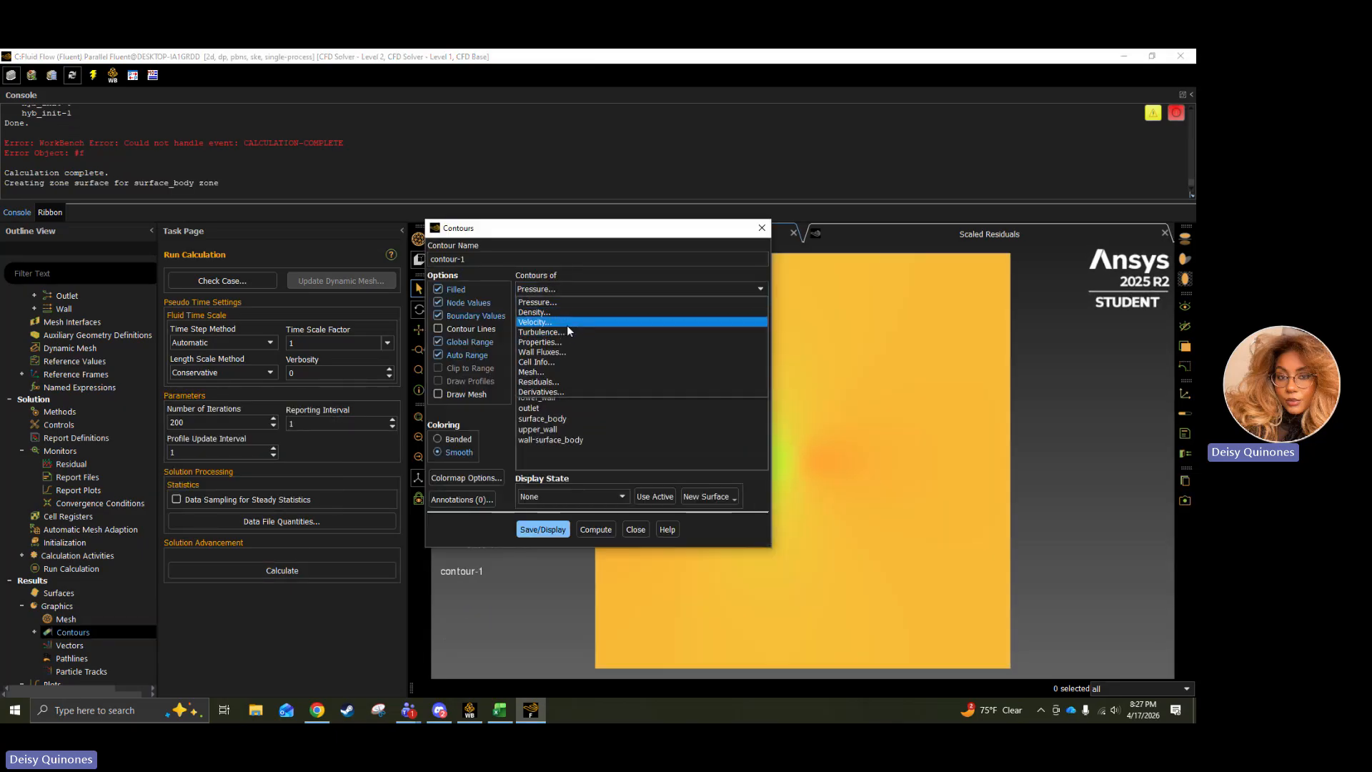
pyautogui.click(568, 322)
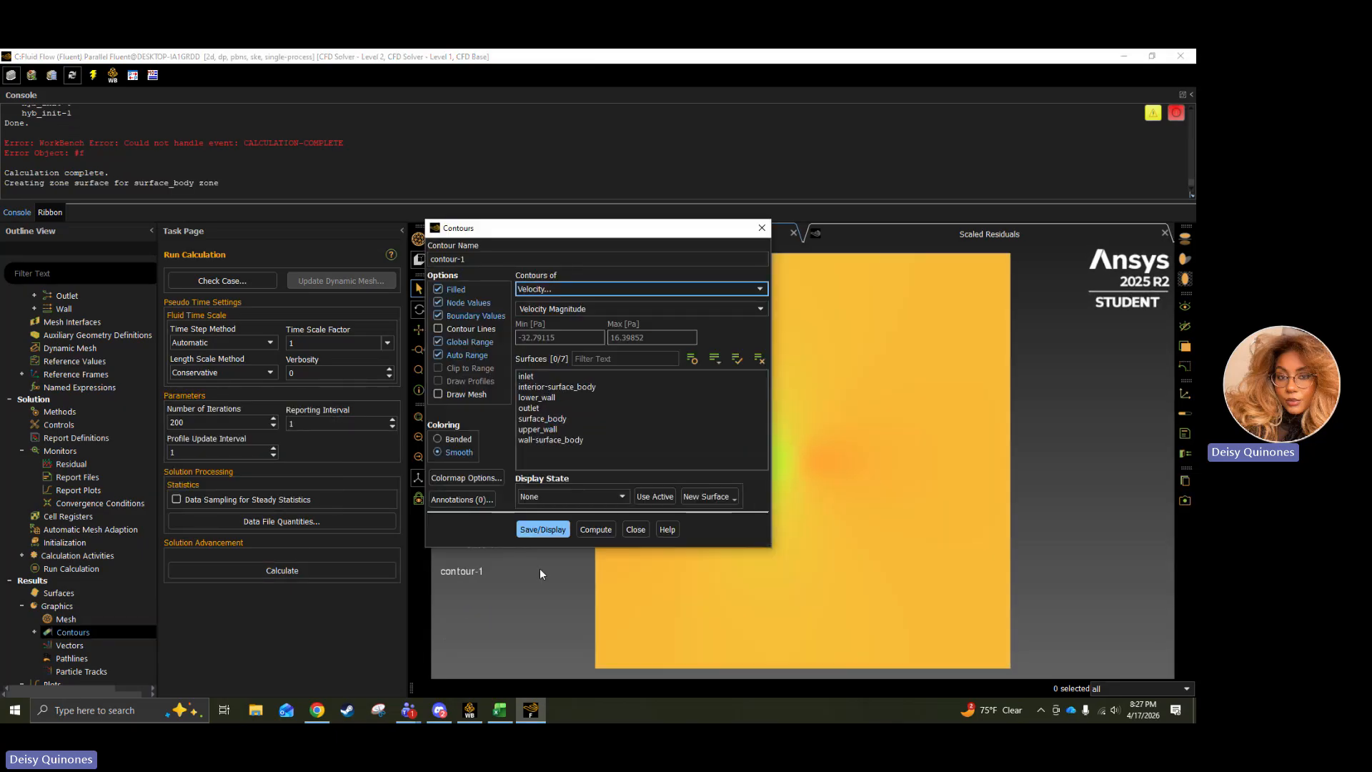
pyautogui.click(542, 529)
pyautogui.moveTo(711, 233); pyautogui.dragTo(343, 200)
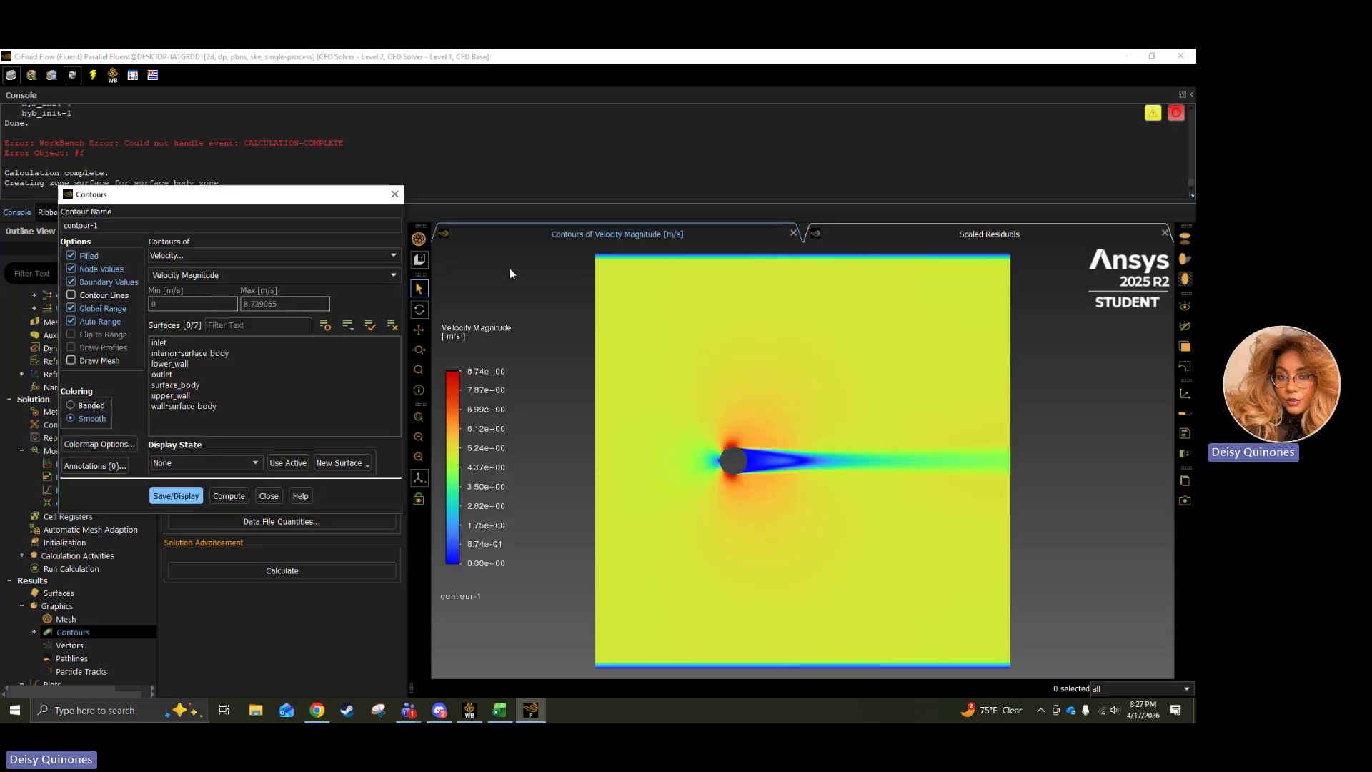
pyautogui.click(269, 495)
# Create an XY plot named veloocity-turb showing velocity magnitude against x position on wall-surface_body, and plot it.
pyautogui.scroll(-7, 77, 337)
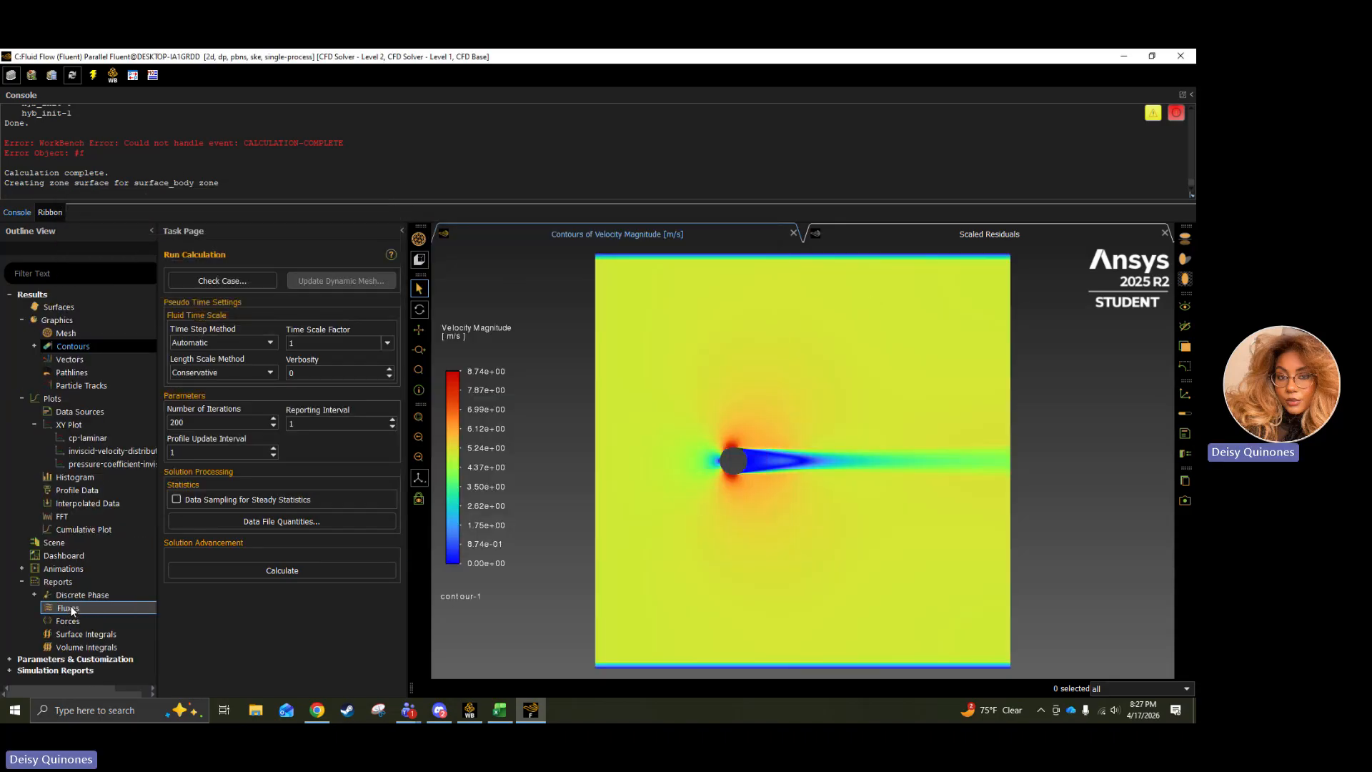
pyautogui.rightClick(57, 424)
pyautogui.click(77, 434)
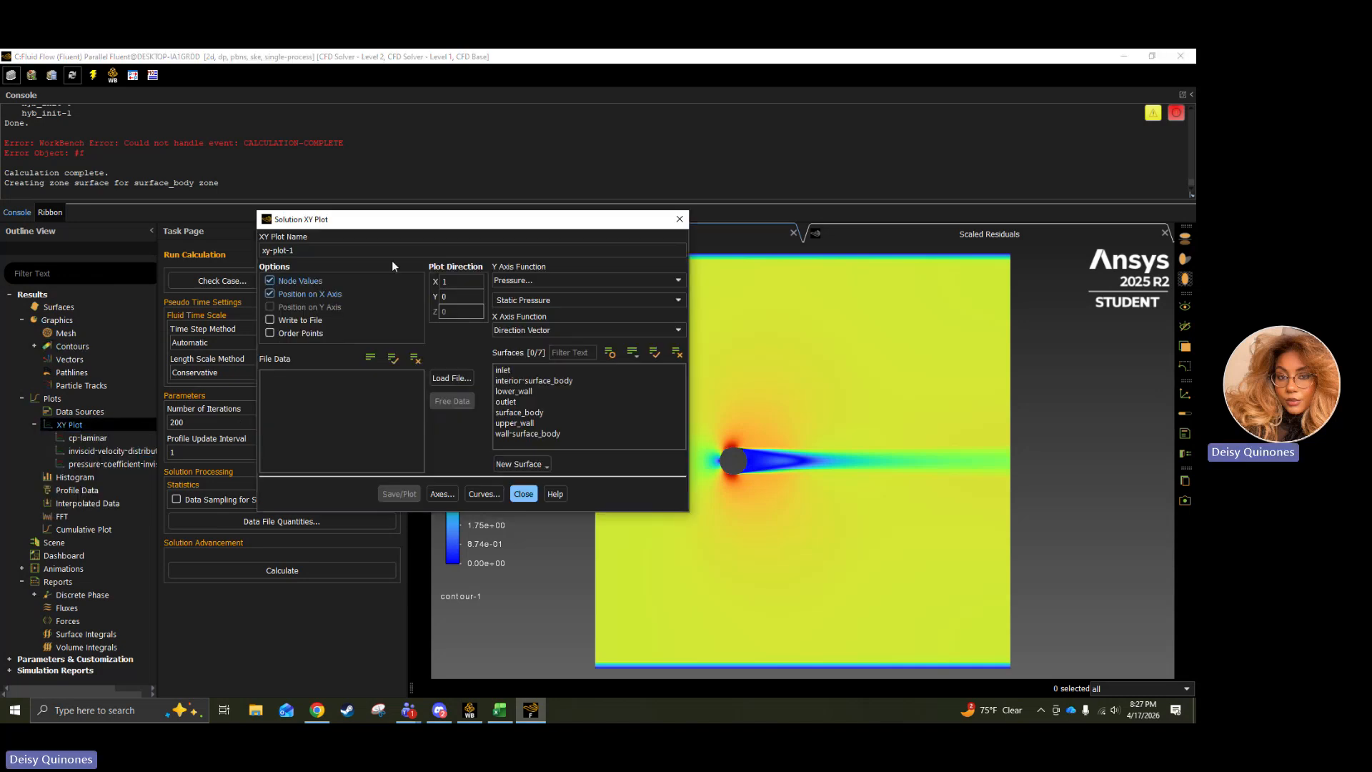
pyautogui.doubleClick(314, 250)
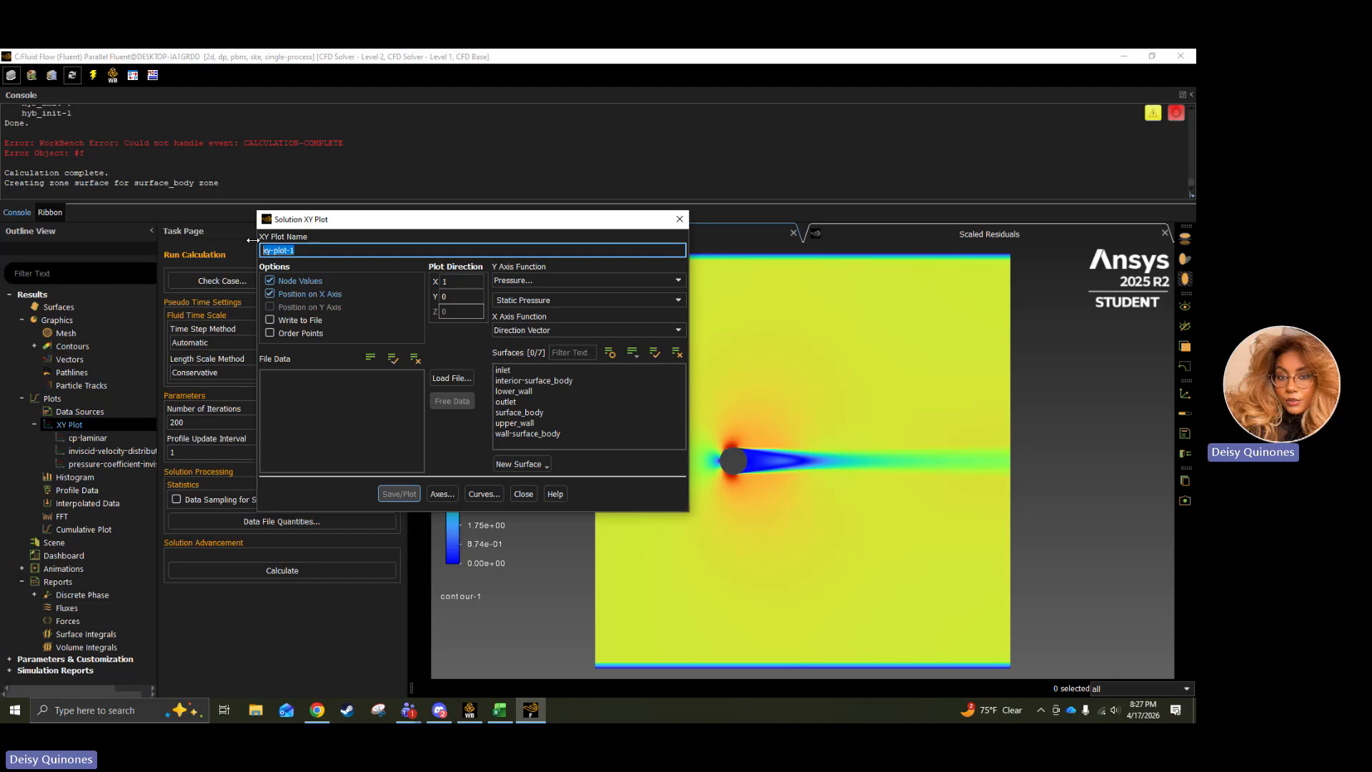
pyautogui.write('veloocity')
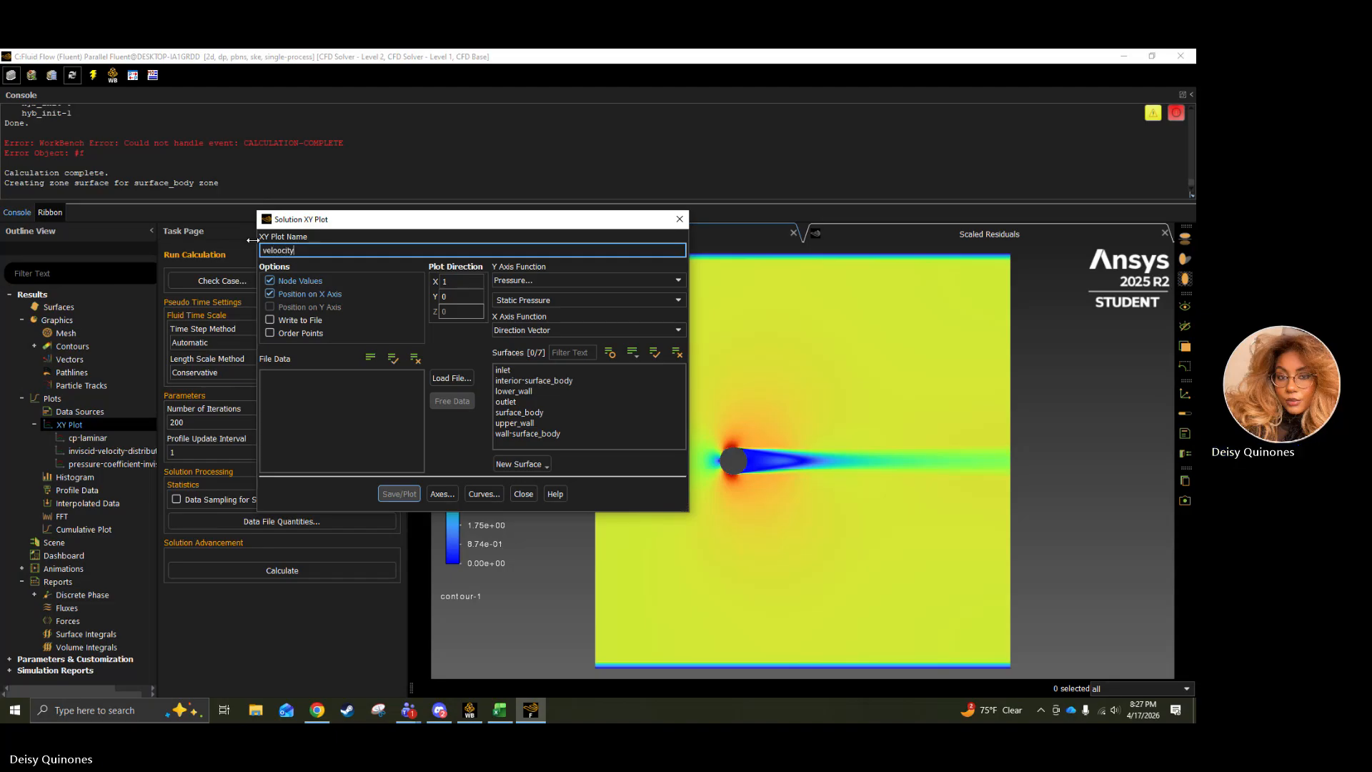
pyautogui.write('-turb')
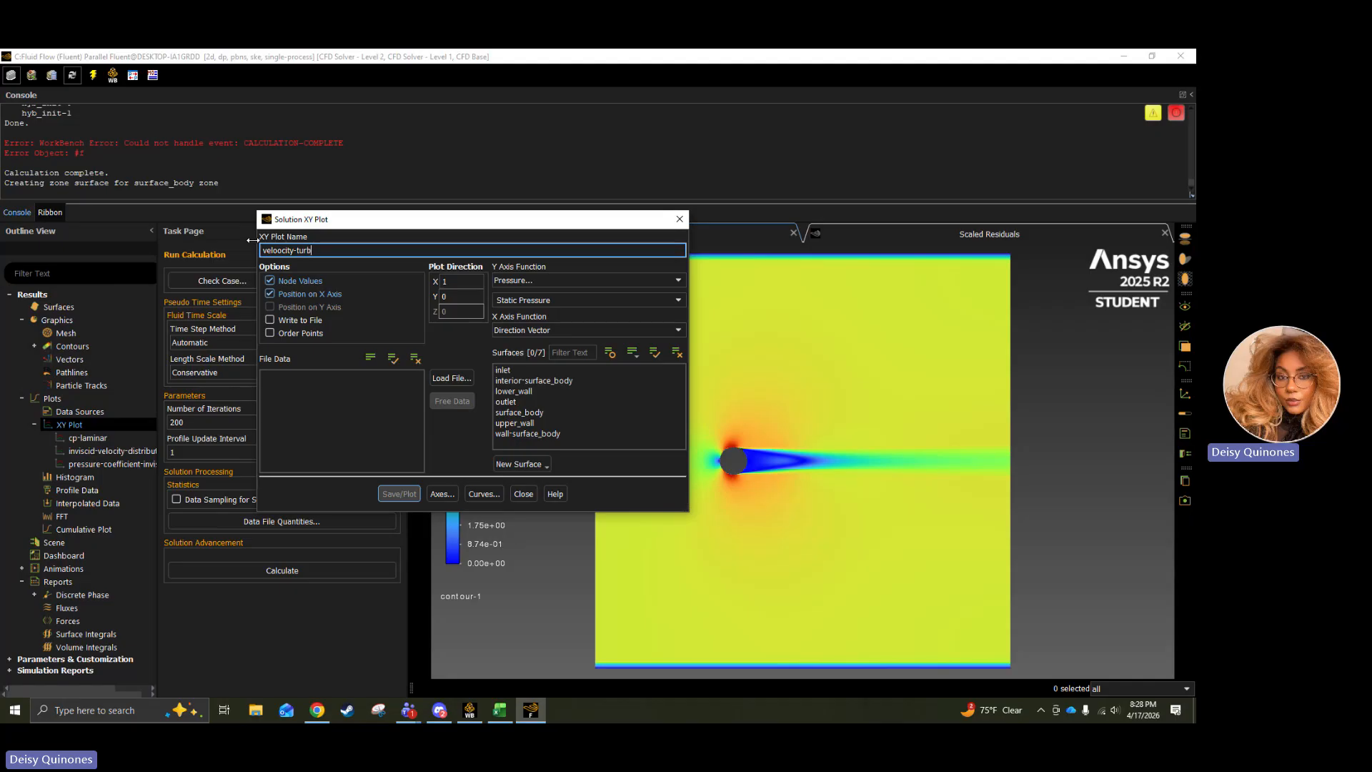
pyautogui.click(644, 280)
pyautogui.click(598, 330)
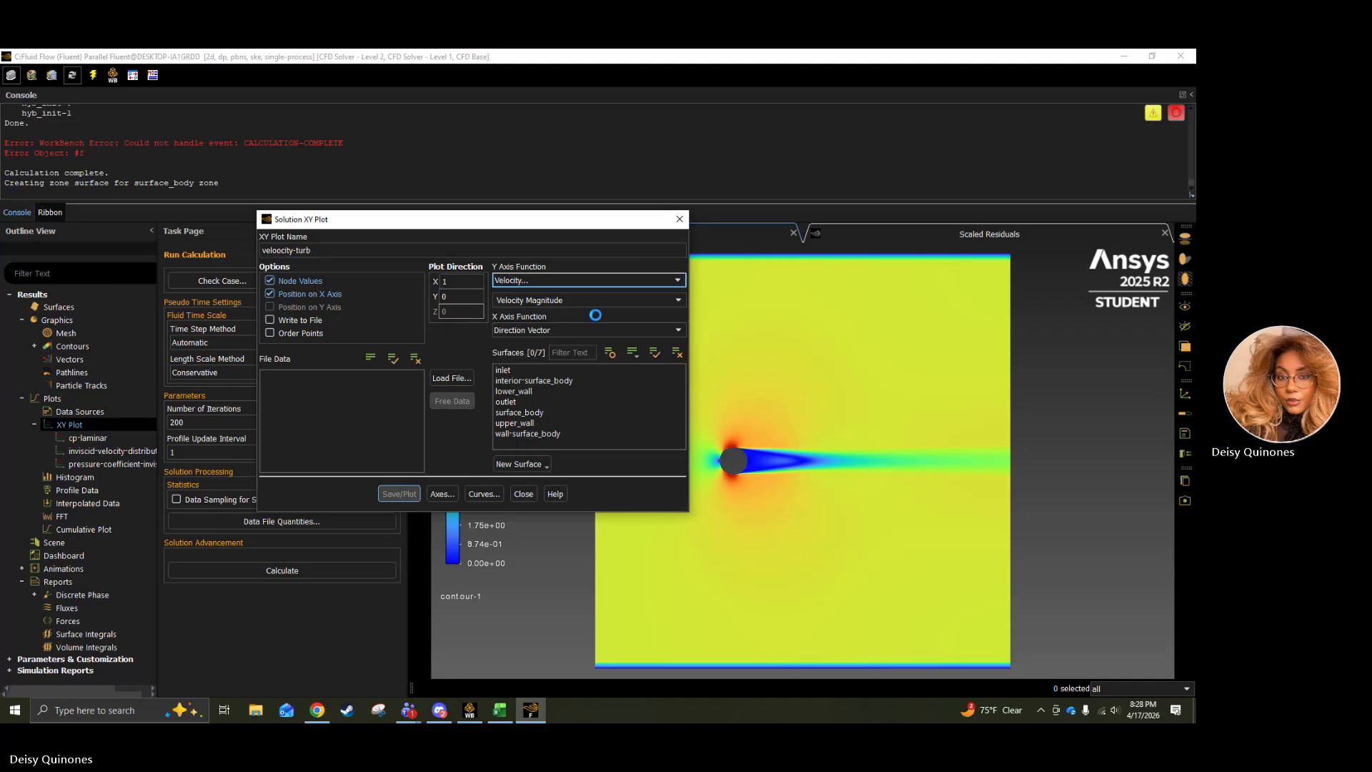
pyautogui.click(504, 434)
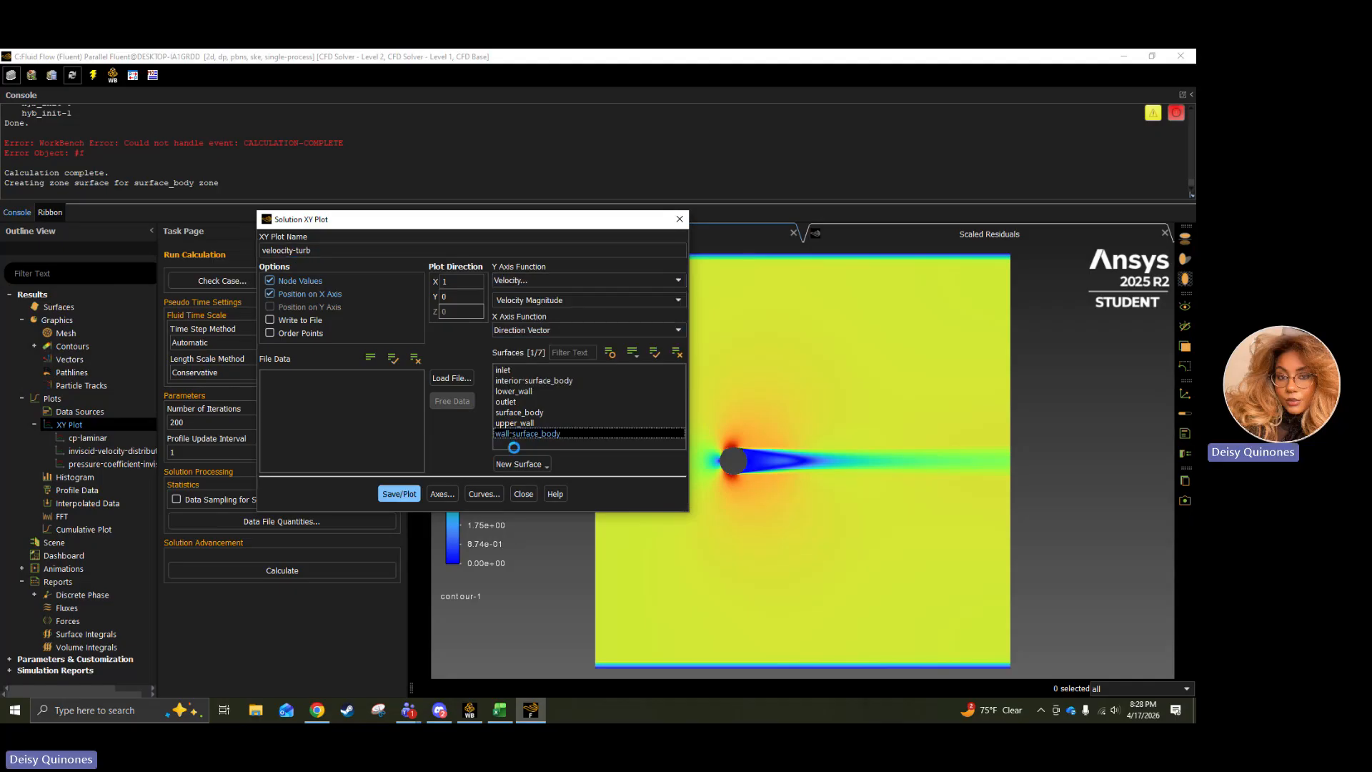
pyautogui.click(400, 494)
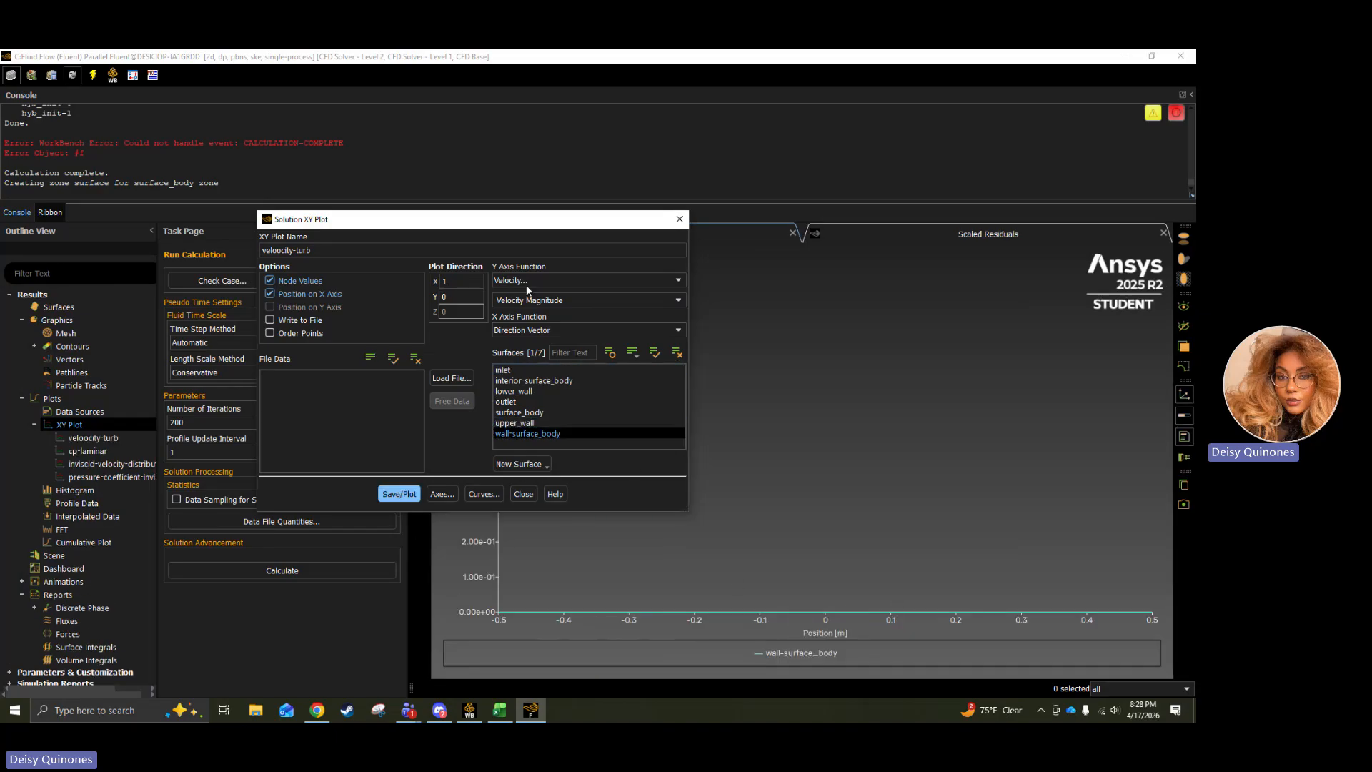
# Change the veloocity-turb plot's Y axis function to Pressure Coefficient, replot it, inspect the curve and close the plot settings.
pyautogui.click(543, 279)
pyautogui.click(546, 293)
pyautogui.click(554, 281)
pyautogui.click(552, 294)
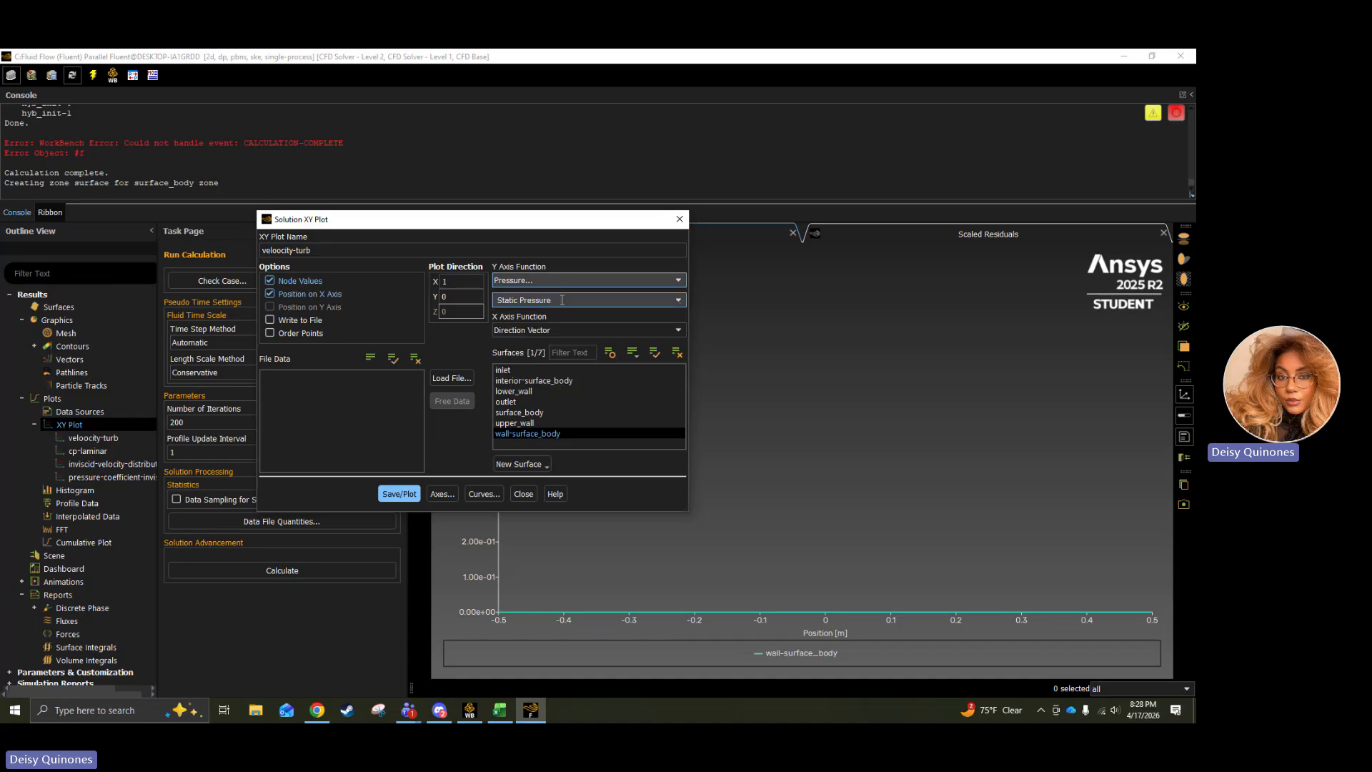
pyautogui.click(675, 301)
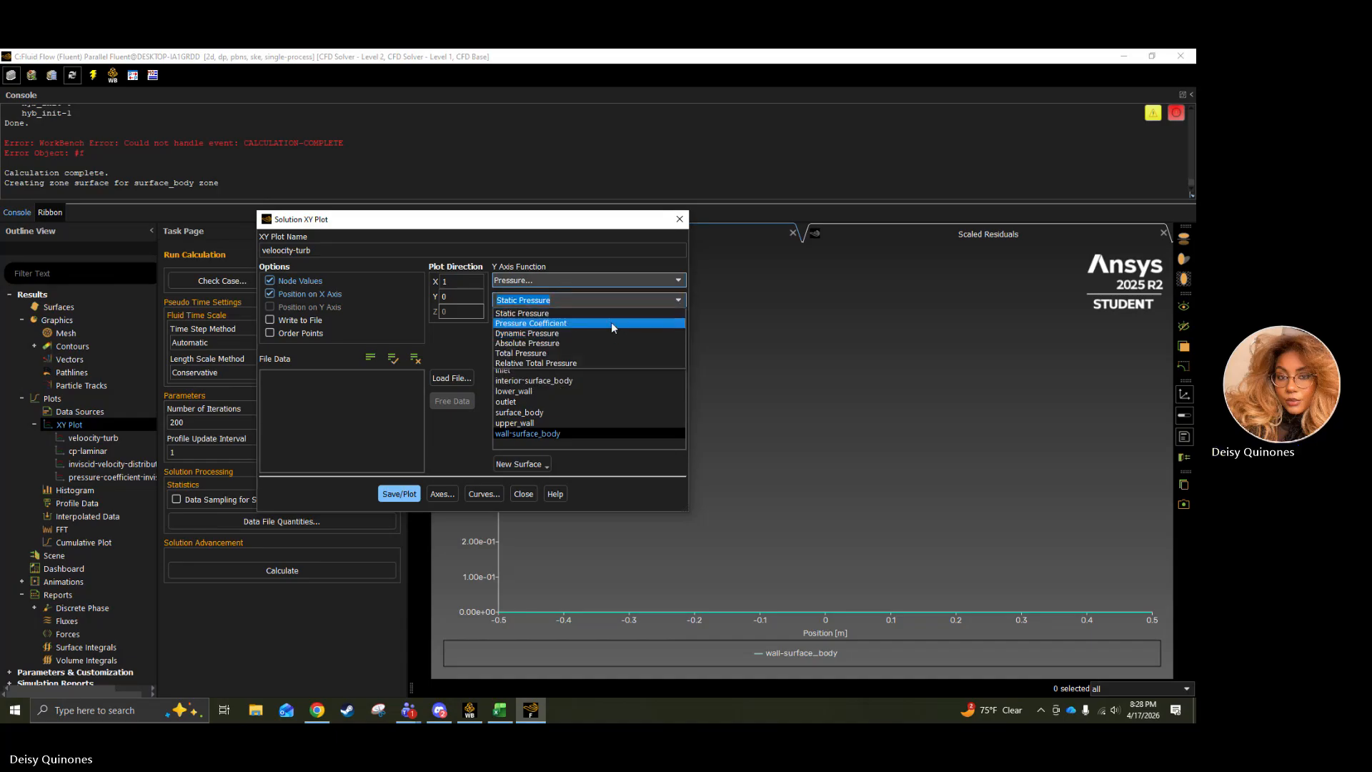
pyautogui.click(611, 323)
pyautogui.click(398, 494)
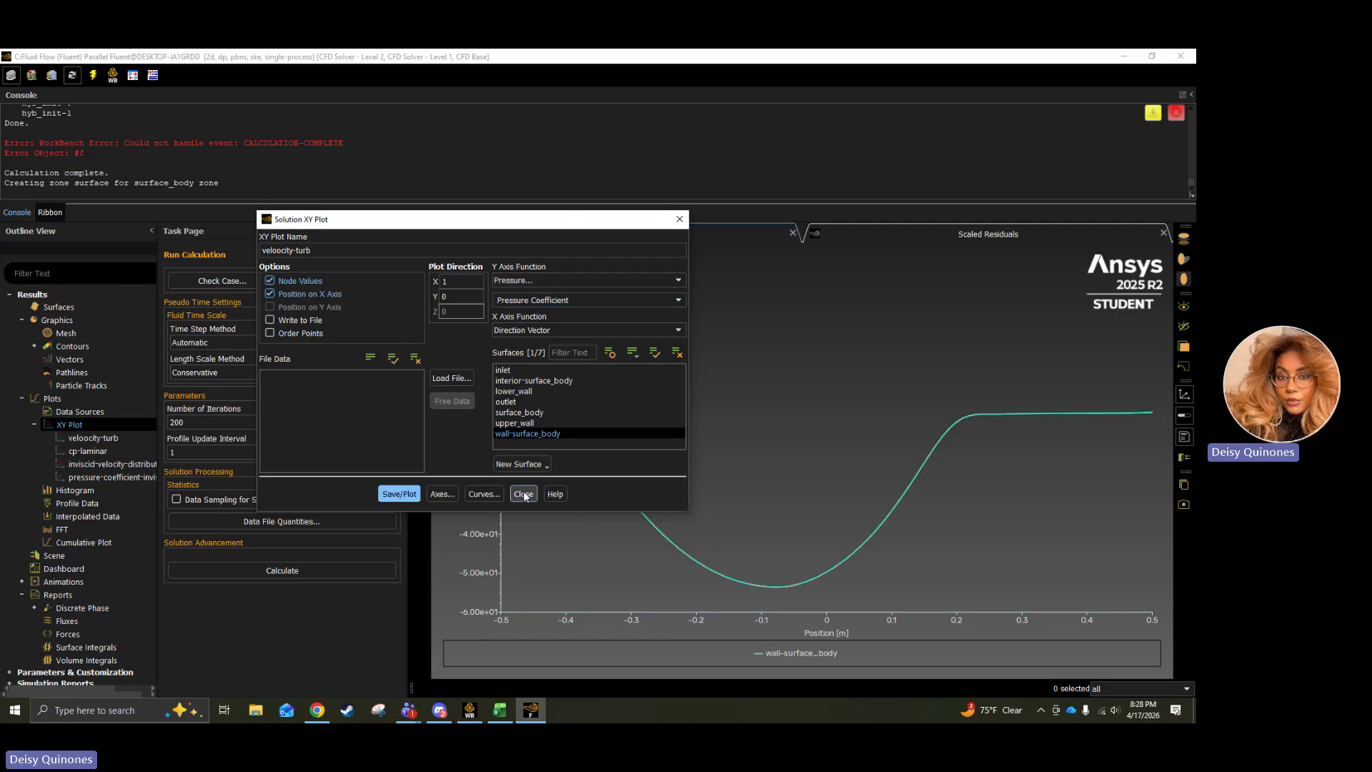
pyautogui.moveTo(603, 227); pyautogui.dragTo(363, 283)
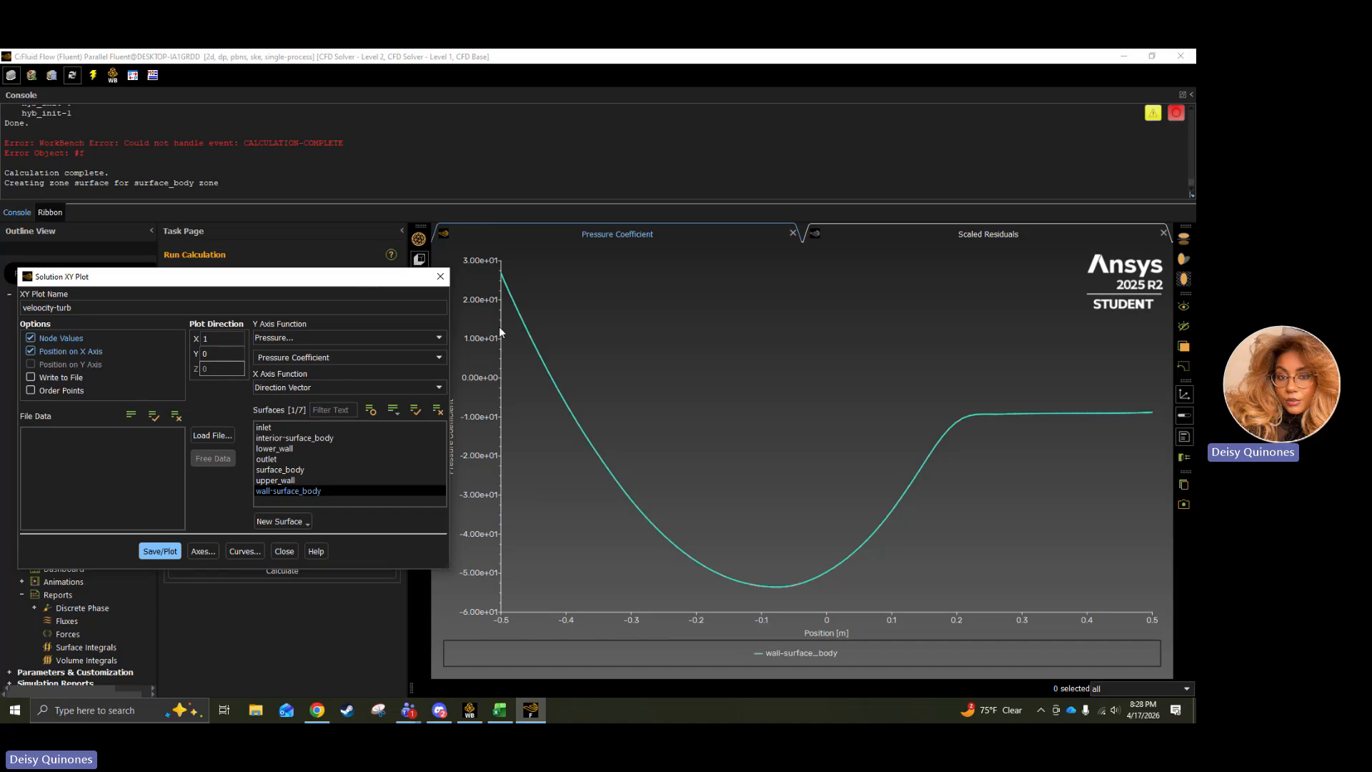
pyautogui.scroll(5, 615, 333)
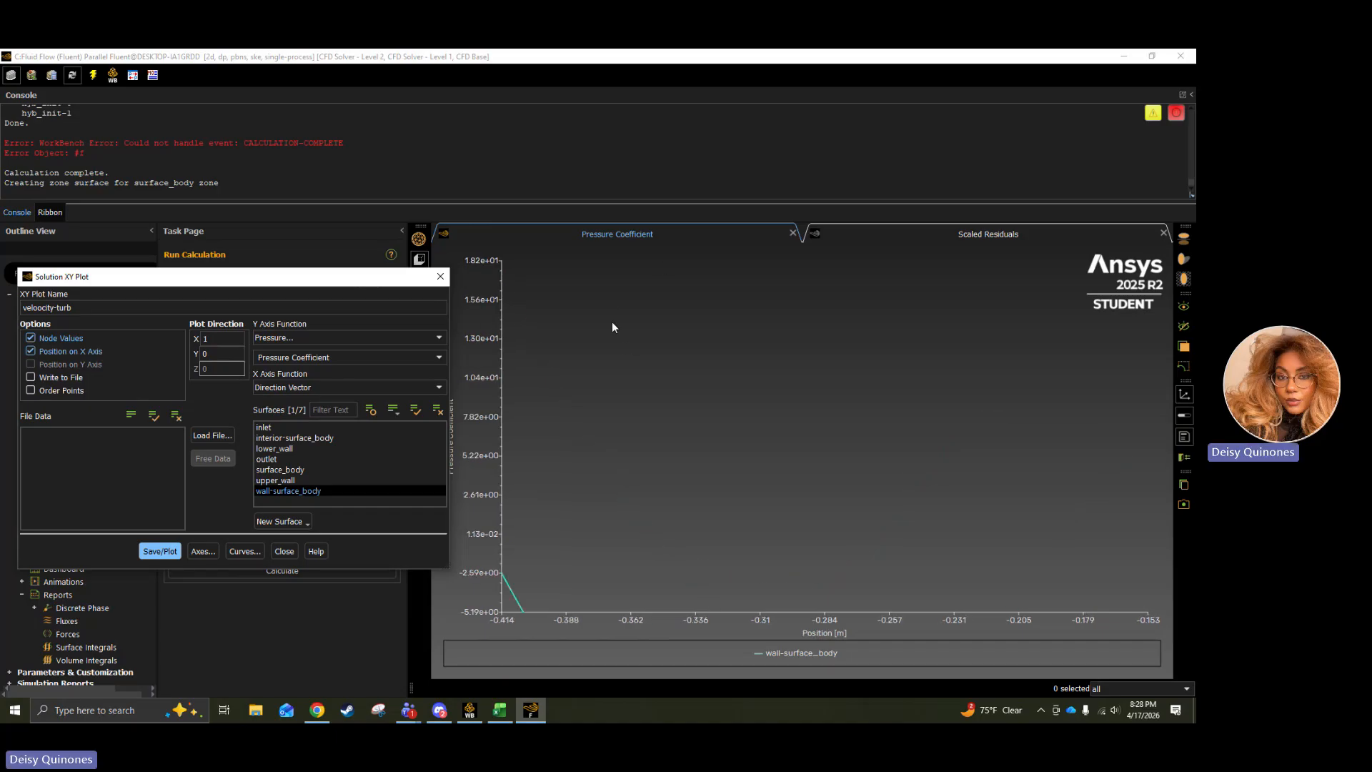
pyautogui.scroll(-5, 620, 314)
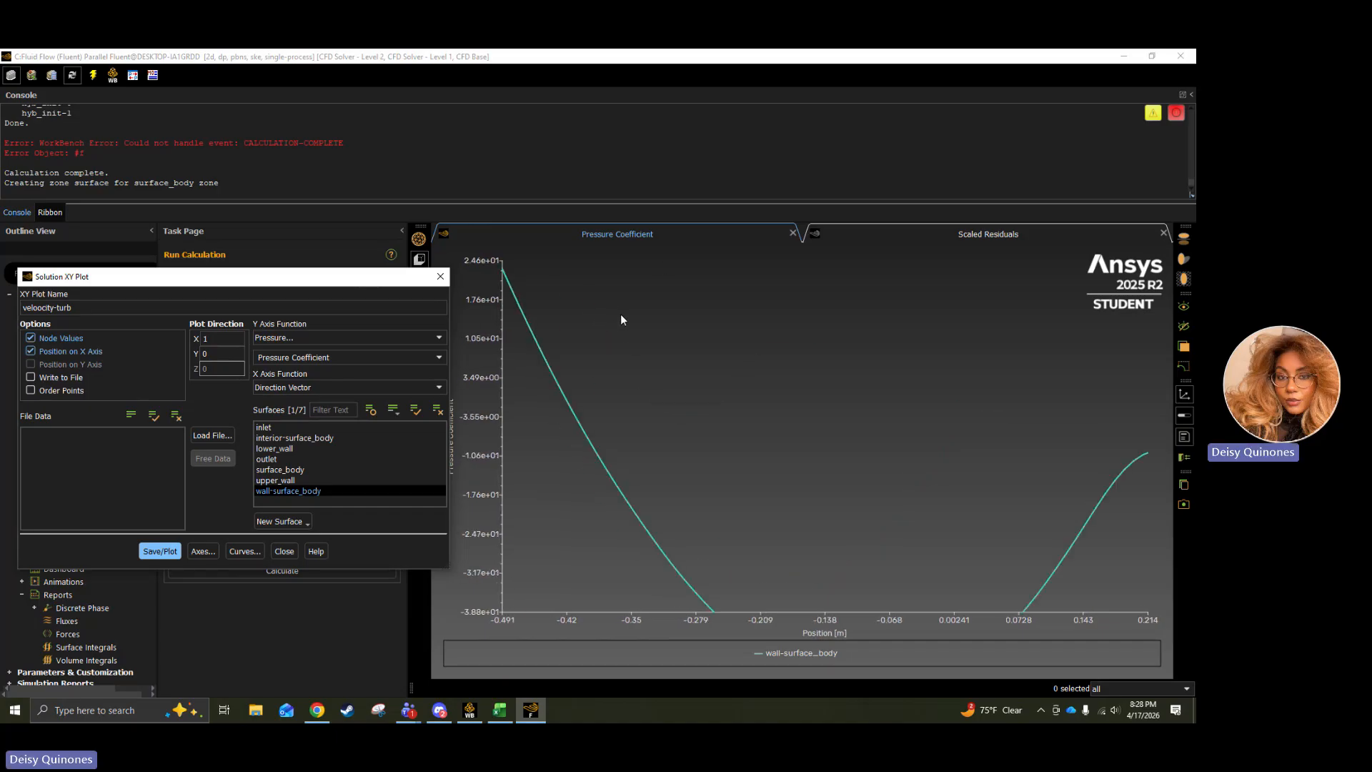
pyautogui.scroll(-1, 619, 314)
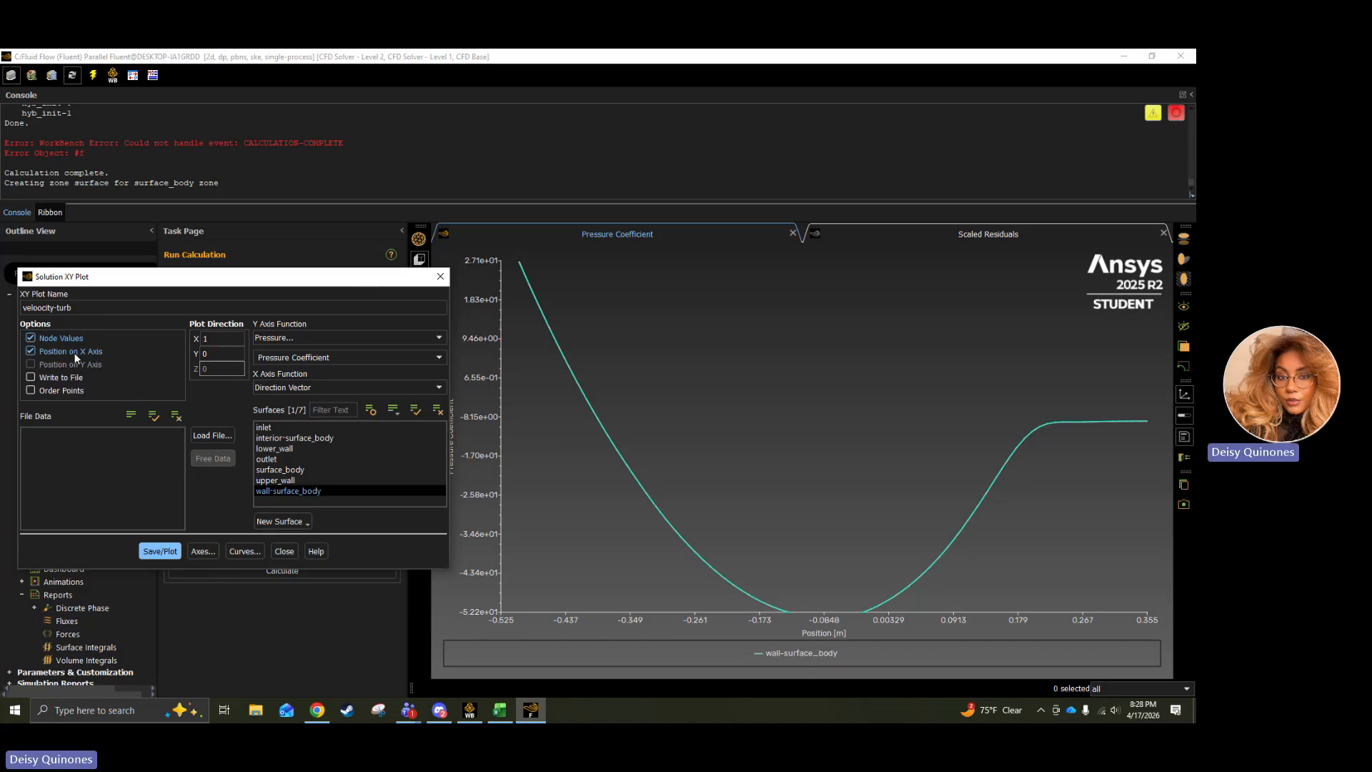
pyautogui.click(280, 554)
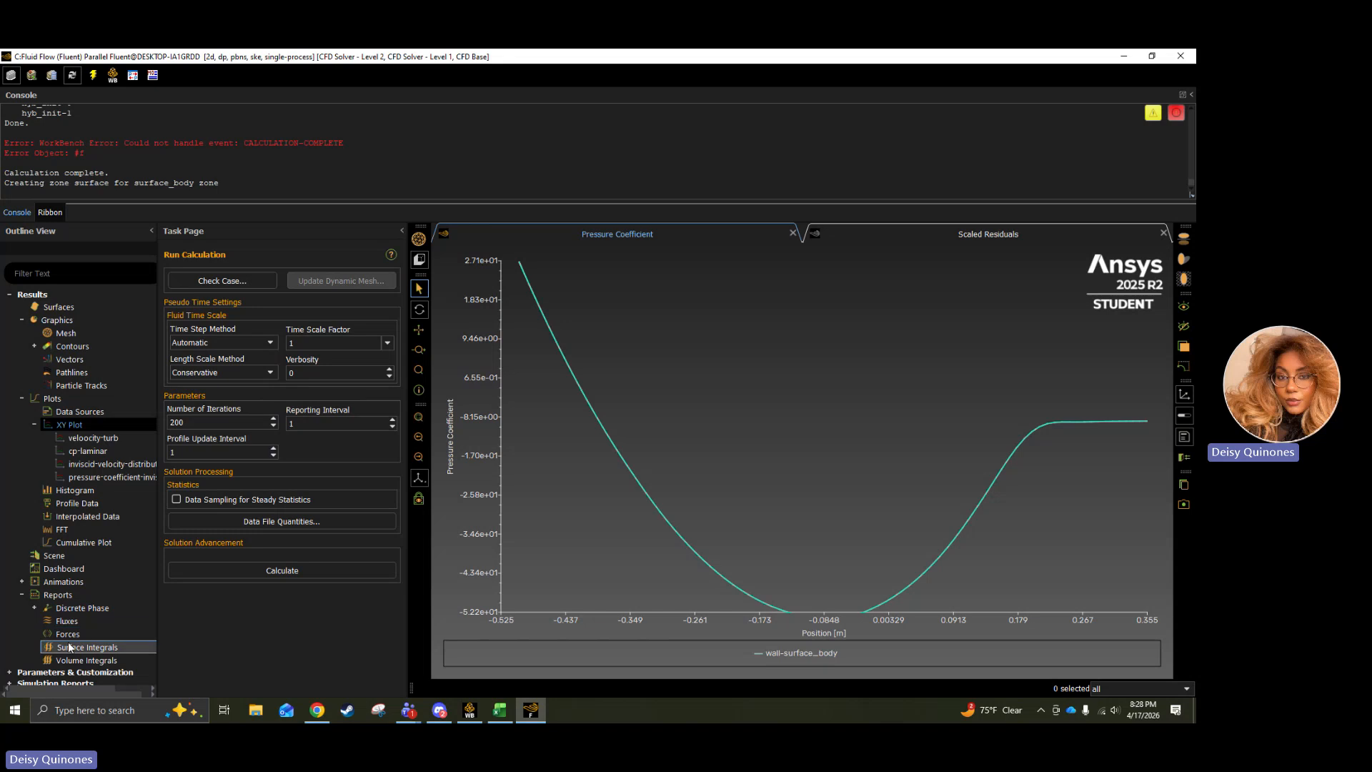
# Print the force report for wall-surface_body along direction vector X 1, Y 0, highlight the net pressure force and close the report settings.
pyautogui.click(69, 636)
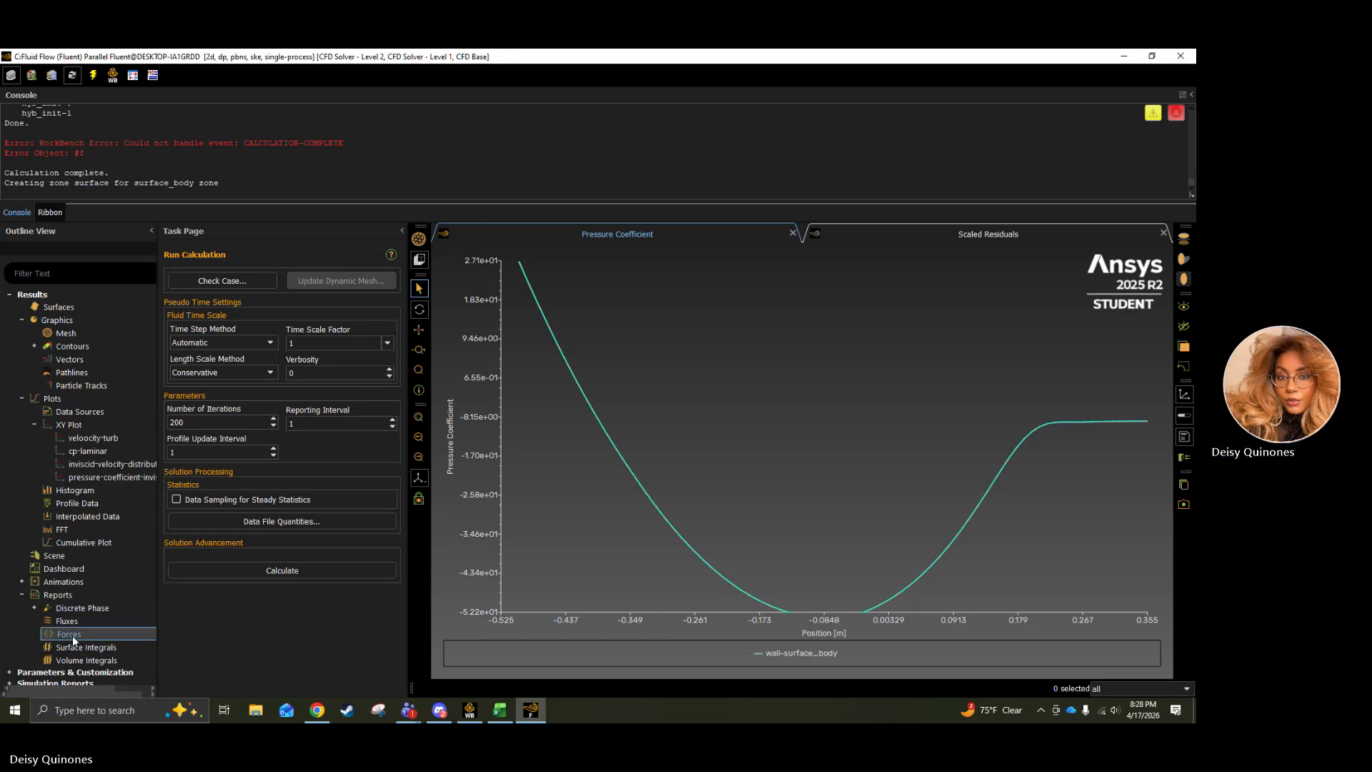
pyautogui.doubleClick(70, 636)
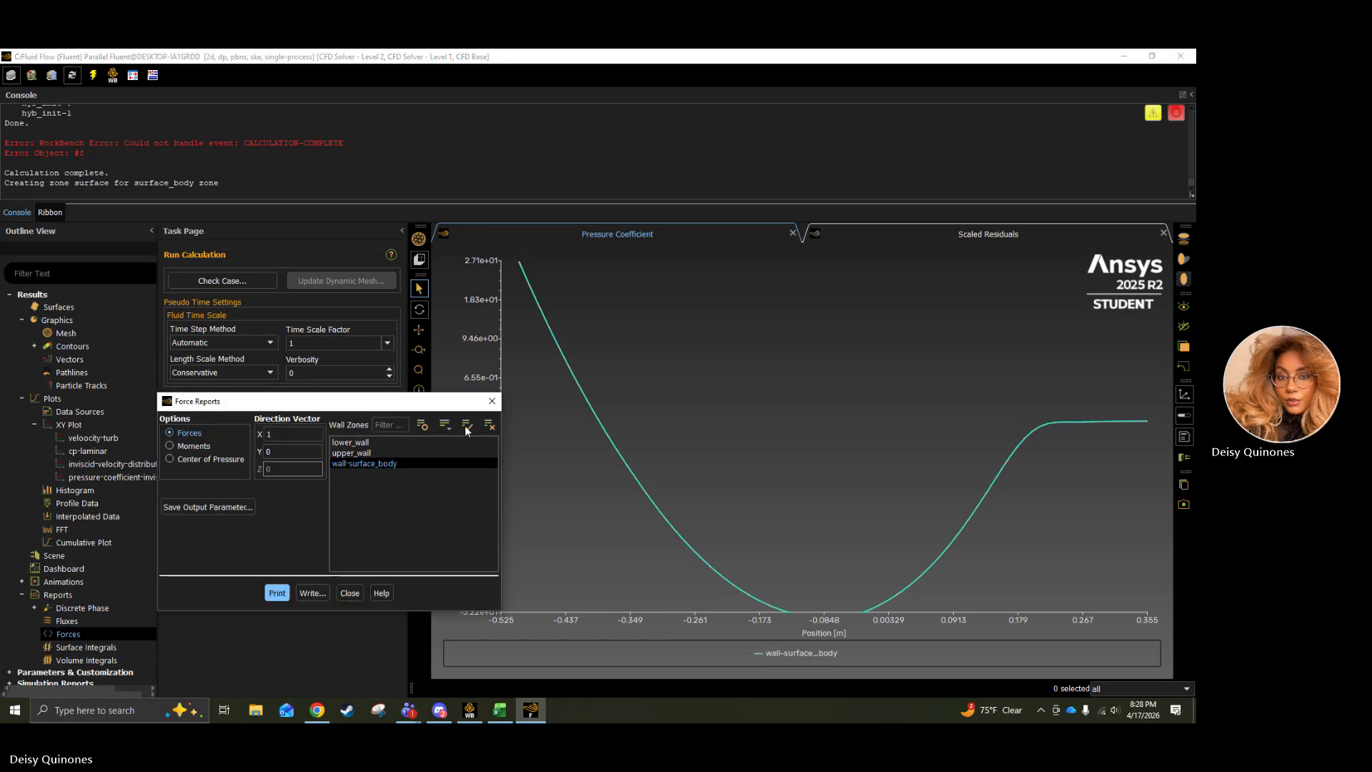
pyautogui.click(278, 594)
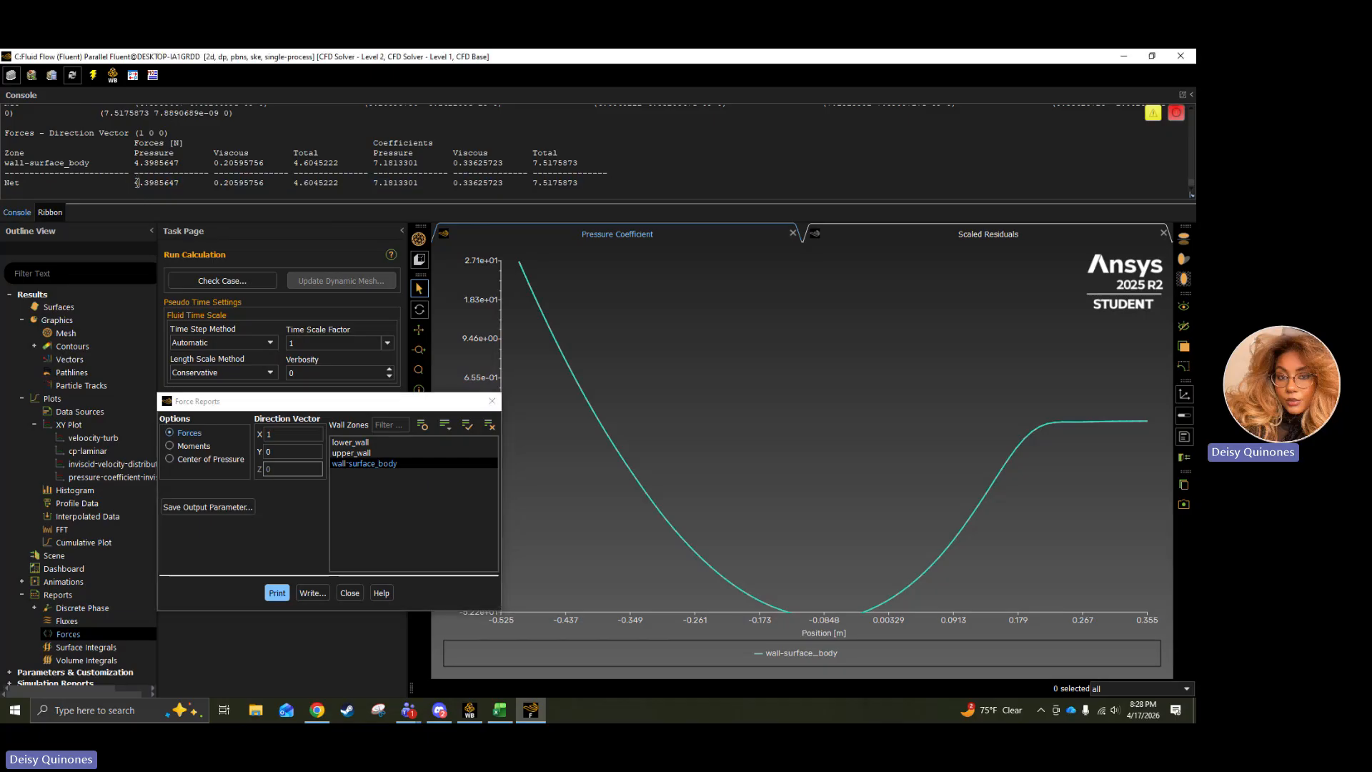
pyautogui.moveTo(135, 184); pyautogui.dragTo(175, 184)
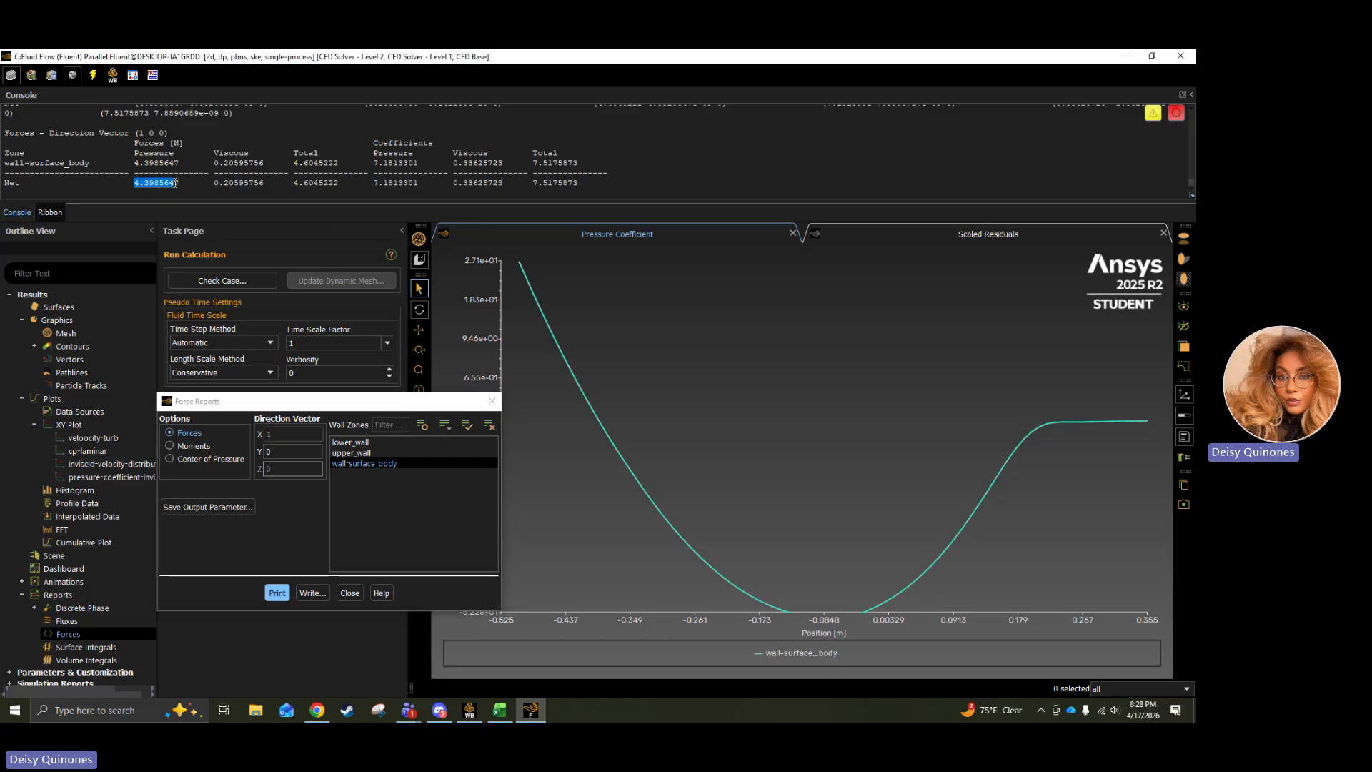
pyautogui.click(344, 593)
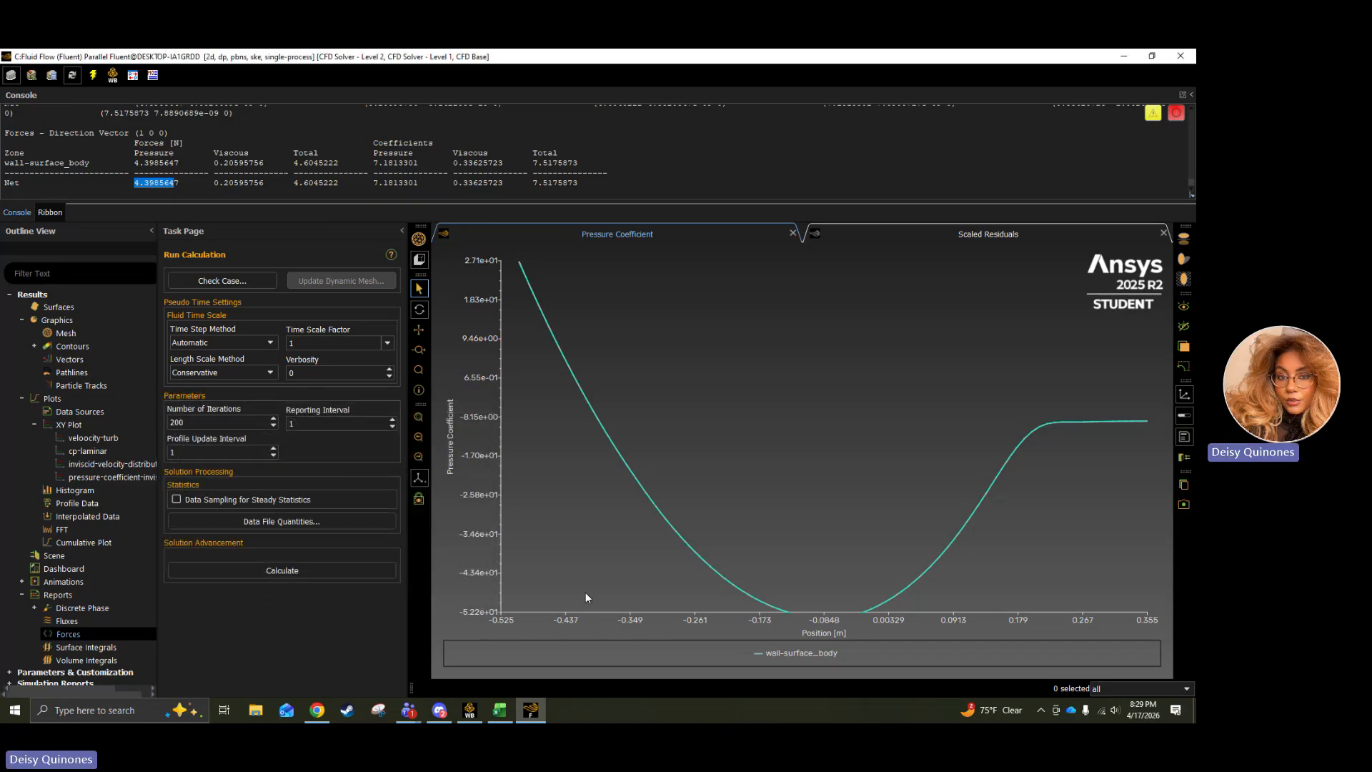
pyautogui.scroll(5, 585, 592)
pyautogui.scroll(-5, 586, 586)
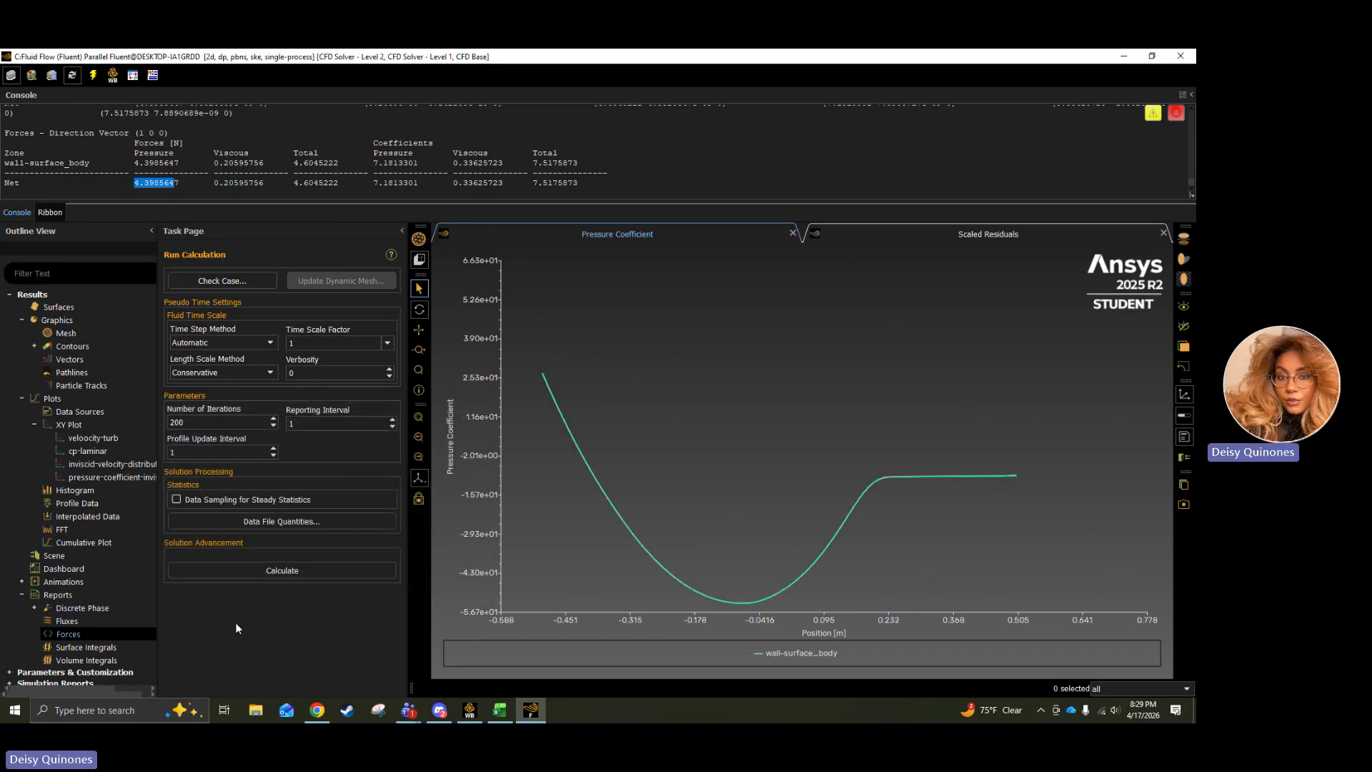
pyautogui.scroll(-1, 99, 623)
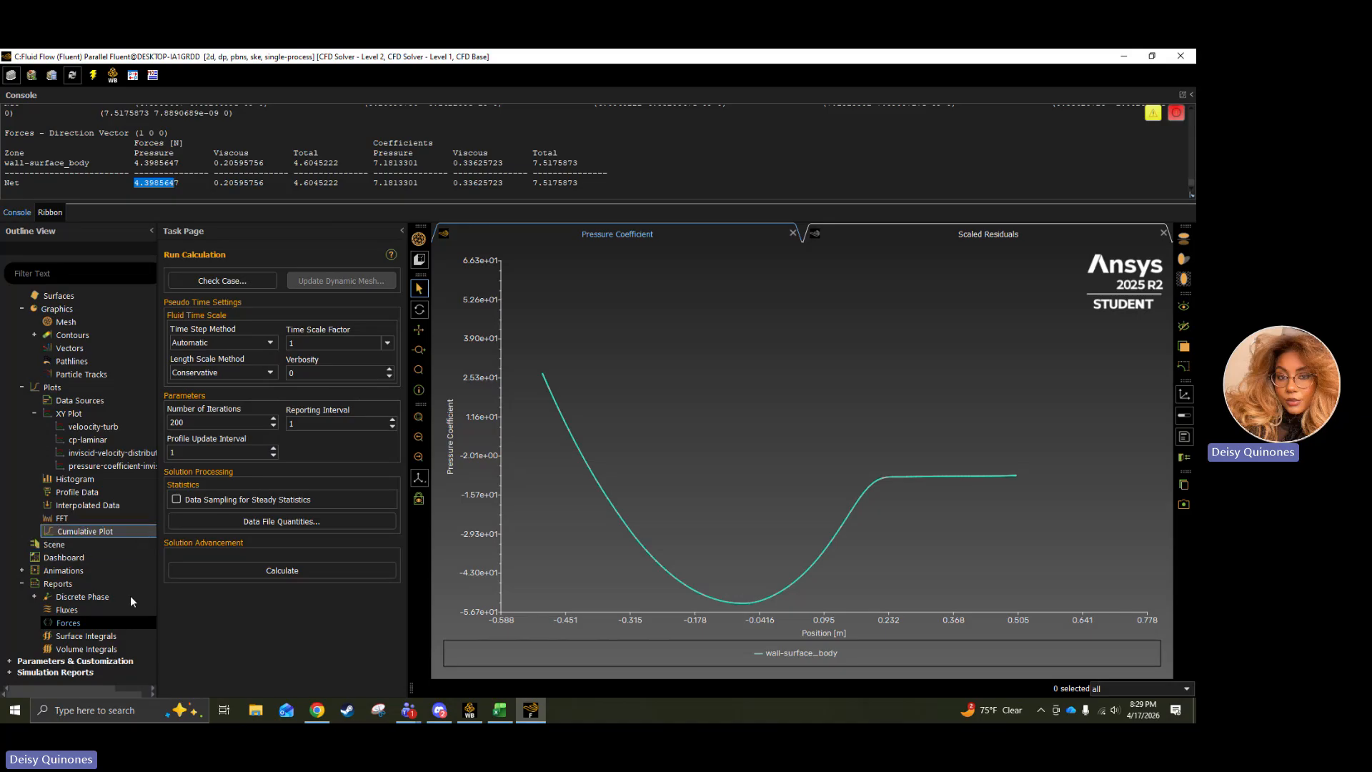
# Switch to Chrome and review the assignment's Part 1 items on contours, surface distributions, drag coefficients and wake patterns.
pyautogui.click(317, 710)
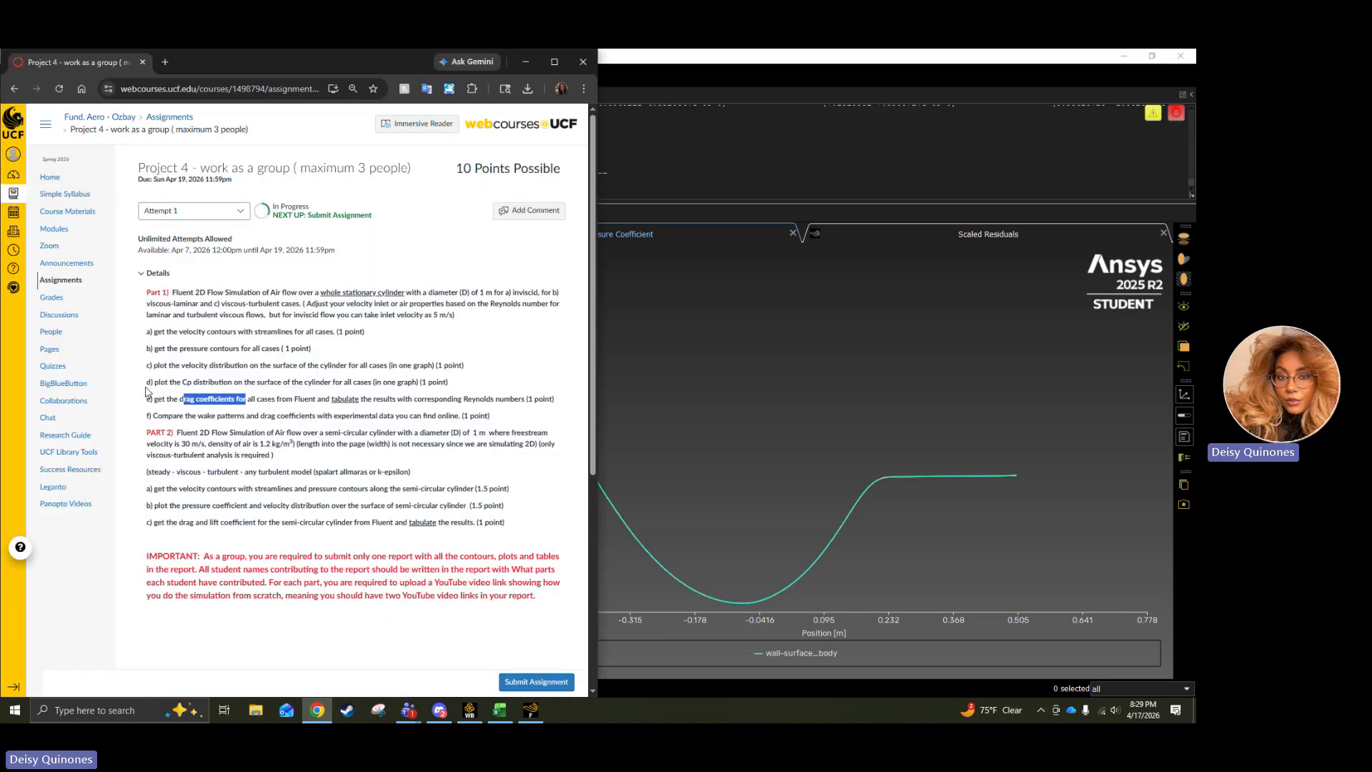
pyautogui.moveTo(150, 366); pyautogui.dragTo(233, 408)
pyautogui.moveTo(199, 418); pyautogui.dragTo(327, 420)
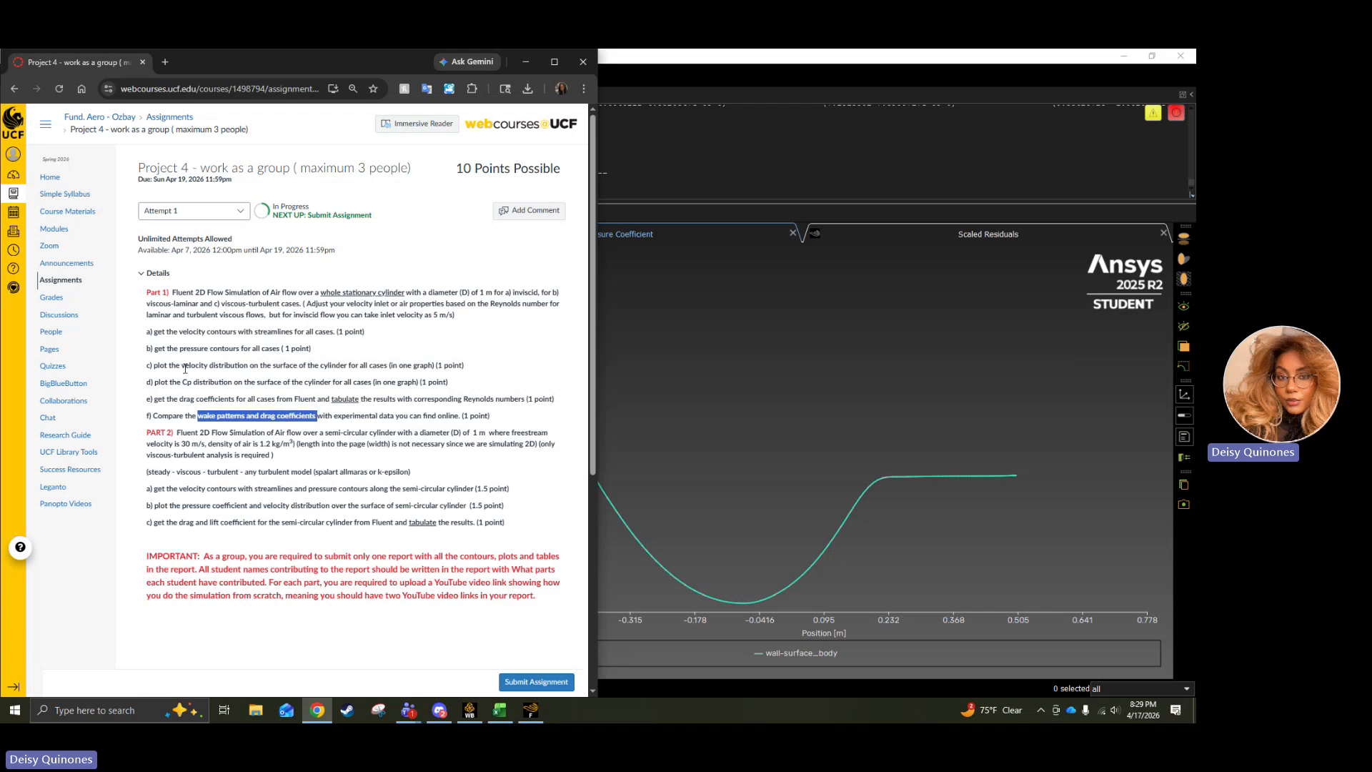
pyautogui.moveTo(167, 332); pyautogui.dragTo(323, 348)
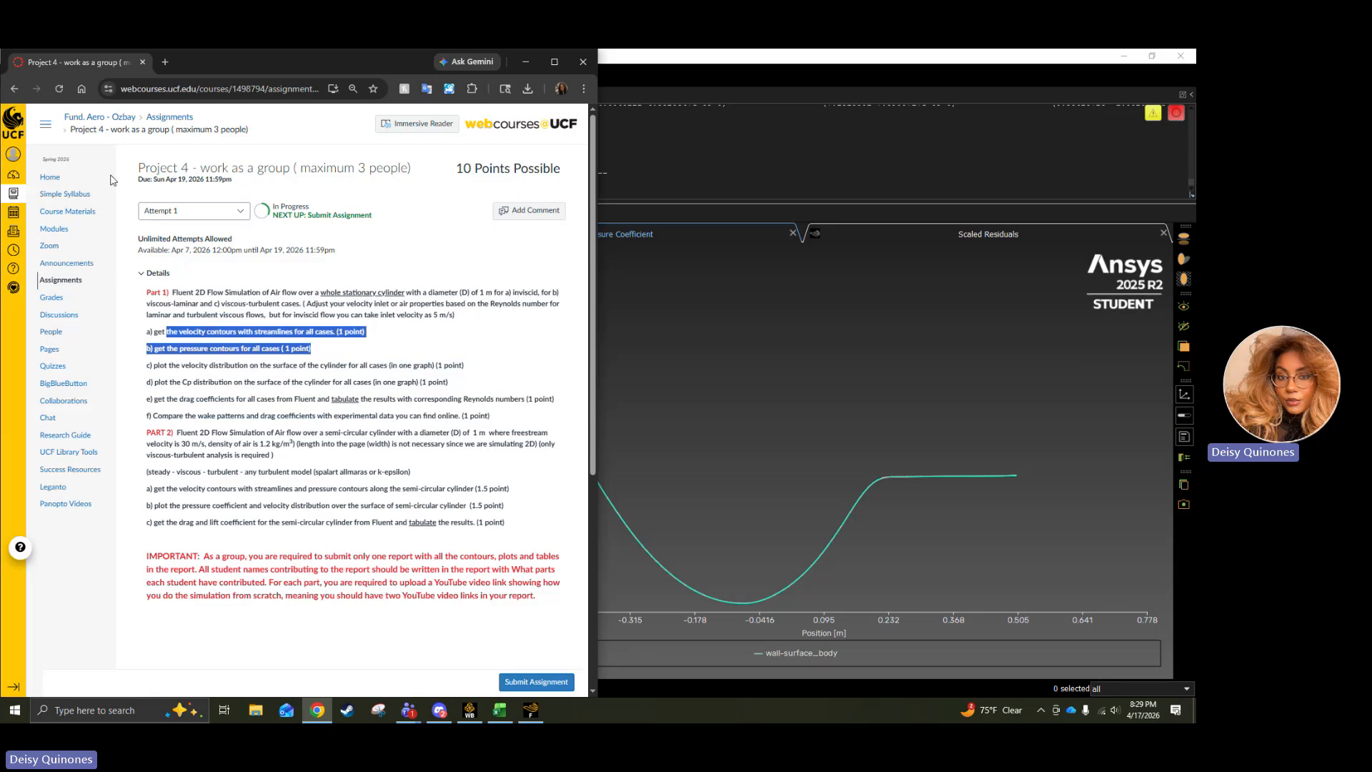
pyautogui.click(165, 62)
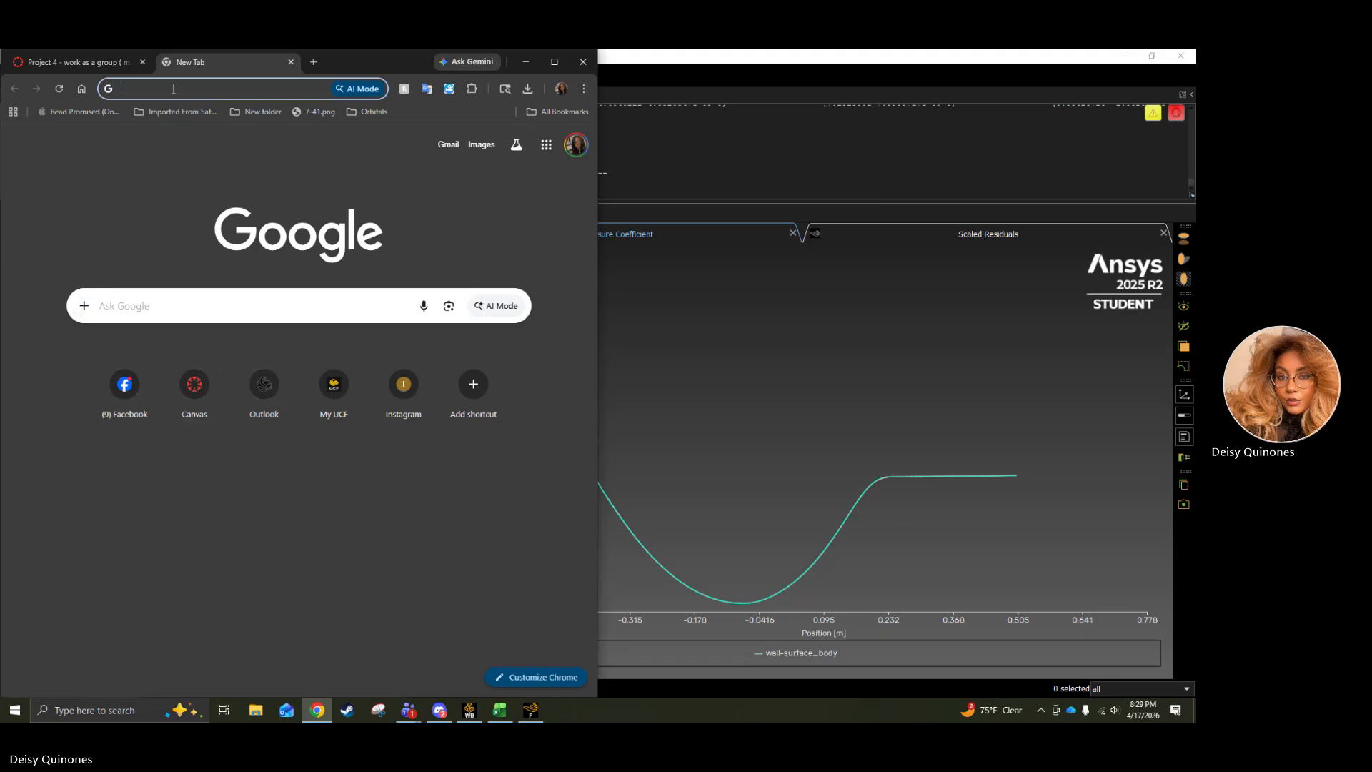
pyautogui.write('aer')
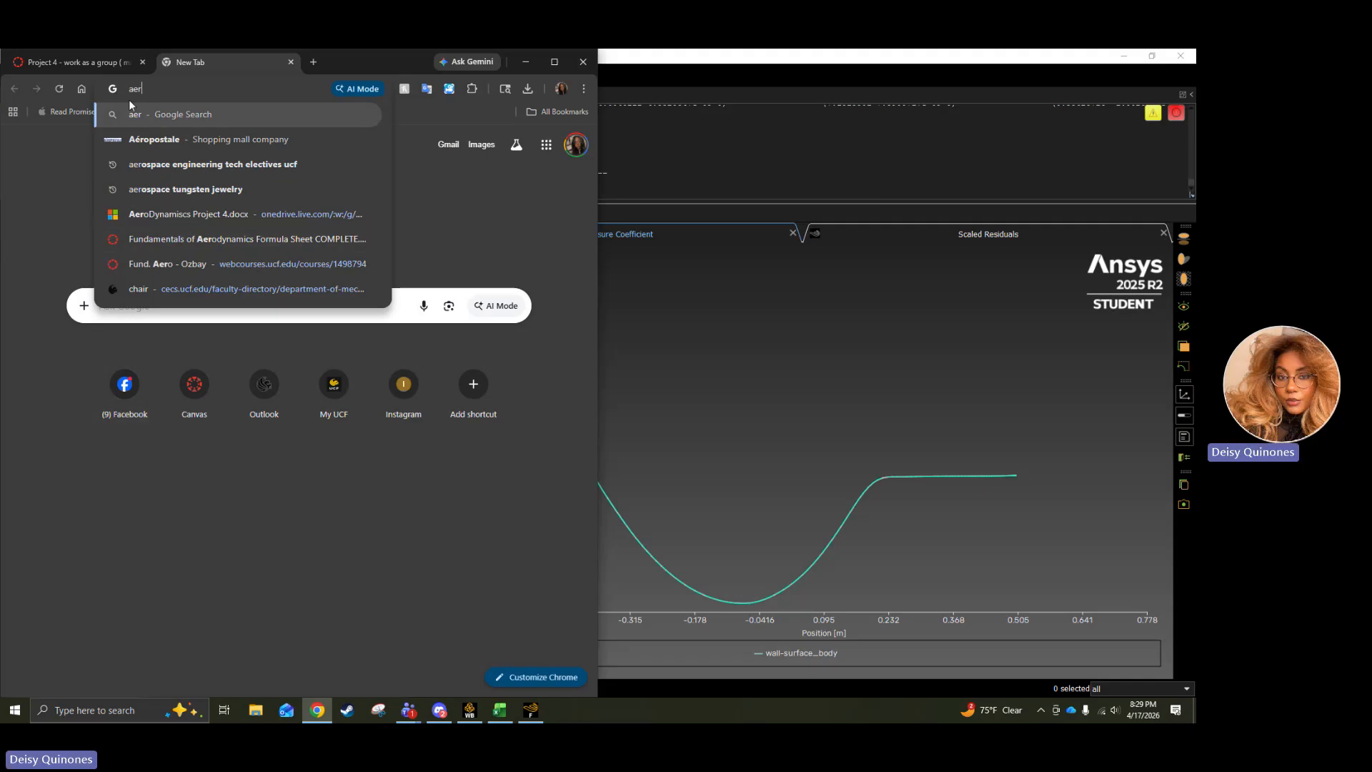
pyautogui.press('BackSpace')
pyautogui.press('BackSpace')
pyautogui.press('BackSpace')
pyautogui.scroll(-1, 734, 596)
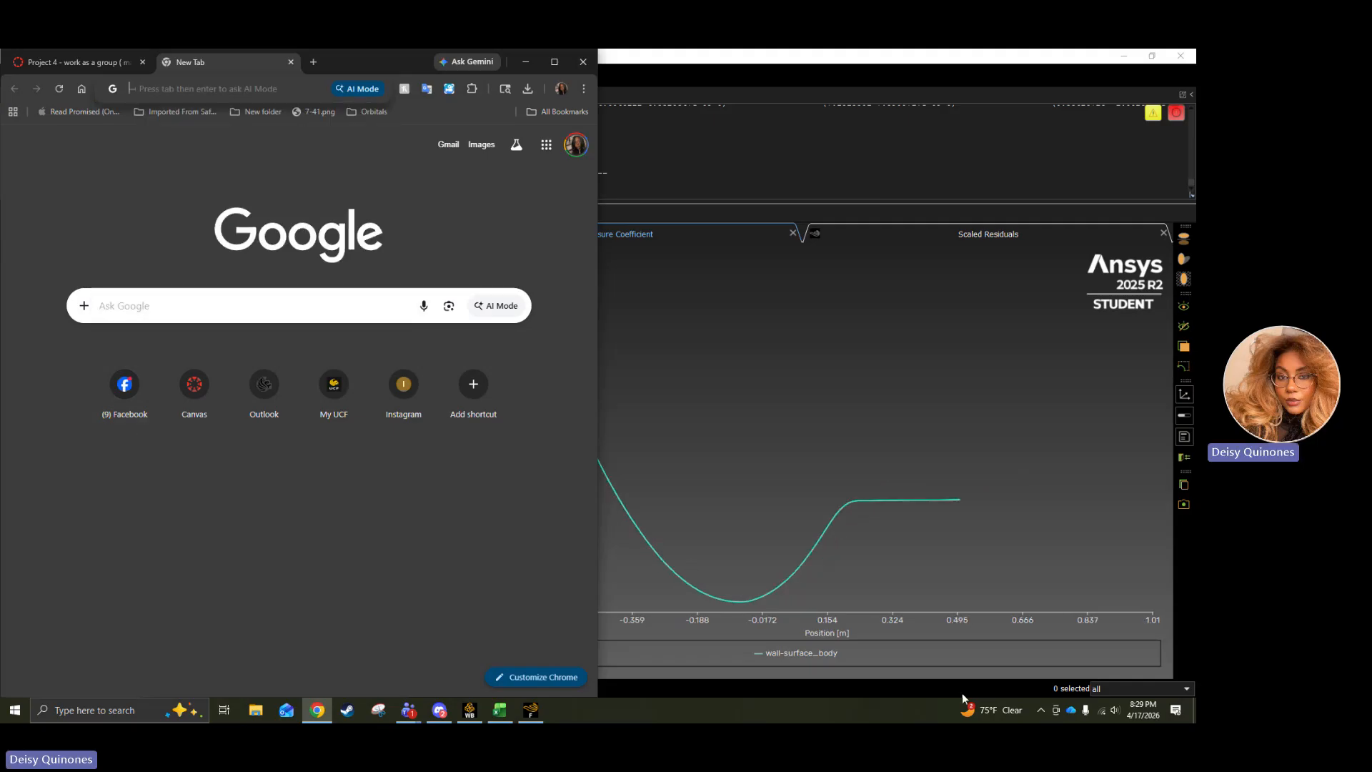
pyautogui.click(1087, 253)
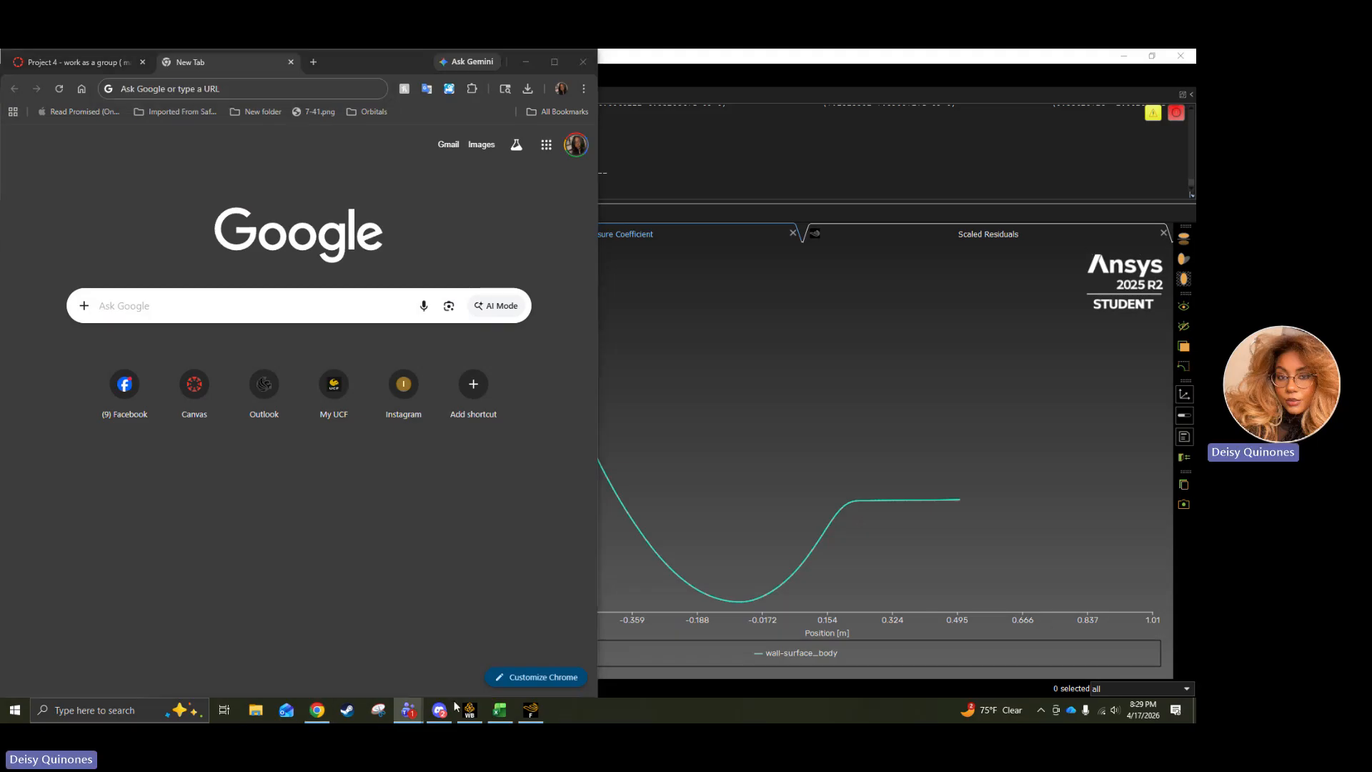
# Switch to the Teams meeting window and stop sharing the screen.
pyautogui.moveTo(411, 710)
pyautogui.click(399, 672)
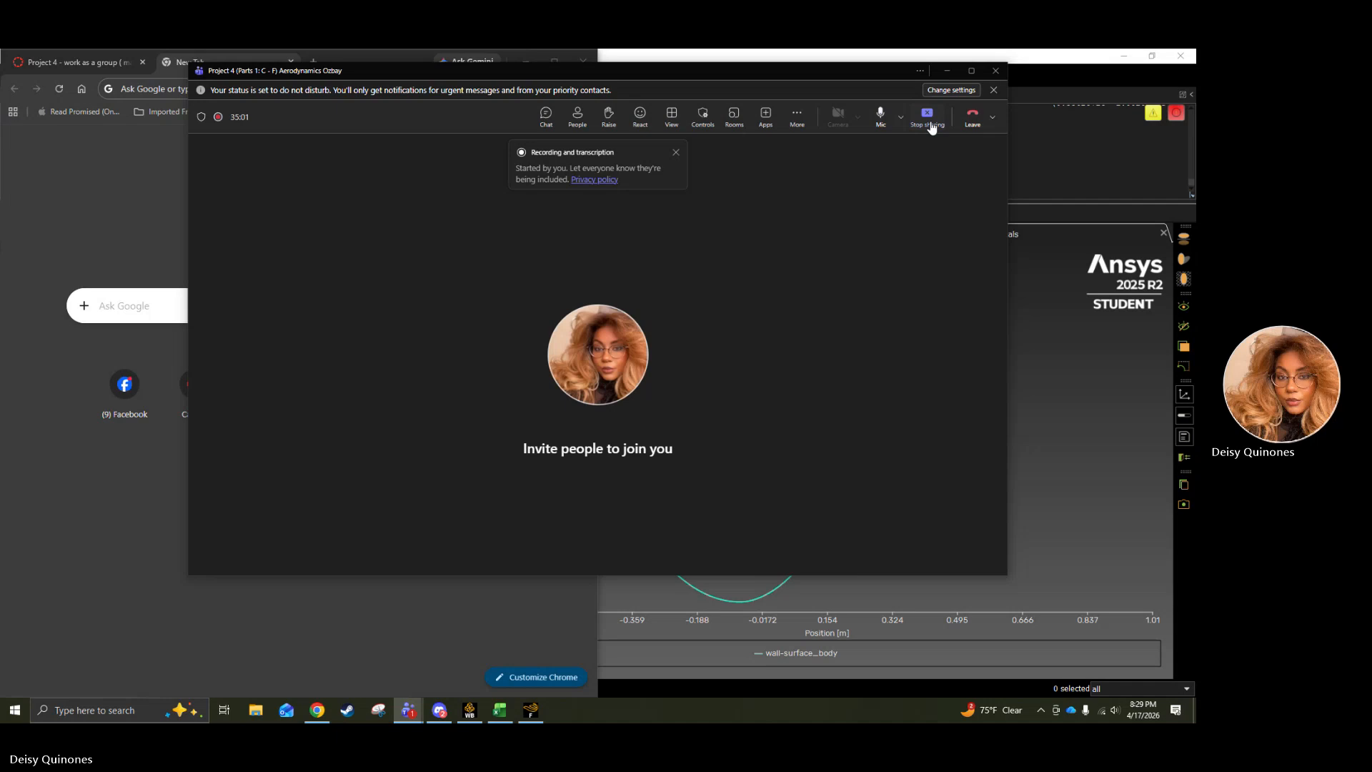
pyautogui.click(931, 124)
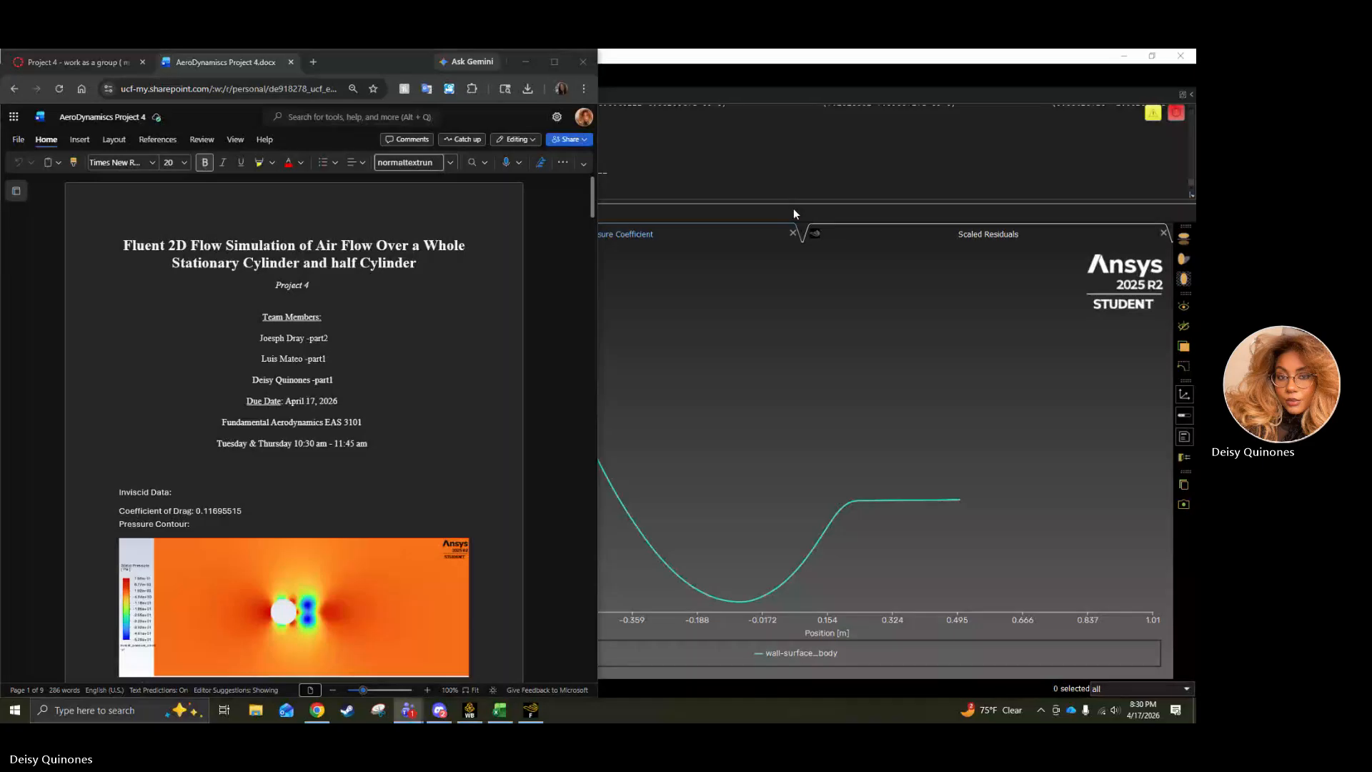
# Switch to the Project 4 Comparison workbook in Excel and review the inviscid, laminar and turbulent column headings on the Pressure Coefficient Comparison sheet.
pyautogui.scroll(-3, 408, 366)
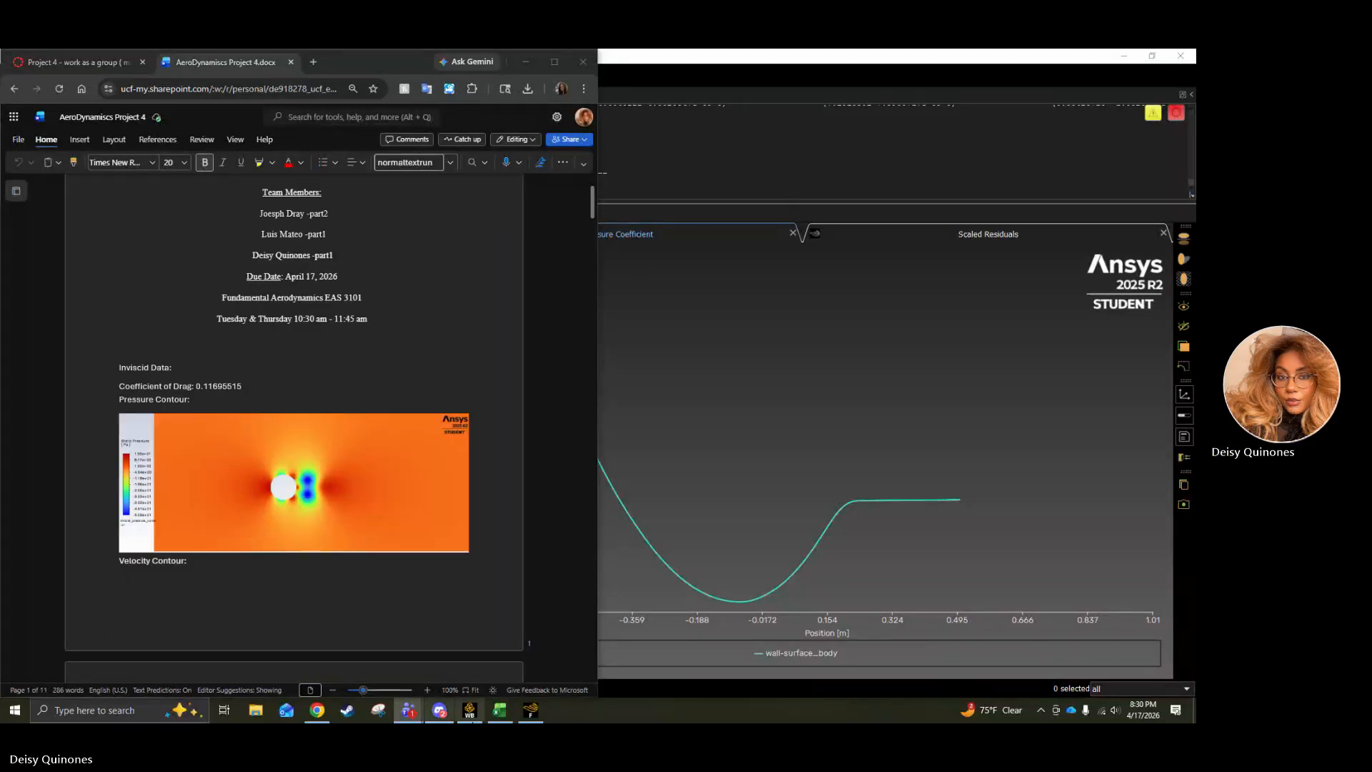
pyautogui.click(499, 710)
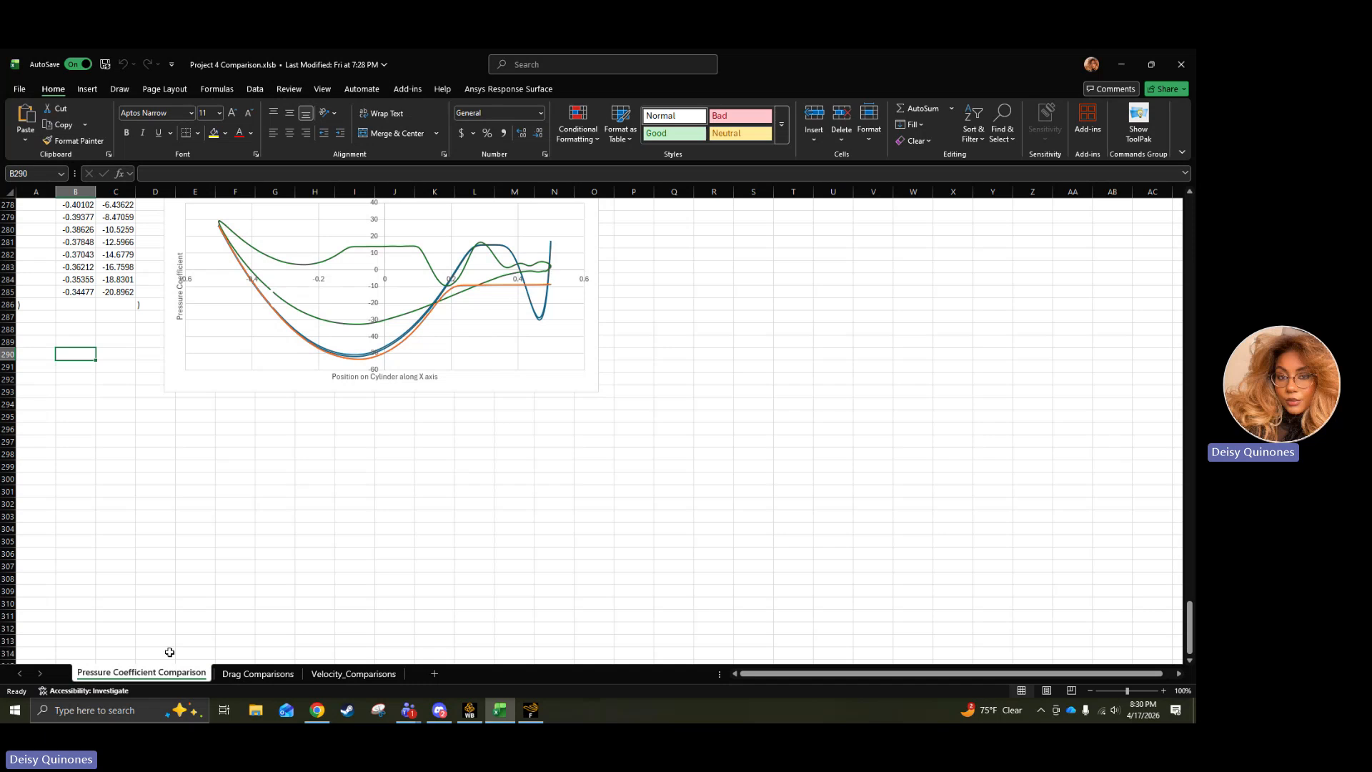
pyautogui.scroll(20, 123, 326)
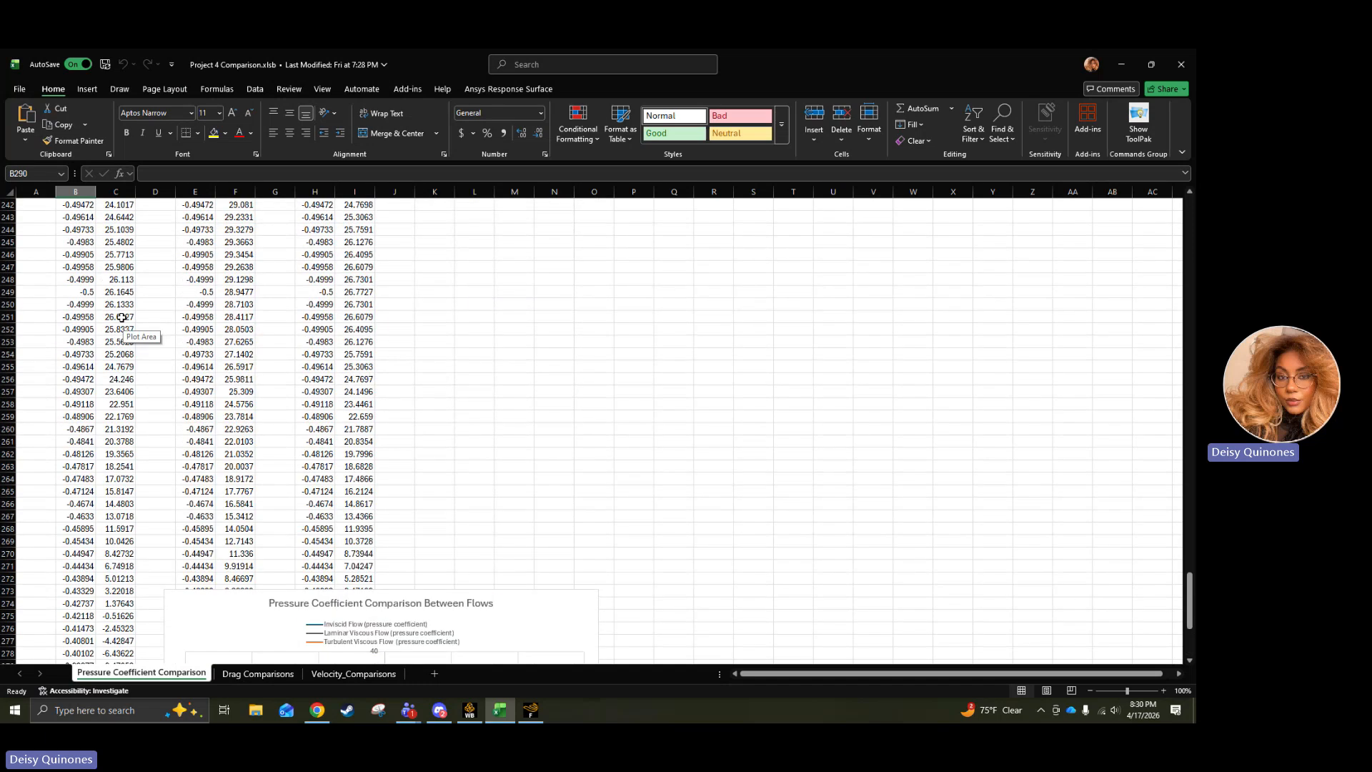
pyautogui.scroll(20, 122, 317)
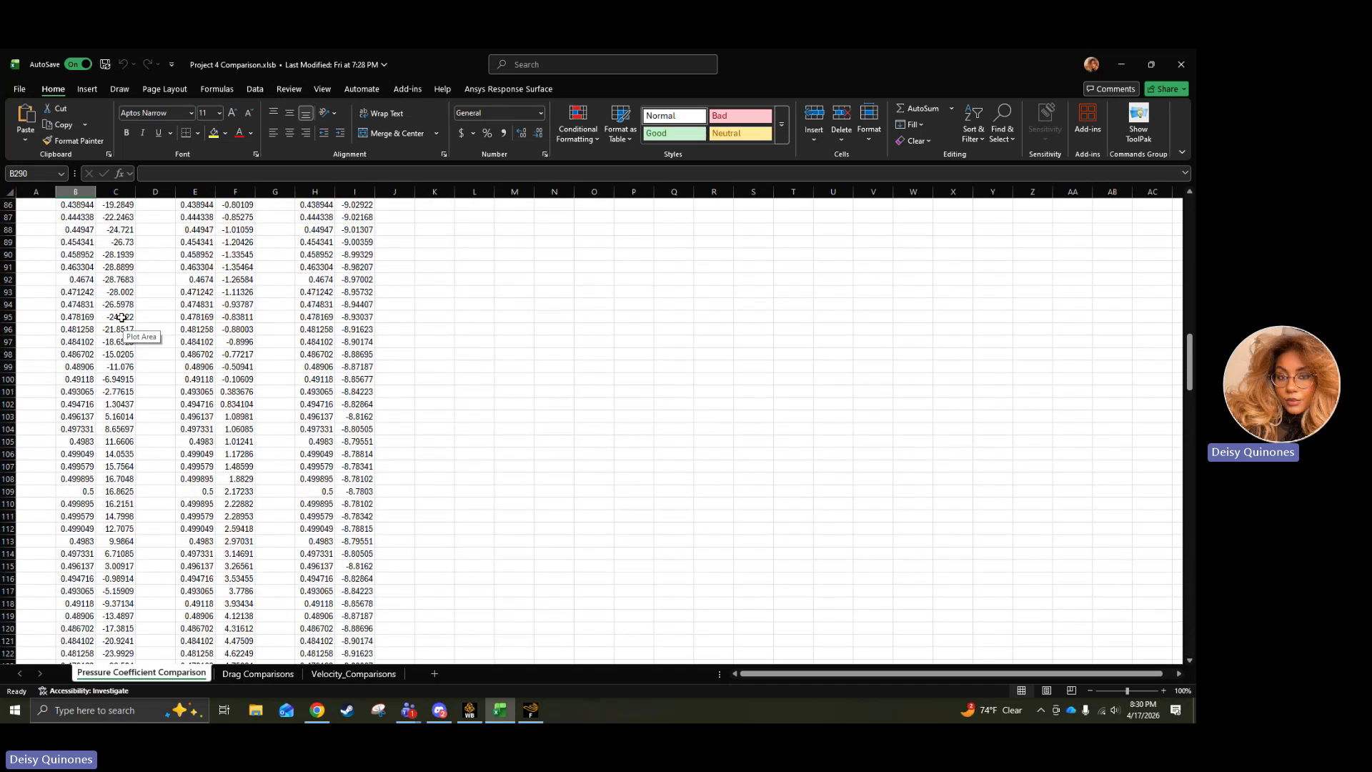
pyautogui.scroll(1, 122, 317)
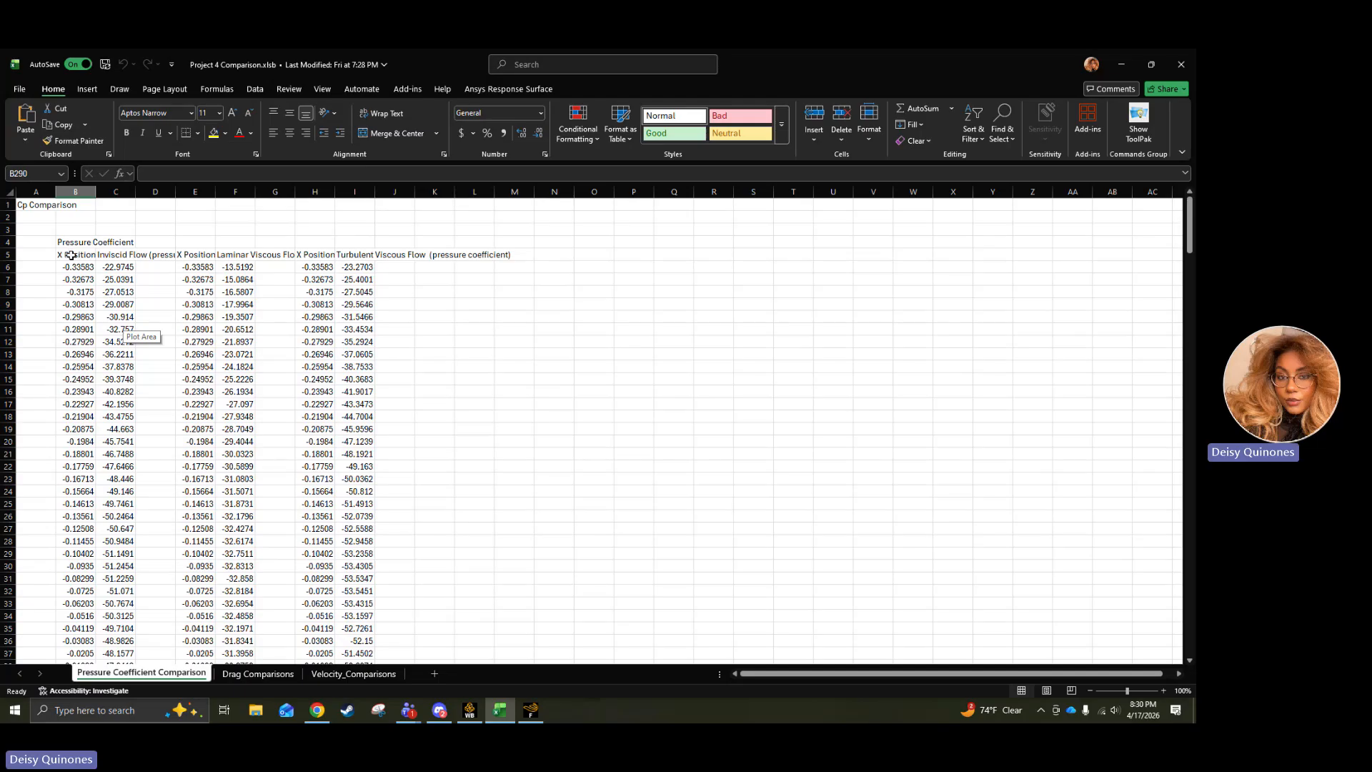
pyautogui.click(138, 254)
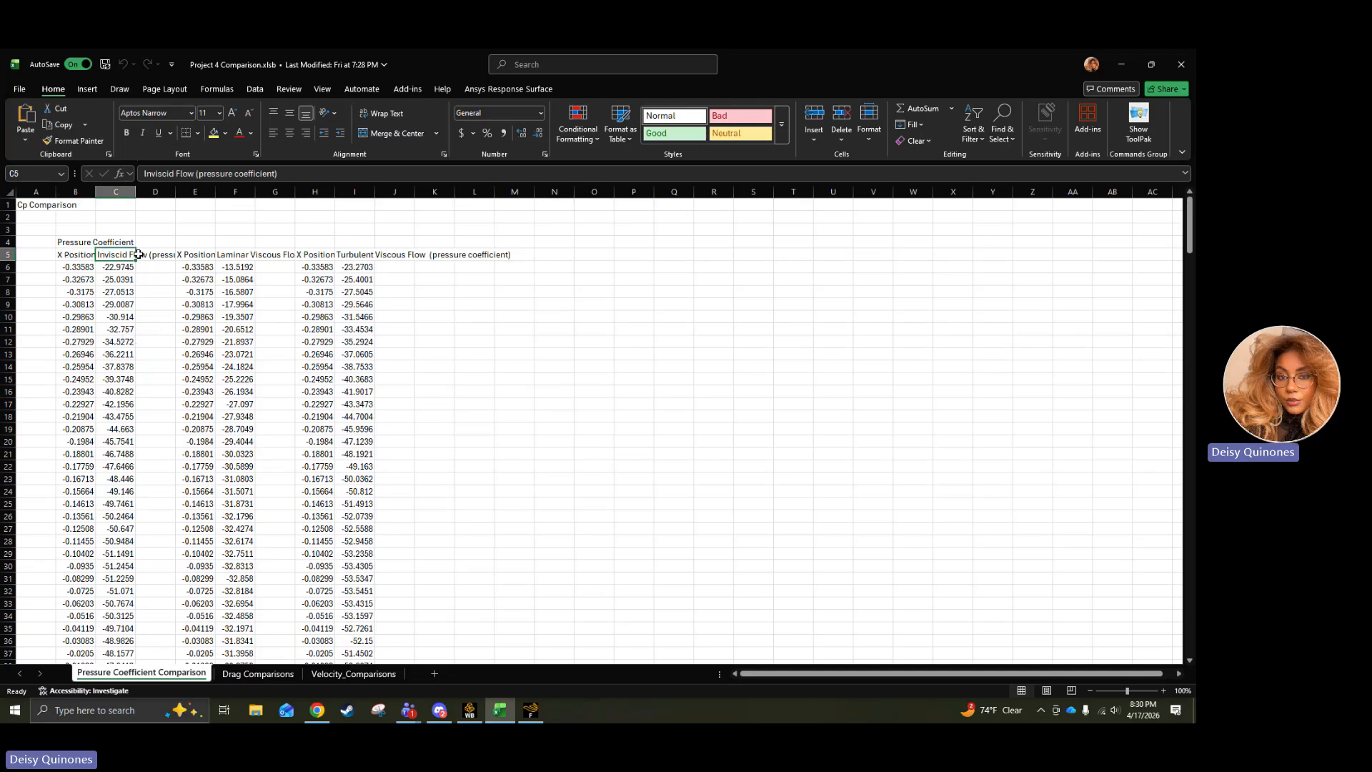
pyautogui.click(250, 254)
pyautogui.click(367, 255)
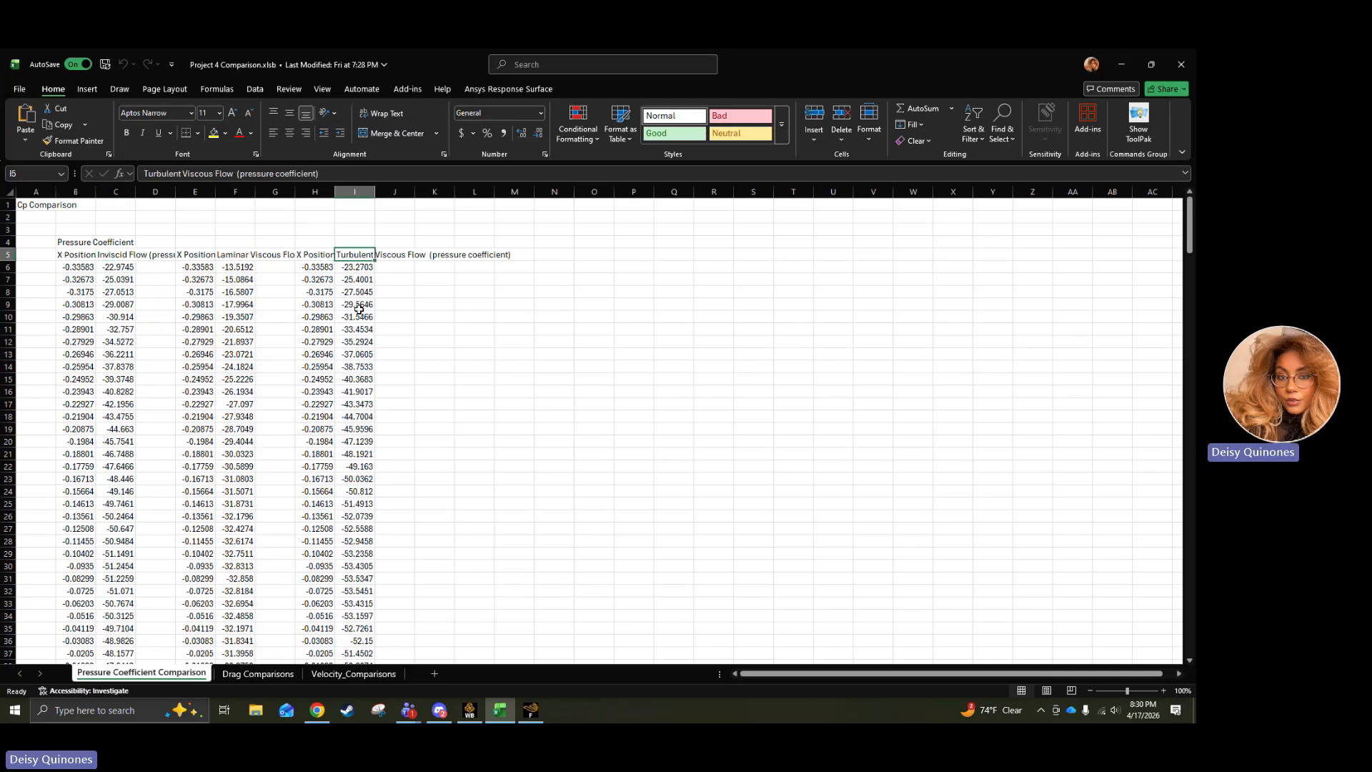
# Compare the x positions in row 118 across the three flows and examine the Pressure Coefficient Comparison Between Flows chart.
pyautogui.scroll(-20, 360, 306)
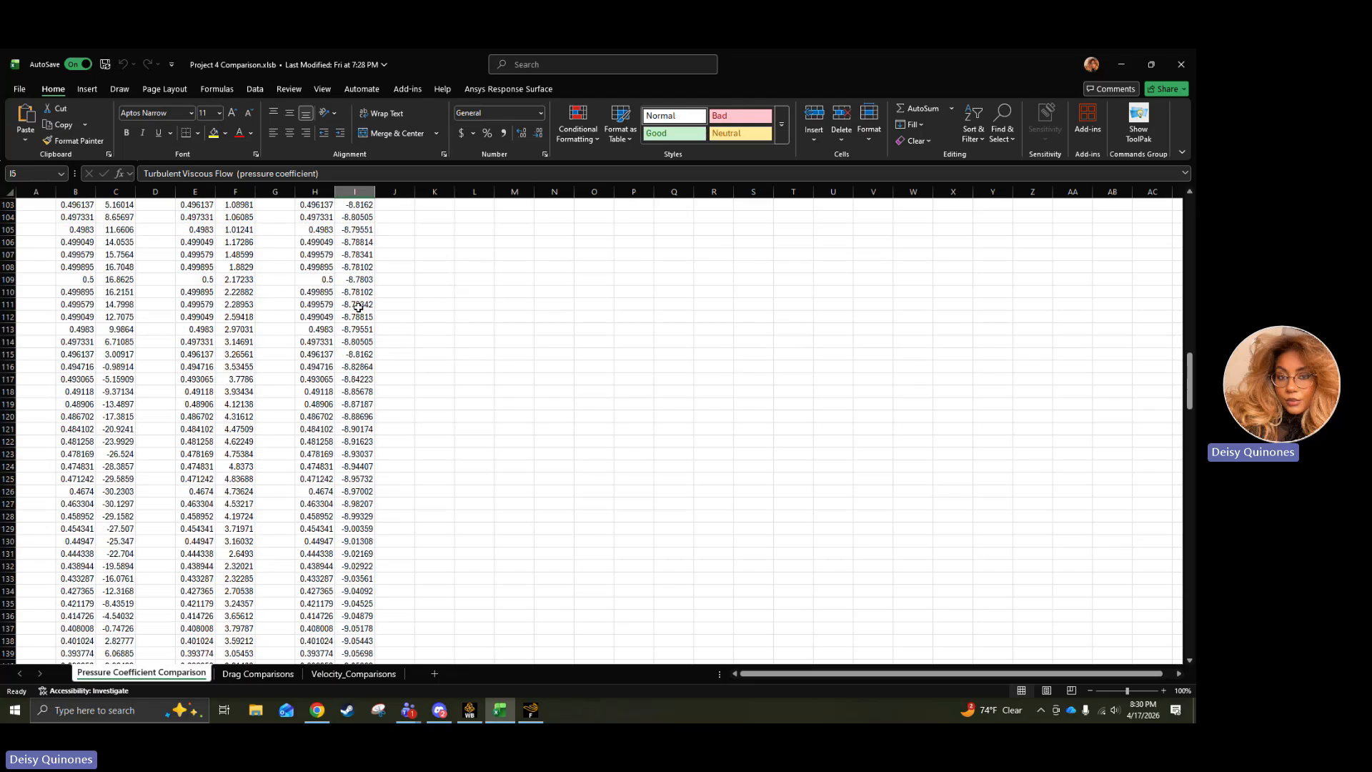
pyautogui.click(307, 356)
pyautogui.click(180, 356)
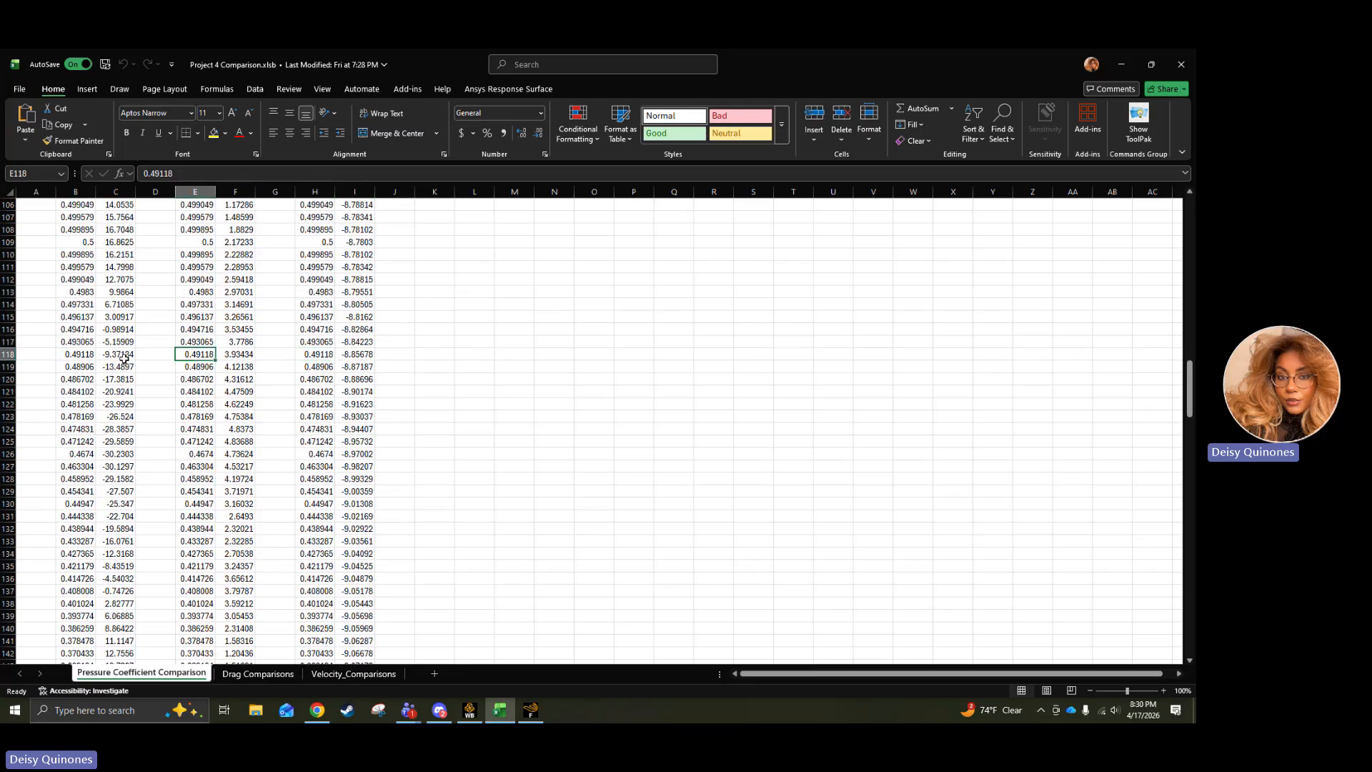
pyautogui.click(83, 353)
pyautogui.click(326, 354)
pyautogui.scroll(-20, 272, 365)
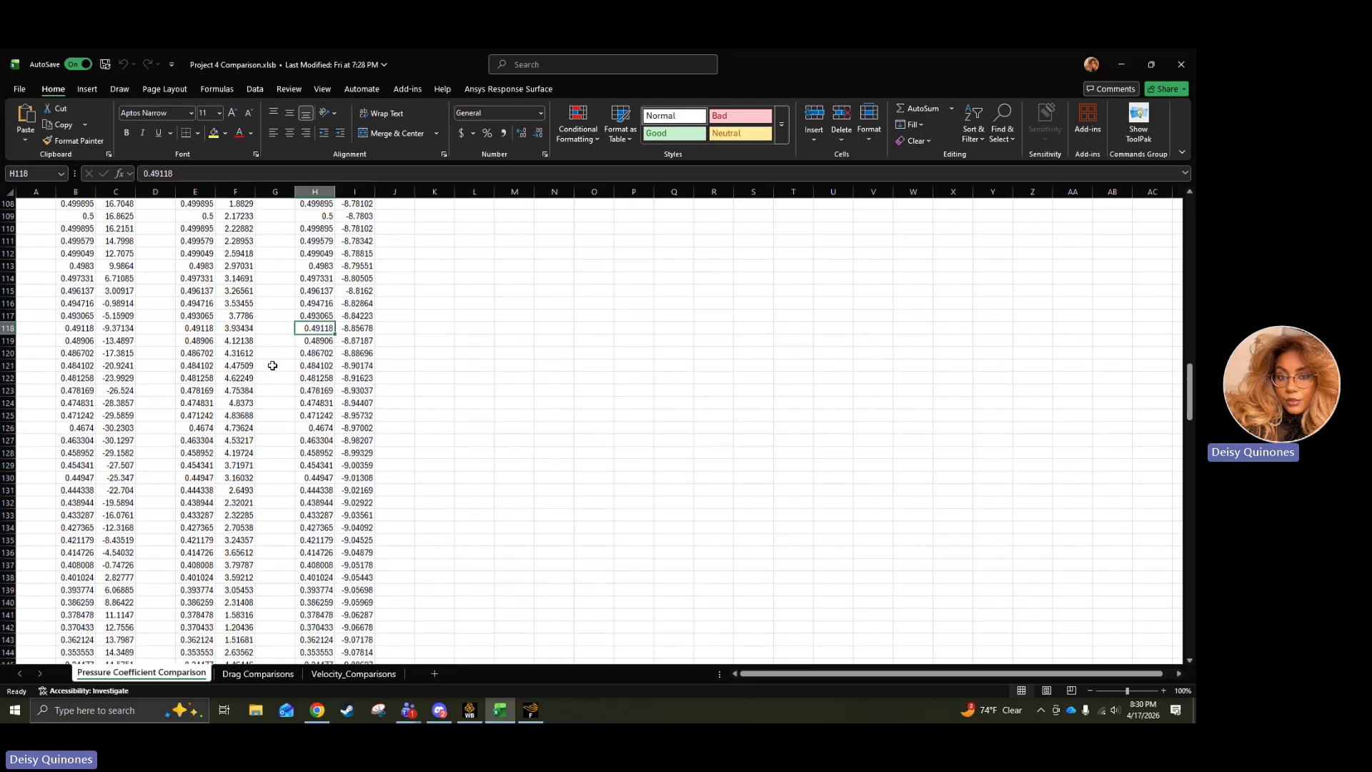
pyautogui.scroll(-20, 272, 365)
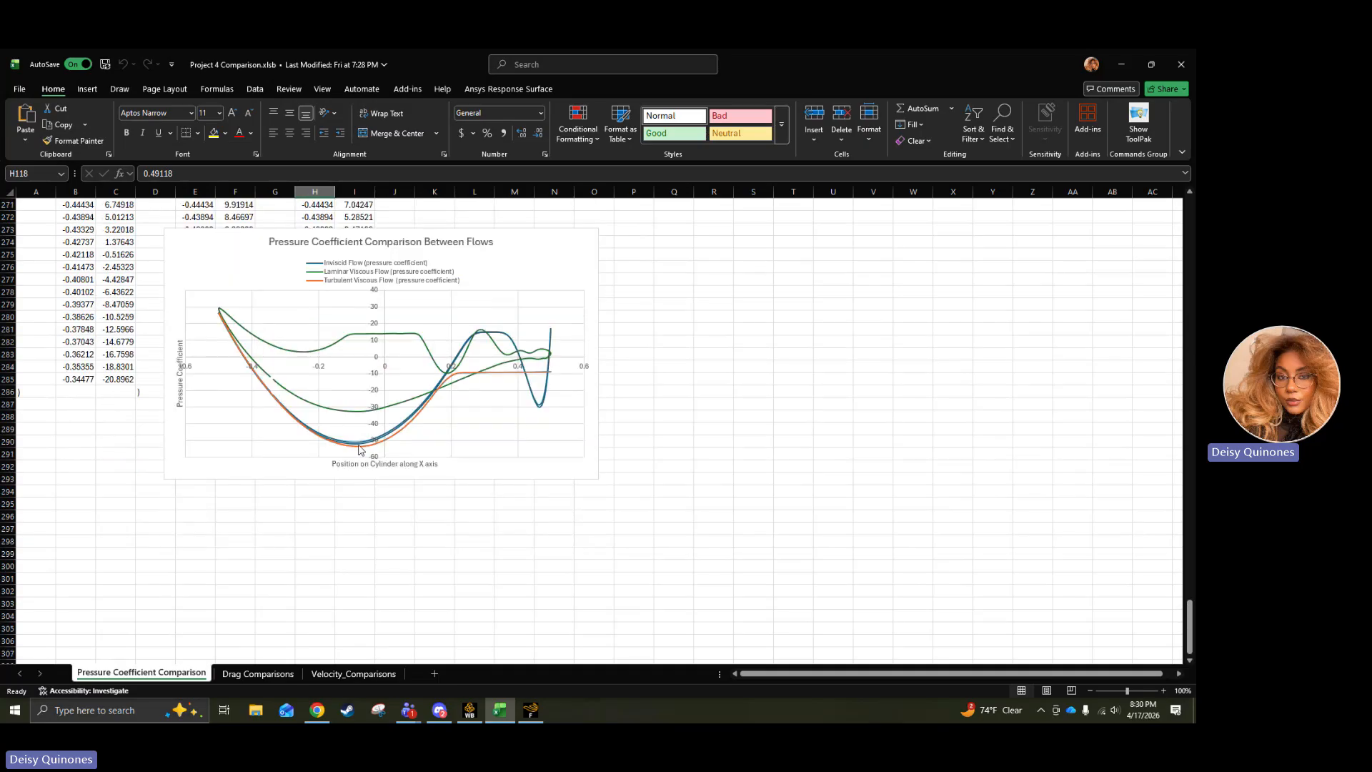
pyautogui.moveTo(360, 448)
# Open the Drag Comparisons sheet and compare the drag coefficients of the inviscid, laminar and turbulent flows.
pyautogui.click(258, 674)
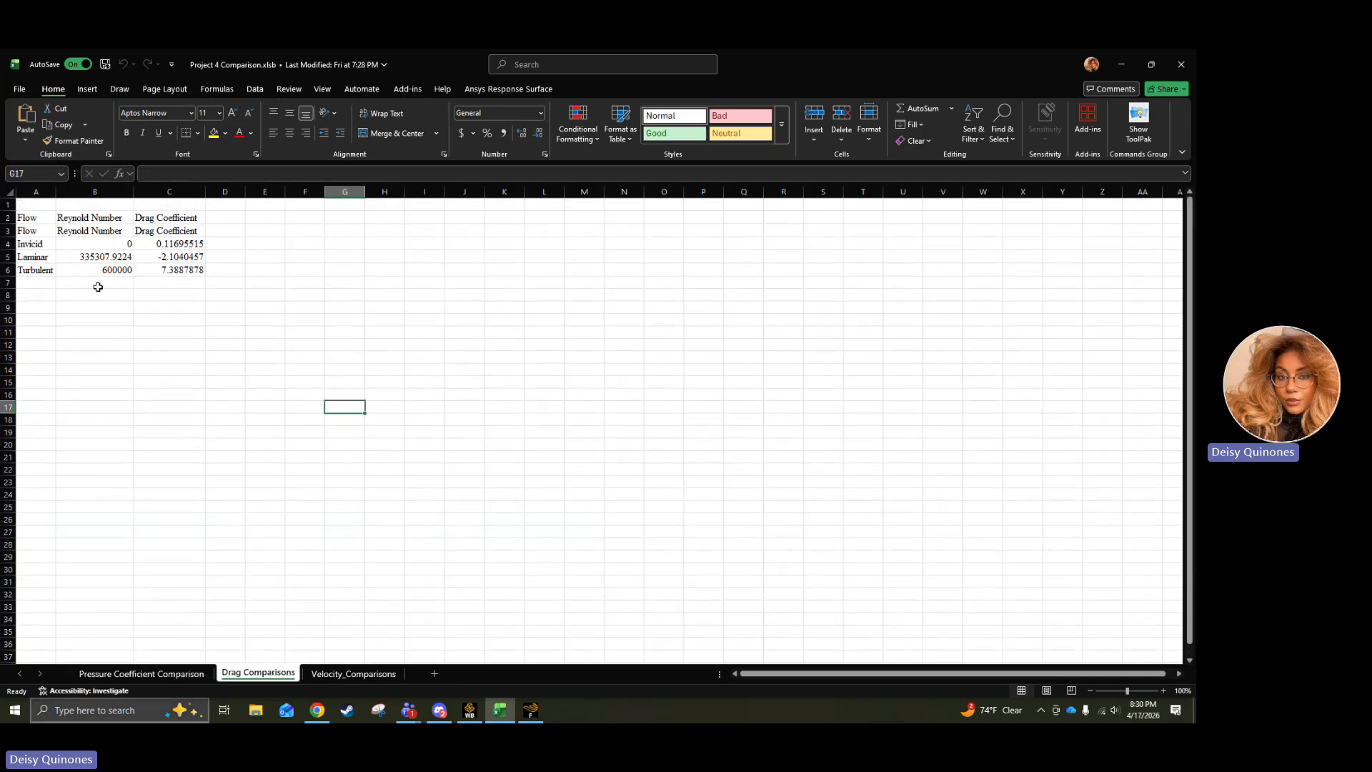
pyautogui.click(179, 245)
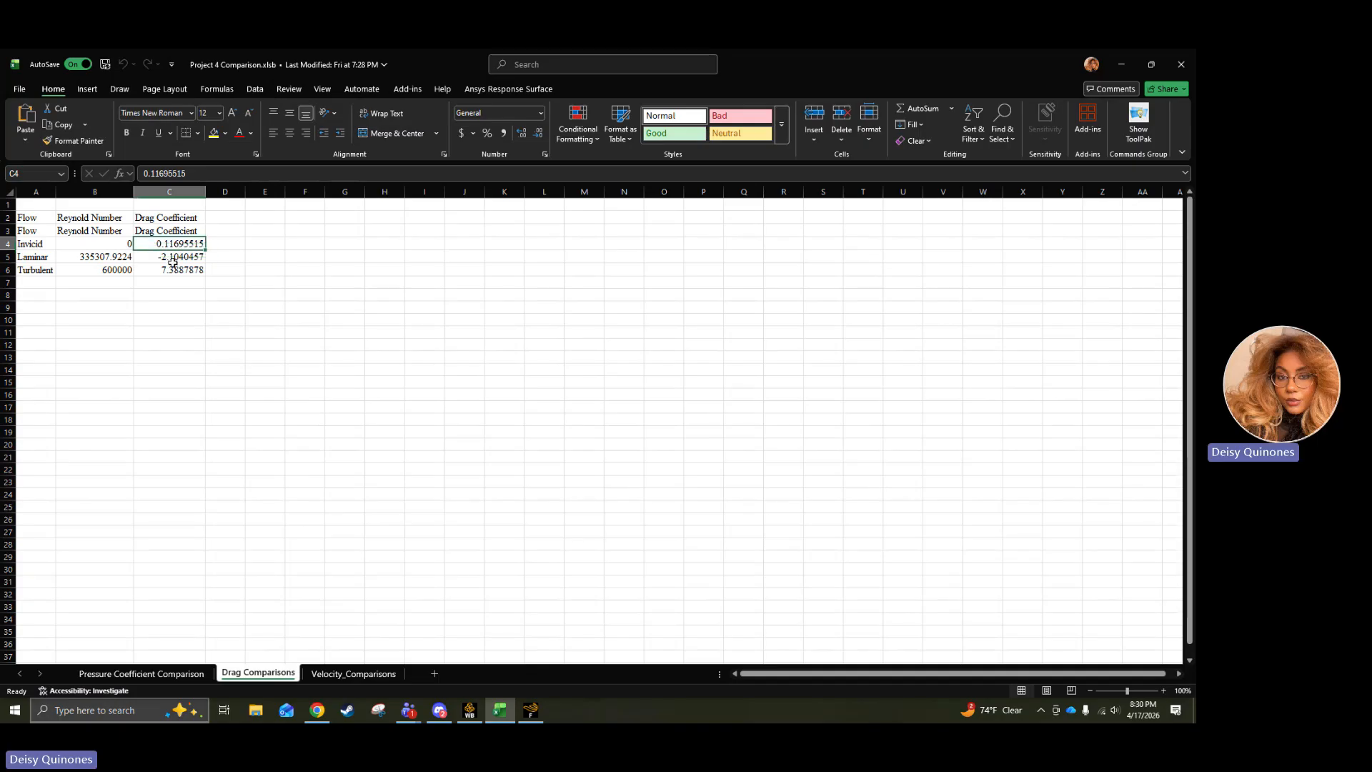
pyautogui.click(176, 259)
pyautogui.click(172, 271)
pyautogui.press('Up')
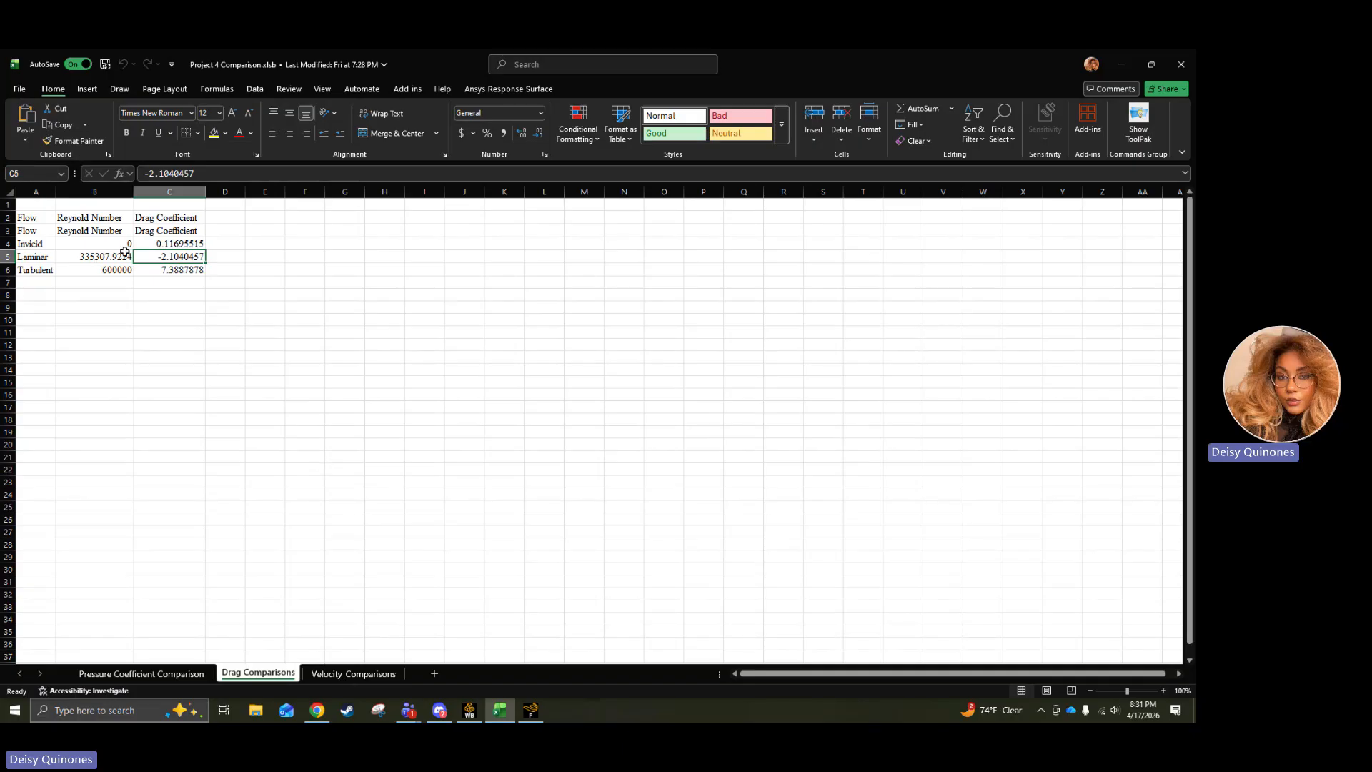
# Open the Velocity_Comparisons sheet and examine the wall velocity data and the cylinder wall velocity chart with its legend.
pyautogui.click(336, 675)
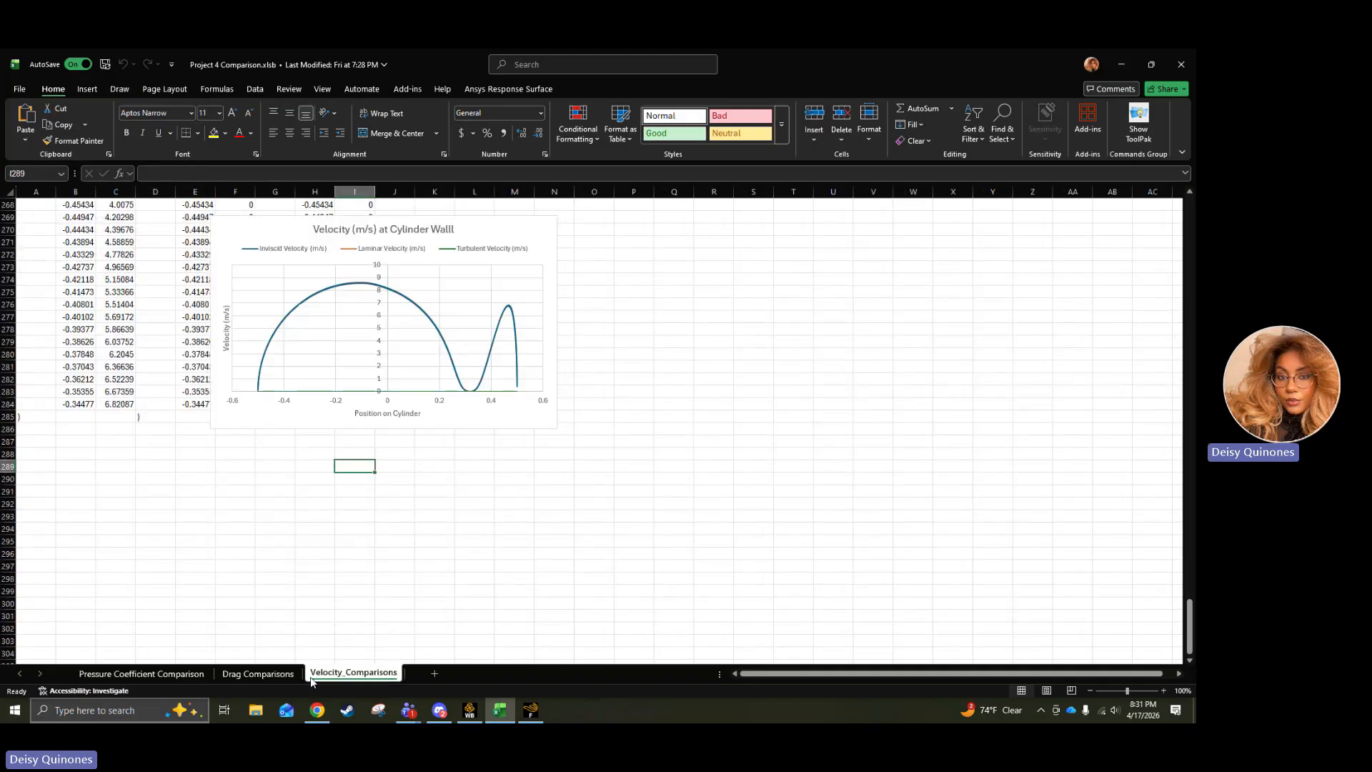
pyautogui.scroll(3, 150, 383)
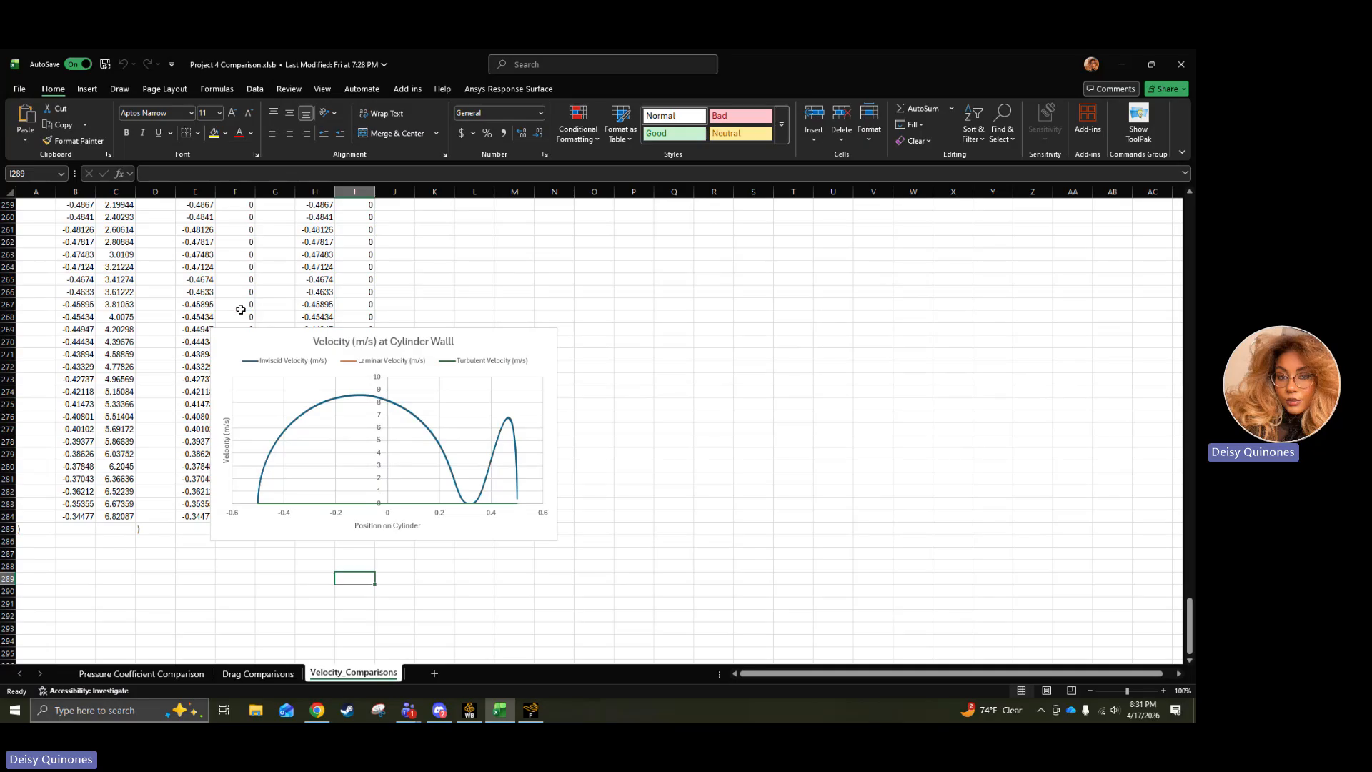
pyautogui.click(241, 310)
pyautogui.click(131, 329)
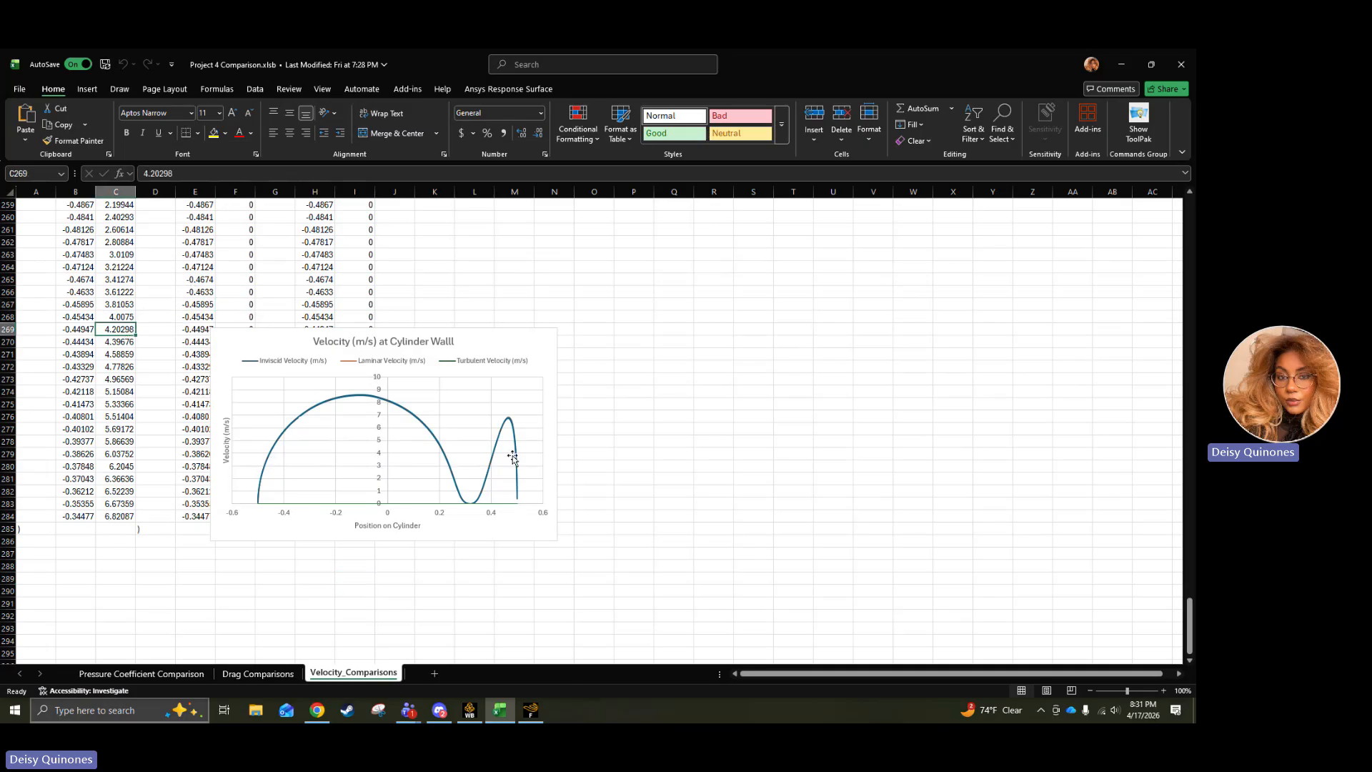
pyautogui.click(367, 361)
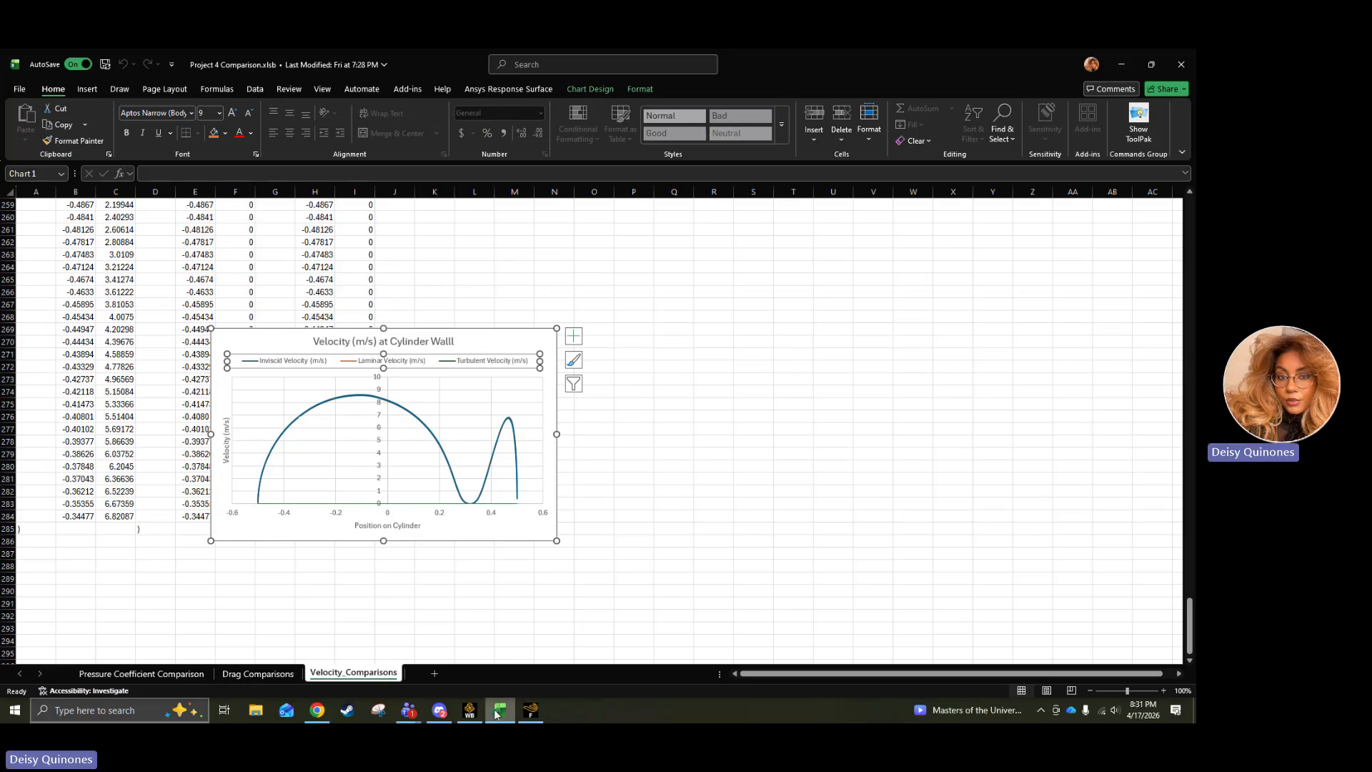
# Switch to the project report in Chrome and compare Part 1F's inviscid velocity contour with the ideal potential flow diagram.
pyautogui.click(315, 712)
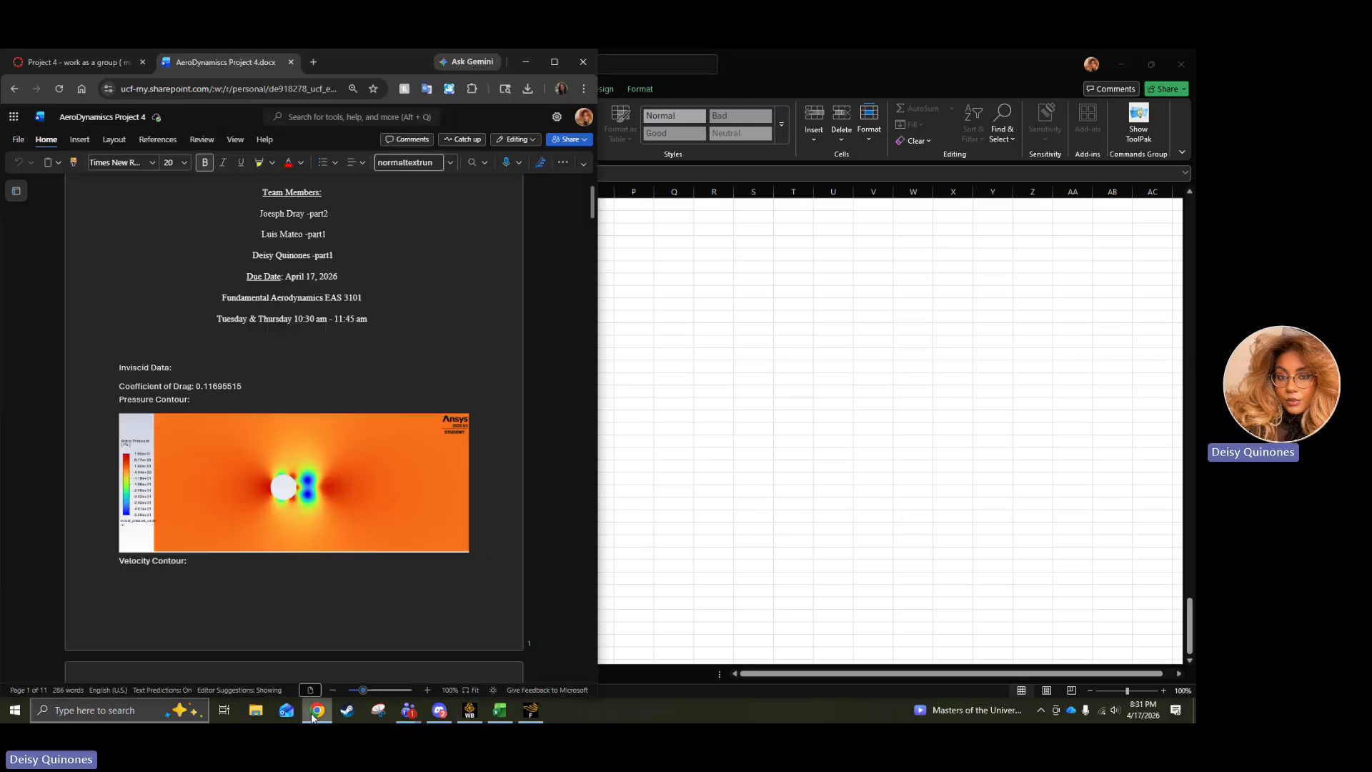
pyautogui.scroll(-20, 286, 564)
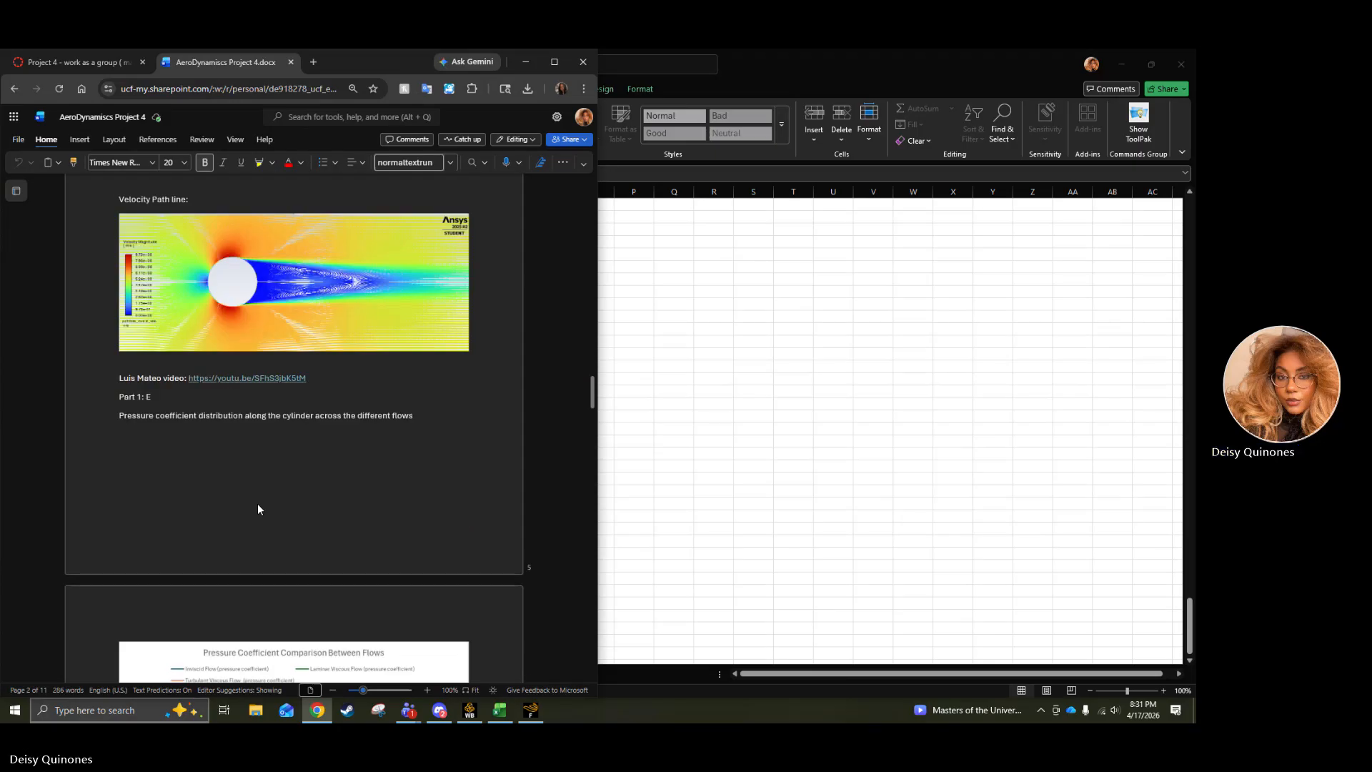
pyautogui.scroll(-15, 258, 503)
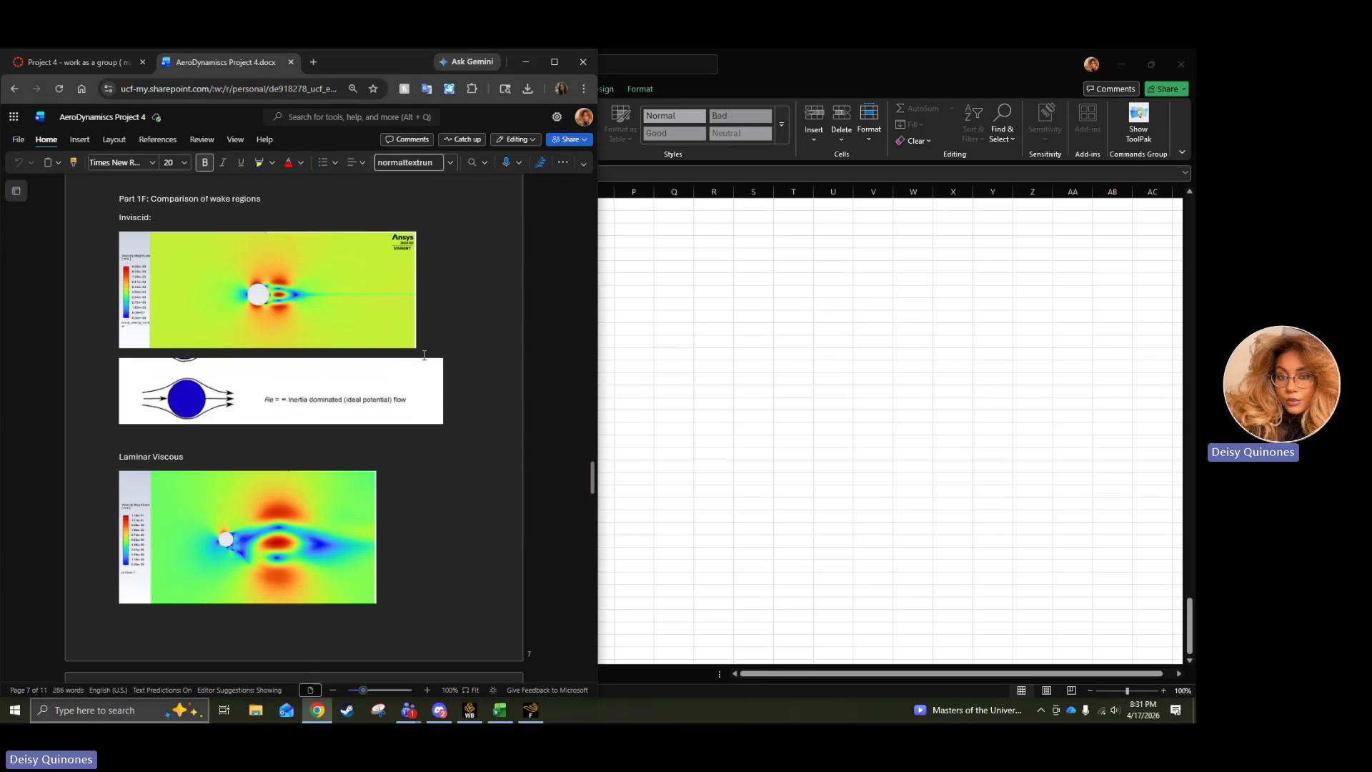
pyautogui.click(283, 315)
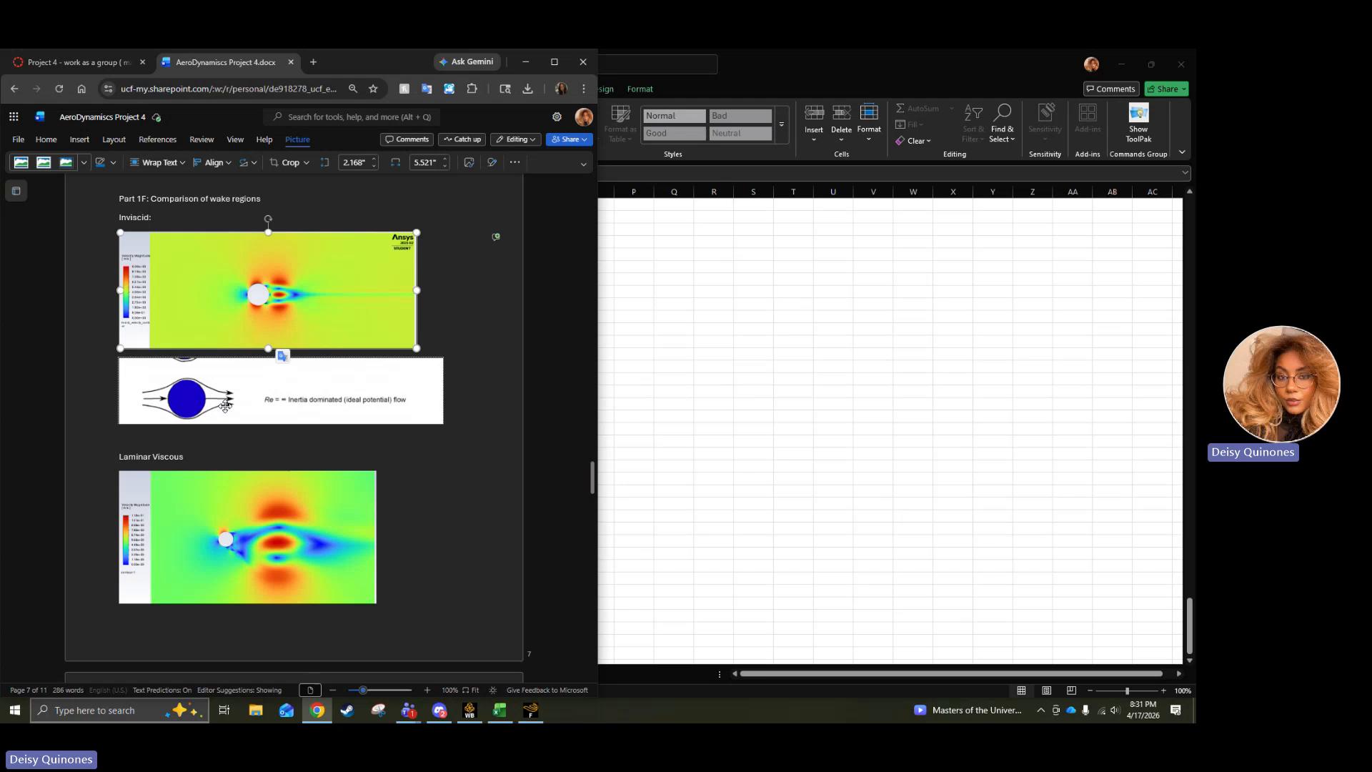
pyautogui.click(226, 406)
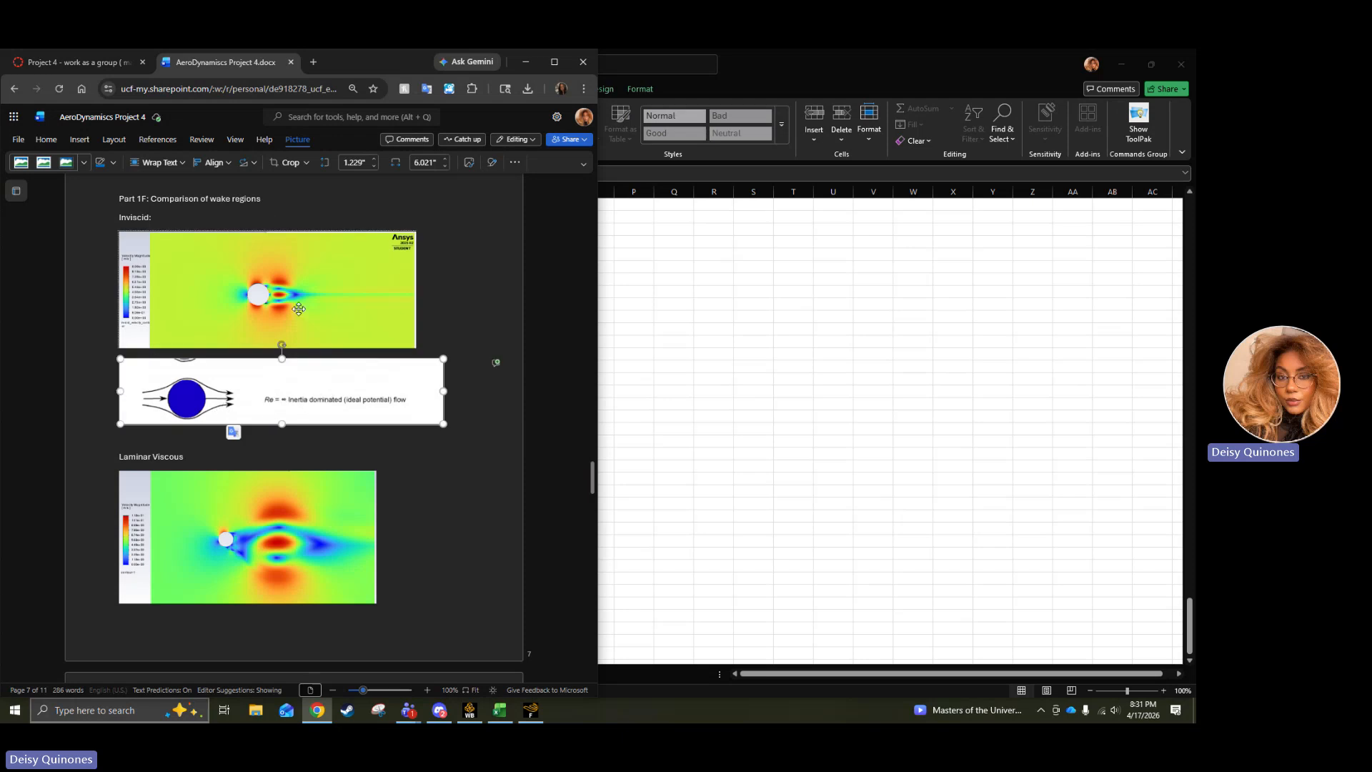
# Compare the laminar viscous wake contour in Part 1F with the reference diagram of transition to turbulent vortices.
pyautogui.scroll(-2, 349, 543)
pyautogui.scroll(-2, 348, 534)
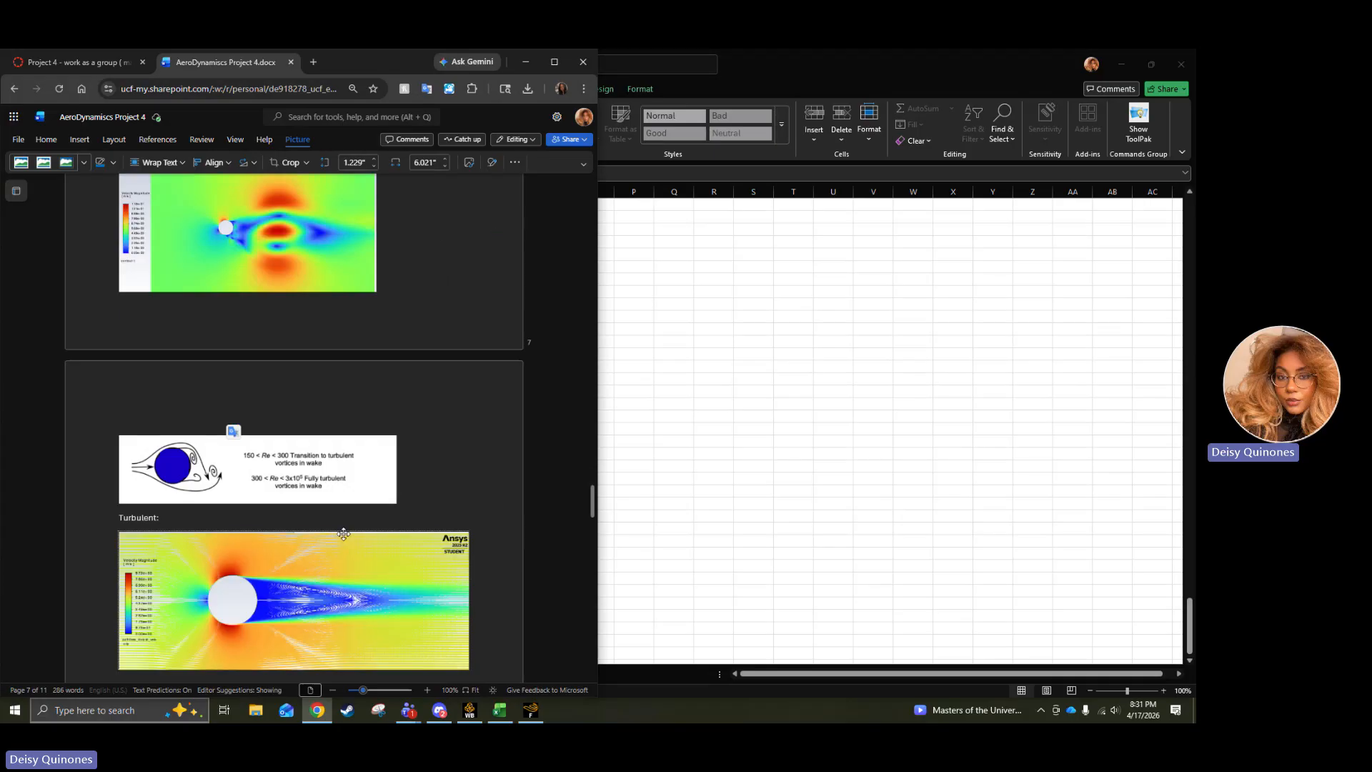
pyautogui.scroll(2, 321, 515)
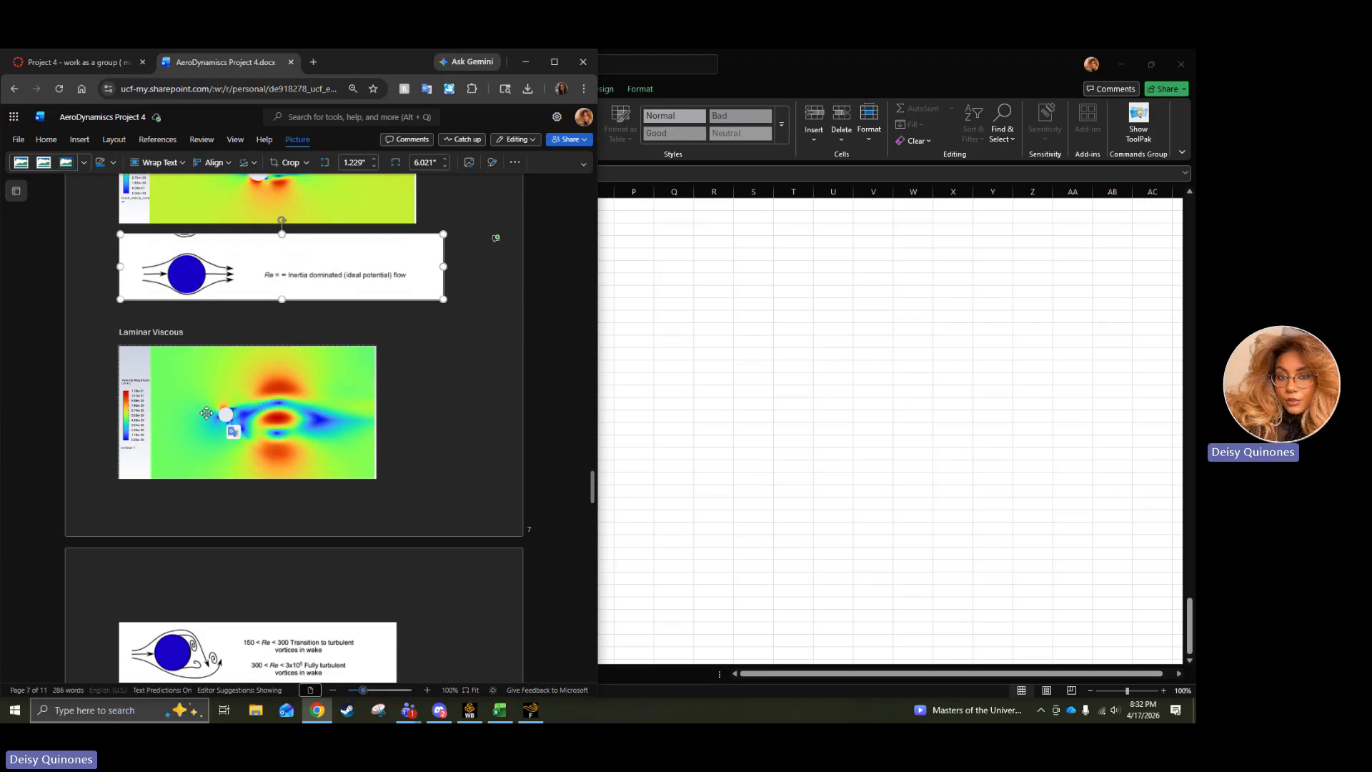
pyautogui.scroll(-3, 237, 454)
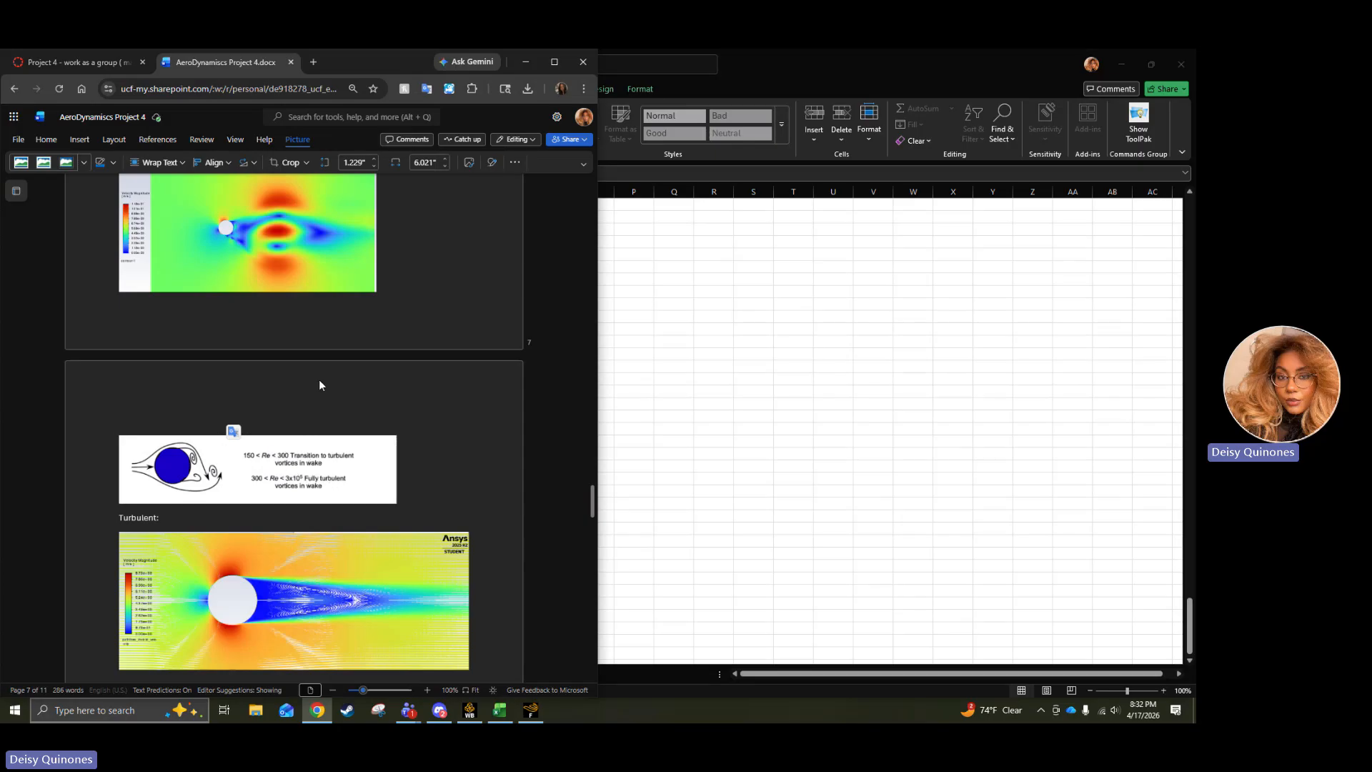
# Go back to the report's inviscid data and examine the velocity contour and velocity streamlines around the cylinder.
pyautogui.scroll(20, 319, 379)
pyautogui.scroll(15, 323, 357)
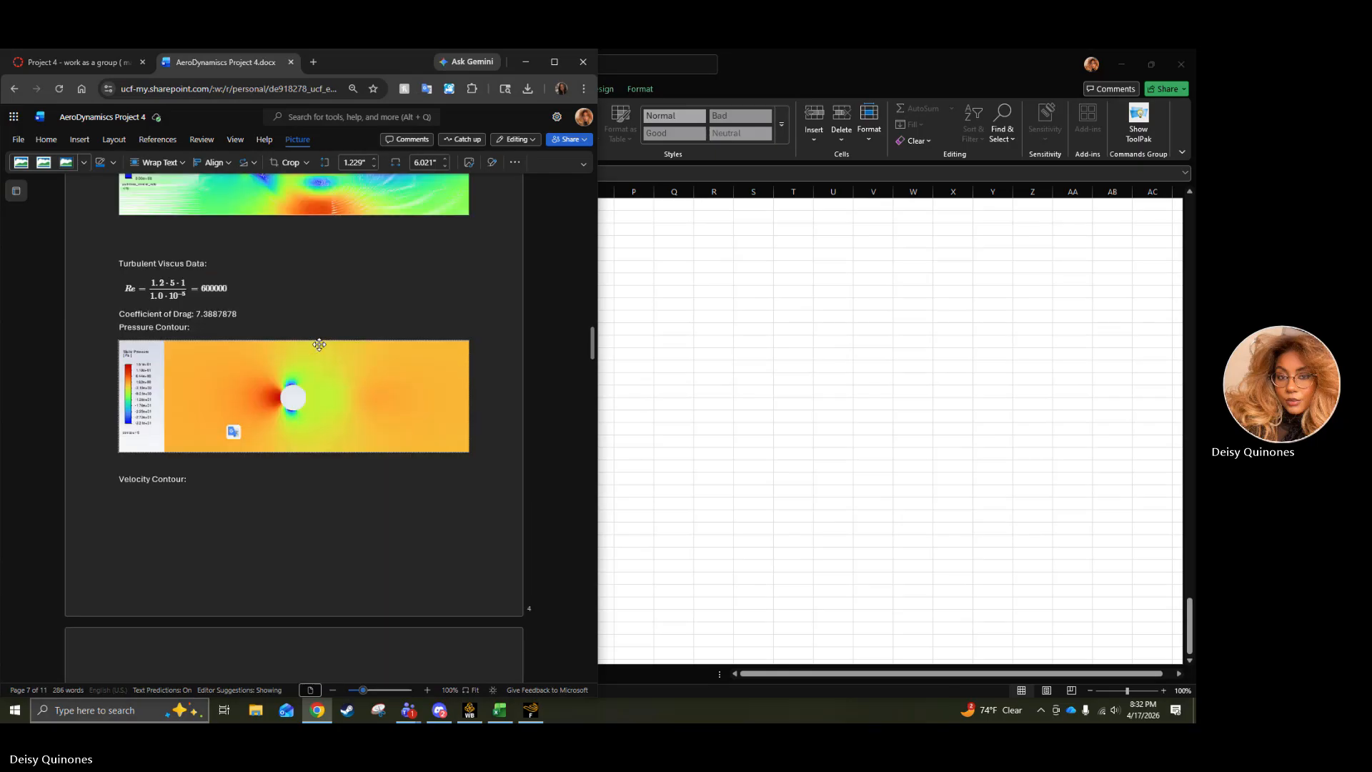
pyautogui.scroll(-5, 319, 345)
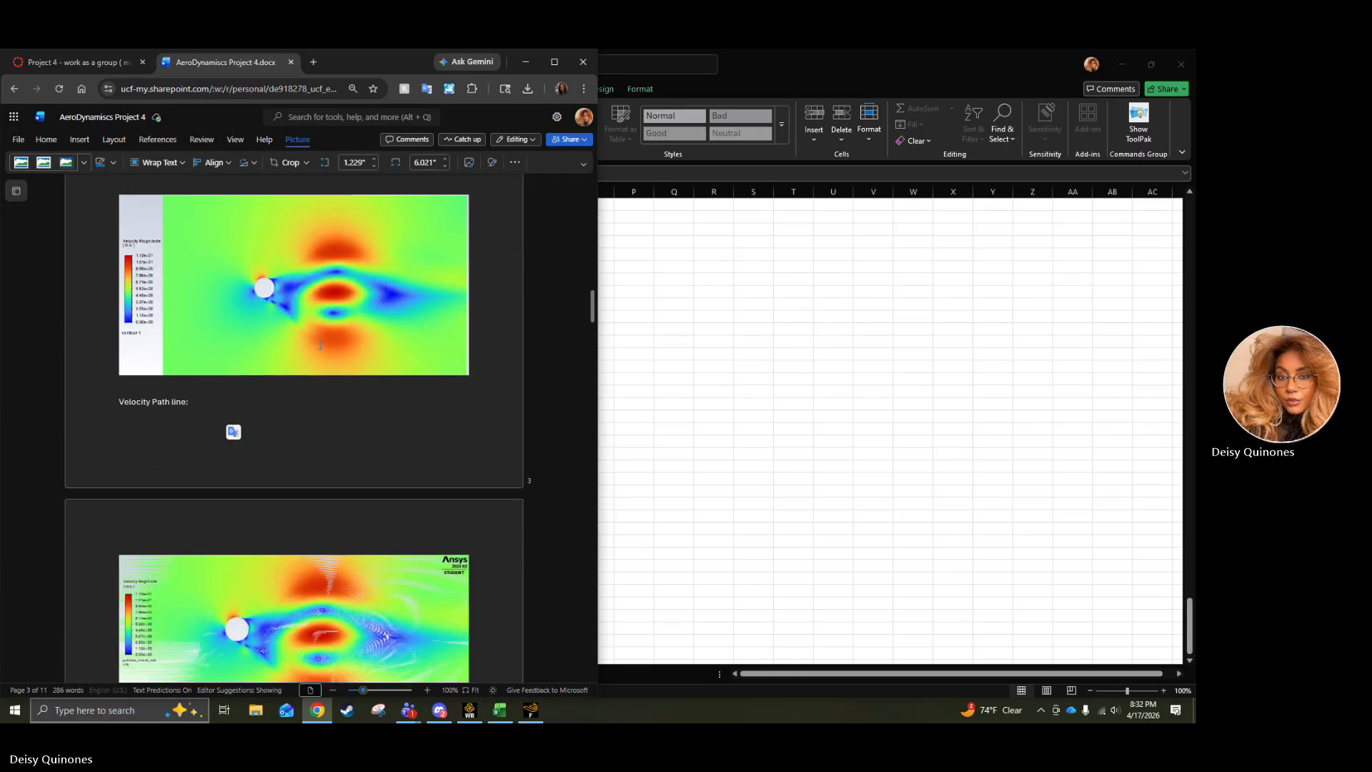
pyautogui.scroll(10, 321, 345)
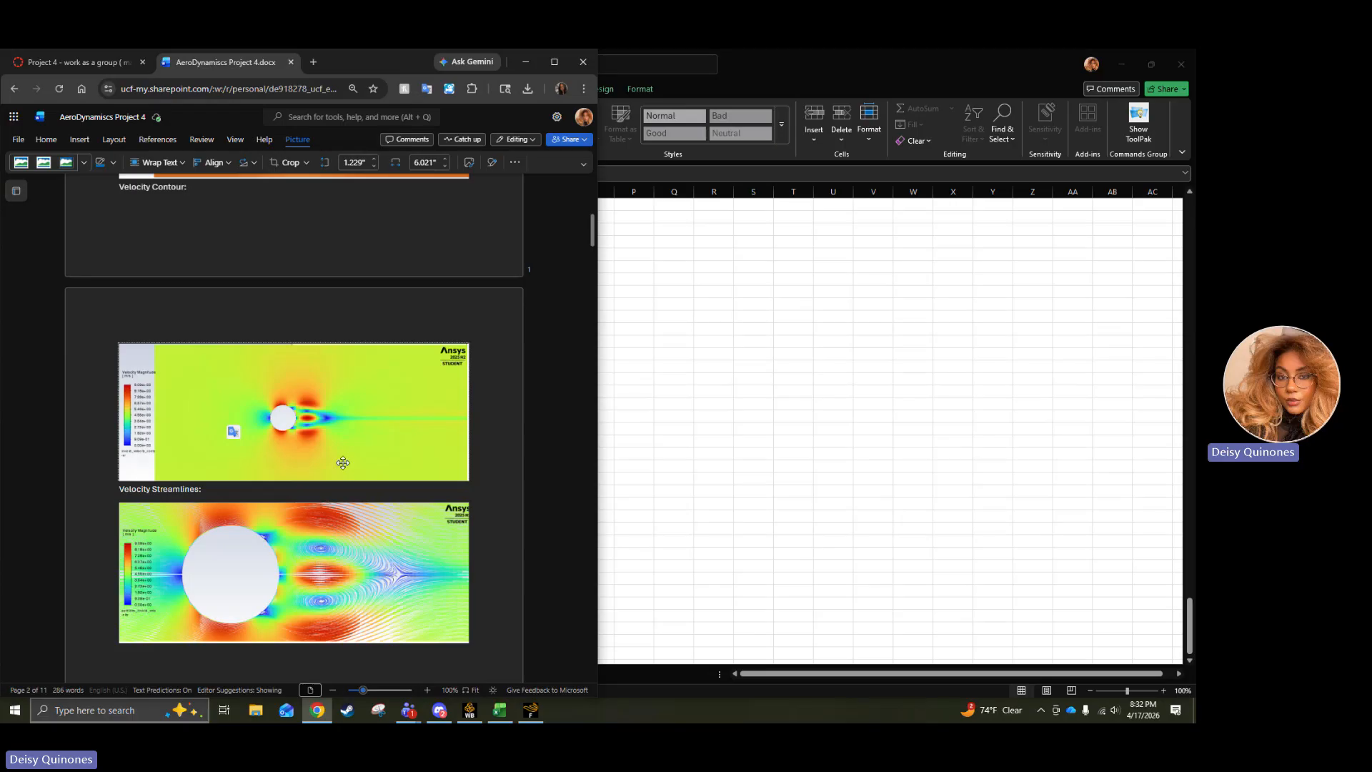
pyautogui.click(361, 551)
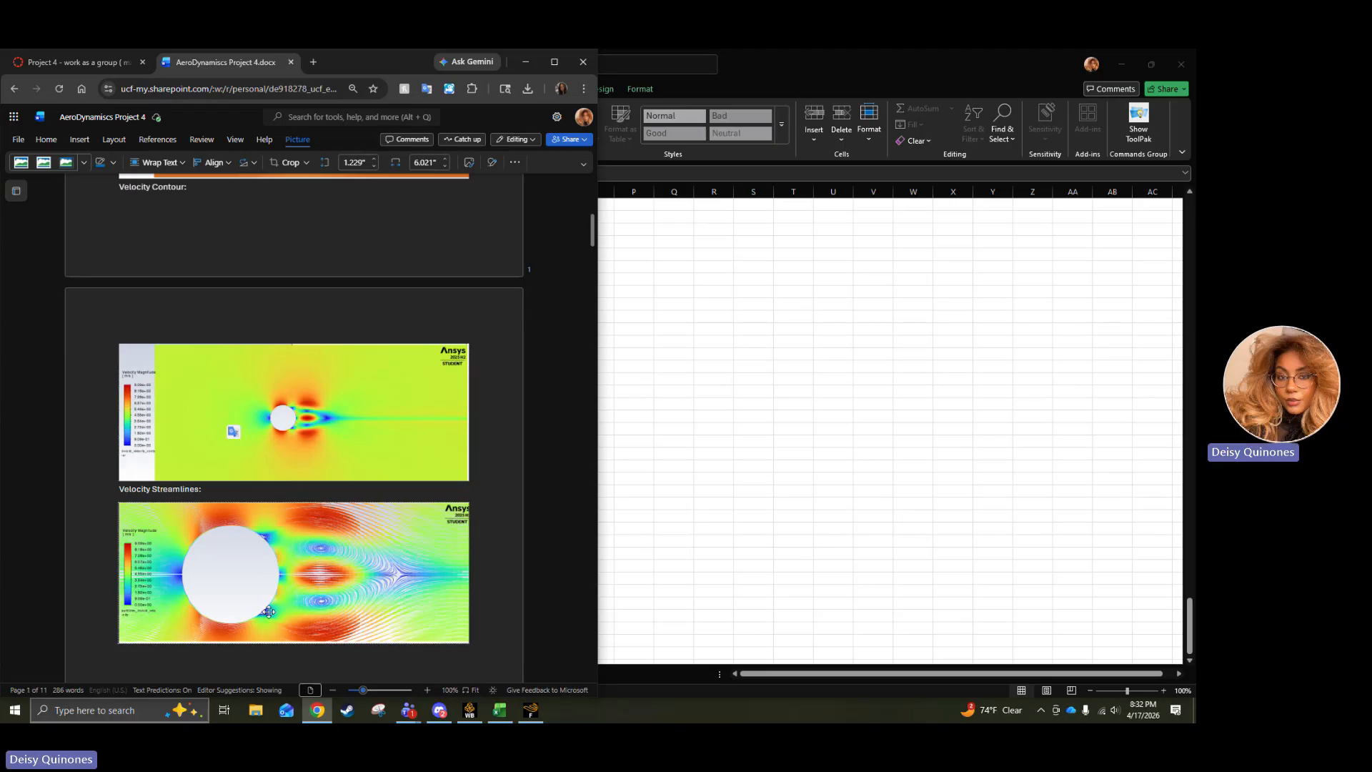
# Return to Part 1F and compare the turbulent wake path lines with the vortex street reference diagram.
pyautogui.scroll(-15, 341, 502)
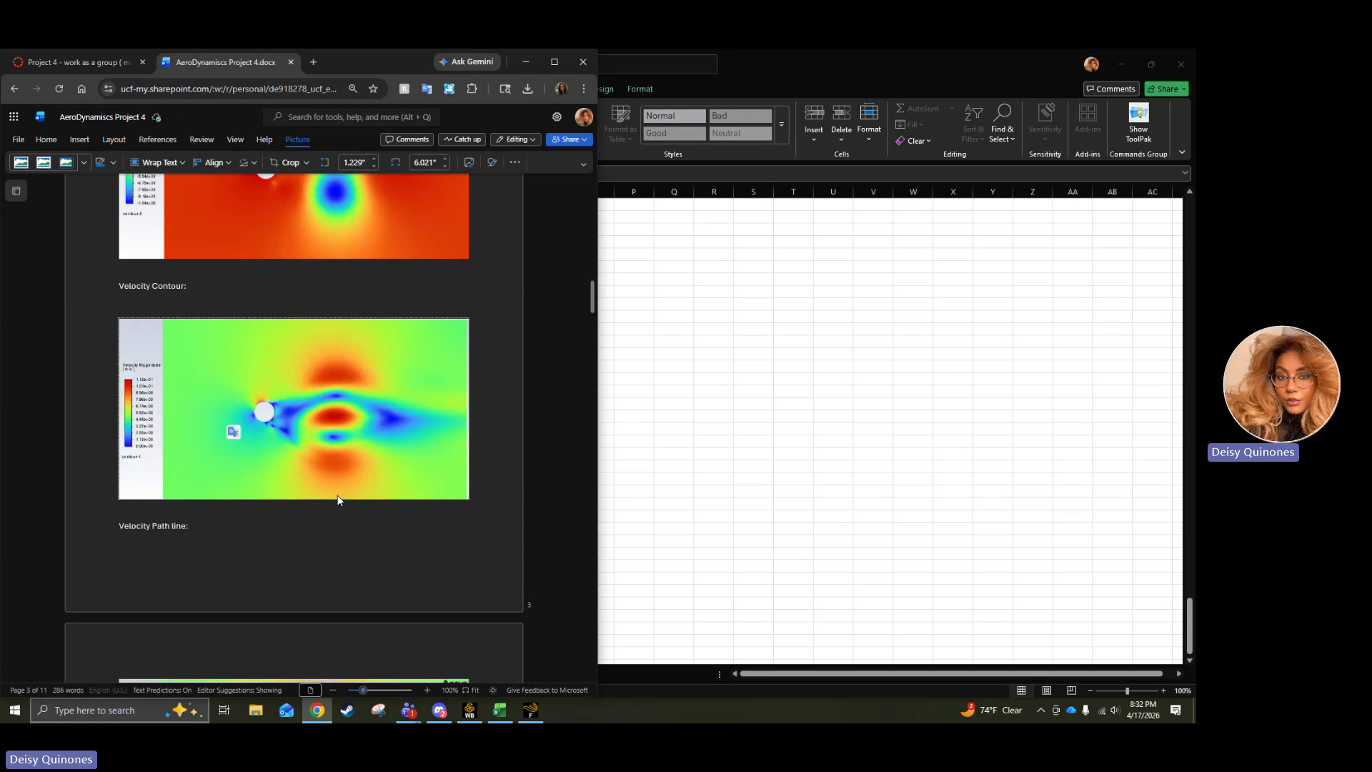
pyautogui.click(338, 498)
pyautogui.scroll(-5, 338, 499)
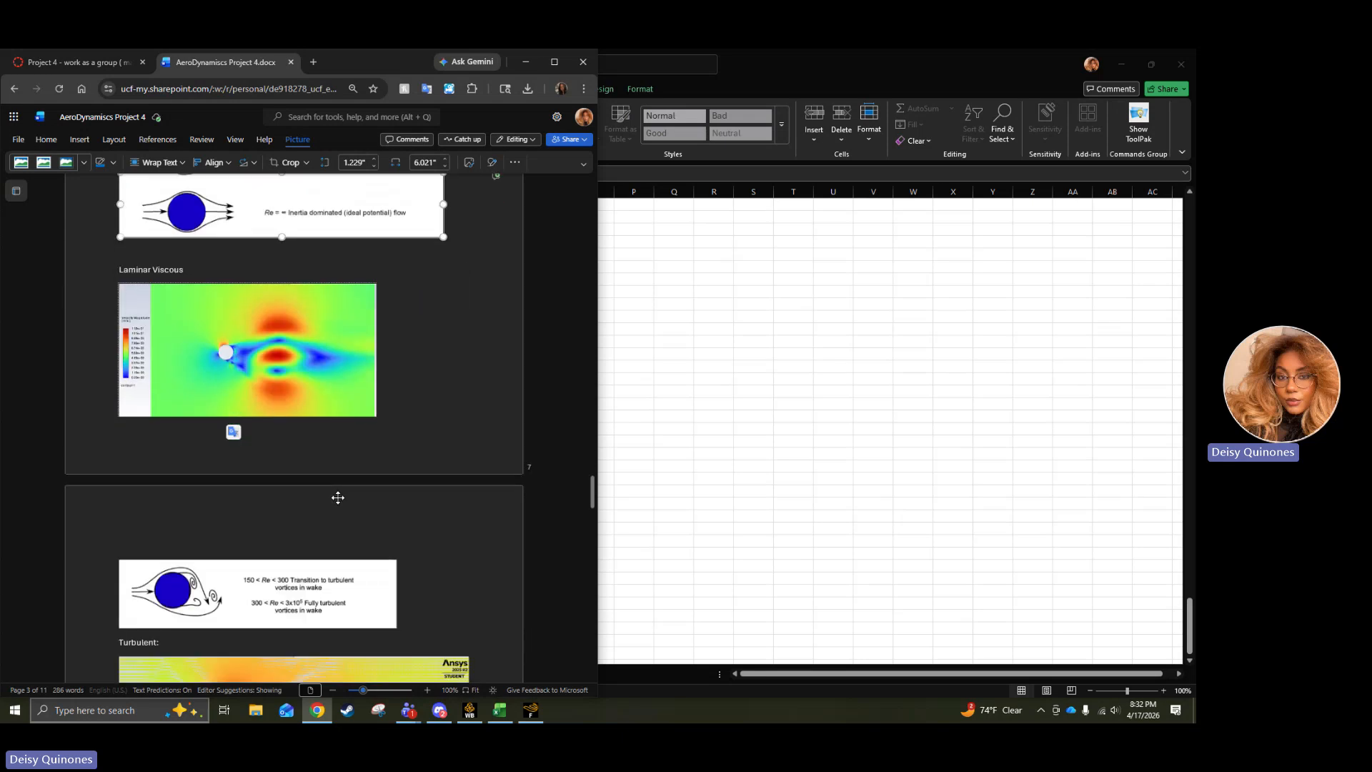
pyautogui.scroll(-3, 338, 497)
pyautogui.scroll(-3, 236, 436)
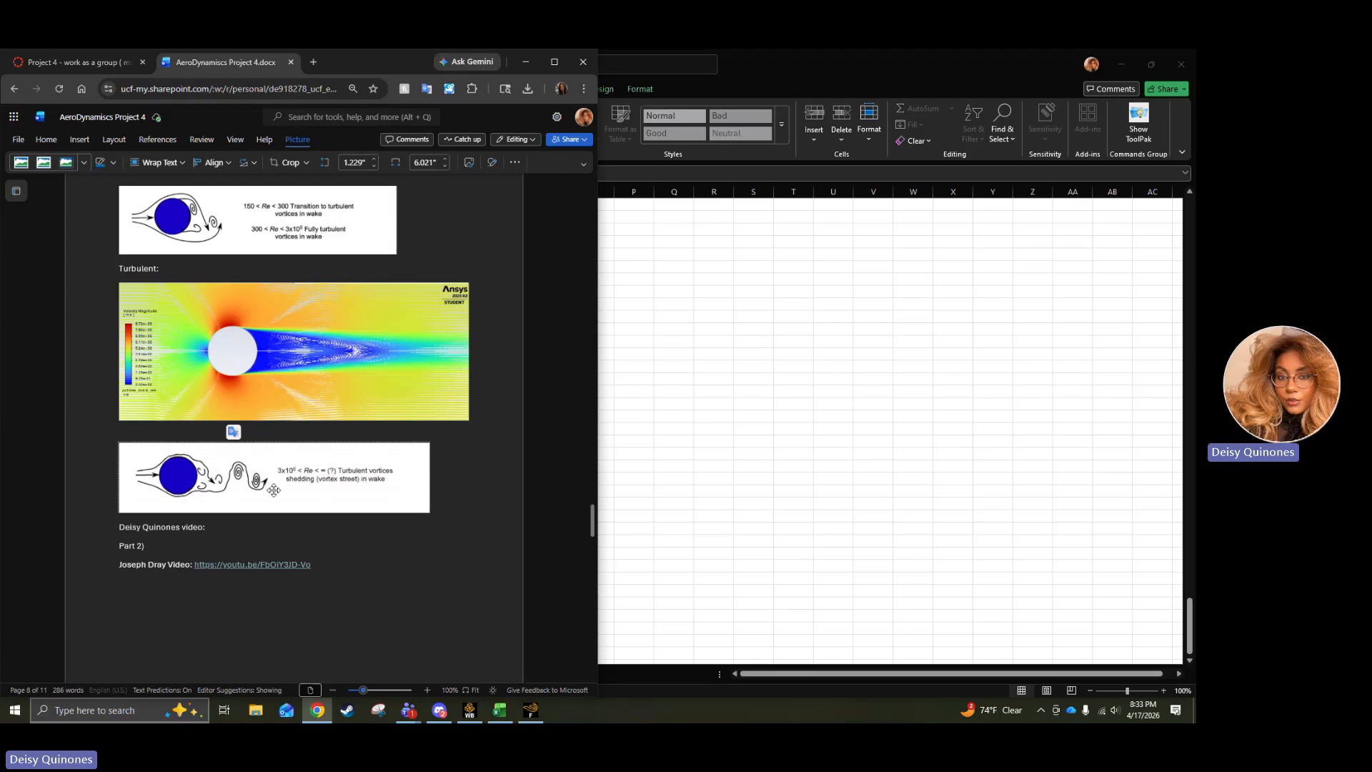
pyautogui.click(268, 363)
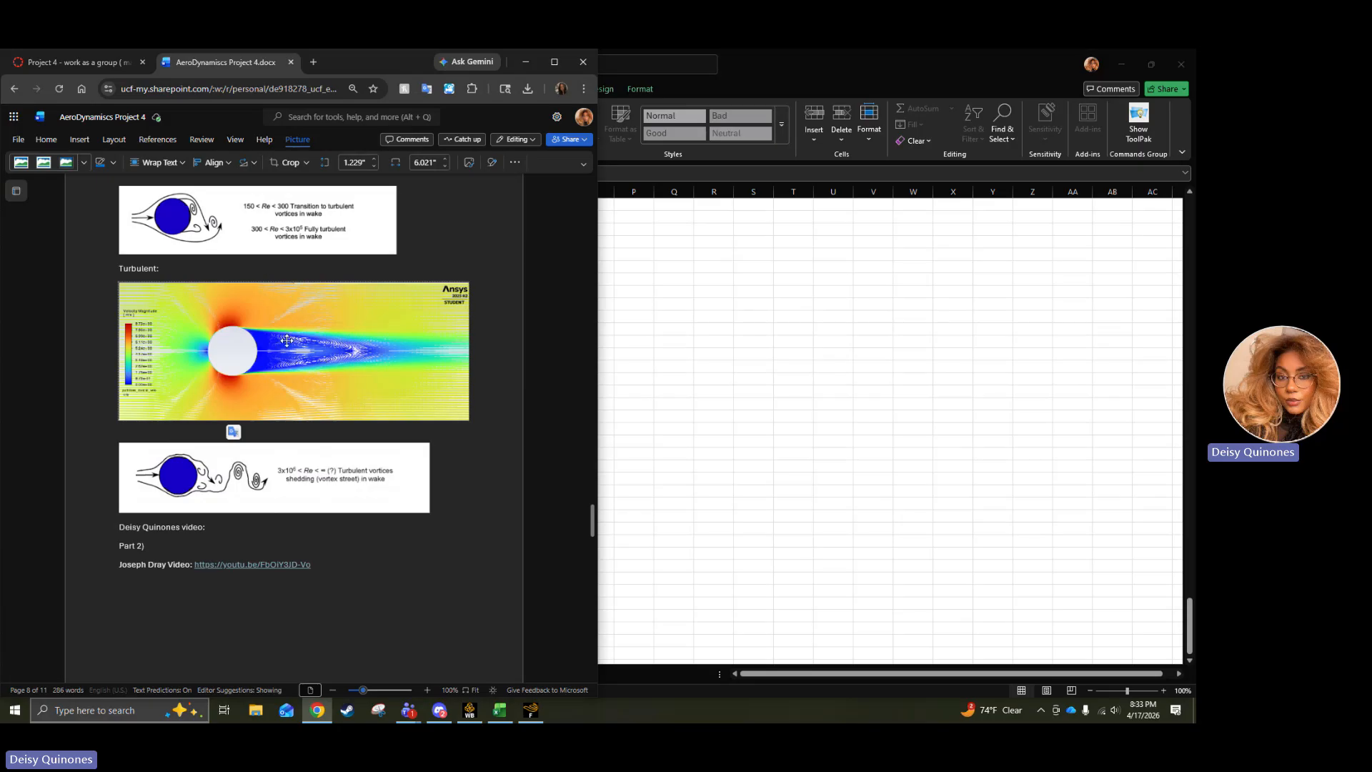
pyautogui.scroll(-3, 258, 429)
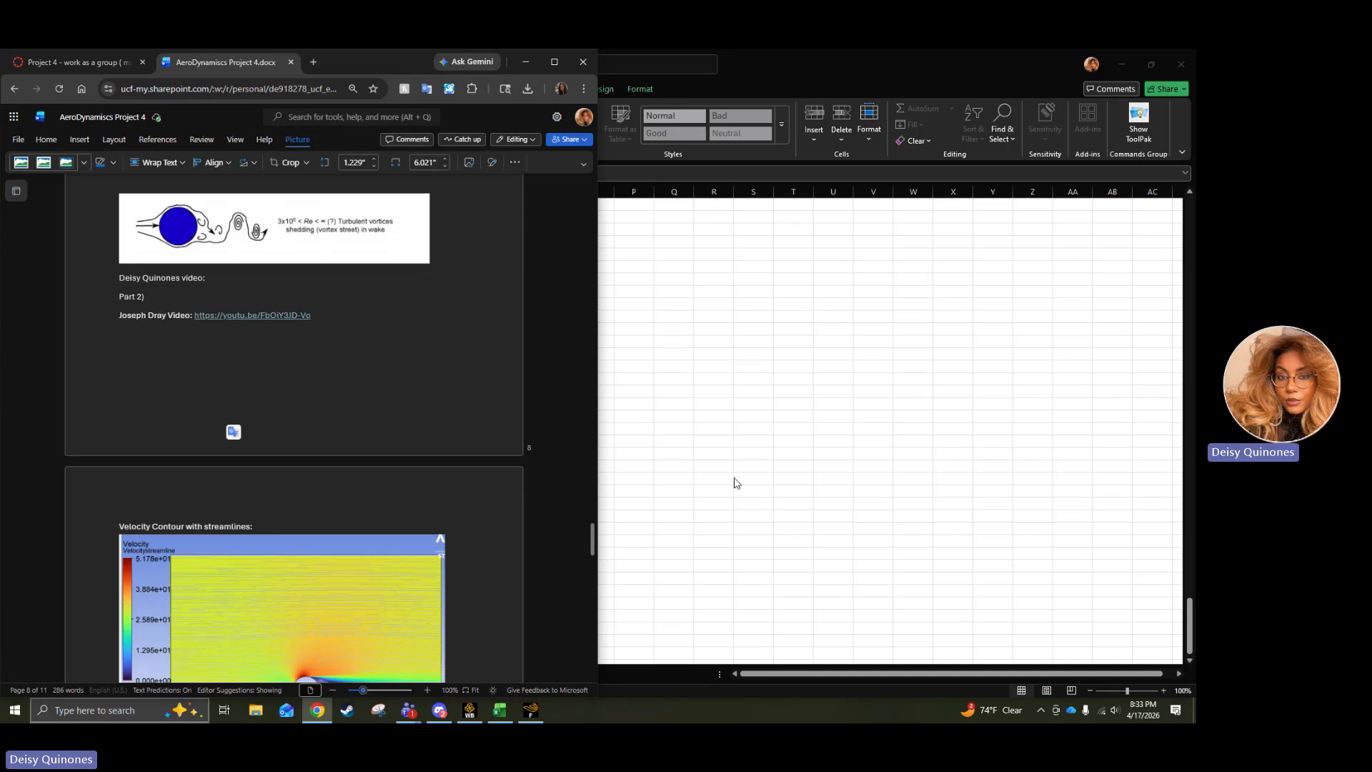
pyautogui.scroll(3, 318, 365)
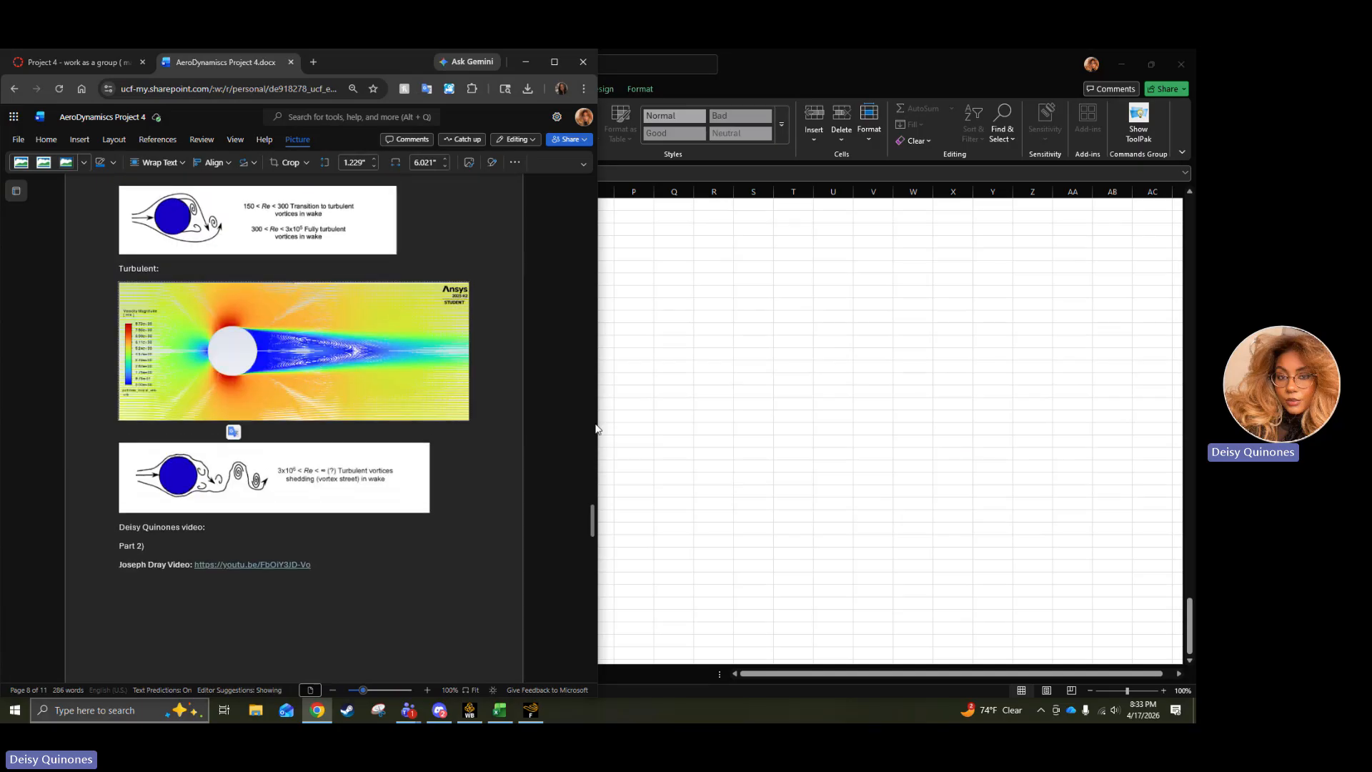
# Switch to the Teams meeting window and stop the meeting recording.
pyautogui.click(1120, 589)
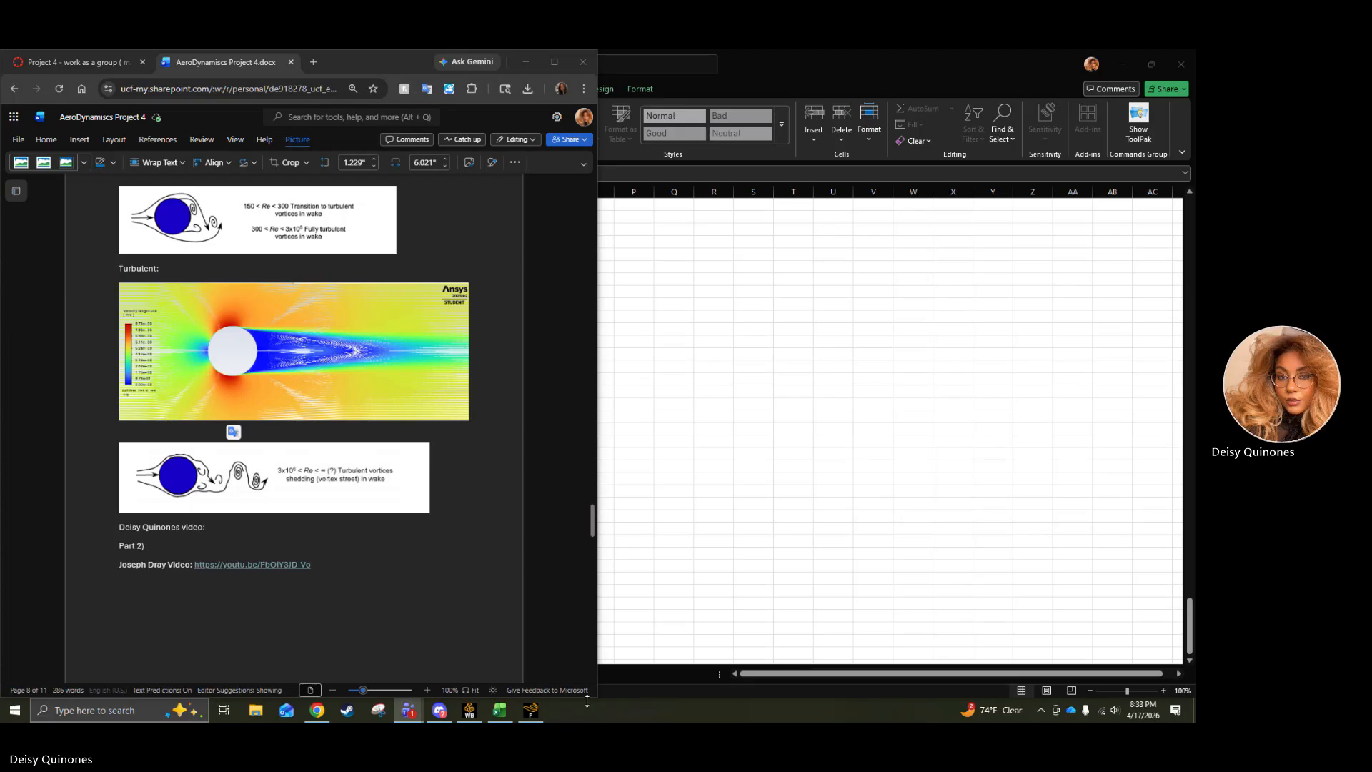
pyautogui.click(381, 657)
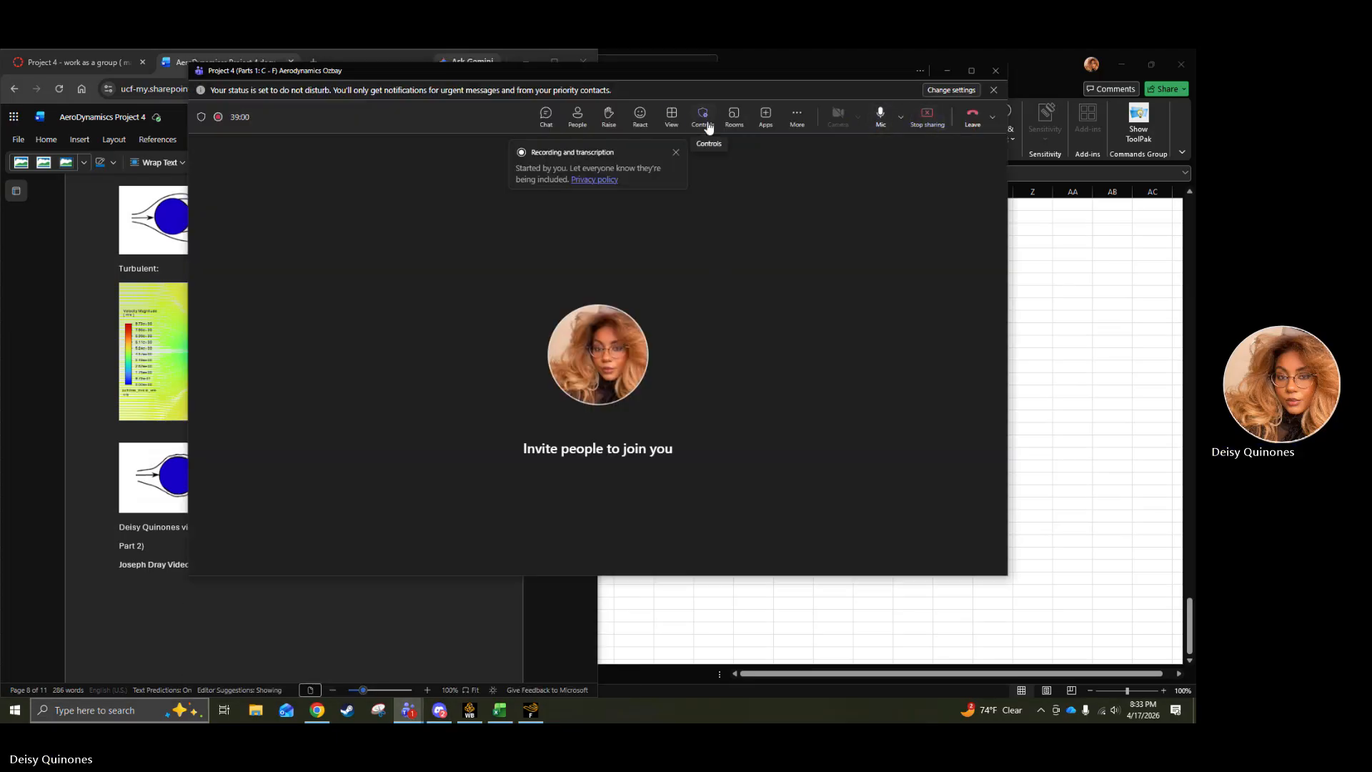
pyautogui.click(797, 116)
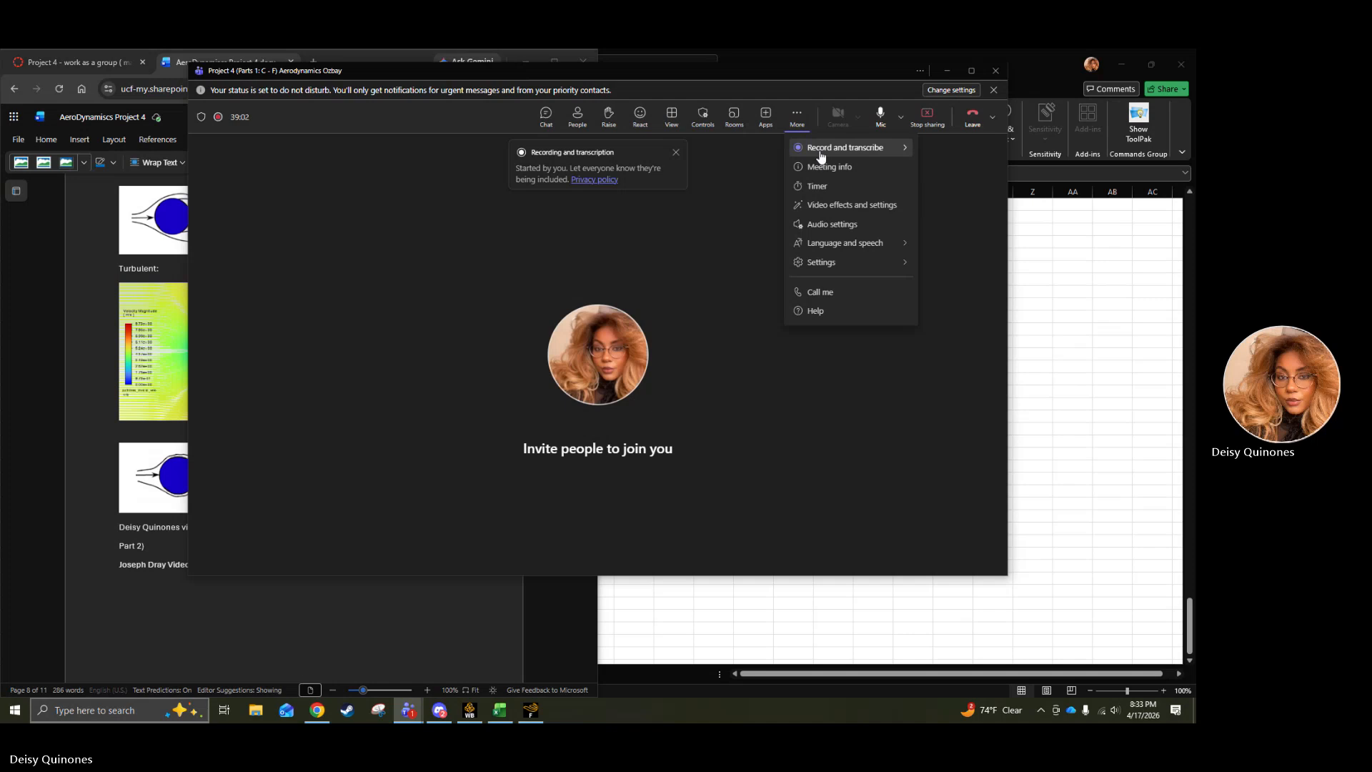
pyautogui.moveTo(822, 157)
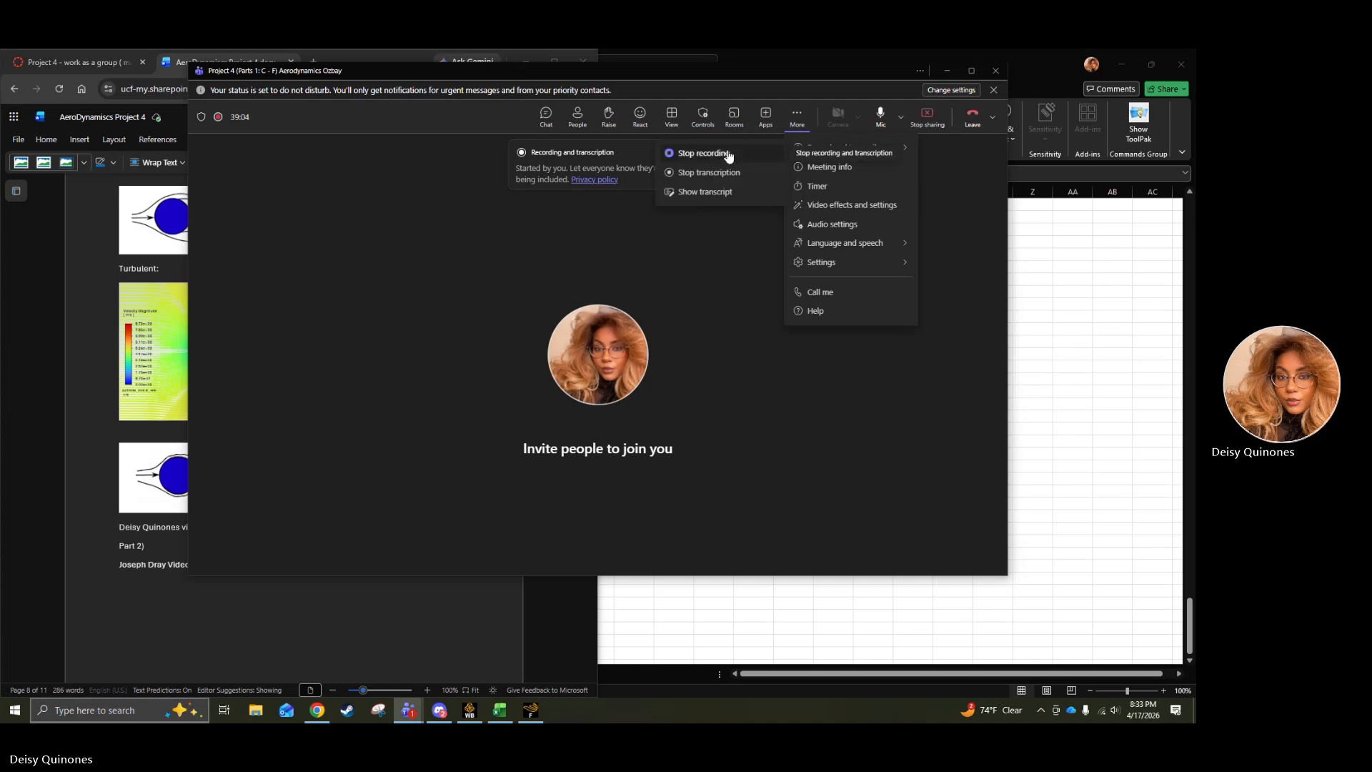